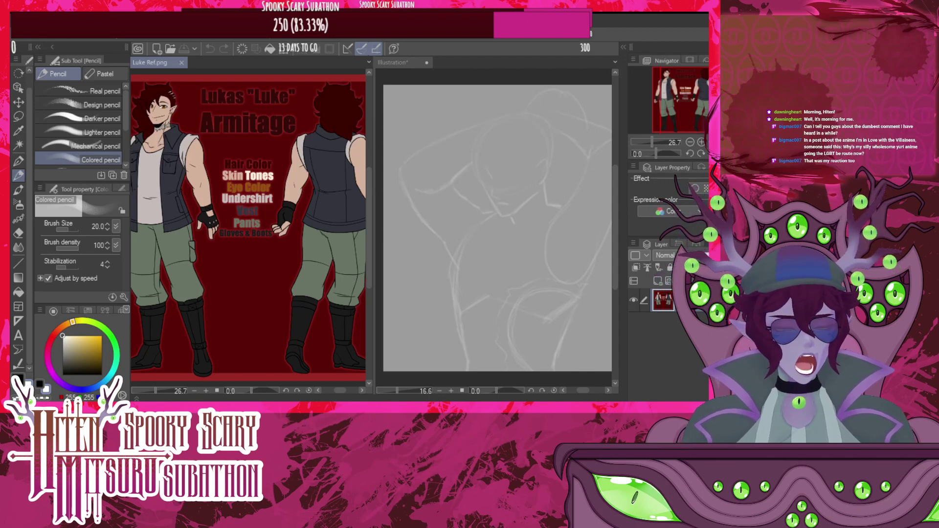
Add a new raster layer above the faint body sketch, switch the drawing colour to black, and set the Colored pencil size to 17
{"action": "left_click", "coordinate": [502, 237]}
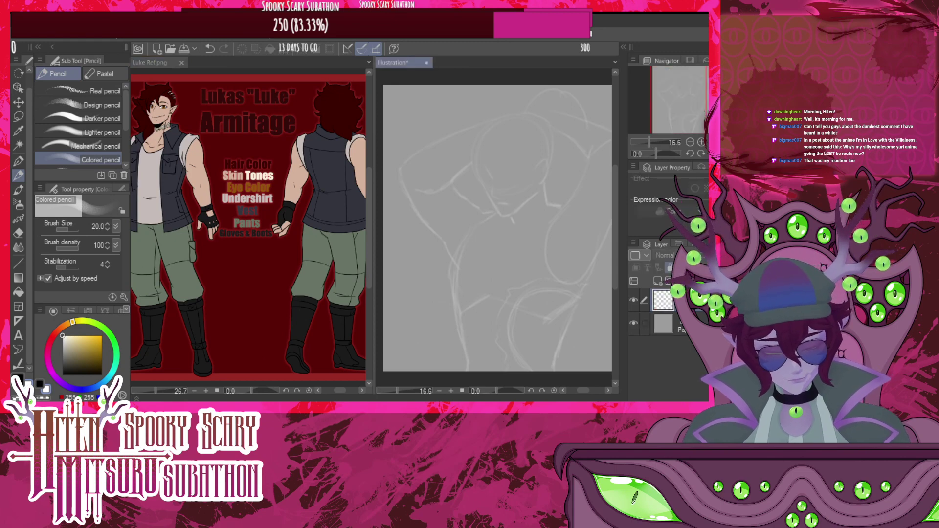
{"action": "scroll", "coordinate": [502, 238], "scroll_direction": "down", "scroll_amount": 2}
{"action": "scroll", "coordinate": [502, 237], "scroll_direction": "up", "scroll_amount": 3}
{"action": "scroll", "coordinate": [501, 237], "scroll_direction": "down", "scroll_amount": 1}
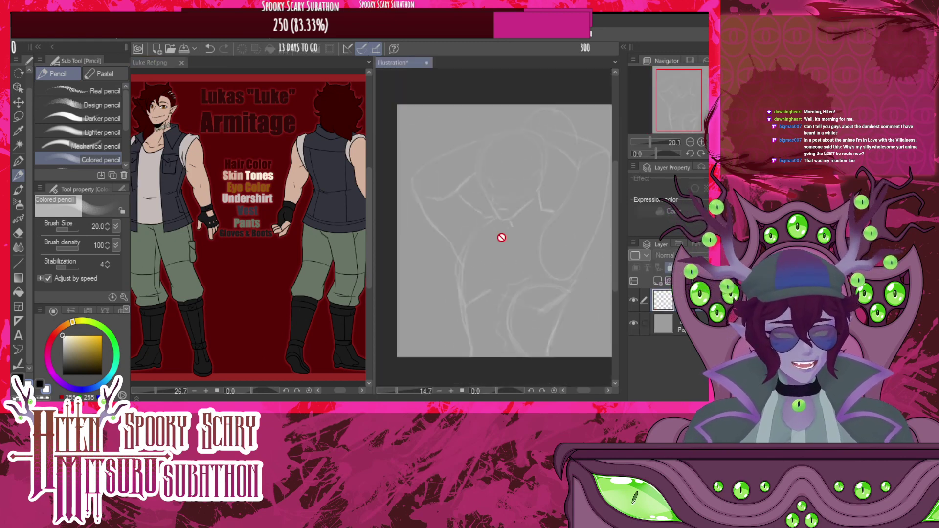
{"action": "scroll", "coordinate": [477, 231], "scroll_direction": "up", "scroll_amount": 3}
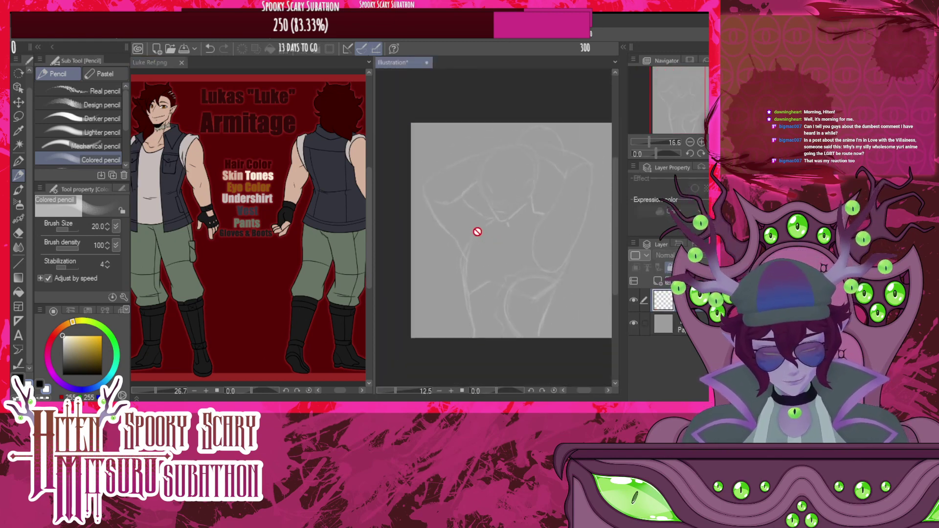
{"action": "left_click", "coordinate": [658, 280]}
{"action": "left_click", "coordinate": [18, 380]}
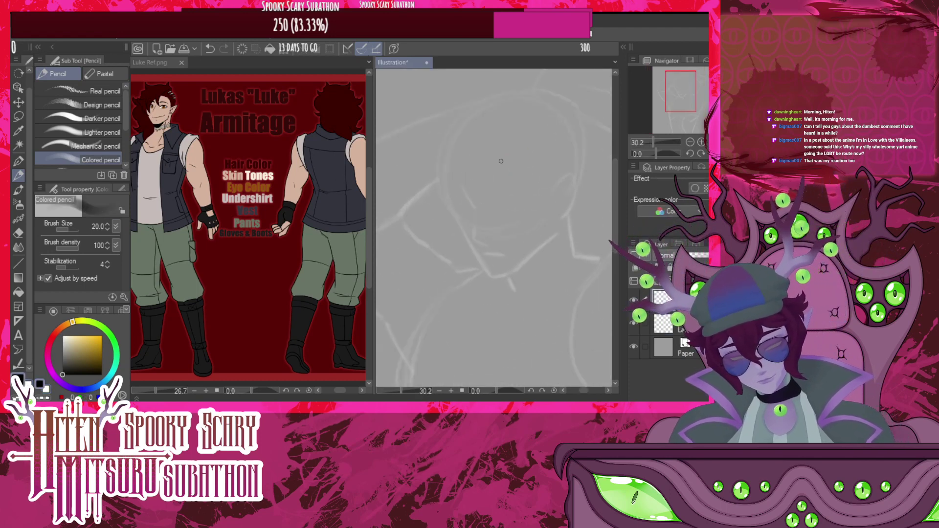
{"action": "key", "text": "bracketleft"}
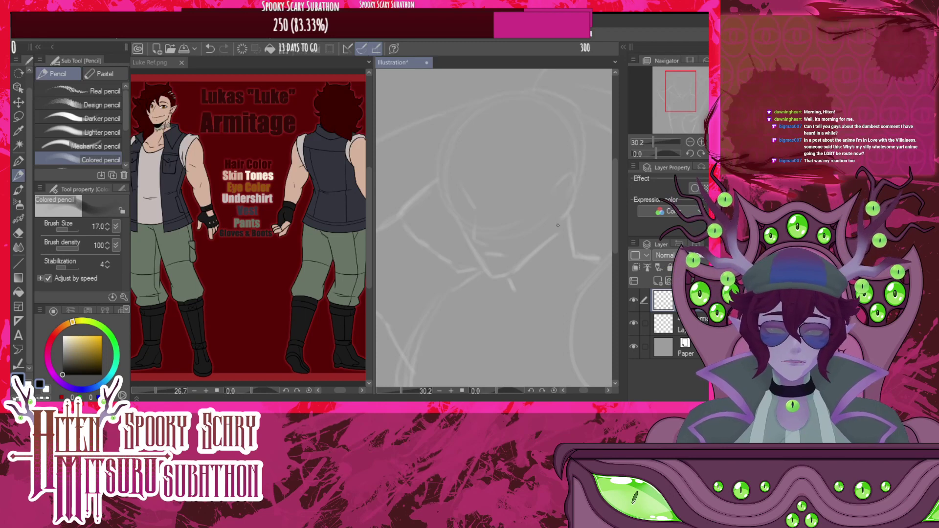
Narrow the Luke Ref.png view to widen the illustration canvas, and frame the reference character's head and chest
{"action": "scroll", "coordinate": [563, 223], "scroll_direction": "down", "scroll_amount": 5}
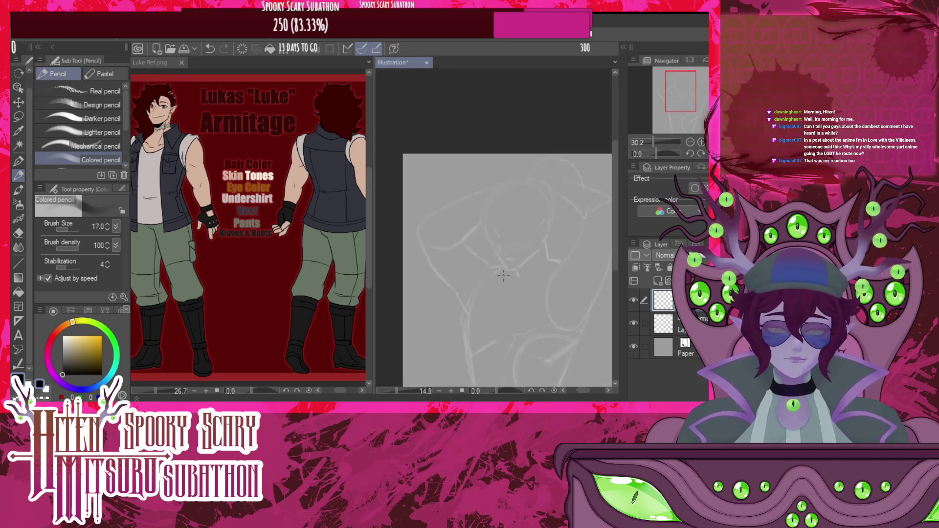
{"action": "scroll", "coordinate": [554, 222], "scroll_direction": "up", "scroll_amount": 6}
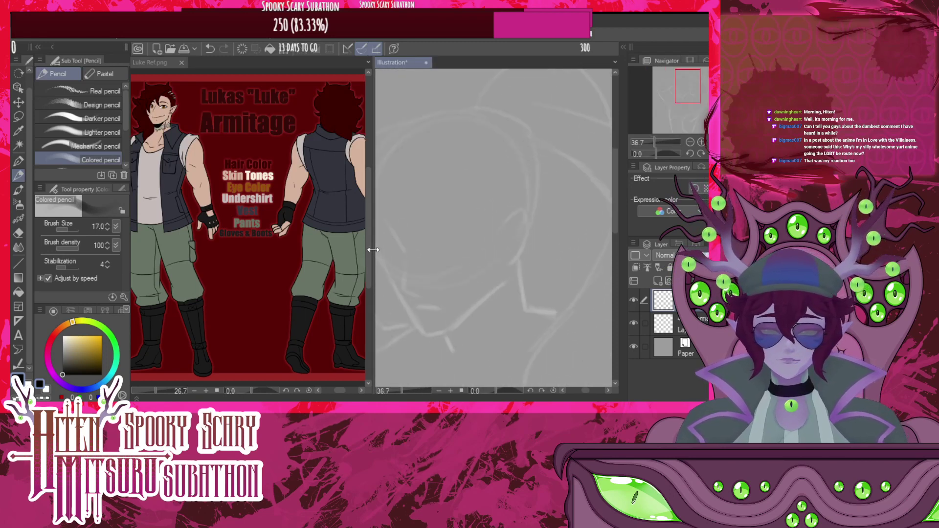
{"action": "left_click_drag", "start_coordinate": [372, 248], "coordinate": [265, 254]}
{"action": "left_click", "coordinate": [198, 229]}
{"action": "scroll", "coordinate": [210, 242], "scroll_direction": "down", "scroll_amount": 6}
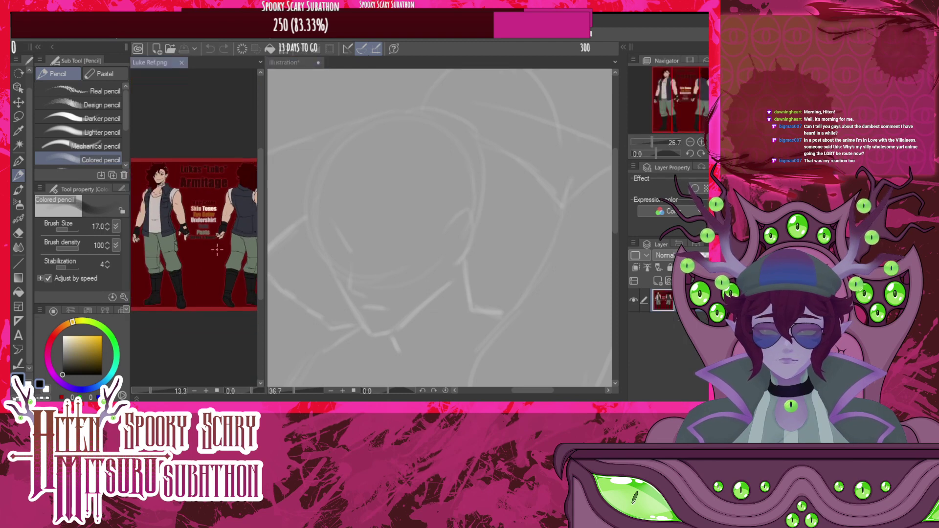
{"action": "scroll", "coordinate": [153, 190], "scroll_direction": "up", "scroll_amount": 10}
{"action": "scroll", "coordinate": [139, 161], "scroll_direction": "up", "scroll_amount": 2}
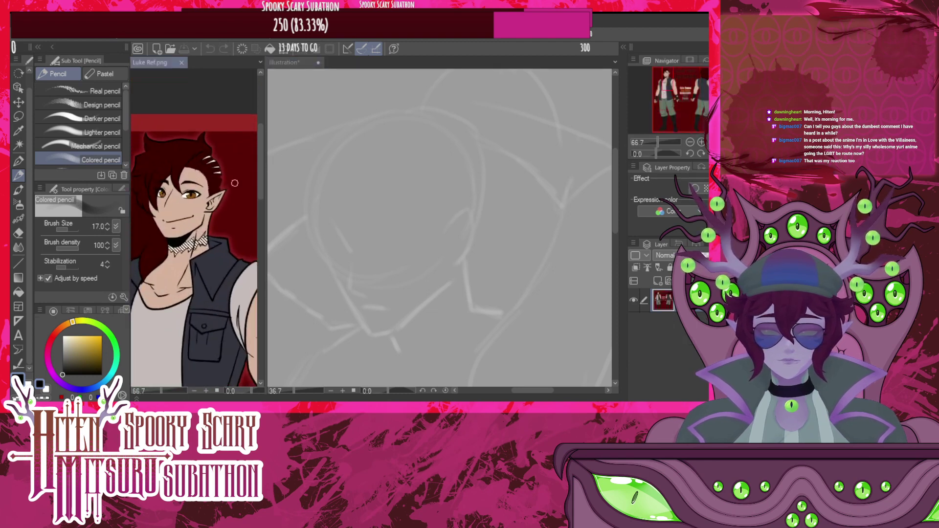
Set the Colored pencil size to 10 and outline the pointed ear over the rough ear guide on the head
{"action": "left_click", "coordinate": [403, 218]}
{"action": "scroll", "coordinate": [484, 215], "scroll_direction": "up", "scroll_amount": 2}
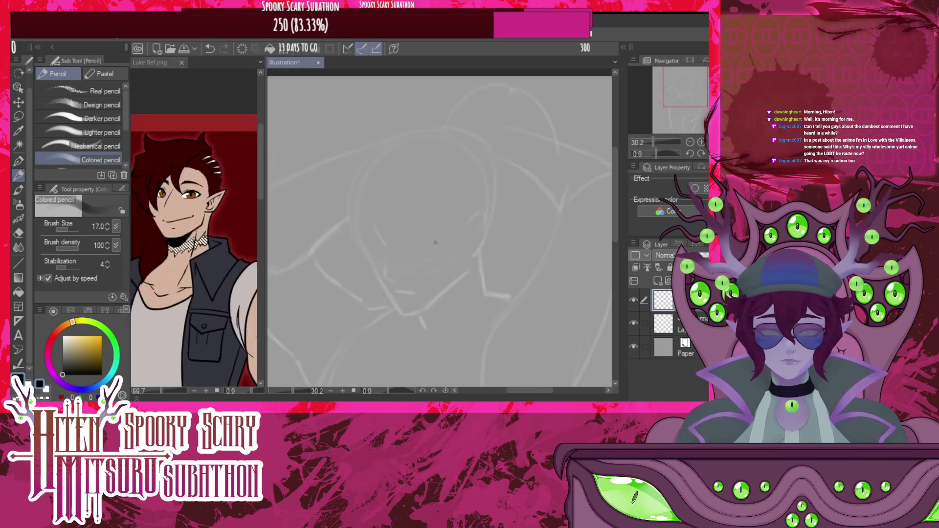
{"action": "scroll", "coordinate": [487, 214], "scroll_direction": "up", "scroll_amount": 4}
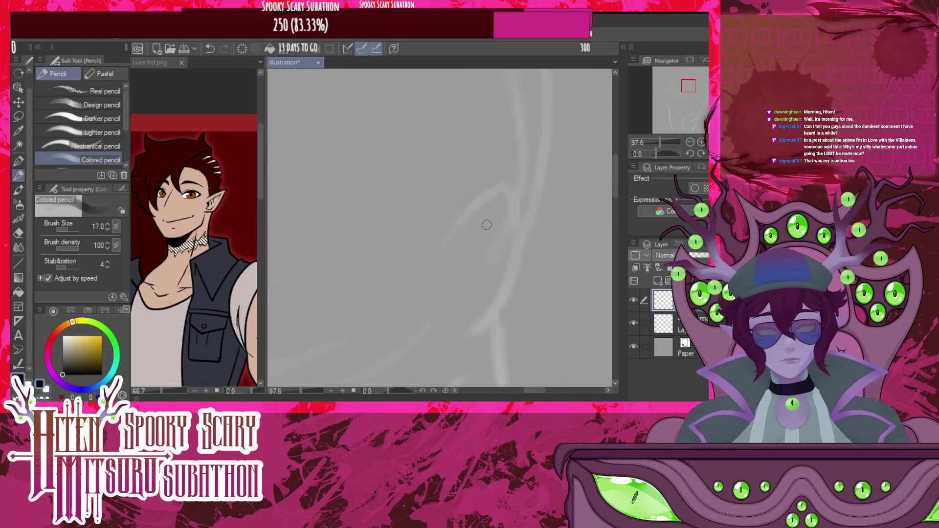
{"action": "key", "text": "["}
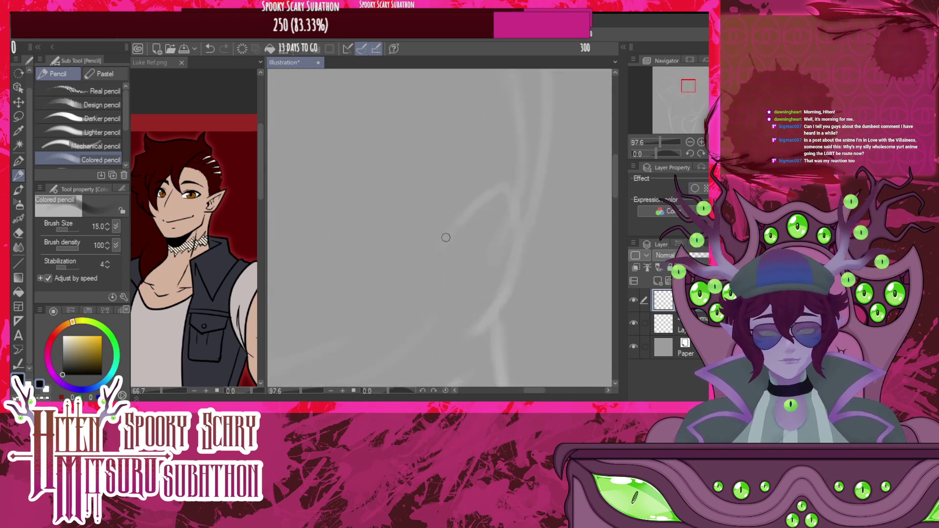
{"action": "left_click_drag", "start_coordinate": [437, 261], "coordinate": [454, 226]}
{"action": "key", "text": "bracketleft"}
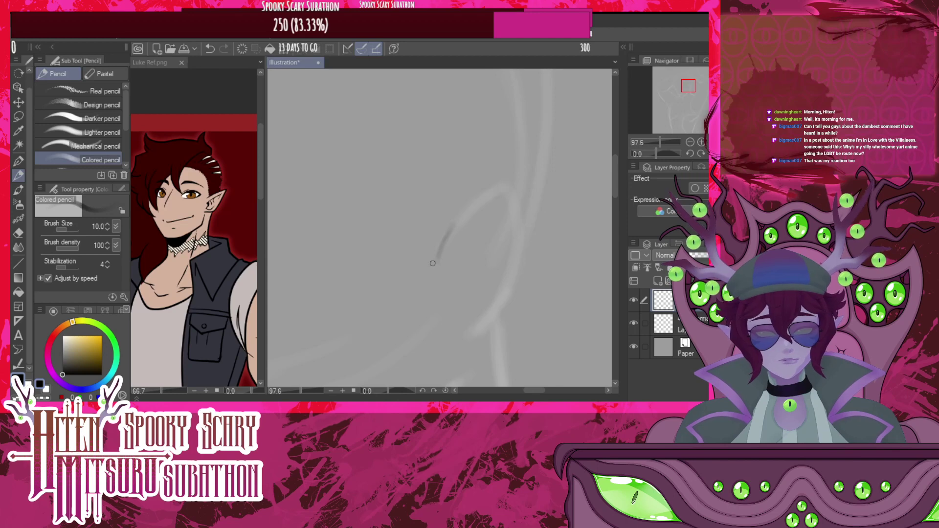
{"action": "mouse_move", "coordinate": [432, 263]}
{"action": "left_mouse_down"}
{"action": "mouse_move", "coordinate": [471, 205]}
{"action": "mouse_move", "coordinate": [431, 273]}
{"action": "left_mouse_up"}
{"action": "mouse_move", "coordinate": [452, 223]}
{"action": "left_mouse_down"}
{"action": "mouse_move", "coordinate": [521, 173]}
{"action": "mouse_move", "coordinate": [520, 244]}
{"action": "left_mouse_up"}
{"action": "mouse_move", "coordinate": [519, 177]}
{"action": "left_mouse_down"}
{"action": "mouse_move", "coordinate": [517, 259]}
{"action": "mouse_move", "coordinate": [516, 192]}
{"action": "mouse_move", "coordinate": [515, 262]}
{"action": "mouse_move", "coordinate": [515, 241]}
{"action": "mouse_move", "coordinate": [500, 305]}
{"action": "mouse_move", "coordinate": [506, 295]}
{"action": "mouse_move", "coordinate": [471, 342]}
{"action": "mouse_move", "coordinate": [447, 338]}
{"action": "left_mouse_up"}
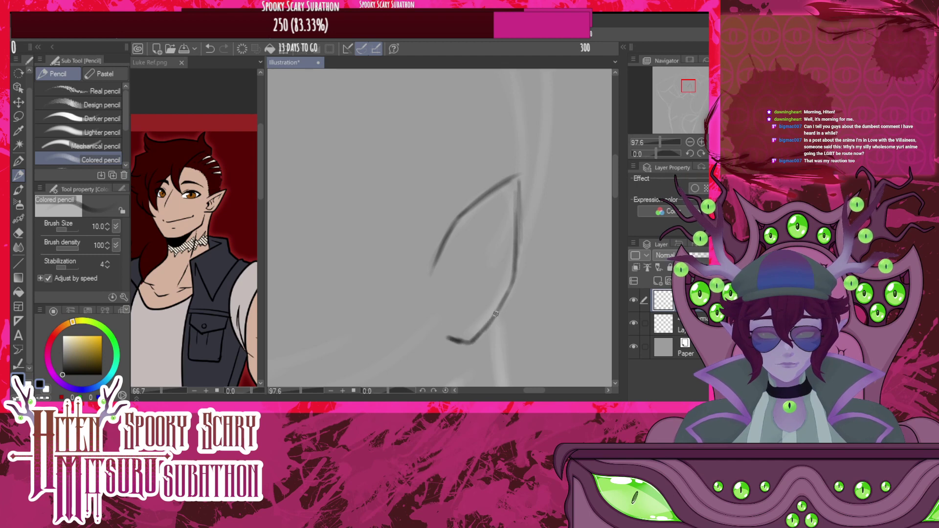
Draw the inner rim, notch and cartilage folds inside the pointed ear
{"action": "mouse_move", "coordinate": [500, 209]}
{"action": "left_mouse_down"}
{"action": "mouse_move", "coordinate": [478, 226]}
{"action": "mouse_move", "coordinate": [501, 206]}
{"action": "mouse_move", "coordinate": [458, 272]}
{"action": "left_mouse_up"}
{"action": "left_click_drag", "start_coordinate": [470, 239], "coordinate": [445, 297]}
{"action": "mouse_move", "coordinate": [462, 255]}
{"action": "left_mouse_down"}
{"action": "mouse_move", "coordinate": [448, 288]}
{"action": "mouse_move", "coordinate": [454, 320]}
{"action": "mouse_move", "coordinate": [455, 299]}
{"action": "mouse_move", "coordinate": [459, 310]}
{"action": "mouse_move", "coordinate": [453, 324]}
{"action": "mouse_move", "coordinate": [472, 328]}
{"action": "mouse_move", "coordinate": [498, 283]}
{"action": "left_mouse_up"}
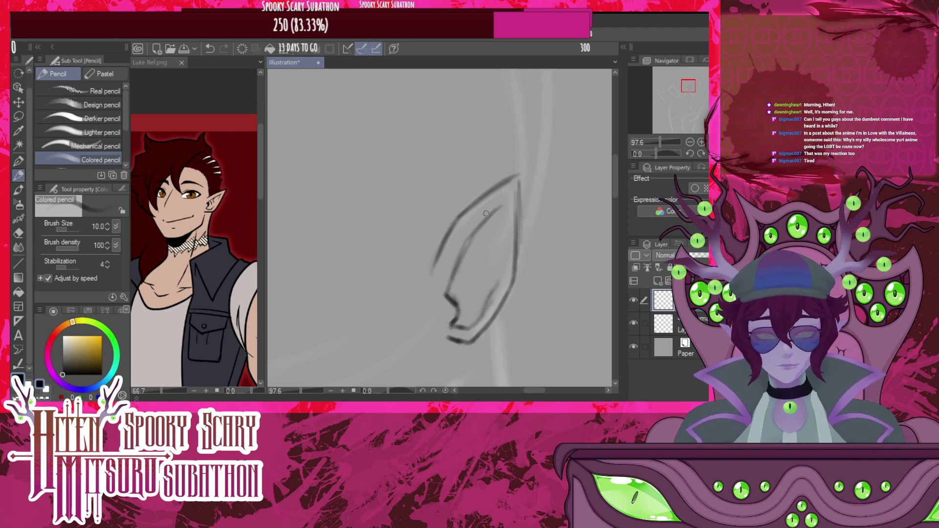
{"action": "left_click_drag", "start_coordinate": [499, 218], "coordinate": [486, 266]}
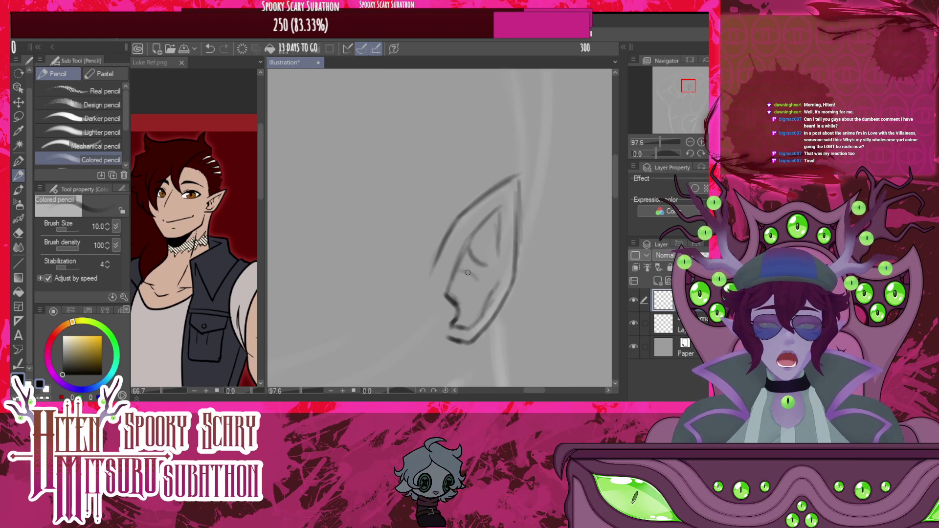
{"action": "left_click_drag", "start_coordinate": [477, 281], "coordinate": [480, 284]}
Draw the jawline from below the ear, angling down toward the chin along the rough guide
{"action": "scroll", "coordinate": [501, 279], "scroll_direction": "down", "scroll_amount": 12}
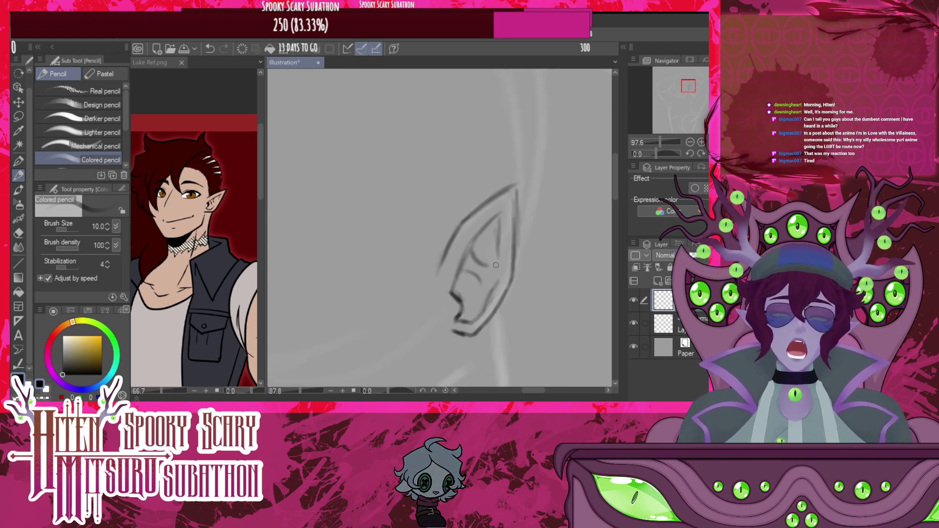
{"action": "scroll", "coordinate": [490, 245], "scroll_direction": "up", "scroll_amount": 8}
{"action": "scroll", "coordinate": [445, 325], "scroll_direction": "up", "scroll_amount": 2}
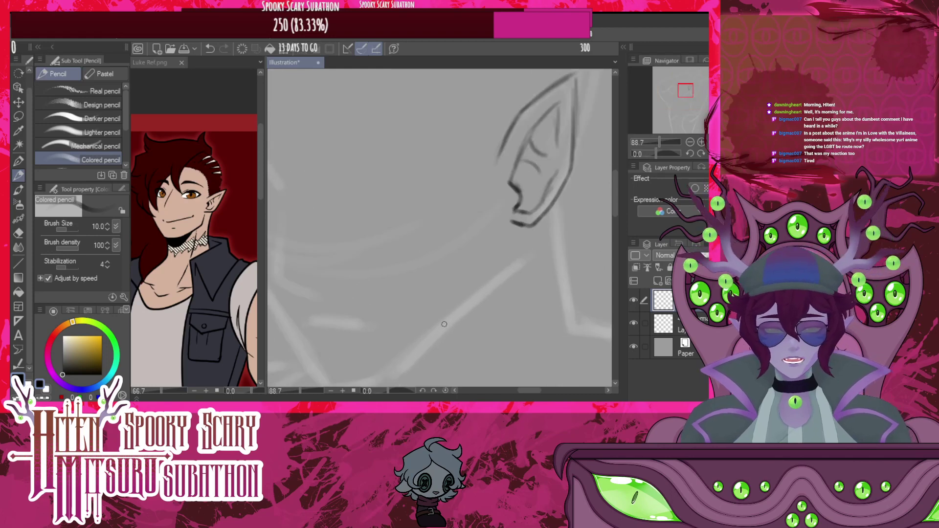
{"action": "mouse_move", "coordinate": [512, 239]}
{"action": "left_mouse_down"}
{"action": "mouse_move", "coordinate": [503, 291]}
{"action": "mouse_move", "coordinate": [512, 238]}
{"action": "mouse_move", "coordinate": [507, 283]}
{"action": "mouse_move", "coordinate": [509, 257]}
{"action": "mouse_move", "coordinate": [453, 332]}
{"action": "left_mouse_up"}
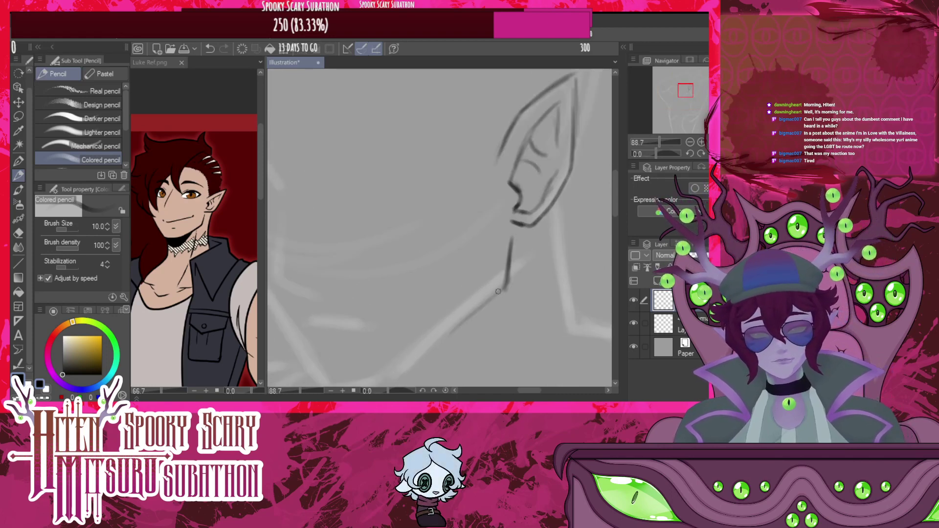
{"action": "mouse_move", "coordinate": [504, 290]}
{"action": "left_mouse_down"}
{"action": "mouse_move", "coordinate": [433, 344]}
{"action": "mouse_move", "coordinate": [508, 292]}
{"action": "mouse_move", "coordinate": [401, 382]}
{"action": "left_mouse_up"}
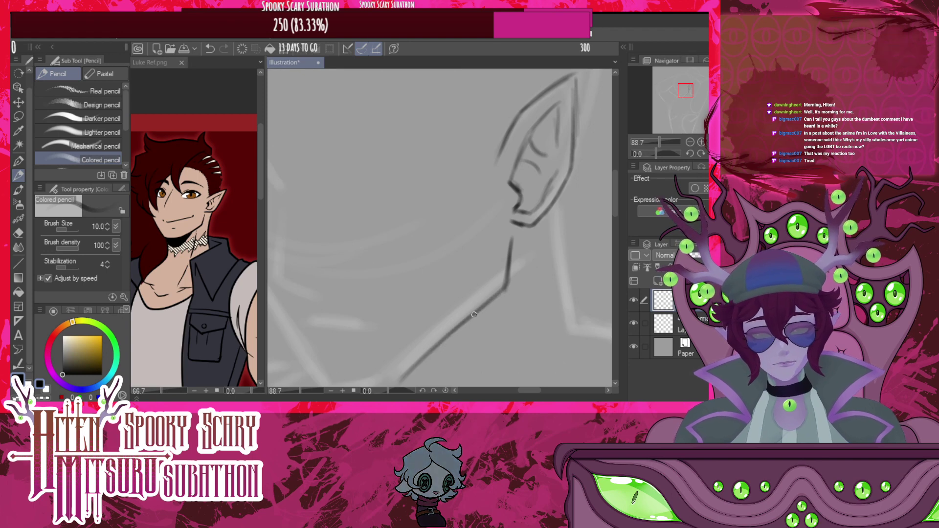
{"action": "left_click_drag", "start_coordinate": [467, 320], "coordinate": [408, 368]}
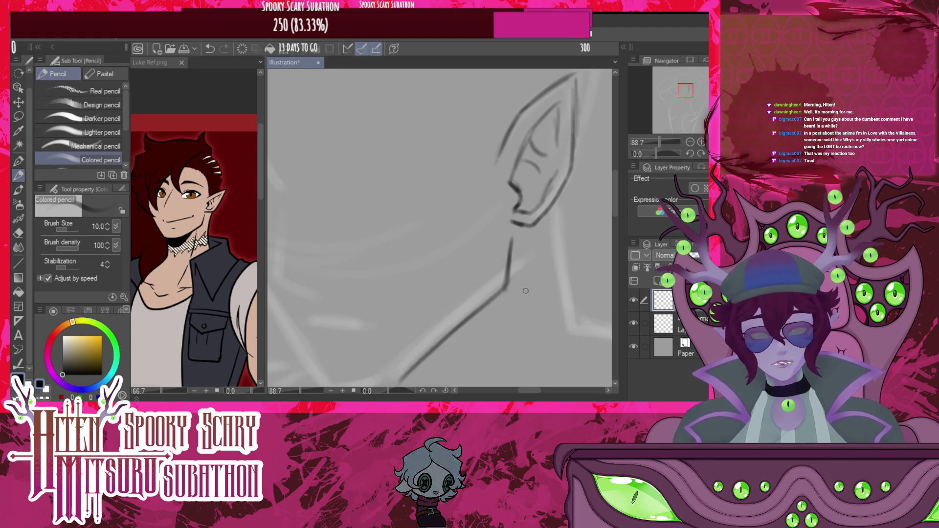
Draw the far side of the face from the forehead down the cheek, and join it to the jaw with a flat chin
{"action": "scroll", "coordinate": [572, 252], "scroll_direction": "down", "scroll_amount": 10}
{"action": "scroll", "coordinate": [416, 261], "scroll_direction": "up", "scroll_amount": 4}
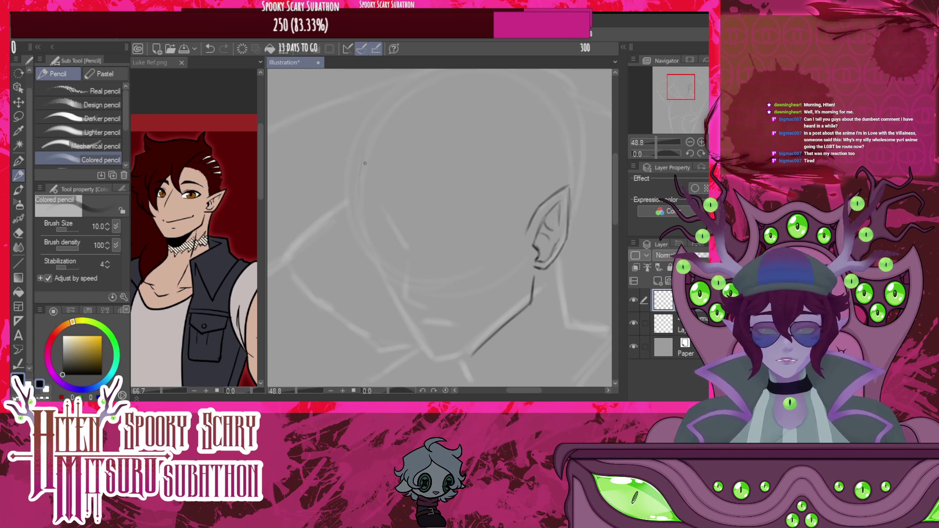
{"action": "mouse_move", "coordinate": [365, 163]}
{"action": "left_mouse_down"}
{"action": "mouse_move", "coordinate": [362, 257]}
{"action": "mouse_move", "coordinate": [411, 329]}
{"action": "left_mouse_up"}
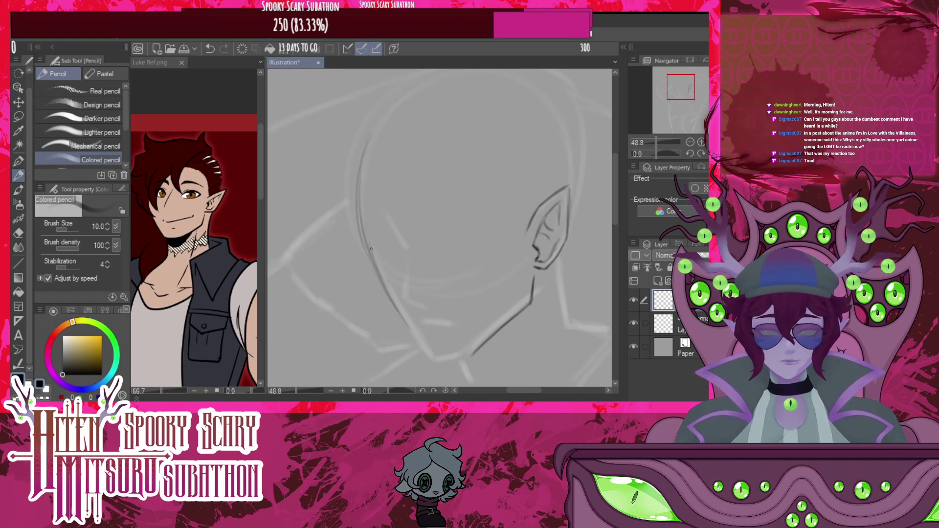
{"action": "mouse_move", "coordinate": [386, 289]}
{"action": "left_mouse_down"}
{"action": "mouse_move", "coordinate": [429, 353]}
{"action": "mouse_move", "coordinate": [469, 354]}
{"action": "mouse_move", "coordinate": [430, 357]}
{"action": "mouse_move", "coordinate": [470, 355]}
{"action": "left_mouse_up"}
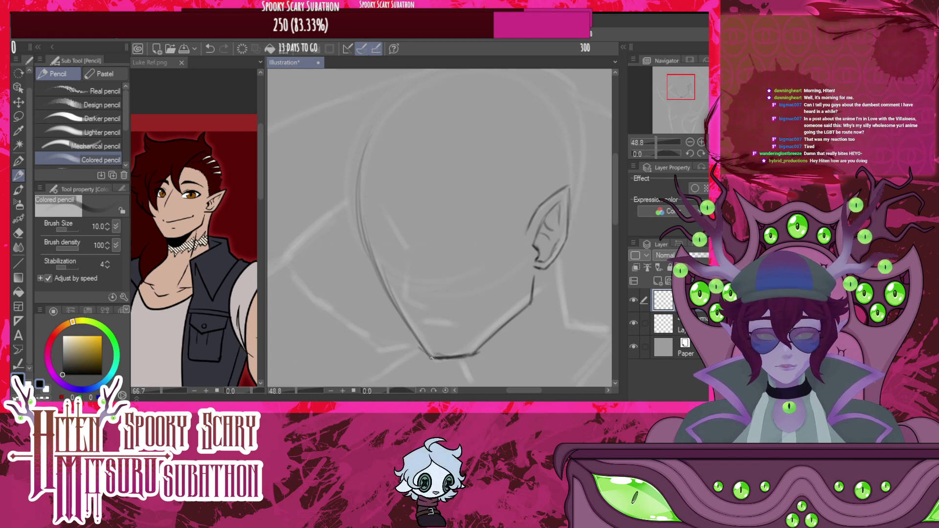
{"action": "left_click_drag", "start_coordinate": [416, 336], "coordinate": [434, 357]}
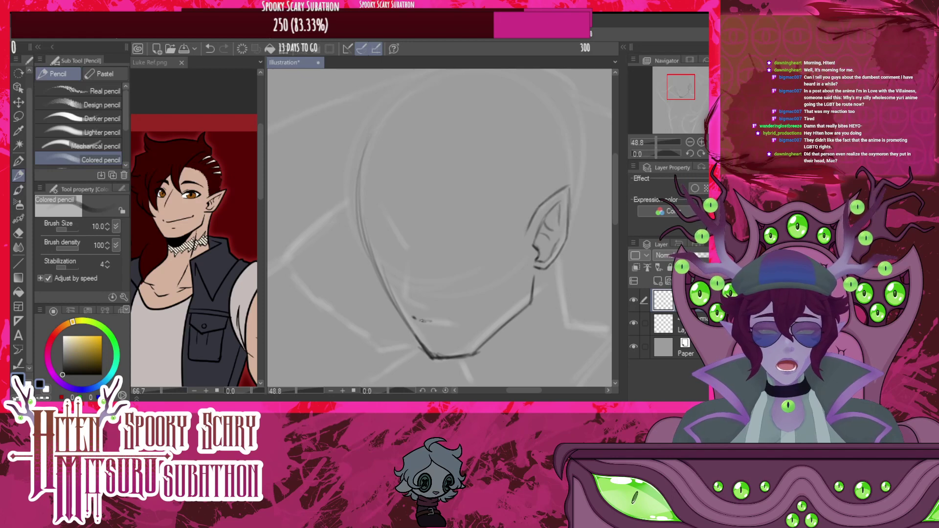
Draw the mouth line with short vertical strokes beside its corner, and the brow edge, bridge and underside of the nose
{"action": "left_click_drag", "start_coordinate": [467, 317], "coordinate": [471, 315]}
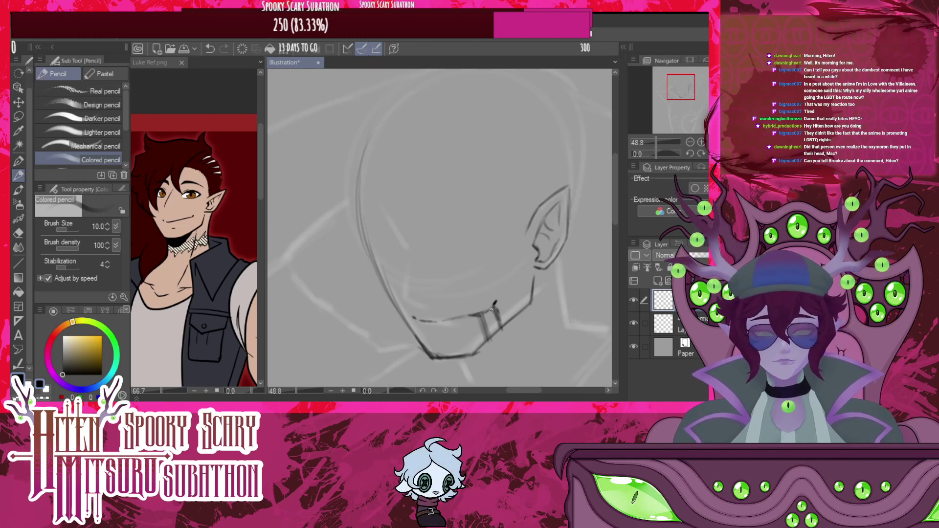
{"action": "left_click_drag", "start_coordinate": [493, 310], "coordinate": [498, 331]}
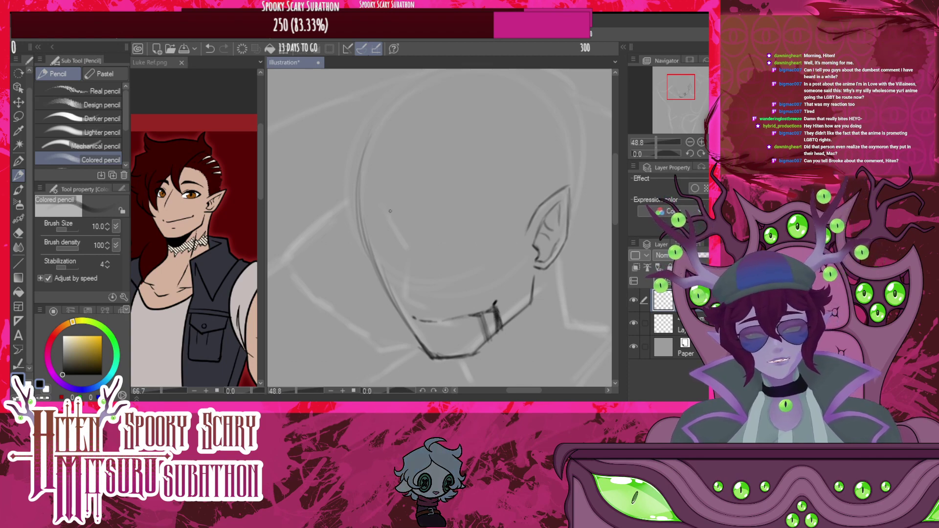
{"action": "left_click_drag", "start_coordinate": [383, 210], "coordinate": [400, 236]}
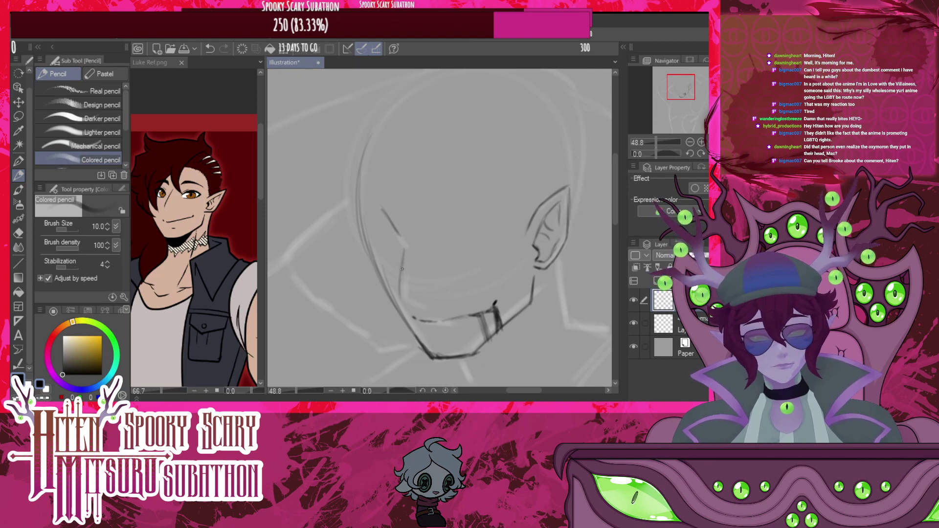
{"action": "left_click_drag", "start_coordinate": [403, 271], "coordinate": [401, 300]}
{"action": "mouse_move", "coordinate": [406, 248]}
{"action": "left_mouse_down"}
{"action": "mouse_move", "coordinate": [403, 290]}
{"action": "mouse_move", "coordinate": [404, 269]}
{"action": "mouse_move", "coordinate": [425, 310]}
{"action": "left_mouse_up"}
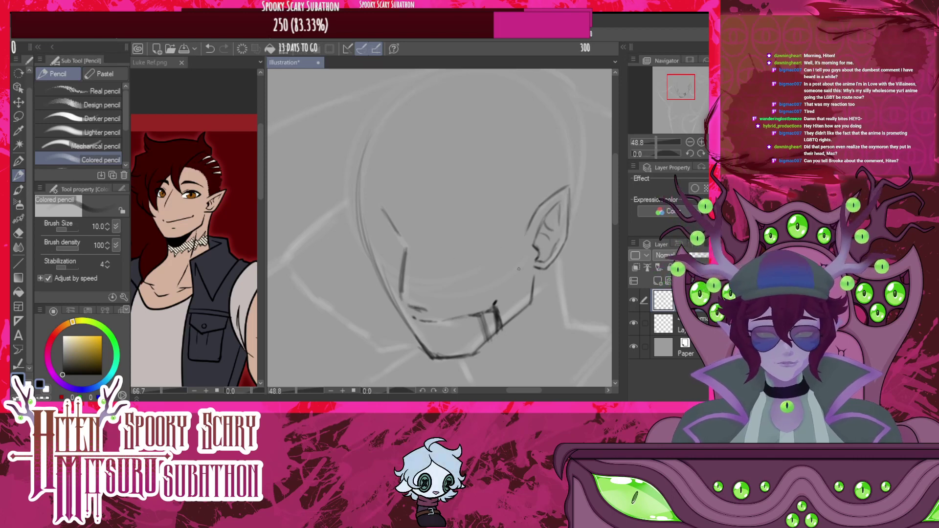
Add another raster layer and draw the near eye's outline on it, with a thickened upper lash line and darkened outer corner
{"action": "left_click", "coordinate": [658, 281]}
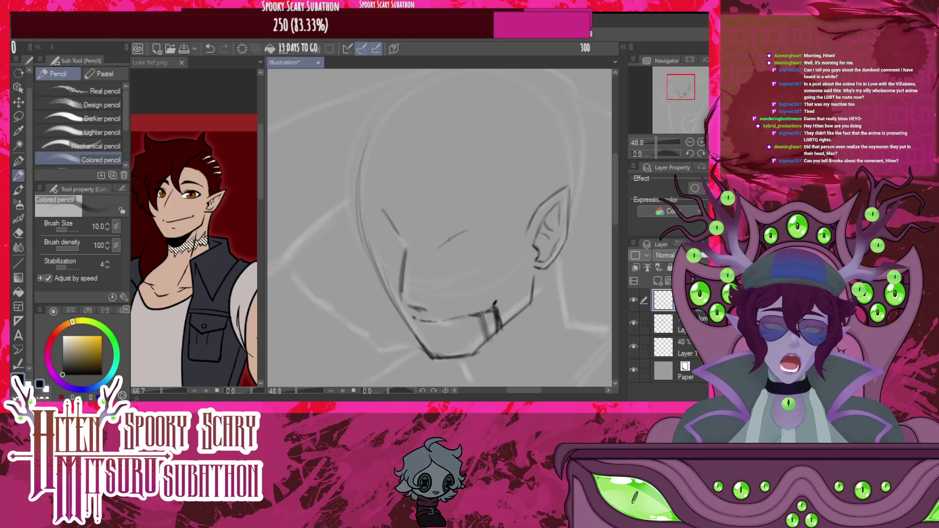
{"action": "left_click_drag", "start_coordinate": [455, 236], "coordinate": [503, 231]}
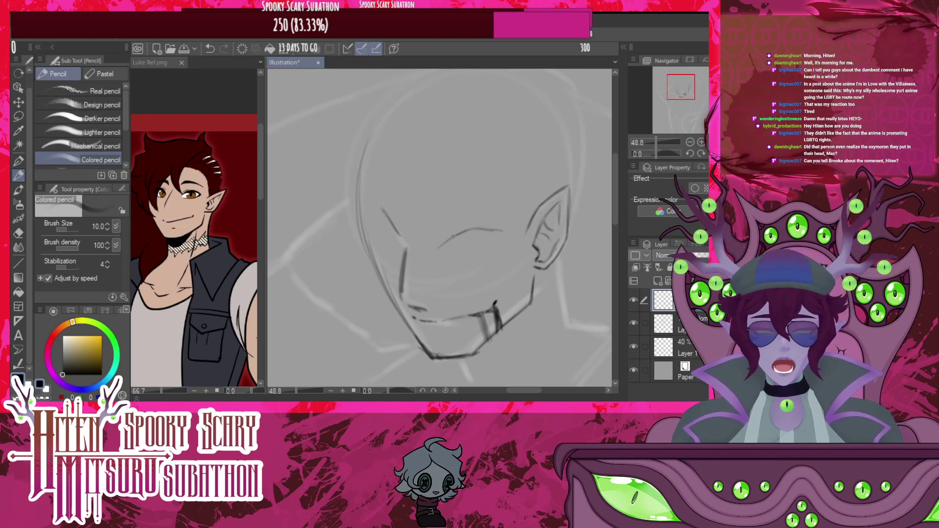
{"action": "mouse_move", "coordinate": [440, 248]}
{"action": "left_mouse_down"}
{"action": "mouse_move", "coordinate": [477, 228]}
{"action": "mouse_move", "coordinate": [493, 248]}
{"action": "left_mouse_up"}
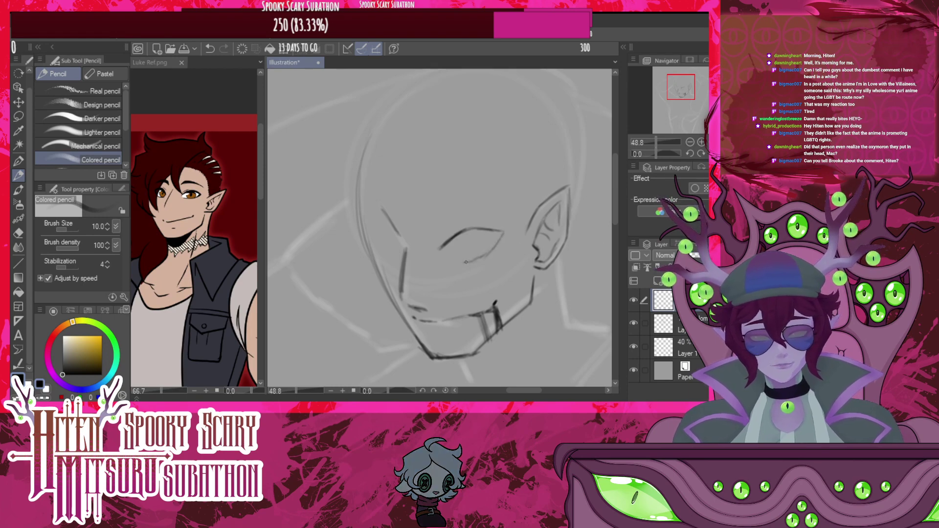
{"action": "mouse_move", "coordinate": [448, 260]}
{"action": "left_mouse_down"}
{"action": "mouse_move", "coordinate": [468, 259]}
{"action": "mouse_move", "coordinate": [459, 259]}
{"action": "left_mouse_up"}
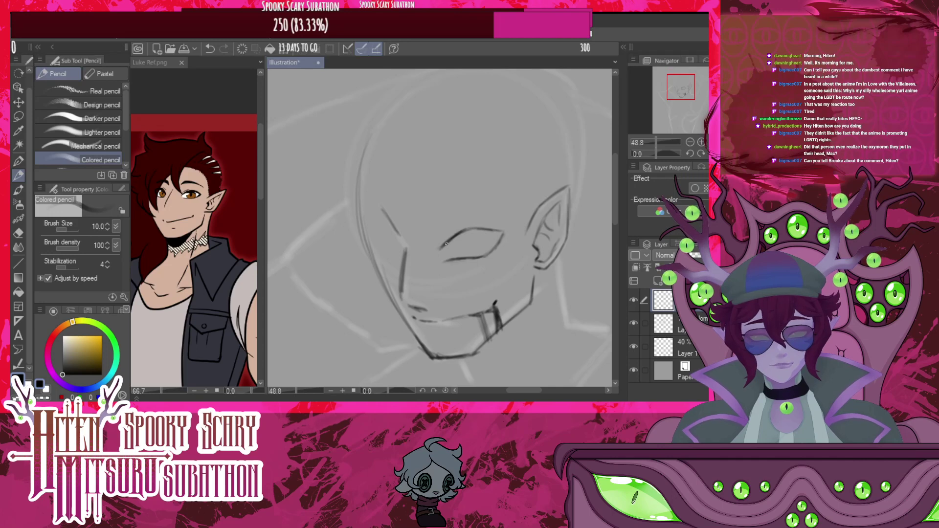
{"action": "mouse_move", "coordinate": [464, 234]}
{"action": "left_mouse_down"}
{"action": "mouse_move", "coordinate": [441, 246]}
{"action": "mouse_move", "coordinate": [492, 231]}
{"action": "mouse_move", "coordinate": [464, 232]}
{"action": "mouse_move", "coordinate": [502, 234]}
{"action": "mouse_move", "coordinate": [455, 238]}
{"action": "mouse_move", "coordinate": [496, 232]}
{"action": "left_mouse_up"}
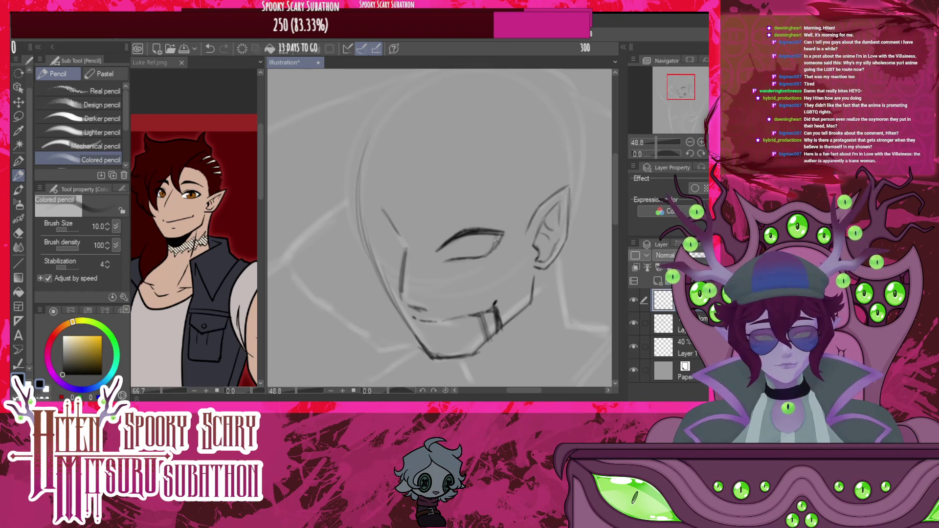
{"action": "mouse_move", "coordinate": [499, 237]}
{"action": "left_mouse_down"}
{"action": "mouse_move", "coordinate": [494, 244]}
{"action": "mouse_move", "coordinate": [503, 234]}
{"action": "left_mouse_up"}
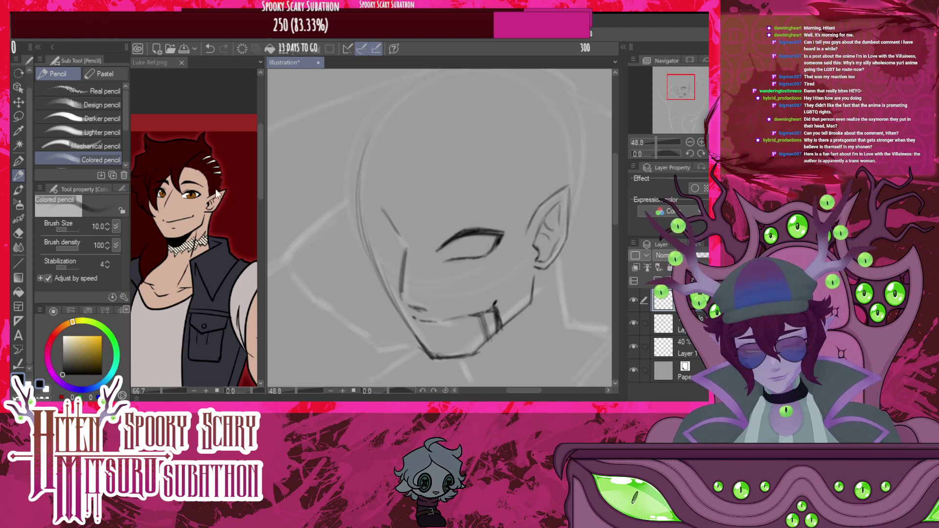
Lasso the near eye, scale it down slightly and nudge it into place on the face
{"action": "key", "text": "m"}
{"action": "mouse_move", "coordinate": [480, 216]}
{"action": "left_mouse_down"}
{"action": "mouse_move", "coordinate": [442, 229]}
{"action": "mouse_move", "coordinate": [425, 271]}
{"action": "mouse_move", "coordinate": [494, 274]}
{"action": "mouse_move", "coordinate": [508, 231]}
{"action": "mouse_move", "coordinate": [476, 211]}
{"action": "left_mouse_up"}
{"action": "left_click", "coordinate": [508, 308]}
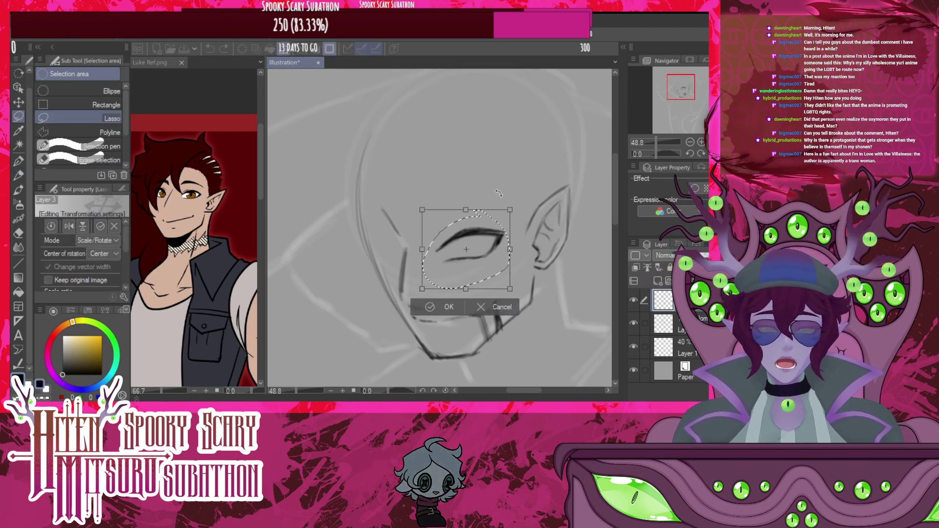
{"action": "left_click_drag", "start_coordinate": [504, 213], "coordinate": [501, 216]}
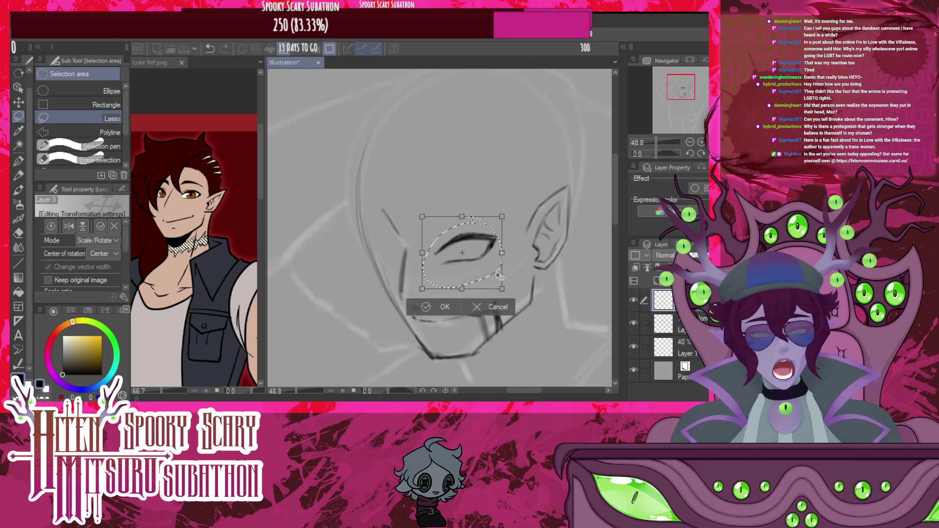
{"action": "left_click_drag", "start_coordinate": [490, 266], "coordinate": [496, 262]}
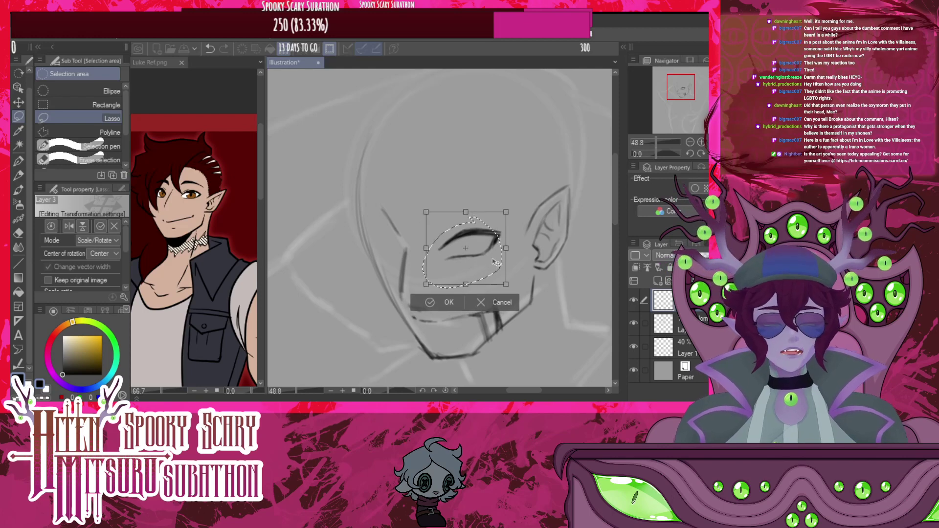
{"action": "left_click", "coordinate": [454, 302]}
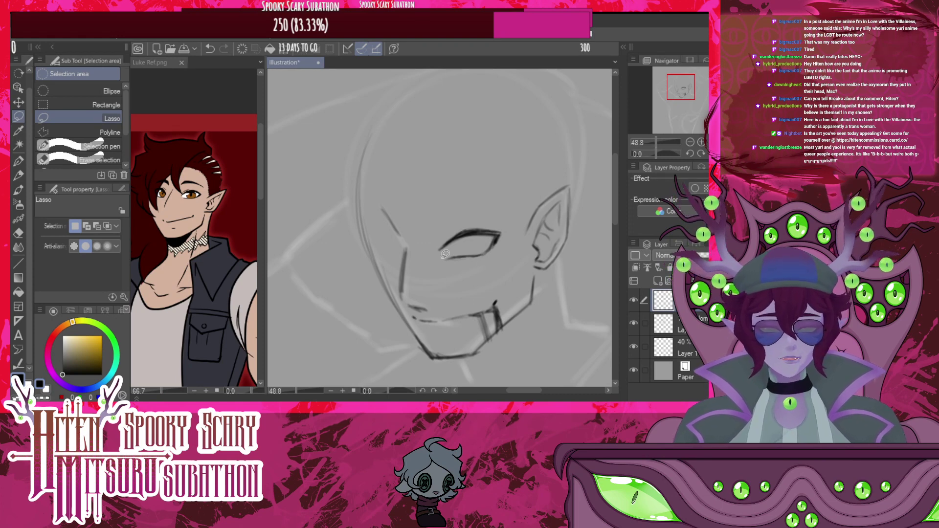
Draw the near eye's iris with a slit pupil, and a thick arched eyebrow above it
{"action": "left_click", "coordinate": [18, 177]}
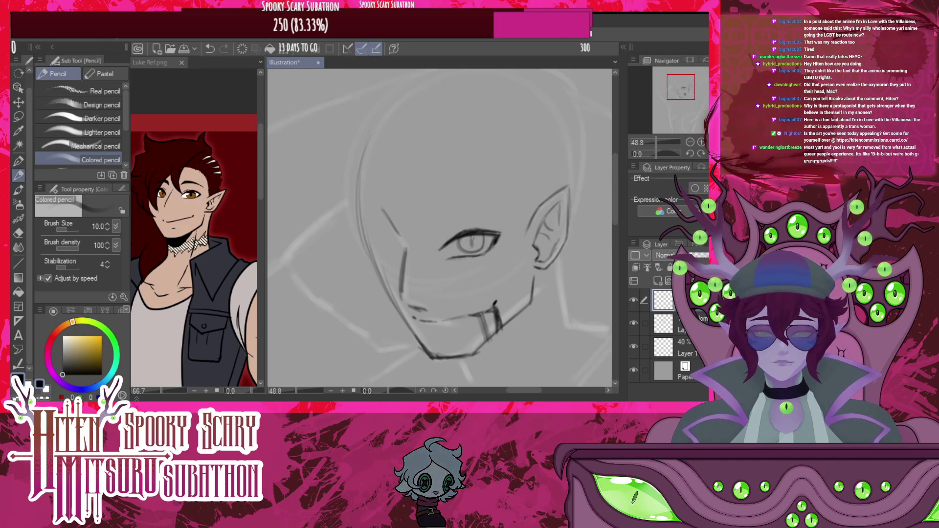
{"action": "mouse_move", "coordinate": [471, 245]}
{"action": "left_mouse_down"}
{"action": "mouse_move", "coordinate": [471, 237]}
{"action": "mouse_move", "coordinate": [472, 245]}
{"action": "left_mouse_up"}
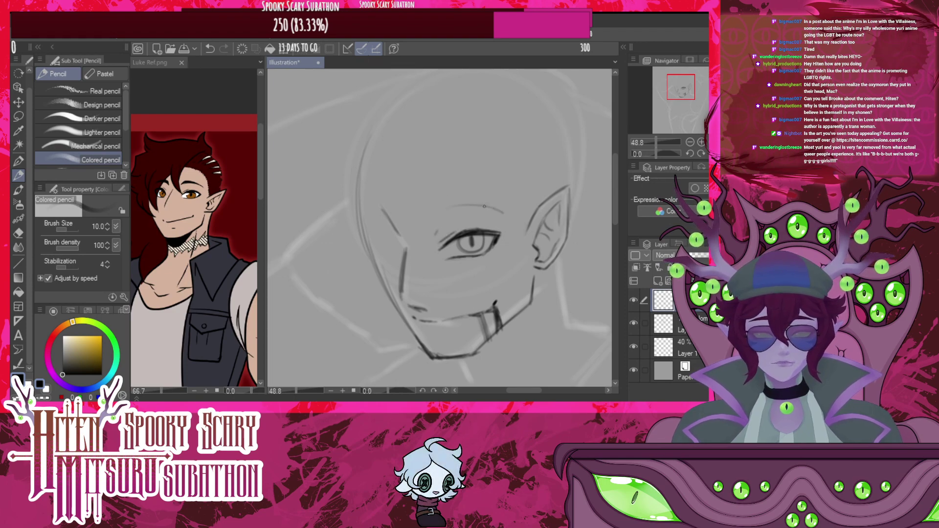
{"action": "mouse_move", "coordinate": [484, 206]}
{"action": "left_mouse_down"}
{"action": "mouse_move", "coordinate": [434, 217]}
{"action": "mouse_move", "coordinate": [445, 202]}
{"action": "mouse_move", "coordinate": [504, 214]}
{"action": "left_mouse_up"}
{"action": "mouse_move", "coordinate": [449, 201]}
{"action": "left_mouse_down"}
{"action": "mouse_move", "coordinate": [469, 202]}
{"action": "mouse_move", "coordinate": [449, 200]}
{"action": "mouse_move", "coordinate": [460, 201]}
{"action": "mouse_move", "coordinate": [441, 211]}
{"action": "mouse_move", "coordinate": [482, 202]}
{"action": "mouse_move", "coordinate": [446, 201]}
{"action": "mouse_move", "coordinate": [503, 211]}
{"action": "left_mouse_up"}
{"action": "left_click_drag", "start_coordinate": [469, 205], "coordinate": [502, 210]}
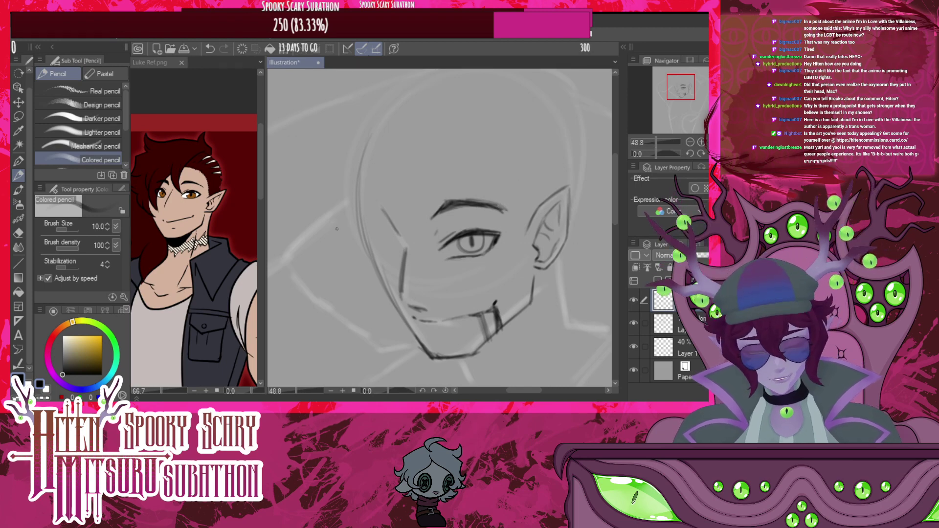
Lasso the pointed ear, scale it down slightly and clear the selection
{"action": "key", "text": "m"}
{"action": "mouse_move", "coordinate": [574, 176]}
{"action": "left_mouse_down"}
{"action": "mouse_move", "coordinate": [520, 219]}
{"action": "mouse_move", "coordinate": [525, 253]}
{"action": "mouse_move", "coordinate": [539, 269]}
{"action": "mouse_move", "coordinate": [589, 262]}
{"action": "left_mouse_up"}
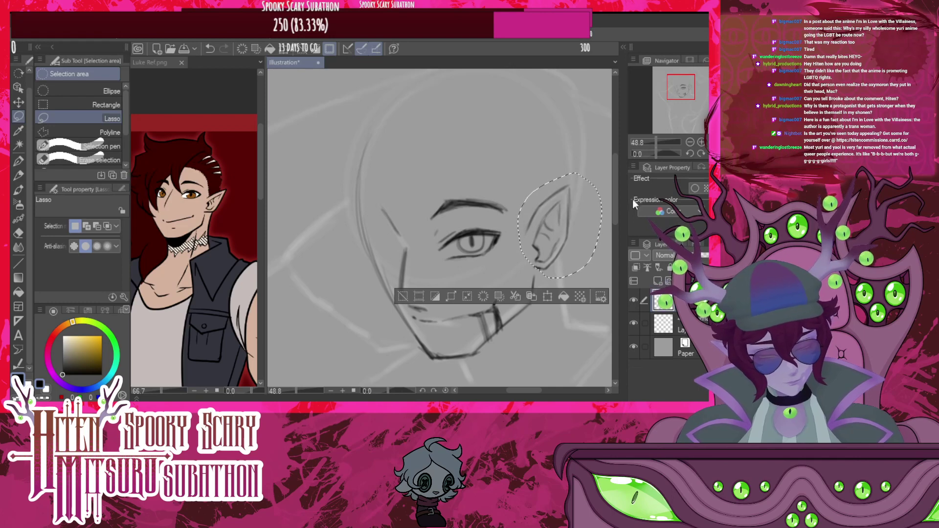
{"action": "left_click", "coordinate": [548, 296]}
{"action": "left_click_drag", "start_coordinate": [601, 175], "coordinate": [600, 179]}
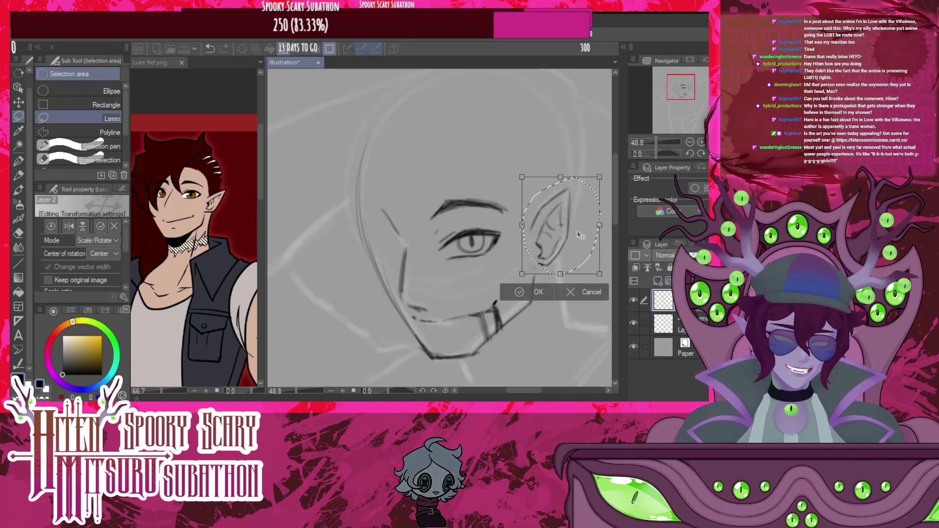
{"action": "left_click", "coordinate": [532, 292]}
{"action": "key", "text": "ctrl+d"}
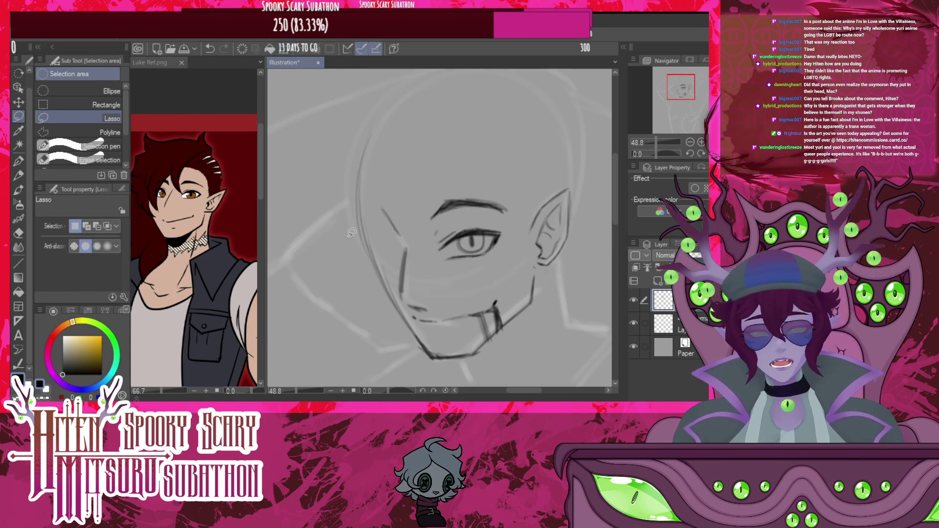
Draw the narrow far eye with a dark lash line beside the nose bridge, and its eyebrow above
{"action": "left_click", "coordinate": [19, 176]}
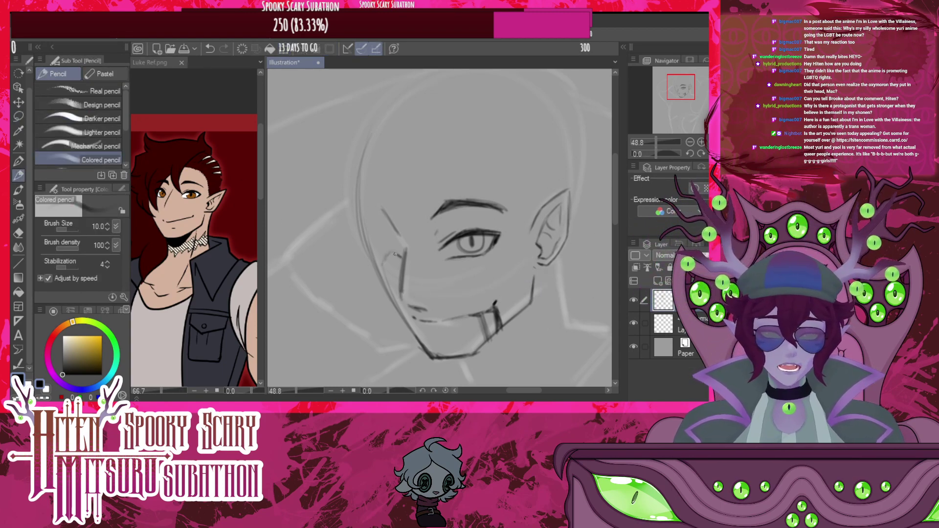
{"action": "mouse_move", "coordinate": [382, 263]}
{"action": "left_mouse_down"}
{"action": "mouse_move", "coordinate": [403, 257]}
{"action": "mouse_move", "coordinate": [384, 263]}
{"action": "mouse_move", "coordinate": [393, 238]}
{"action": "left_mouse_up"}
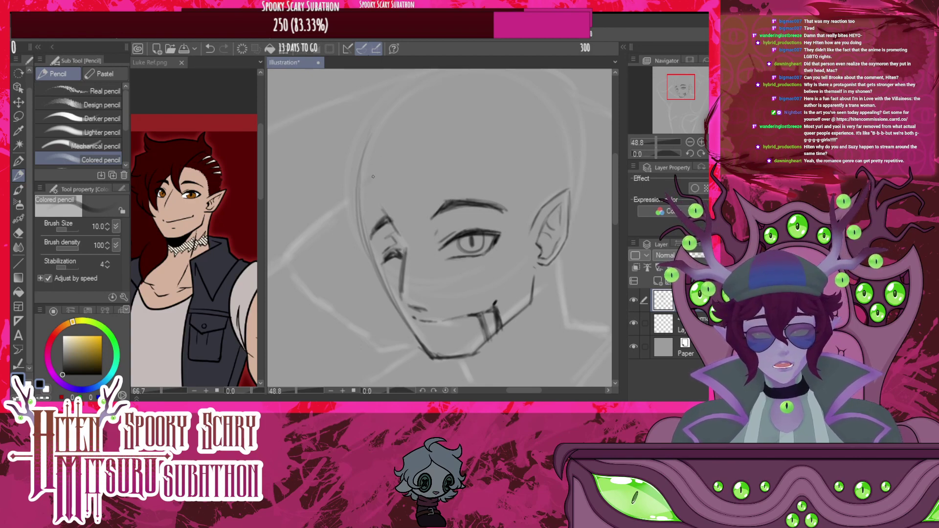
Sketch the hairline in short hatched strokes from the far temple across the forehead and down toward the ear
{"action": "left_click_drag", "start_coordinate": [399, 166], "coordinate": [451, 162]}
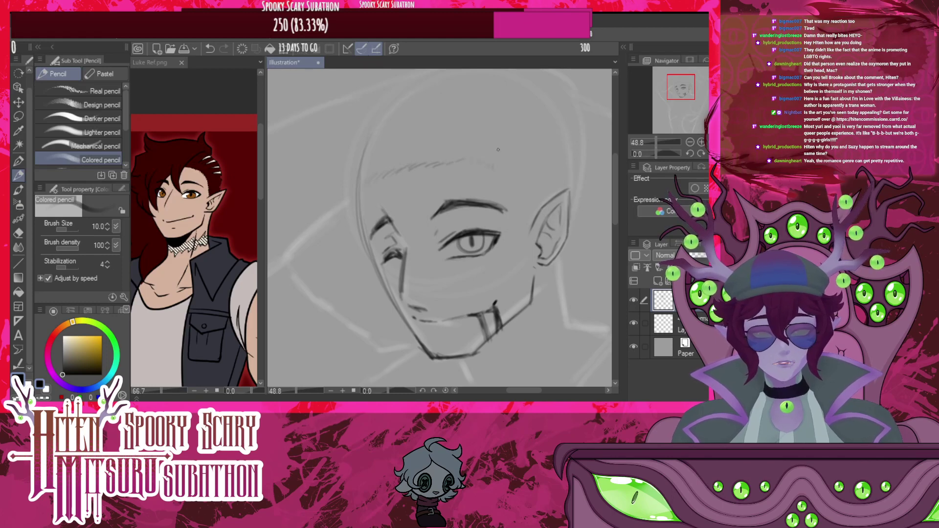
{"action": "left_click_drag", "start_coordinate": [511, 175], "coordinate": [524, 200]}
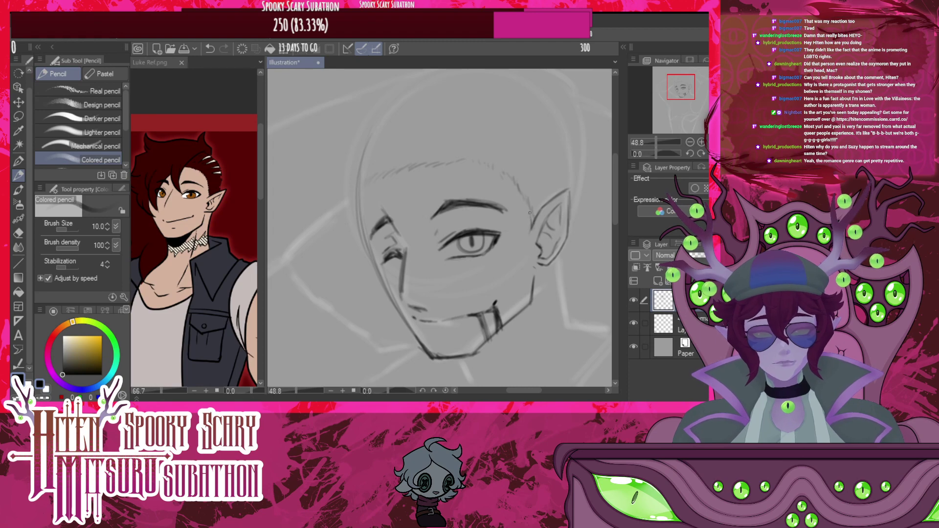
{"action": "mouse_move", "coordinate": [361, 192]}
{"action": "left_mouse_down"}
{"action": "mouse_move", "coordinate": [414, 157]}
{"action": "mouse_move", "coordinate": [457, 163]}
{"action": "left_mouse_up"}
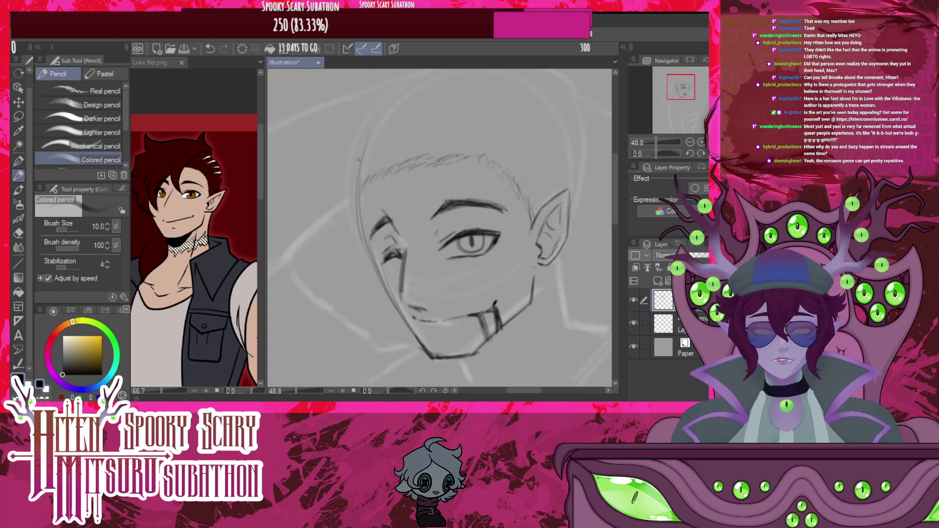
{"action": "mouse_move", "coordinate": [366, 188]}
{"action": "left_mouse_down"}
{"action": "mouse_move", "coordinate": [384, 161]}
{"action": "mouse_move", "coordinate": [406, 155]}
{"action": "left_mouse_up"}
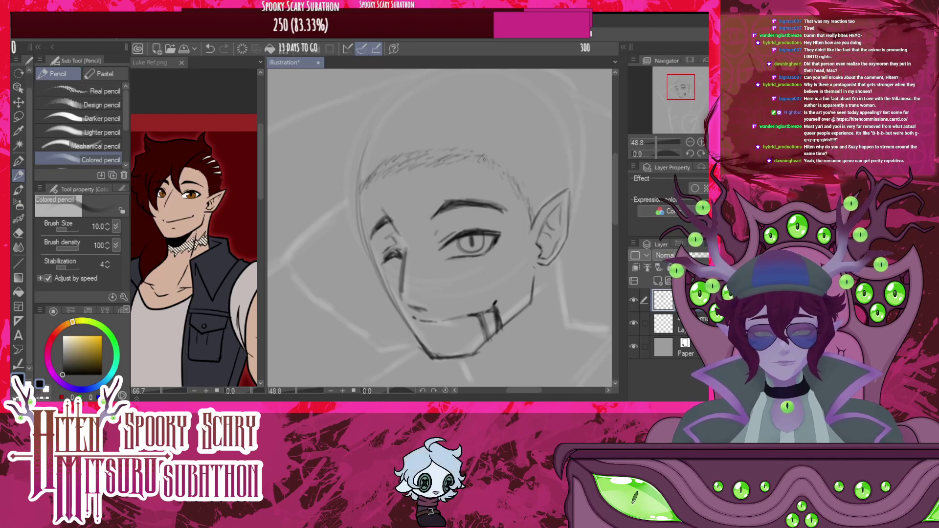
{"action": "mouse_move", "coordinate": [472, 164]}
{"action": "left_mouse_down"}
{"action": "mouse_move", "coordinate": [395, 174]}
{"action": "mouse_move", "coordinate": [440, 158]}
{"action": "mouse_move", "coordinate": [385, 178]}
{"action": "mouse_move", "coordinate": [466, 162]}
{"action": "mouse_move", "coordinate": [421, 160]}
{"action": "mouse_move", "coordinate": [482, 163]}
{"action": "left_mouse_up"}
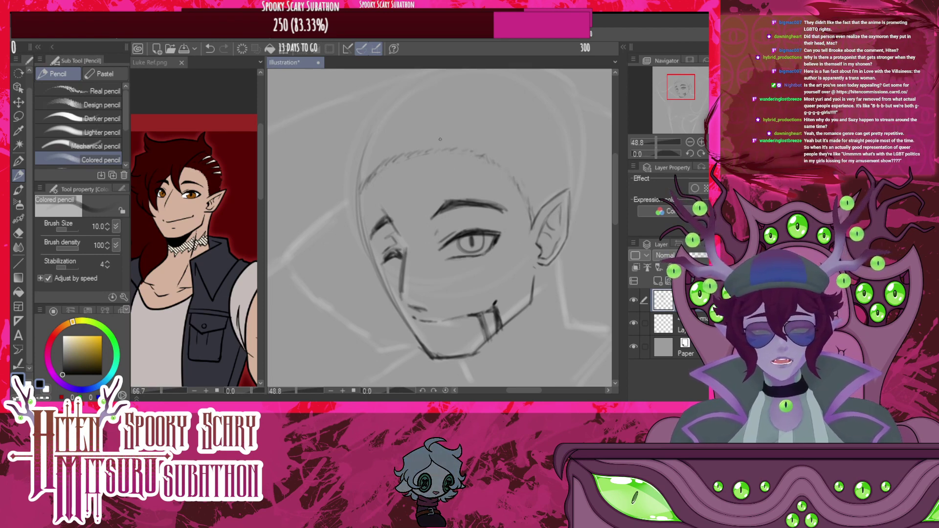
Draw the curved hair parting up from the hairline, and fill the side of the head with jagged shaved stripes and a back contour
{"action": "mouse_move", "coordinate": [450, 118]}
{"action": "left_mouse_down"}
{"action": "mouse_move", "coordinate": [503, 77]}
{"action": "mouse_move", "coordinate": [464, 116]}
{"action": "mouse_move", "coordinate": [499, 83]}
{"action": "mouse_move", "coordinate": [467, 103]}
{"action": "mouse_move", "coordinate": [527, 77]}
{"action": "left_mouse_up"}
{"action": "left_click_drag", "start_coordinate": [440, 149], "coordinate": [456, 114]}
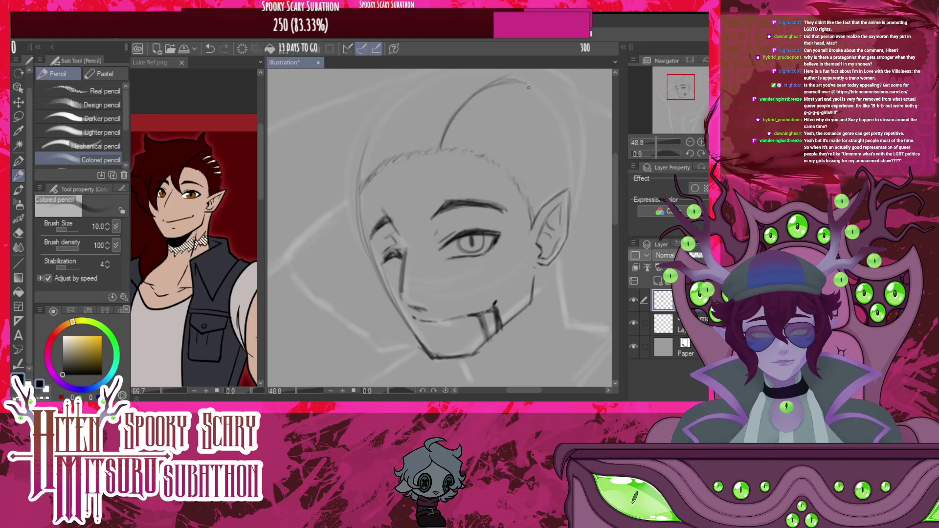
{"action": "mouse_move", "coordinate": [477, 127]}
{"action": "left_mouse_down"}
{"action": "mouse_move", "coordinate": [513, 89]}
{"action": "mouse_move", "coordinate": [499, 92]}
{"action": "mouse_move", "coordinate": [468, 125]}
{"action": "mouse_move", "coordinate": [542, 96]}
{"action": "left_mouse_up"}
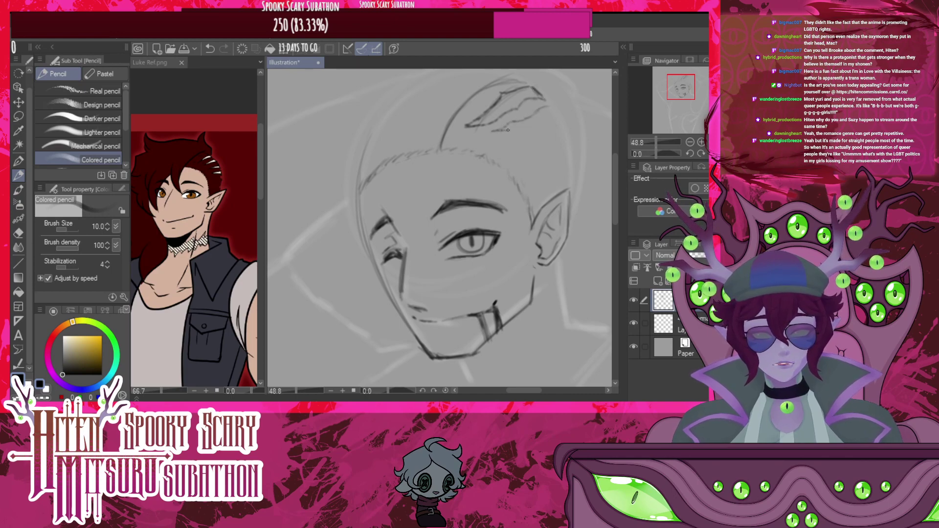
{"action": "mouse_move", "coordinate": [508, 129]}
{"action": "left_mouse_down"}
{"action": "mouse_move", "coordinate": [555, 122]}
{"action": "mouse_move", "coordinate": [542, 94]}
{"action": "mouse_move", "coordinate": [547, 132]}
{"action": "mouse_move", "coordinate": [514, 150]}
{"action": "mouse_move", "coordinate": [565, 146]}
{"action": "left_mouse_up"}
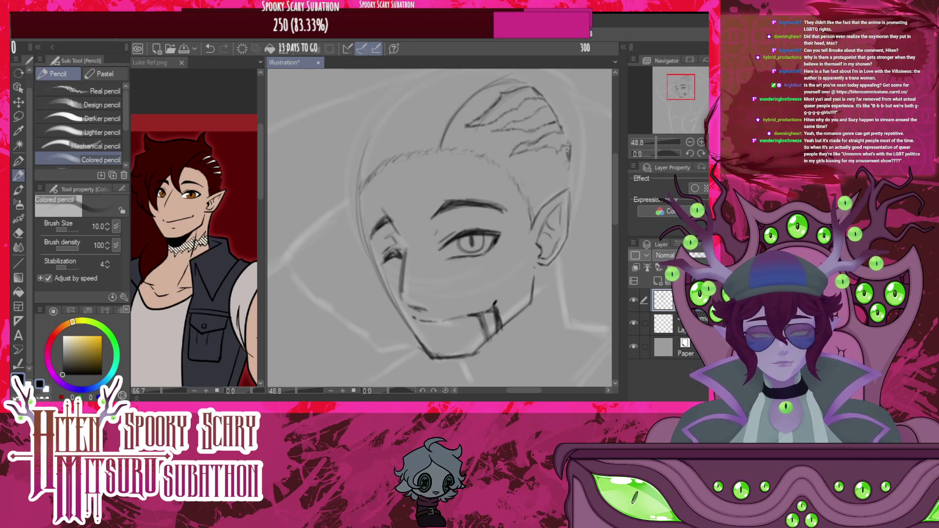
{"action": "left_click_drag", "start_coordinate": [570, 162], "coordinate": [570, 192]}
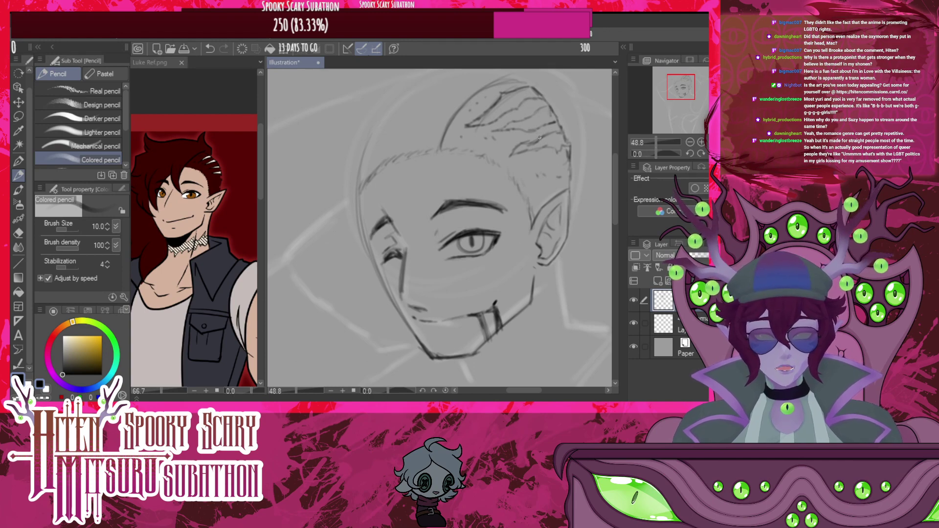
Draw a pointed, curved tuft of hair rising from the crown at the end of the parting
{"action": "scroll", "coordinate": [507, 208], "scroll_direction": "down", "scroll_amount": 4}
{"action": "scroll", "coordinate": [495, 220], "scroll_direction": "up", "scroll_amount": 2}
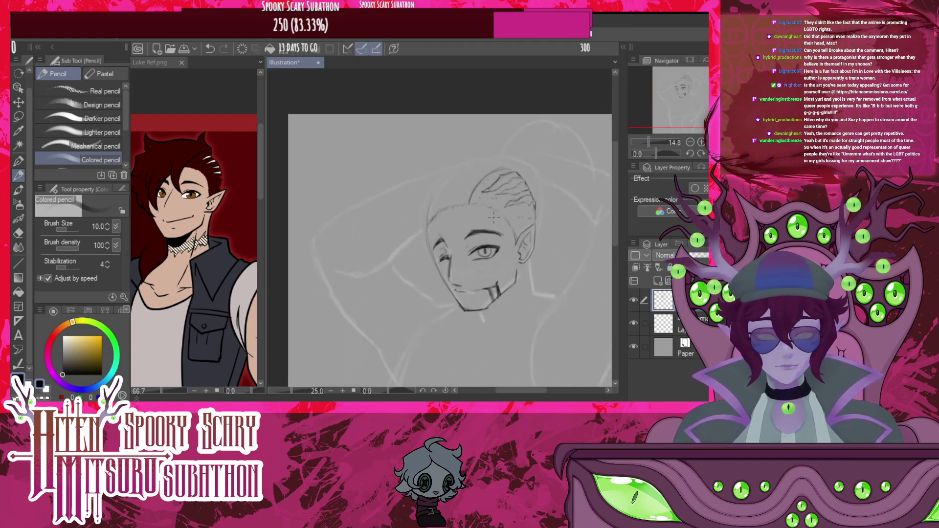
{"action": "scroll", "coordinate": [495, 220], "scroll_direction": "down", "scroll_amount": 1}
{"action": "scroll", "coordinate": [495, 219], "scroll_direction": "up", "scroll_amount": 3}
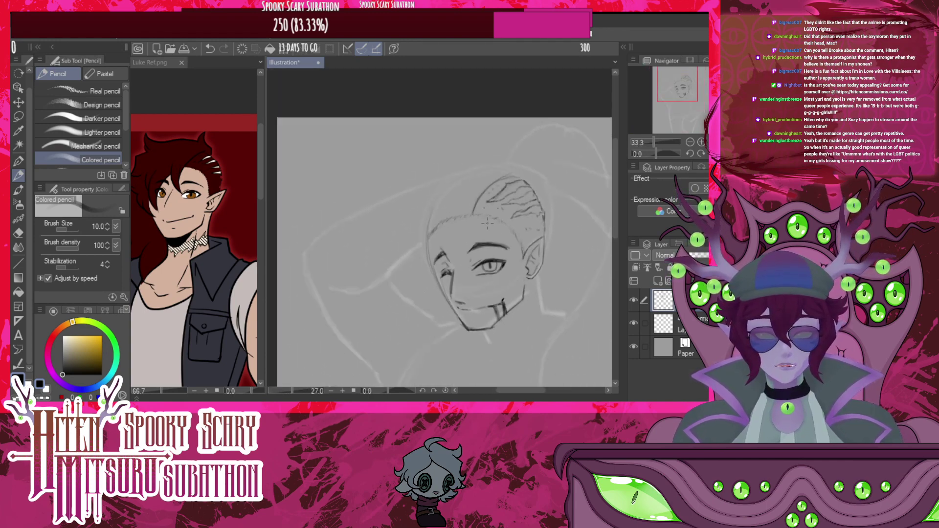
{"action": "scroll", "coordinate": [487, 224], "scroll_direction": "up", "scroll_amount": 3}
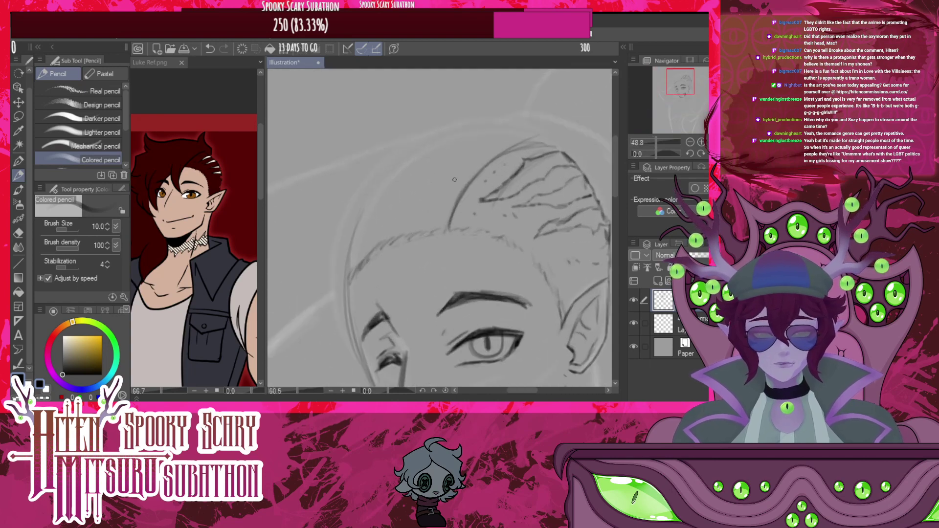
{"action": "scroll", "coordinate": [496, 178], "scroll_direction": "down", "scroll_amount": 4}
{"action": "scroll", "coordinate": [497, 178], "scroll_direction": "up", "scroll_amount": 2}
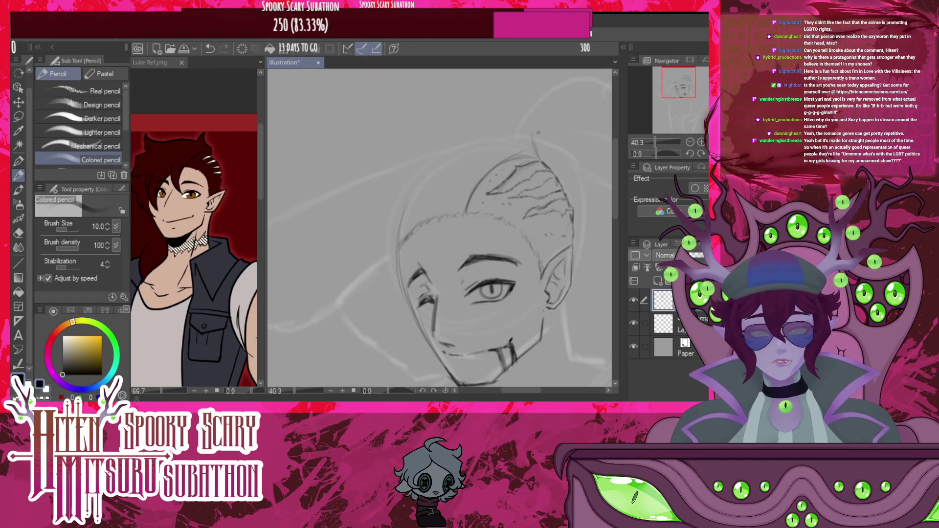
{"action": "left_click_drag", "start_coordinate": [540, 158], "coordinate": [533, 126]}
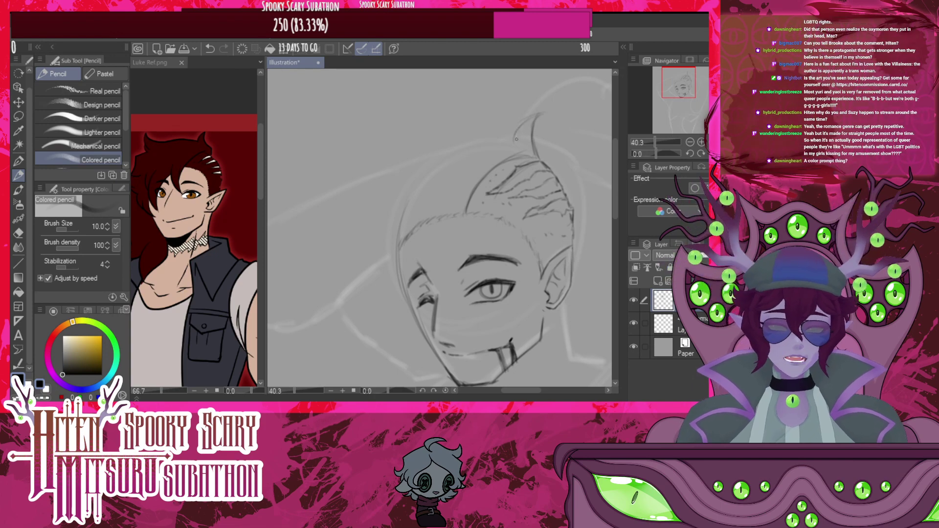
{"action": "left_click_drag", "start_coordinate": [537, 116], "coordinate": [533, 150]}
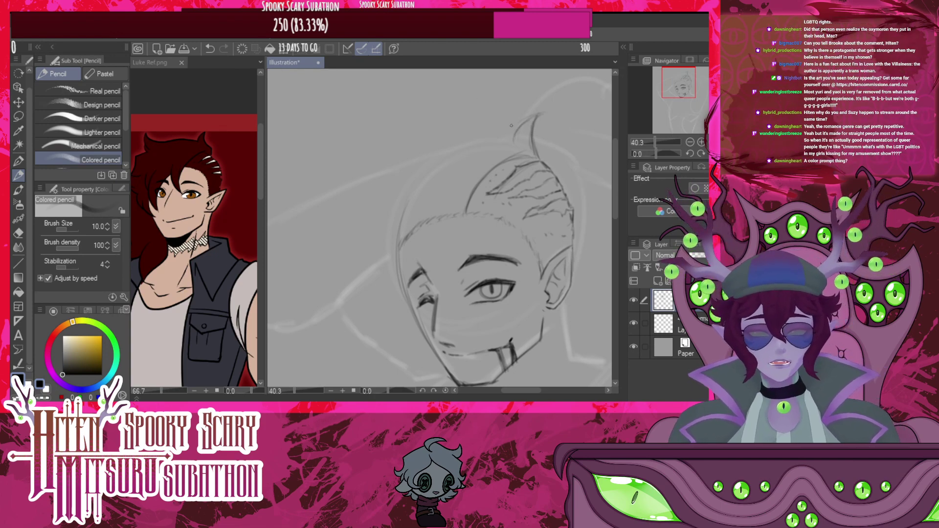
Outline the hair from the crown tuft over the head, with flicked tips on the far side and a lock curving onto the cheek
{"action": "left_click_drag", "start_coordinate": [506, 128], "coordinate": [416, 138]}
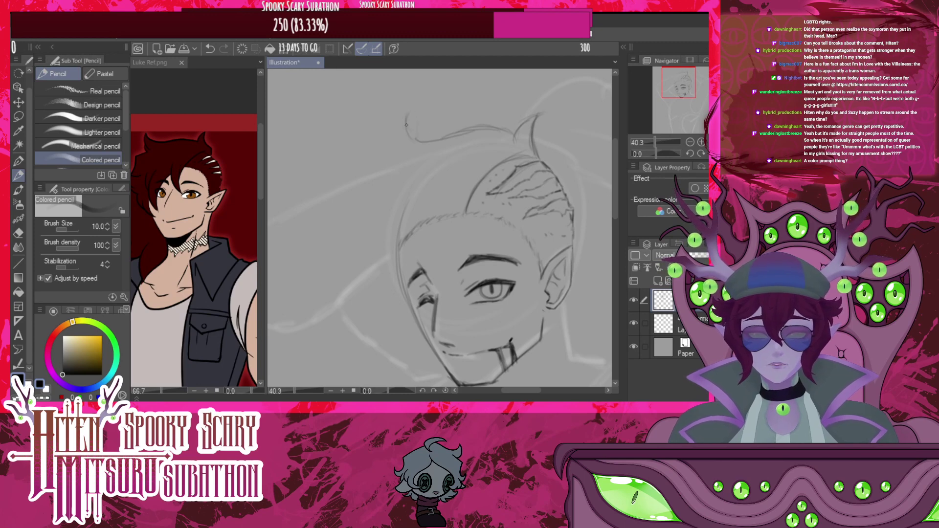
{"action": "mouse_move", "coordinate": [403, 117]}
{"action": "left_mouse_down"}
{"action": "mouse_move", "coordinate": [368, 199]}
{"action": "mouse_move", "coordinate": [379, 187]}
{"action": "mouse_move", "coordinate": [371, 238]}
{"action": "mouse_move", "coordinate": [359, 255]}
{"action": "mouse_move", "coordinate": [367, 240]}
{"action": "mouse_move", "coordinate": [344, 248]}
{"action": "mouse_move", "coordinate": [323, 240]}
{"action": "mouse_move", "coordinate": [370, 268]}
{"action": "mouse_move", "coordinate": [355, 275]}
{"action": "mouse_move", "coordinate": [324, 250]}
{"action": "mouse_move", "coordinate": [348, 258]}
{"action": "mouse_move", "coordinate": [368, 245]}
{"action": "mouse_move", "coordinate": [363, 206]}
{"action": "mouse_move", "coordinate": [398, 165]}
{"action": "left_mouse_up"}
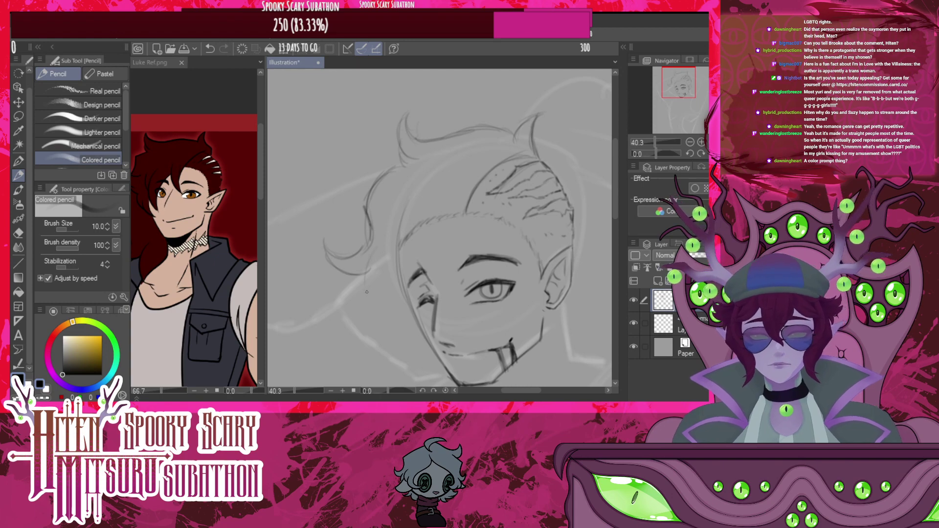
{"action": "mouse_move", "coordinate": [365, 265]}
{"action": "left_mouse_down"}
{"action": "mouse_move", "coordinate": [373, 304]}
{"action": "mouse_move", "coordinate": [375, 296]}
{"action": "mouse_move", "coordinate": [415, 319]}
{"action": "left_mouse_up"}
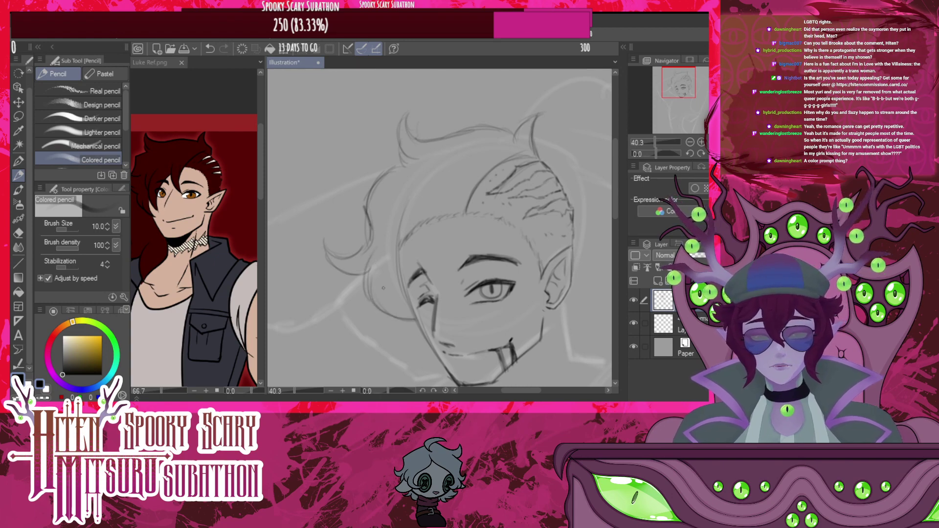
{"action": "mouse_move", "coordinate": [381, 282]}
{"action": "left_mouse_down"}
{"action": "mouse_move", "coordinate": [406, 318]}
{"action": "mouse_move", "coordinate": [394, 316]}
{"action": "mouse_move", "coordinate": [382, 283]}
{"action": "mouse_move", "coordinate": [423, 322]}
{"action": "mouse_move", "coordinate": [387, 253]}
{"action": "mouse_move", "coordinate": [400, 287]}
{"action": "mouse_move", "coordinate": [397, 250]}
{"action": "mouse_move", "coordinate": [421, 324]}
{"action": "mouse_move", "coordinate": [400, 274]}
{"action": "left_mouse_up"}
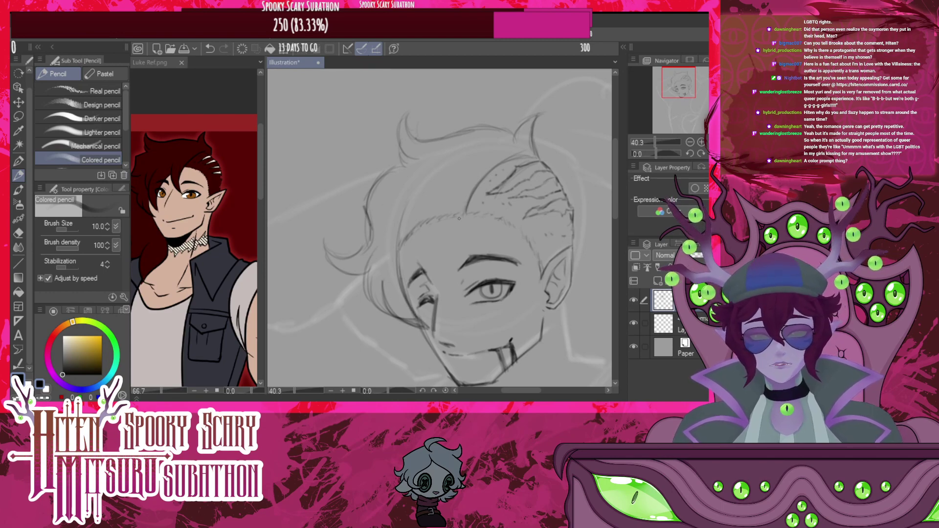
Draw the bangs as pointed strands sweeping from the parting down over the forehead between the eyes and past the far eyebrow
{"action": "left_click_drag", "start_coordinate": [464, 215], "coordinate": [447, 281]}
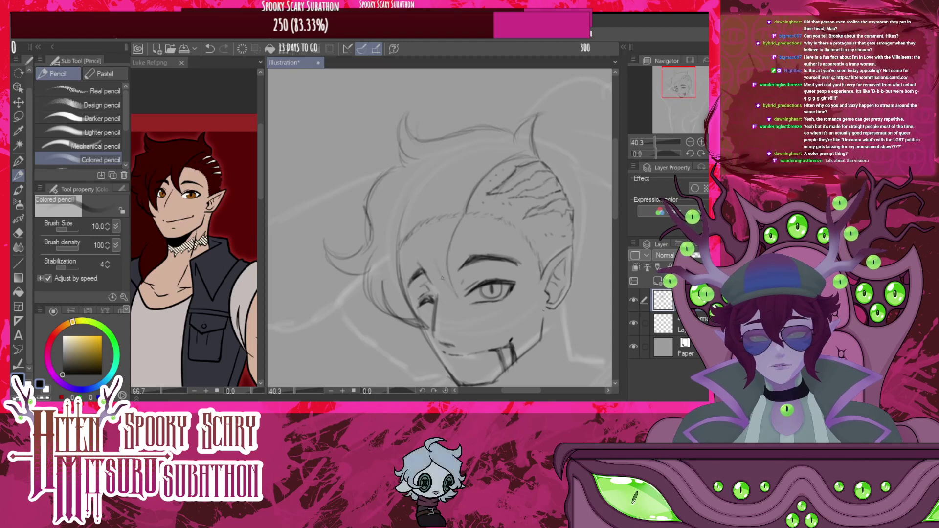
{"action": "mouse_move", "coordinate": [439, 219]}
{"action": "left_mouse_down"}
{"action": "mouse_move", "coordinate": [431, 269]}
{"action": "mouse_move", "coordinate": [455, 296]}
{"action": "mouse_move", "coordinate": [442, 268]}
{"action": "left_mouse_up"}
{"action": "mouse_move", "coordinate": [443, 225]}
{"action": "left_mouse_down"}
{"action": "mouse_move", "coordinate": [446, 243]}
{"action": "mouse_move", "coordinate": [468, 207]}
{"action": "left_mouse_up"}
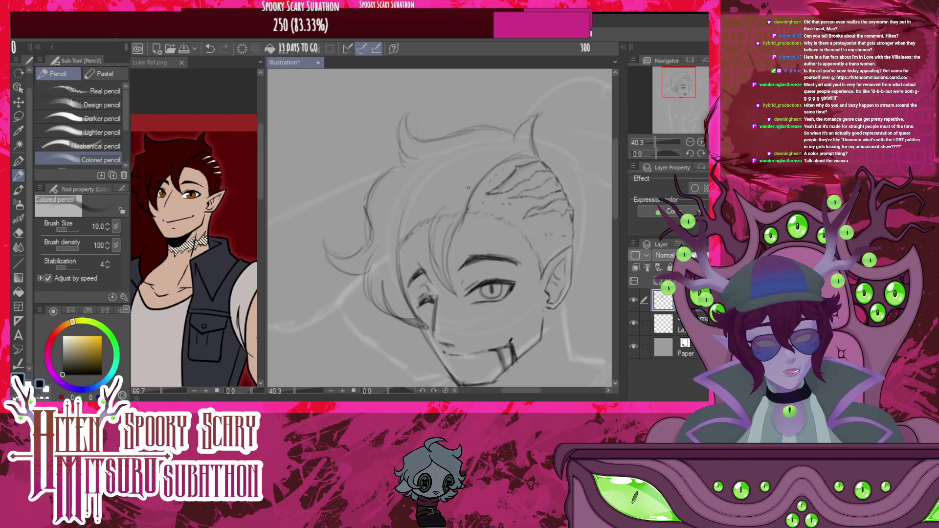
{"action": "mouse_move", "coordinate": [422, 210]}
{"action": "left_mouse_down"}
{"action": "mouse_move", "coordinate": [433, 270]}
{"action": "mouse_move", "coordinate": [412, 242]}
{"action": "left_mouse_up"}
{"action": "left_click_drag", "start_coordinate": [427, 192], "coordinate": [412, 255]}
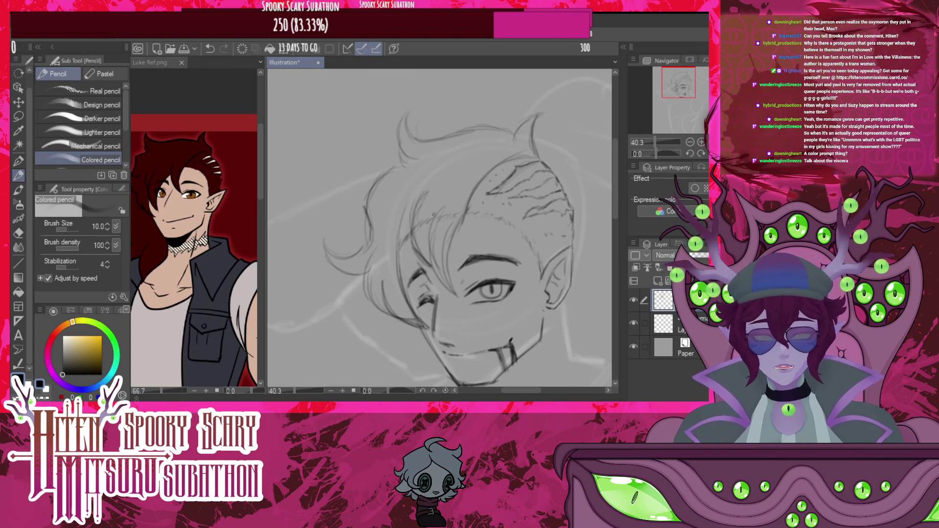
{"action": "left_click_drag", "start_coordinate": [429, 218], "coordinate": [456, 294]}
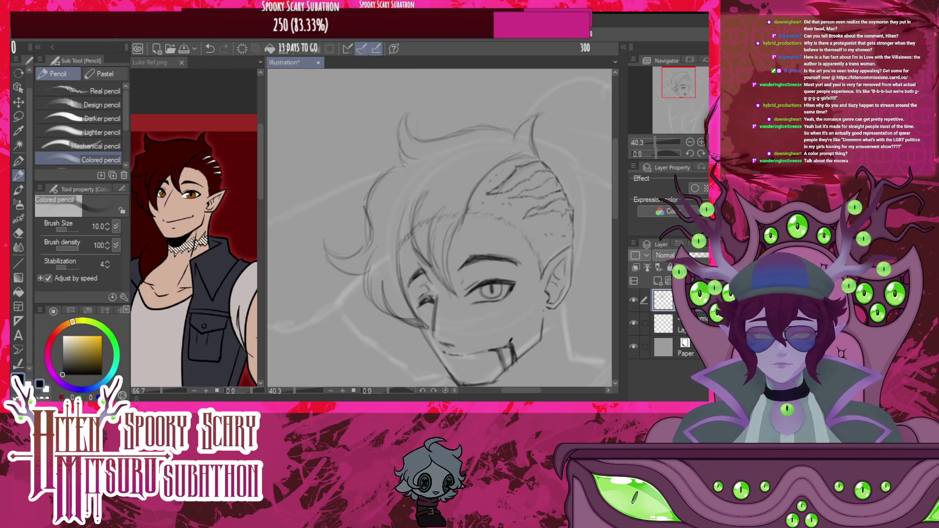
Add layered pointed strands to the hair lock beside the far eye, and darken the base of the crown tuft
{"action": "mouse_move", "coordinate": [411, 248]}
{"action": "left_mouse_down"}
{"action": "mouse_move", "coordinate": [397, 289]}
{"action": "mouse_move", "coordinate": [412, 242]}
{"action": "left_mouse_up"}
{"action": "mouse_move", "coordinate": [411, 241]}
{"action": "left_mouse_down"}
{"action": "mouse_move", "coordinate": [406, 272]}
{"action": "mouse_move", "coordinate": [382, 298]}
{"action": "left_mouse_up"}
{"action": "left_click_drag", "start_coordinate": [391, 287], "coordinate": [374, 301]}
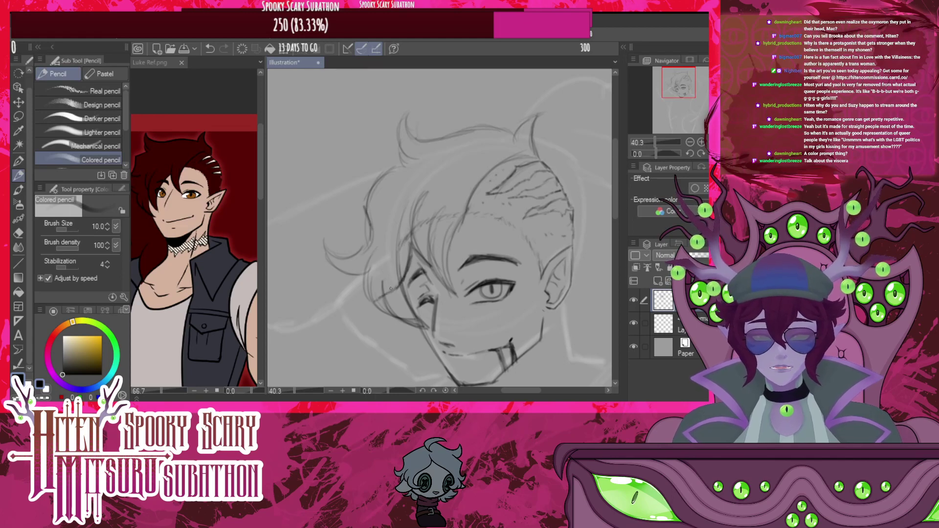
{"action": "left_click_drag", "start_coordinate": [393, 263], "coordinate": [391, 286]}
{"action": "mouse_move", "coordinate": [398, 251]}
{"action": "left_mouse_down"}
{"action": "mouse_move", "coordinate": [382, 298]}
{"action": "mouse_move", "coordinate": [391, 275]}
{"action": "mouse_move", "coordinate": [379, 301]}
{"action": "left_mouse_up"}
{"action": "left_click_drag", "start_coordinate": [389, 281], "coordinate": [368, 306]}
{"action": "left_click_drag", "start_coordinate": [391, 255], "coordinate": [366, 302]}
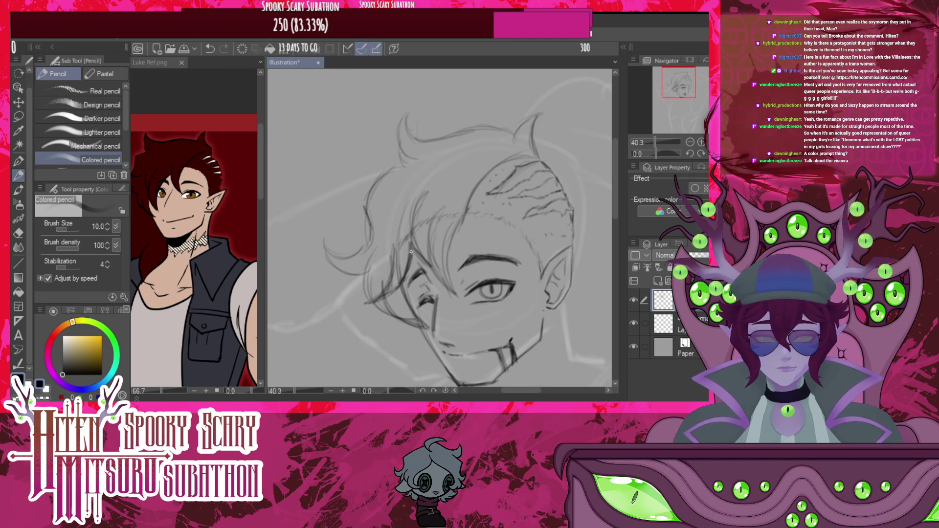
{"action": "mouse_move", "coordinate": [486, 174]}
{"action": "left_mouse_down"}
{"action": "mouse_move", "coordinate": [505, 160]}
{"action": "mouse_move", "coordinate": [529, 161]}
{"action": "left_mouse_up"}
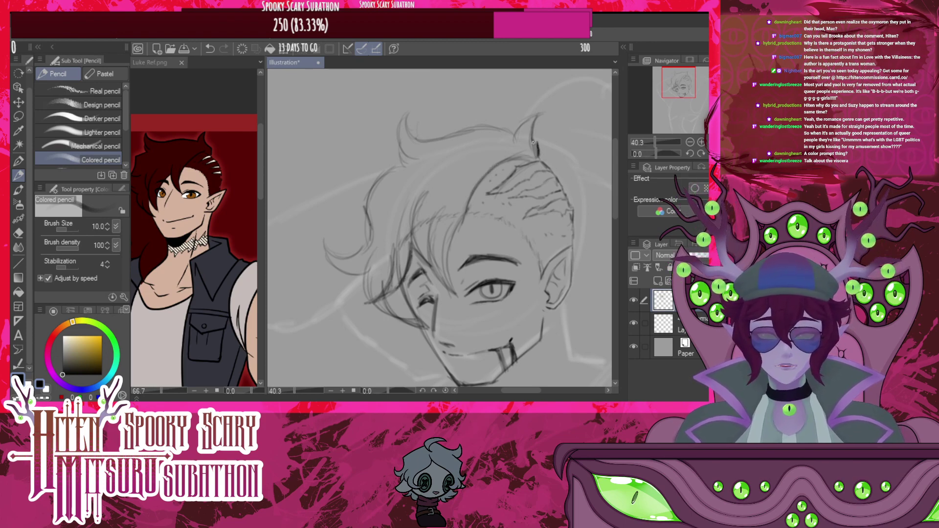
{"action": "mouse_move", "coordinate": [538, 158]}
{"action": "left_mouse_down"}
{"action": "mouse_move", "coordinate": [533, 133]}
{"action": "mouse_move", "coordinate": [543, 112]}
{"action": "mouse_move", "coordinate": [515, 130]}
{"action": "mouse_move", "coordinate": [411, 134]}
{"action": "mouse_move", "coordinate": [401, 150]}
{"action": "mouse_move", "coordinate": [407, 169]}
{"action": "mouse_move", "coordinate": [382, 179]}
{"action": "left_mouse_up"}
Examine the proportions and placement of the sketched head against the full pose sketch
{"action": "scroll", "coordinate": [447, 123], "scroll_direction": "down", "scroll_amount": 7}
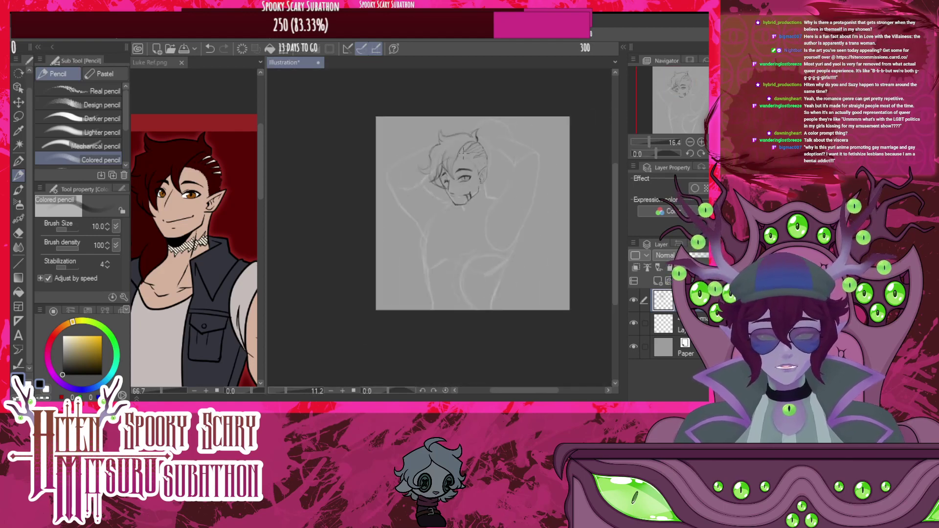
{"action": "scroll", "coordinate": [458, 138], "scroll_direction": "up", "scroll_amount": 8}
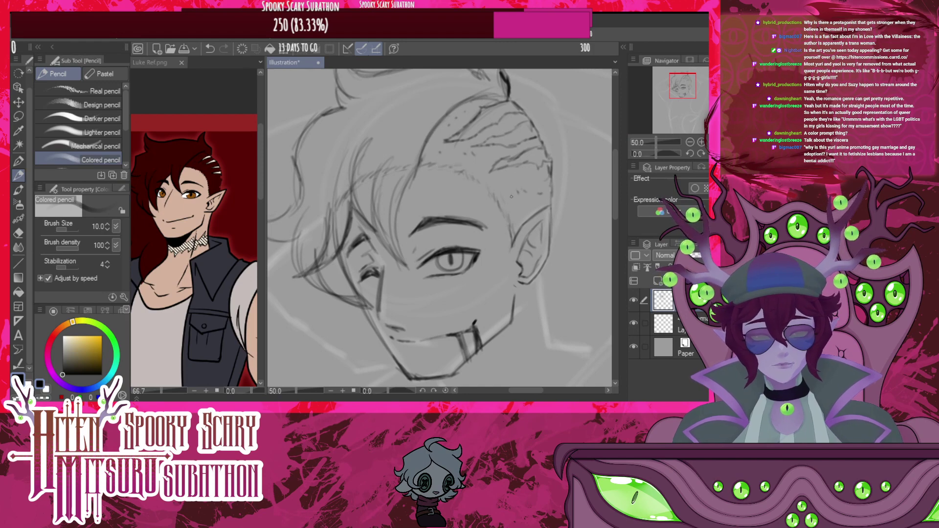
{"action": "scroll", "coordinate": [556, 167], "scroll_direction": "down", "scroll_amount": 6}
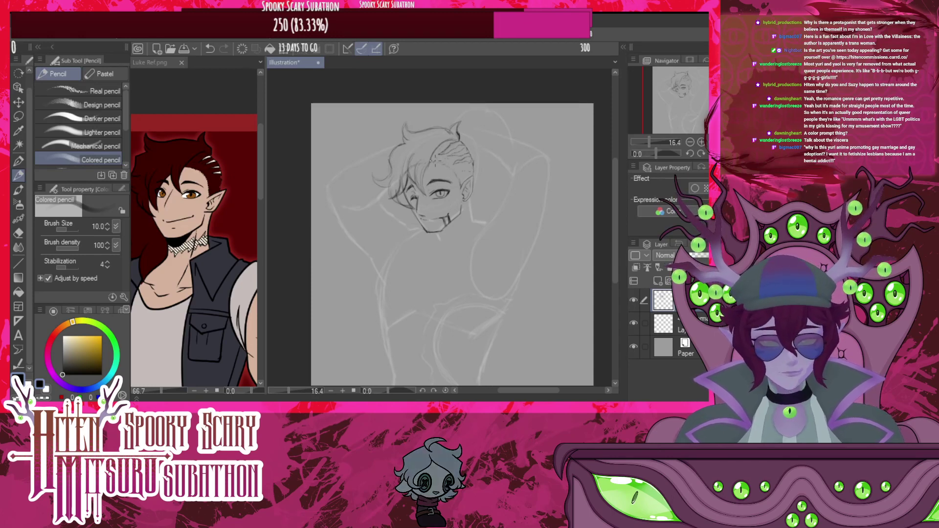
{"action": "scroll", "coordinate": [435, 162], "scroll_direction": "down", "scroll_amount": 3}
{"action": "scroll", "coordinate": [453, 163], "scroll_direction": "up", "scroll_amount": 5}
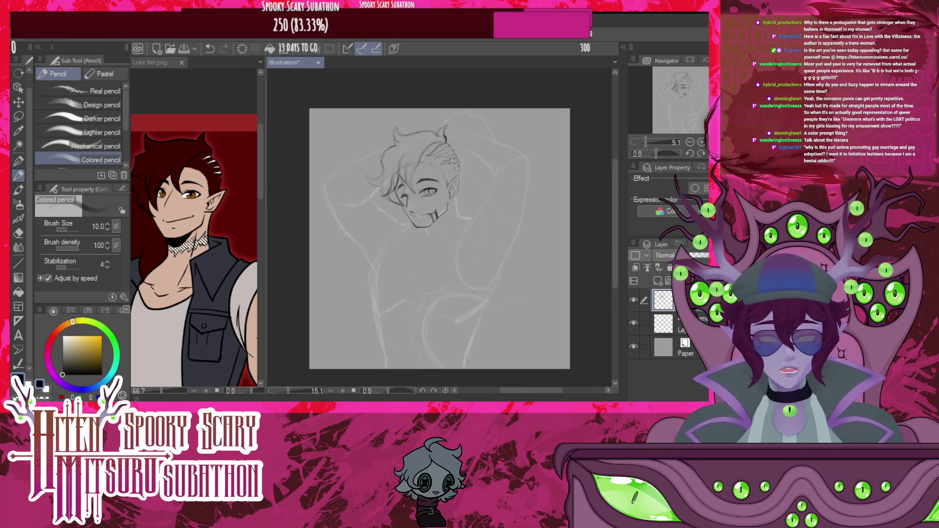
{"action": "scroll", "coordinate": [458, 169], "scroll_direction": "down", "scroll_amount": 3}
{"action": "scroll", "coordinate": [458, 167], "scroll_direction": "up", "scroll_amount": 3}
{"action": "scroll", "coordinate": [457, 168], "scroll_direction": "down", "scroll_amount": 3}
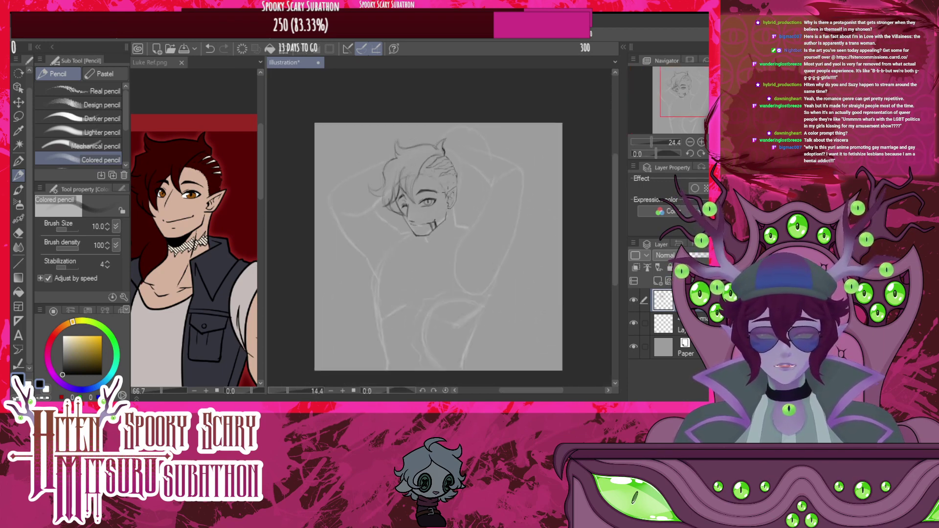
{"action": "scroll", "coordinate": [457, 168], "scroll_direction": "up", "scroll_amount": 3}
{"action": "scroll", "coordinate": [480, 165], "scroll_direction": "up", "scroll_amount": 1}
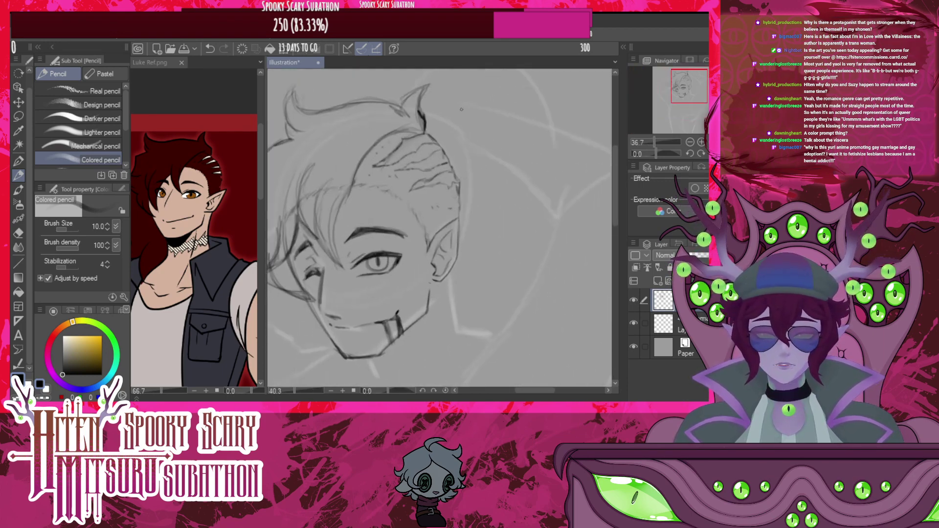
{"action": "scroll", "coordinate": [479, 172], "scroll_direction": "down", "scroll_amount": 2}
{"action": "scroll", "coordinate": [474, 182], "scroll_direction": "up", "scroll_amount": 1}
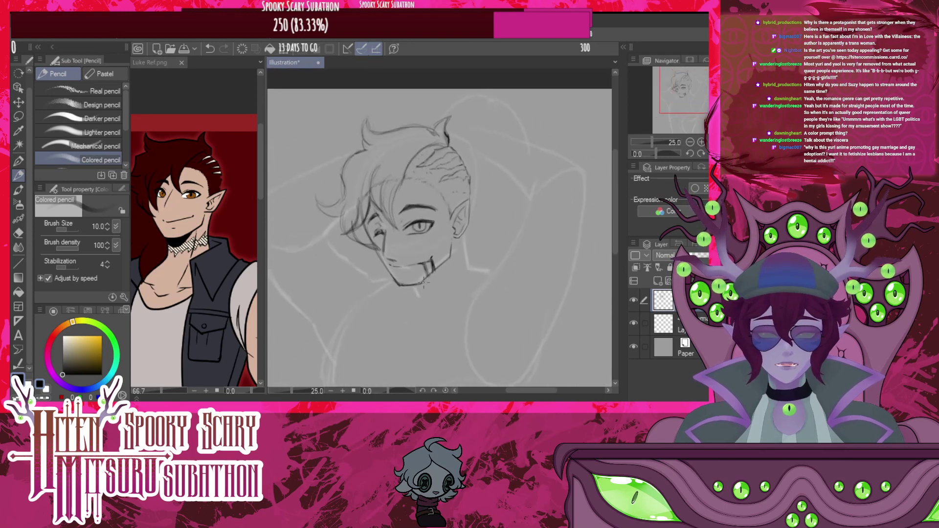
{"action": "scroll", "coordinate": [421, 294], "scroll_direction": "down", "scroll_amount": 1}
{"action": "scroll", "coordinate": [415, 305], "scroll_direction": "up", "scroll_amount": 2}
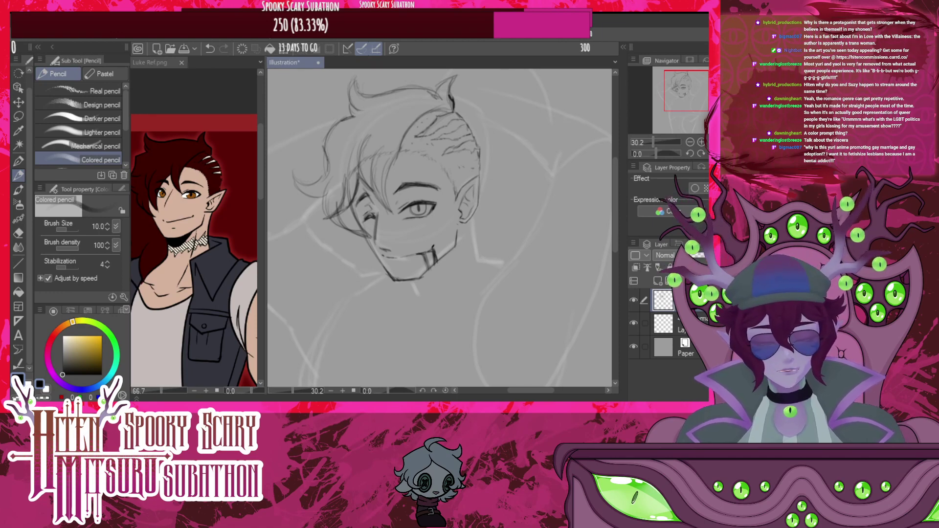
{"action": "scroll", "coordinate": [475, 215], "scroll_direction": "down", "scroll_amount": 7}
Draw spiky hair tufts behind the crown ending in a curled flick at the back of the head, replacing the single tuft's dark base
{"action": "scroll", "coordinate": [489, 149], "scroll_direction": "up", "scroll_amount": 13}
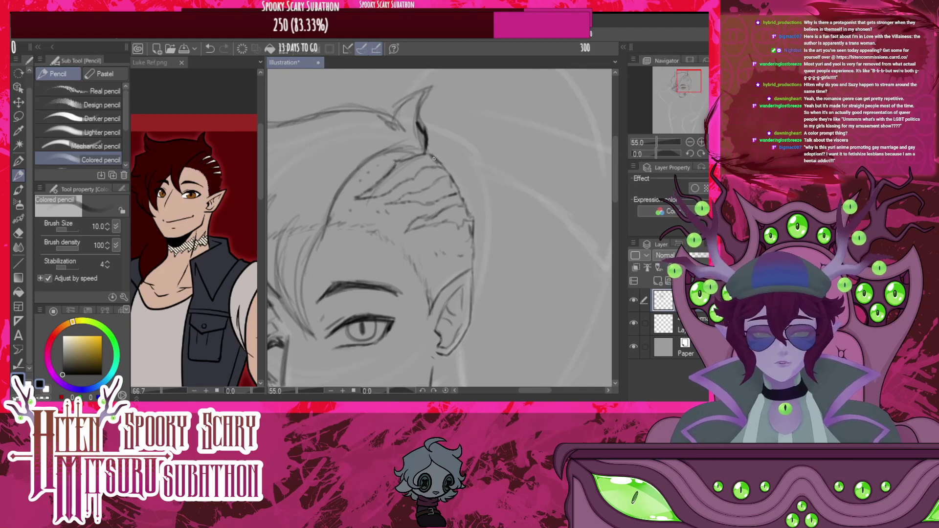
{"action": "mouse_move", "coordinate": [470, 175]}
{"action": "left_mouse_down"}
{"action": "mouse_move", "coordinate": [480, 207]}
{"action": "mouse_move", "coordinate": [470, 182]}
{"action": "mouse_move", "coordinate": [473, 277]}
{"action": "mouse_move", "coordinate": [477, 202]}
{"action": "mouse_move", "coordinate": [438, 155]}
{"action": "mouse_move", "coordinate": [480, 166]}
{"action": "mouse_move", "coordinate": [473, 162]}
{"action": "mouse_move", "coordinate": [481, 179]}
{"action": "mouse_move", "coordinate": [483, 166]}
{"action": "mouse_move", "coordinate": [483, 198]}
{"action": "left_mouse_up"}
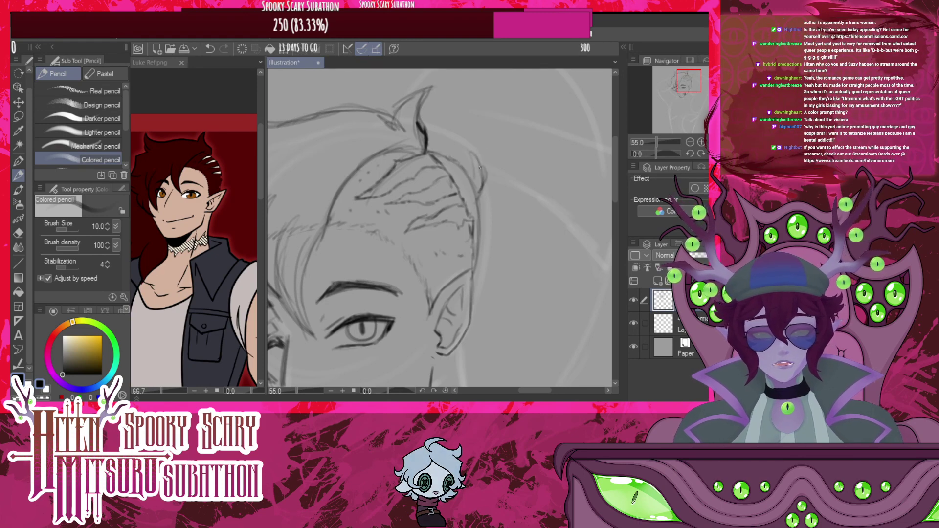
{"action": "mouse_move", "coordinate": [503, 157]}
{"action": "left_mouse_down"}
{"action": "mouse_move", "coordinate": [487, 177]}
{"action": "mouse_move", "coordinate": [516, 169]}
{"action": "mouse_move", "coordinate": [444, 115]}
{"action": "mouse_move", "coordinate": [441, 88]}
{"action": "mouse_move", "coordinate": [419, 112]}
{"action": "mouse_move", "coordinate": [364, 92]}
{"action": "mouse_move", "coordinate": [354, 70]}
{"action": "left_mouse_up"}
{"action": "mouse_move", "coordinate": [360, 72]}
{"action": "left_mouse_down"}
{"action": "mouse_move", "coordinate": [344, 105]}
{"action": "mouse_move", "coordinate": [348, 71]}
{"action": "mouse_move", "coordinate": [361, 83]}
{"action": "left_mouse_up"}
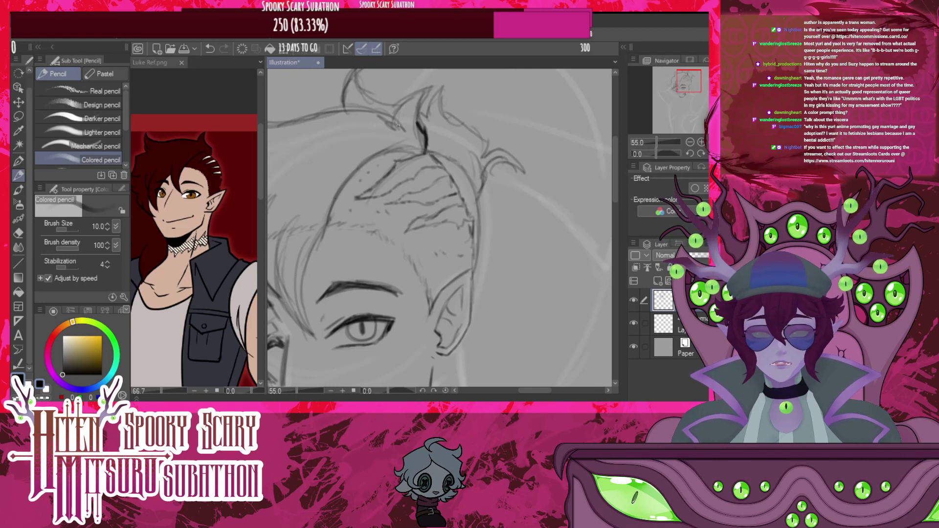
{"action": "mouse_move", "coordinate": [396, 125]}
{"action": "left_mouse_down"}
{"action": "mouse_move", "coordinate": [365, 112]}
{"action": "mouse_move", "coordinate": [384, 112]}
{"action": "mouse_move", "coordinate": [362, 107]}
{"action": "mouse_move", "coordinate": [427, 125]}
{"action": "mouse_move", "coordinate": [406, 131]}
{"action": "mouse_move", "coordinate": [433, 148]}
{"action": "mouse_move", "coordinate": [401, 104]}
{"action": "mouse_move", "coordinate": [397, 143]}
{"action": "mouse_move", "coordinate": [469, 183]}
{"action": "left_mouse_up"}
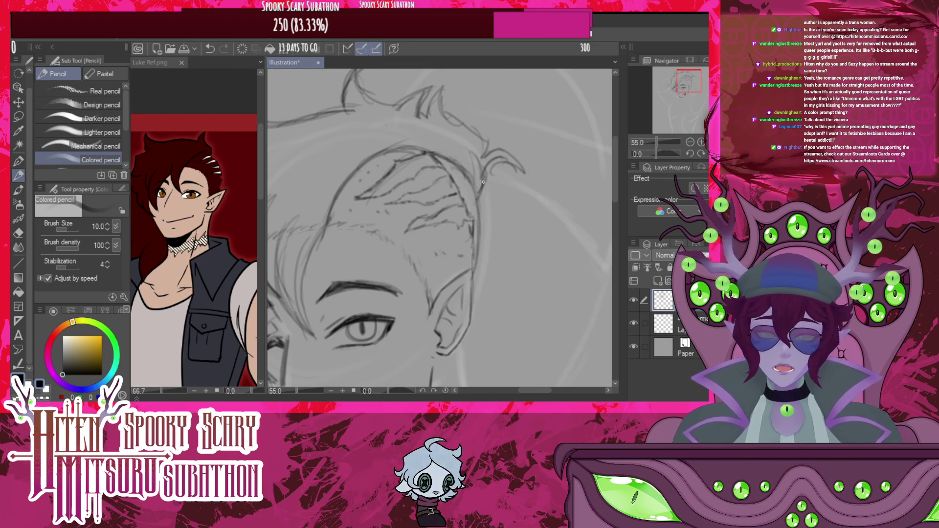
Extend the shaved stripes on the side of the head out to the new back contour and firm up that contour
{"action": "left_click_drag", "start_coordinate": [463, 202], "coordinate": [482, 216]}
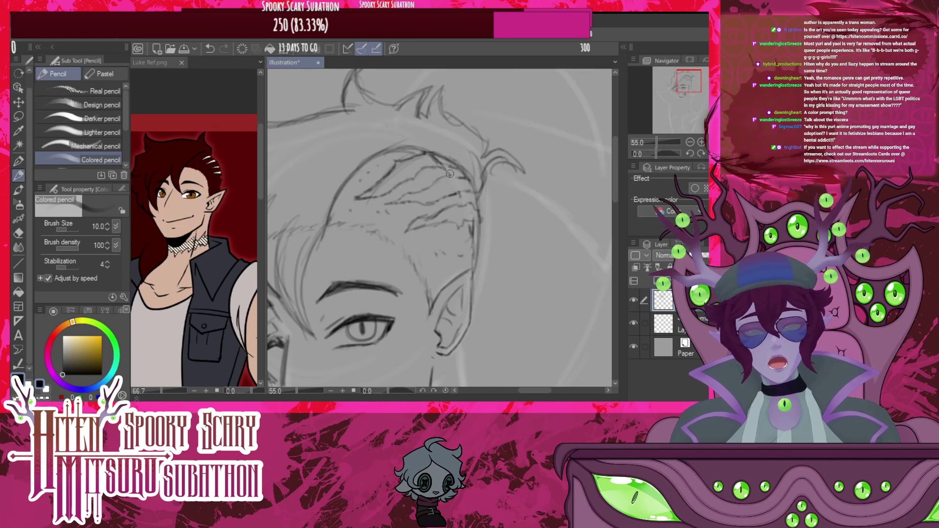
{"action": "mouse_move", "coordinate": [474, 234]}
{"action": "left_mouse_down"}
{"action": "mouse_move", "coordinate": [478, 214]}
{"action": "mouse_move", "coordinate": [461, 172]}
{"action": "mouse_move", "coordinate": [472, 189]}
{"action": "mouse_move", "coordinate": [459, 173]}
{"action": "mouse_move", "coordinate": [476, 234]}
{"action": "mouse_move", "coordinate": [468, 187]}
{"action": "mouse_move", "coordinate": [446, 165]}
{"action": "mouse_move", "coordinate": [475, 229]}
{"action": "mouse_move", "coordinate": [459, 170]}
{"action": "mouse_move", "coordinate": [481, 215]}
{"action": "mouse_move", "coordinate": [449, 159]}
{"action": "left_mouse_up"}
{"action": "left_click_drag", "start_coordinate": [478, 208], "coordinate": [478, 198]}
Review the hair against the full pose sketch, and bring the character's neck and torso into view in Luke Ref.png
{"action": "scroll", "coordinate": [510, 176], "scroll_direction": "down", "scroll_amount": 7}
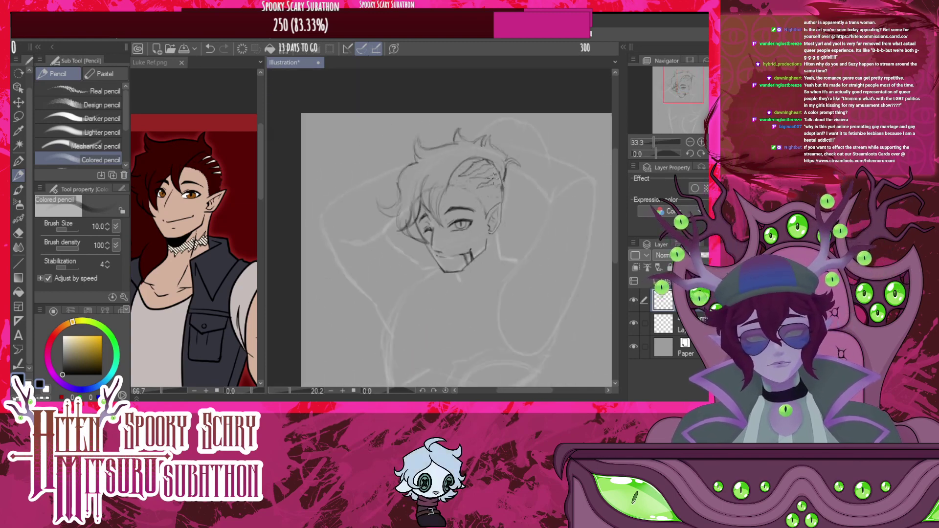
{"action": "scroll", "coordinate": [489, 220], "scroll_direction": "up", "scroll_amount": 3}
{"action": "scroll", "coordinate": [488, 219], "scroll_direction": "down", "scroll_amount": 2}
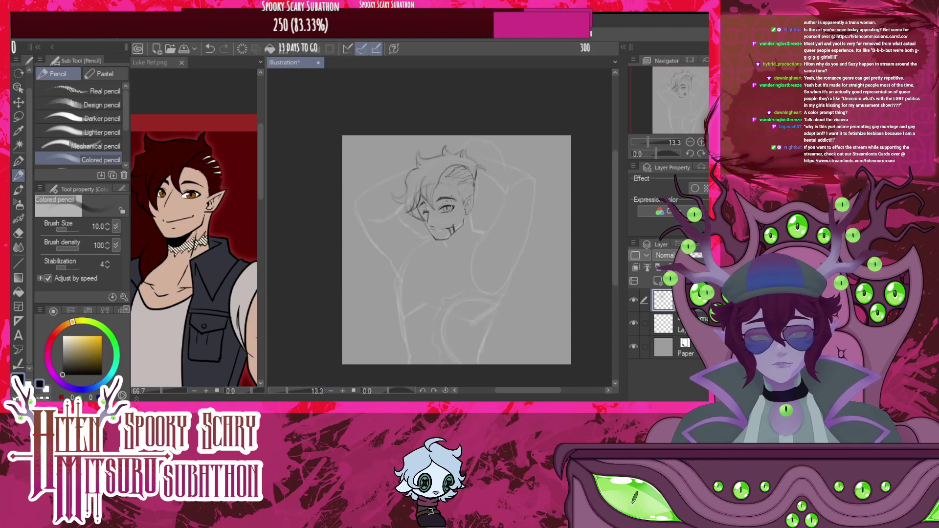
{"action": "scroll", "coordinate": [442, 255], "scroll_direction": "down", "scroll_amount": 2}
{"action": "scroll", "coordinate": [443, 259], "scroll_direction": "up", "scroll_amount": 2}
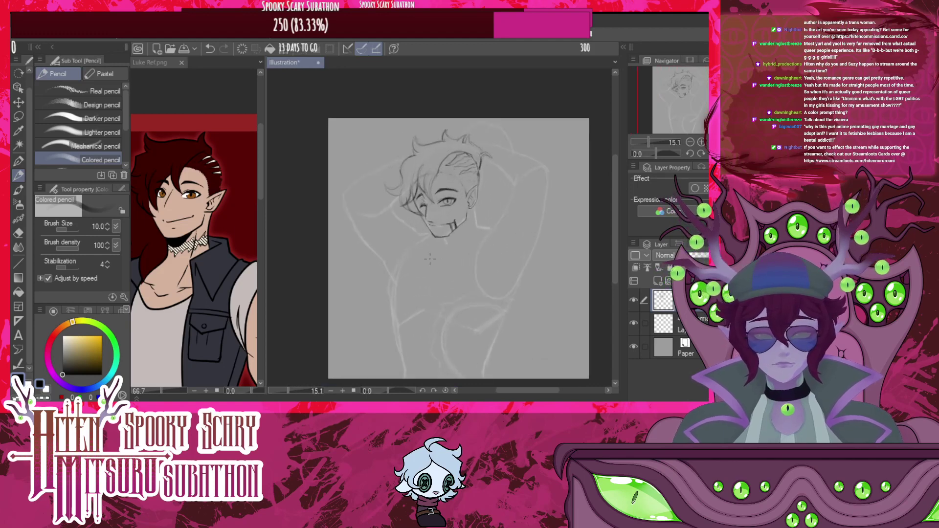
{"action": "left_click", "coordinate": [220, 253]}
{"action": "scroll", "coordinate": [220, 253], "scroll_direction": "down", "scroll_amount": 2}
{"action": "scroll", "coordinate": [221, 251], "scroll_direction": "down", "scroll_amount": 1}
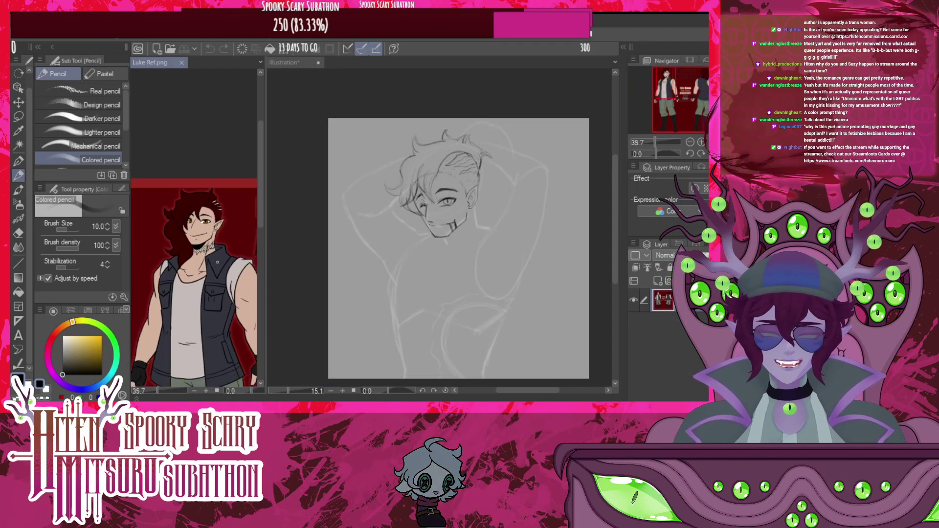
Draw the short front neck line under the chin and the back neck line curving from behind the ear toward the shoulder
{"action": "left_click", "coordinate": [477, 249]}
{"action": "scroll", "coordinate": [477, 250], "scroll_direction": "up", "scroll_amount": 4}
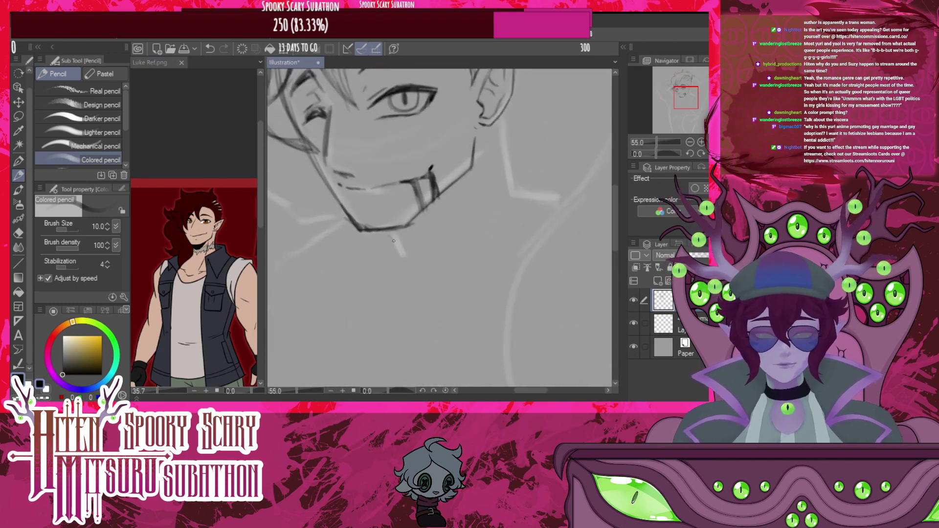
{"action": "mouse_move", "coordinate": [391, 239]}
{"action": "left_mouse_down"}
{"action": "mouse_move", "coordinate": [400, 273]}
{"action": "mouse_move", "coordinate": [390, 261]}
{"action": "mouse_move", "coordinate": [387, 270]}
{"action": "left_mouse_up"}
{"action": "mouse_move", "coordinate": [501, 118]}
{"action": "left_mouse_down"}
{"action": "mouse_move", "coordinate": [504, 174]}
{"action": "mouse_move", "coordinate": [507, 160]}
{"action": "mouse_move", "coordinate": [511, 194]}
{"action": "left_mouse_up"}
{"action": "left_click_drag", "start_coordinate": [503, 147], "coordinate": [515, 197]}
{"action": "left_click_drag", "start_coordinate": [500, 122], "coordinate": [520, 199]}
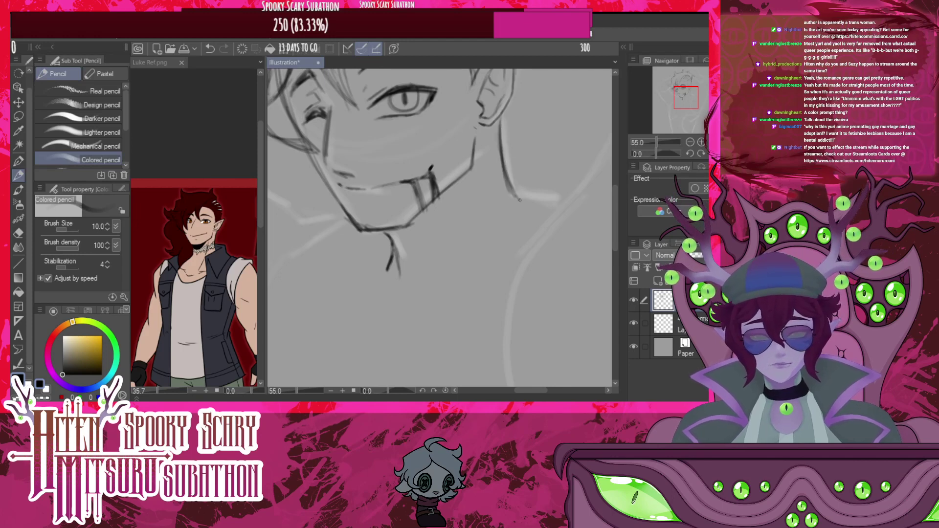
Hatch the shadow under the jaw, and draw a long neck muscle line from below the ear toward the collar
{"action": "left_click_drag", "start_coordinate": [461, 186], "coordinate": [427, 242]}
{"action": "mouse_move", "coordinate": [448, 210]}
{"action": "left_mouse_down"}
{"action": "mouse_move", "coordinate": [407, 255]}
{"action": "mouse_move", "coordinate": [397, 251]}
{"action": "mouse_move", "coordinate": [410, 249]}
{"action": "left_mouse_up"}
{"action": "mouse_move", "coordinate": [416, 230]}
{"action": "left_mouse_down"}
{"action": "mouse_move", "coordinate": [437, 199]}
{"action": "mouse_move", "coordinate": [453, 197]}
{"action": "left_mouse_up"}
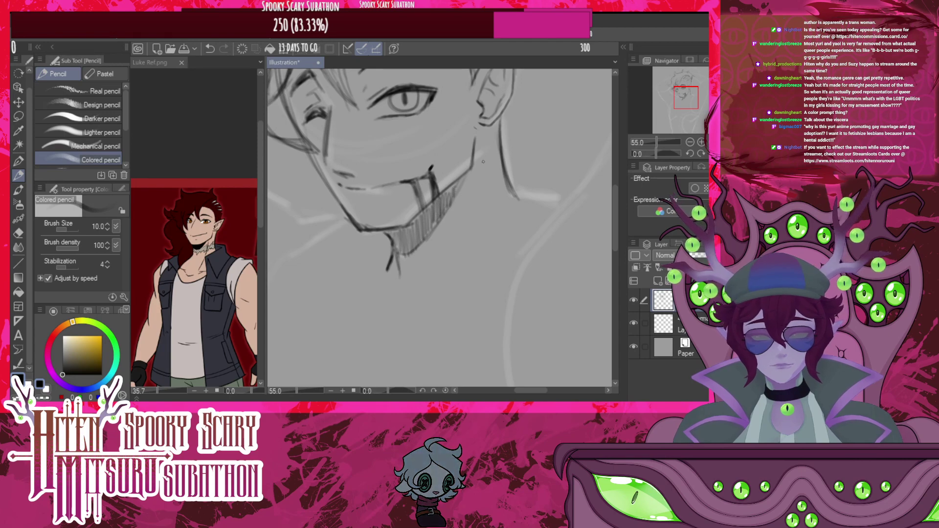
{"action": "left_click_drag", "start_coordinate": [482, 168], "coordinate": [442, 303]}
{"action": "mouse_move", "coordinate": [462, 252]}
{"action": "left_mouse_down"}
{"action": "mouse_move", "coordinate": [444, 266]}
{"action": "mouse_move", "coordinate": [424, 324]}
{"action": "left_mouse_up"}
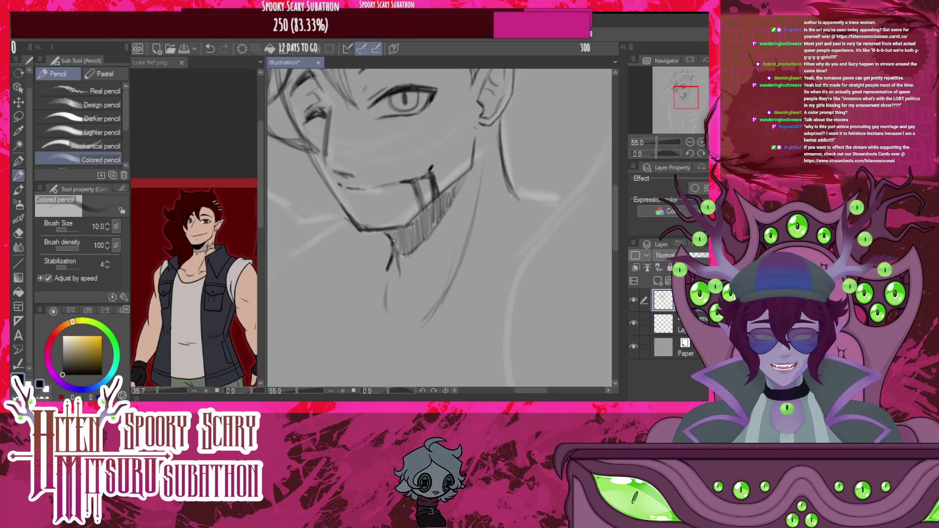
Draw the jagged band around the neck below the jaw and fill it with vertical hatching up to the back neck line
{"action": "left_click_drag", "start_coordinate": [409, 236], "coordinate": [427, 229]}
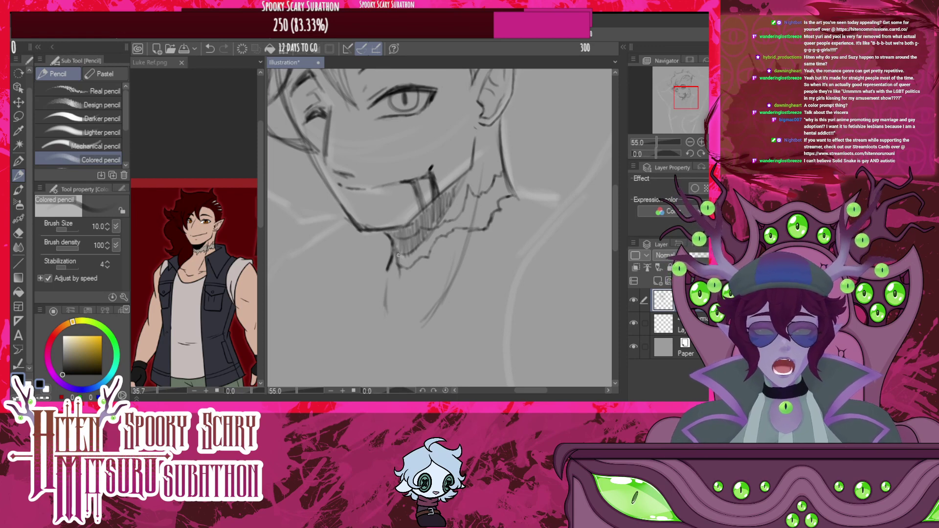
{"action": "mouse_move", "coordinate": [398, 238]}
{"action": "left_mouse_down"}
{"action": "mouse_move", "coordinate": [413, 268]}
{"action": "mouse_move", "coordinate": [429, 246]}
{"action": "left_mouse_up"}
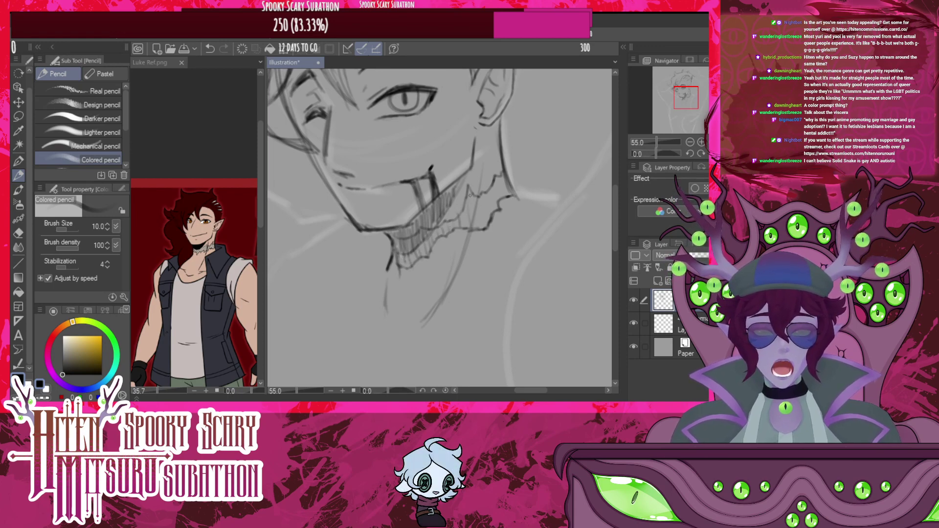
{"action": "left_click_drag", "start_coordinate": [471, 206], "coordinate": [491, 198]}
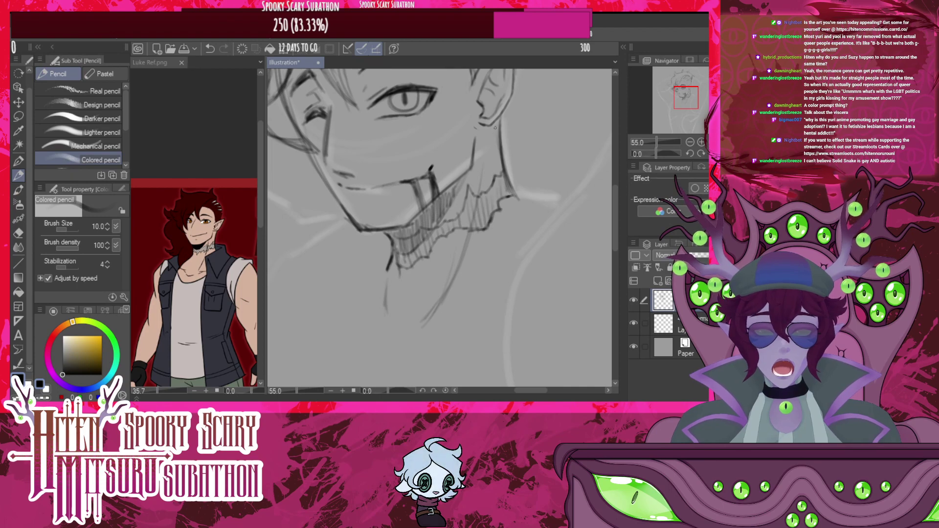
{"action": "left_click_drag", "start_coordinate": [498, 143], "coordinate": [513, 194]}
Add a new layer and draw the curved outer contour of the far side of the chest over the pose sketch
{"action": "scroll", "coordinate": [416, 219], "scroll_direction": "down", "scroll_amount": 5}
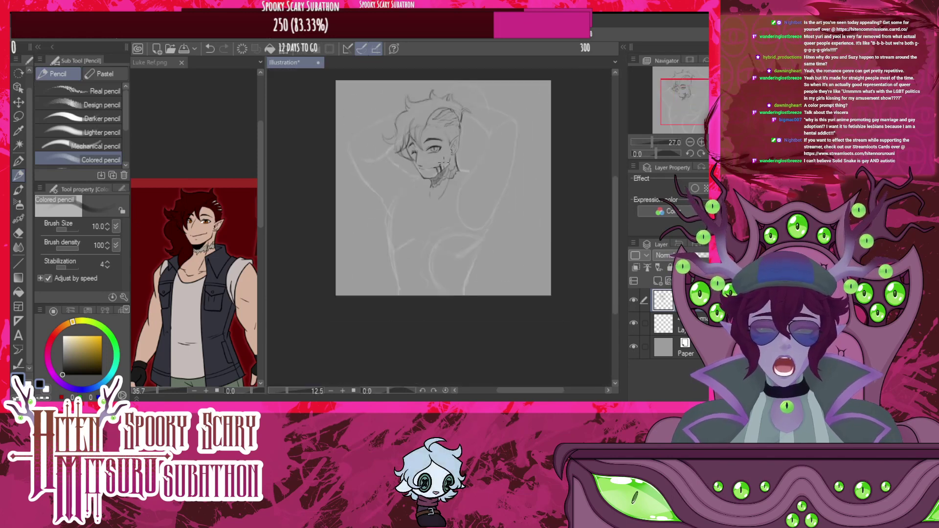
{"action": "scroll", "coordinate": [417, 218], "scroll_direction": "down", "scroll_amount": 2}
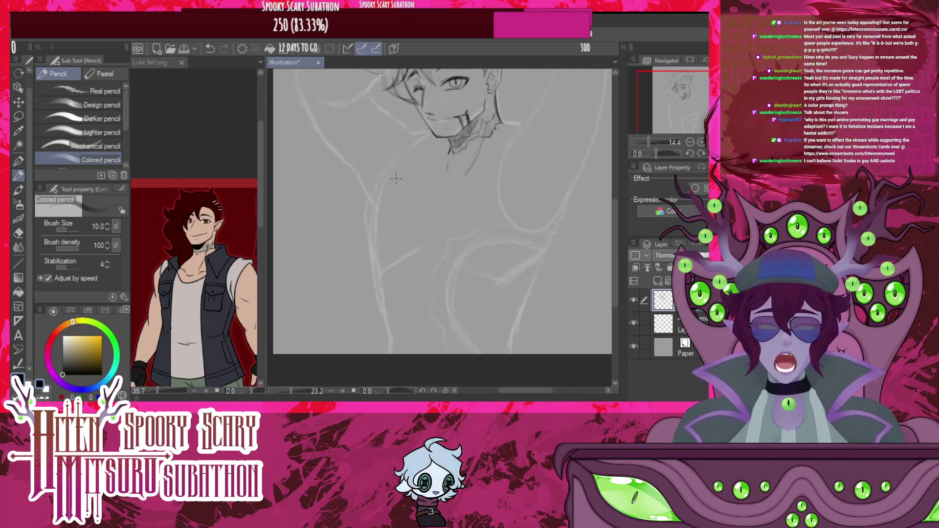
{"action": "scroll", "coordinate": [428, 225], "scroll_direction": "up", "scroll_amount": 2}
{"action": "scroll", "coordinate": [432, 247], "scroll_direction": "down", "scroll_amount": 3}
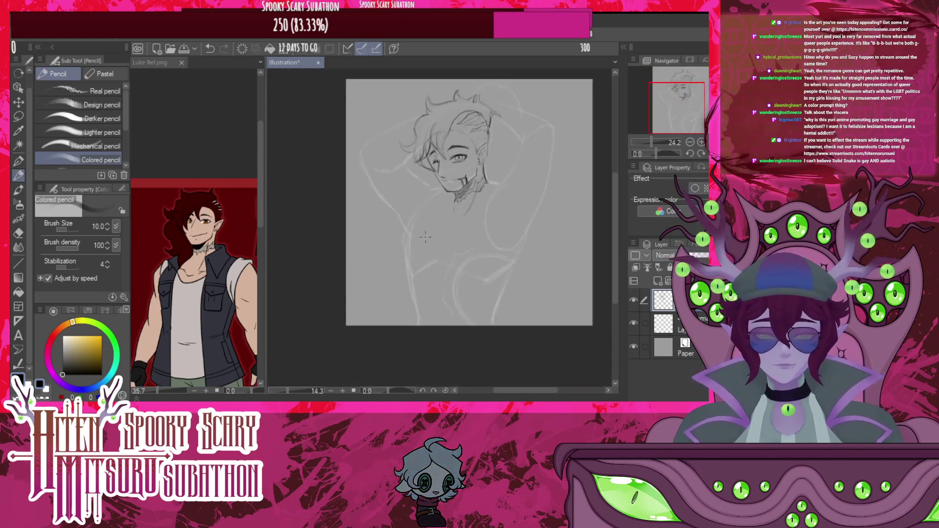
{"action": "scroll", "coordinate": [433, 254], "scroll_direction": "up", "scroll_amount": 3}
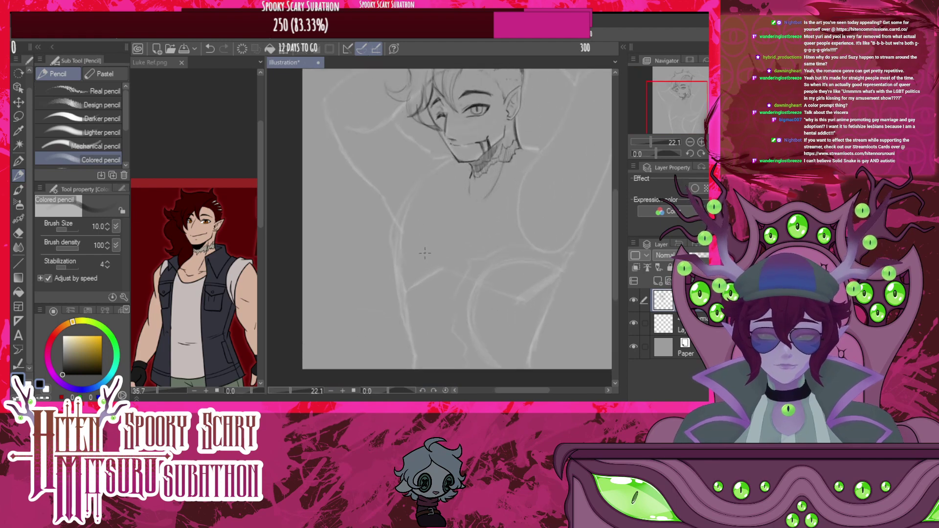
{"action": "scroll", "coordinate": [425, 253], "scroll_direction": "up", "scroll_amount": 3}
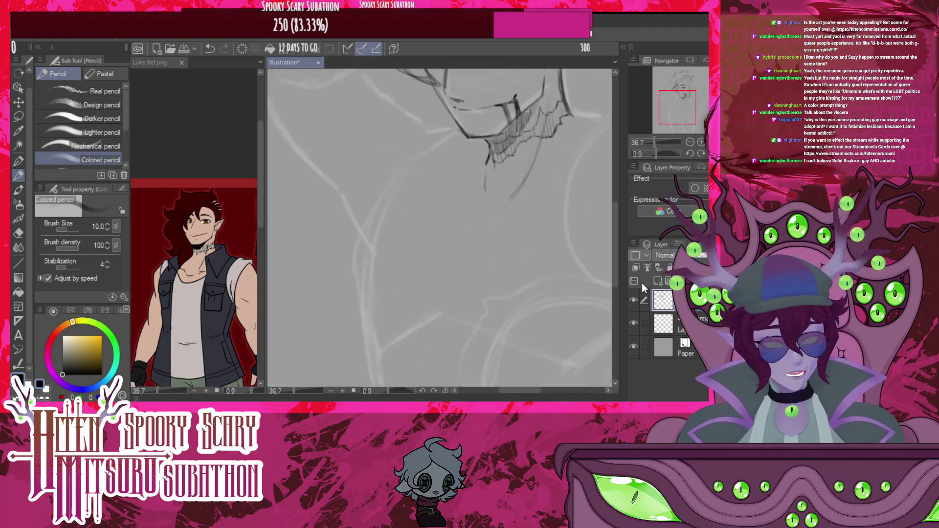
{"action": "left_click", "coordinate": [658, 281]}
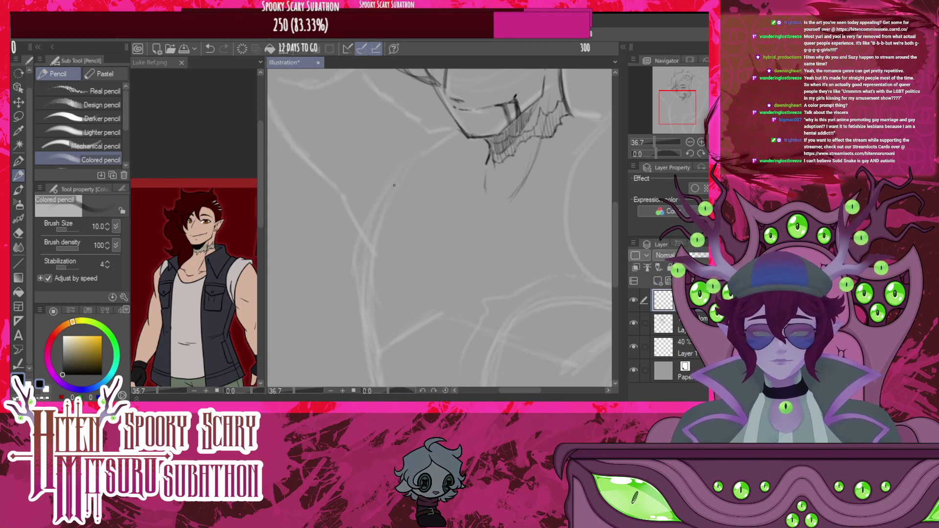
{"action": "left_click_drag", "start_coordinate": [414, 162], "coordinate": [367, 235]}
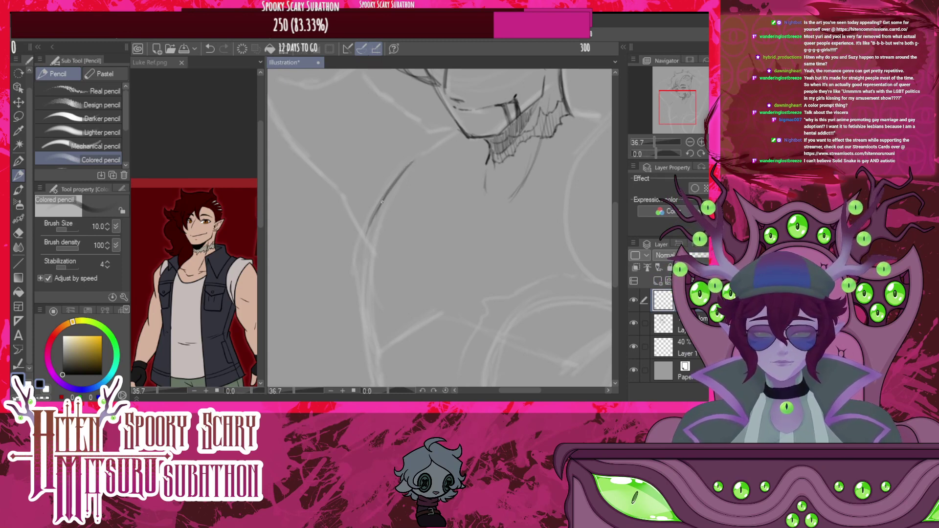
{"action": "left_click_drag", "start_coordinate": [384, 199], "coordinate": [361, 255]}
{"action": "mouse_move", "coordinate": [372, 220]}
{"action": "left_mouse_down"}
{"action": "mouse_move", "coordinate": [360, 253]}
{"action": "mouse_move", "coordinate": [365, 308]}
{"action": "left_mouse_up"}
{"action": "left_click_drag", "start_coordinate": [359, 269], "coordinate": [373, 328]}
{"action": "mouse_move", "coordinate": [387, 205]}
{"action": "left_mouse_down"}
{"action": "mouse_move", "coordinate": [364, 252]}
{"action": "mouse_move", "coordinate": [364, 289]}
{"action": "left_mouse_up"}
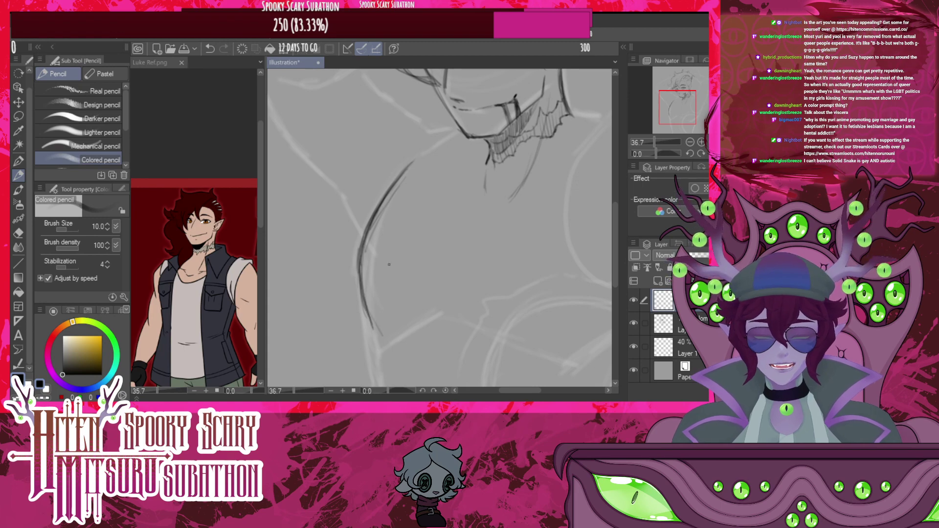
Draw a short crease under the far chest muscle and extend the outer chest contour slightly downward
{"action": "left_click_drag", "start_coordinate": [413, 325], "coordinate": [460, 325]}
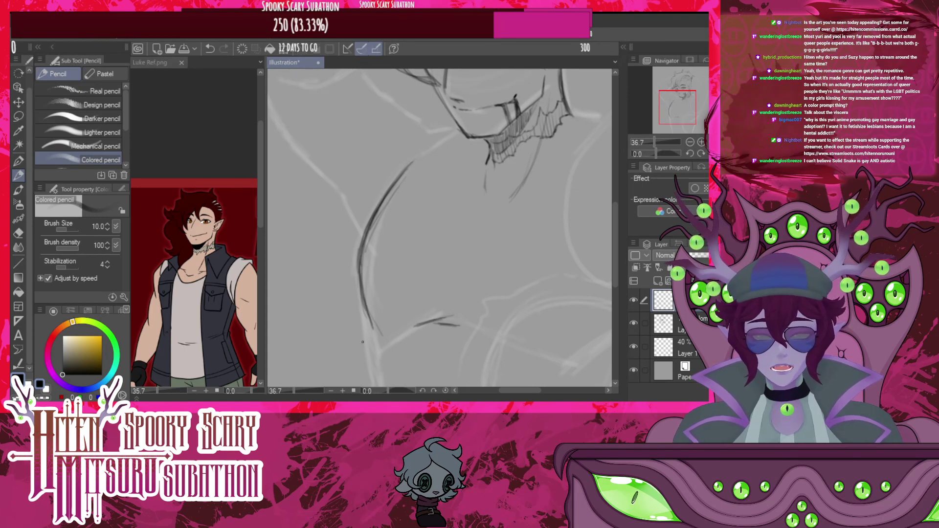
{"action": "mouse_move", "coordinate": [364, 296]}
{"action": "left_mouse_down"}
{"action": "mouse_move", "coordinate": [379, 348]}
{"action": "mouse_move", "coordinate": [374, 336]}
{"action": "left_mouse_up"}
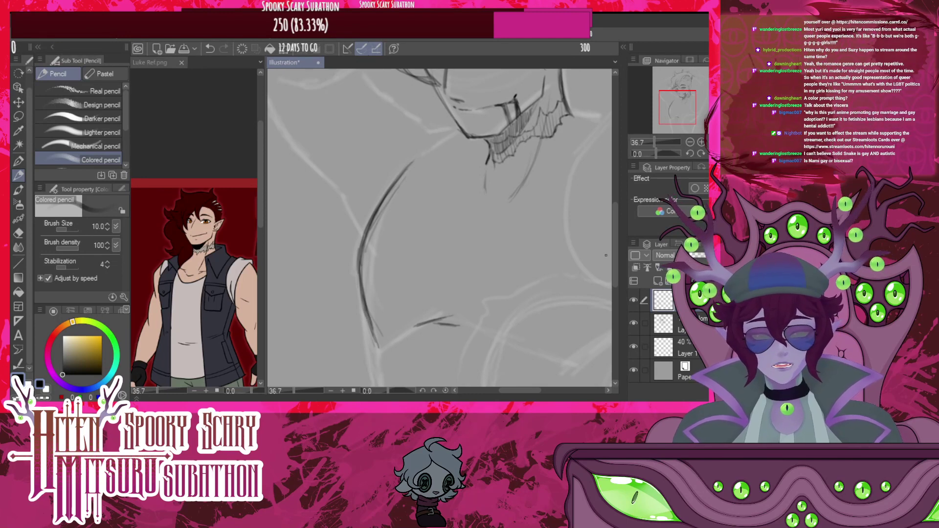
Draw the far shoulder band with curved lines running from below the jaw down to the chest contour, and add loose hatching inside
{"action": "mouse_move", "coordinate": [616, 250]}
{"action": "left_mouse_down"}
{"action": "mouse_move", "coordinate": [610, 300]}
{"action": "mouse_move", "coordinate": [610, 230]}
{"action": "mouse_move", "coordinate": [598, 331]}
{"action": "mouse_move", "coordinate": [609, 240]}
{"action": "left_mouse_up"}
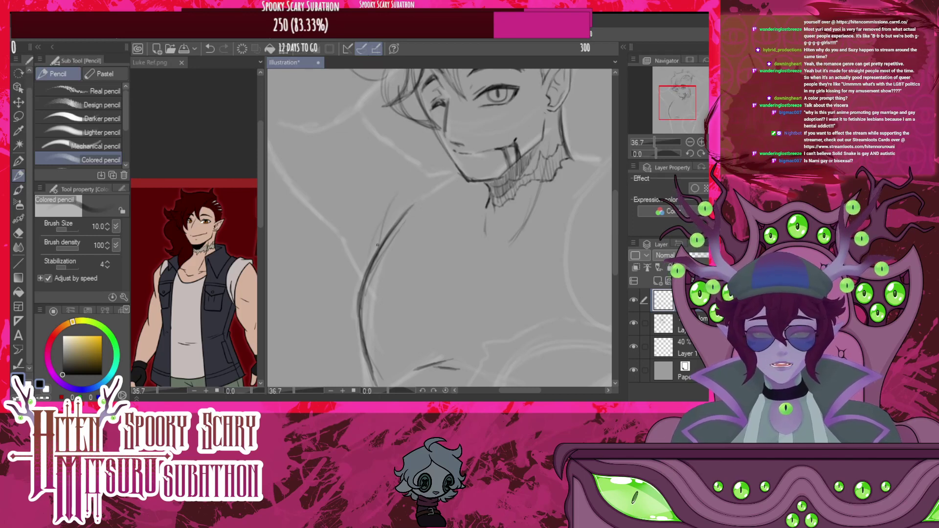
{"action": "mouse_move", "coordinate": [370, 259]}
{"action": "left_mouse_down"}
{"action": "mouse_move", "coordinate": [394, 196]}
{"action": "mouse_move", "coordinate": [416, 168]}
{"action": "mouse_move", "coordinate": [458, 175]}
{"action": "left_mouse_up"}
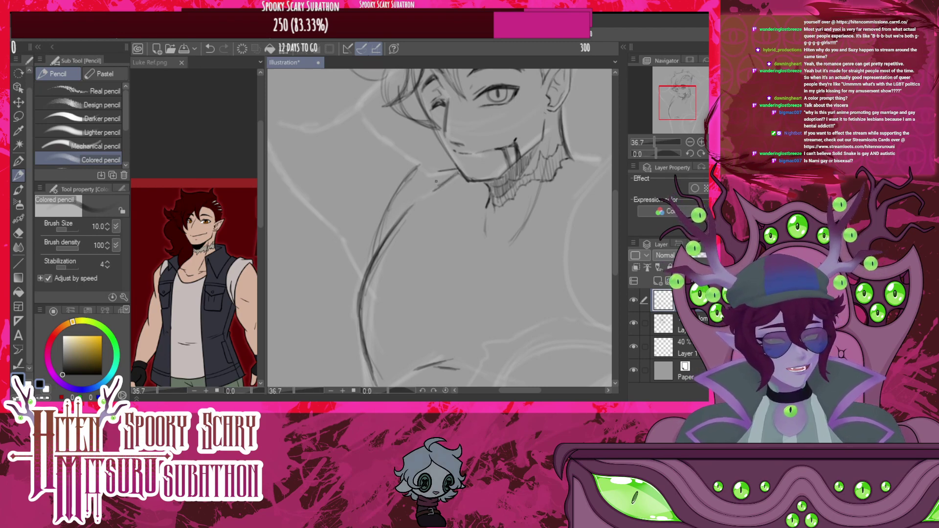
{"action": "left_click_drag", "start_coordinate": [421, 200], "coordinate": [400, 223]}
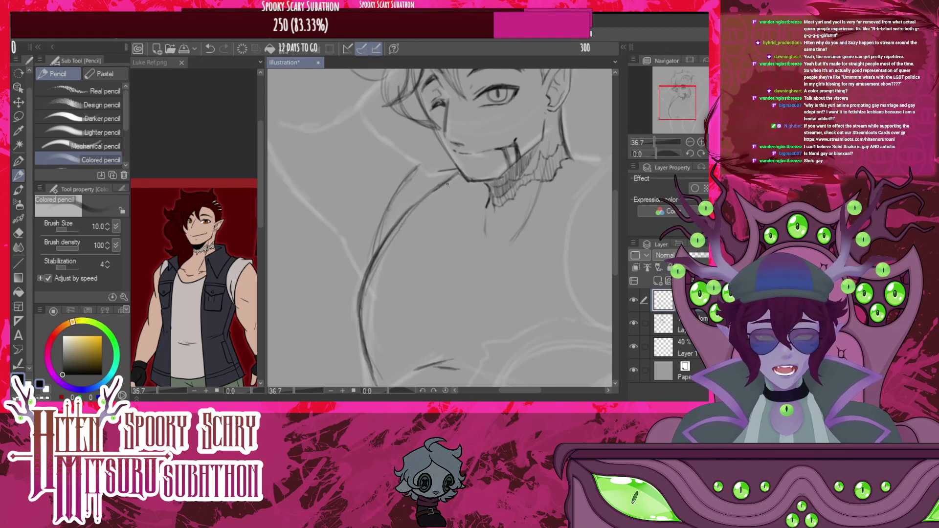
{"action": "left_click_drag", "start_coordinate": [446, 185], "coordinate": [396, 229]}
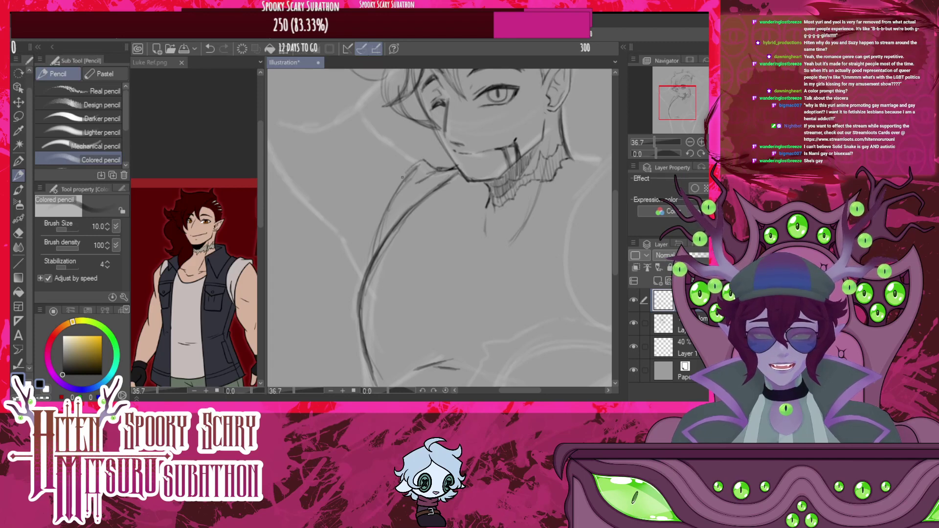
{"action": "mouse_move", "coordinate": [416, 166]}
{"action": "left_mouse_down"}
{"action": "mouse_move", "coordinate": [370, 263]}
{"action": "mouse_move", "coordinate": [386, 215]}
{"action": "mouse_move", "coordinate": [371, 268]}
{"action": "mouse_move", "coordinate": [408, 196]}
{"action": "mouse_move", "coordinate": [381, 245]}
{"action": "left_mouse_up"}
{"action": "mouse_move", "coordinate": [410, 195]}
{"action": "left_mouse_down"}
{"action": "mouse_move", "coordinate": [368, 272]}
{"action": "mouse_move", "coordinate": [389, 222]}
{"action": "mouse_move", "coordinate": [369, 271]}
{"action": "mouse_move", "coordinate": [364, 226]}
{"action": "mouse_move", "coordinate": [386, 222]}
{"action": "mouse_move", "coordinate": [359, 261]}
{"action": "left_mouse_up"}
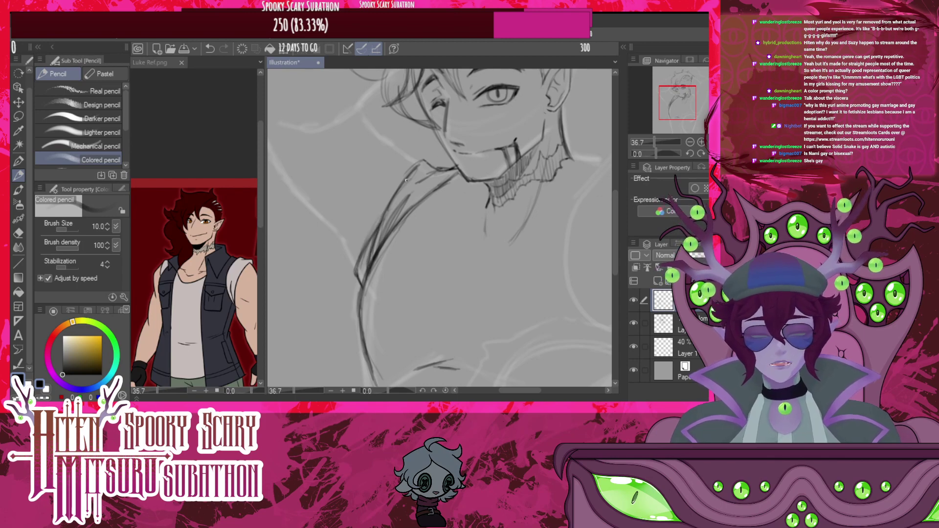
Refine the far shoulder band's outer edge and darken it where it merges into the chest contour
{"action": "scroll", "coordinate": [438, 161], "scroll_direction": "down", "scroll_amount": 6}
{"action": "scroll", "coordinate": [411, 195], "scroll_direction": "up", "scroll_amount": 5}
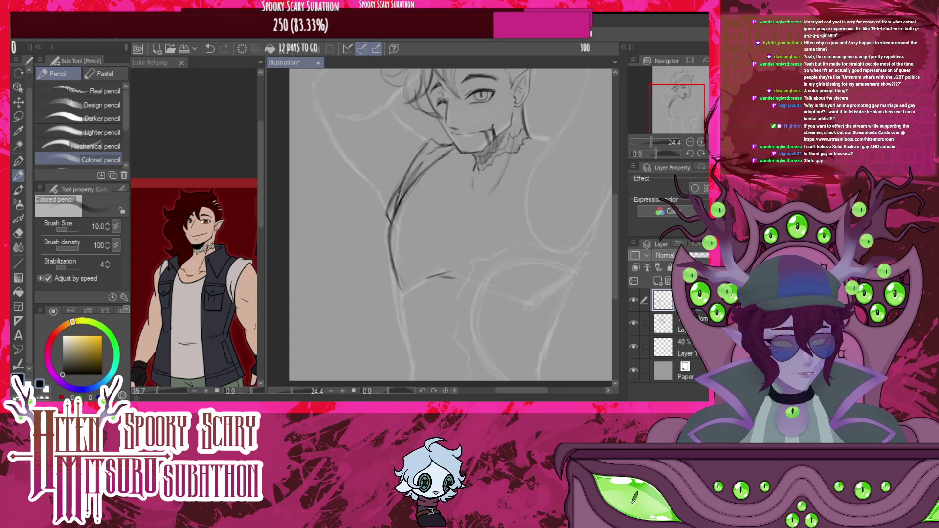
{"action": "scroll", "coordinate": [400, 193], "scroll_direction": "down", "scroll_amount": 1}
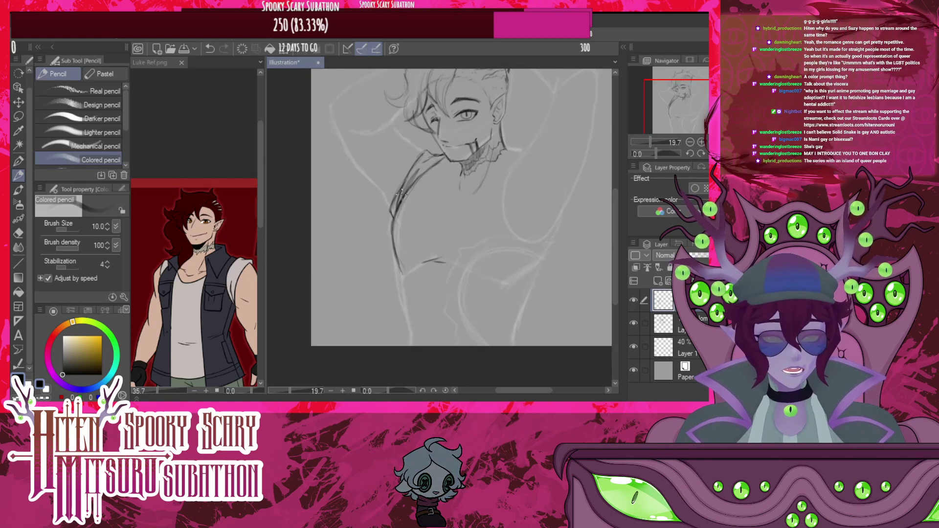
{"action": "scroll", "coordinate": [400, 193], "scroll_direction": "up", "scroll_amount": 4}
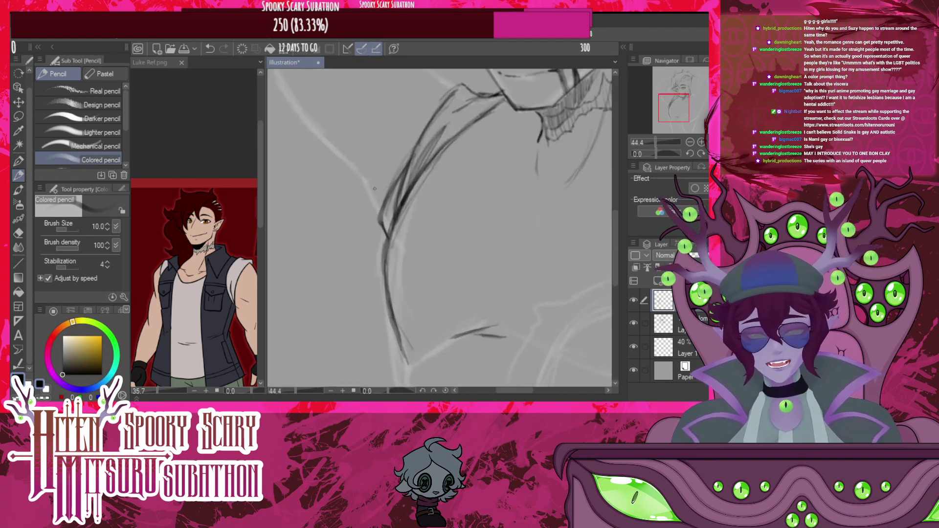
{"action": "mouse_move", "coordinate": [397, 170]}
{"action": "left_mouse_down"}
{"action": "mouse_move", "coordinate": [409, 139]}
{"action": "mouse_move", "coordinate": [384, 235]}
{"action": "left_mouse_up"}
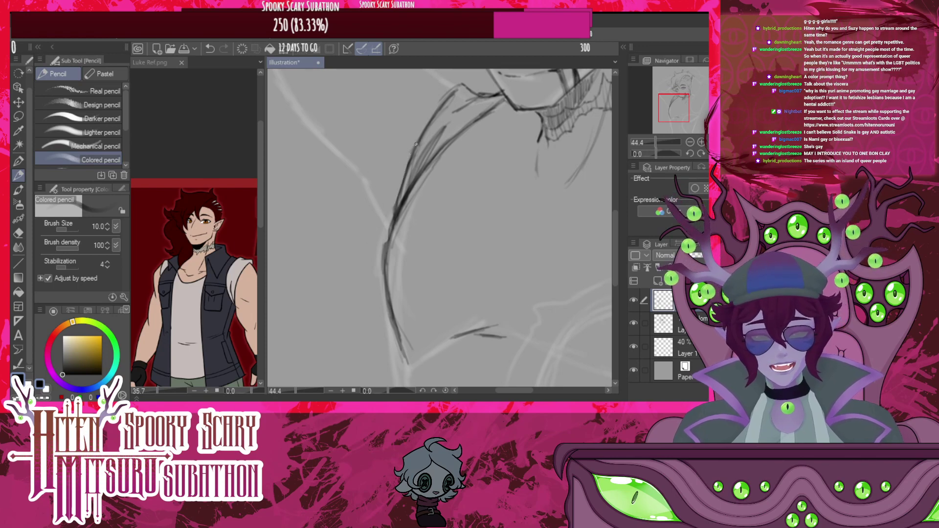
{"action": "mouse_move", "coordinate": [405, 174]}
{"action": "left_mouse_down"}
{"action": "mouse_move", "coordinate": [390, 241]}
{"action": "mouse_move", "coordinate": [412, 155]}
{"action": "mouse_move", "coordinate": [389, 216]}
{"action": "left_mouse_up"}
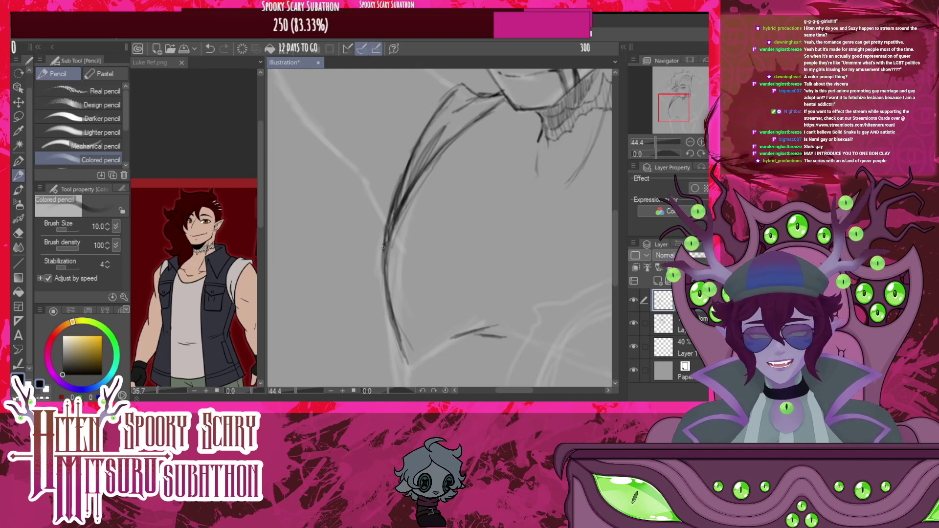
{"action": "left_click_drag", "start_coordinate": [383, 248], "coordinate": [393, 213]}
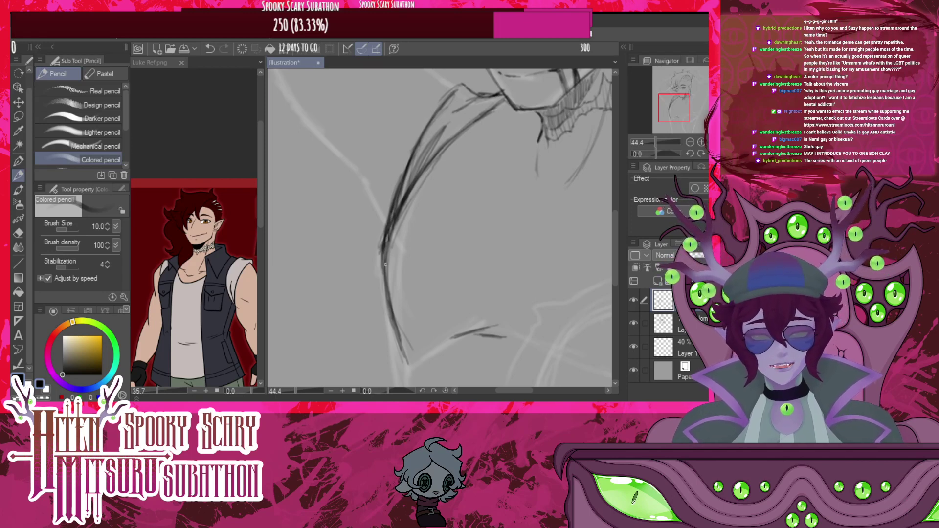
Draw the near armhole as inner and outer curves sweeping from the neck base down around the armpit
{"action": "scroll", "coordinate": [385, 264], "scroll_direction": "down", "scroll_amount": 5}
{"action": "scroll", "coordinate": [404, 241], "scroll_direction": "up", "scroll_amount": 4}
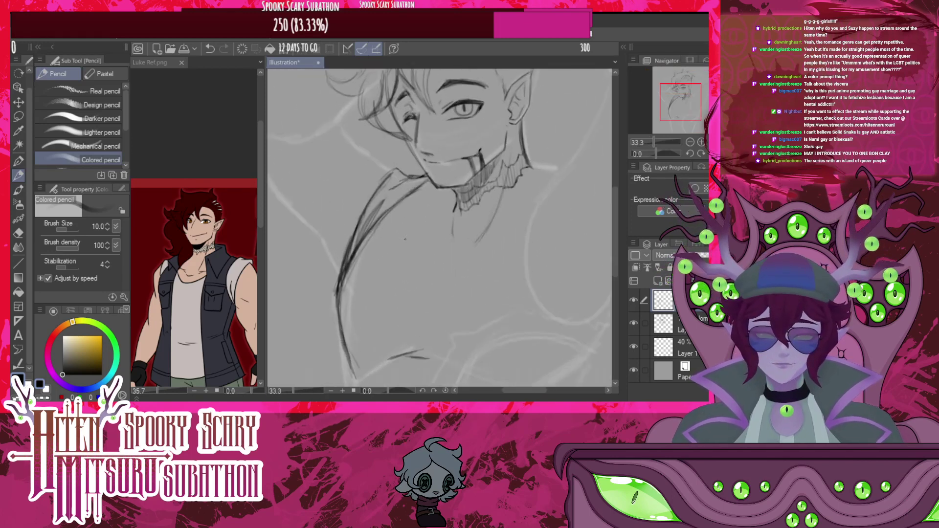
{"action": "scroll", "coordinate": [405, 240], "scroll_direction": "down", "scroll_amount": 4}
{"action": "scroll", "coordinate": [485, 245], "scroll_direction": "up", "scroll_amount": 5}
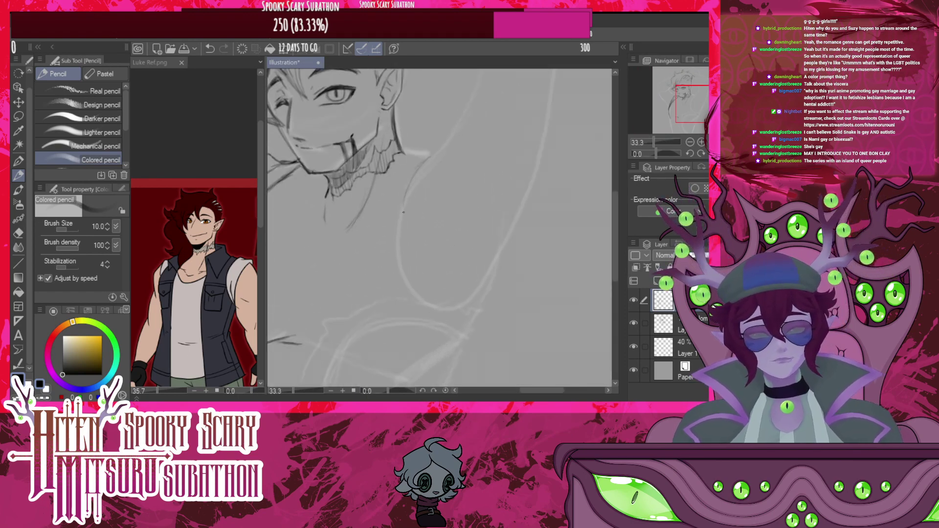
{"action": "mouse_move", "coordinate": [407, 191]}
{"action": "left_mouse_down"}
{"action": "mouse_move", "coordinate": [398, 256]}
{"action": "mouse_move", "coordinate": [467, 310]}
{"action": "mouse_move", "coordinate": [485, 292]}
{"action": "left_mouse_up"}
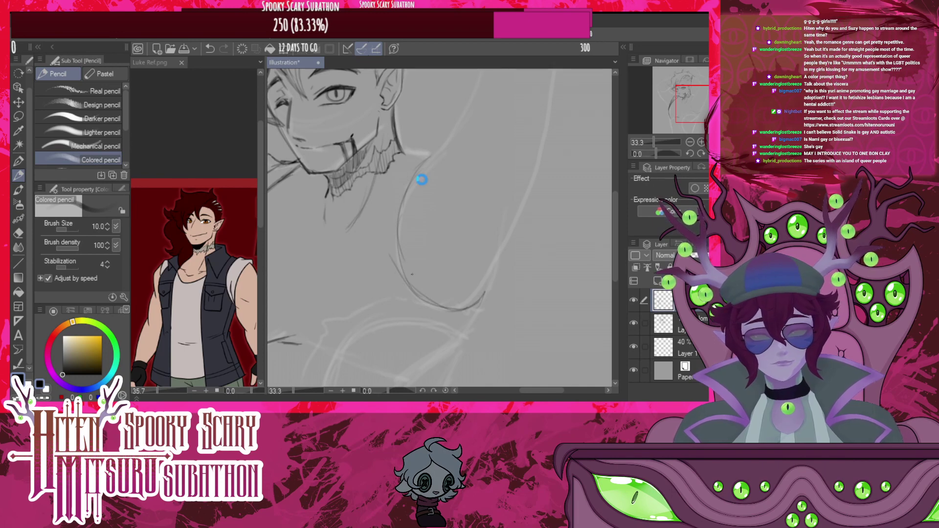
{"action": "mouse_move", "coordinate": [424, 165]}
{"action": "left_mouse_down"}
{"action": "mouse_move", "coordinate": [404, 227]}
{"action": "mouse_move", "coordinate": [405, 198]}
{"action": "mouse_move", "coordinate": [415, 284]}
{"action": "mouse_move", "coordinate": [396, 247]}
{"action": "mouse_move", "coordinate": [436, 287]}
{"action": "left_mouse_up"}
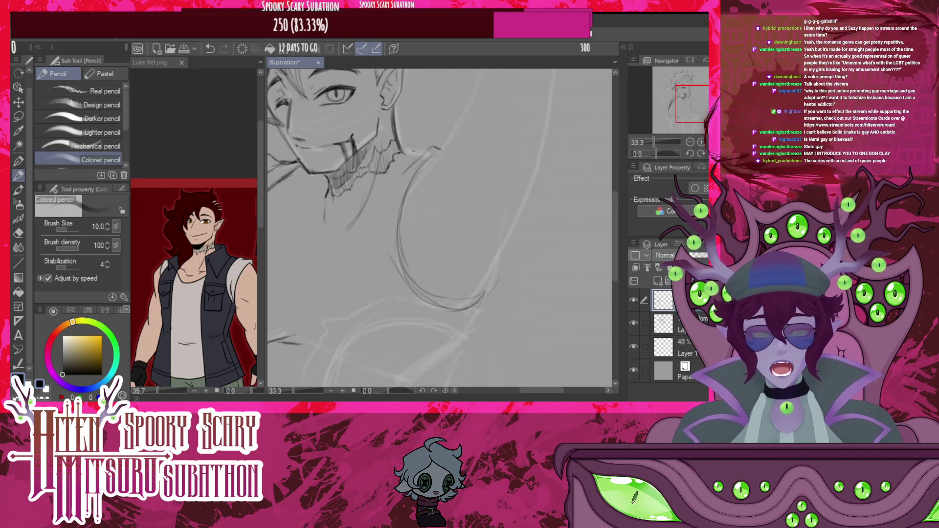
{"action": "mouse_move", "coordinate": [379, 164]}
{"action": "left_mouse_down"}
{"action": "mouse_move", "coordinate": [394, 284]}
{"action": "mouse_move", "coordinate": [424, 304]}
{"action": "mouse_move", "coordinate": [486, 309]}
{"action": "left_mouse_up"}
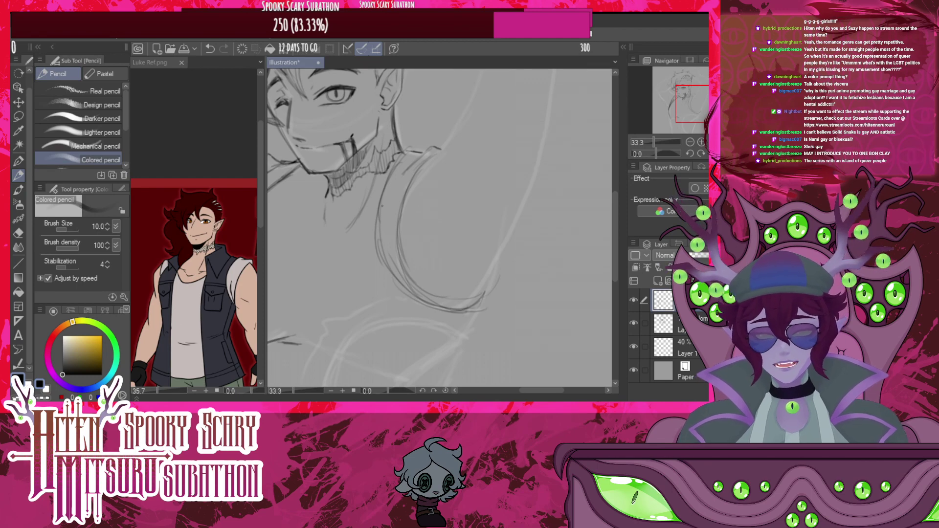
{"action": "mouse_move", "coordinate": [377, 226]}
{"action": "left_mouse_down"}
{"action": "mouse_move", "coordinate": [414, 302]}
{"action": "mouse_move", "coordinate": [441, 317]}
{"action": "left_mouse_up"}
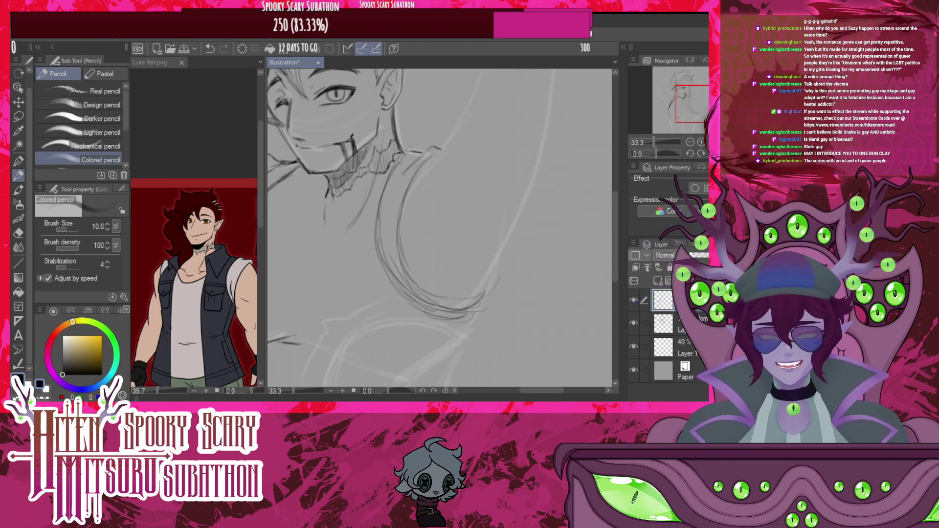
Close and darken the lower edge of the near armhole, and draw the armpit crease lines inside it
{"action": "mouse_move", "coordinate": [405, 270]}
{"action": "left_mouse_down"}
{"action": "mouse_move", "coordinate": [439, 314]}
{"action": "mouse_move", "coordinate": [469, 319]}
{"action": "mouse_move", "coordinate": [456, 311]}
{"action": "mouse_move", "coordinate": [498, 270]}
{"action": "left_mouse_up"}
{"action": "mouse_move", "coordinate": [496, 287]}
{"action": "left_mouse_down"}
{"action": "mouse_move", "coordinate": [489, 305]}
{"action": "mouse_move", "coordinate": [496, 262]}
{"action": "left_mouse_up"}
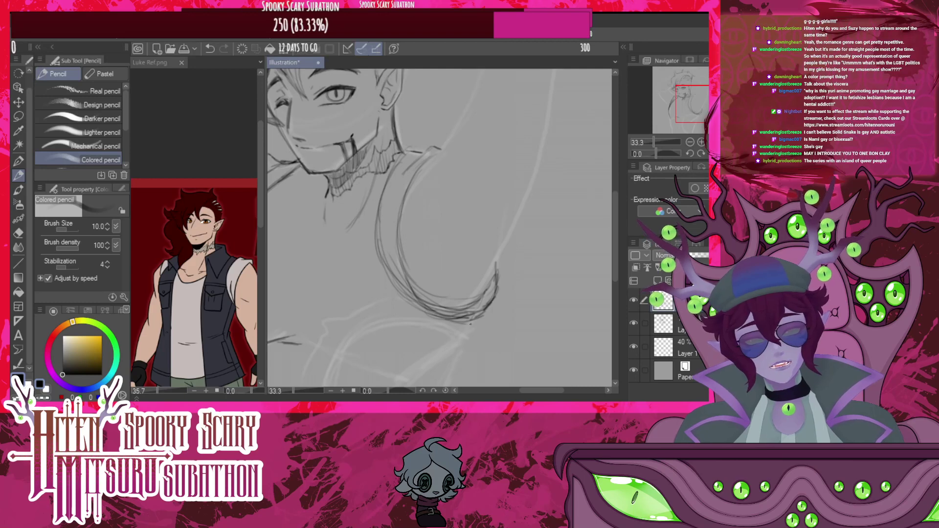
{"action": "mouse_move", "coordinate": [381, 255]}
{"action": "left_mouse_down"}
{"action": "mouse_move", "coordinate": [394, 293]}
{"action": "mouse_move", "coordinate": [419, 314]}
{"action": "left_mouse_up"}
{"action": "left_click_drag", "start_coordinate": [403, 295], "coordinate": [444, 316]}
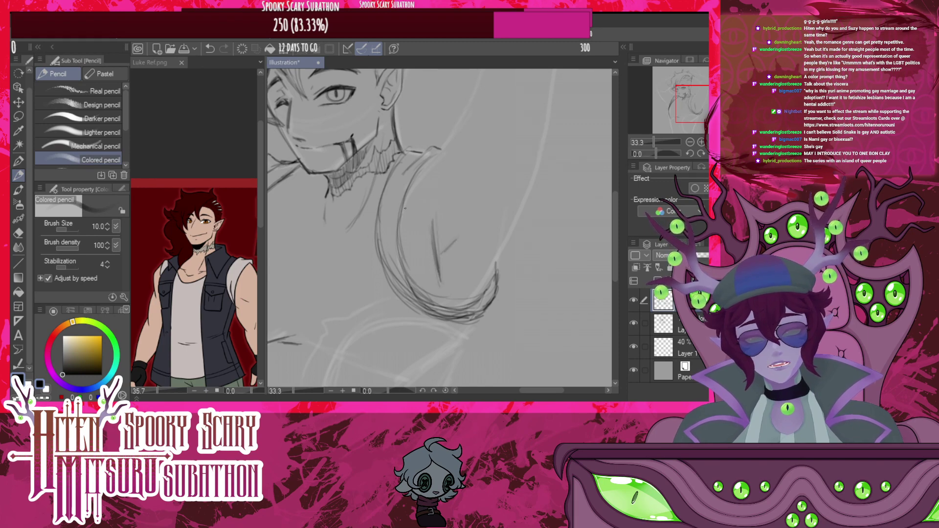
{"action": "left_click_drag", "start_coordinate": [396, 232], "coordinate": [405, 280]}
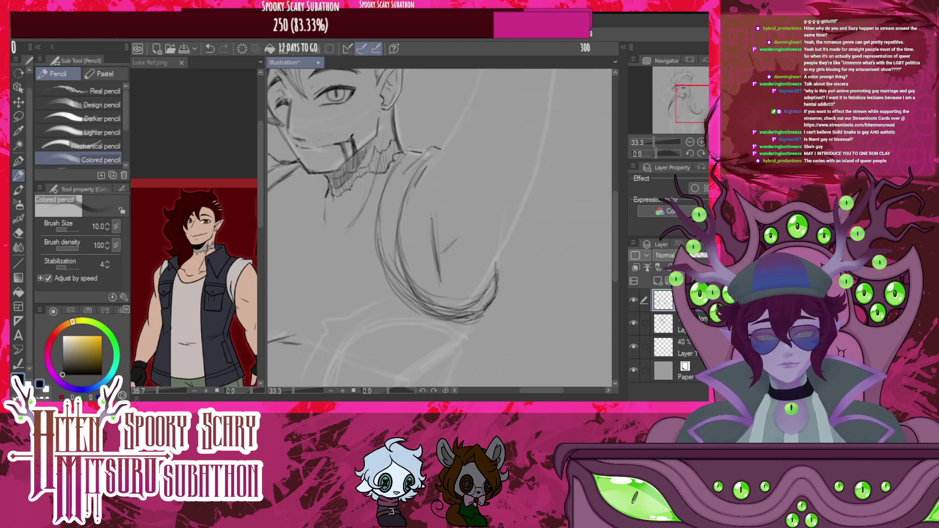
{"action": "left_click_drag", "start_coordinate": [432, 219], "coordinate": [439, 267]}
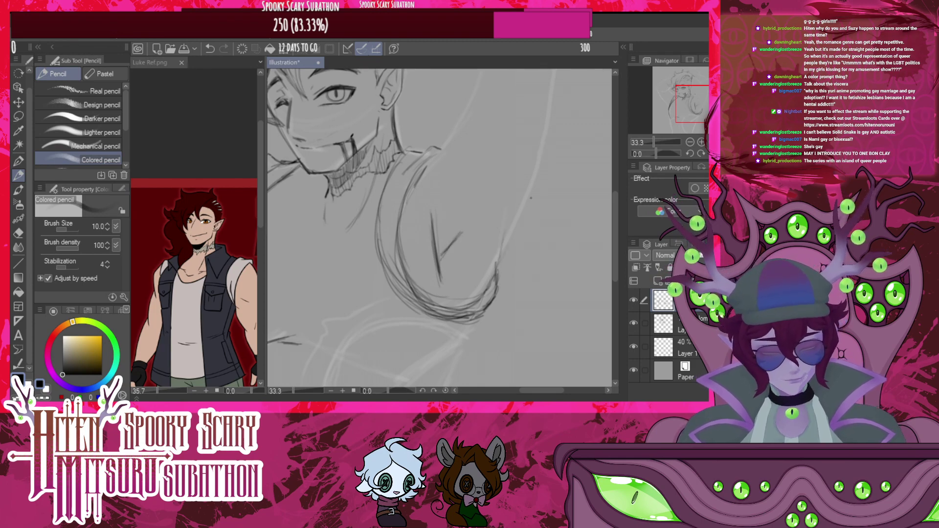
Lasso the far shoulder and chest lines, shift them slightly outward with a transform, and deselect
{"action": "scroll", "coordinate": [498, 249], "scroll_direction": "down", "scroll_amount": 5}
{"action": "scroll", "coordinate": [511, 211], "scroll_direction": "up", "scroll_amount": 2}
{"action": "scroll", "coordinate": [512, 211], "scroll_direction": "down", "scroll_amount": 2}
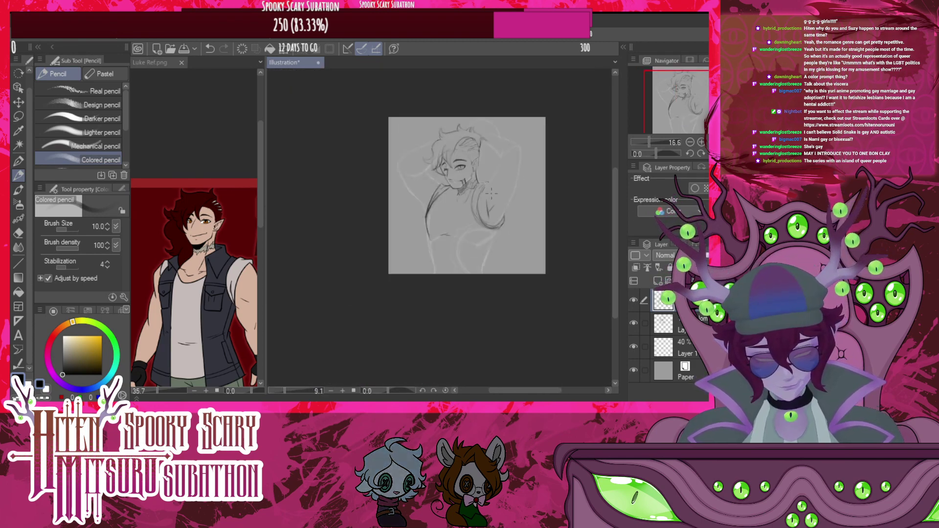
{"action": "scroll", "coordinate": [478, 220], "scroll_direction": "up", "scroll_amount": 4}
{"action": "scroll", "coordinate": [478, 219], "scroll_direction": "up", "scroll_amount": 1}
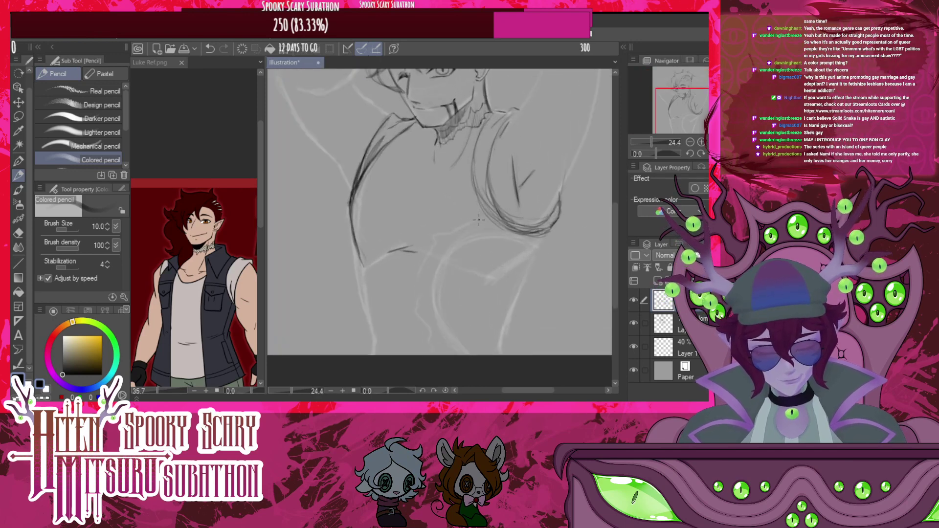
{"action": "left_click", "coordinate": [18, 117]}
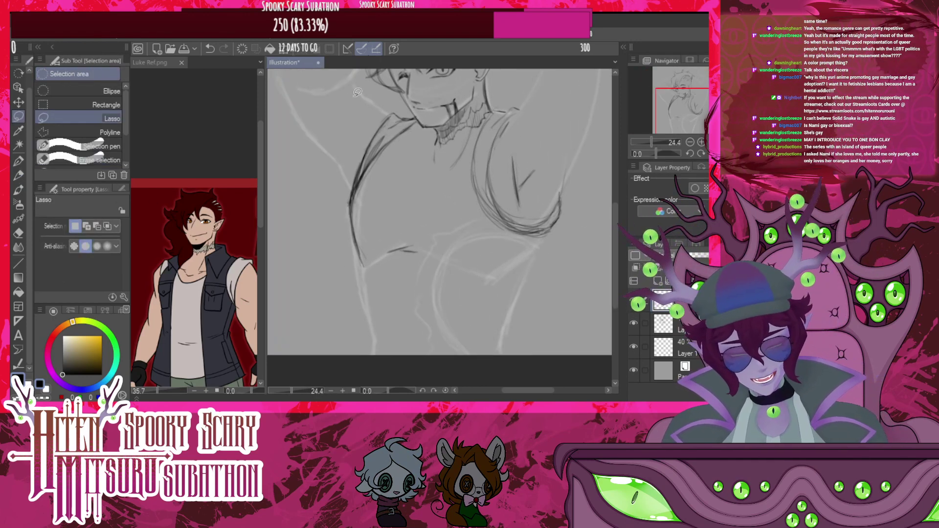
{"action": "mouse_move", "coordinate": [418, 129]}
{"action": "left_mouse_down"}
{"action": "mouse_move", "coordinate": [385, 107]}
{"action": "mouse_move", "coordinate": [335, 233]}
{"action": "mouse_move", "coordinate": [396, 293]}
{"action": "mouse_move", "coordinate": [446, 257]}
{"action": "mouse_move", "coordinate": [412, 186]}
{"action": "mouse_move", "coordinate": [420, 124]}
{"action": "left_mouse_up"}
{"action": "left_click", "coordinate": [432, 319]}
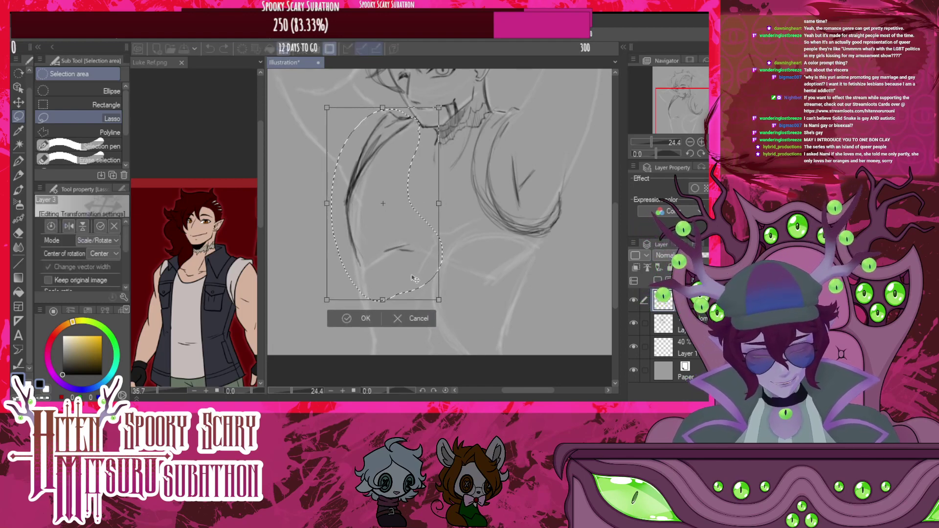
{"action": "left_click", "coordinate": [366, 319]}
{"action": "key", "text": "ctrl+d"}
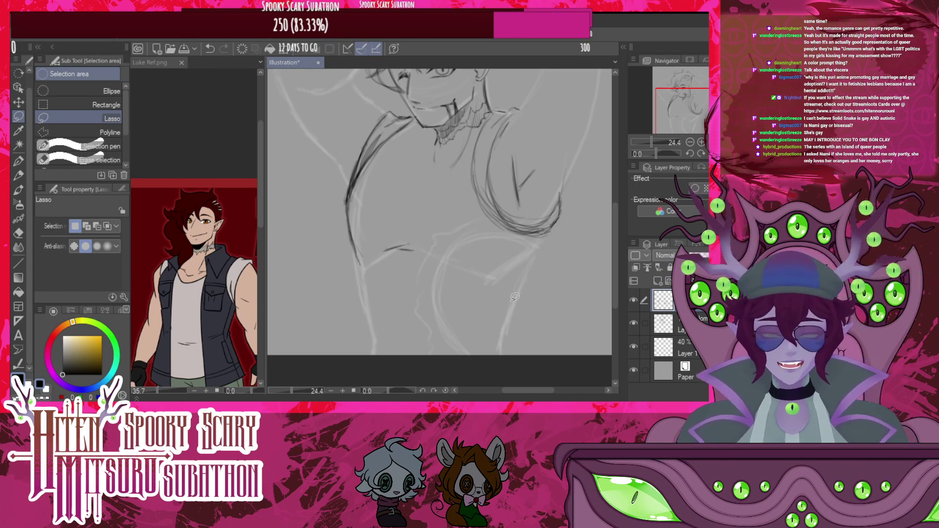
With the colored pencil, draw both sides of the torso from the chest and near armhole through the waist to the canvas's lower edge
{"action": "left_click", "coordinate": [18, 175]}
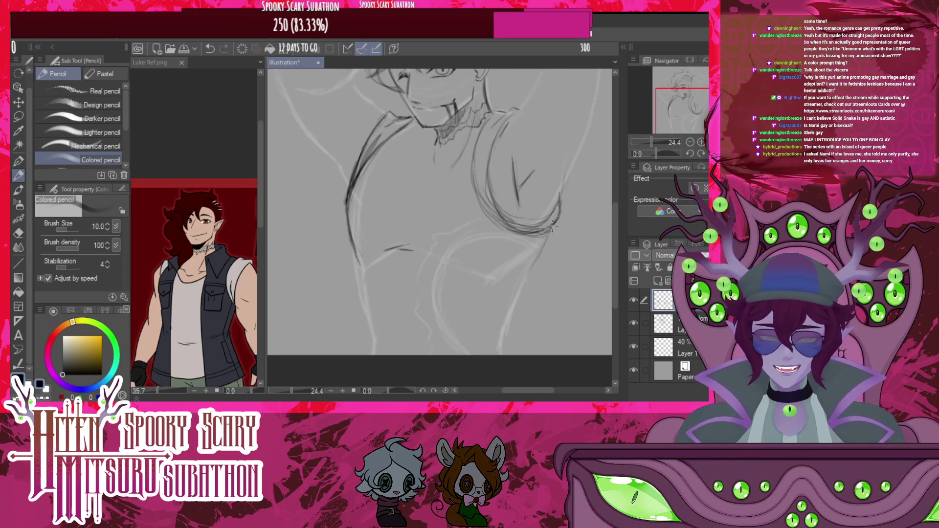
{"action": "left_click_drag", "start_coordinate": [528, 284], "coordinate": [550, 233]}
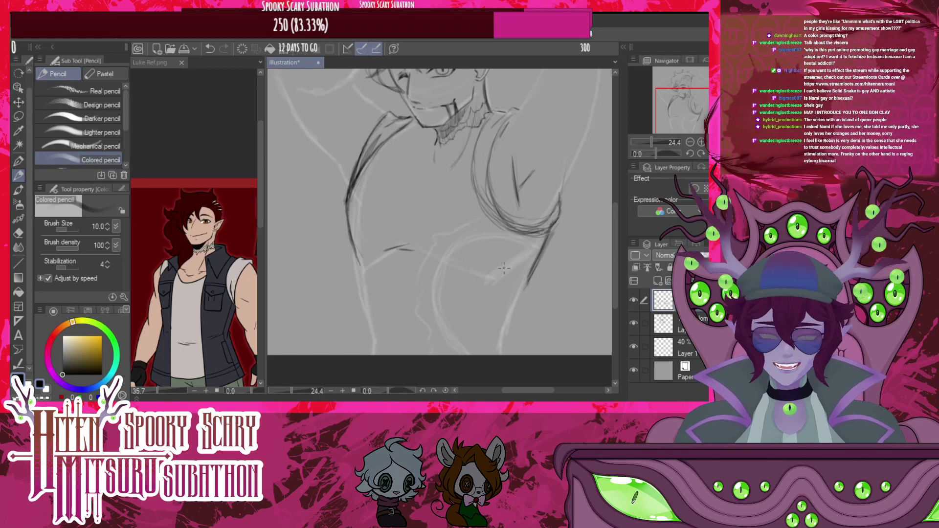
{"action": "left_click_drag", "start_coordinate": [356, 251], "coordinate": [360, 273]}
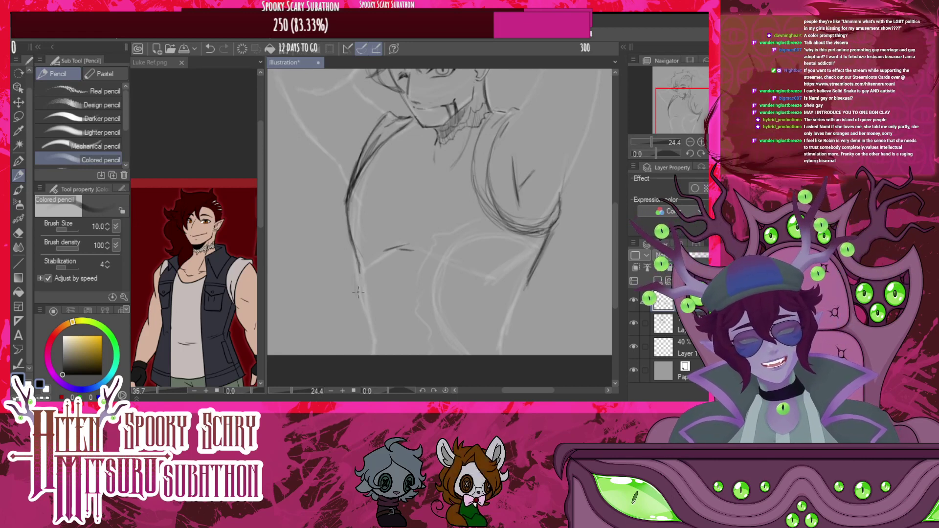
{"action": "left_click_drag", "start_coordinate": [358, 319], "coordinate": [360, 278]}
{"action": "left_click_drag", "start_coordinate": [361, 327], "coordinate": [359, 303]}
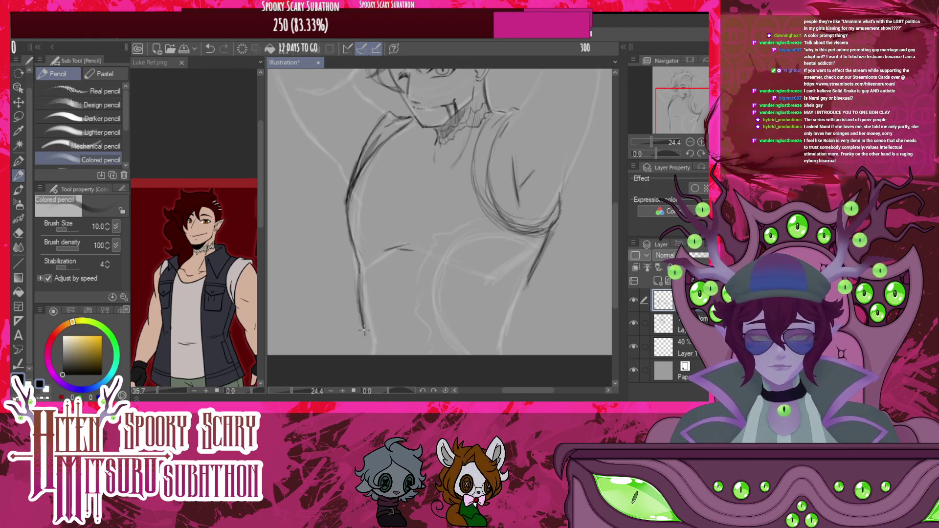
{"action": "left_click_drag", "start_coordinate": [359, 347], "coordinate": [361, 326]}
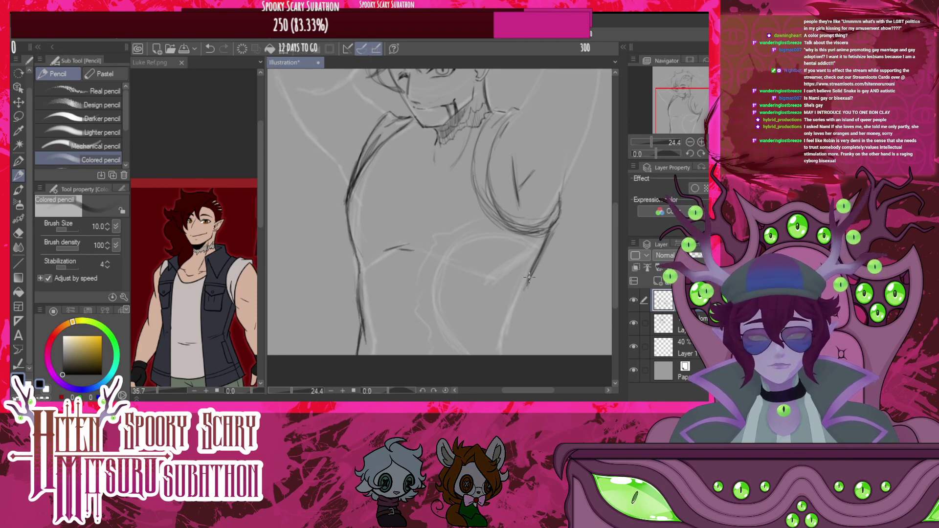
{"action": "mouse_move", "coordinate": [517, 308]}
{"action": "left_mouse_down"}
{"action": "mouse_move", "coordinate": [522, 297]}
{"action": "mouse_move", "coordinate": [516, 315]}
{"action": "left_mouse_up"}
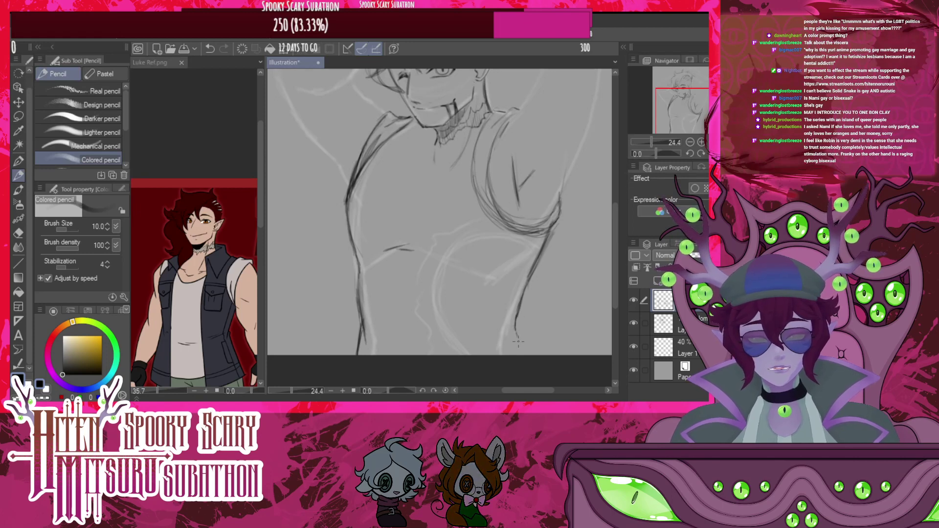
{"action": "left_click_drag", "start_coordinate": [516, 333], "coordinate": [520, 354]}
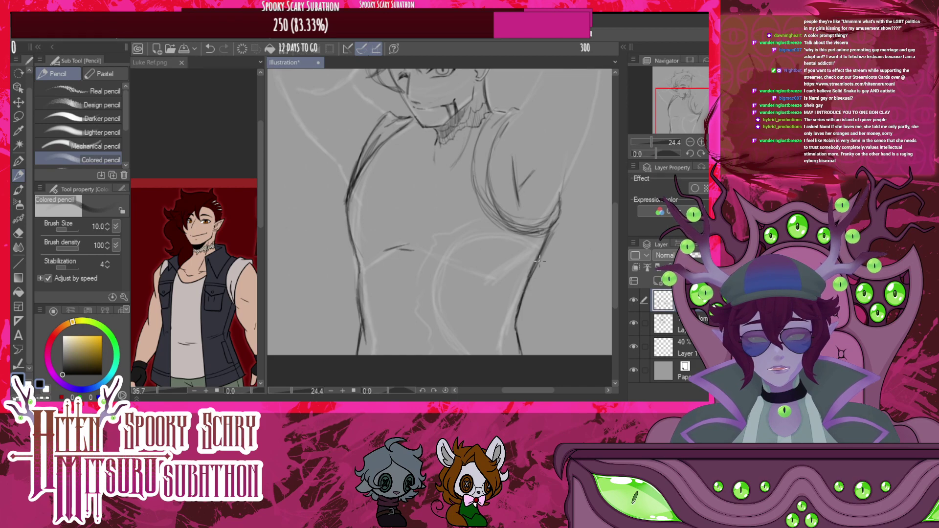
Darken the near ear's pointed tip and its back edge where it meets the side of the head
{"action": "scroll", "coordinate": [548, 236], "scroll_direction": "up", "scroll_amount": 5}
{"action": "scroll", "coordinate": [455, 119], "scroll_direction": "down", "scroll_amount": 3}
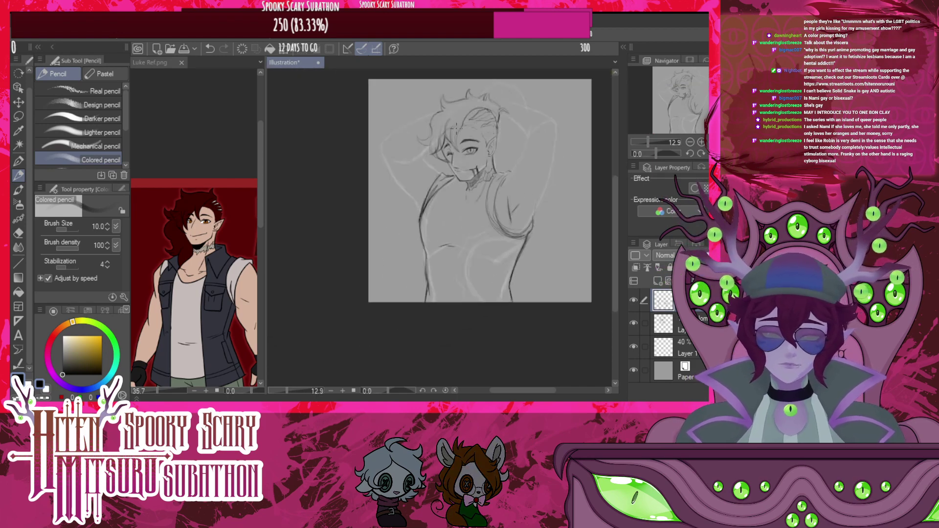
{"action": "scroll", "coordinate": [455, 119], "scroll_direction": "up", "scroll_amount": 3}
{"action": "scroll", "coordinate": [455, 118], "scroll_direction": "up", "scroll_amount": 7}
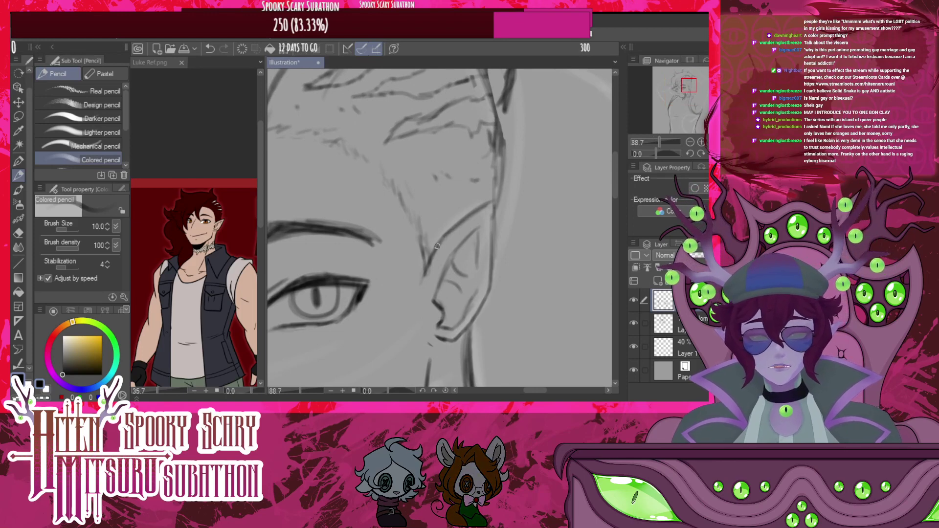
{"action": "left_click_drag", "start_coordinate": [468, 218], "coordinate": [494, 201]}
{"action": "left_click_drag", "start_coordinate": [494, 204], "coordinate": [494, 265]}
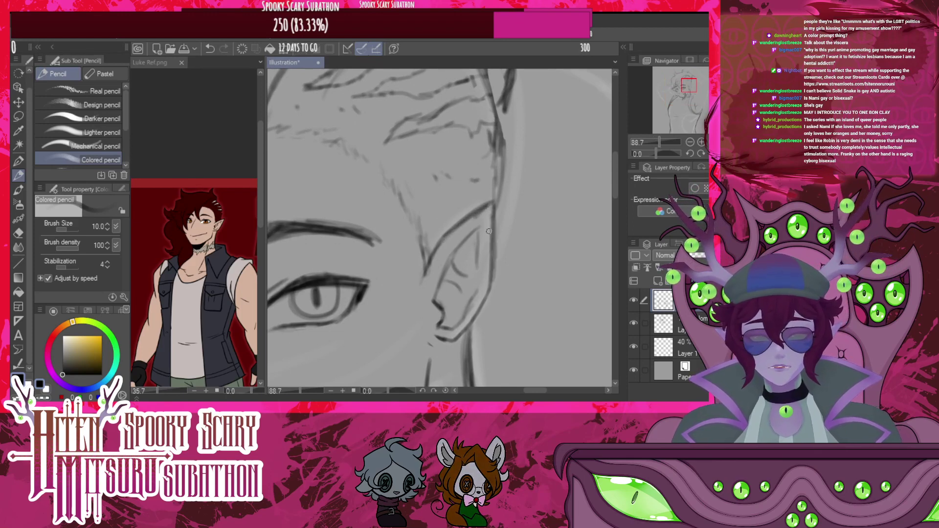
{"action": "scroll", "coordinate": [459, 276], "scroll_direction": "down", "scroll_amount": 4}
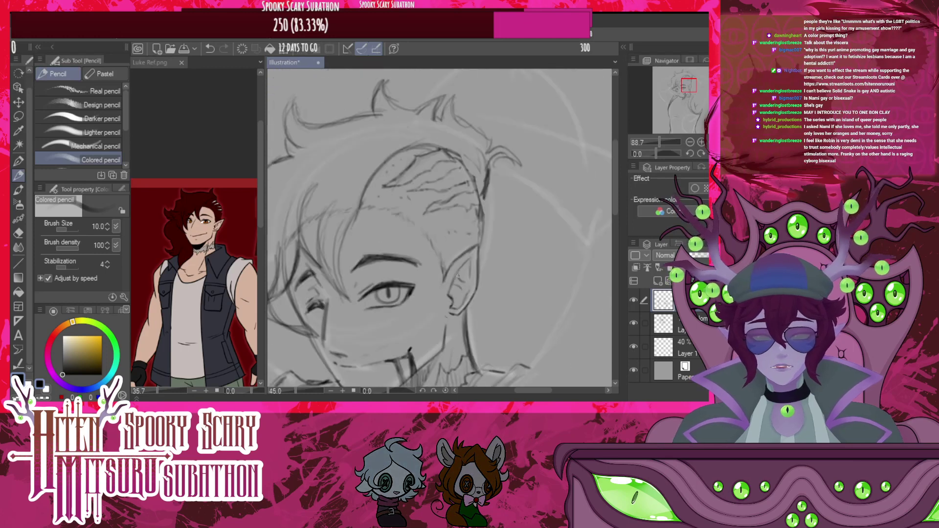
Lasso the torso and both armholes around the neck, pull the upper corners slightly outward with a transform, deselect, and return to the colored pencil
{"action": "scroll", "coordinate": [458, 275], "scroll_direction": "down", "scroll_amount": 6}
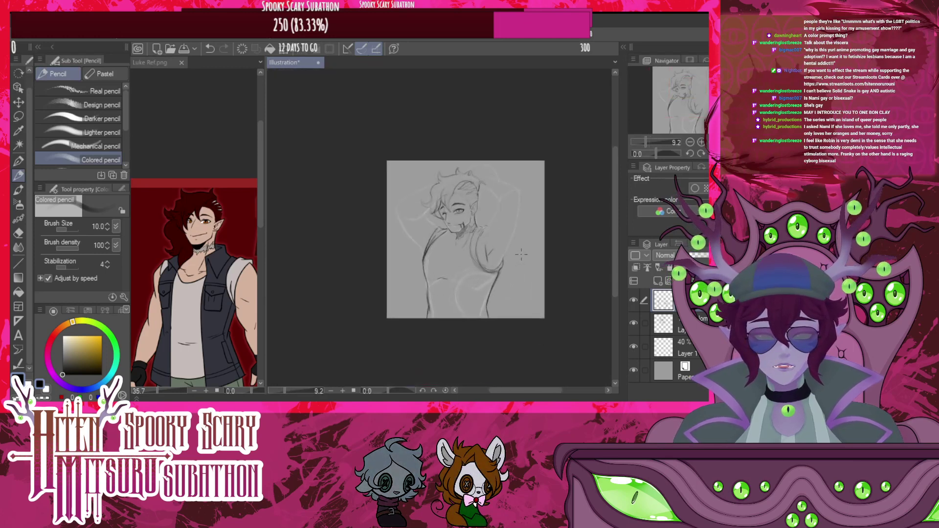
{"action": "scroll", "coordinate": [521, 254], "scroll_direction": "up", "scroll_amount": 2}
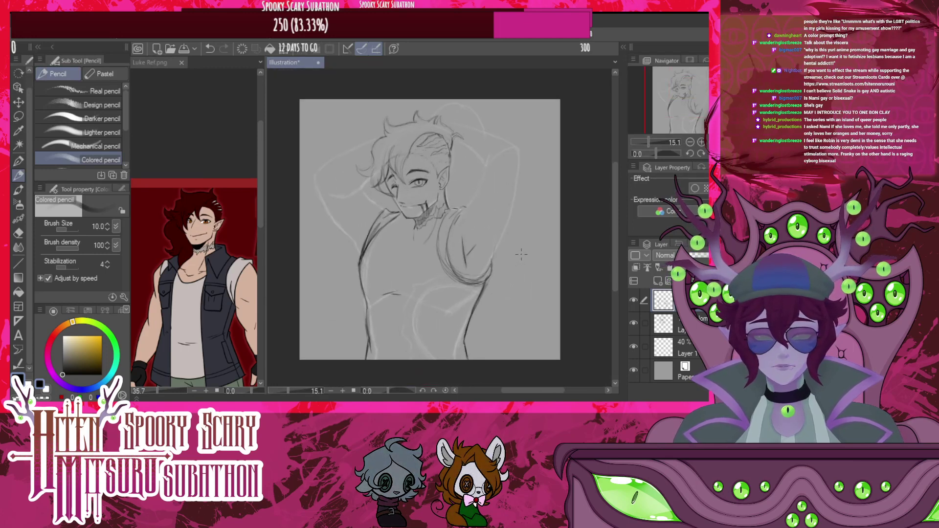
{"action": "scroll", "coordinate": [521, 254], "scroll_direction": "down", "scroll_amount": 5}
{"action": "scroll", "coordinate": [521, 255], "scroll_direction": "up", "scroll_amount": 4}
{"action": "scroll", "coordinate": [521, 255], "scroll_direction": "down", "scroll_amount": 4}
{"action": "scroll", "coordinate": [476, 285], "scroll_direction": "up", "scroll_amount": 5}
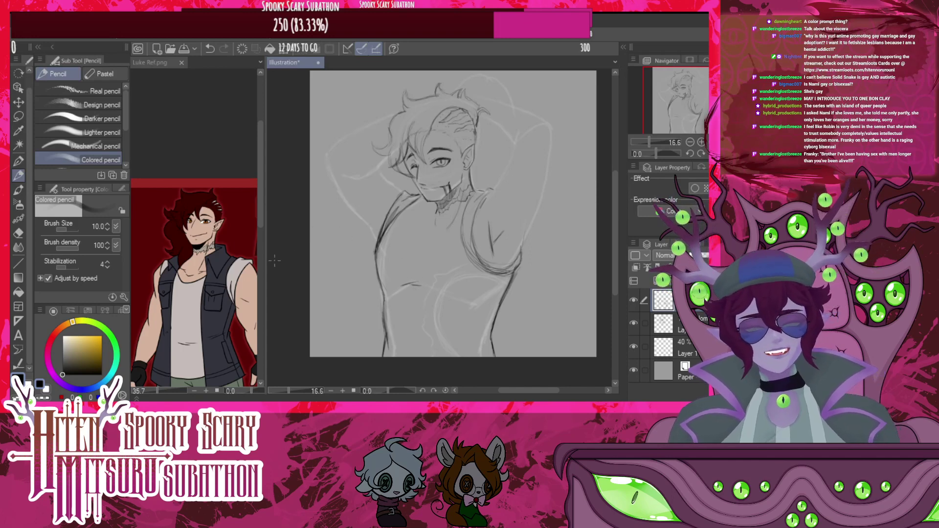
{"action": "key", "text": "m"}
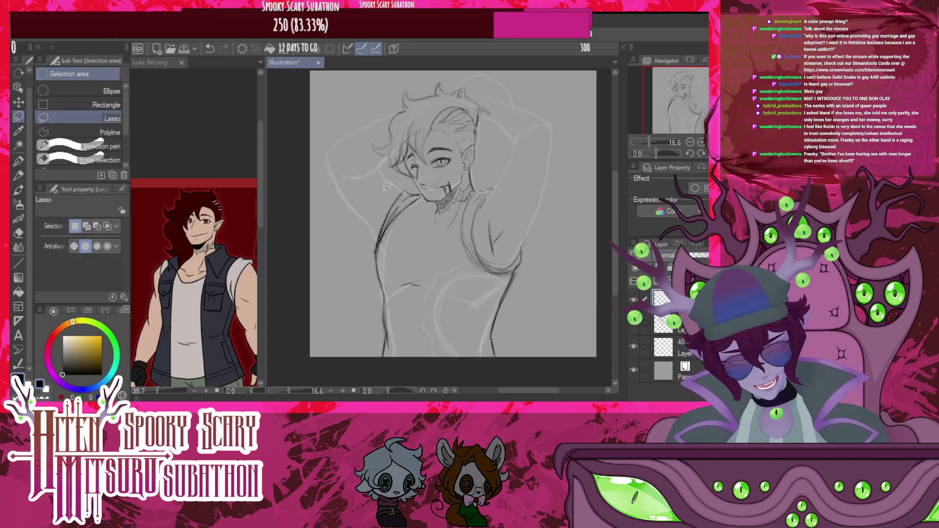
{"action": "mouse_move", "coordinate": [406, 182]}
{"action": "left_mouse_down"}
{"action": "mouse_move", "coordinate": [381, 201]}
{"action": "mouse_move", "coordinate": [358, 359]}
{"action": "mouse_move", "coordinate": [488, 387]}
{"action": "mouse_move", "coordinate": [555, 252]}
{"action": "mouse_move", "coordinate": [521, 152]}
{"action": "mouse_move", "coordinate": [482, 151]}
{"action": "mouse_move", "coordinate": [449, 214]}
{"action": "mouse_move", "coordinate": [406, 154]}
{"action": "left_mouse_up"}
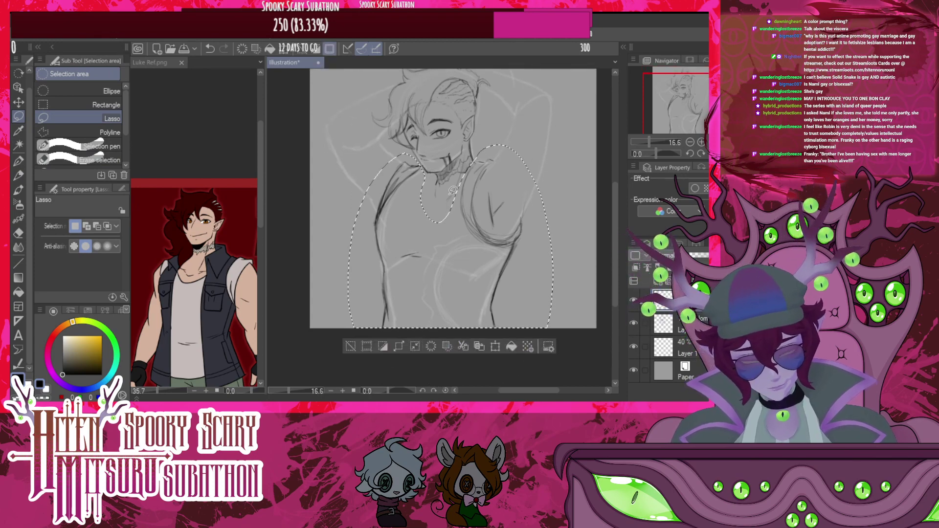
{"action": "left_click", "coordinate": [479, 347]}
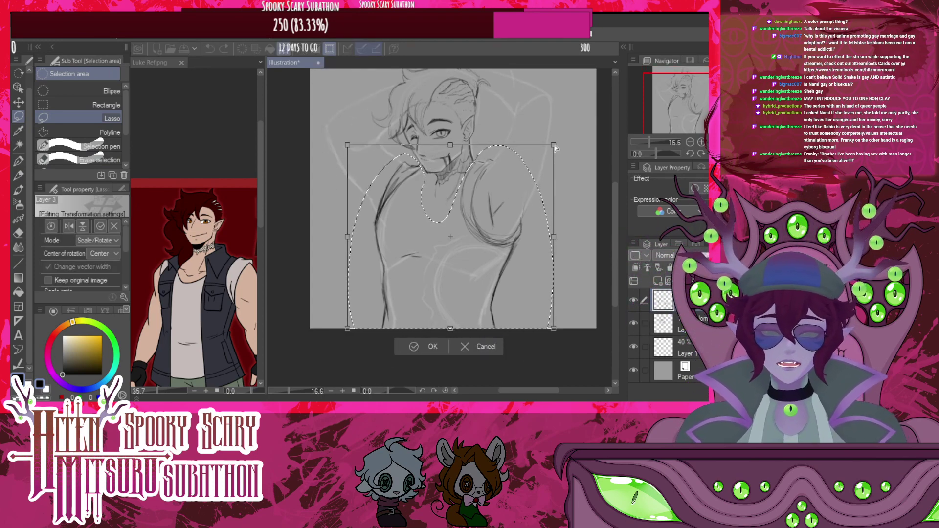
{"action": "left_click_drag", "start_coordinate": [554, 145], "coordinate": [560, 145]}
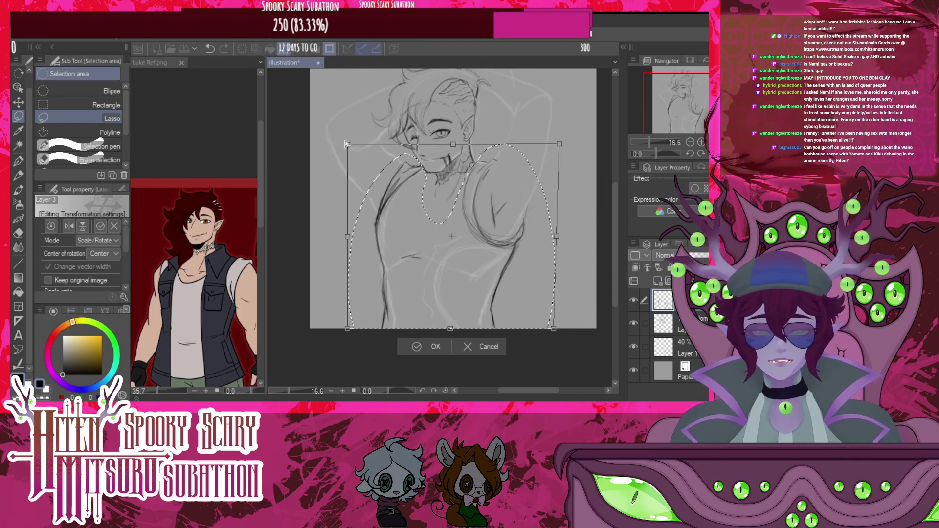
{"action": "left_click_drag", "start_coordinate": [346, 143], "coordinate": [345, 145]}
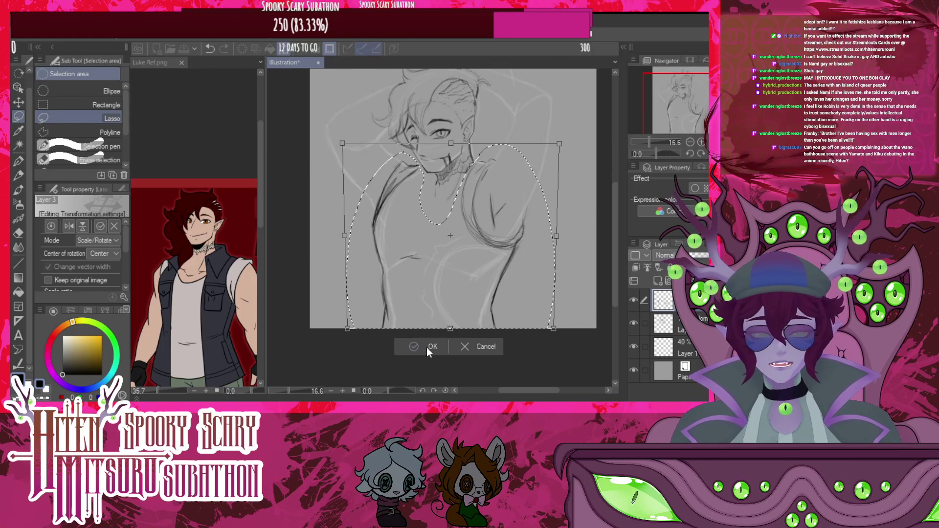
{"action": "left_click", "coordinate": [595, 248]}
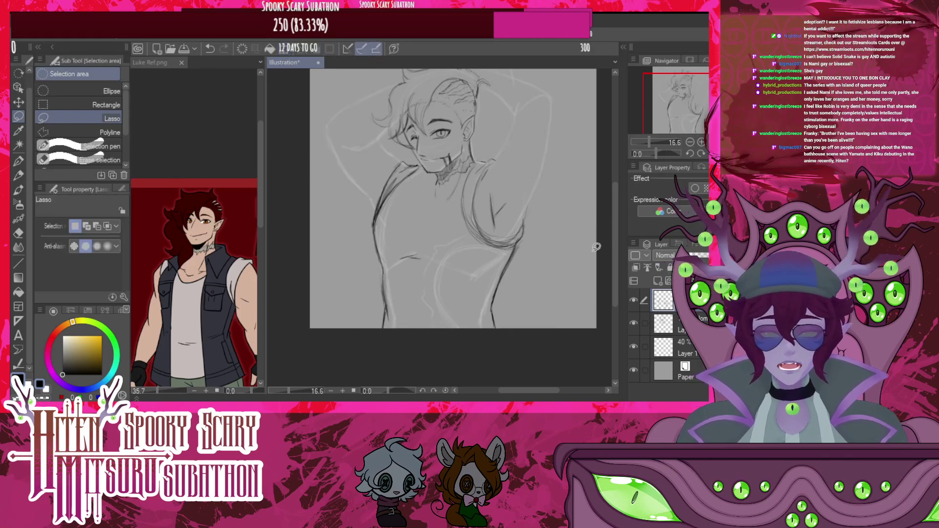
{"action": "key", "text": "p"}
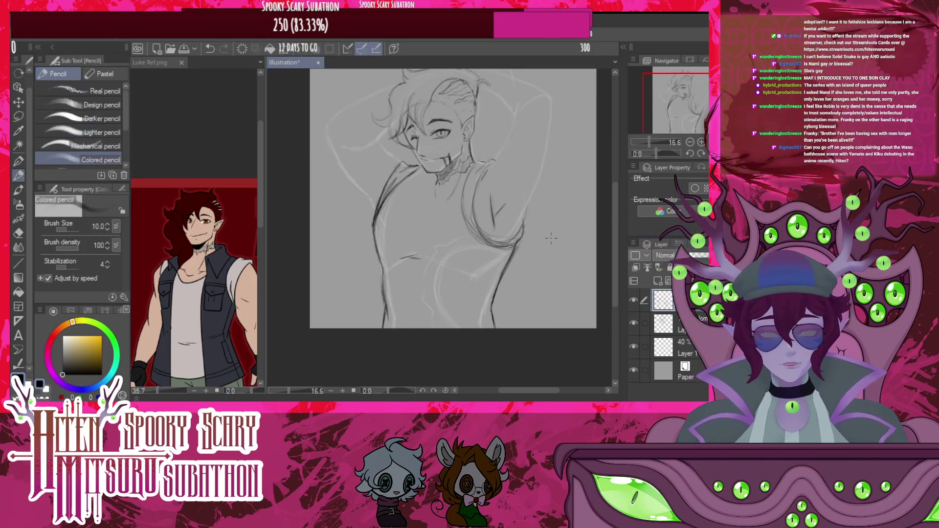
Check the proportions of the torso and the far raised arm's guide lines against the whole figure
{"action": "scroll", "coordinate": [538, 260], "scroll_direction": "down", "scroll_amount": 6}
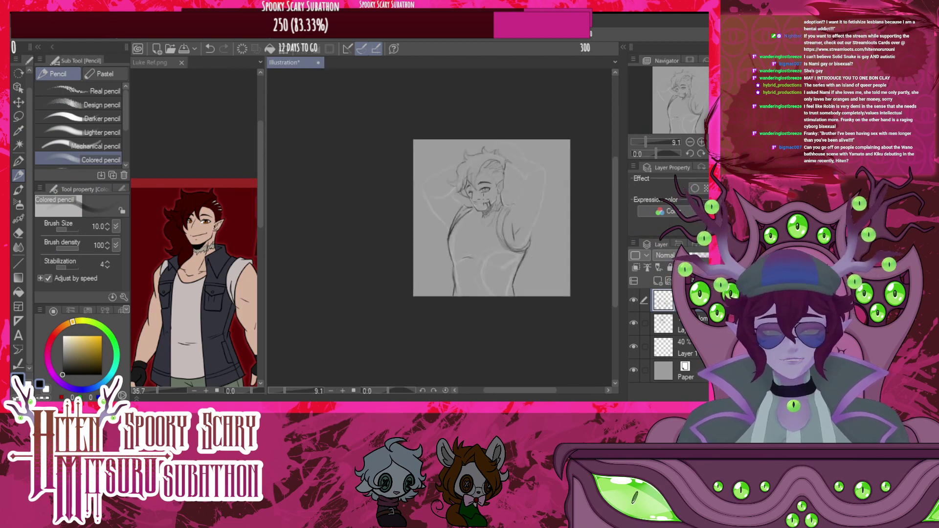
{"action": "scroll", "coordinate": [479, 196], "scroll_direction": "up", "scroll_amount": 5}
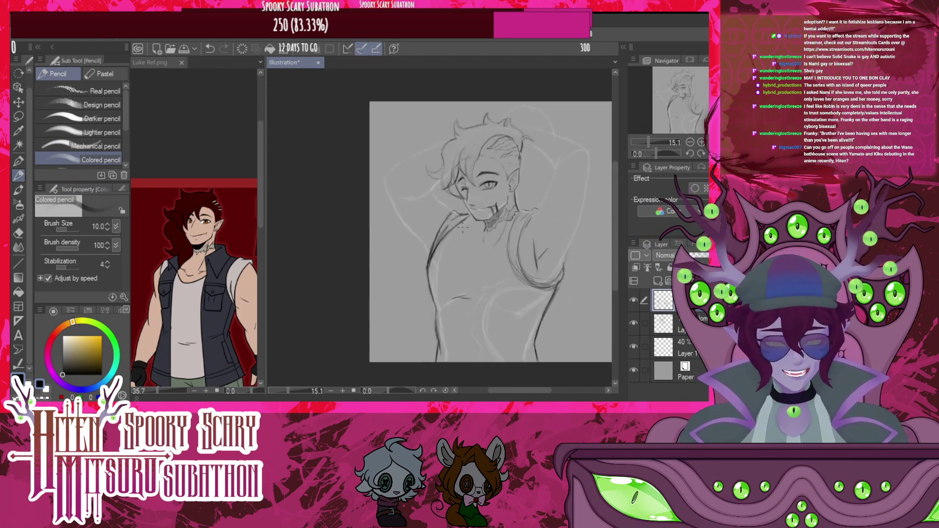
{"action": "scroll", "coordinate": [463, 226], "scroll_direction": "down", "scroll_amount": 4}
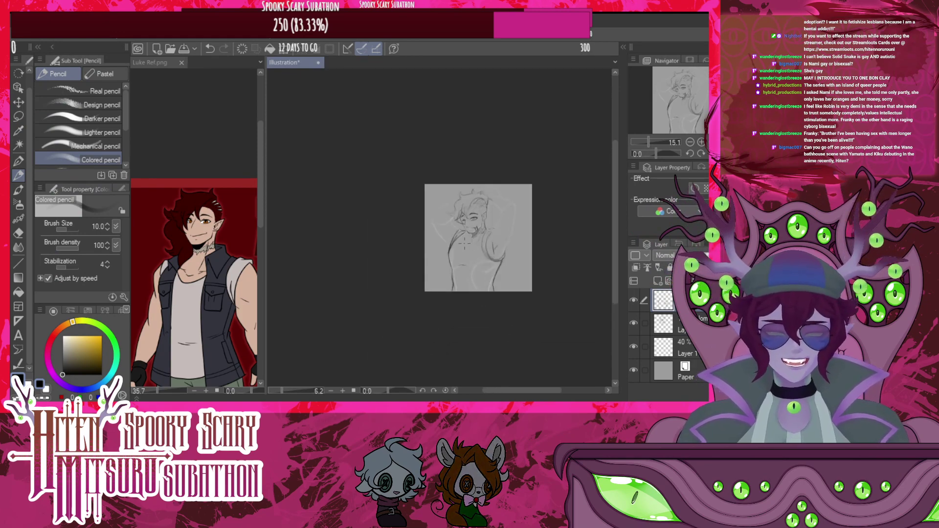
{"action": "scroll", "coordinate": [465, 243], "scroll_direction": "up", "scroll_amount": 3}
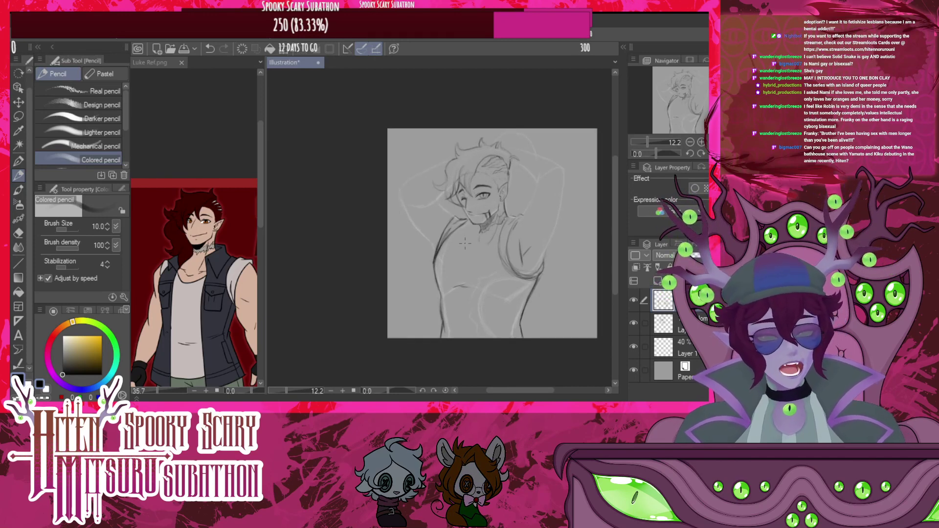
{"action": "scroll", "coordinate": [465, 243], "scroll_direction": "down", "scroll_amount": 3}
{"action": "scroll", "coordinate": [480, 242], "scroll_direction": "up", "scroll_amount": 6}
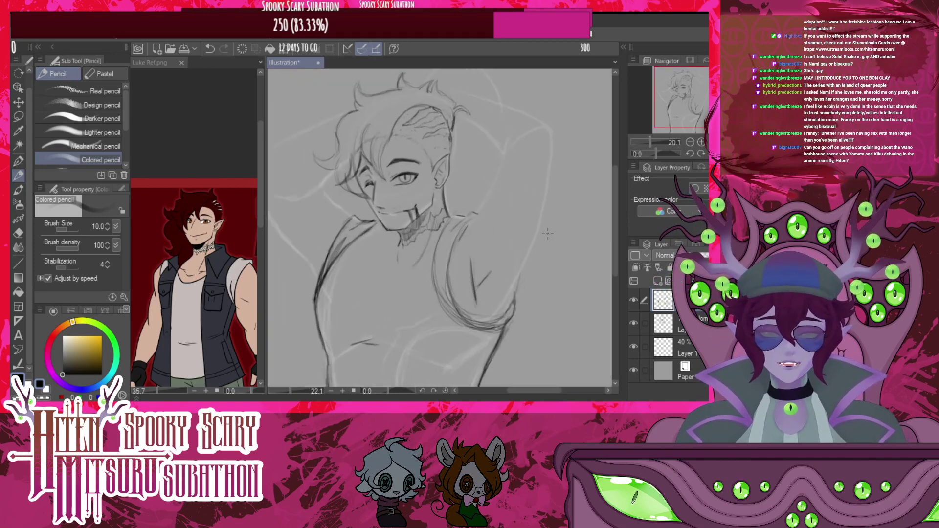
{"action": "scroll", "coordinate": [544, 238], "scroll_direction": "down", "scroll_amount": 3}
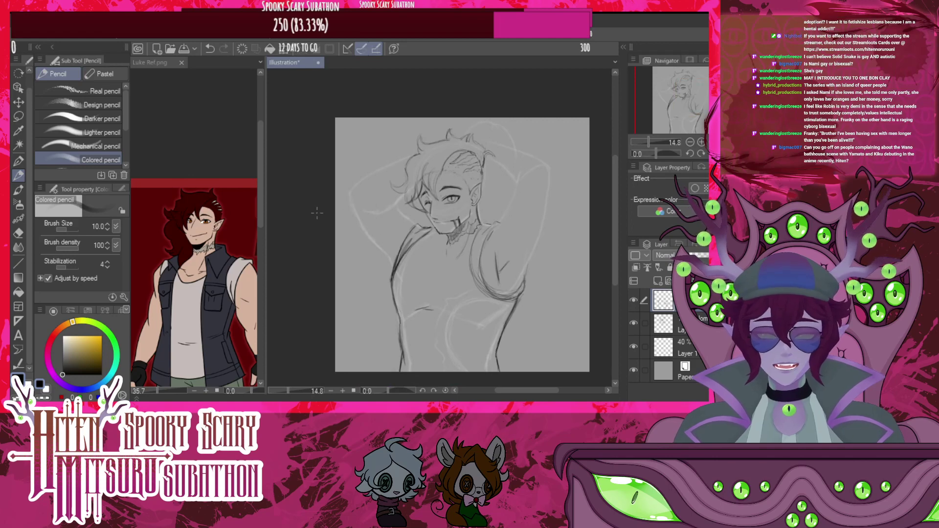
{"action": "scroll", "coordinate": [412, 278], "scroll_direction": "down", "scroll_amount": 1}
{"action": "scroll", "coordinate": [420, 294], "scroll_direction": "up", "scroll_amount": 6}
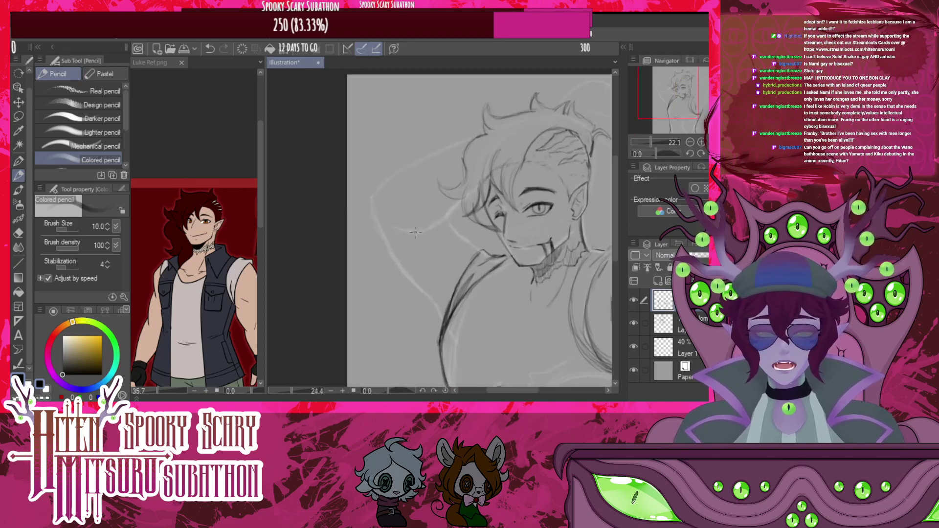
{"action": "scroll", "coordinate": [427, 313], "scroll_direction": "down", "scroll_amount": 4}
{"action": "scroll", "coordinate": [443, 289], "scroll_direction": "up", "scroll_amount": 3}
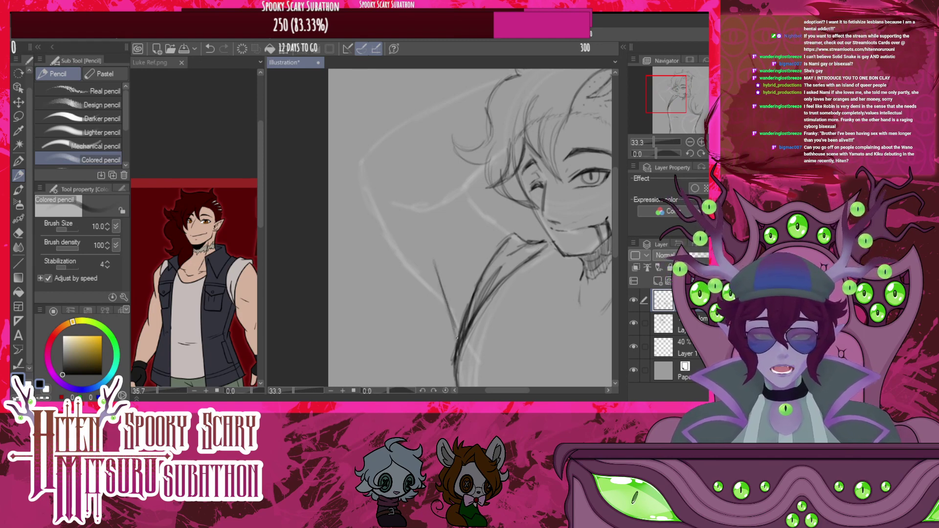
Draw the far arm's armpit crease and the inner shoulder lines running from the vest collar up toward the hair
{"action": "left_click_drag", "start_coordinate": [455, 337], "coordinate": [437, 278]}
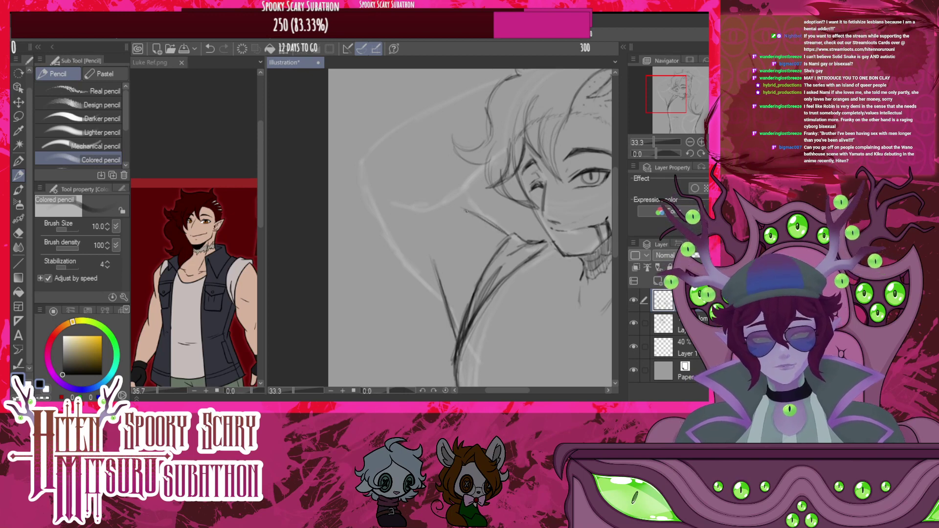
{"action": "mouse_move", "coordinate": [458, 208]}
{"action": "left_mouse_down"}
{"action": "mouse_move", "coordinate": [507, 232]}
{"action": "mouse_move", "coordinate": [448, 204]}
{"action": "mouse_move", "coordinate": [501, 225]}
{"action": "mouse_move", "coordinate": [456, 204]}
{"action": "left_mouse_up"}
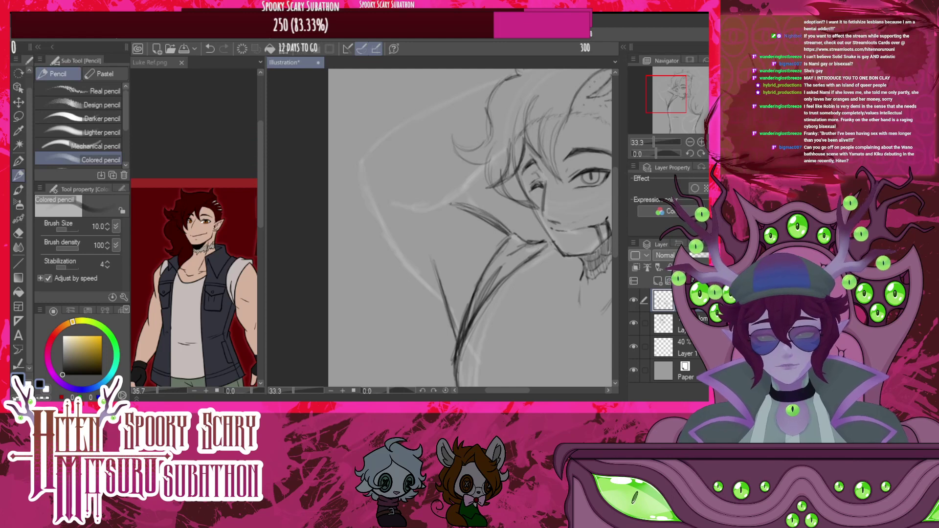
{"action": "mouse_move", "coordinate": [504, 223]}
{"action": "left_mouse_down"}
{"action": "mouse_move", "coordinate": [447, 202]}
{"action": "mouse_move", "coordinate": [501, 233]}
{"action": "left_mouse_up"}
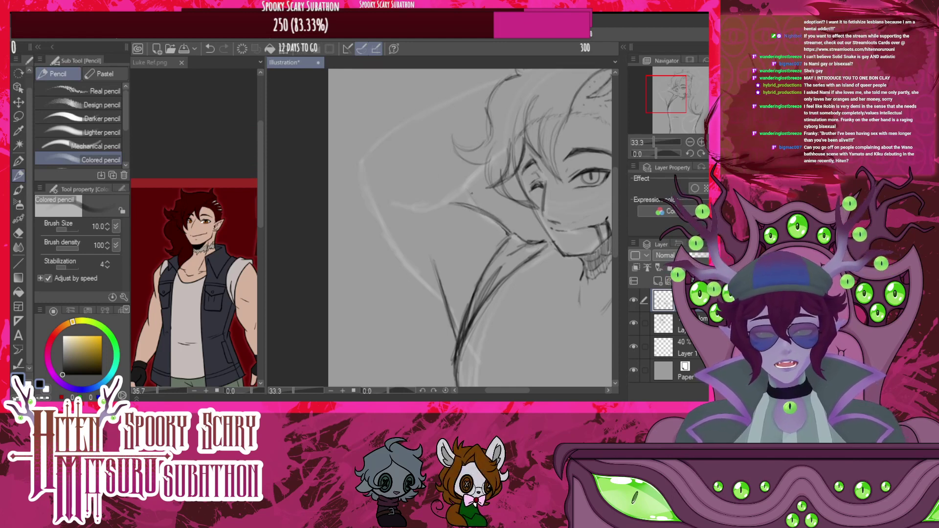
{"action": "left_click_drag", "start_coordinate": [469, 185], "coordinate": [484, 209]}
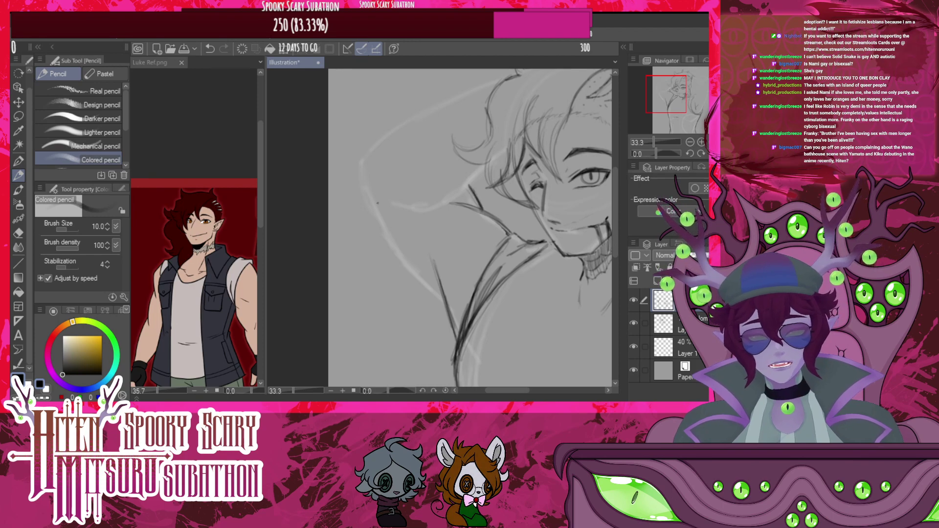
Draw and darken the far upper arm's outer line from elbow to armhole, and add the bent arm's inner fold line up to the hair
{"action": "left_click_drag", "start_coordinate": [360, 163], "coordinate": [383, 233]}
{"action": "left_click_drag", "start_coordinate": [368, 198], "coordinate": [411, 273]}
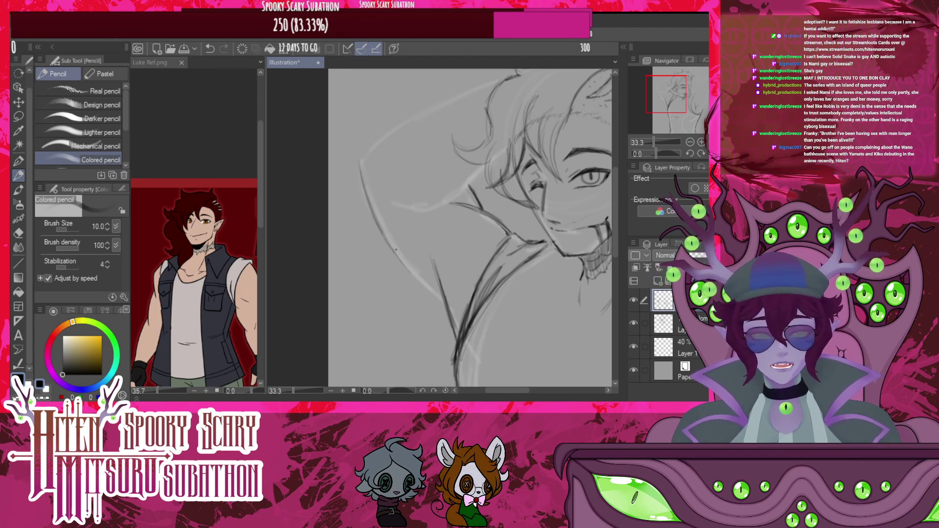
{"action": "left_click_drag", "start_coordinate": [379, 229], "coordinate": [454, 329]}
{"action": "left_click_drag", "start_coordinate": [422, 284], "coordinate": [451, 322]}
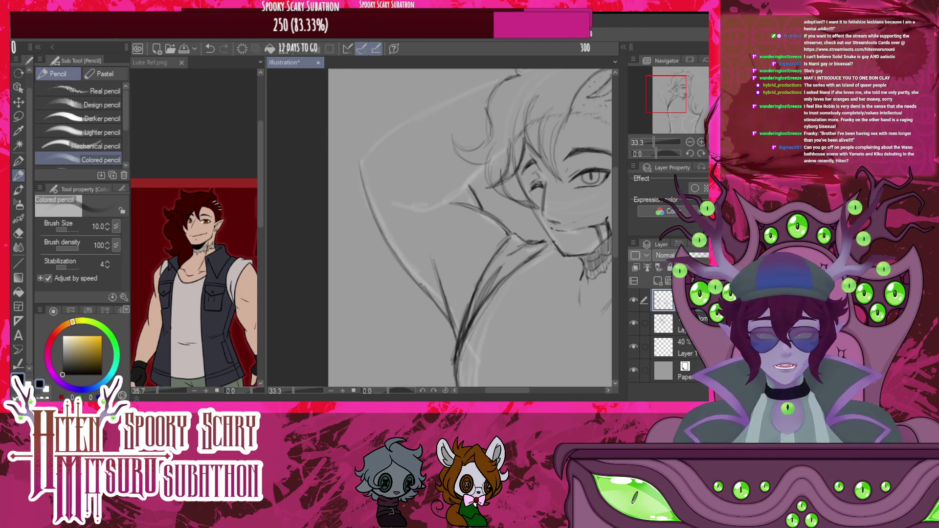
{"action": "left_click_drag", "start_coordinate": [423, 287], "coordinate": [381, 228]}
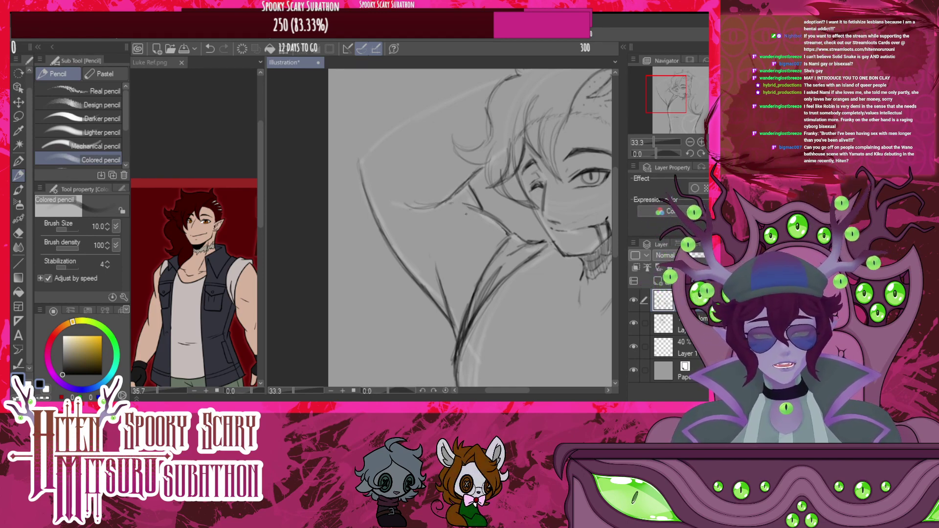
Draw the upper edge of the far forearm from the elbow up to the hair, darkening it with repeated strokes
{"action": "scroll", "coordinate": [441, 223], "scroll_direction": "down", "scroll_amount": 5}
{"action": "scroll", "coordinate": [450, 198], "scroll_direction": "up", "scroll_amount": 5}
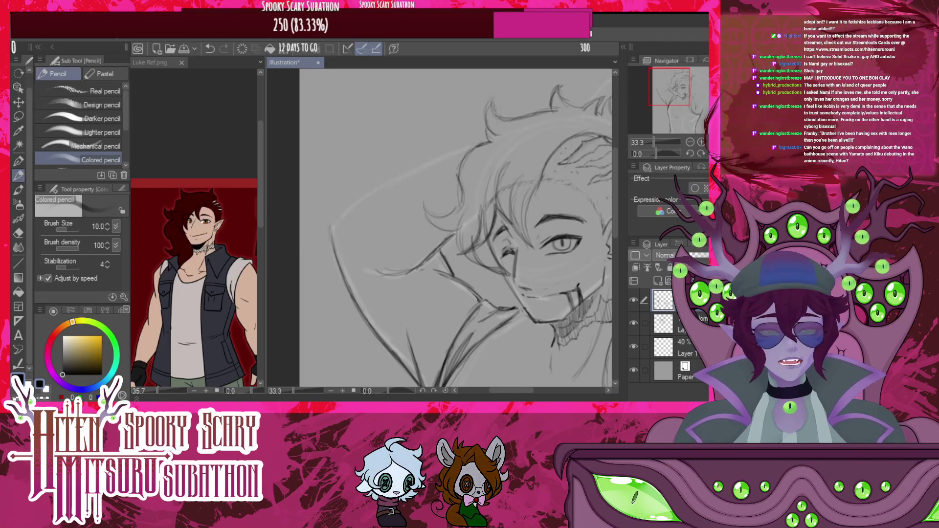
{"action": "scroll", "coordinate": [375, 174], "scroll_direction": "down", "scroll_amount": 5}
{"action": "scroll", "coordinate": [374, 180], "scroll_direction": "up", "scroll_amount": 6}
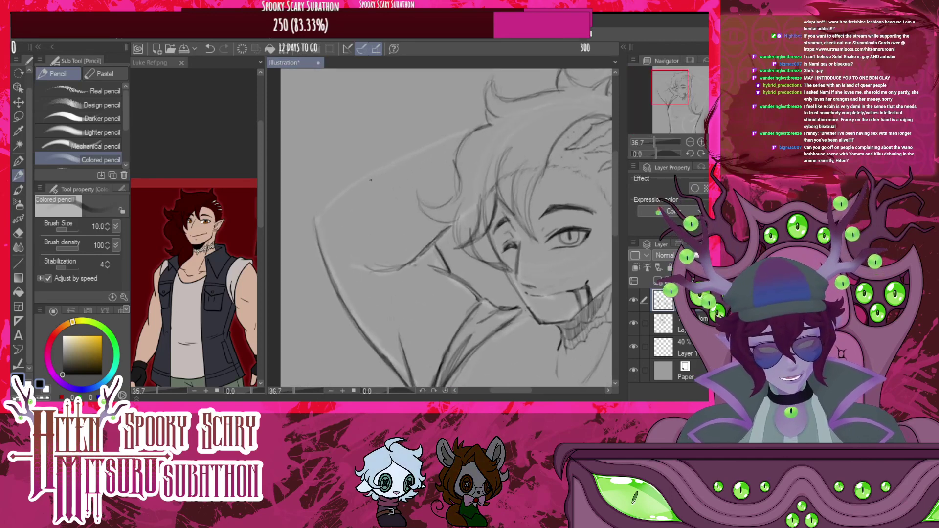
{"action": "scroll", "coordinate": [371, 180], "scroll_direction": "up", "scroll_amount": 2}
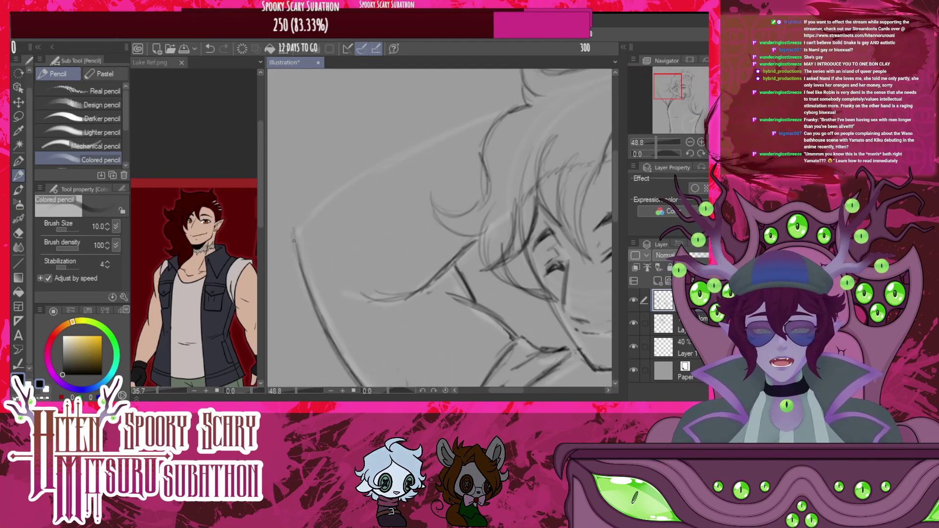
{"action": "mouse_move", "coordinate": [294, 220]}
{"action": "left_mouse_down"}
{"action": "mouse_move", "coordinate": [313, 210]}
{"action": "mouse_move", "coordinate": [294, 222]}
{"action": "mouse_move", "coordinate": [299, 248]}
{"action": "mouse_move", "coordinate": [339, 190]}
{"action": "mouse_move", "coordinate": [423, 148]}
{"action": "left_mouse_up"}
{"action": "mouse_move", "coordinate": [341, 191]}
{"action": "left_mouse_down"}
{"action": "mouse_move", "coordinate": [488, 130]}
{"action": "mouse_move", "coordinate": [405, 155]}
{"action": "left_mouse_up"}
{"action": "mouse_move", "coordinate": [504, 114]}
{"action": "left_mouse_down"}
{"action": "mouse_move", "coordinate": [420, 148]}
{"action": "mouse_move", "coordinate": [430, 141]}
{"action": "mouse_move", "coordinate": [336, 194]}
{"action": "left_mouse_up"}
{"action": "mouse_move", "coordinate": [403, 155]}
{"action": "left_mouse_down"}
{"action": "mouse_move", "coordinate": [333, 199]}
{"action": "mouse_move", "coordinate": [421, 146]}
{"action": "mouse_move", "coordinate": [318, 212]}
{"action": "mouse_move", "coordinate": [499, 118]}
{"action": "left_mouse_up"}
{"action": "mouse_move", "coordinate": [437, 142]}
{"action": "left_mouse_down"}
{"action": "mouse_move", "coordinate": [375, 168]}
{"action": "mouse_move", "coordinate": [333, 205]}
{"action": "left_mouse_up"}
{"action": "scroll", "coordinate": [507, 189], "scroll_direction": "down", "scroll_amount": 12}
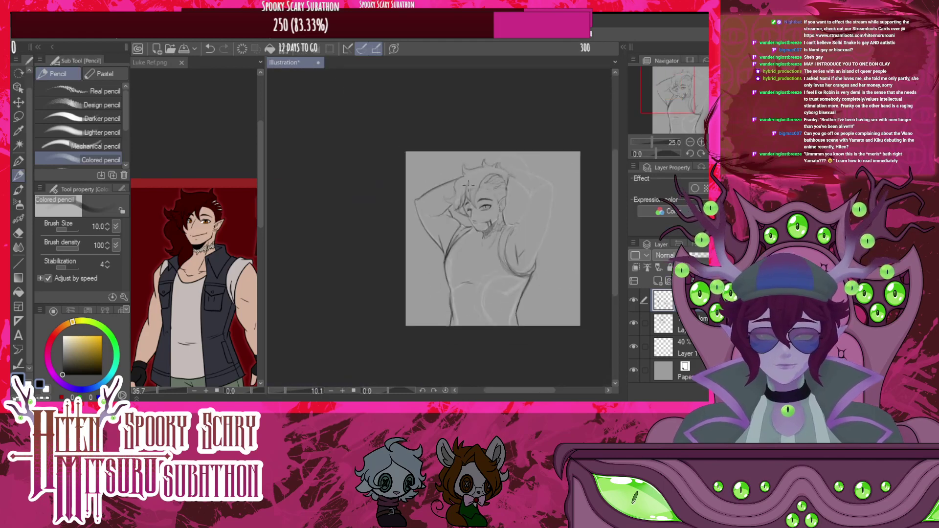
{"action": "scroll", "coordinate": [510, 194], "scroll_direction": "up", "scroll_amount": 7}
{"action": "scroll", "coordinate": [511, 195], "scroll_direction": "up", "scroll_amount": 3}
{"action": "scroll", "coordinate": [484, 225], "scroll_direction": "down", "scroll_amount": 4}
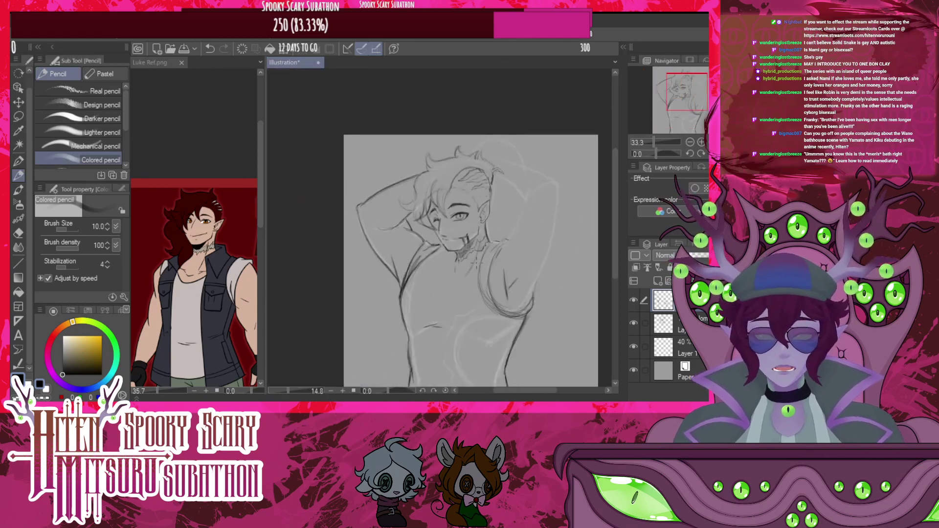
{"action": "scroll", "coordinate": [556, 250], "scroll_direction": "down", "scroll_amount": 2}
{"action": "scroll", "coordinate": [503, 239], "scroll_direction": "up", "scroll_amount": 4}
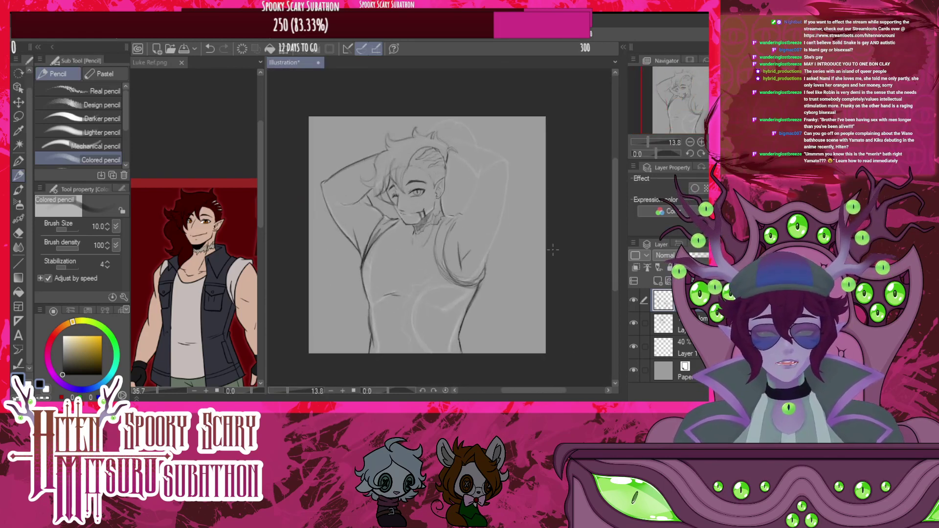
Darken the near armhole's inner curve and draw the lower part of the near upper arm's outer line meeting it
{"action": "scroll", "coordinate": [503, 239], "scroll_direction": "up", "scroll_amount": 2}
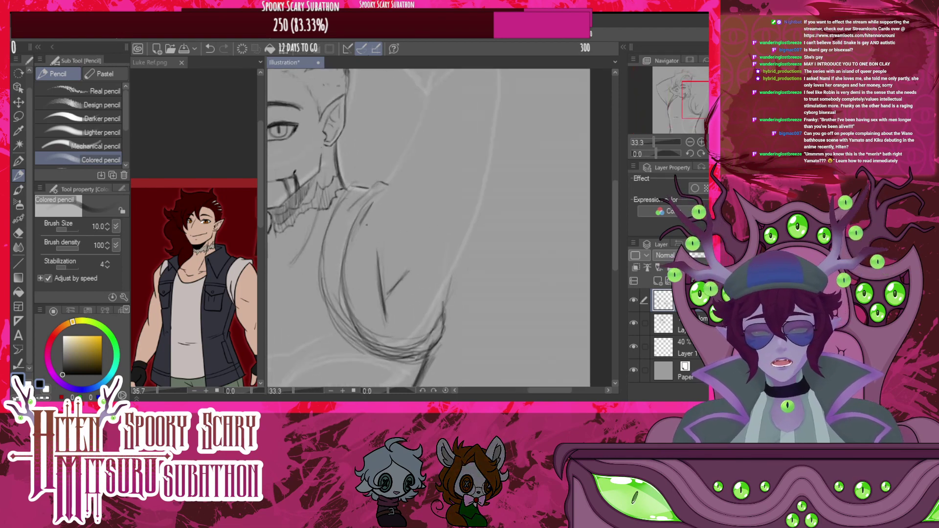
{"action": "mouse_move", "coordinate": [345, 250]}
{"action": "left_mouse_down"}
{"action": "mouse_move", "coordinate": [378, 187]}
{"action": "mouse_move", "coordinate": [343, 263]}
{"action": "left_mouse_up"}
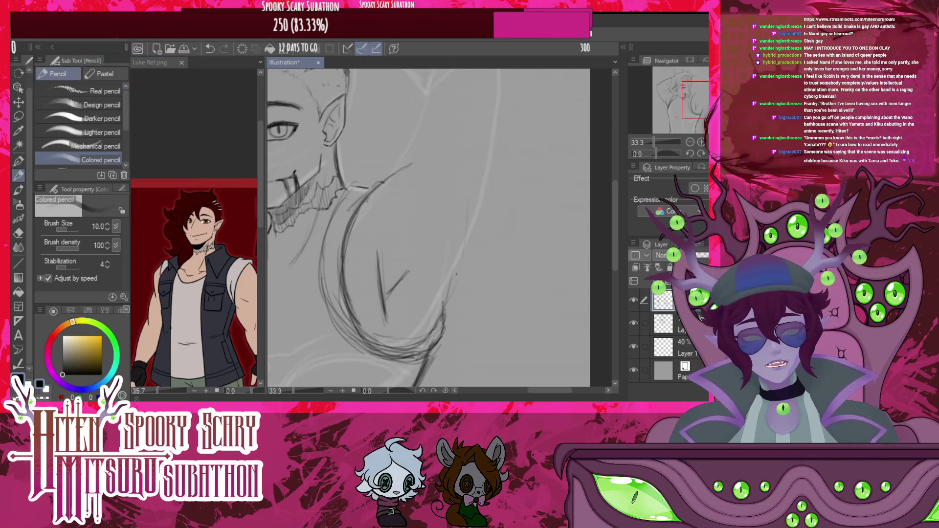
{"action": "left_click_drag", "start_coordinate": [466, 212], "coordinate": [450, 297]}
{"action": "mouse_move", "coordinate": [462, 240]}
{"action": "left_mouse_down"}
{"action": "mouse_move", "coordinate": [444, 315]}
{"action": "mouse_move", "coordinate": [464, 247]}
{"action": "left_mouse_up"}
{"action": "left_click_drag", "start_coordinate": [465, 206], "coordinate": [465, 249]}
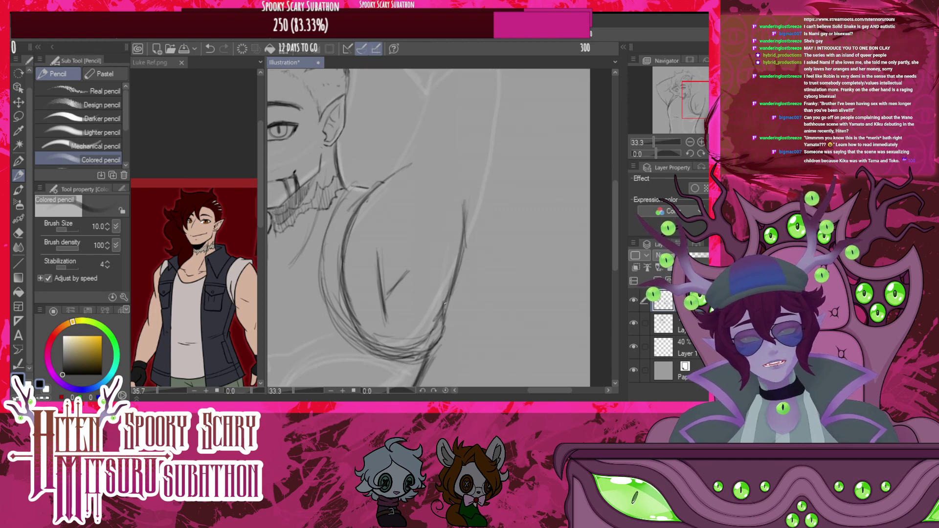
{"action": "left_click_drag", "start_coordinate": [436, 334], "coordinate": [448, 294]}
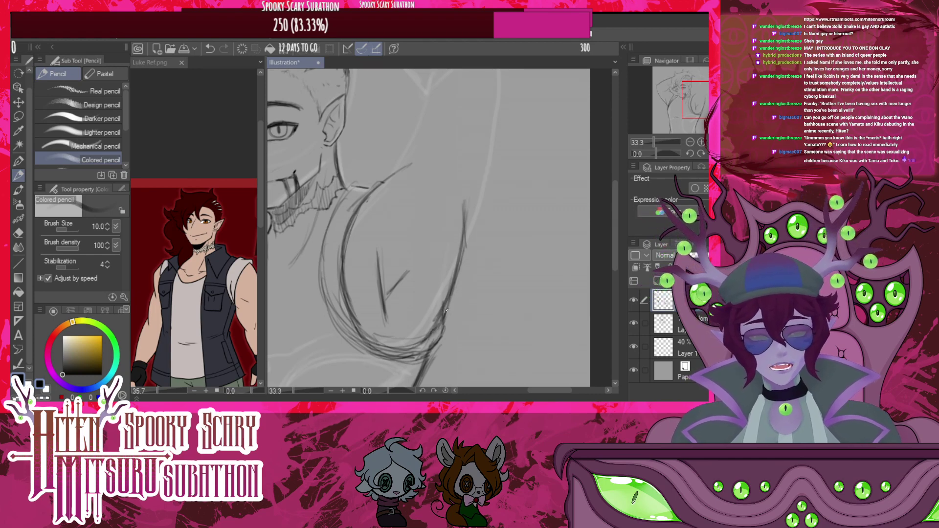
{"action": "left_click_drag", "start_coordinate": [465, 247], "coordinate": [455, 294]}
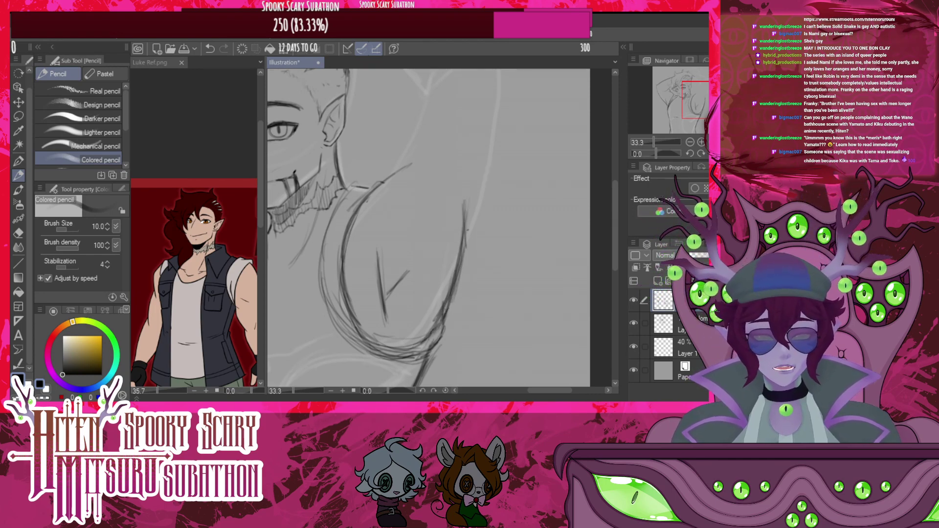
{"action": "mouse_move", "coordinate": [458, 214]}
{"action": "left_mouse_down"}
{"action": "mouse_move", "coordinate": [447, 314]}
{"action": "mouse_move", "coordinate": [453, 252]}
{"action": "mouse_move", "coordinate": [430, 324]}
{"action": "left_mouse_up"}
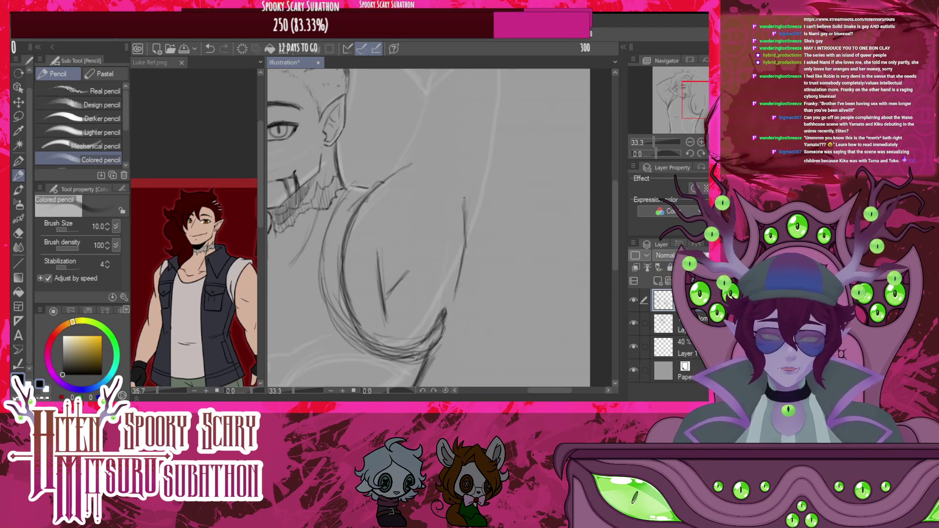
{"action": "left_click_drag", "start_coordinate": [460, 268], "coordinate": [442, 309]}
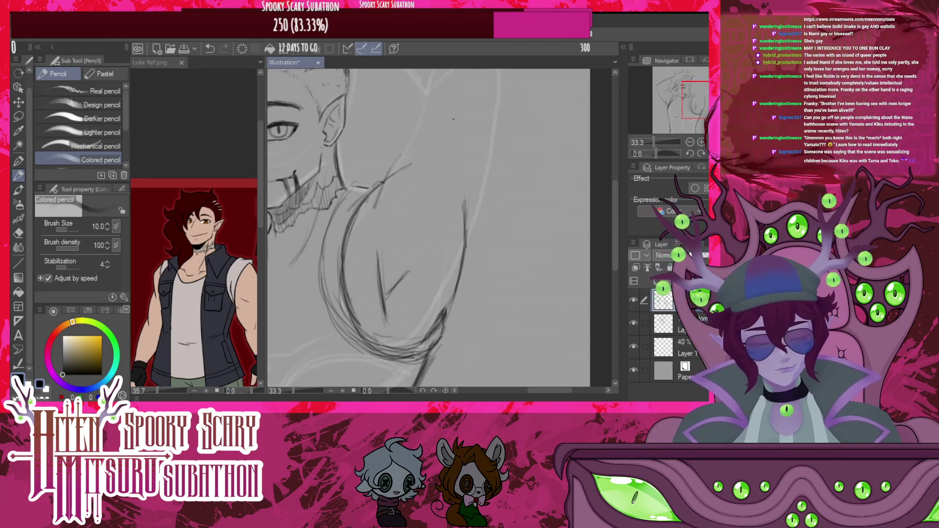
Draw the near upper arm's inner line from the vest shoulder up past the elbow crease, building it up with repeated strokes
{"action": "scroll", "coordinate": [445, 147], "scroll_direction": "down", "scroll_amount": 4}
{"action": "scroll", "coordinate": [459, 133], "scroll_direction": "up", "scroll_amount": 3}
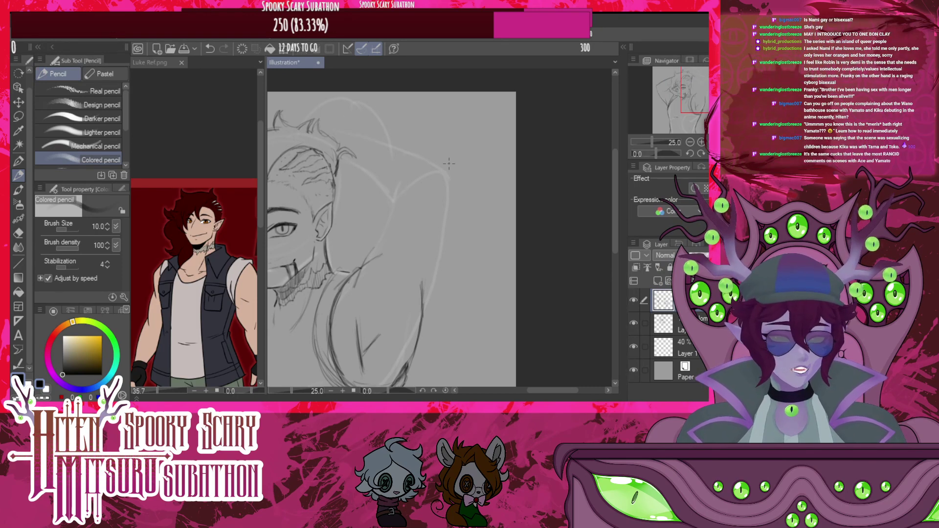
{"action": "scroll", "coordinate": [449, 164], "scroll_direction": "up", "scroll_amount": 3}
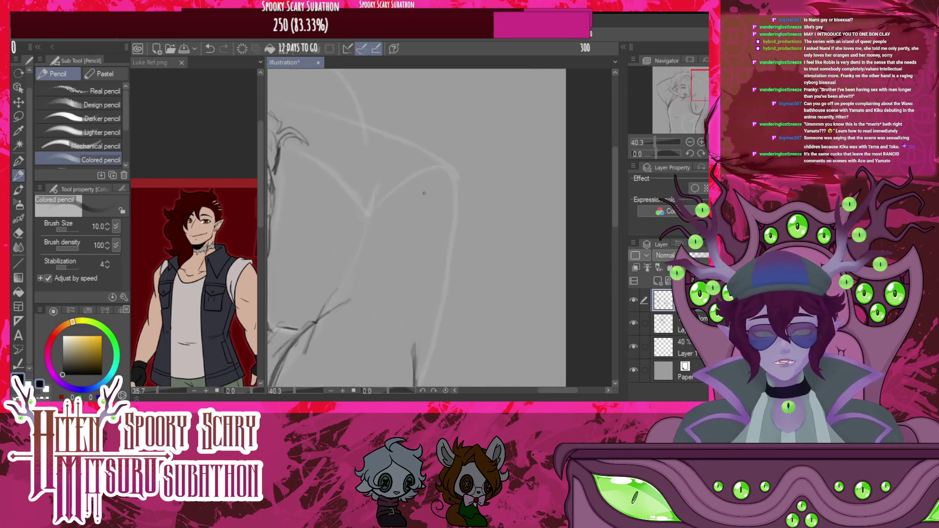
{"action": "mouse_move", "coordinate": [325, 305]}
{"action": "left_mouse_down"}
{"action": "mouse_move", "coordinate": [391, 194]}
{"action": "mouse_move", "coordinate": [334, 282]}
{"action": "left_mouse_up"}
{"action": "left_click_drag", "start_coordinate": [390, 200], "coordinate": [333, 279]}
{"action": "left_click_drag", "start_coordinate": [361, 233], "coordinate": [321, 312]}
{"action": "mouse_move", "coordinate": [340, 268]}
{"action": "left_mouse_down"}
{"action": "mouse_move", "coordinate": [325, 301]}
{"action": "mouse_move", "coordinate": [401, 182]}
{"action": "left_mouse_up"}
{"action": "left_click_drag", "start_coordinate": [362, 228], "coordinate": [396, 186]}
{"action": "mouse_move", "coordinate": [326, 317]}
{"action": "left_mouse_down"}
{"action": "mouse_move", "coordinate": [336, 301]}
{"action": "mouse_move", "coordinate": [328, 314]}
{"action": "left_mouse_up"}
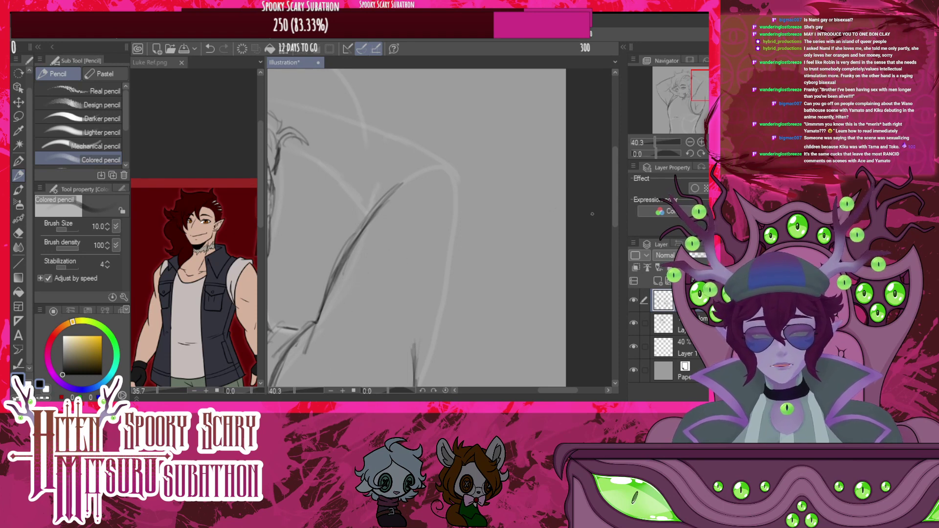
Draw the near upper arm's long outer line from the elbow down to the armhole, darken it, and erase the stray line inside the arm
{"action": "left_click_drag", "start_coordinate": [614, 217], "coordinate": [615, 245]}
{"action": "left_click_drag", "start_coordinate": [612, 283], "coordinate": [612, 237]}
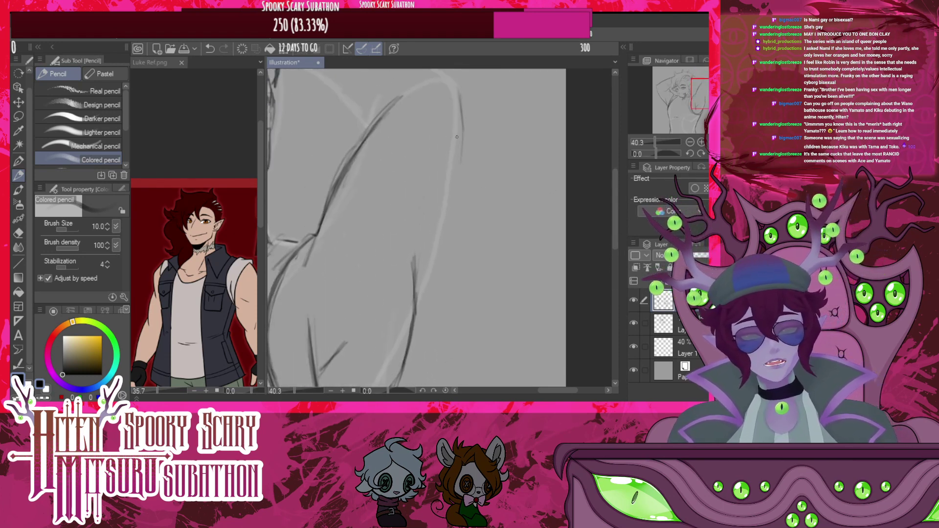
{"action": "left_click_drag", "start_coordinate": [462, 119], "coordinate": [449, 230]}
{"action": "left_click_drag", "start_coordinate": [461, 155], "coordinate": [436, 265]}
{"action": "left_click_drag", "start_coordinate": [449, 204], "coordinate": [426, 302]}
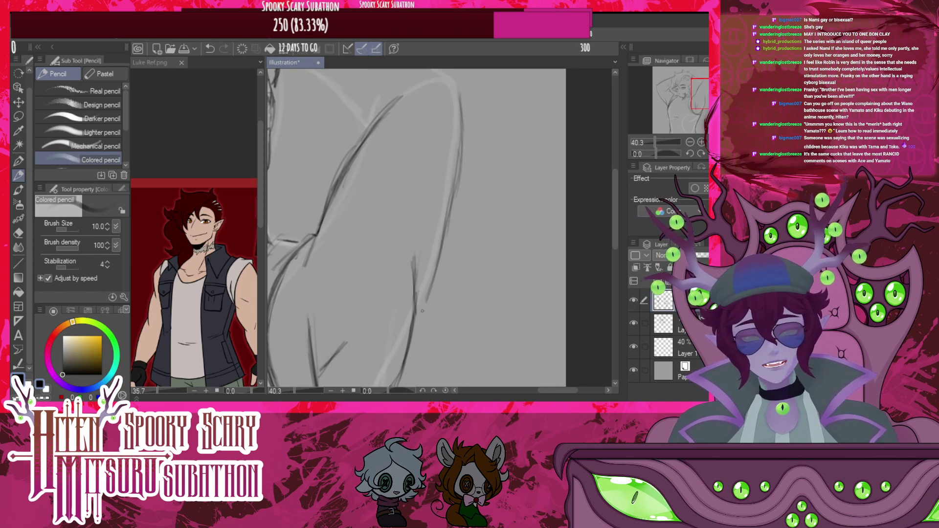
{"action": "left_click_drag", "start_coordinate": [436, 269], "coordinate": [415, 327]}
{"action": "left_click_drag", "start_coordinate": [448, 230], "coordinate": [418, 325]}
{"action": "left_click_drag", "start_coordinate": [453, 168], "coordinate": [443, 250]}
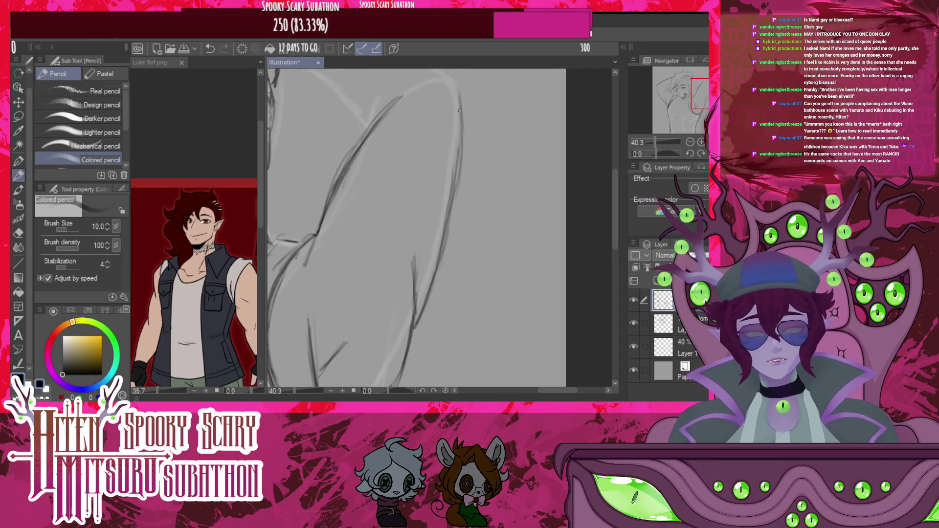
{"action": "left_click_drag", "start_coordinate": [461, 165], "coordinate": [427, 293]}
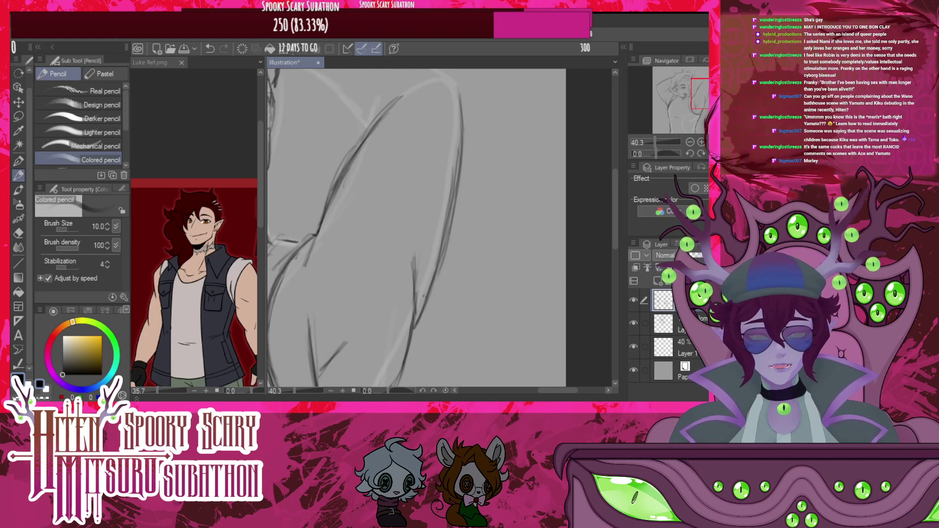
{"action": "left_click_drag", "start_coordinate": [445, 252], "coordinate": [430, 300]}
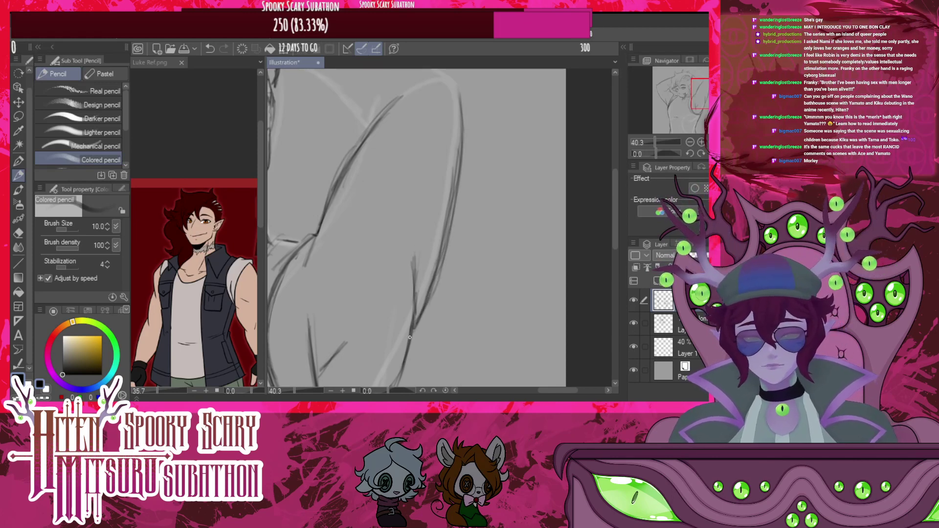
{"action": "left_click_drag", "start_coordinate": [417, 318], "coordinate": [406, 341]}
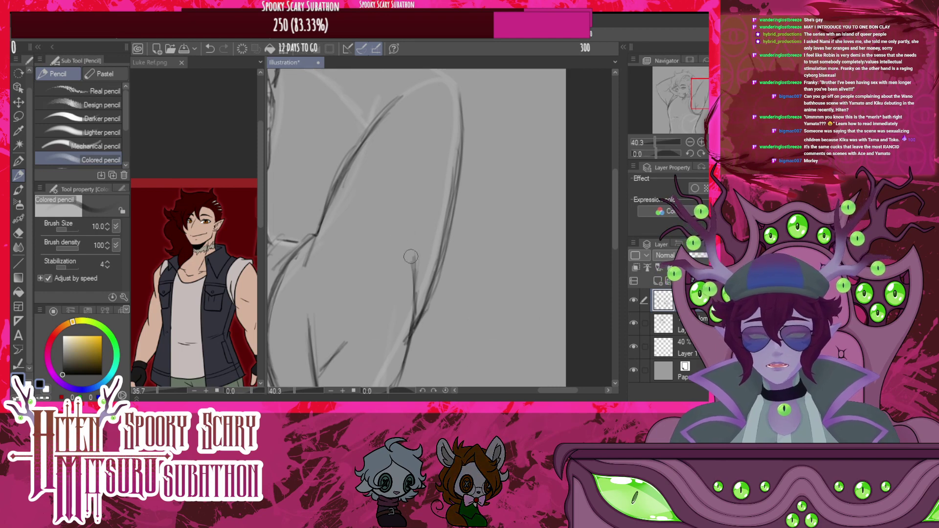
{"action": "left_click_drag", "start_coordinate": [412, 256], "coordinate": [420, 269]}
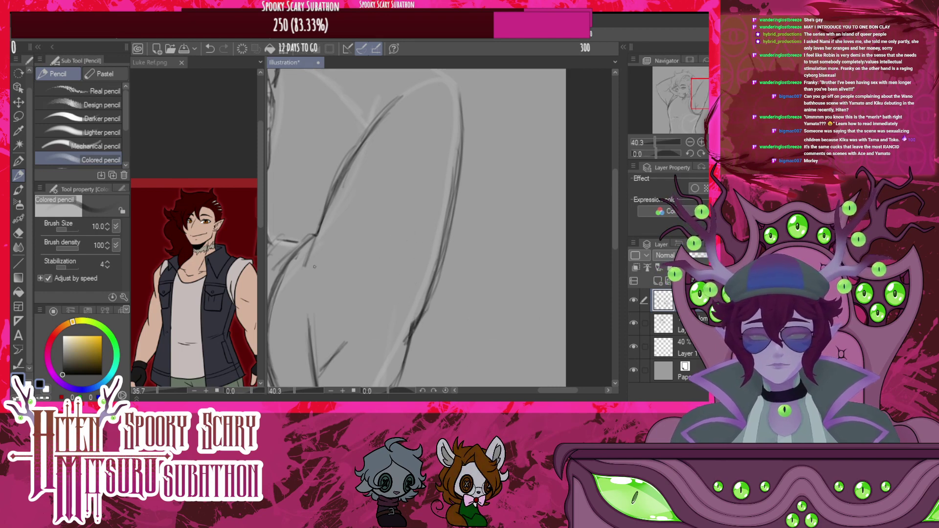
Draw both edges of the near forearm, the lower from the hair to the elbow crease and the upper to the elbow tip, and darken them
{"action": "scroll", "coordinate": [442, 254], "scroll_direction": "down", "scroll_amount": 8}
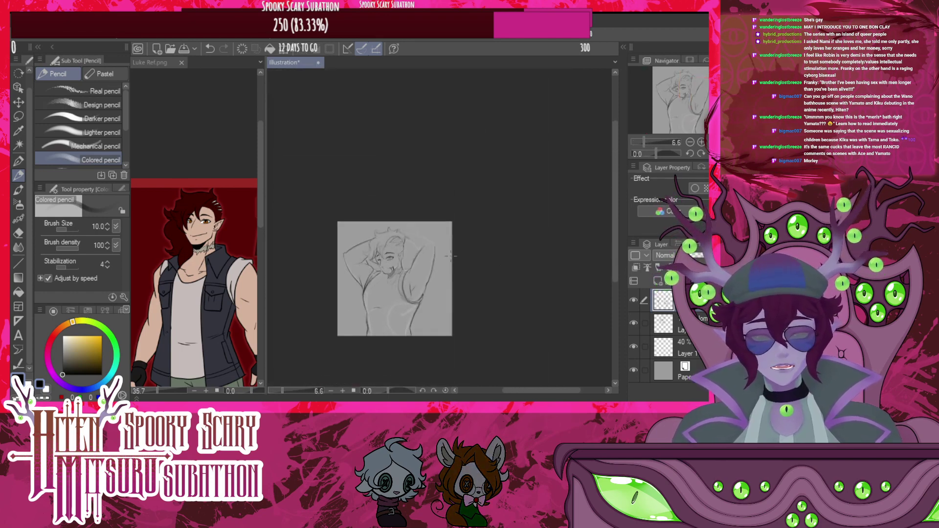
{"action": "scroll", "coordinate": [441, 254], "scroll_direction": "up", "scroll_amount": 5}
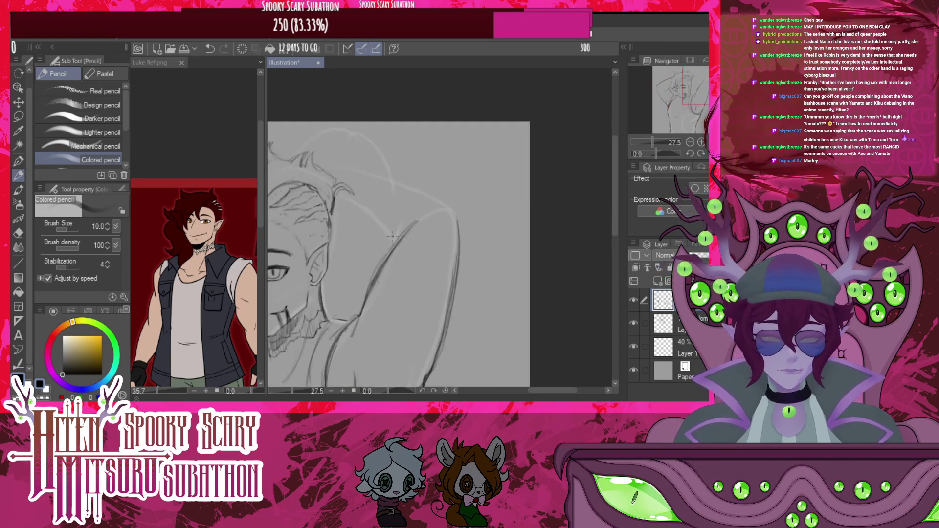
{"action": "scroll", "coordinate": [392, 236], "scroll_direction": "down", "scroll_amount": 3}
{"action": "scroll", "coordinate": [395, 215], "scroll_direction": "up", "scroll_amount": 5}
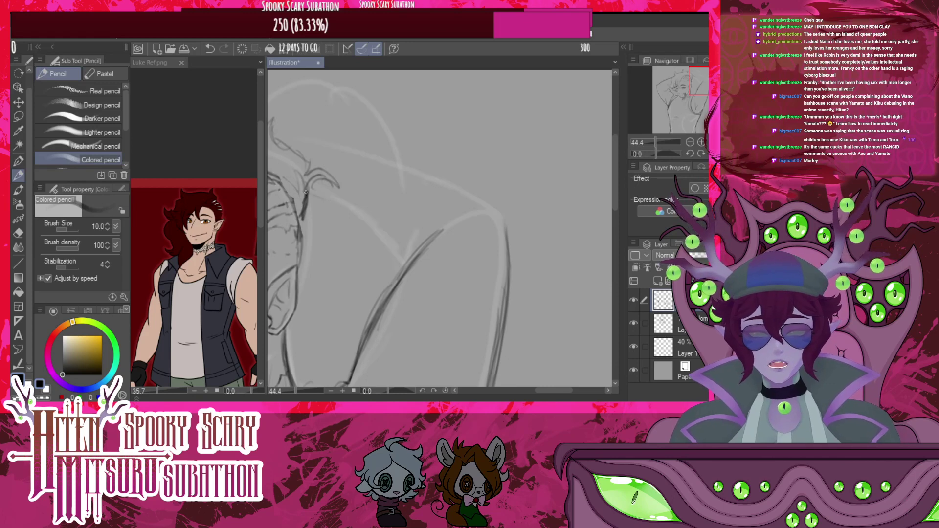
{"action": "mouse_move", "coordinate": [306, 192]}
{"action": "left_mouse_down"}
{"action": "mouse_move", "coordinate": [394, 273]}
{"action": "mouse_move", "coordinate": [312, 191]}
{"action": "left_mouse_up"}
{"action": "left_click_drag", "start_coordinate": [312, 191], "coordinate": [399, 276]}
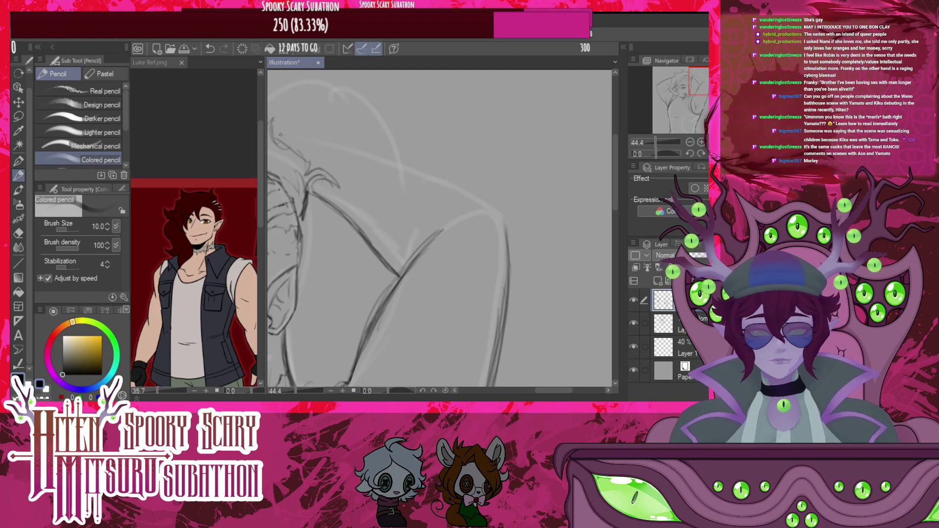
{"action": "mouse_move", "coordinate": [280, 135]}
{"action": "left_mouse_down"}
{"action": "mouse_move", "coordinate": [450, 170]}
{"action": "mouse_move", "coordinate": [506, 213]}
{"action": "mouse_move", "coordinate": [380, 136]}
{"action": "left_mouse_up"}
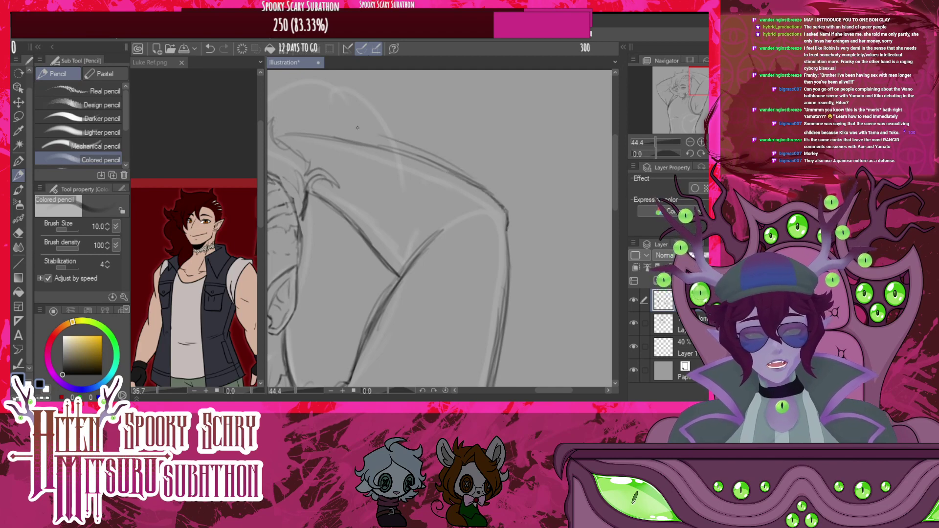
{"action": "left_click_drag", "start_coordinate": [453, 176], "coordinate": [338, 146]}
{"action": "mouse_move", "coordinate": [415, 157]}
{"action": "left_mouse_down"}
{"action": "mouse_move", "coordinate": [275, 131]}
{"action": "mouse_move", "coordinate": [412, 152]}
{"action": "mouse_move", "coordinate": [367, 145]}
{"action": "mouse_move", "coordinate": [475, 182]}
{"action": "left_mouse_up"}
{"action": "left_click_drag", "start_coordinate": [475, 182], "coordinate": [379, 148]}
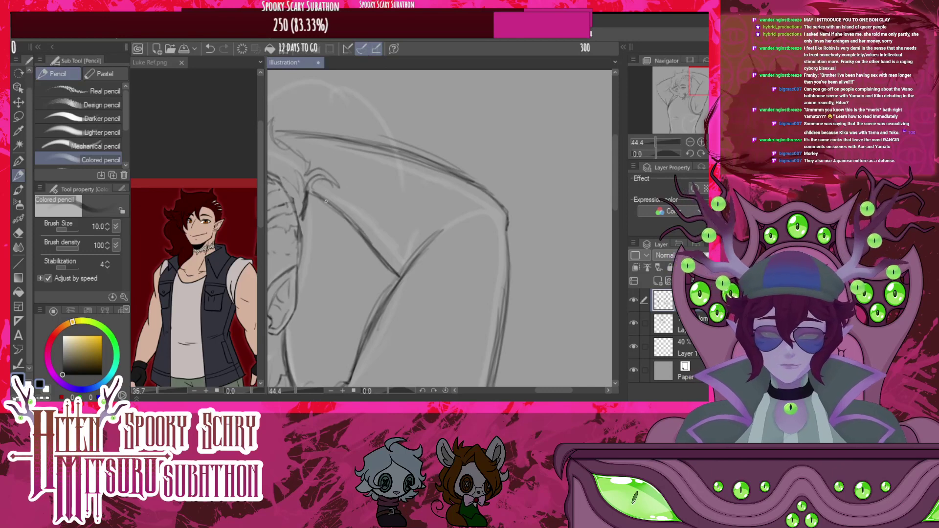
{"action": "left_click_drag", "start_coordinate": [311, 190], "coordinate": [383, 258]}
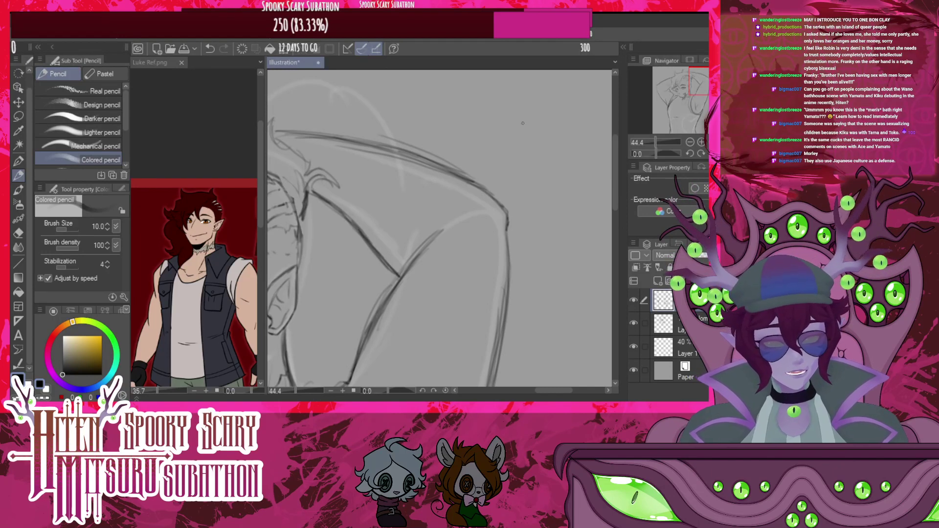
Check the near raised arm's shape and proportions against the whole figure
{"action": "scroll", "coordinate": [522, 124], "scroll_direction": "down", "scroll_amount": 5}
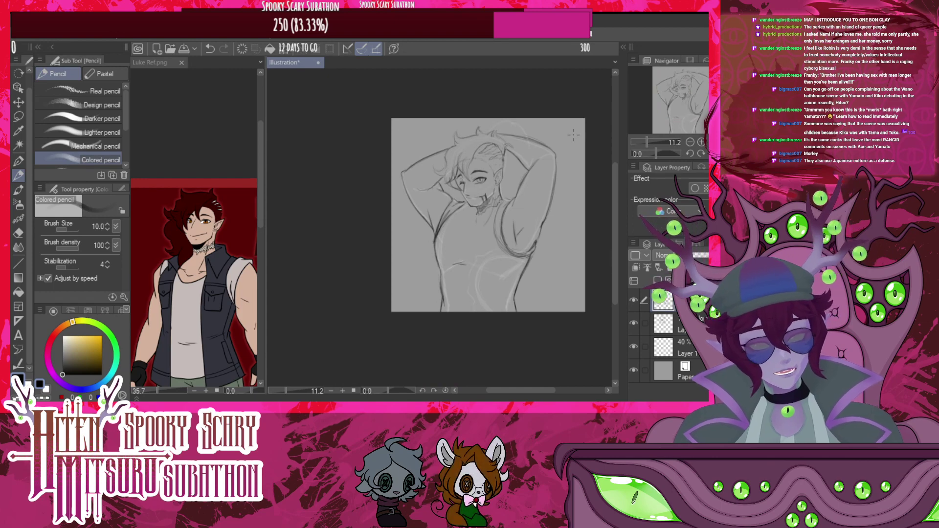
{"action": "scroll", "coordinate": [573, 134], "scroll_direction": "down", "scroll_amount": 2}
{"action": "scroll", "coordinate": [517, 237], "scroll_direction": "up", "scroll_amount": 5}
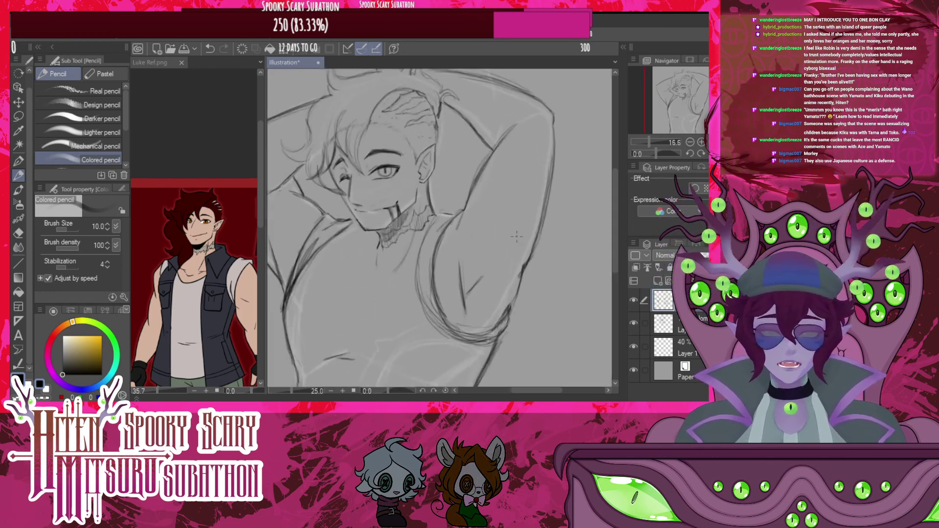
{"action": "scroll", "coordinate": [517, 237], "scroll_direction": "up", "scroll_amount": 2}
{"action": "scroll", "coordinate": [506, 199], "scroll_direction": "down", "scroll_amount": 2}
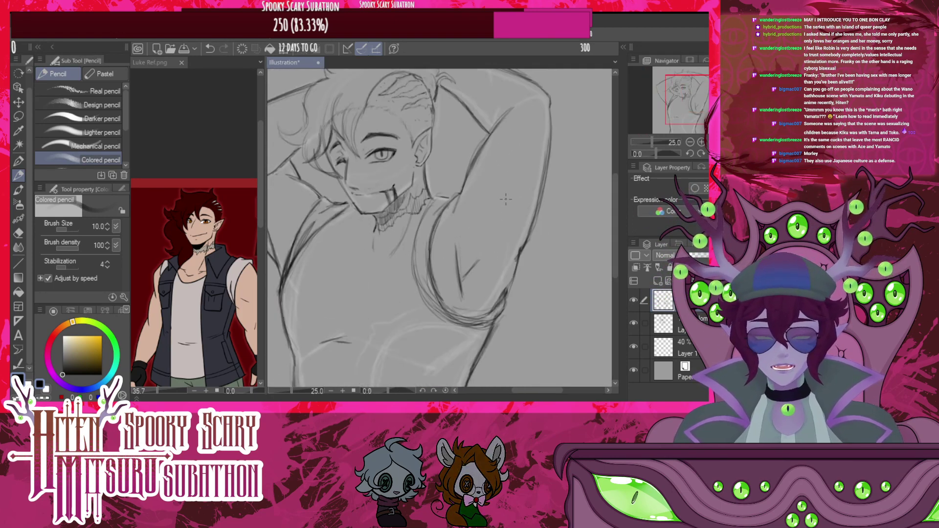
{"action": "scroll", "coordinate": [506, 199], "scroll_direction": "down", "scroll_amount": 1}
{"action": "scroll", "coordinate": [503, 216], "scroll_direction": "up", "scroll_amount": 1}
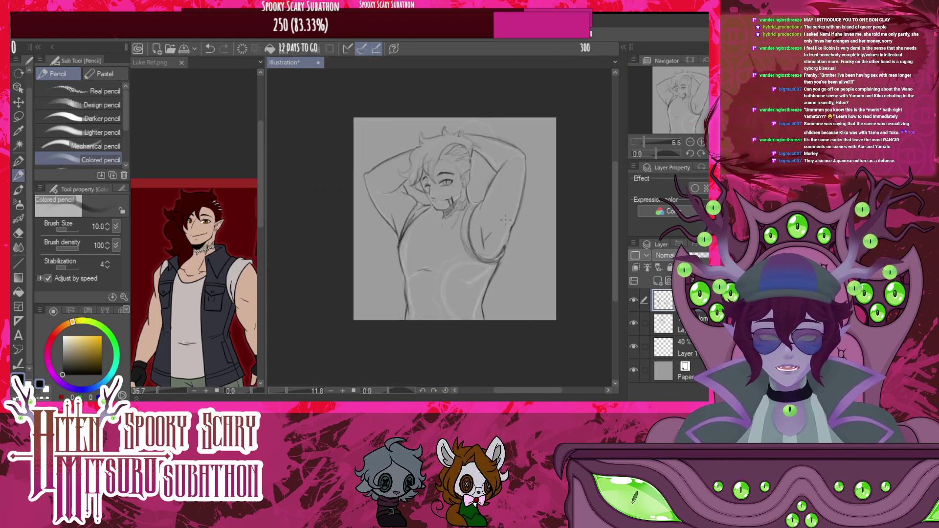
{"action": "scroll", "coordinate": [507, 219], "scroll_direction": "down", "scroll_amount": 1}
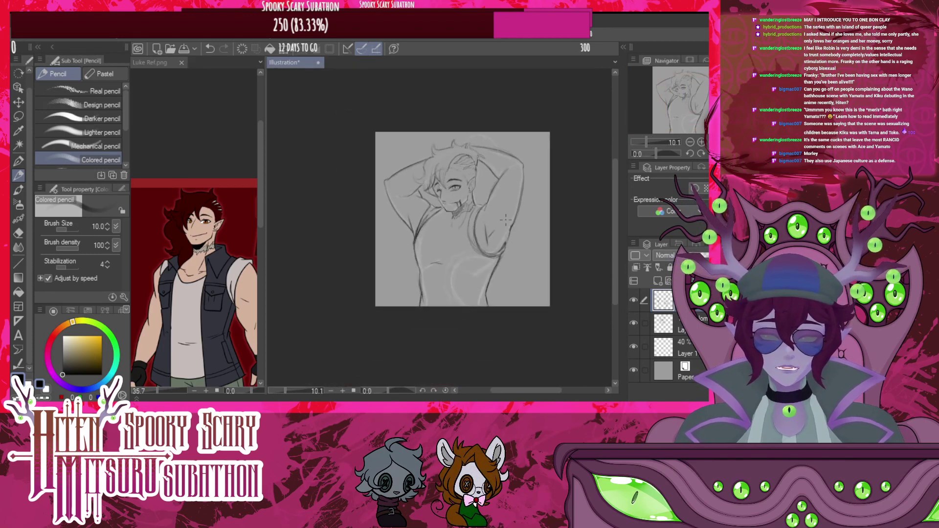
{"action": "scroll", "coordinate": [522, 193], "scroll_direction": "up", "scroll_amount": 1}
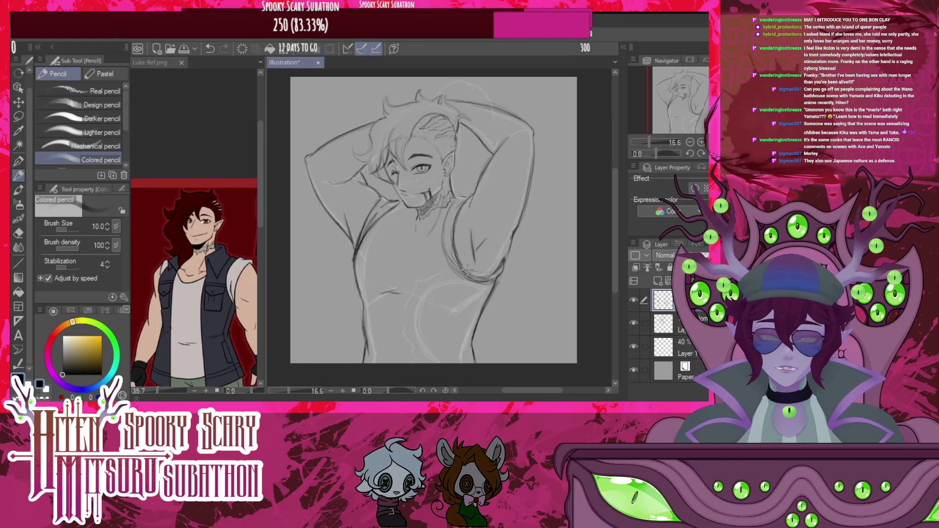
Outline the rounded mass of hair above the head behind the near forearm, and draw loose strands falling behind the pointed ear
{"action": "scroll", "coordinate": [481, 84], "scroll_direction": "up", "scroll_amount": 4}
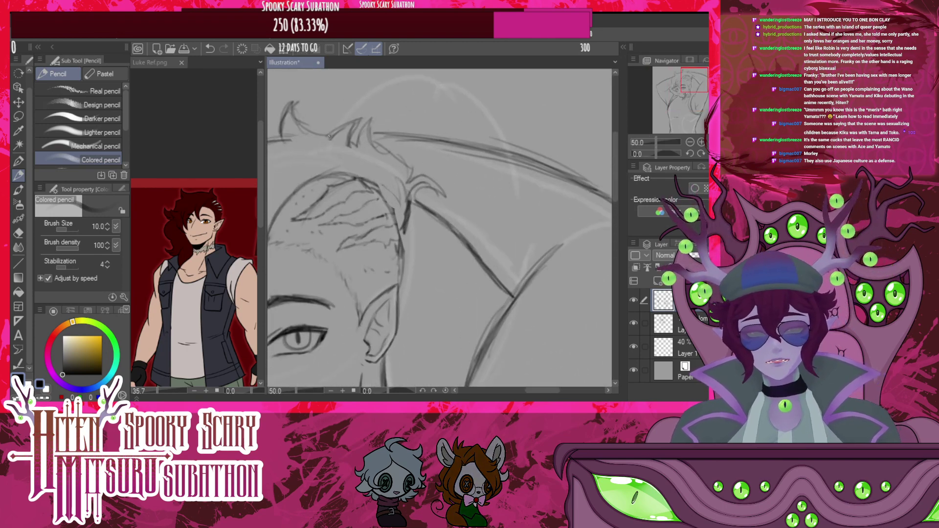
{"action": "mouse_move", "coordinate": [331, 114]}
{"action": "left_mouse_down"}
{"action": "mouse_move", "coordinate": [450, 76]}
{"action": "mouse_move", "coordinate": [446, 102]}
{"action": "mouse_move", "coordinate": [454, 87]}
{"action": "mouse_move", "coordinate": [453, 100]}
{"action": "mouse_move", "coordinate": [515, 124]}
{"action": "mouse_move", "coordinate": [511, 116]}
{"action": "mouse_move", "coordinate": [520, 150]}
{"action": "left_mouse_up"}
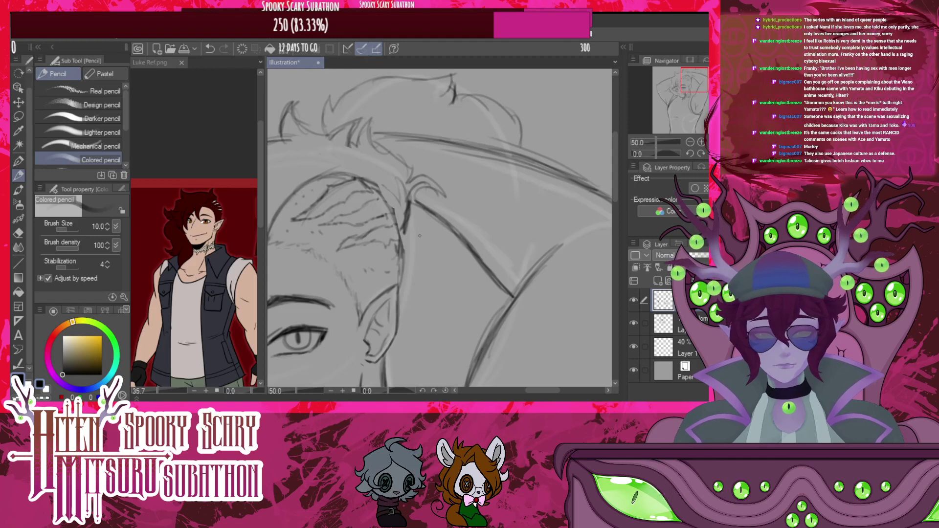
{"action": "mouse_move", "coordinate": [403, 252]}
{"action": "left_mouse_down"}
{"action": "mouse_move", "coordinate": [413, 279]}
{"action": "mouse_move", "coordinate": [446, 285]}
{"action": "mouse_move", "coordinate": [412, 318]}
{"action": "mouse_move", "coordinate": [441, 321]}
{"action": "mouse_move", "coordinate": [432, 355]}
{"action": "mouse_move", "coordinate": [452, 371]}
{"action": "mouse_move", "coordinate": [466, 367]}
{"action": "mouse_move", "coordinate": [456, 370]}
{"action": "left_mouse_up"}
{"action": "mouse_move", "coordinate": [446, 321]}
{"action": "left_mouse_down"}
{"action": "mouse_move", "coordinate": [437, 353]}
{"action": "mouse_move", "coordinate": [445, 361]}
{"action": "left_mouse_up"}
{"action": "left_click_drag", "start_coordinate": [440, 324], "coordinate": [405, 324]}
{"action": "left_click_drag", "start_coordinate": [408, 323], "coordinate": [426, 299]}
{"action": "mouse_move", "coordinate": [518, 149]}
{"action": "left_mouse_down"}
{"action": "mouse_move", "coordinate": [542, 159]}
{"action": "mouse_move", "coordinate": [521, 148]}
{"action": "left_mouse_up"}
{"action": "mouse_move", "coordinate": [482, 95]}
{"action": "left_mouse_down"}
{"action": "mouse_move", "coordinate": [521, 157]}
{"action": "mouse_move", "coordinate": [493, 127]}
{"action": "left_mouse_up"}
{"action": "scroll", "coordinate": [481, 165], "scroll_direction": "down", "scroll_amount": 10}
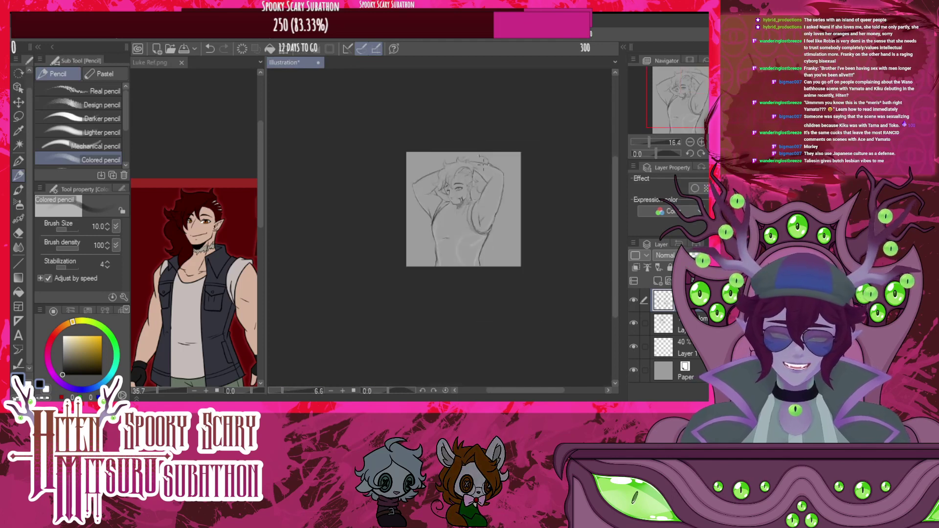
{"action": "scroll", "coordinate": [484, 240], "scroll_direction": "up", "scroll_amount": 2}
{"action": "scroll", "coordinate": [483, 240], "scroll_direction": "up", "scroll_amount": 1}
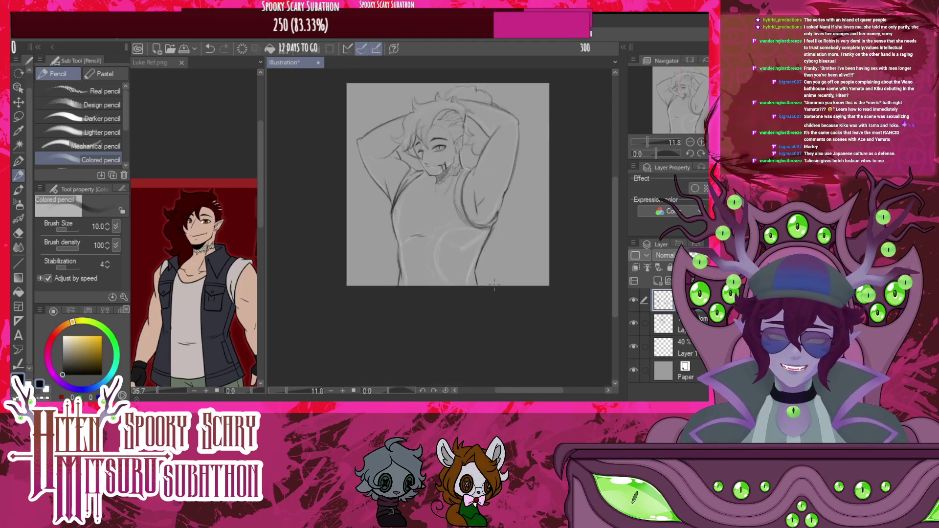
{"action": "scroll", "coordinate": [481, 280], "scroll_direction": "up", "scroll_amount": 3}
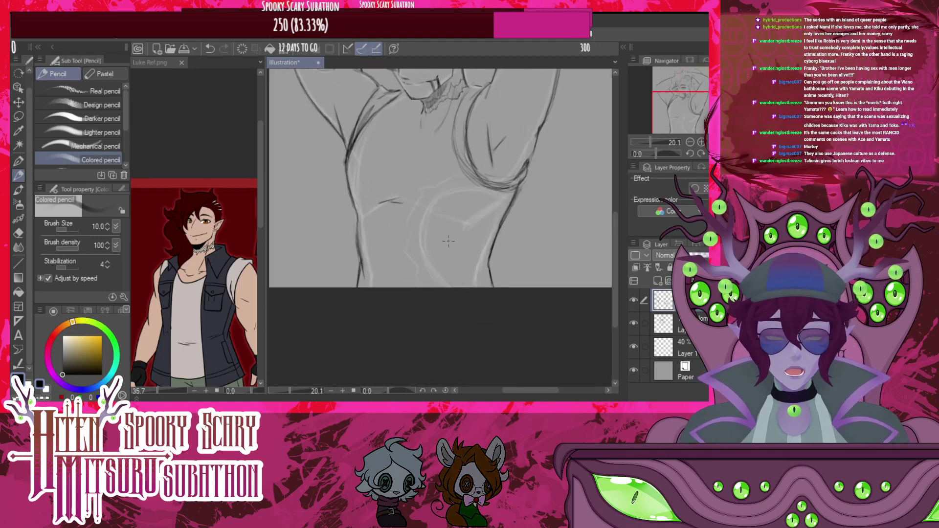
Draw the jagged zigzag outline of the shirt's torn opening, from the near armhole across the chest and down the torso to the canvas edge
{"action": "scroll", "coordinate": [450, 241], "scroll_direction": "down", "scroll_amount": 5}
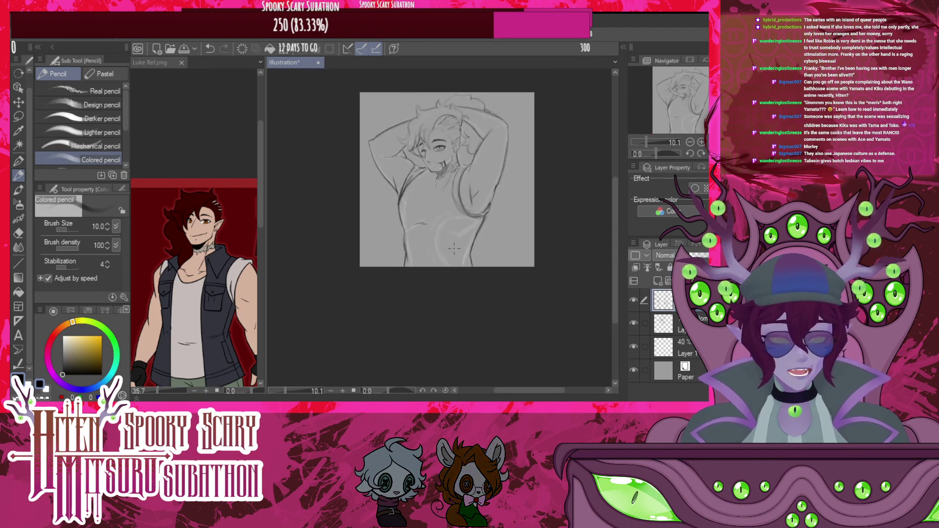
{"action": "scroll", "coordinate": [454, 248], "scroll_direction": "up", "scroll_amount": 2}
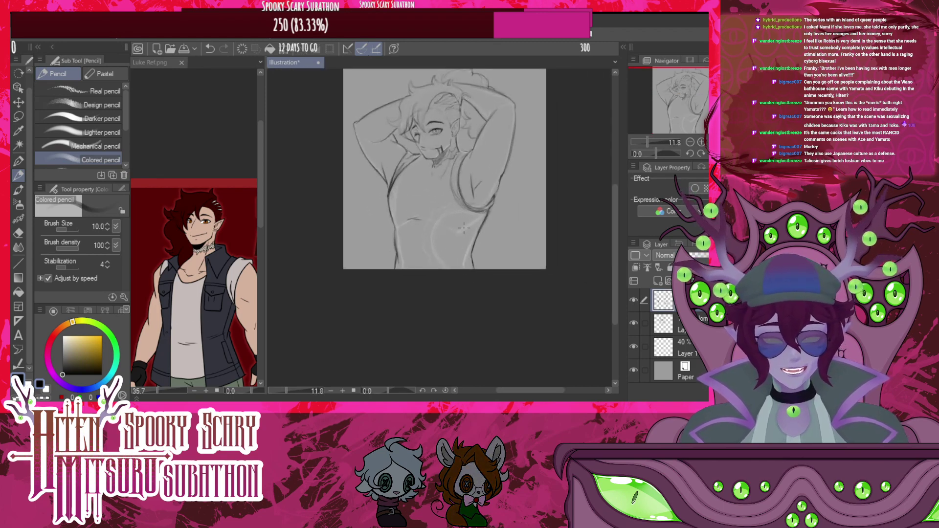
{"action": "scroll", "coordinate": [464, 227], "scroll_direction": "up", "scroll_amount": 4}
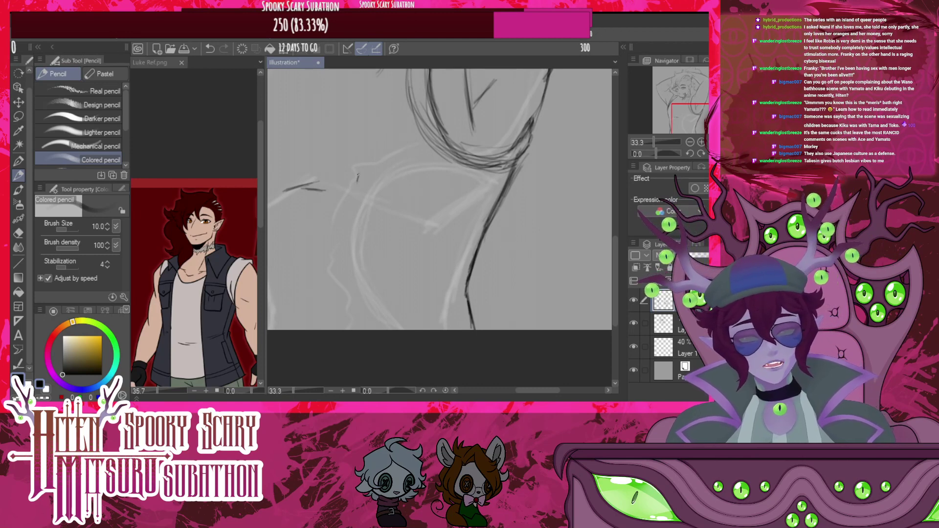
{"action": "left_click_drag", "start_coordinate": [372, 165], "coordinate": [444, 174]}
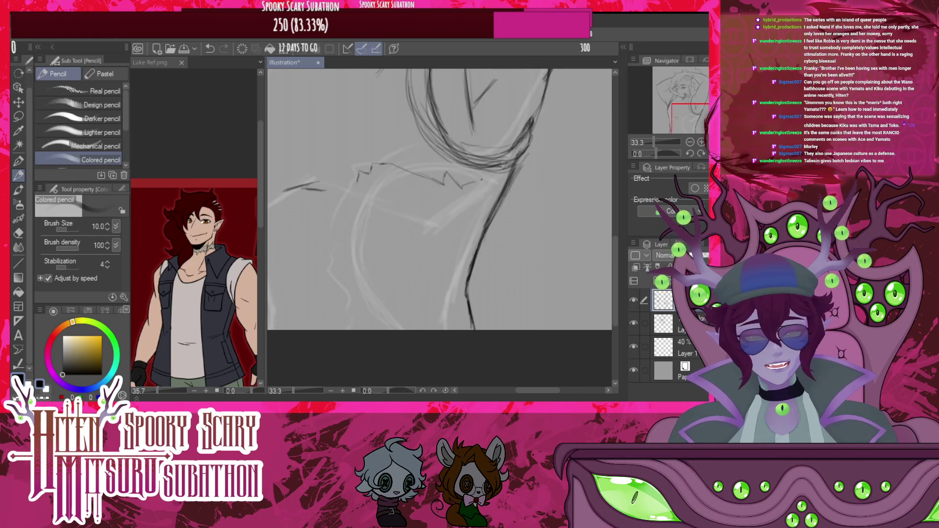
{"action": "mouse_move", "coordinate": [492, 182]}
{"action": "left_mouse_down"}
{"action": "mouse_move", "coordinate": [509, 202]}
{"action": "mouse_move", "coordinate": [511, 179]}
{"action": "mouse_move", "coordinate": [523, 186]}
{"action": "mouse_move", "coordinate": [519, 160]}
{"action": "left_mouse_up"}
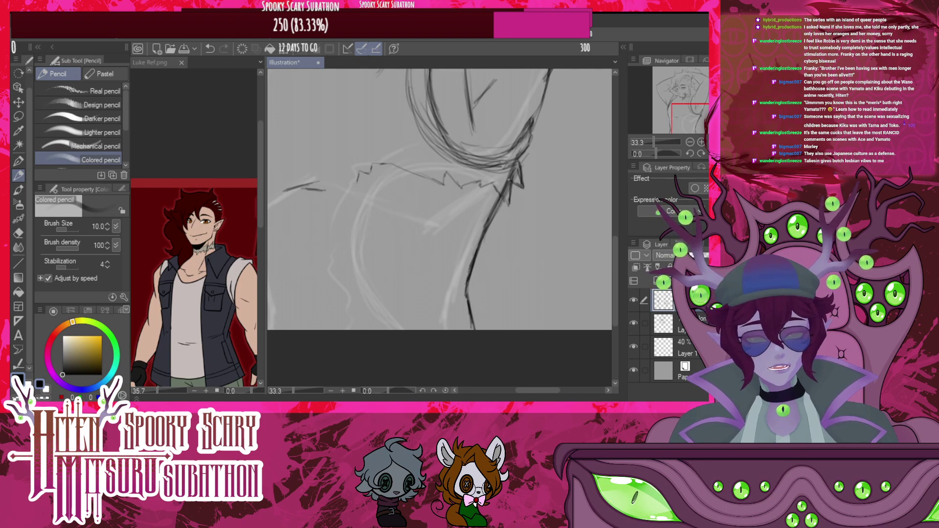
{"action": "left_click_drag", "start_coordinate": [510, 204], "coordinate": [496, 187]}
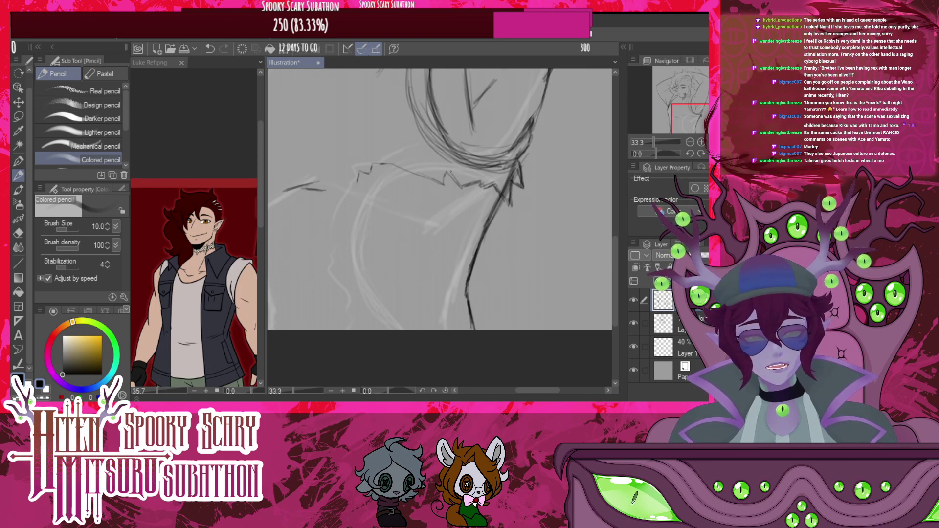
{"action": "left_click_drag", "start_coordinate": [350, 192], "coordinate": [345, 205]}
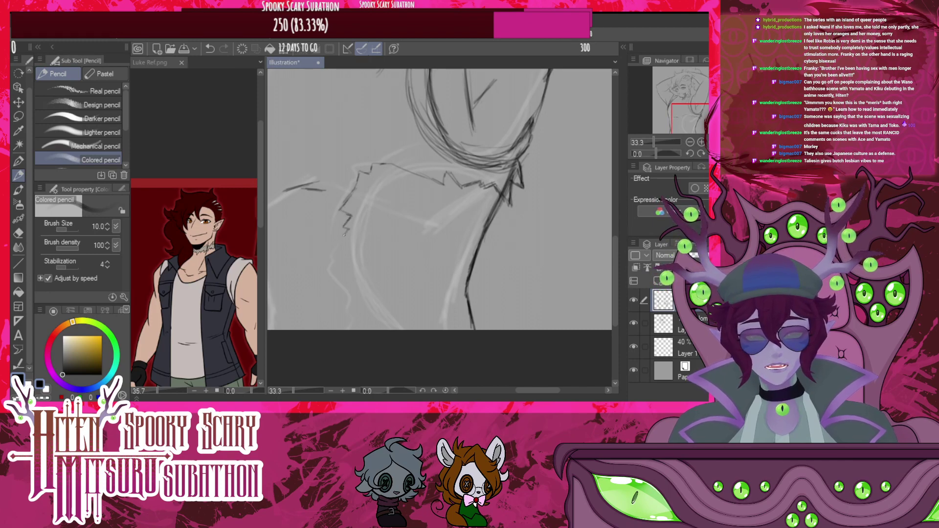
{"action": "left_click_drag", "start_coordinate": [340, 255], "coordinate": [352, 310]}
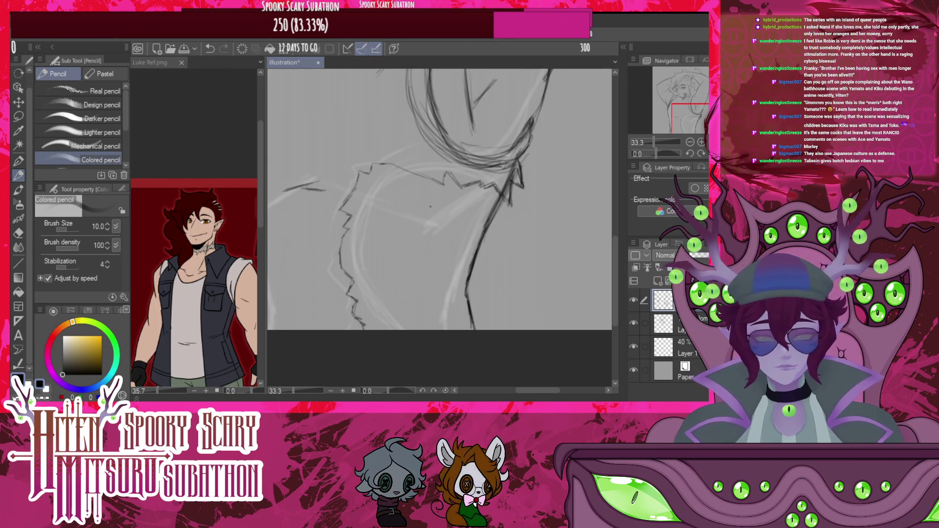
Add a long pointed spike of torn cloth at the tear's upper inner corner, joining it to the zigzag outline
{"action": "scroll", "coordinate": [430, 208], "scroll_direction": "down", "scroll_amount": 5}
{"action": "scroll", "coordinate": [475, 205], "scroll_direction": "up", "scroll_amount": 5}
{"action": "scroll", "coordinate": [475, 205], "scroll_direction": "up", "scroll_amount": 2}
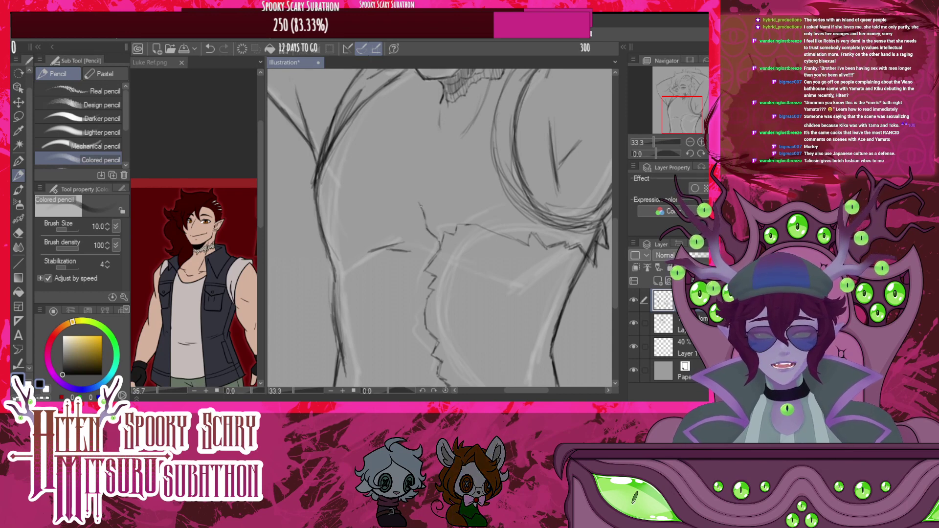
{"action": "left_click_drag", "start_coordinate": [433, 222], "coordinate": [442, 226]}
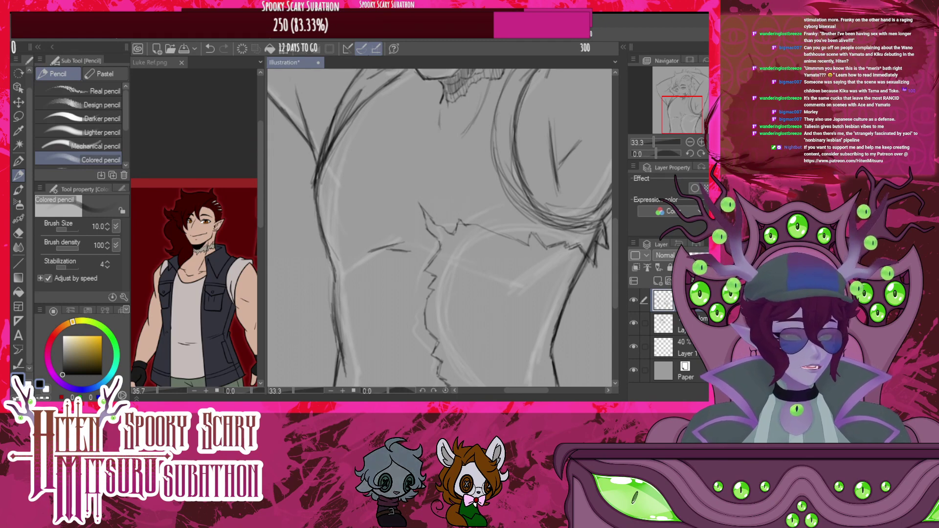
Draw a second jagged edge inside the tear and fill the band between the two edges with short hatching strokes
{"action": "scroll", "coordinate": [451, 259], "scroll_direction": "down", "scroll_amount": 9}
{"action": "scroll", "coordinate": [455, 294], "scroll_direction": "up", "scroll_amount": 11}
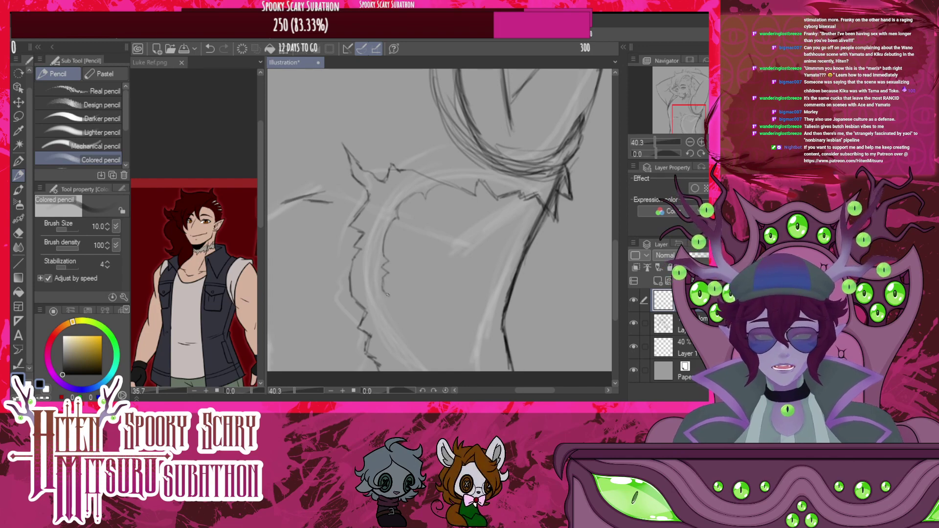
{"action": "mouse_move", "coordinate": [387, 299]}
{"action": "left_mouse_down"}
{"action": "mouse_move", "coordinate": [394, 318]}
{"action": "mouse_move", "coordinate": [425, 332]}
{"action": "mouse_move", "coordinate": [420, 342]}
{"action": "mouse_move", "coordinate": [450, 346]}
{"action": "mouse_move", "coordinate": [443, 338]}
{"action": "mouse_move", "coordinate": [446, 371]}
{"action": "left_mouse_up"}
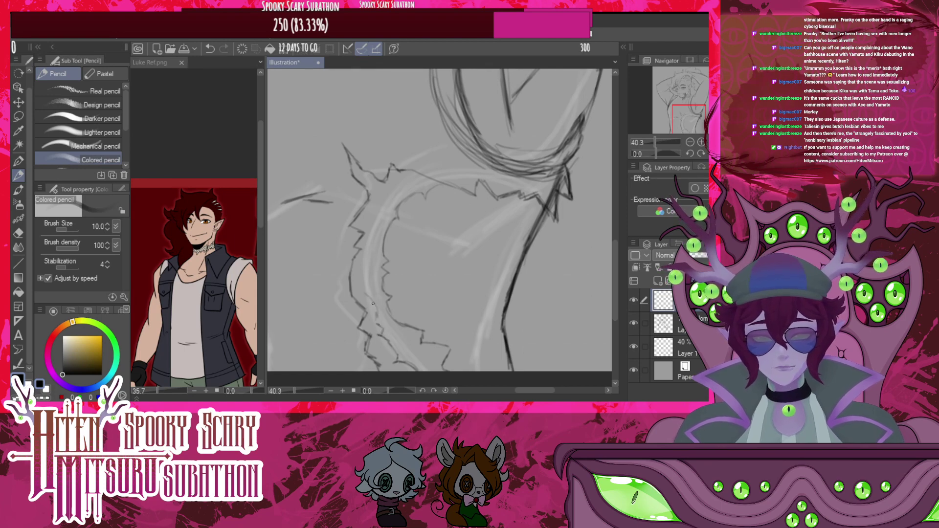
{"action": "left_click_drag", "start_coordinate": [361, 291], "coordinate": [377, 313]}
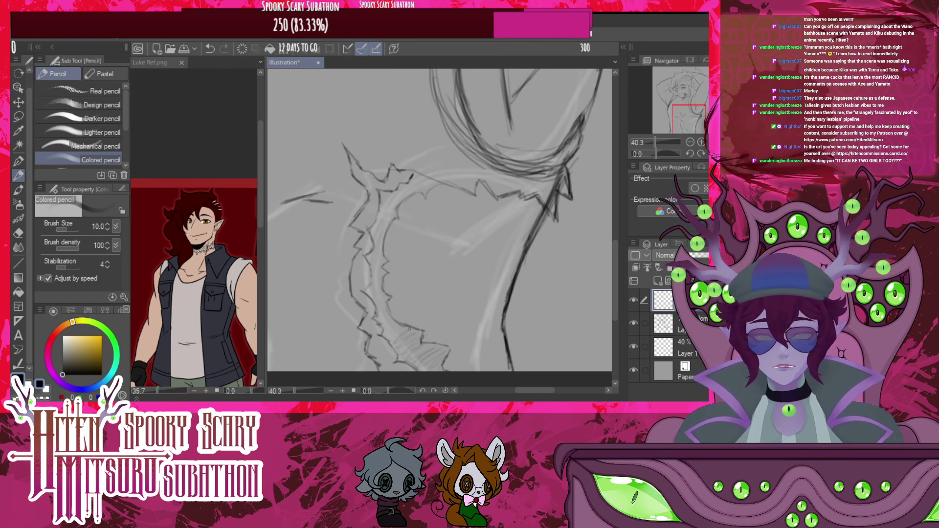
{"action": "mouse_move", "coordinate": [373, 295]}
{"action": "left_mouse_down"}
{"action": "mouse_move", "coordinate": [383, 278]}
{"action": "mouse_move", "coordinate": [375, 278]}
{"action": "mouse_move", "coordinate": [383, 258]}
{"action": "mouse_move", "coordinate": [374, 257]}
{"action": "mouse_move", "coordinate": [388, 236]}
{"action": "mouse_move", "coordinate": [374, 229]}
{"action": "mouse_move", "coordinate": [401, 189]}
{"action": "mouse_move", "coordinate": [430, 183]}
{"action": "left_mouse_up"}
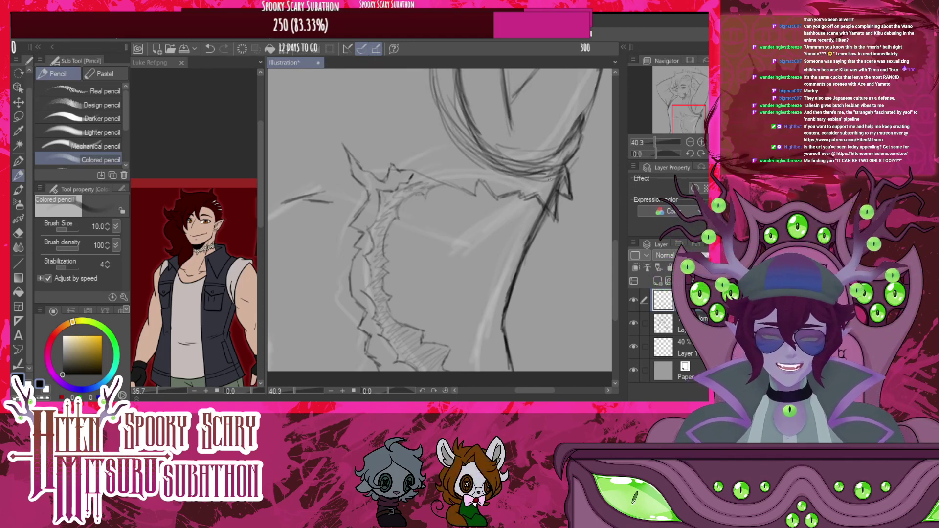
Sketch branching spiky shapes inside the torn opening, reaching inward from the hatched band at its upper and lower parts
{"action": "scroll", "coordinate": [549, 181], "scroll_direction": "down", "scroll_amount": 1}
{"action": "scroll", "coordinate": [549, 181], "scroll_direction": "down", "scroll_amount": 8}
{"action": "scroll", "coordinate": [534, 190], "scroll_direction": "up", "scroll_amount": 9}
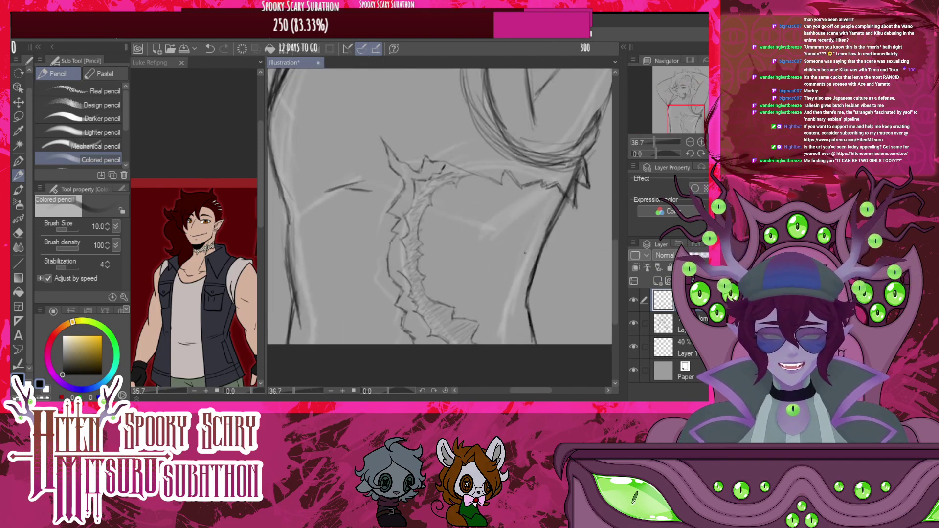
{"action": "left_click_drag", "start_coordinate": [500, 204], "coordinate": [475, 223]}
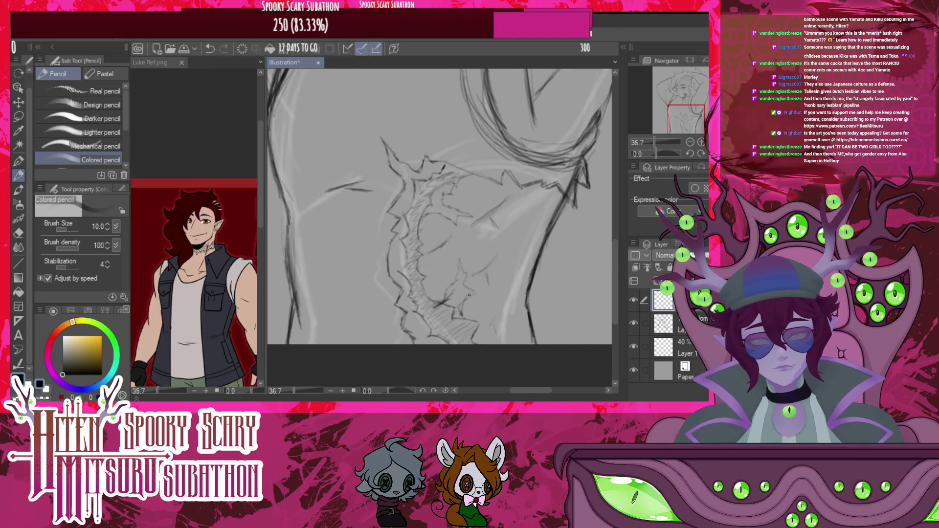
{"action": "left_click_drag", "start_coordinate": [457, 285], "coordinate": [444, 297]}
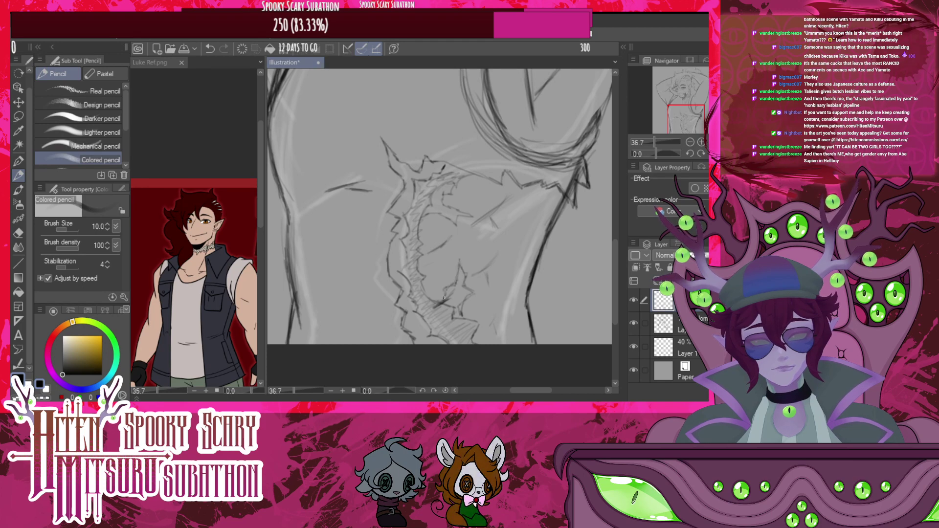
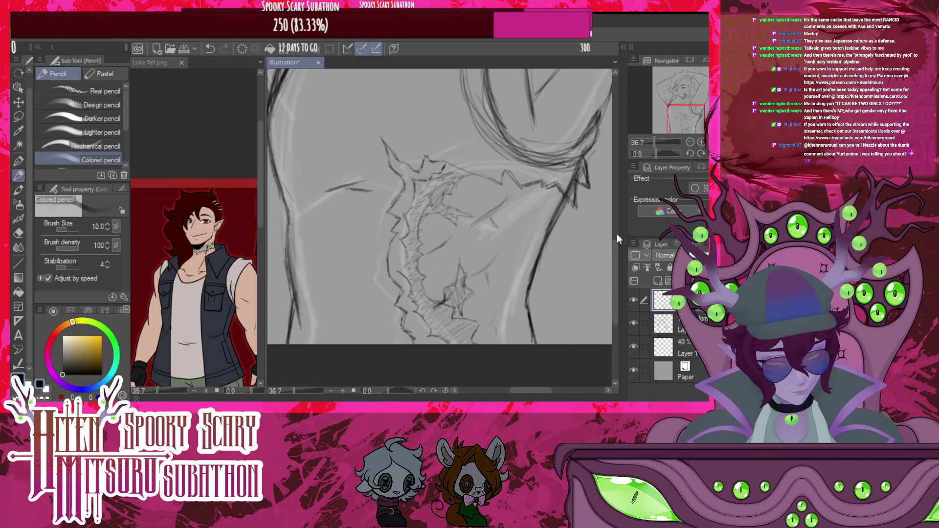
Draw the tank top's scooped neckline as a double curve below the neck, with short collarbone strokes inside it
{"action": "left_click_drag", "start_coordinate": [614, 250], "coordinate": [631, 199]}
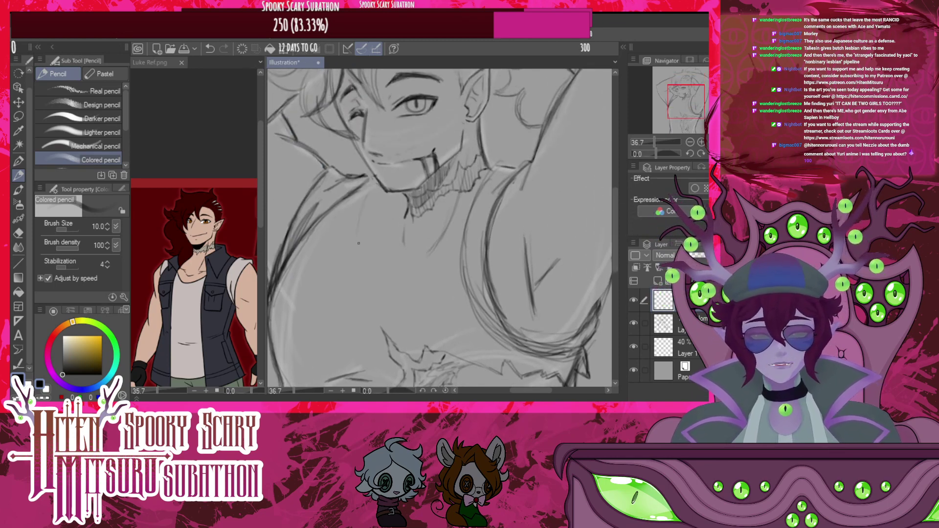
{"action": "left_click_drag", "start_coordinate": [355, 215], "coordinate": [364, 293]}
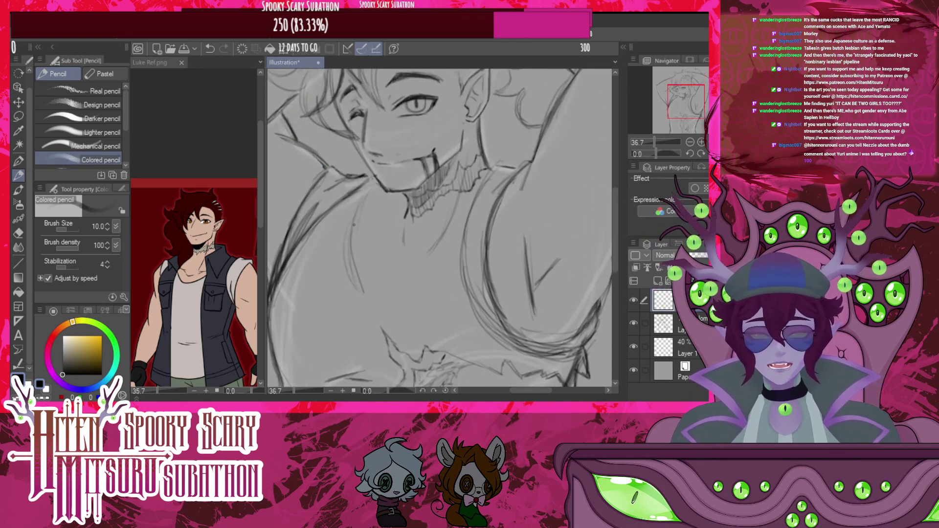
{"action": "mouse_move", "coordinate": [376, 184]}
{"action": "left_mouse_down"}
{"action": "mouse_move", "coordinate": [350, 244]}
{"action": "mouse_move", "coordinate": [355, 280]}
{"action": "mouse_move", "coordinate": [395, 287]}
{"action": "left_mouse_up"}
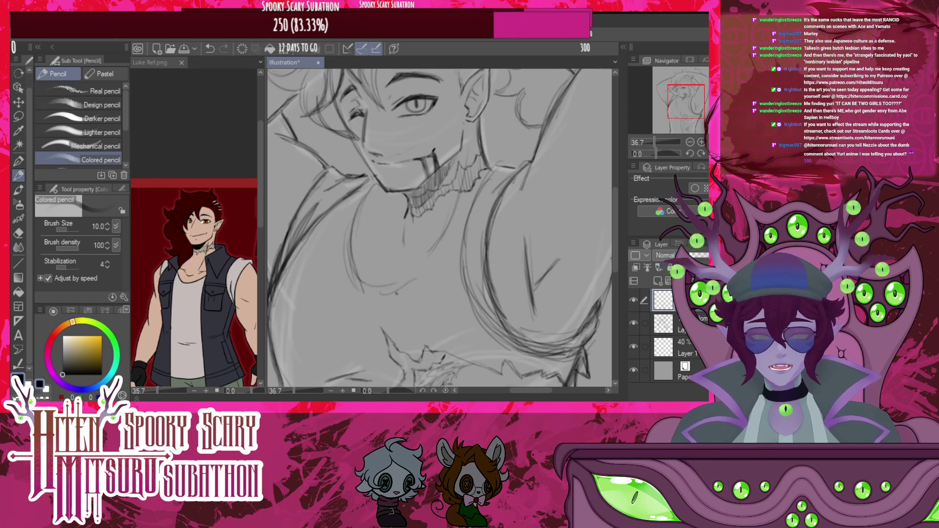
{"action": "left_click_drag", "start_coordinate": [473, 210], "coordinate": [417, 281]}
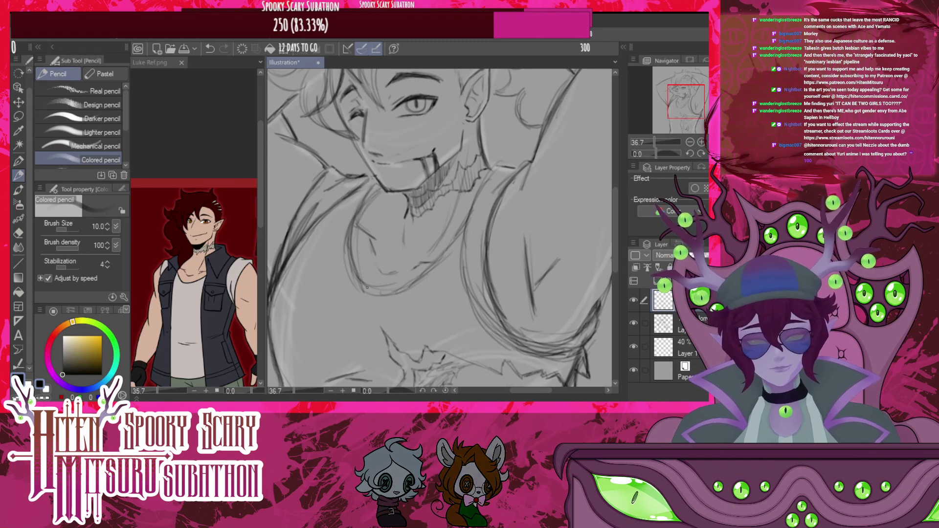
Merge all the sketch layers into a single layer above the paper
{"action": "scroll", "coordinate": [501, 231], "scroll_direction": "down", "scroll_amount": 10}
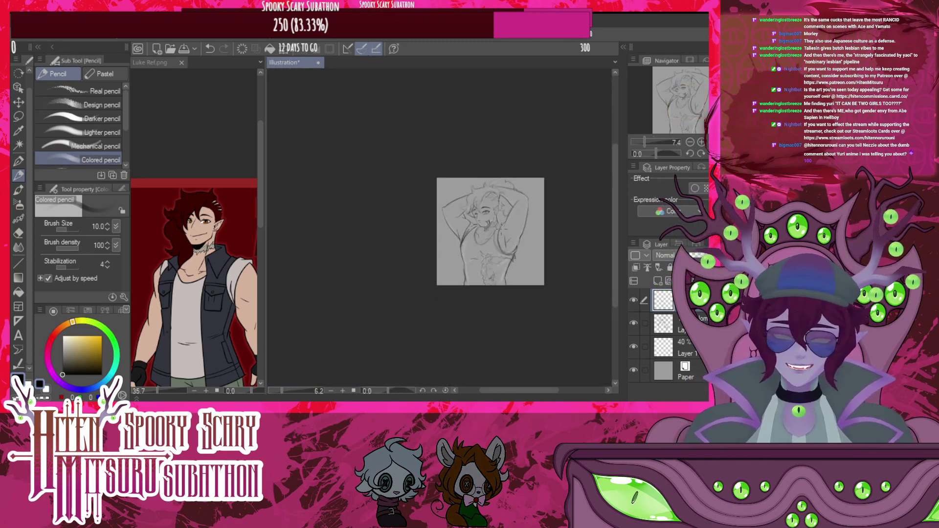
{"action": "scroll", "coordinate": [497, 229], "scroll_direction": "up", "scroll_amount": 4}
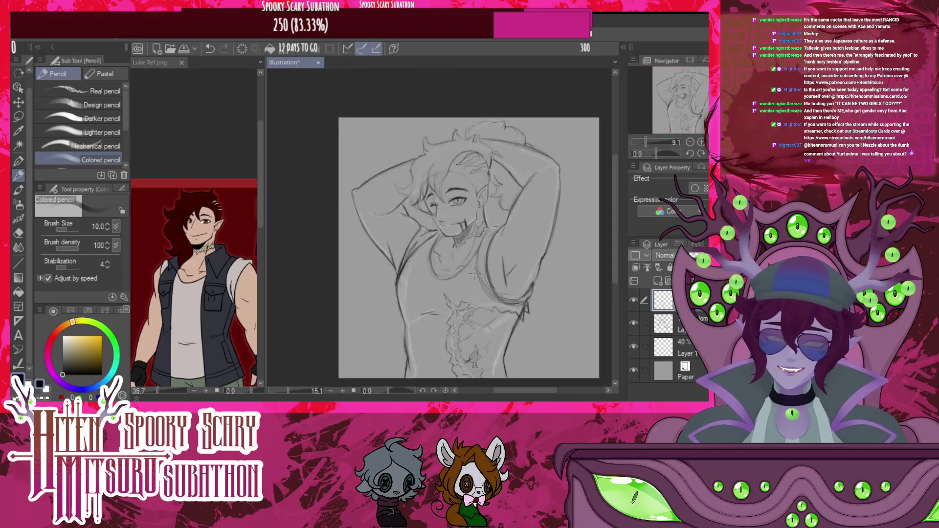
{"action": "scroll", "coordinate": [475, 273], "scroll_direction": "up", "scroll_amount": 1}
{"action": "scroll", "coordinate": [476, 273], "scroll_direction": "down", "scroll_amount": 4}
{"action": "scroll", "coordinate": [488, 287], "scroll_direction": "up", "scroll_amount": 3}
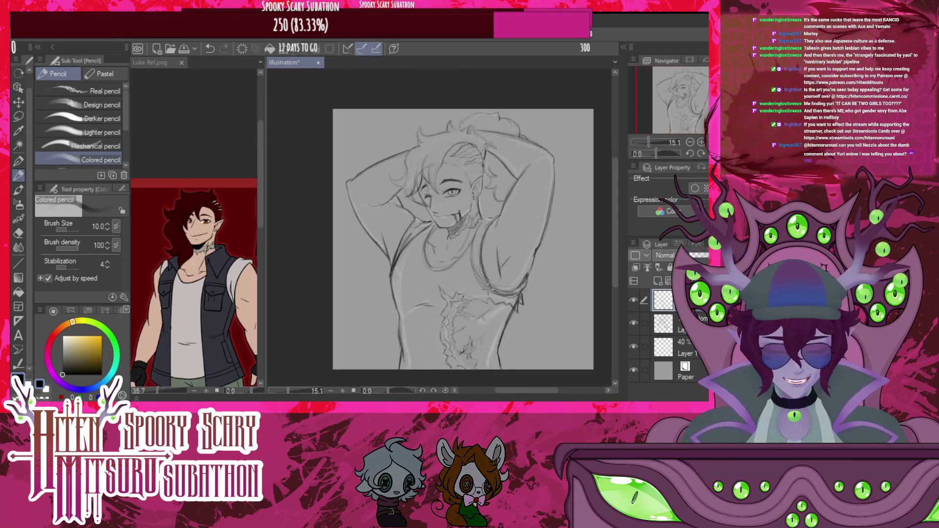
{"action": "left_click", "coordinate": [685, 324]}
{"action": "key", "text": "ctrl+e"}
{"action": "left_click", "coordinate": [669, 268]}
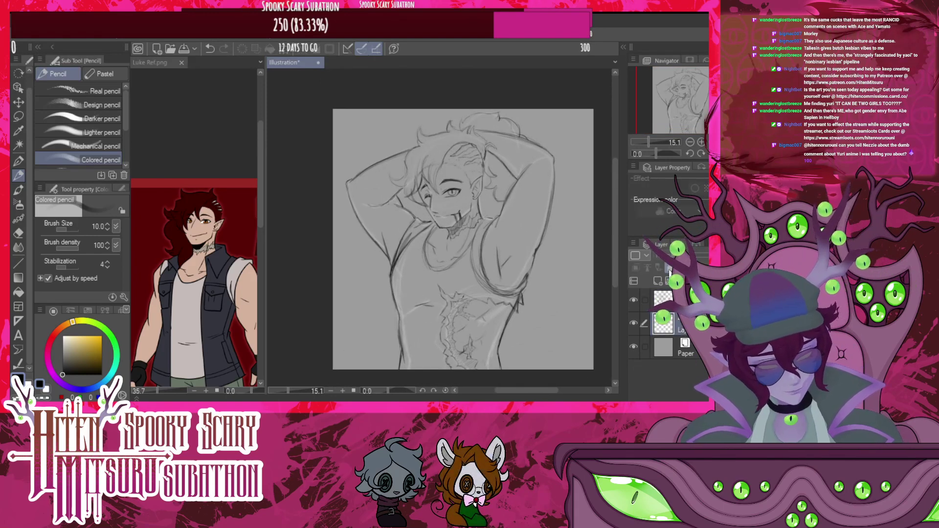
{"action": "left_click", "coordinate": [670, 271]}
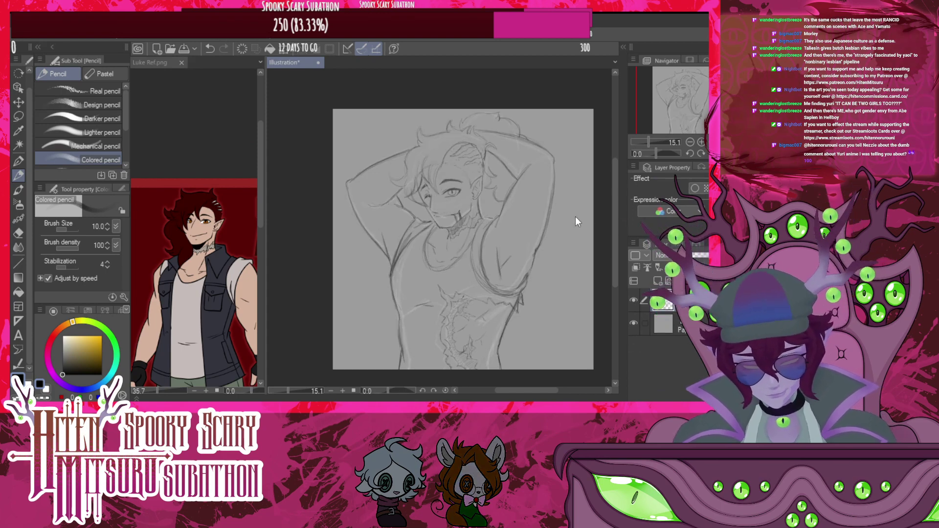
Scale the merged sketch up very slightly from its upper corner and apply the transformation
{"action": "key", "text": "ctrl+t"}
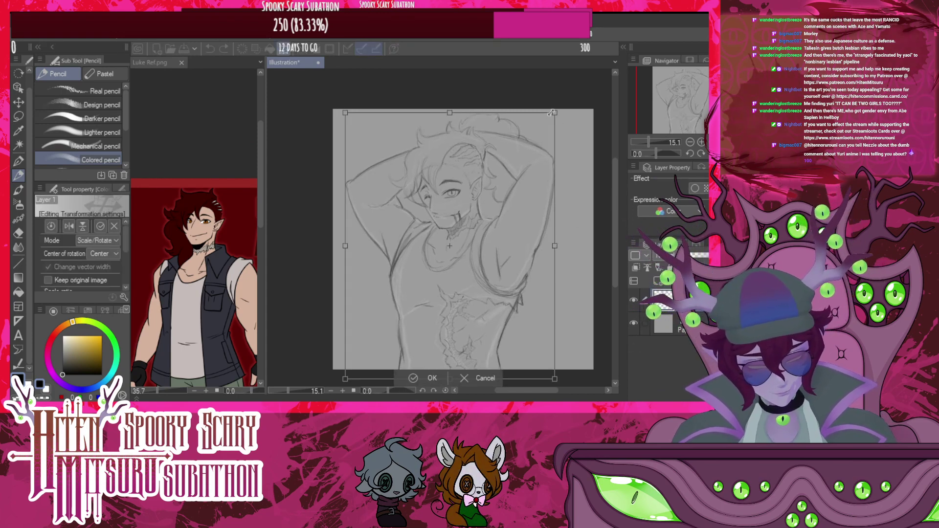
{"action": "left_click_drag", "start_coordinate": [551, 113], "coordinate": [552, 112]}
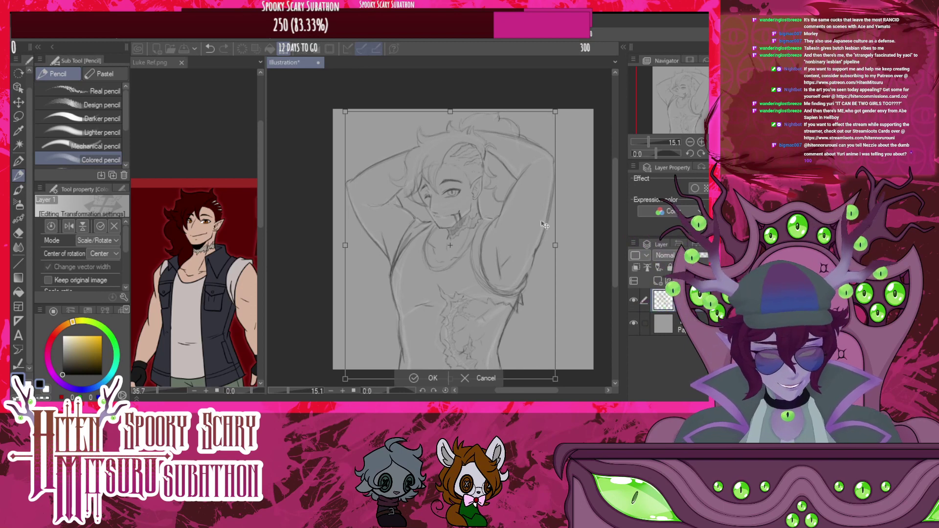
{"action": "left_click", "coordinate": [430, 381]}
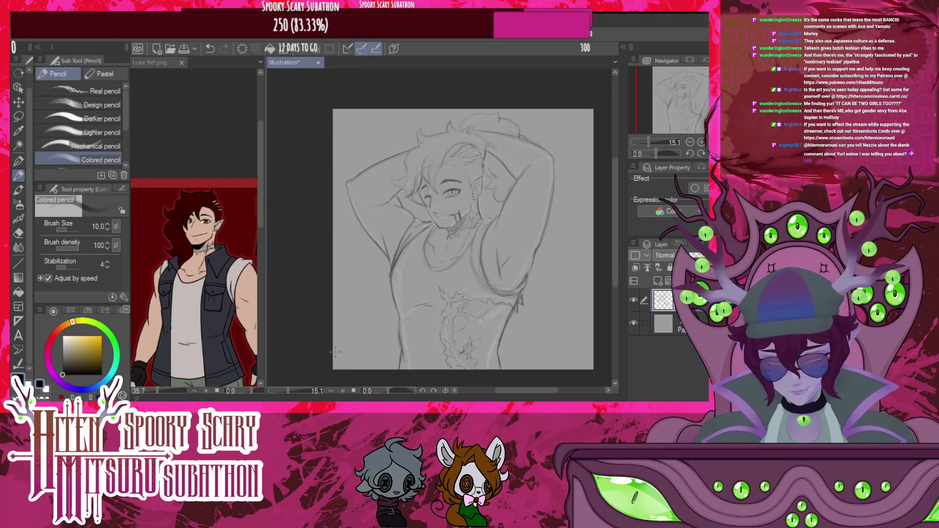
Examine the faded merged sketch, comparing the face and hair close up with the whole figure
{"action": "scroll", "coordinate": [442, 249], "scroll_direction": "up", "scroll_amount": 2}
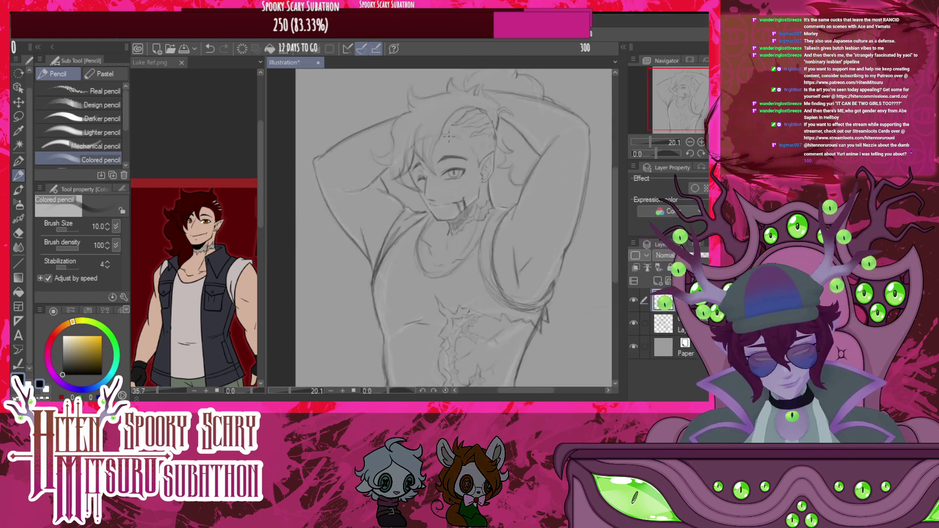
{"action": "scroll", "coordinate": [442, 138], "scroll_direction": "down", "scroll_amount": 3}
{"action": "scroll", "coordinate": [450, 122], "scroll_direction": "up", "scroll_amount": 5}
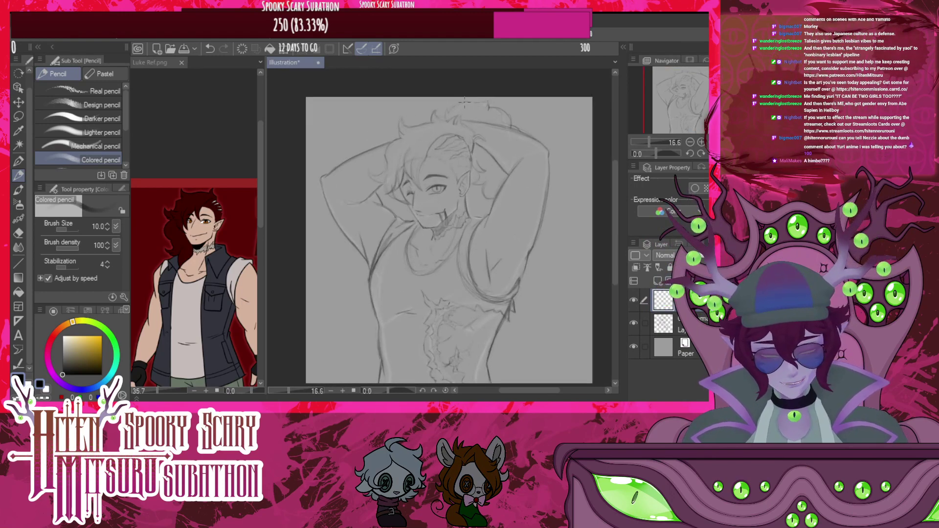
{"action": "scroll", "coordinate": [416, 154], "scroll_direction": "down", "scroll_amount": 2}
{"action": "scroll", "coordinate": [425, 161], "scroll_direction": "up", "scroll_amount": 4}
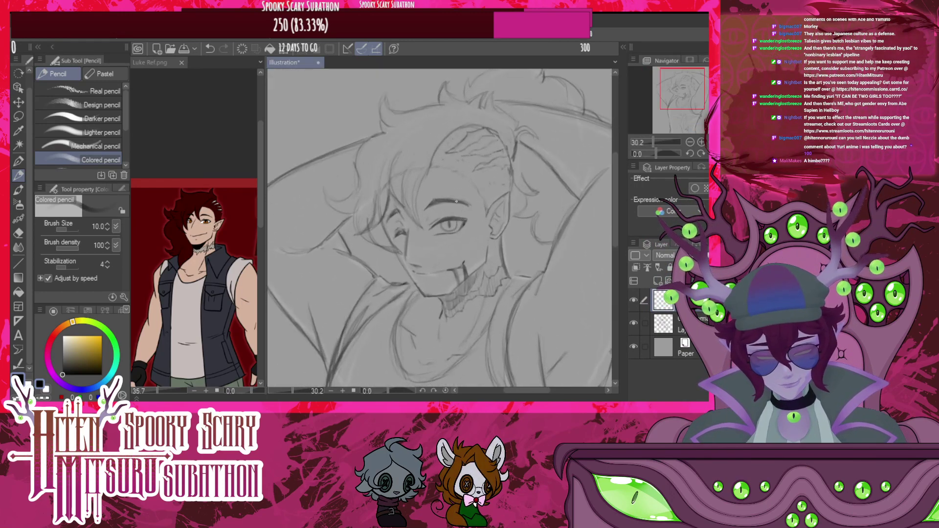
{"action": "scroll", "coordinate": [528, 206], "scroll_direction": "down", "scroll_amount": 5}
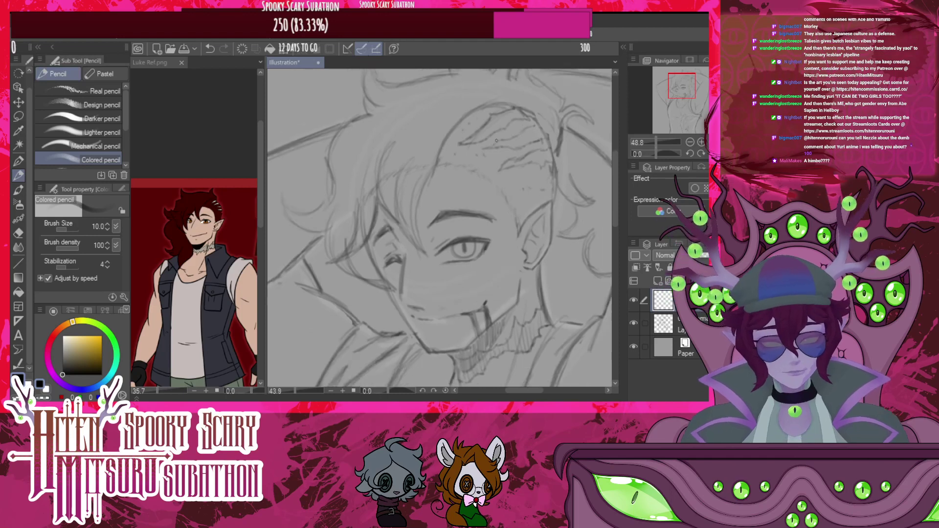
{"action": "scroll", "coordinate": [528, 205], "scroll_direction": "up", "scroll_amount": 1}
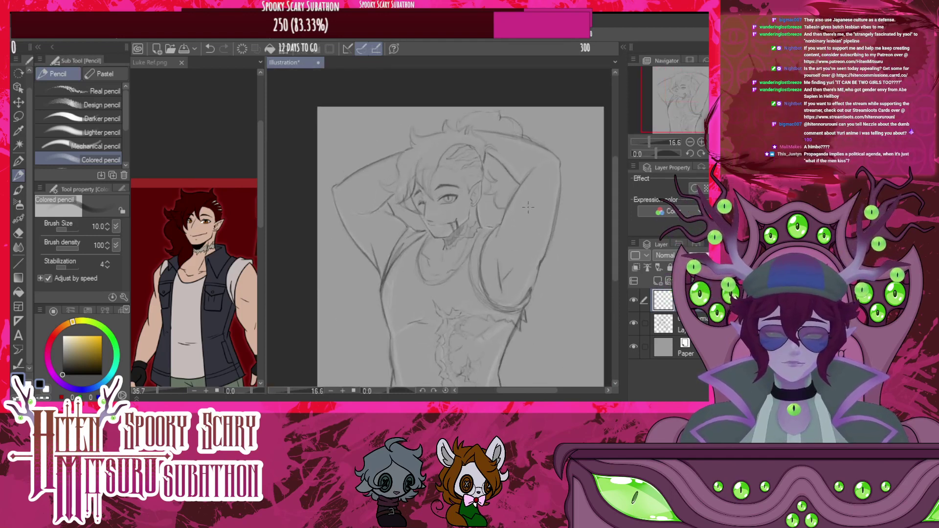
With the G-pen at size 12, ink the scalloped outline of the topmost stripe on the shaved side, adding short hair ticks around it
{"action": "scroll", "coordinate": [517, 212], "scroll_direction": "up", "scroll_amount": 2}
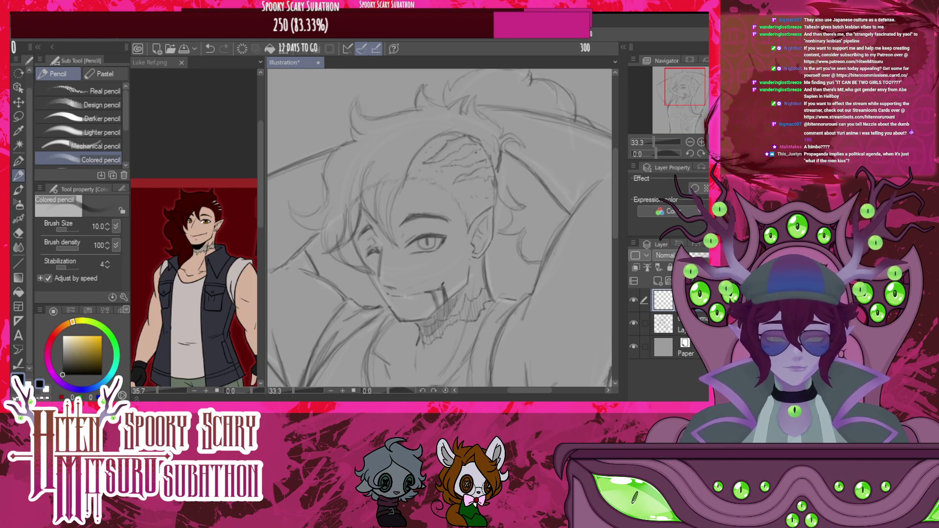
{"action": "scroll", "coordinate": [465, 142], "scroll_direction": "up", "scroll_amount": 4}
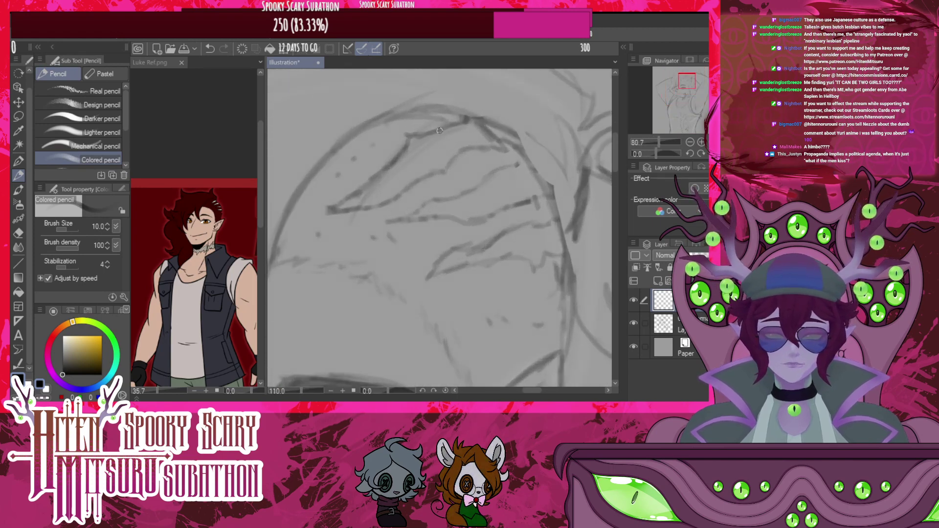
{"action": "key", "text": "p"}
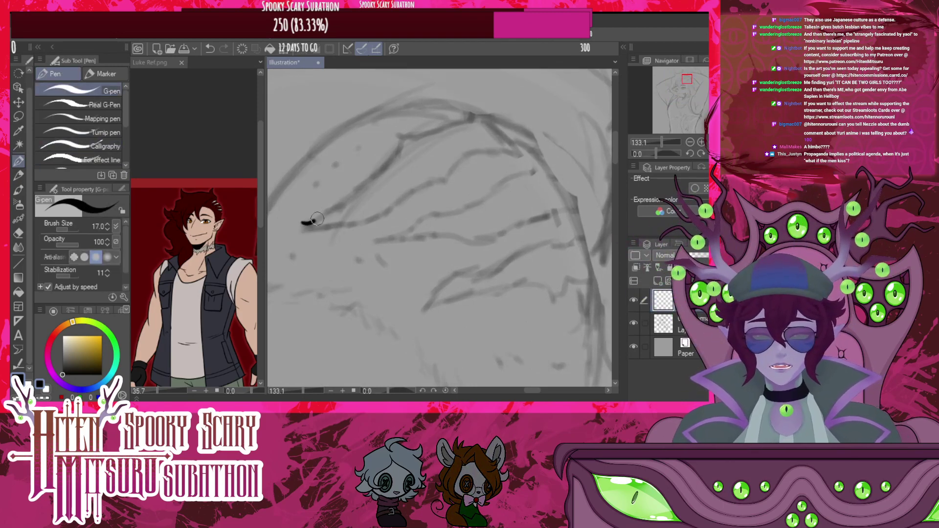
{"action": "left_click_drag", "start_coordinate": [317, 219], "coordinate": [334, 198]}
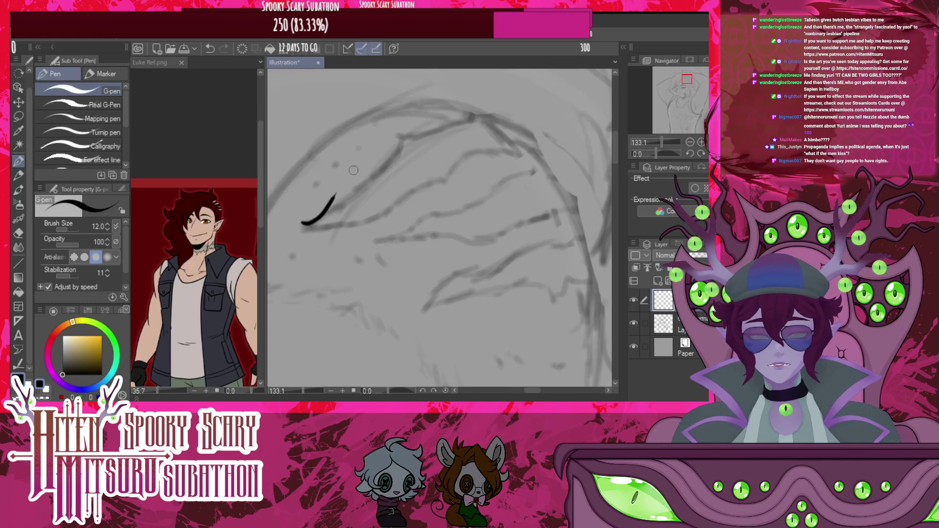
{"action": "key", "text": "ctrl+z"}
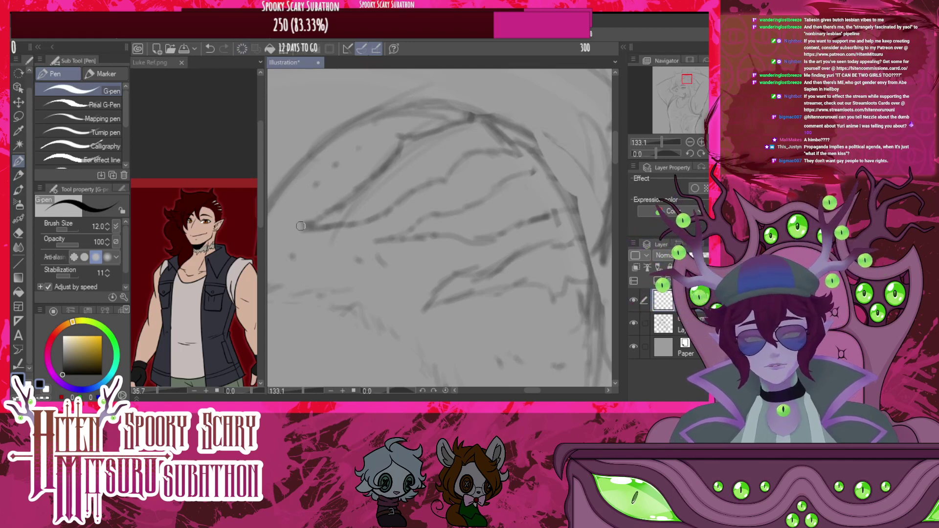
{"action": "left_click_drag", "start_coordinate": [306, 224], "coordinate": [327, 204]}
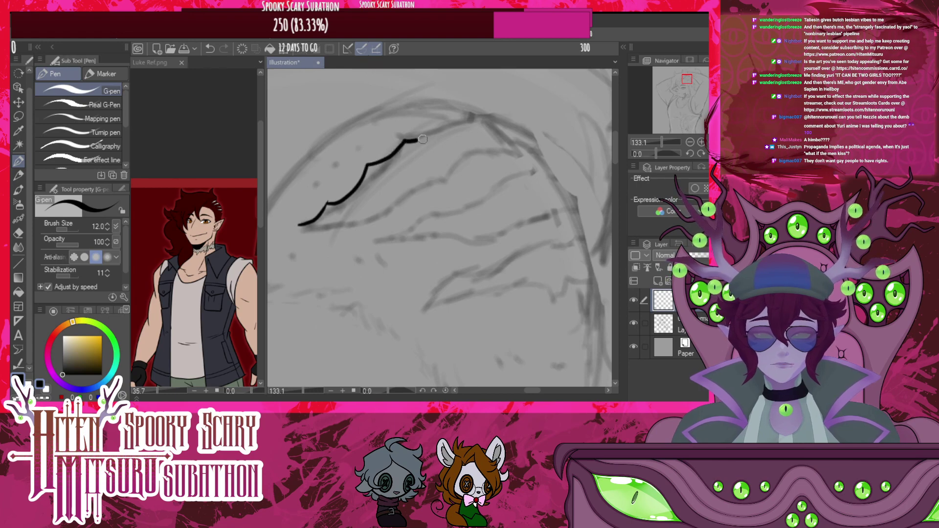
{"action": "left_click_drag", "start_coordinate": [423, 139], "coordinate": [460, 123]}
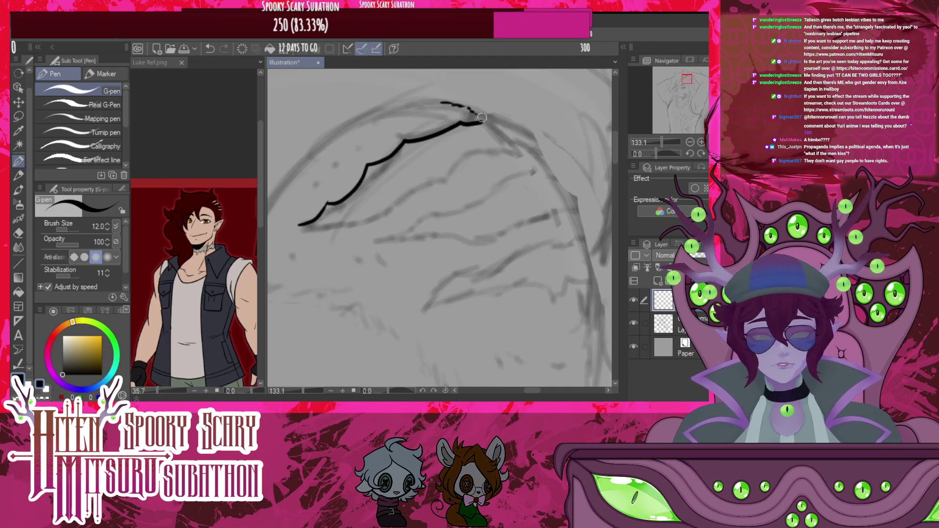
{"action": "left_click_drag", "start_coordinate": [482, 121], "coordinate": [520, 150]}
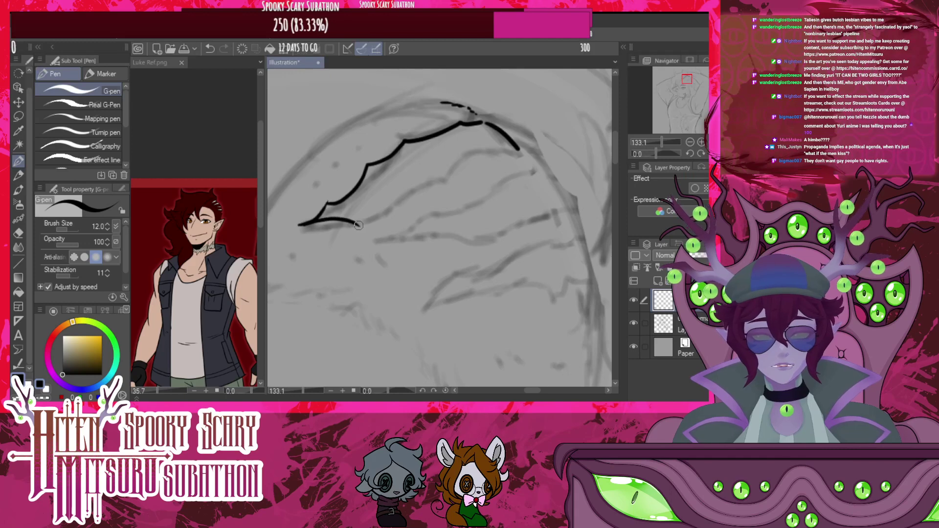
{"action": "mouse_move", "coordinate": [358, 225]}
{"action": "left_mouse_down"}
{"action": "mouse_move", "coordinate": [361, 204]}
{"action": "mouse_move", "coordinate": [380, 187]}
{"action": "mouse_move", "coordinate": [426, 190]}
{"action": "left_mouse_up"}
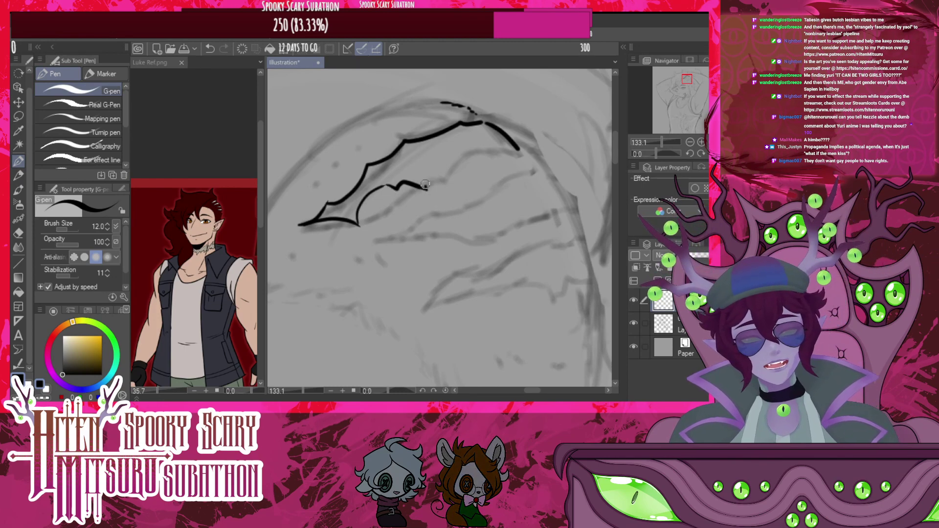
{"action": "mouse_move", "coordinate": [425, 184]}
{"action": "left_mouse_down"}
{"action": "mouse_move", "coordinate": [433, 166]}
{"action": "mouse_move", "coordinate": [462, 157]}
{"action": "left_mouse_up"}
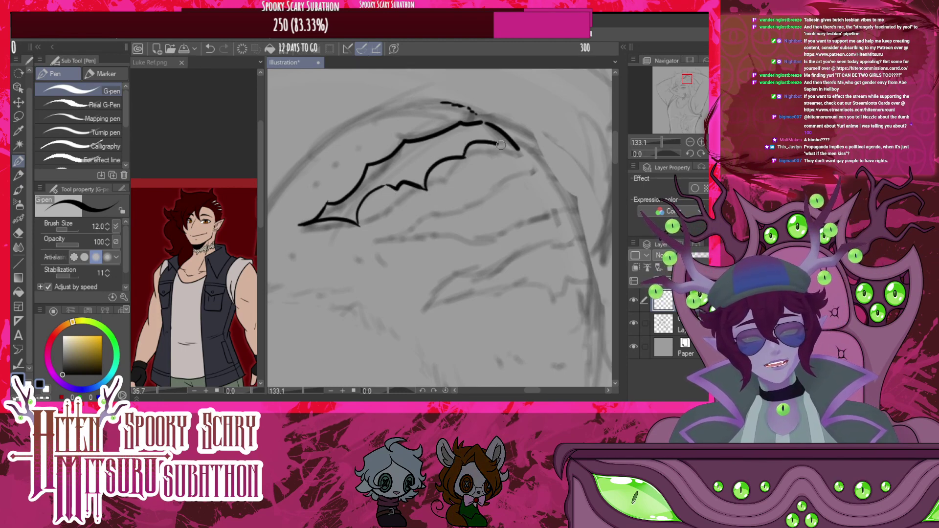
{"action": "left_click_drag", "start_coordinate": [510, 151], "coordinate": [516, 148]}
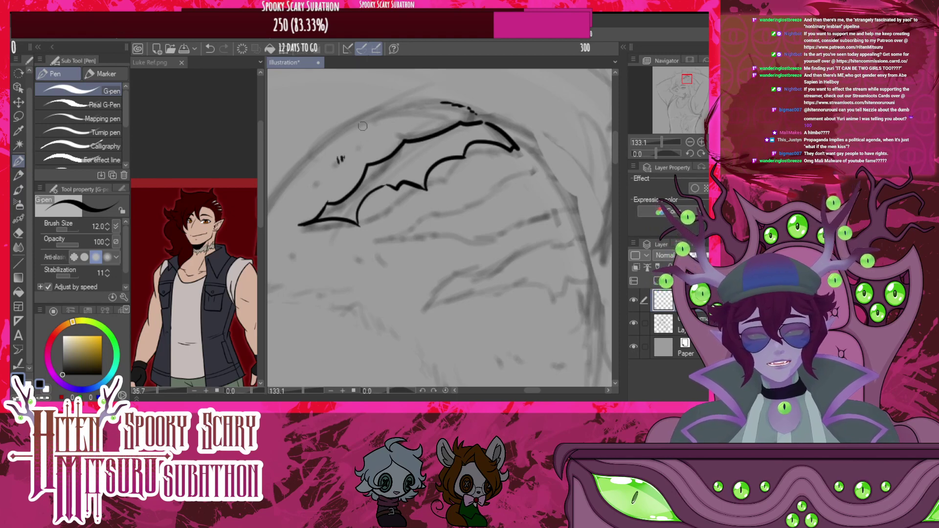
{"action": "left_click_drag", "start_coordinate": [439, 102], "coordinate": [453, 98]}
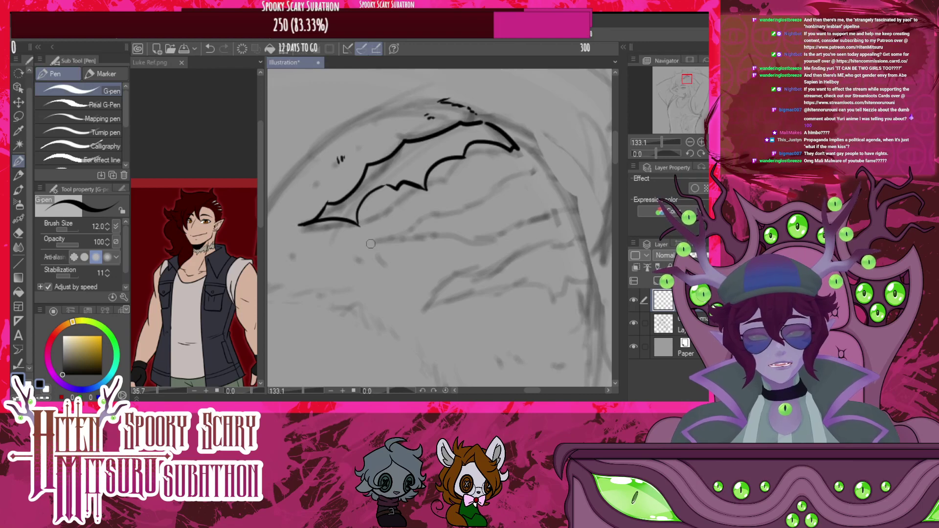
Ink the second scalloped stripe below the first, close its end along the head's edge, and scatter stubble ticks around the stripes
{"action": "left_click_drag", "start_coordinate": [402, 225], "coordinate": [419, 210]}
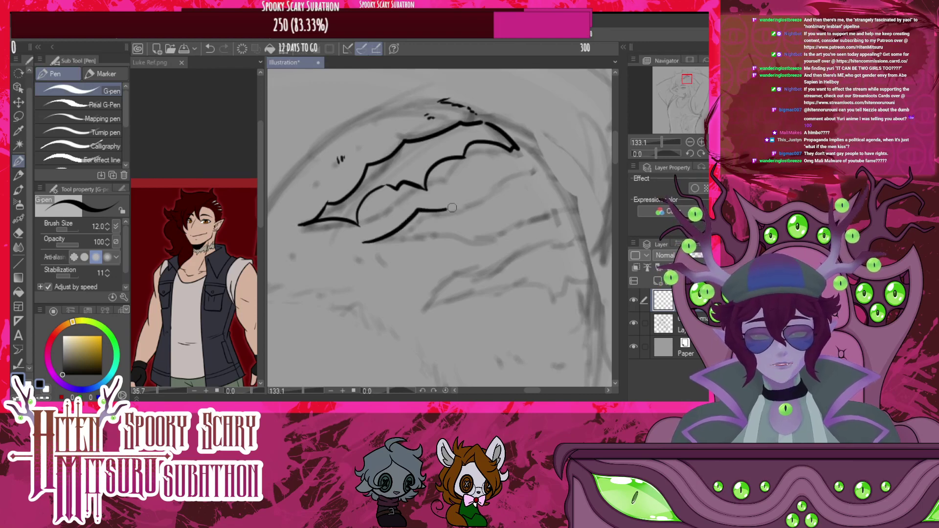
{"action": "left_click_drag", "start_coordinate": [473, 196], "coordinate": [516, 173]}
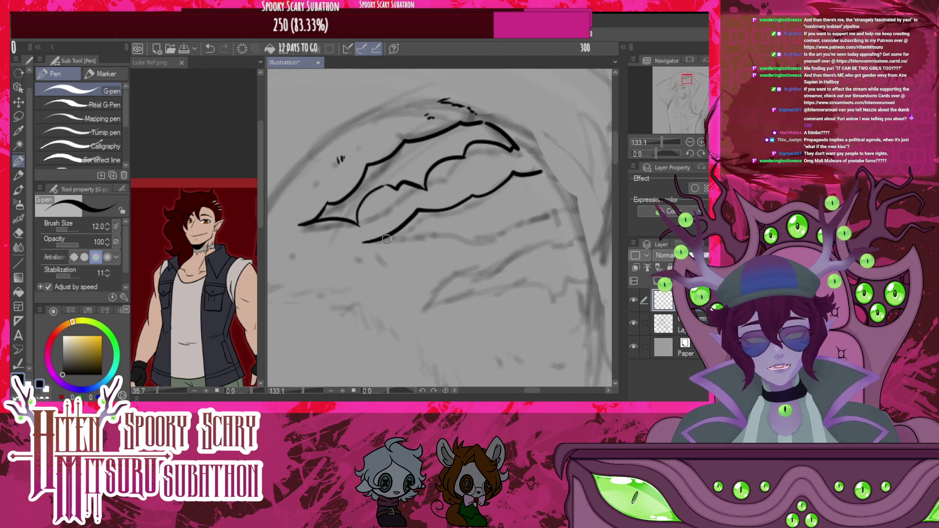
{"action": "left_click_drag", "start_coordinate": [387, 239], "coordinate": [413, 249]}
{"action": "mouse_move", "coordinate": [477, 233]}
{"action": "left_mouse_down"}
{"action": "mouse_move", "coordinate": [505, 219]}
{"action": "mouse_move", "coordinate": [545, 224]}
{"action": "mouse_move", "coordinate": [571, 206]}
{"action": "left_mouse_up"}
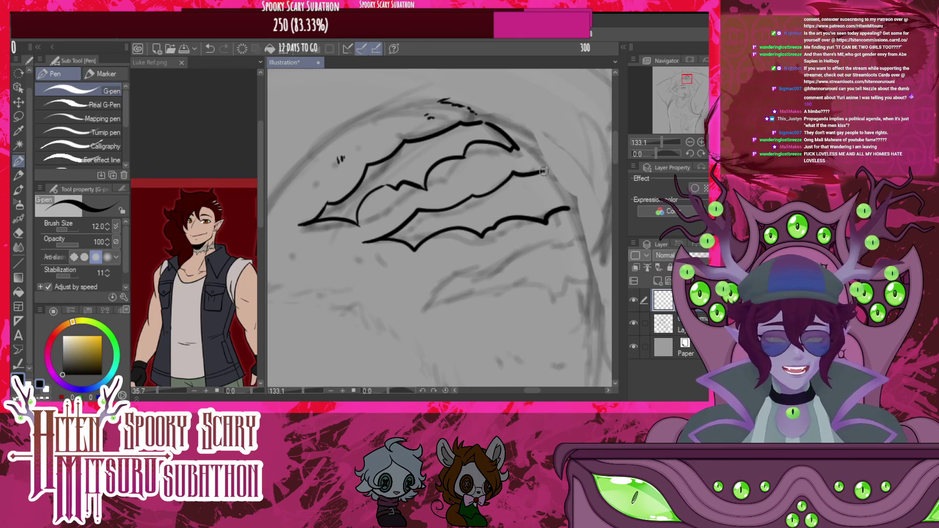
{"action": "left_click_drag", "start_coordinate": [544, 171], "coordinate": [571, 208]}
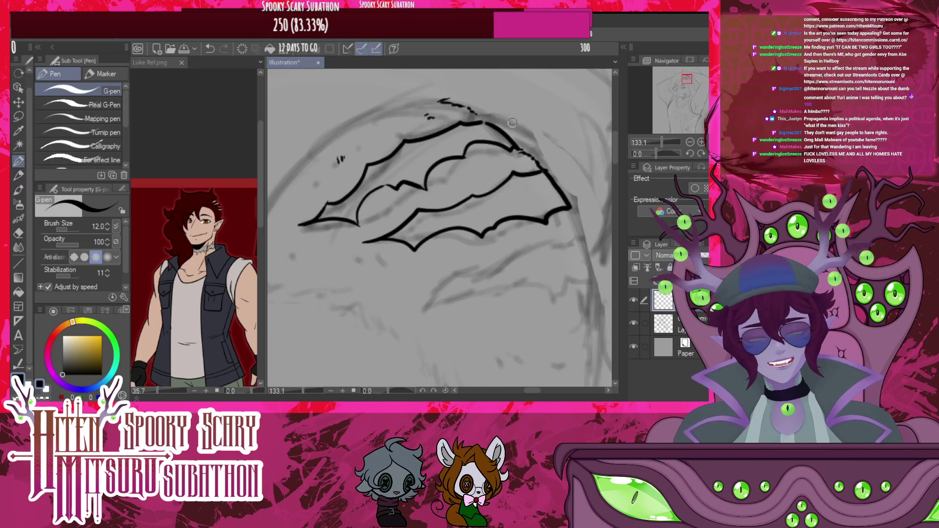
{"action": "left_click_drag", "start_coordinate": [475, 170], "coordinate": [485, 178]}
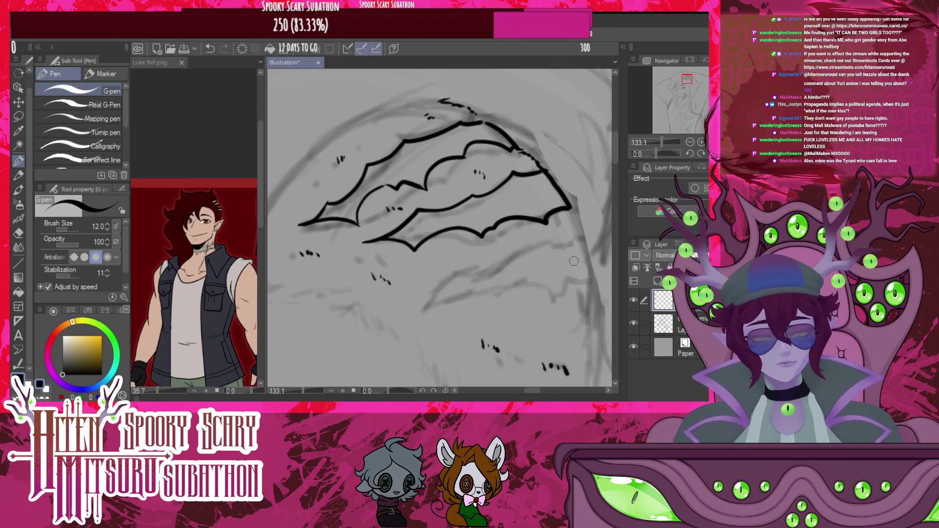
Ink the third, lowest scalloped stripe on the shaved side and join it to the stripe above along the head's edge
{"action": "scroll", "coordinate": [509, 250], "scroll_direction": "down", "scroll_amount": 5}
{"action": "scroll", "coordinate": [513, 255], "scroll_direction": "up", "scroll_amount": 3}
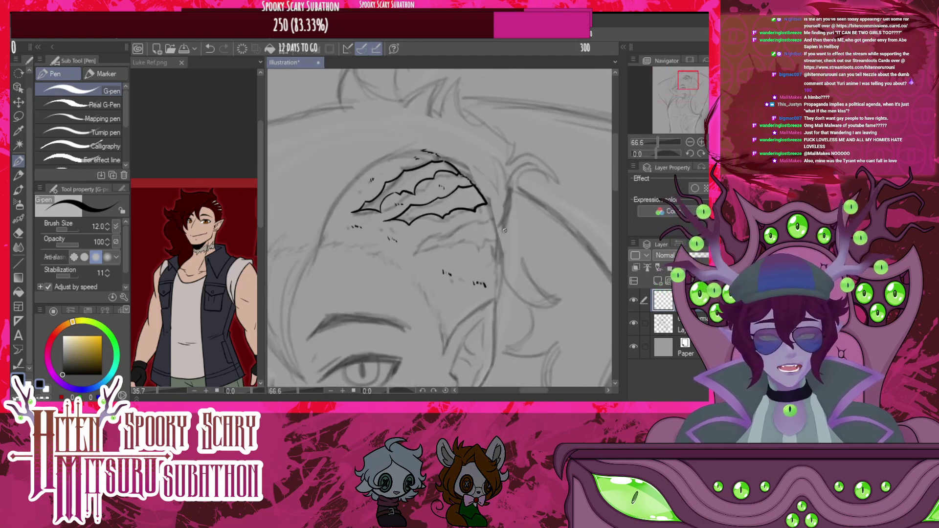
{"action": "scroll", "coordinate": [504, 230], "scroll_direction": "down", "scroll_amount": 2}
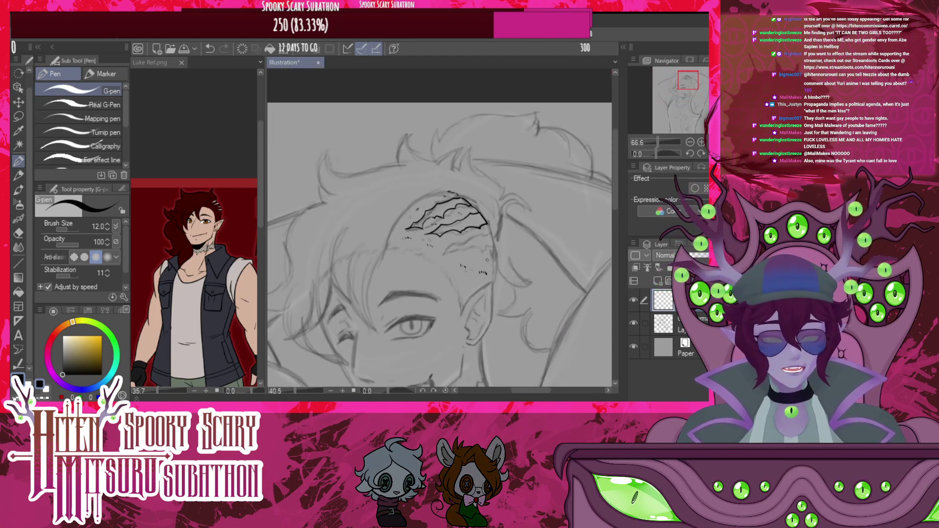
{"action": "scroll", "coordinate": [490, 229], "scroll_direction": "up", "scroll_amount": 3}
{"action": "scroll", "coordinate": [460, 227], "scroll_direction": "up", "scroll_amount": 2}
{"action": "scroll", "coordinate": [460, 227], "scroll_direction": "up", "scroll_amount": 3}
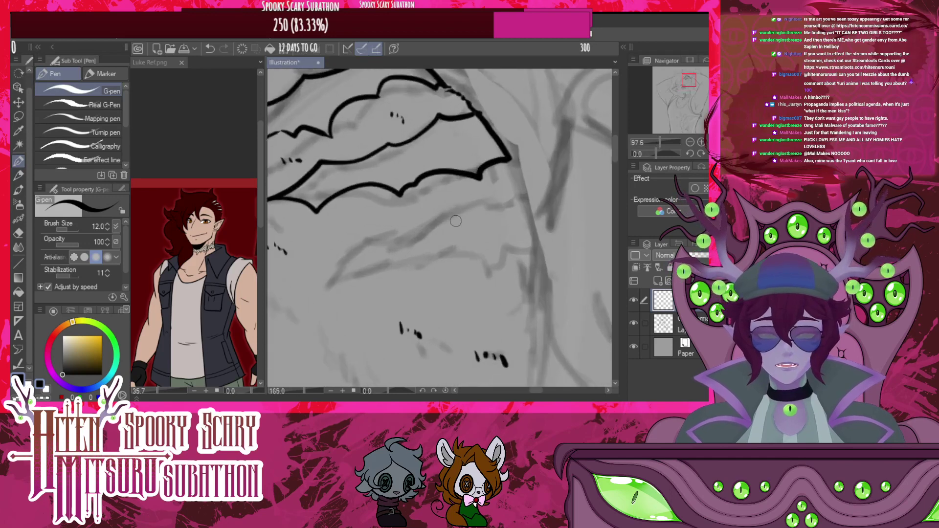
{"action": "mouse_move", "coordinate": [306, 296]}
{"action": "left_mouse_down"}
{"action": "mouse_move", "coordinate": [337, 243]}
{"action": "mouse_move", "coordinate": [366, 246]}
{"action": "mouse_move", "coordinate": [386, 228]}
{"action": "mouse_move", "coordinate": [408, 233]}
{"action": "mouse_move", "coordinate": [457, 191]}
{"action": "mouse_move", "coordinate": [463, 203]}
{"action": "mouse_move", "coordinate": [537, 191]}
{"action": "left_mouse_up"}
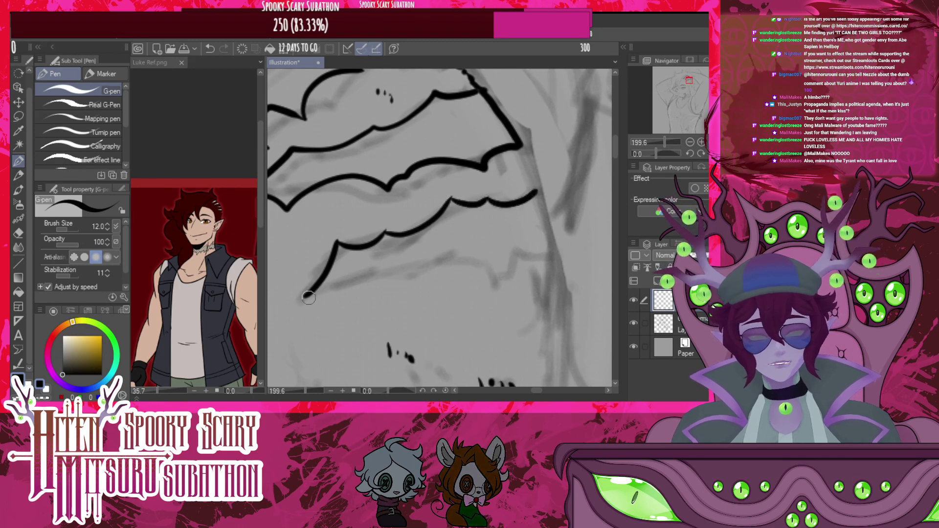
{"action": "mouse_move", "coordinate": [317, 285]}
{"action": "left_mouse_down"}
{"action": "mouse_move", "coordinate": [337, 280]}
{"action": "mouse_move", "coordinate": [394, 291]}
{"action": "mouse_move", "coordinate": [390, 269]}
{"action": "mouse_move", "coordinate": [447, 250]}
{"action": "mouse_move", "coordinate": [503, 276]}
{"action": "mouse_move", "coordinate": [511, 257]}
{"action": "mouse_move", "coordinate": [557, 246]}
{"action": "left_mouse_up"}
{"action": "left_click_drag", "start_coordinate": [537, 192], "coordinate": [557, 246]}
{"action": "left_click_drag", "start_coordinate": [525, 155], "coordinate": [540, 203]}
Ink the pointed ear's outer contour and its inner folds over the sketch
{"action": "scroll", "coordinate": [563, 259], "scroll_direction": "down", "scroll_amount": 8}
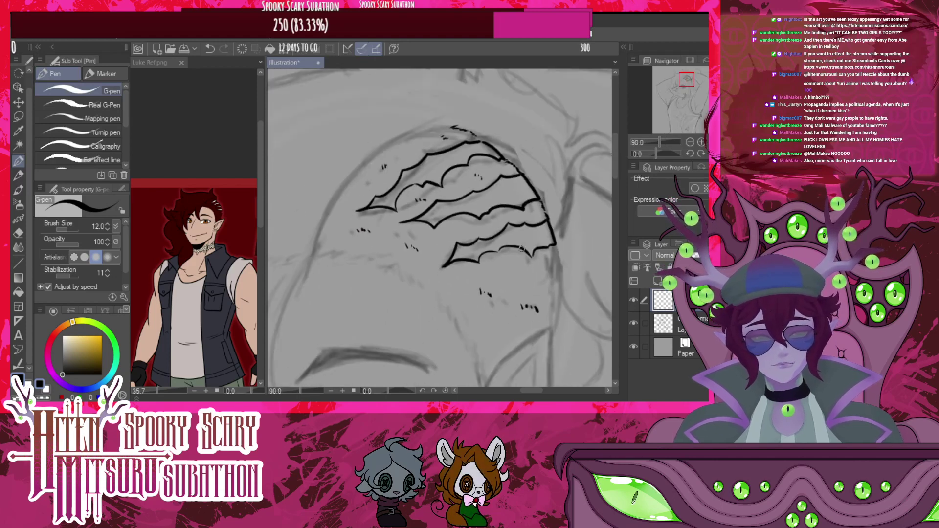
{"action": "scroll", "coordinate": [521, 299], "scroll_direction": "up", "scroll_amount": 2}
{"action": "scroll", "coordinate": [521, 299], "scroll_direction": "up", "scroll_amount": 3}
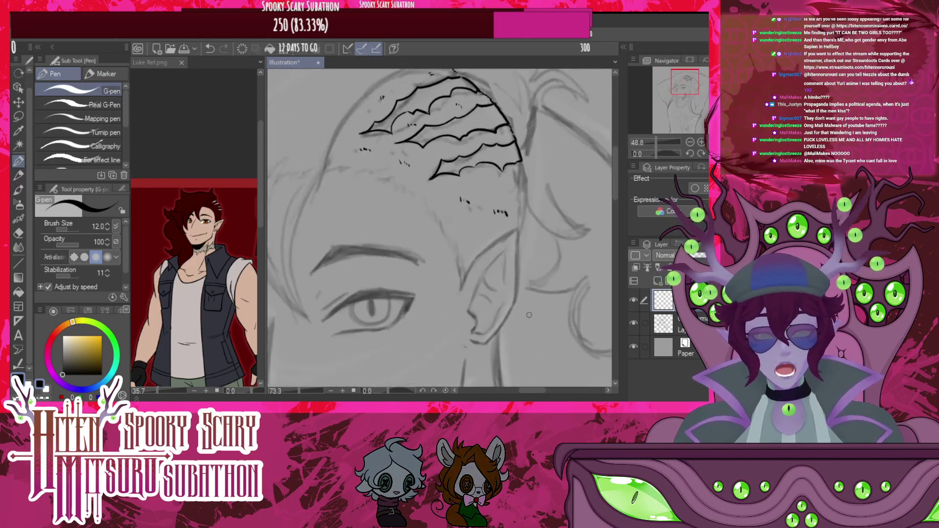
{"action": "scroll", "coordinate": [518, 316], "scroll_direction": "up", "scroll_amount": 4}
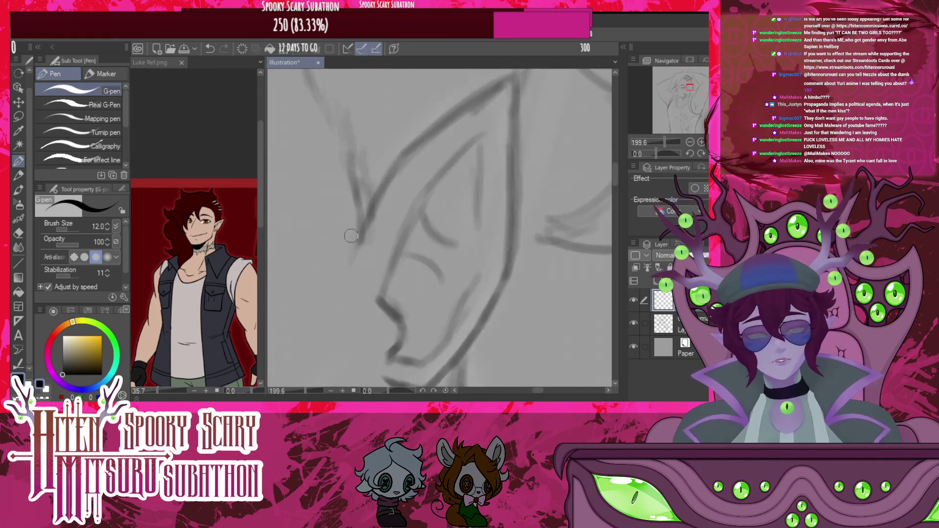
{"action": "mouse_move", "coordinate": [349, 249]}
{"action": "left_mouse_down"}
{"action": "mouse_move", "coordinate": [494, 85]}
{"action": "mouse_move", "coordinate": [519, 72]}
{"action": "mouse_move", "coordinate": [500, 291]}
{"action": "mouse_move", "coordinate": [438, 379]}
{"action": "mouse_move", "coordinate": [398, 374]}
{"action": "left_mouse_up"}
{"action": "mouse_move", "coordinate": [383, 293]}
{"action": "left_mouse_down"}
{"action": "mouse_move", "coordinate": [416, 212]}
{"action": "mouse_move", "coordinate": [494, 116]}
{"action": "mouse_move", "coordinate": [483, 219]}
{"action": "left_mouse_up"}
{"action": "mouse_move", "coordinate": [383, 295]}
{"action": "left_mouse_down"}
{"action": "mouse_move", "coordinate": [400, 322]}
{"action": "mouse_move", "coordinate": [401, 355]}
{"action": "mouse_move", "coordinate": [450, 331]}
{"action": "mouse_move", "coordinate": [472, 281]}
{"action": "left_mouse_up"}
{"action": "mouse_move", "coordinate": [393, 254]}
{"action": "left_mouse_down"}
{"action": "mouse_move", "coordinate": [428, 258]}
{"action": "mouse_move", "coordinate": [441, 273]}
{"action": "left_mouse_up"}
{"action": "left_click_drag", "start_coordinate": [422, 207], "coordinate": [453, 239]}
{"action": "mouse_move", "coordinate": [392, 271]}
{"action": "left_mouse_down"}
{"action": "mouse_move", "coordinate": [401, 317]}
{"action": "mouse_move", "coordinate": [387, 299]}
{"action": "mouse_move", "coordinate": [391, 273]}
{"action": "mouse_move", "coordinate": [400, 310]}
{"action": "mouse_move", "coordinate": [387, 277]}
{"action": "left_mouse_up"}
Ink the back of the head down to the ear tip and the shaved hairline from forehead to ear with short, fuzzy strokes
{"action": "scroll", "coordinate": [388, 279], "scroll_direction": "down", "scroll_amount": 5}
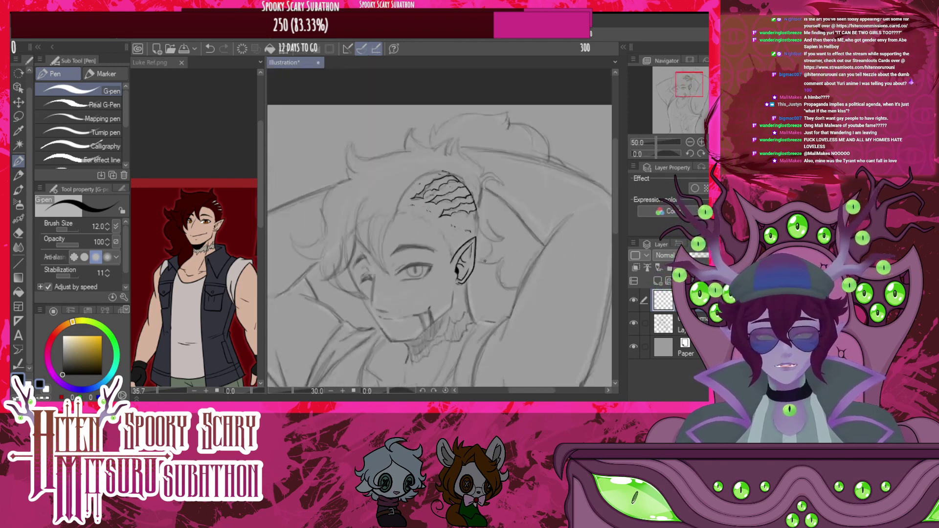
{"action": "scroll", "coordinate": [460, 221], "scroll_direction": "up", "scroll_amount": 3}
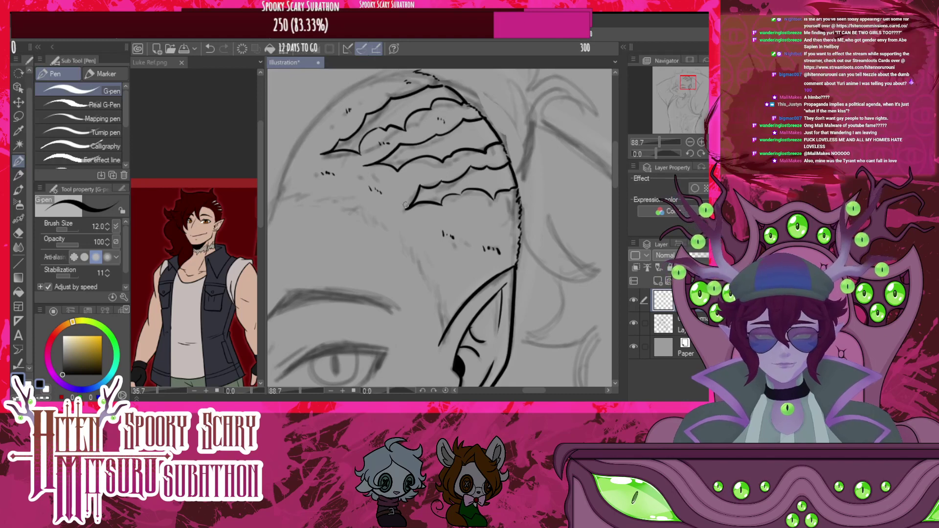
{"action": "scroll", "coordinate": [432, 248], "scroll_direction": "down", "scroll_amount": 5}
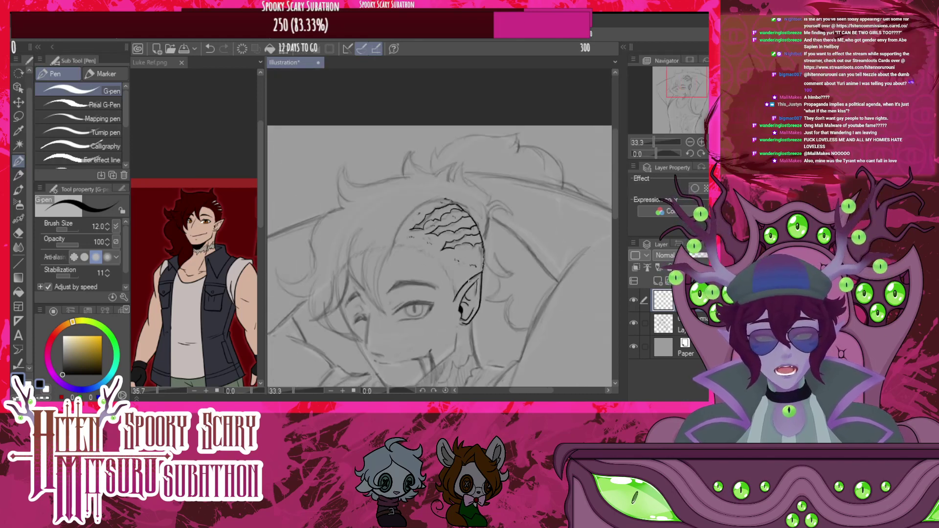
{"action": "scroll", "coordinate": [439, 256], "scroll_direction": "down", "scroll_amount": 1}
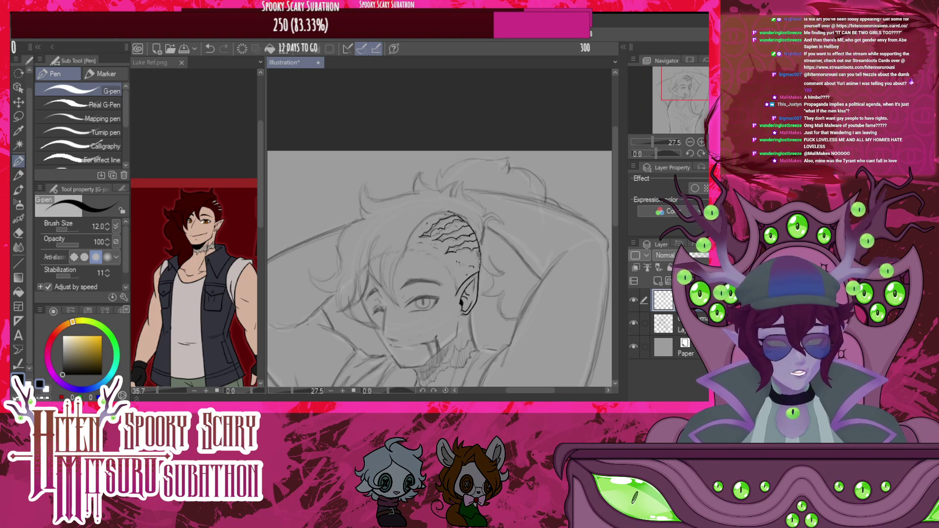
{"action": "scroll", "coordinate": [431, 234], "scroll_direction": "up", "scroll_amount": 6}
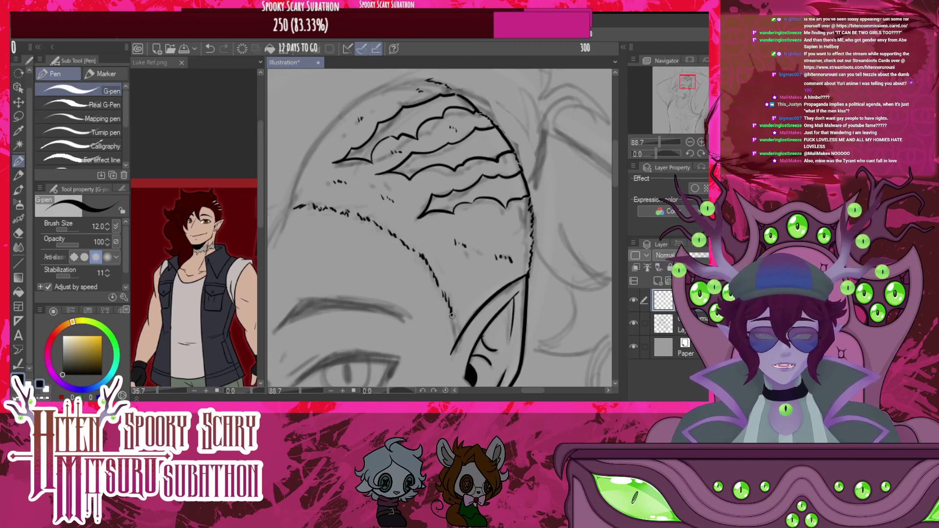
{"action": "scroll", "coordinate": [479, 290], "scroll_direction": "down", "scroll_amount": 4}
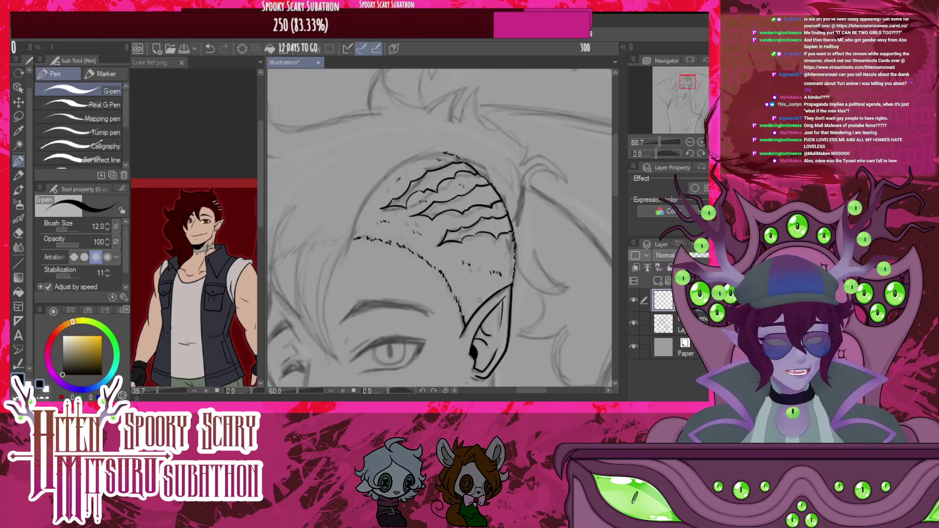
Ink the long curved fringe strand from the front edge of the shaved side down over the brow to the eye
{"action": "scroll", "coordinate": [469, 271], "scroll_direction": "up", "scroll_amount": 2}
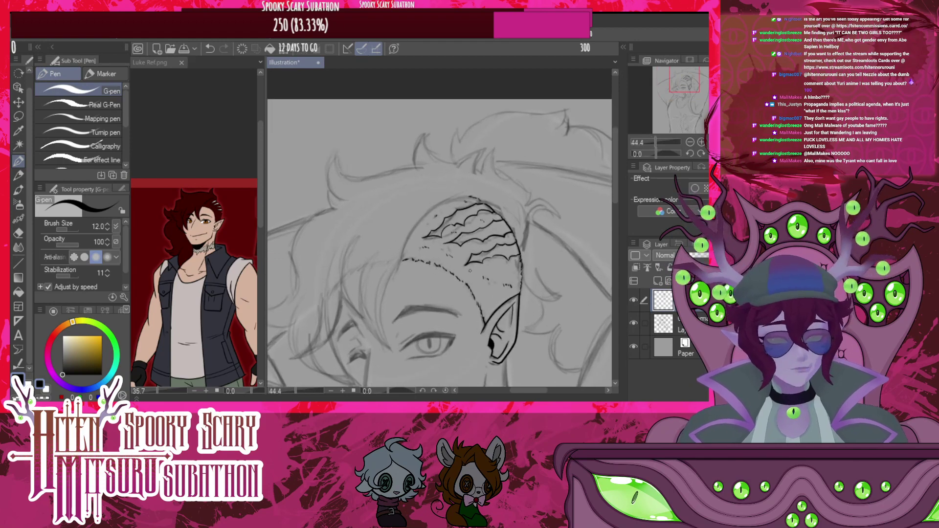
{"action": "scroll", "coordinate": [431, 252], "scroll_direction": "down", "scroll_amount": 1}
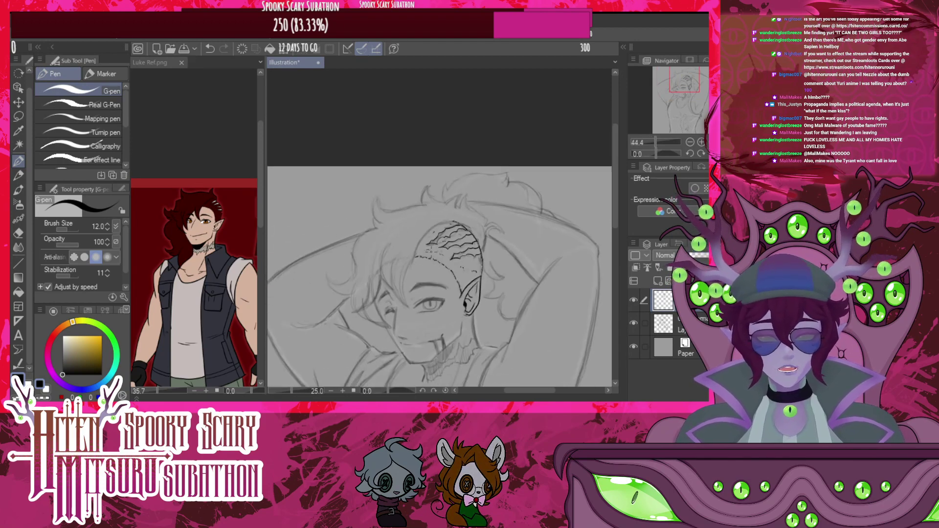
{"action": "scroll", "coordinate": [455, 234], "scroll_direction": "up", "scroll_amount": 2}
{"action": "scroll", "coordinate": [481, 215], "scroll_direction": "up", "scroll_amount": 2}
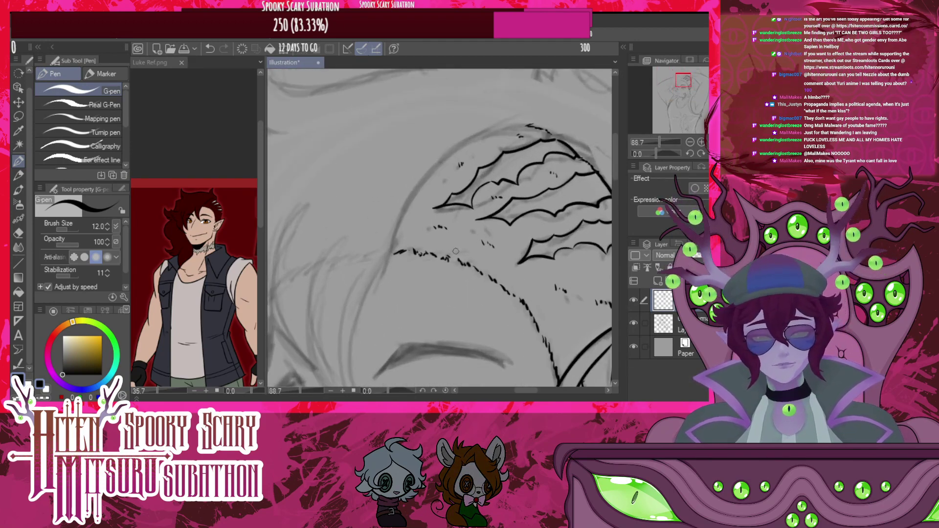
{"action": "mouse_move", "coordinate": [411, 196]}
{"action": "left_mouse_down"}
{"action": "mouse_move", "coordinate": [394, 245]}
{"action": "mouse_move", "coordinate": [427, 388]}
{"action": "left_mouse_up"}
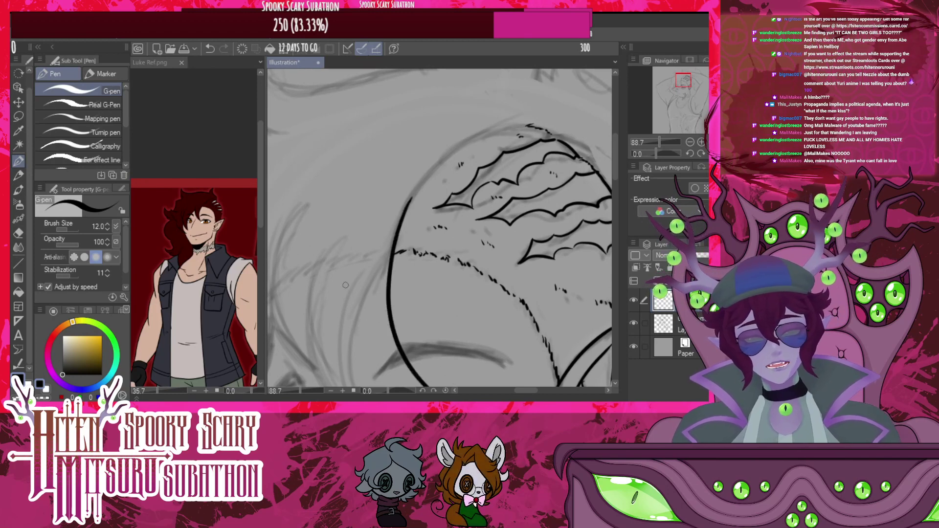
{"action": "mouse_move", "coordinate": [322, 231]}
{"action": "left_mouse_down"}
{"action": "mouse_move", "coordinate": [396, 379]}
{"action": "mouse_move", "coordinate": [426, 387]}
{"action": "left_mouse_up"}
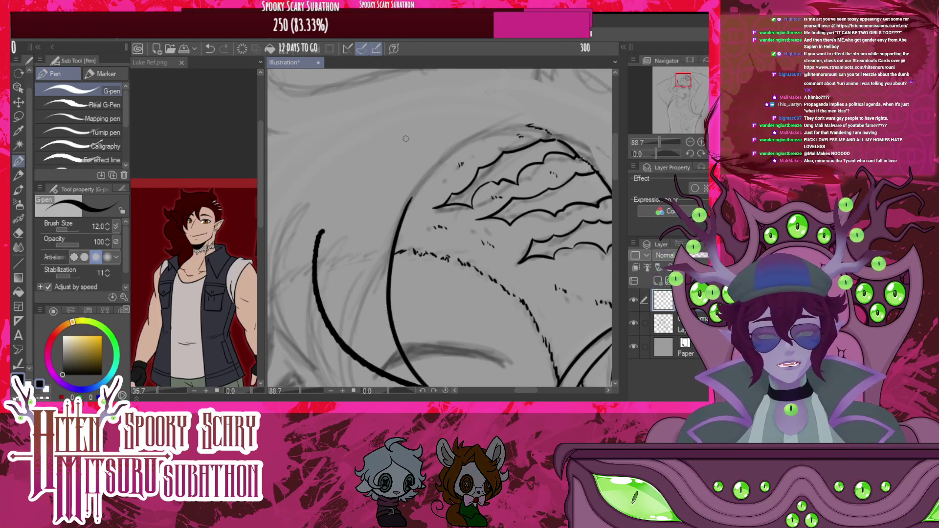
{"action": "scroll", "coordinate": [405, 139], "scroll_direction": "down", "scroll_amount": 2}
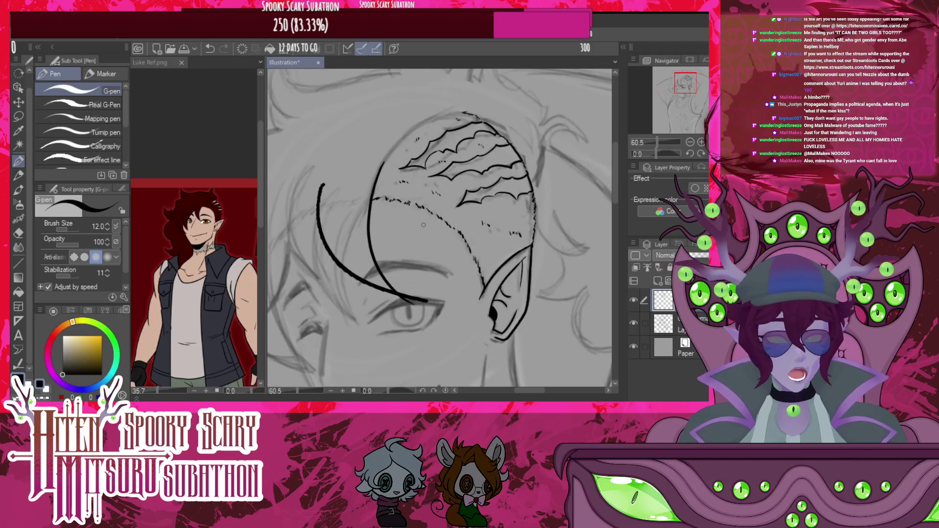
{"action": "left_click", "coordinate": [210, 51]}
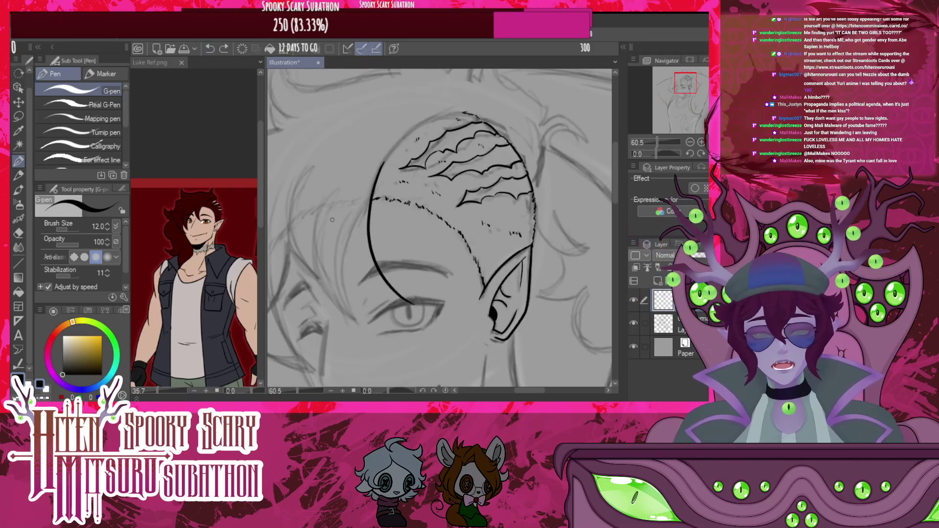
{"action": "mouse_move", "coordinate": [322, 188]}
{"action": "left_mouse_down"}
{"action": "mouse_move", "coordinate": [344, 271]}
{"action": "mouse_move", "coordinate": [438, 332]}
{"action": "left_mouse_up"}
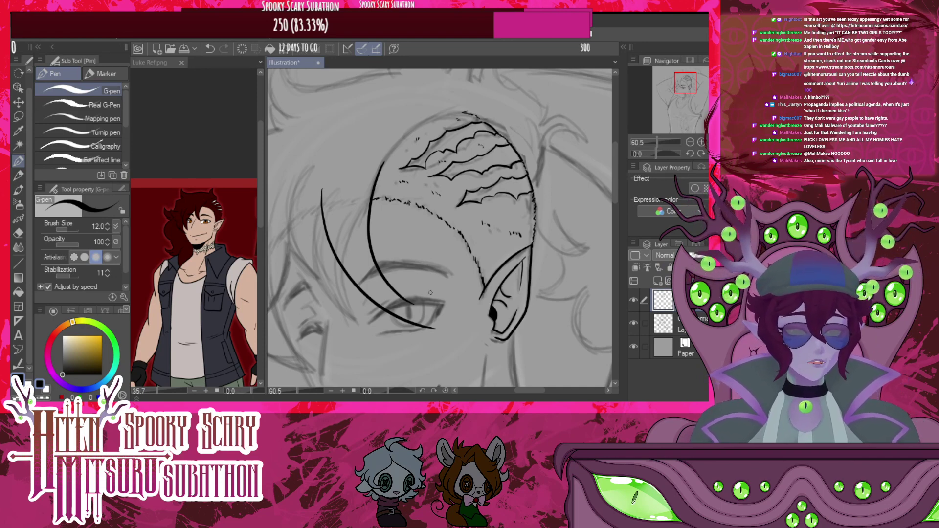
{"action": "scroll", "coordinate": [430, 293], "scroll_direction": "down", "scroll_amount": 2}
{"action": "scroll", "coordinate": [414, 311], "scroll_direction": "up", "scroll_amount": 3}
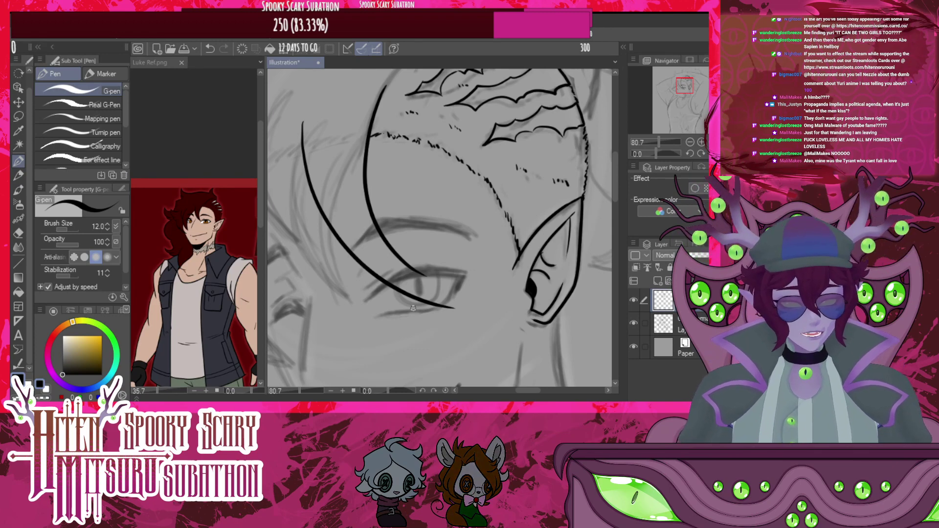
{"action": "scroll", "coordinate": [413, 308], "scroll_direction": "down", "scroll_amount": 2}
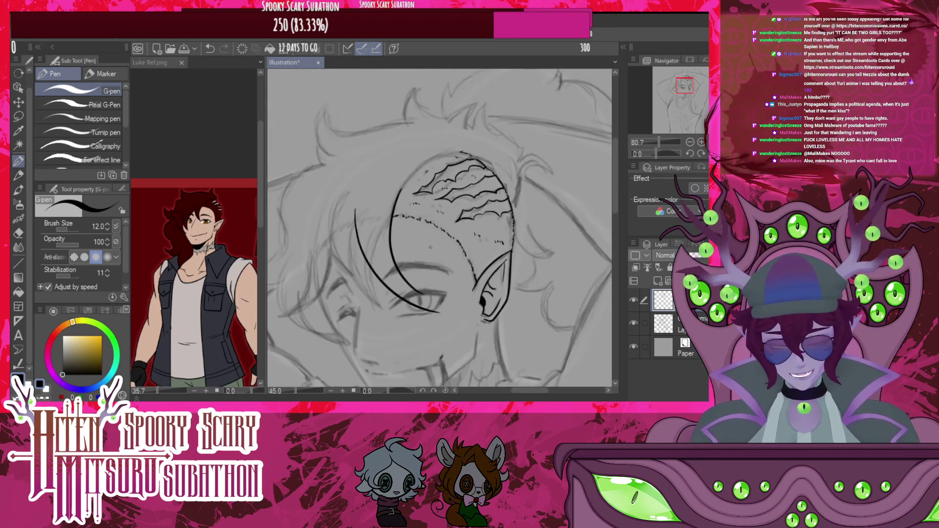
{"action": "scroll", "coordinate": [427, 255], "scroll_direction": "up", "scroll_amount": 4}
{"action": "scroll", "coordinate": [427, 255], "scroll_direction": "up", "scroll_amount": 2}
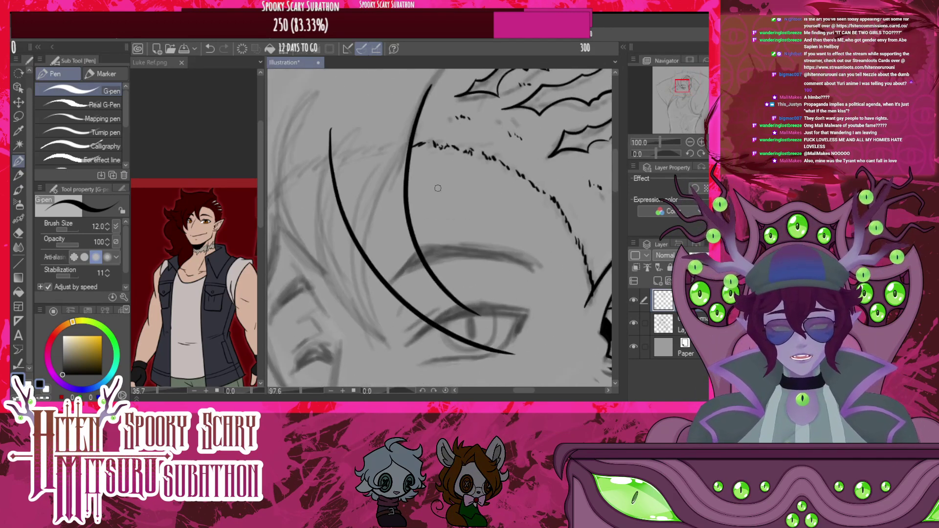
{"action": "left_click", "coordinate": [209, 49]}
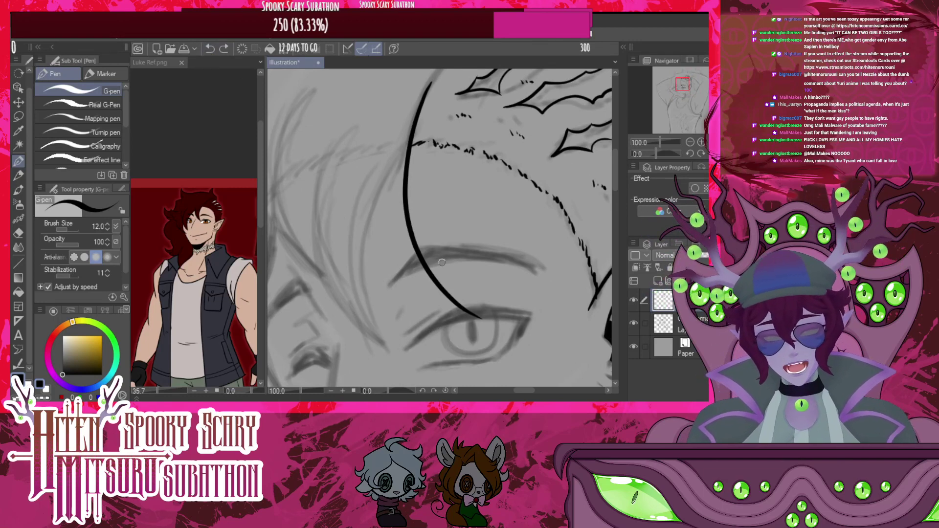
{"action": "mouse_move", "coordinate": [314, 117]}
{"action": "left_mouse_down"}
{"action": "mouse_move", "coordinate": [327, 185]}
{"action": "mouse_move", "coordinate": [501, 316]}
{"action": "left_mouse_up"}
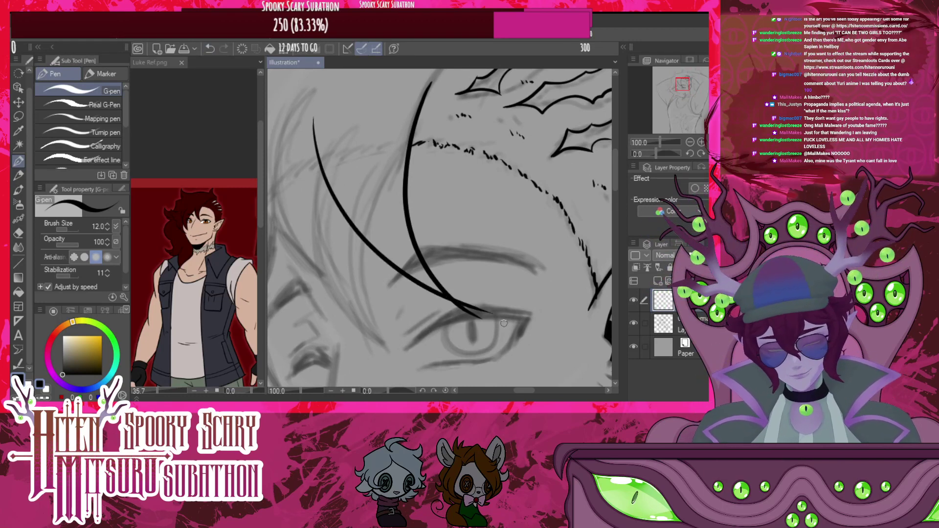
{"action": "key", "text": "ctrl+z"}
Ink two more curved fringe strands across the forehead toward the eye, with a short strand joining them
{"action": "mouse_move", "coordinate": [318, 118]}
{"action": "left_mouse_down"}
{"action": "mouse_move", "coordinate": [388, 257]}
{"action": "mouse_move", "coordinate": [504, 323]}
{"action": "left_mouse_up"}
{"action": "mouse_move", "coordinate": [283, 114]}
{"action": "left_mouse_down"}
{"action": "mouse_move", "coordinate": [316, 244]}
{"action": "mouse_move", "coordinate": [412, 293]}
{"action": "left_mouse_up"}
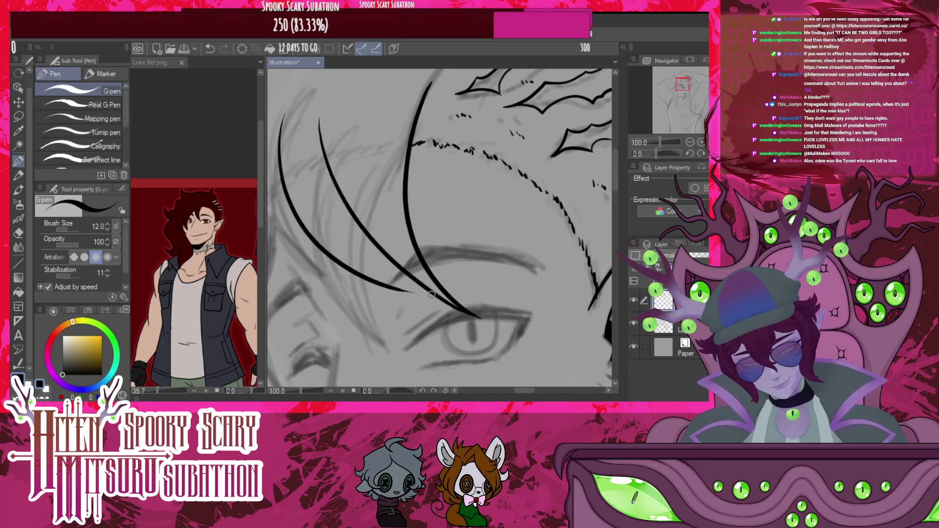
{"action": "mouse_move", "coordinate": [362, 229]}
{"action": "left_mouse_down"}
{"action": "mouse_move", "coordinate": [413, 292]}
{"action": "mouse_move", "coordinate": [432, 248]}
{"action": "left_mouse_up"}
Ink the fringe lock that sweeps from the forehead strands past the winking eye to a pointed tip beside the face
{"action": "scroll", "coordinate": [443, 302], "scroll_direction": "down", "scroll_amount": 6}
{"action": "scroll", "coordinate": [432, 248], "scroll_direction": "up", "scroll_amount": 4}
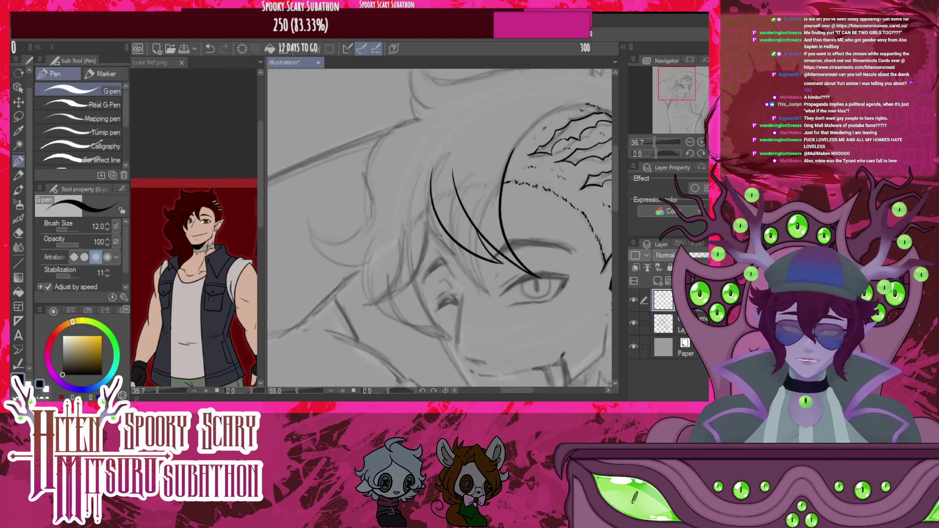
{"action": "scroll", "coordinate": [432, 249], "scroll_direction": "down", "scroll_amount": 3}
{"action": "scroll", "coordinate": [416, 256], "scroll_direction": "up", "scroll_amount": 5}
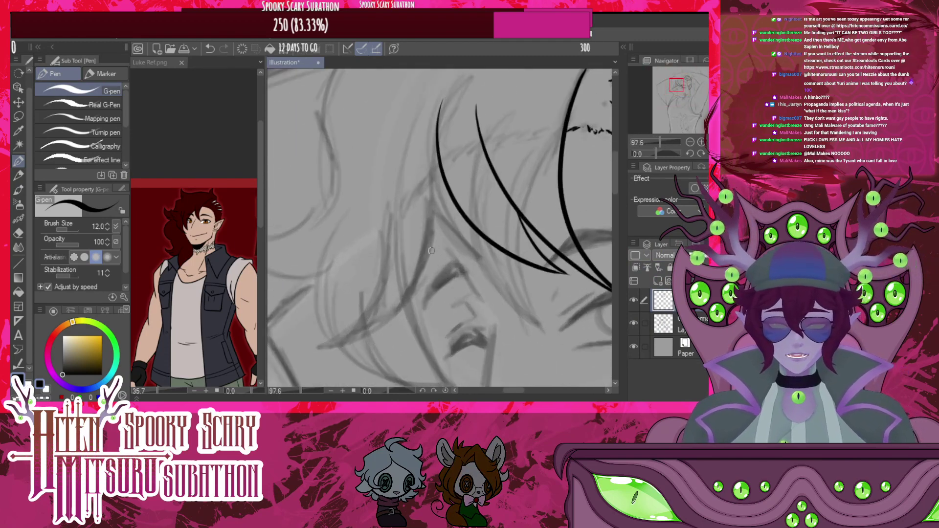
{"action": "scroll", "coordinate": [401, 265], "scroll_direction": "up", "scroll_amount": 2}
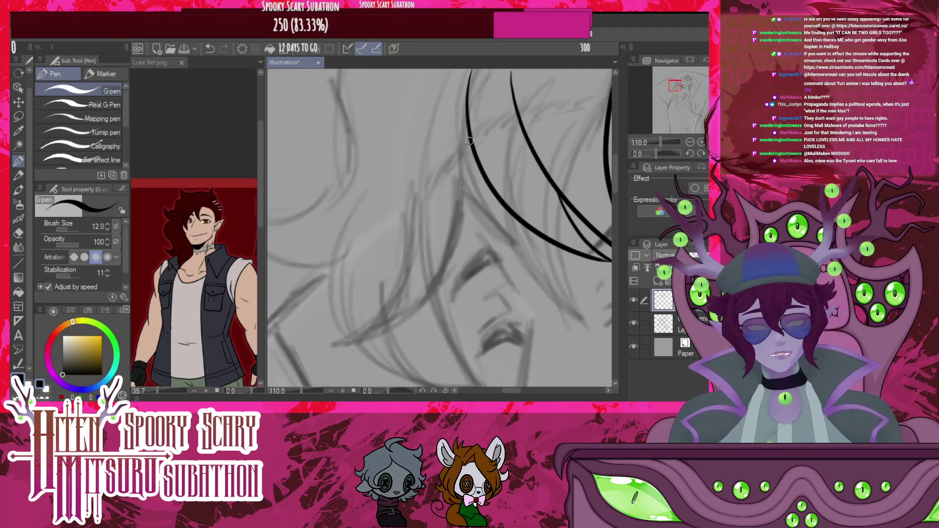
{"action": "mouse_move", "coordinate": [469, 141]}
{"action": "left_mouse_down"}
{"action": "mouse_move", "coordinate": [477, 168]}
{"action": "mouse_move", "coordinate": [468, 246]}
{"action": "mouse_move", "coordinate": [336, 332]}
{"action": "mouse_move", "coordinate": [372, 309]}
{"action": "mouse_move", "coordinate": [408, 182]}
{"action": "left_mouse_up"}
{"action": "scroll", "coordinate": [473, 214], "scroll_direction": "down", "scroll_amount": 4}
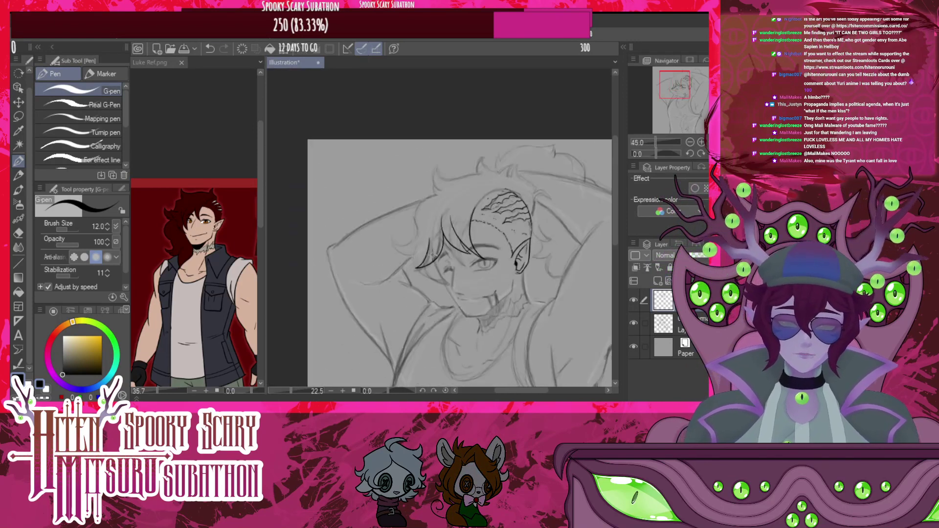
Ink the lower hair lock beside the winking eye with two curves meeting in a point at the cheek
{"action": "scroll", "coordinate": [488, 252], "scroll_direction": "up", "scroll_amount": 2}
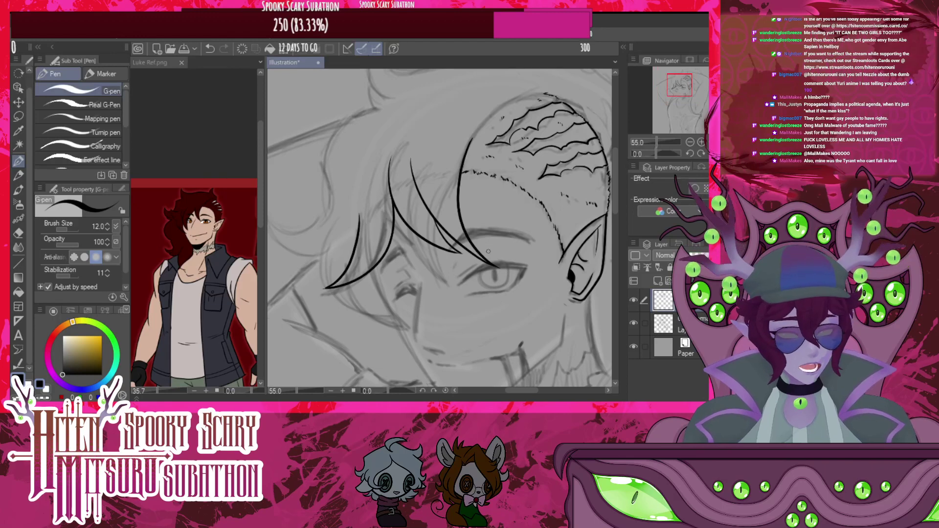
{"action": "scroll", "coordinate": [506, 283], "scroll_direction": "down", "scroll_amount": 4}
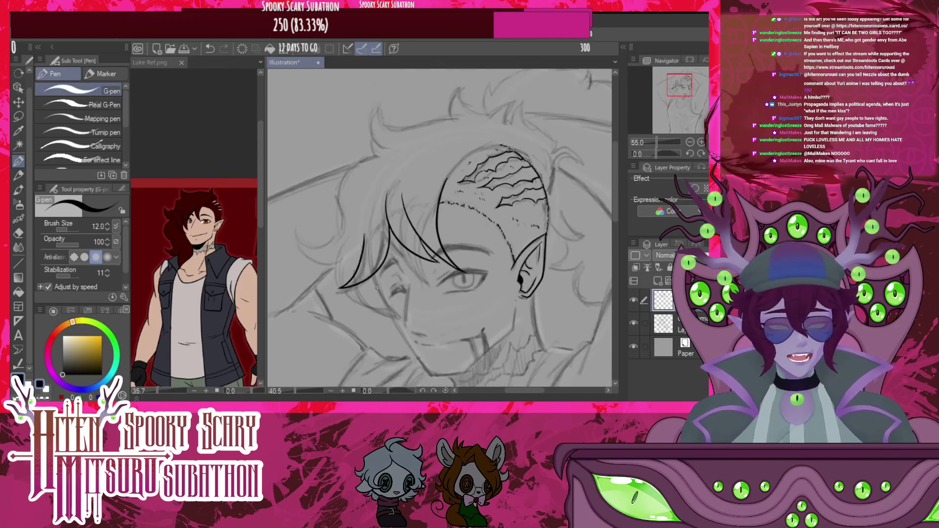
{"action": "scroll", "coordinate": [404, 289], "scroll_direction": "up", "scroll_amount": 2}
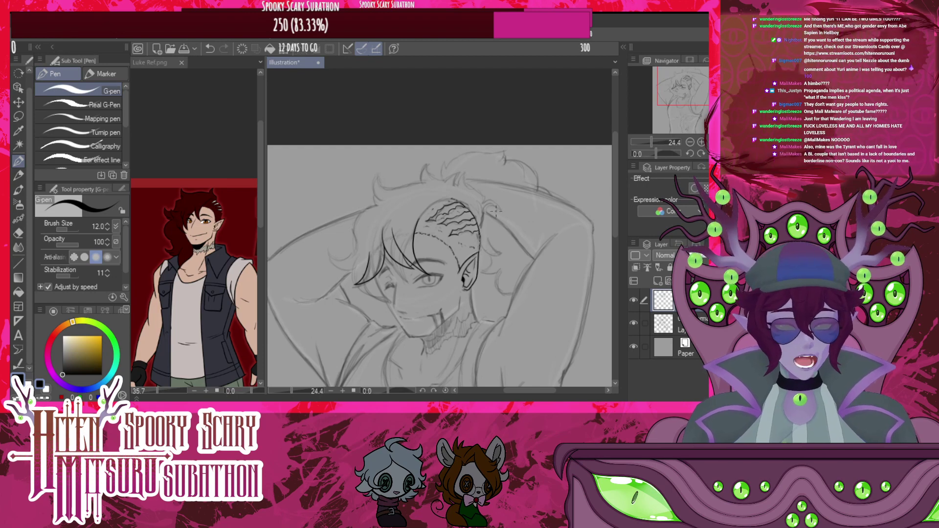
{"action": "scroll", "coordinate": [495, 210], "scroll_direction": "up", "scroll_amount": 2}
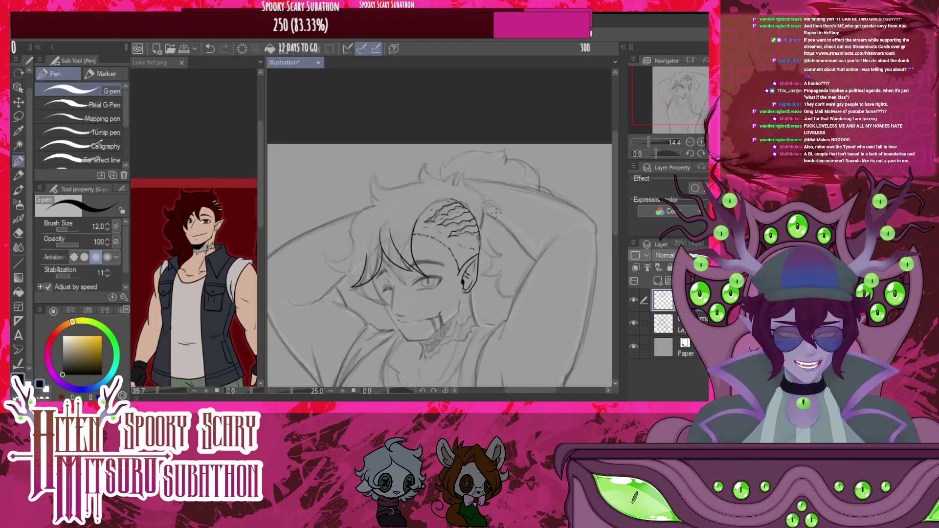
{"action": "scroll", "coordinate": [389, 282], "scroll_direction": "up", "scroll_amount": 3}
{"action": "scroll", "coordinate": [389, 282], "scroll_direction": "up", "scroll_amount": 2}
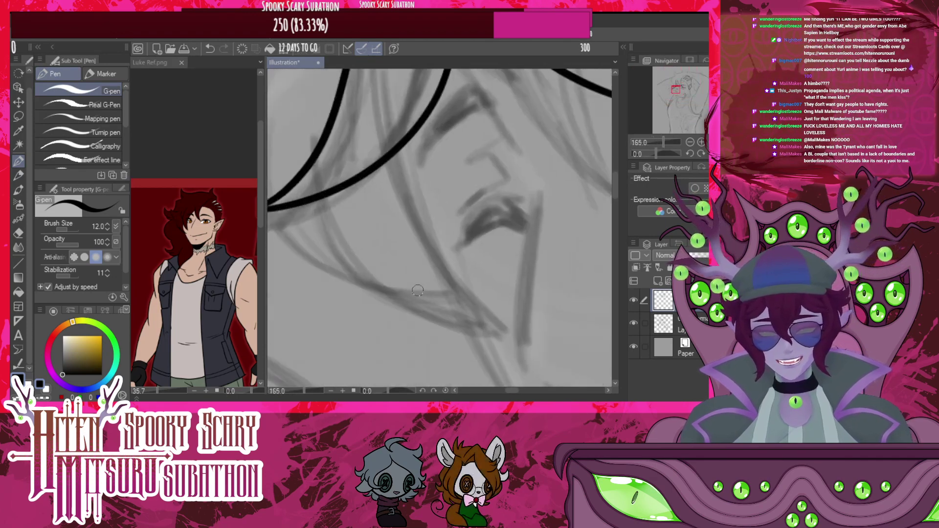
{"action": "mouse_move", "coordinate": [391, 158]}
{"action": "left_mouse_down"}
{"action": "mouse_move", "coordinate": [430, 245]}
{"action": "mouse_move", "coordinate": [511, 318]}
{"action": "left_mouse_up"}
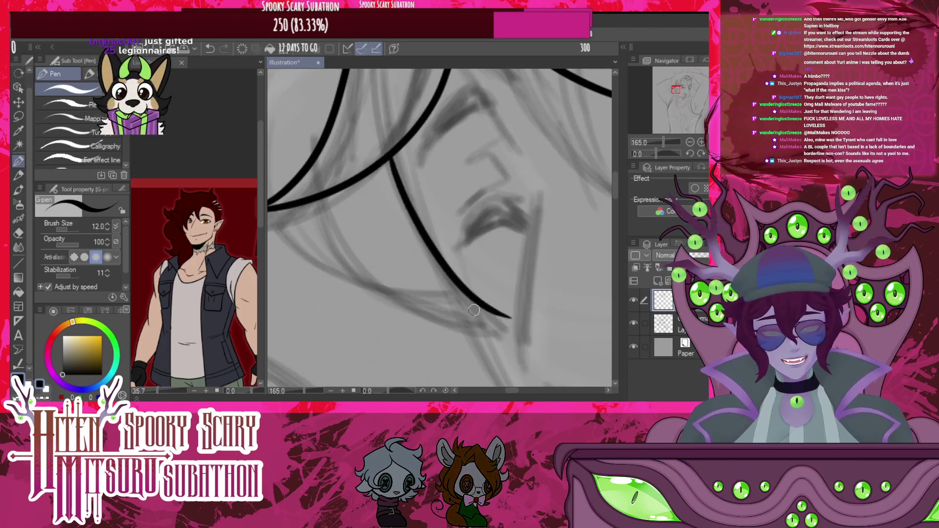
{"action": "mouse_move", "coordinate": [318, 207]}
{"action": "left_mouse_down"}
{"action": "mouse_move", "coordinate": [331, 243]}
{"action": "mouse_move", "coordinate": [434, 306]}
{"action": "mouse_move", "coordinate": [510, 314]}
{"action": "left_mouse_up"}
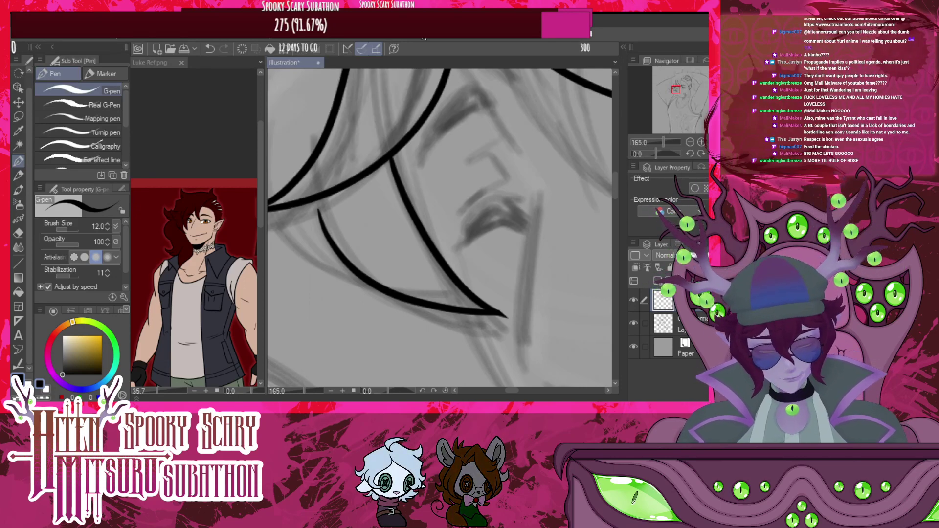
Switch to EXTENDED GOALS.png, change the drawing colour to white and add a new layer above the goals image
{"action": "scroll", "coordinate": [388, 189], "scroll_direction": "down", "scroll_amount": 15}
{"action": "scroll", "coordinate": [388, 189], "scroll_direction": "down", "scroll_amount": 5}
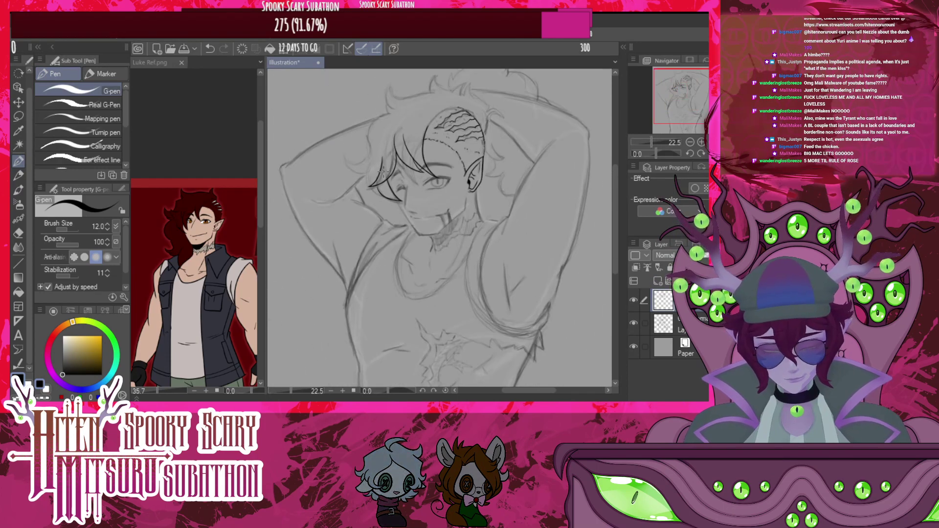
{"action": "scroll", "coordinate": [384, 184], "scroll_direction": "up", "scroll_amount": 4}
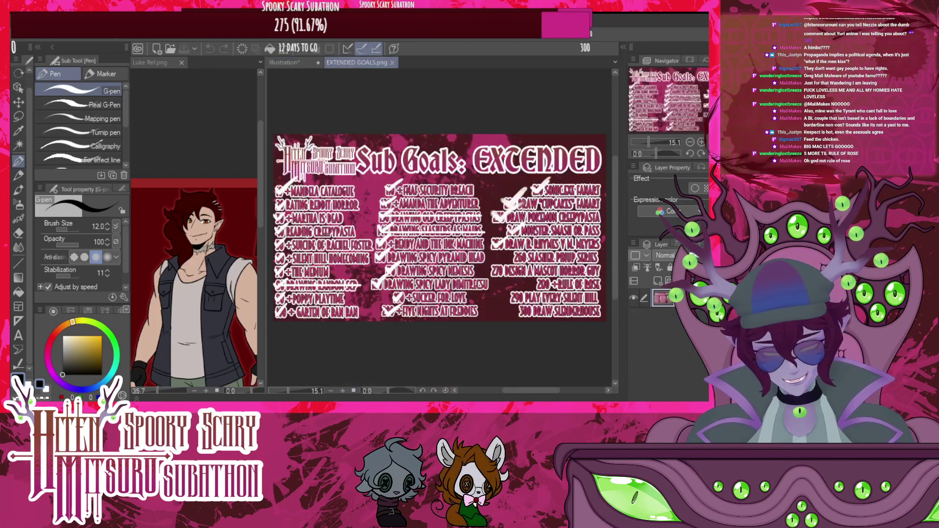
{"action": "scroll", "coordinate": [464, 218], "scroll_direction": "down", "scroll_amount": 3}
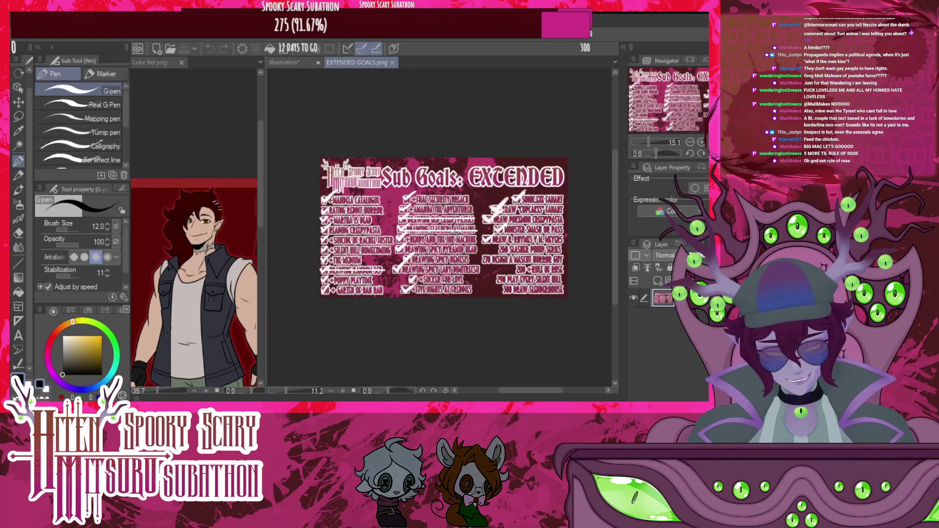
{"action": "scroll", "coordinate": [520, 255], "scroll_direction": "up", "scroll_amount": 11}
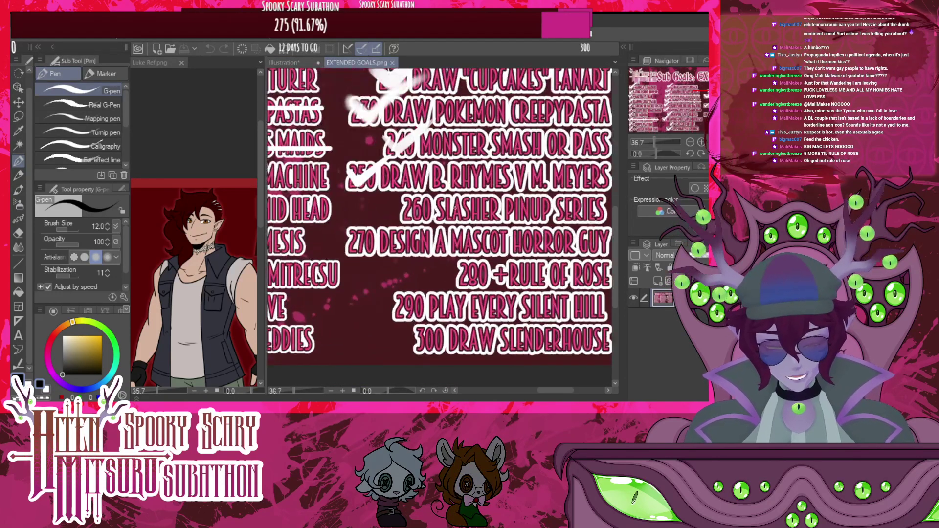
{"action": "scroll", "coordinate": [461, 216], "scroll_direction": "down", "scroll_amount": 8}
{"action": "scroll", "coordinate": [462, 218], "scroll_direction": "up", "scroll_amount": 5}
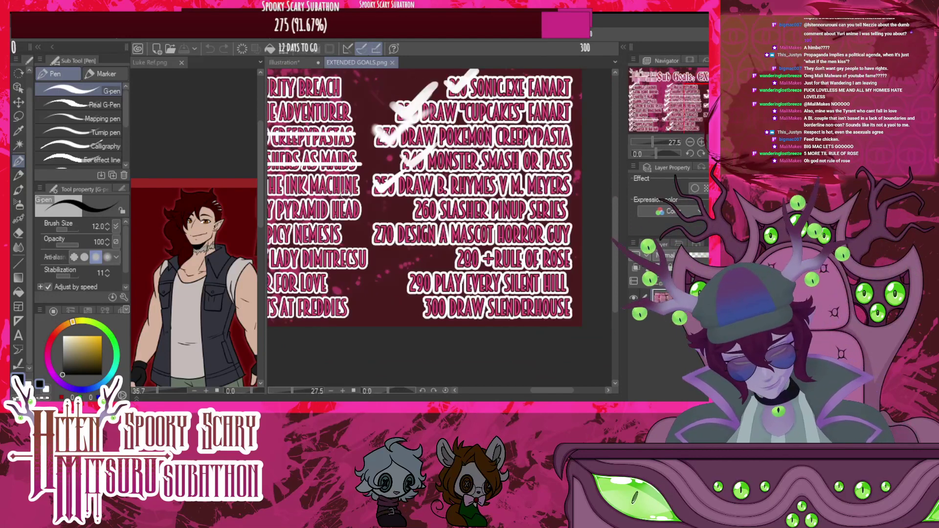
{"action": "key", "text": "b"}
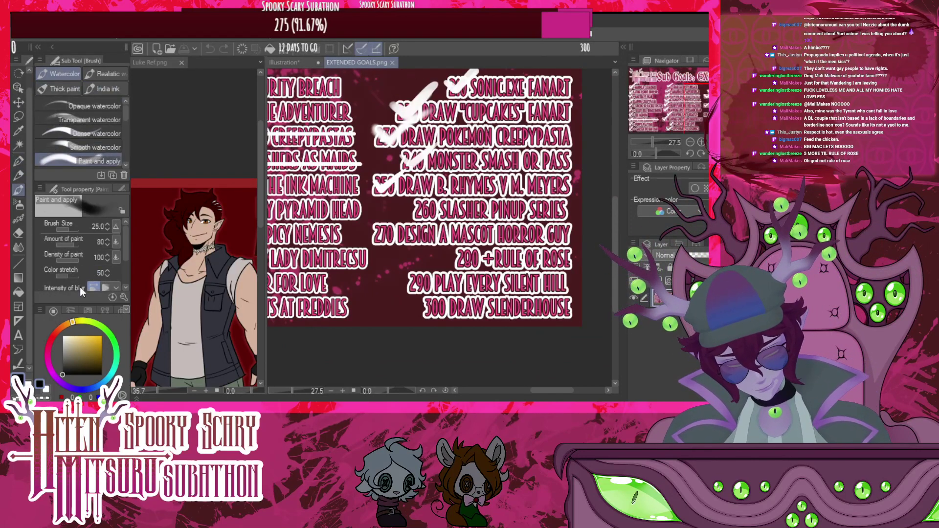
{"action": "key", "text": "x"}
{"action": "left_click", "coordinate": [659, 283]}
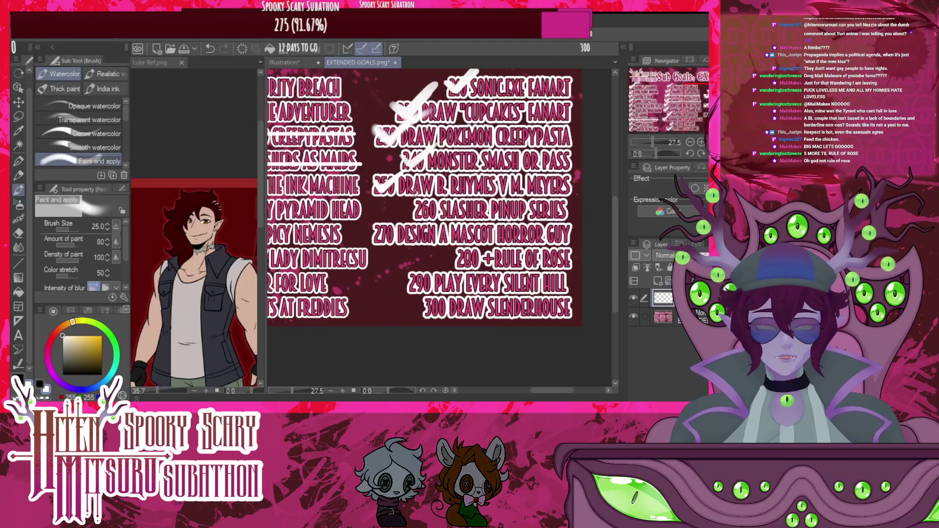
Draw white check marks over goals 260 and 270 with the G-pen at brush size 70
{"action": "key", "text": "p"}
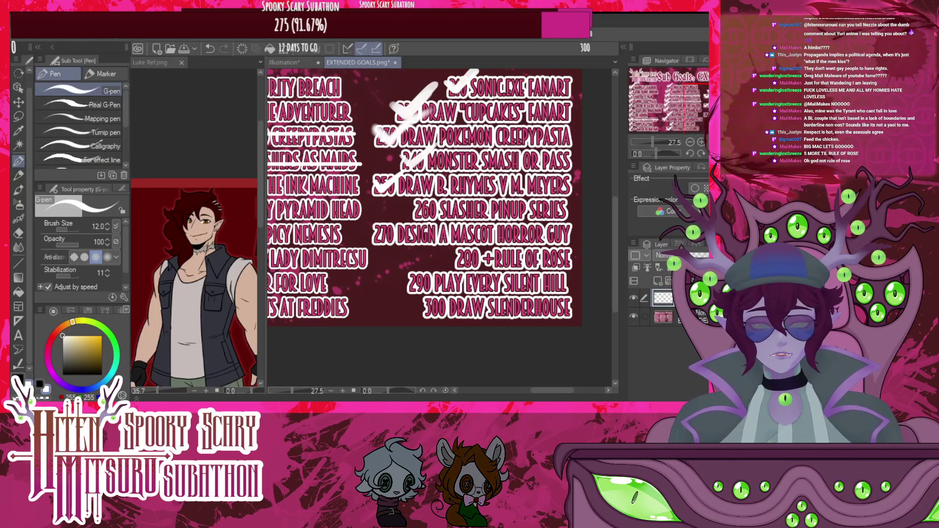
{"action": "key", "text": "]"}
{"action": "key", "text": "]"}
{"action": "key", "text": "]"}
{"action": "key", "text": "]"}
{"action": "key", "text": "]"}
{"action": "key", "text": "]"}
{"action": "key", "text": "]"}
{"action": "key", "text": "]"}
{"action": "key", "text": "]"}
{"action": "mouse_move", "coordinate": [411, 204]}
{"action": "left_mouse_down"}
{"action": "mouse_move", "coordinate": [423, 216]}
{"action": "mouse_move", "coordinate": [452, 189]}
{"action": "mouse_move", "coordinate": [446, 198]}
{"action": "left_mouse_up"}
{"action": "key", "text": "ctrl+z"}
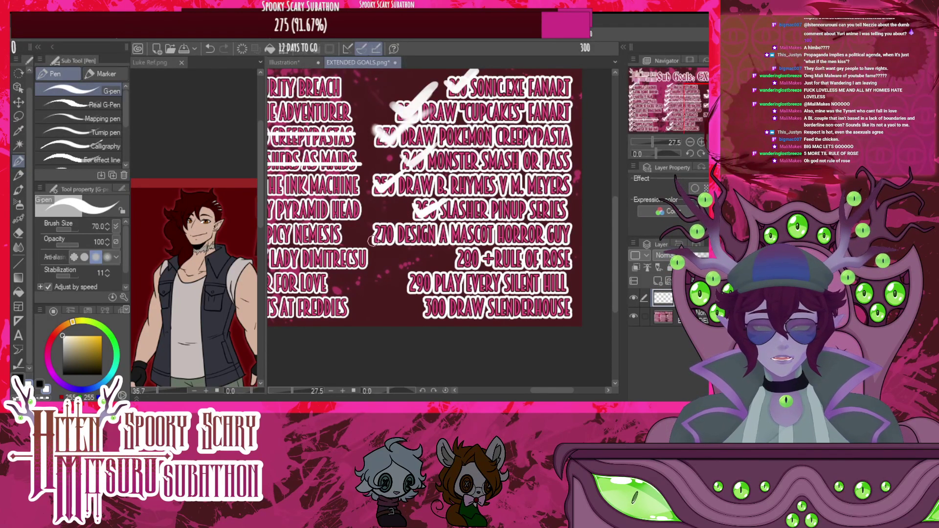
{"action": "mouse_move", "coordinate": [373, 229]}
{"action": "left_mouse_down"}
{"action": "mouse_move", "coordinate": [390, 236]}
{"action": "mouse_move", "coordinate": [402, 217]}
{"action": "left_mouse_up"}
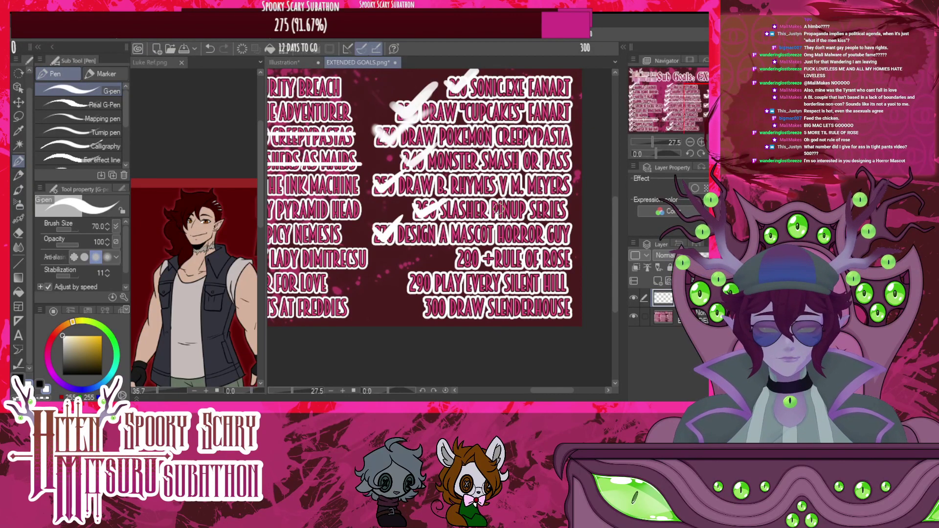
Review the check marks on the extended sub goals list and the remaining goals 280 to 300
{"action": "scroll", "coordinate": [500, 208], "scroll_direction": "down", "scroll_amount": 1}
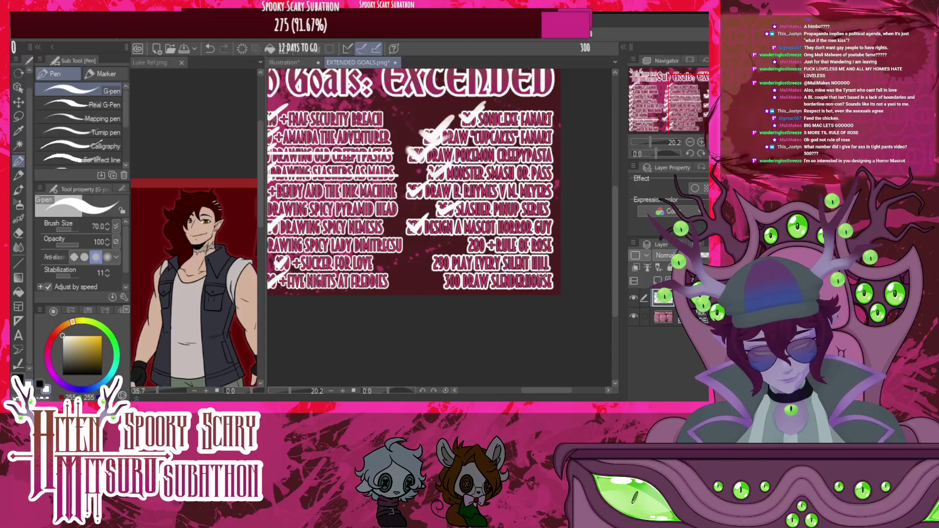
{"action": "scroll", "coordinate": [542, 275], "scroll_direction": "up", "scroll_amount": 5}
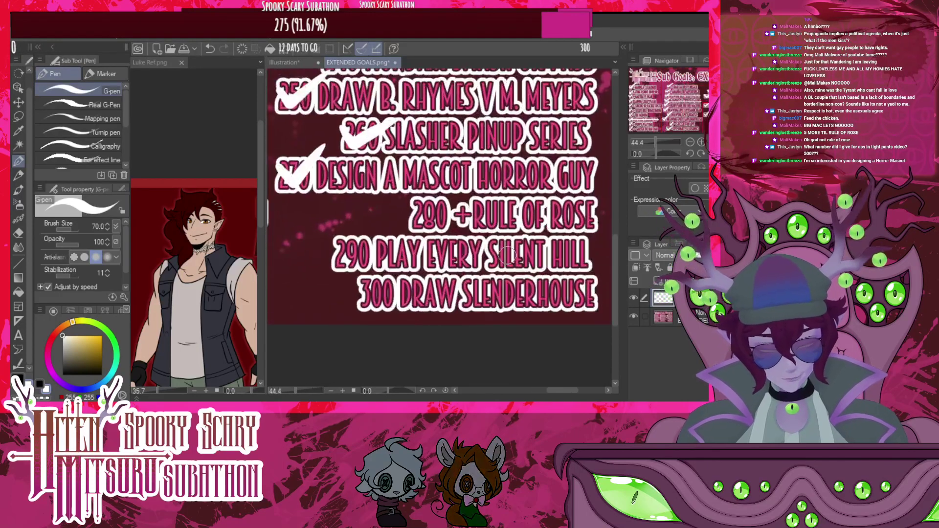
{"action": "scroll", "coordinate": [444, 247], "scroll_direction": "down", "scroll_amount": 4}
{"action": "scroll", "coordinate": [488, 240], "scroll_direction": "up", "scroll_amount": 5}
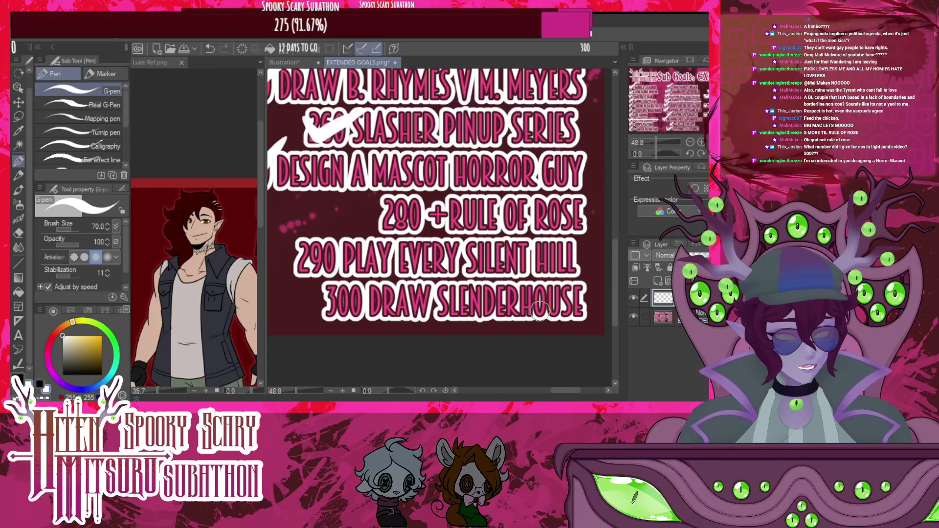
{"action": "scroll", "coordinate": [540, 310], "scroll_direction": "down", "scroll_amount": 6}
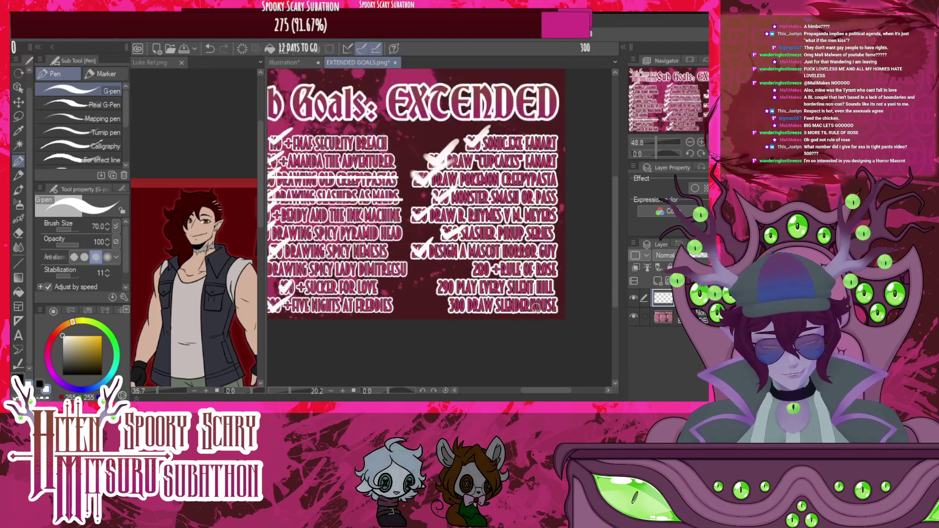
{"action": "scroll", "coordinate": [464, 311], "scroll_direction": "up", "scroll_amount": 2}
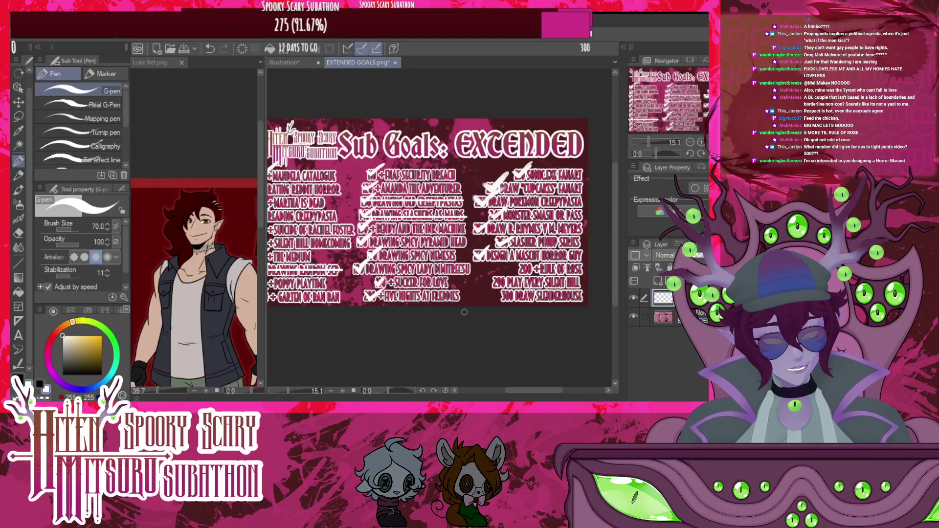
{"action": "scroll", "coordinate": [486, 281], "scroll_direction": "down", "scroll_amount": 7}
{"action": "scroll", "coordinate": [459, 269], "scroll_direction": "up", "scroll_amount": 6}
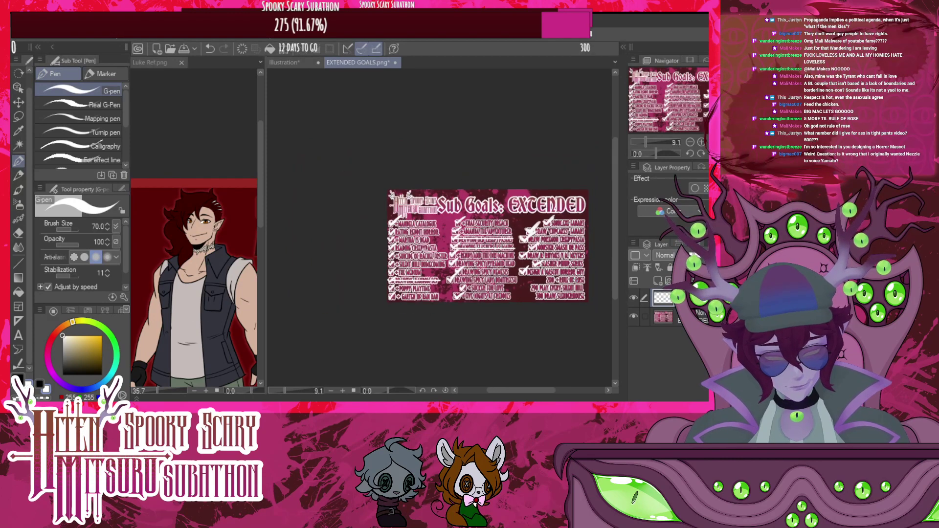
{"action": "scroll", "coordinate": [581, 273], "scroll_direction": "up", "scroll_amount": 3}
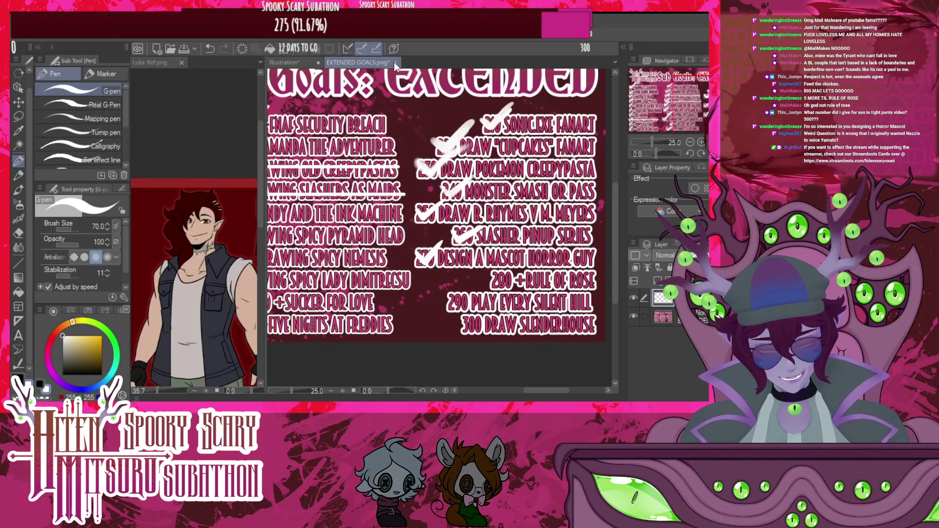
Save and close EXTENDED GOALS.png to return to the line art illustration
{"action": "key", "text": "ctrl+s"}
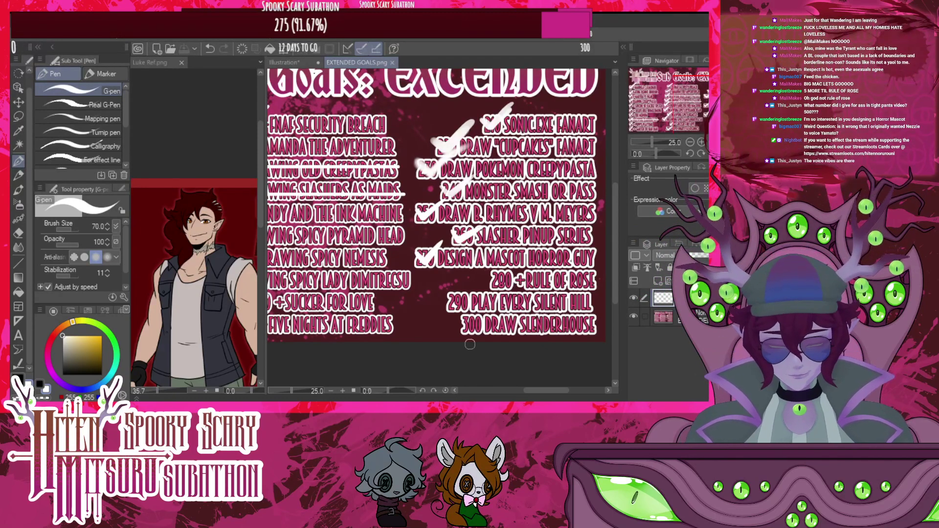
{"action": "key", "text": "ctrl+w"}
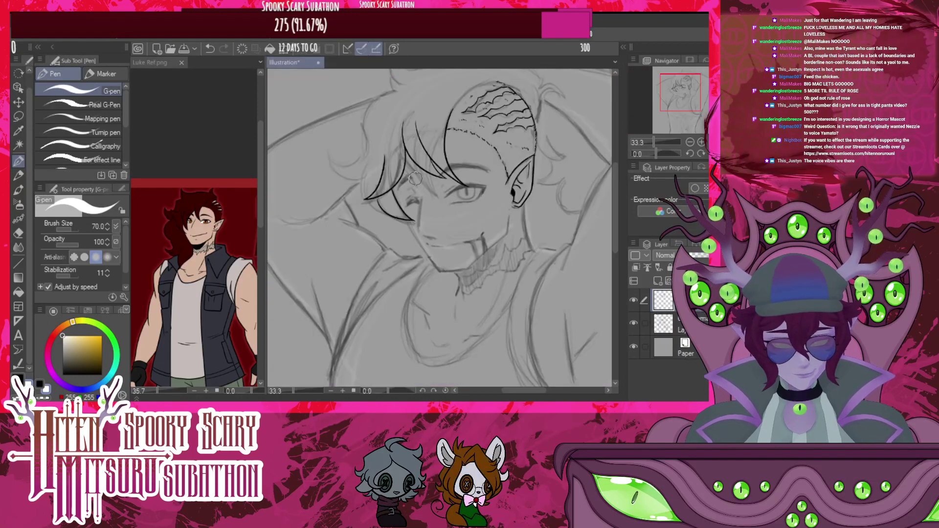
{"action": "scroll", "coordinate": [413, 186], "scroll_direction": "down", "scroll_amount": 5}
{"action": "scroll", "coordinate": [416, 157], "scroll_direction": "up", "scroll_amount": 4}
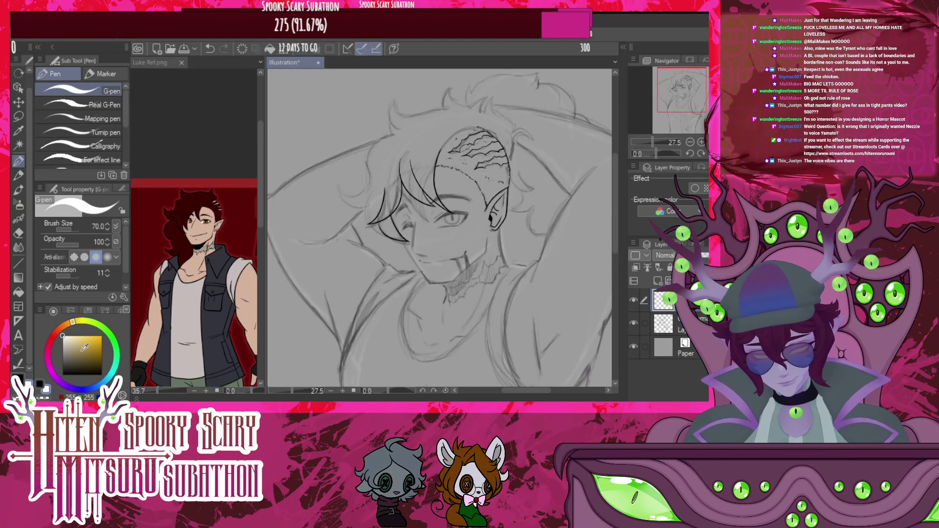
With black and the G-pen at brush size 12, ink the outer curve of the side hair down to the lower lock beside the winking eye
{"action": "left_click", "coordinate": [18, 380]}
{"action": "scroll", "coordinate": [349, 214], "scroll_direction": "up", "scroll_amount": 3}
{"action": "scroll", "coordinate": [391, 235], "scroll_direction": "down", "scroll_amount": 6}
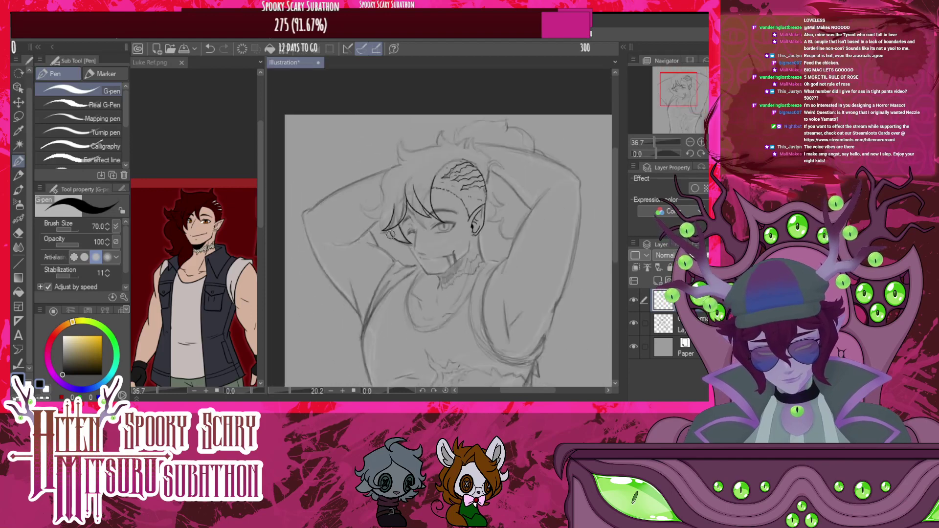
{"action": "scroll", "coordinate": [385, 228], "scroll_direction": "up", "scroll_amount": 4}
{"action": "key", "text": "bracketleft"}
{"action": "key", "text": "bracketleft"}
{"action": "key", "text": "bracketleft"}
{"action": "key", "text": "bracketleft"}
{"action": "key", "text": "bracketleft"}
{"action": "key", "text": "bracketleft"}
{"action": "key", "text": "bracketleft"}
{"action": "key", "text": "bracketleft"}
{"action": "key", "text": "bracketleft"}
{"action": "key", "text": "bracketleft"}
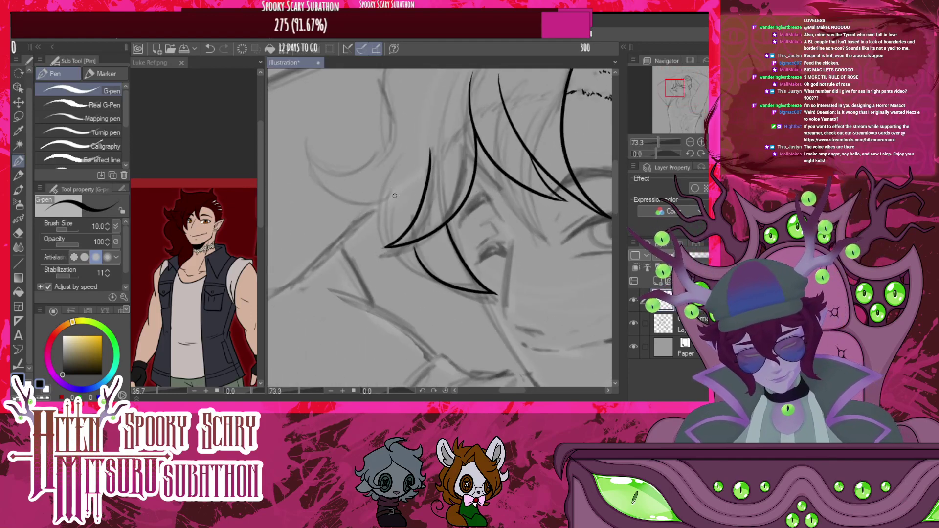
{"action": "key", "text": "bracketright"}
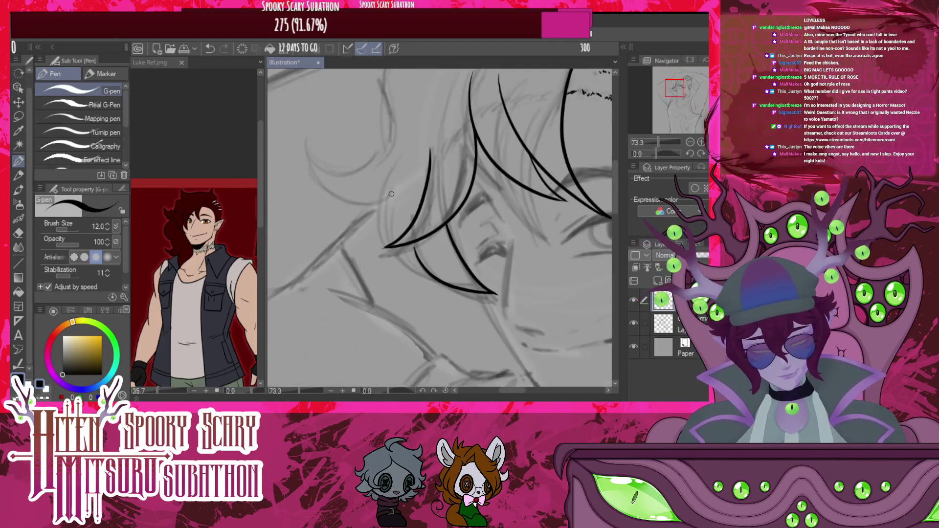
{"action": "scroll", "coordinate": [392, 194], "scroll_direction": "up", "scroll_amount": 3}
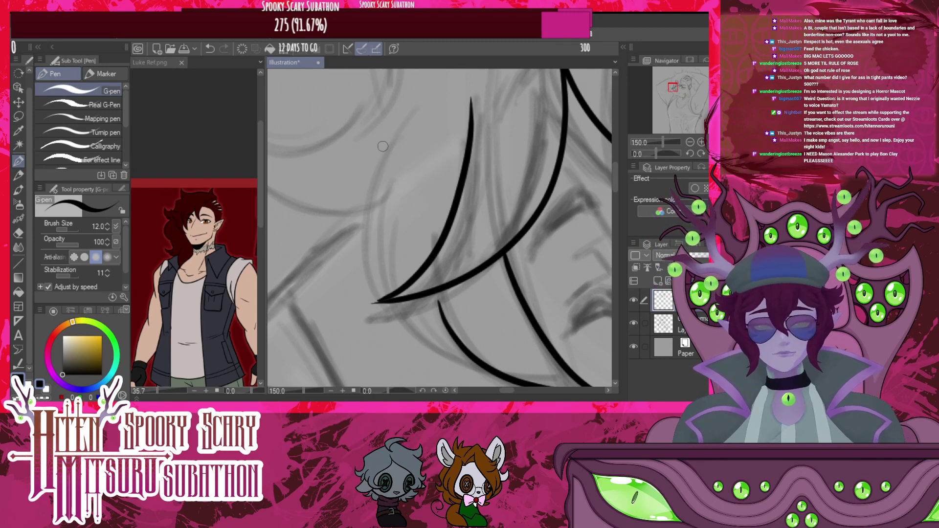
{"action": "mouse_move", "coordinate": [413, 107]}
{"action": "left_mouse_down"}
{"action": "mouse_move", "coordinate": [399, 126]}
{"action": "mouse_move", "coordinate": [465, 362]}
{"action": "mouse_move", "coordinate": [479, 365]}
{"action": "left_mouse_up"}
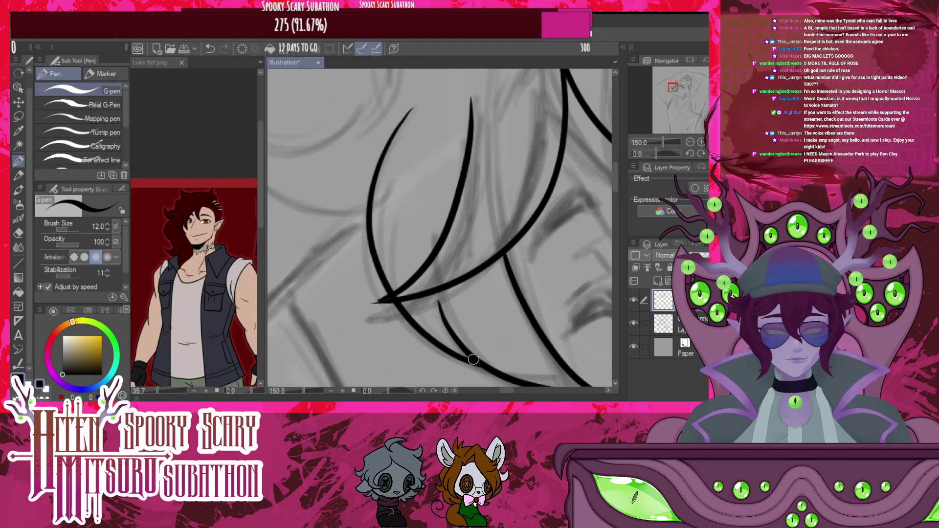
Ink the outer hair contour from the raised arm's upper line down to the upturned curl, closing its underside at the side lock
{"action": "scroll", "coordinate": [473, 359], "scroll_direction": "down", "scroll_amount": 5}
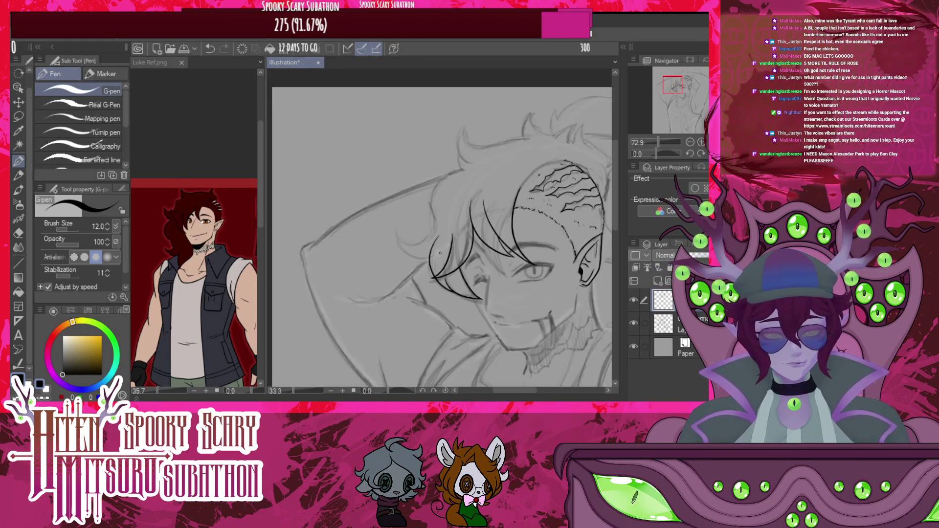
{"action": "scroll", "coordinate": [406, 247], "scroll_direction": "up", "scroll_amount": 3}
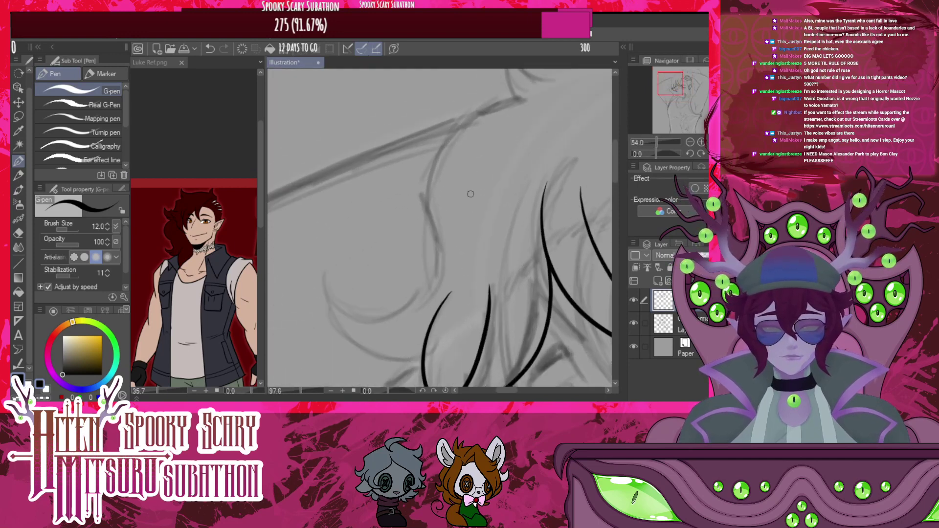
{"action": "mouse_move", "coordinate": [520, 100]}
{"action": "left_mouse_down"}
{"action": "mouse_move", "coordinate": [493, 109]}
{"action": "mouse_move", "coordinate": [400, 190]}
{"action": "mouse_move", "coordinate": [420, 233]}
{"action": "mouse_move", "coordinate": [382, 312]}
{"action": "mouse_move", "coordinate": [312, 263]}
{"action": "mouse_move", "coordinate": [361, 347]}
{"action": "mouse_move", "coordinate": [424, 371]}
{"action": "left_mouse_up"}
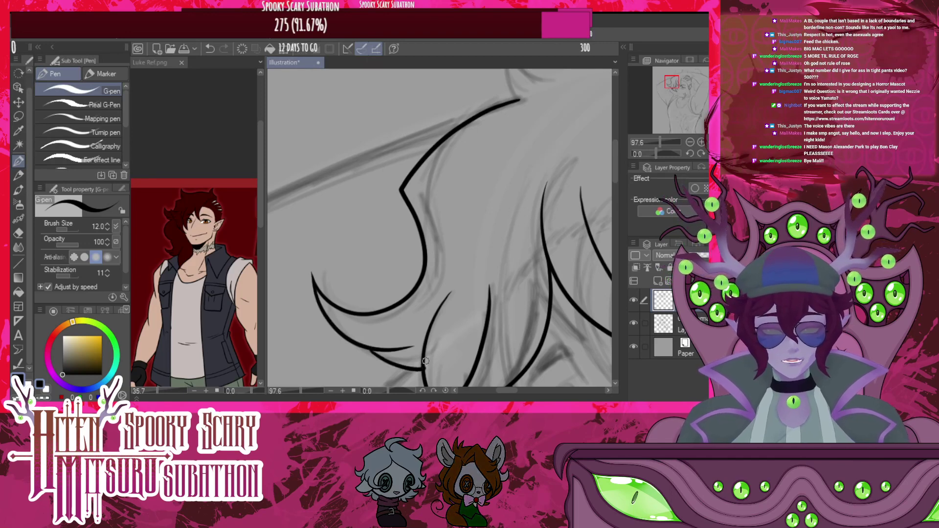
Ink the pointed hair tuft at the crown's left side and its curved top outline over the sketch with the G-pen
{"action": "scroll", "coordinate": [425, 361], "scroll_direction": "down", "scroll_amount": 3}
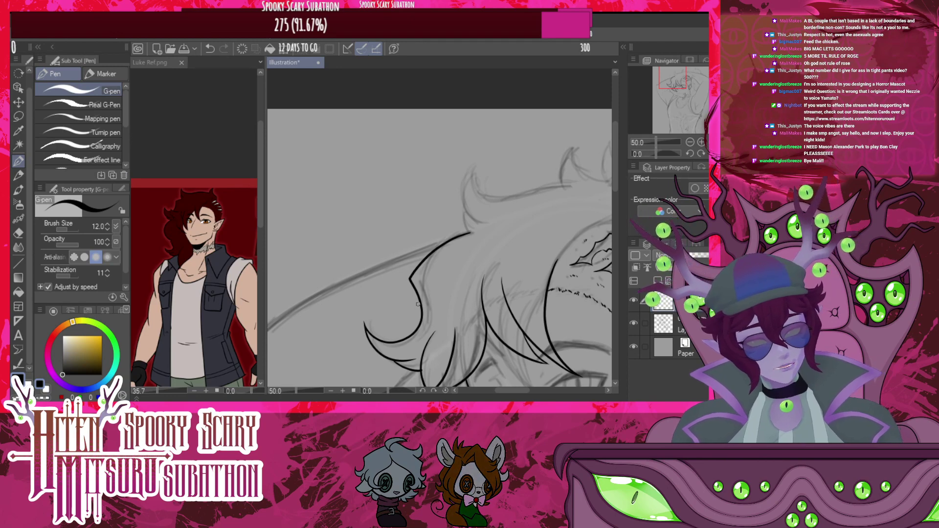
{"action": "scroll", "coordinate": [418, 304], "scroll_direction": "down", "scroll_amount": 2}
{"action": "scroll", "coordinate": [460, 265], "scroll_direction": "down", "scroll_amount": 2}
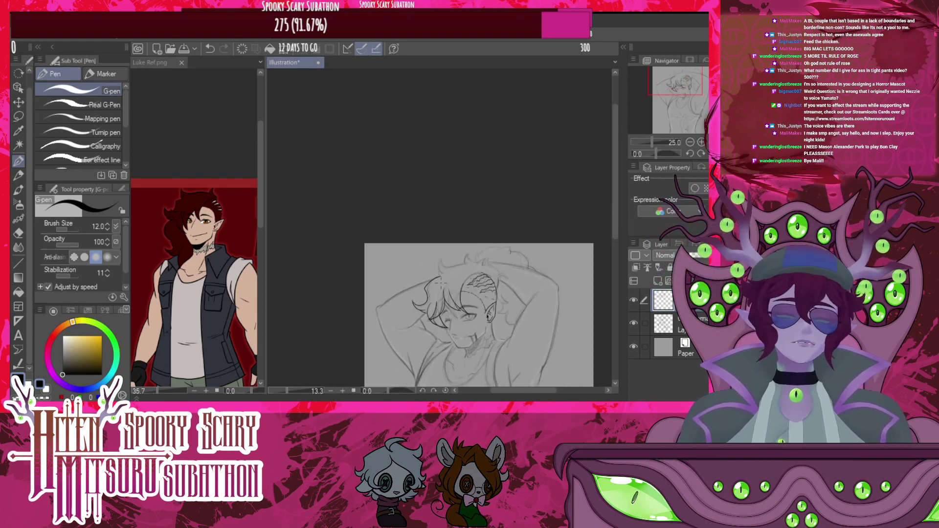
{"action": "scroll", "coordinate": [460, 265], "scroll_direction": "up", "scroll_amount": 6}
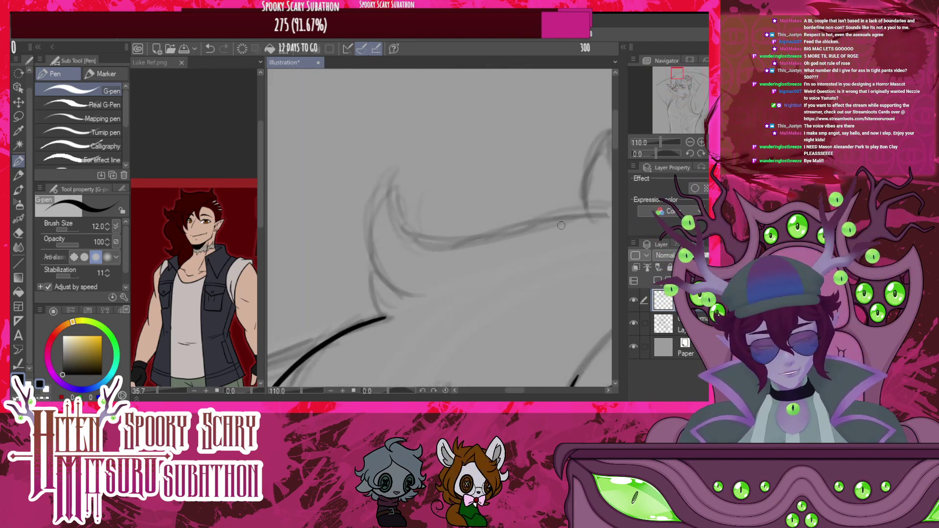
{"action": "mouse_move", "coordinate": [609, 216]}
{"action": "left_mouse_down"}
{"action": "mouse_move", "coordinate": [450, 246]}
{"action": "mouse_move", "coordinate": [395, 162]}
{"action": "mouse_move", "coordinate": [364, 216]}
{"action": "mouse_move", "coordinate": [416, 298]}
{"action": "left_mouse_up"}
{"action": "left_click_drag", "start_coordinate": [368, 278], "coordinate": [387, 319]}
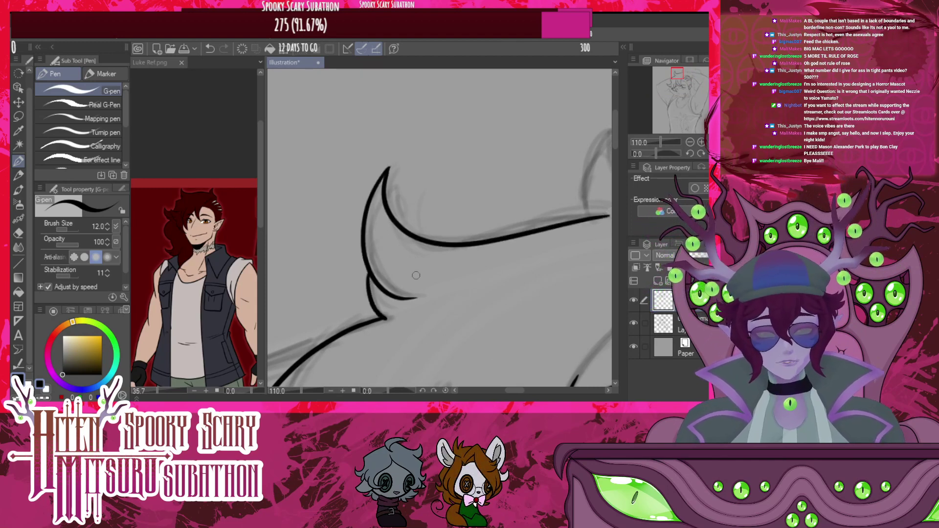
Ink the two upright hair spikes on top of the head and the outline curving down behind the shaved, scarred area
{"action": "scroll", "coordinate": [416, 275], "scroll_direction": "down", "scroll_amount": 5}
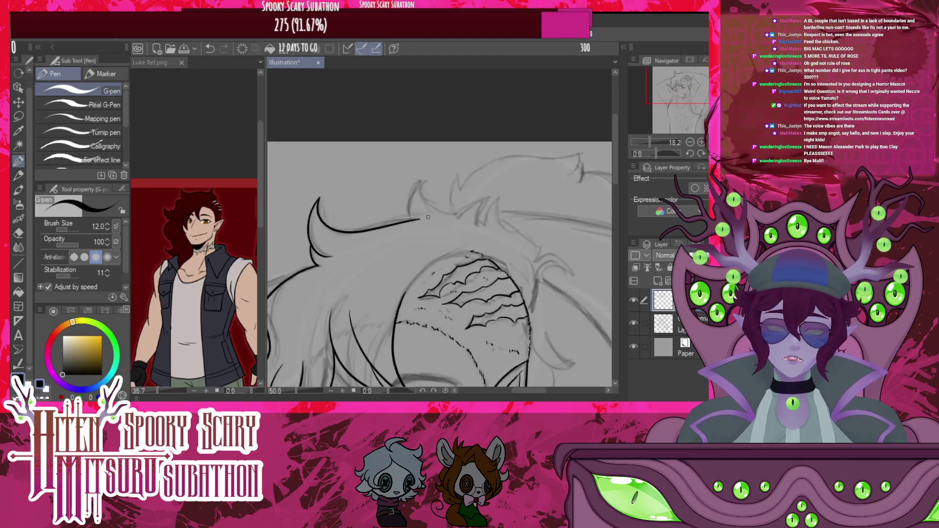
{"action": "scroll", "coordinate": [428, 217], "scroll_direction": "up", "scroll_amount": 3}
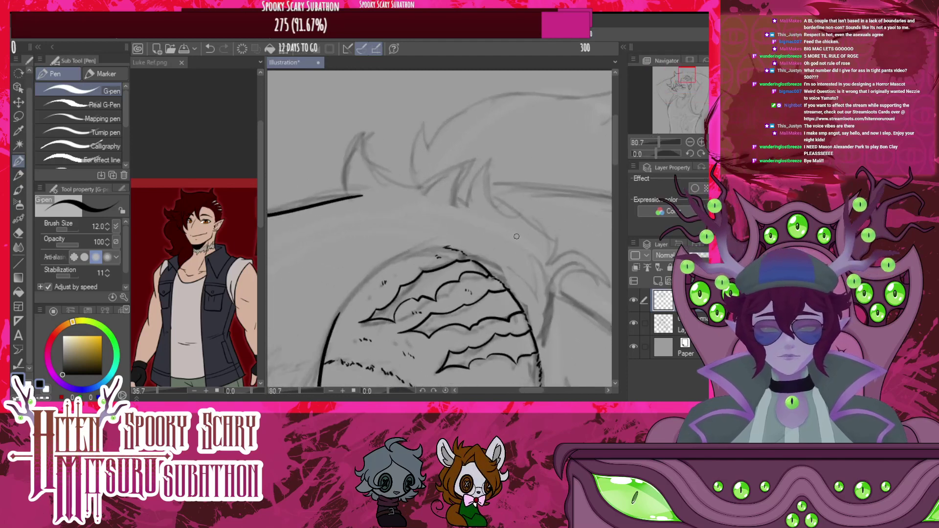
{"action": "mouse_move", "coordinate": [547, 267]}
{"action": "left_mouse_down"}
{"action": "mouse_move", "coordinate": [556, 237]}
{"action": "mouse_move", "coordinate": [496, 198]}
{"action": "mouse_move", "coordinate": [446, 135]}
{"action": "mouse_move", "coordinate": [435, 195]}
{"action": "left_mouse_up"}
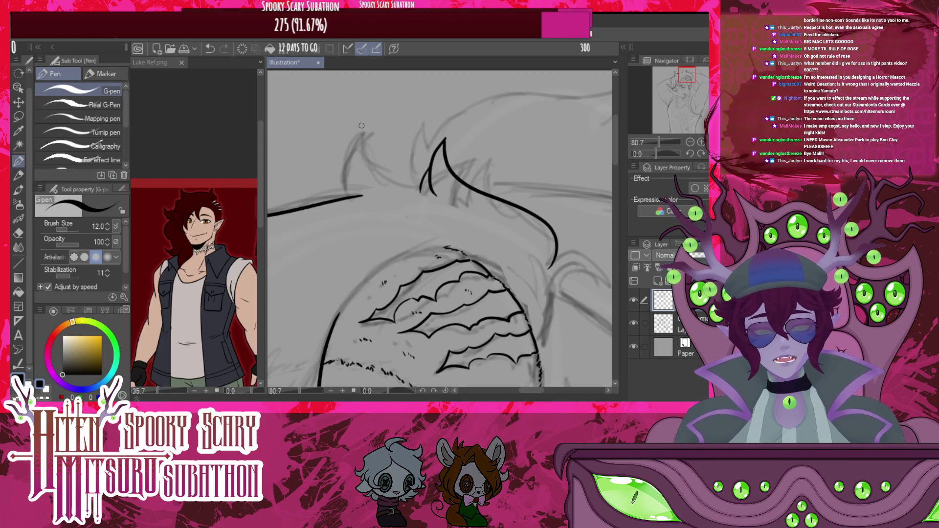
{"action": "mouse_move", "coordinate": [363, 116]}
{"action": "left_mouse_down"}
{"action": "mouse_move", "coordinate": [375, 171]}
{"action": "mouse_move", "coordinate": [433, 191]}
{"action": "left_mouse_up"}
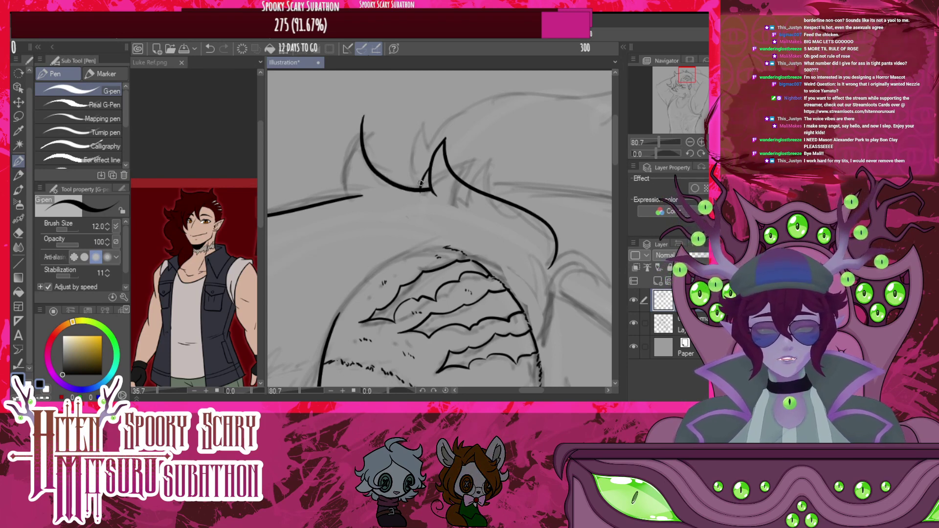
{"action": "mouse_move", "coordinate": [363, 127]}
{"action": "left_mouse_down"}
{"action": "mouse_move", "coordinate": [373, 165]}
{"action": "mouse_move", "coordinate": [410, 187]}
{"action": "left_mouse_up"}
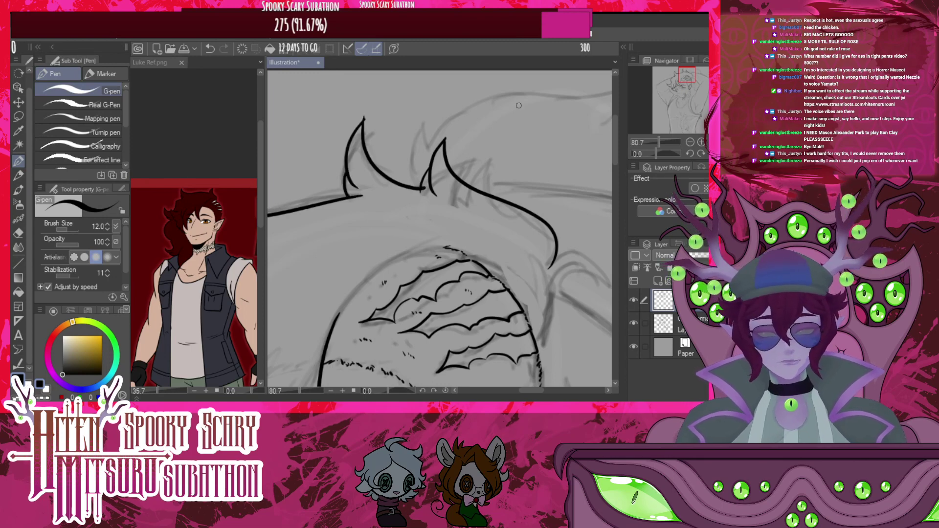
Ink the curved hair locks behind the shaved side of the head, down to the rounded curl beside the ear
{"action": "scroll", "coordinate": [503, 108], "scroll_direction": "down", "scroll_amount": 10}
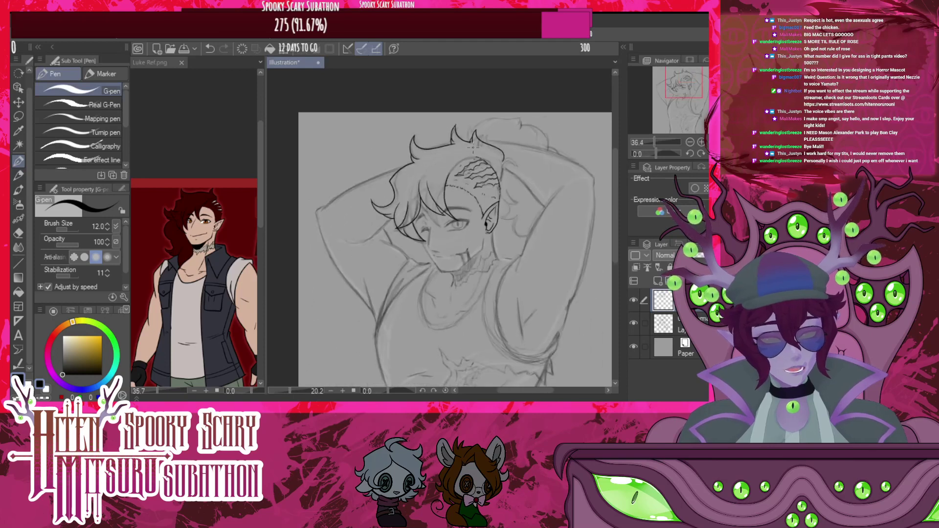
{"action": "scroll", "coordinate": [474, 144], "scroll_direction": "down", "scroll_amount": 2}
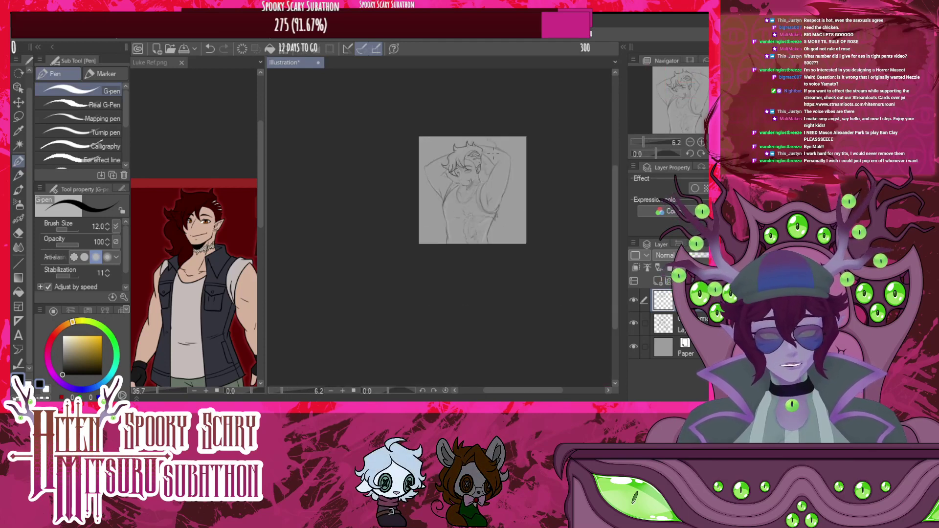
{"action": "scroll", "coordinate": [477, 146], "scroll_direction": "up", "scroll_amount": 12}
{"action": "scroll", "coordinate": [478, 146], "scroll_direction": "up", "scroll_amount": 1}
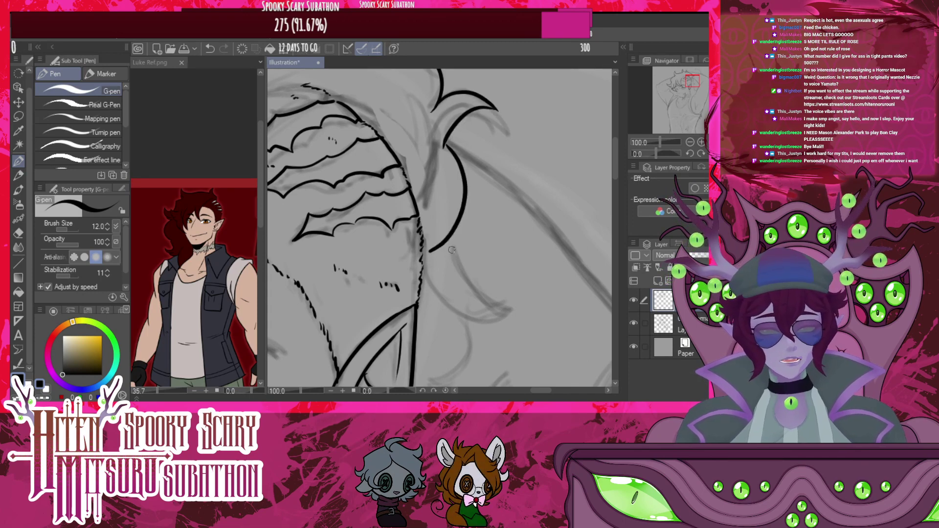
{"action": "mouse_move", "coordinate": [461, 275]}
{"action": "left_mouse_down"}
{"action": "mouse_move", "coordinate": [492, 319]}
{"action": "mouse_move", "coordinate": [431, 293]}
{"action": "left_mouse_up"}
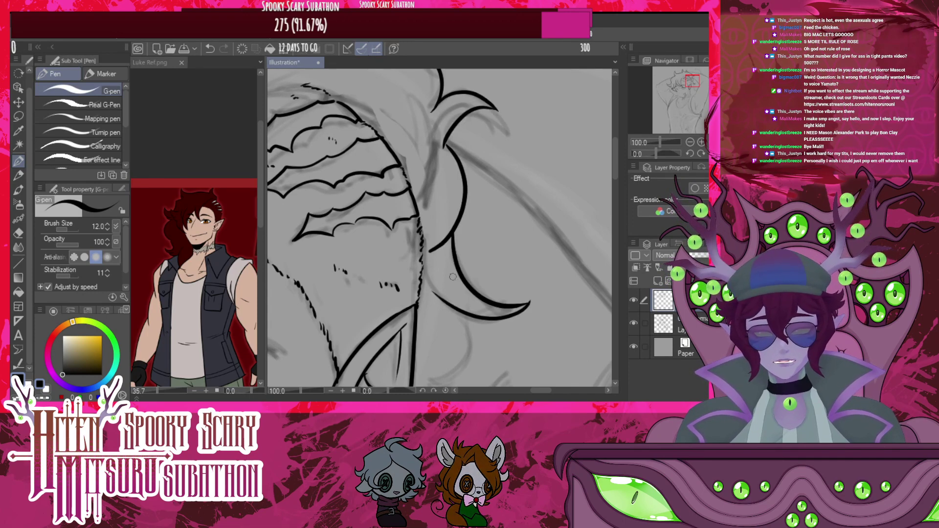
{"action": "scroll", "coordinate": [432, 244], "scroll_direction": "down", "scroll_amount": 7}
{"action": "scroll", "coordinate": [434, 254], "scroll_direction": "up", "scroll_amount": 7}
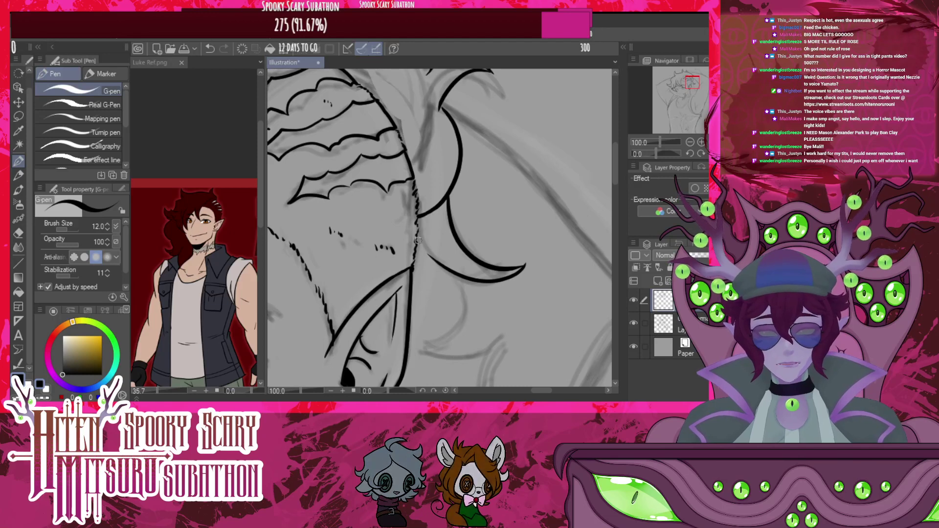
{"action": "mouse_move", "coordinate": [437, 281]}
{"action": "left_mouse_down"}
{"action": "mouse_move", "coordinate": [459, 323]}
{"action": "mouse_move", "coordinate": [413, 341]}
{"action": "left_mouse_up"}
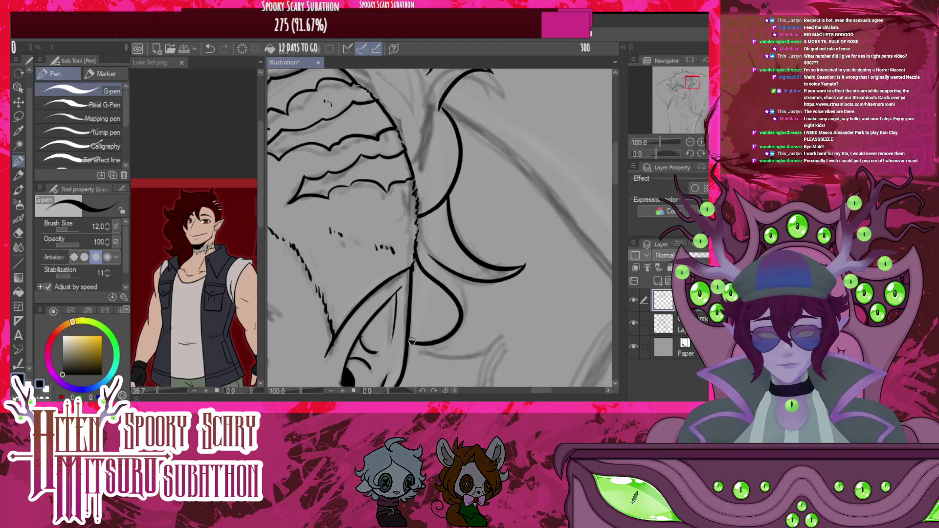
Ink the lowest hair curls behind the ear, ending at the sketched line of the raised arm
{"action": "key", "text": "ctrl+minus"}
{"action": "key", "text": "ctrl+minus"}
{"action": "key", "text": "ctrl+minus"}
{"action": "key", "text": "ctrl+minus"}
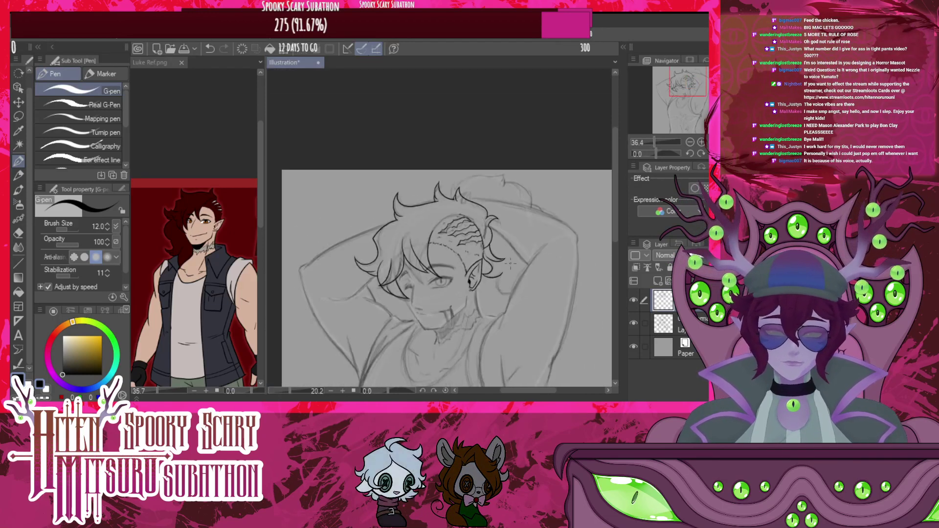
{"action": "key", "text": "ctrl+plus"}
{"action": "scroll", "coordinate": [506, 270], "scroll_direction": "down", "scroll_amount": 1}
{"action": "scroll", "coordinate": [460, 217], "scroll_direction": "up", "scroll_amount": 5}
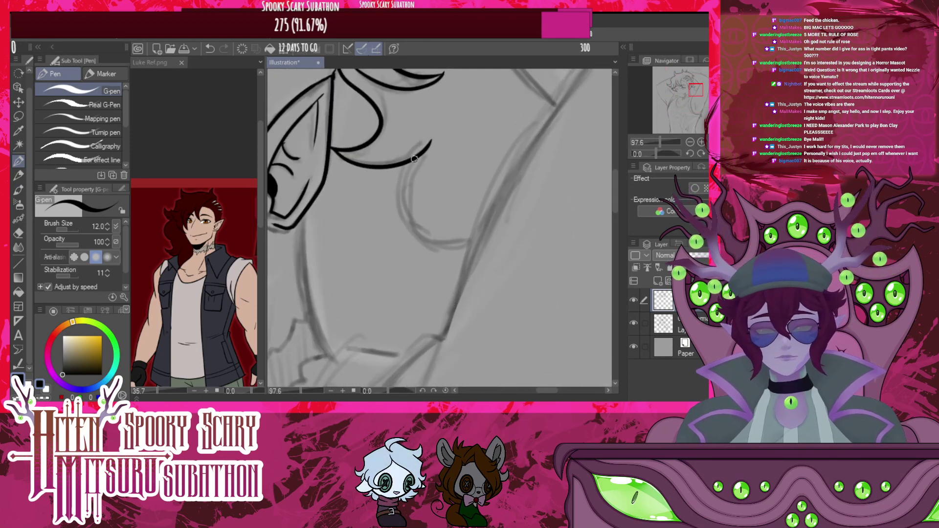
{"action": "left_click_drag", "start_coordinate": [470, 244], "coordinate": [473, 243]}
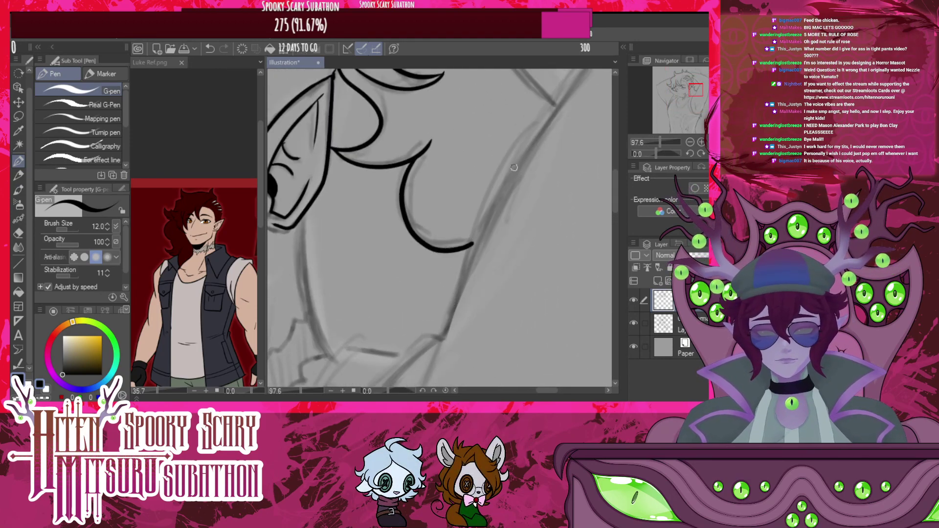
Ink the jawline from below the ear around the chin and up the far cheek to the hair
{"action": "scroll", "coordinate": [514, 168], "scroll_direction": "down", "scroll_amount": 5}
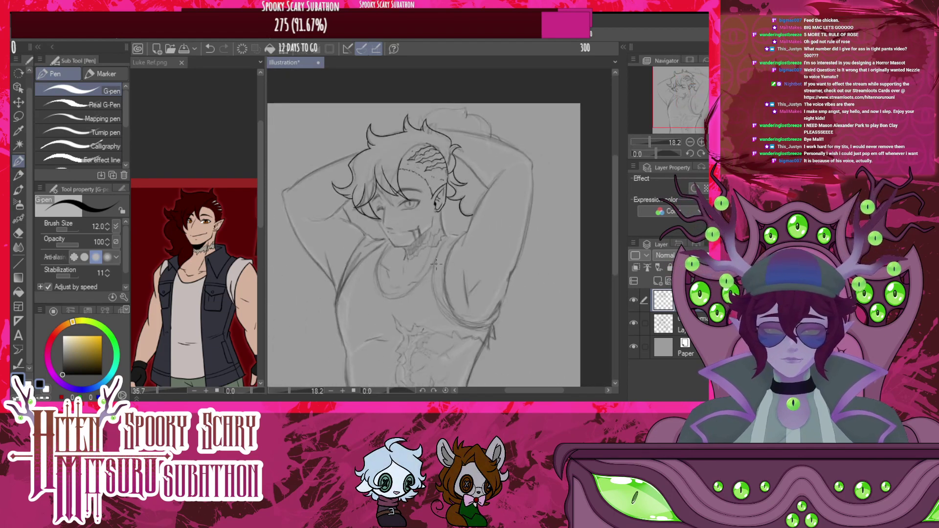
{"action": "scroll", "coordinate": [420, 248], "scroll_direction": "up", "scroll_amount": 3}
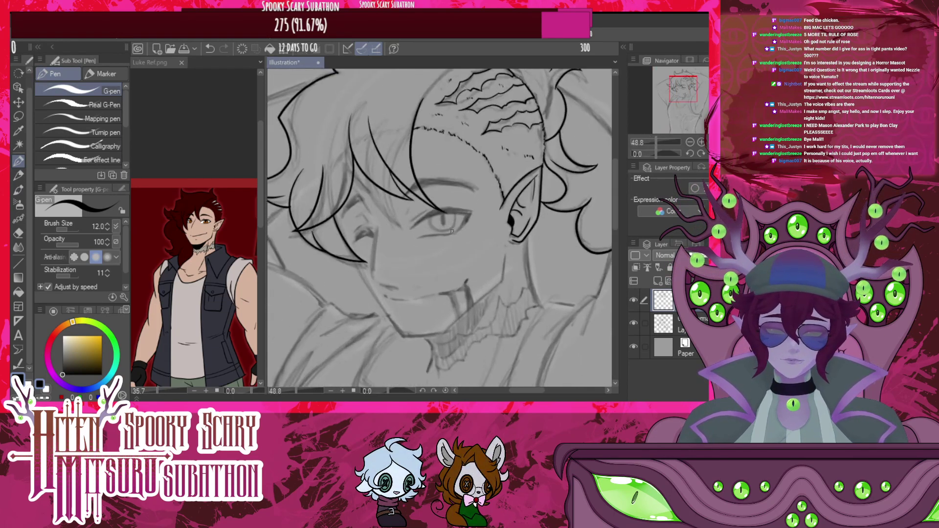
{"action": "scroll", "coordinate": [472, 257], "scroll_direction": "down", "scroll_amount": 3}
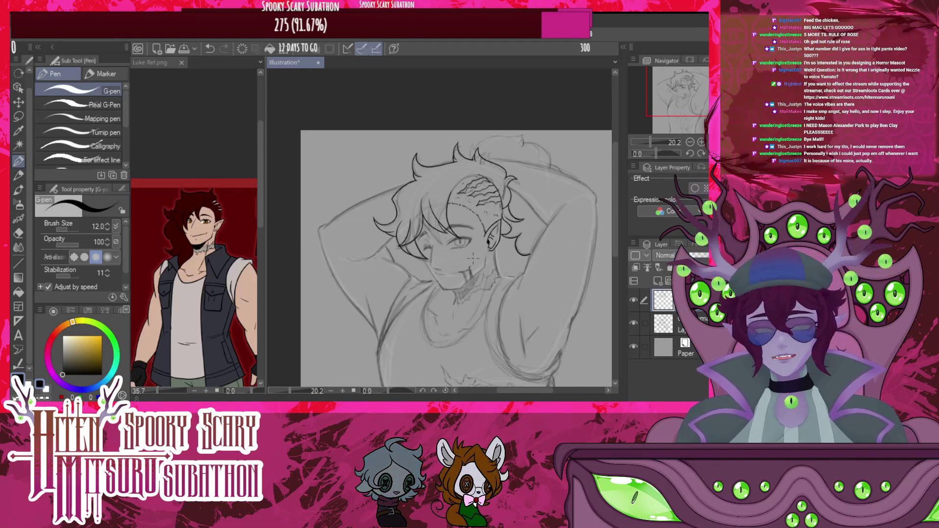
{"action": "scroll", "coordinate": [570, 248], "scroll_direction": "up", "scroll_amount": 4}
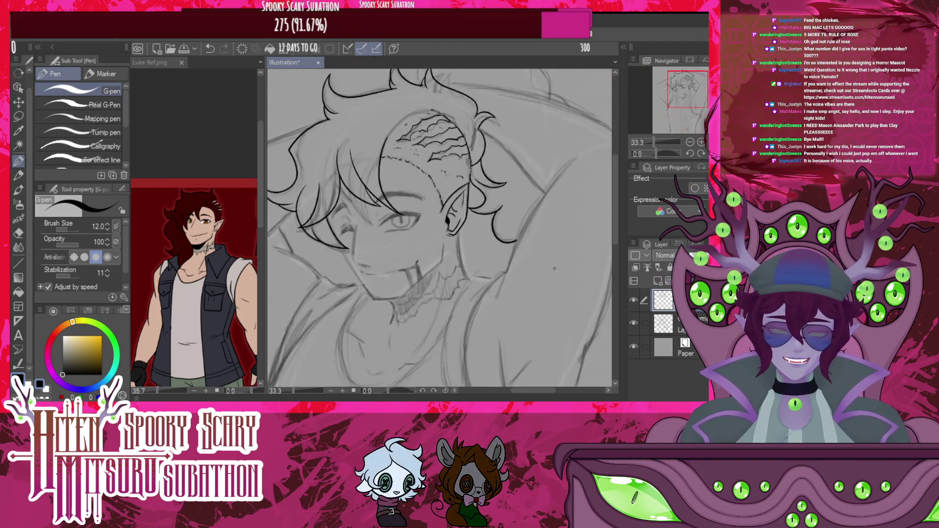
{"action": "scroll", "coordinate": [349, 265], "scroll_direction": "up", "scroll_amount": 4}
{"action": "scroll", "coordinate": [349, 265], "scroll_direction": "down", "scroll_amount": 5}
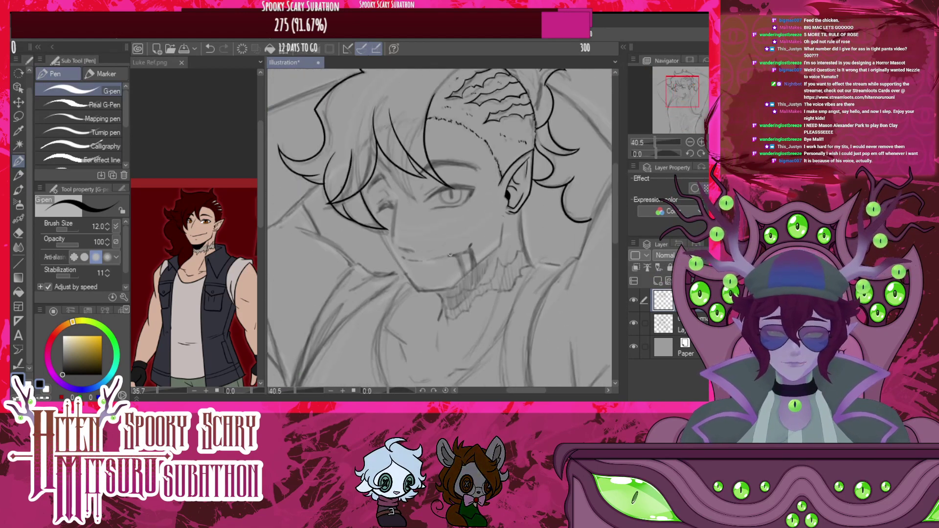
{"action": "scroll", "coordinate": [469, 233], "scroll_direction": "up", "scroll_amount": 4}
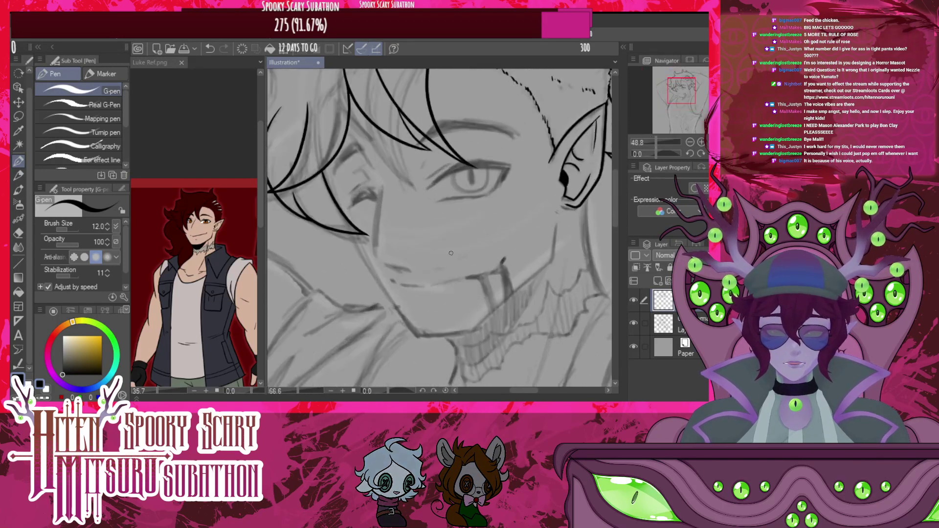
{"action": "left_click_drag", "start_coordinate": [607, 207], "coordinate": [601, 260]}
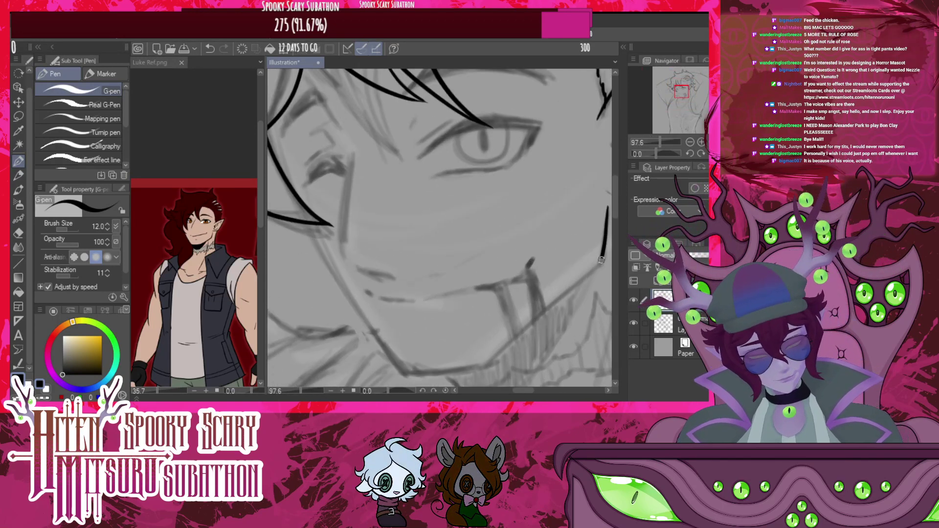
{"action": "mouse_move", "coordinate": [316, 230]}
{"action": "left_mouse_down"}
{"action": "mouse_move", "coordinate": [401, 368]}
{"action": "mouse_move", "coordinate": [482, 364]}
{"action": "left_mouse_up"}
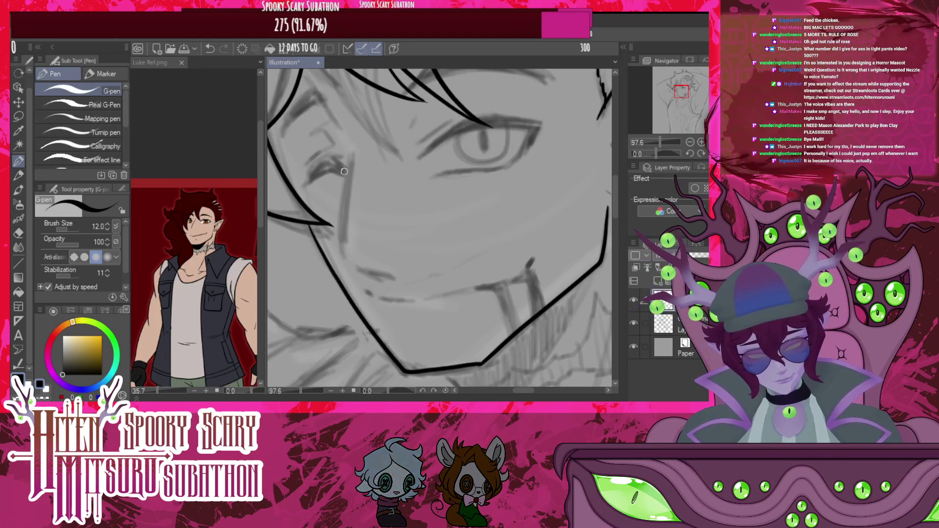
Ink the nose bridge and nostril, and trace the smiling mouth line out to its raised corner
{"action": "mouse_move", "coordinate": [352, 149]}
{"action": "left_mouse_down"}
{"action": "mouse_move", "coordinate": [341, 250]}
{"action": "mouse_move", "coordinate": [372, 276]}
{"action": "left_mouse_up"}
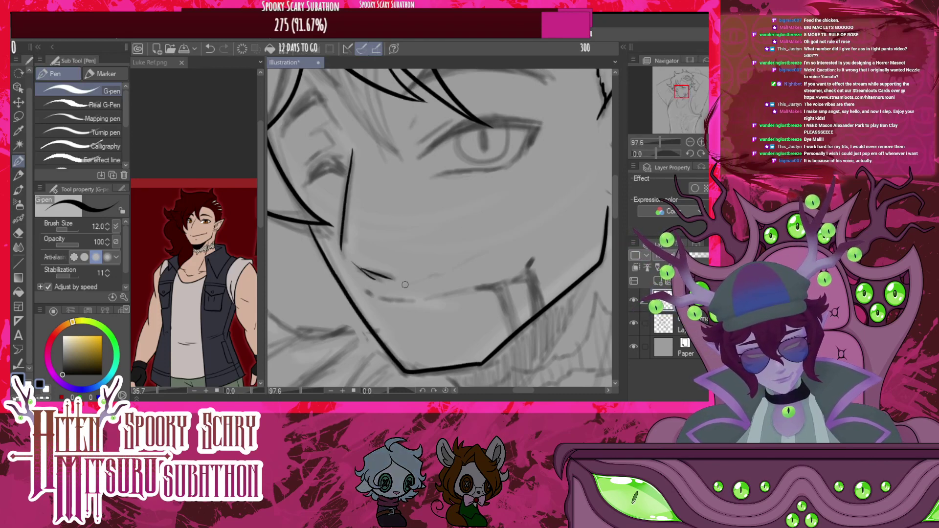
{"action": "scroll", "coordinate": [532, 238], "scroll_direction": "up", "scroll_amount": 2}
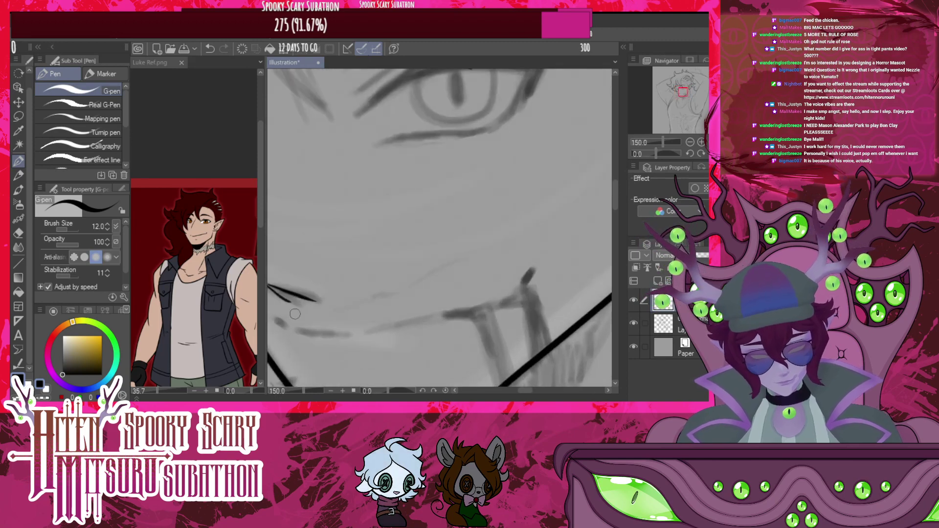
{"action": "mouse_move", "coordinate": [277, 320]}
{"action": "left_mouse_down"}
{"action": "mouse_move", "coordinate": [408, 328]}
{"action": "mouse_move", "coordinate": [525, 283]}
{"action": "left_mouse_up"}
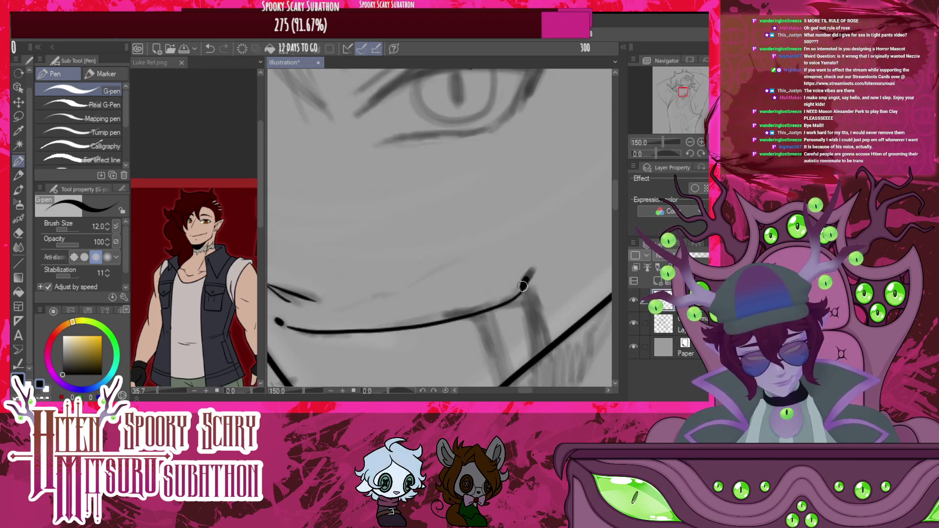
Hide the existing hair and face line-art layer, and ink the open eye's lids, lash edges and crease lines on the new top layer
{"action": "scroll", "coordinate": [506, 232], "scroll_direction": "down", "scroll_amount": 2}
{"action": "scroll", "coordinate": [482, 171], "scroll_direction": "up", "scroll_amount": 2}
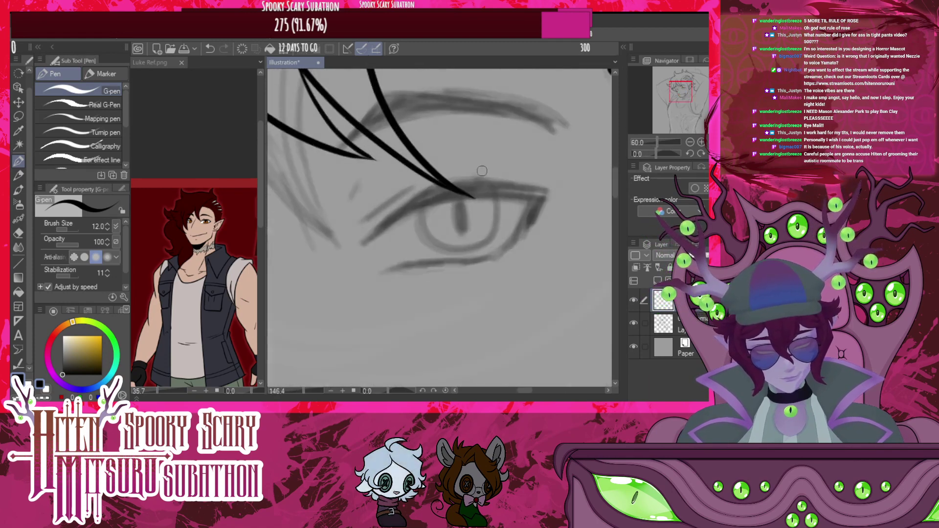
{"action": "scroll", "coordinate": [482, 171], "scroll_direction": "up", "scroll_amount": 1}
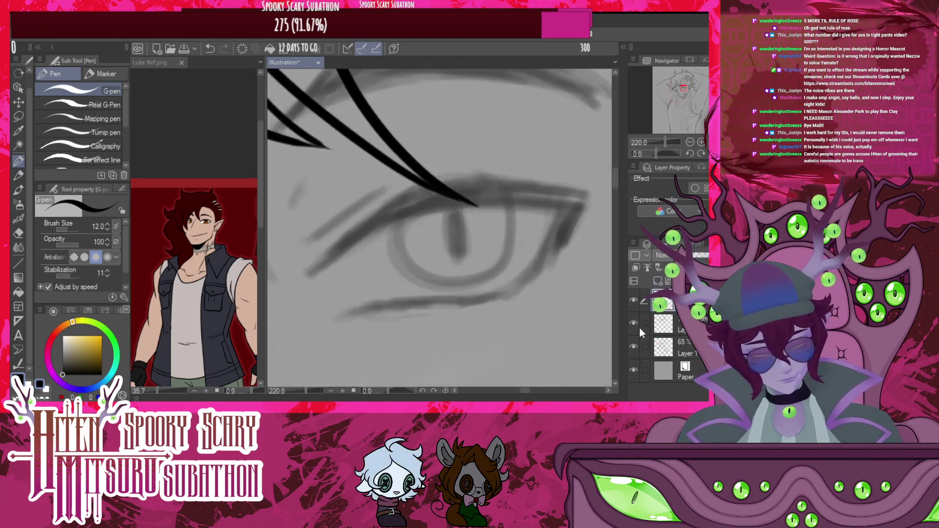
{"action": "left_click", "coordinate": [635, 324]}
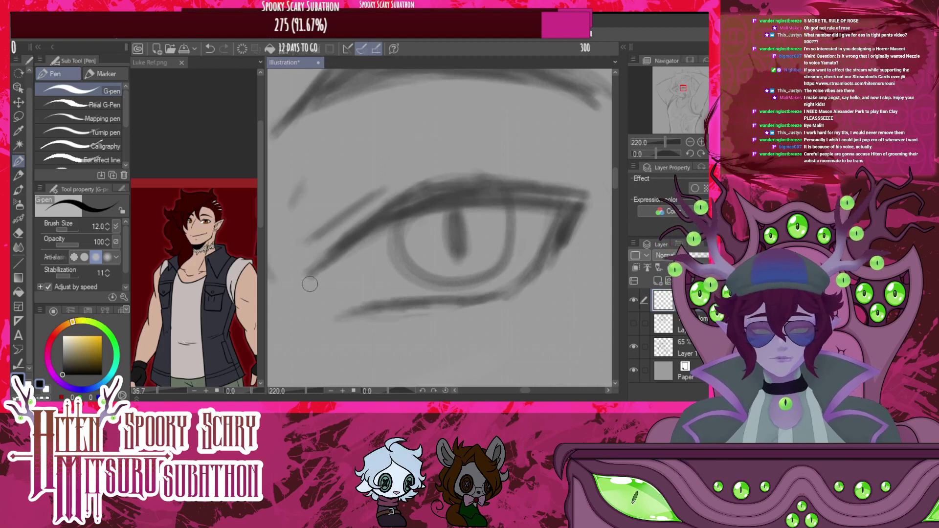
{"action": "mouse_move", "coordinate": [364, 216]}
{"action": "left_mouse_down"}
{"action": "mouse_move", "coordinate": [439, 182]}
{"action": "mouse_move", "coordinate": [583, 201]}
{"action": "left_mouse_up"}
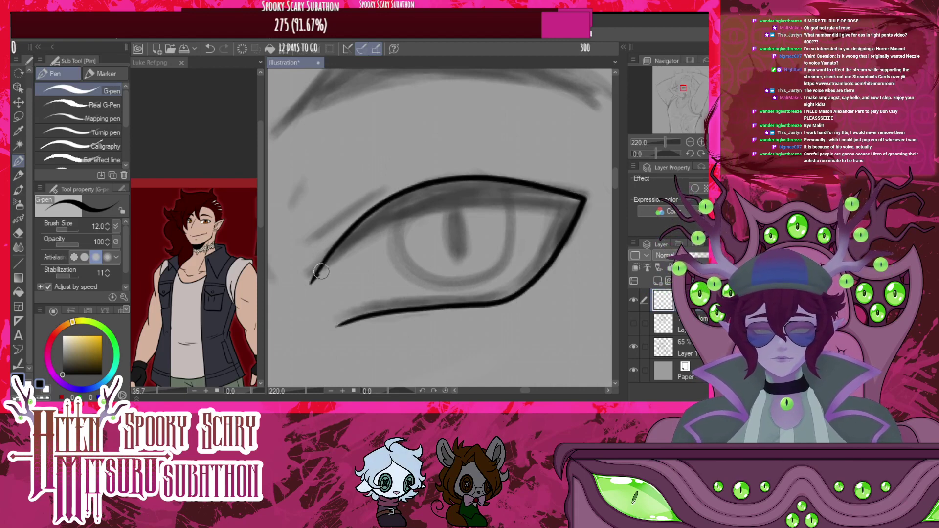
{"action": "mouse_move", "coordinate": [478, 199]}
{"action": "left_mouse_down"}
{"action": "mouse_move", "coordinate": [581, 215]}
{"action": "mouse_move", "coordinate": [582, 192]}
{"action": "mouse_move", "coordinate": [513, 284]}
{"action": "mouse_move", "coordinate": [475, 299]}
{"action": "left_mouse_up"}
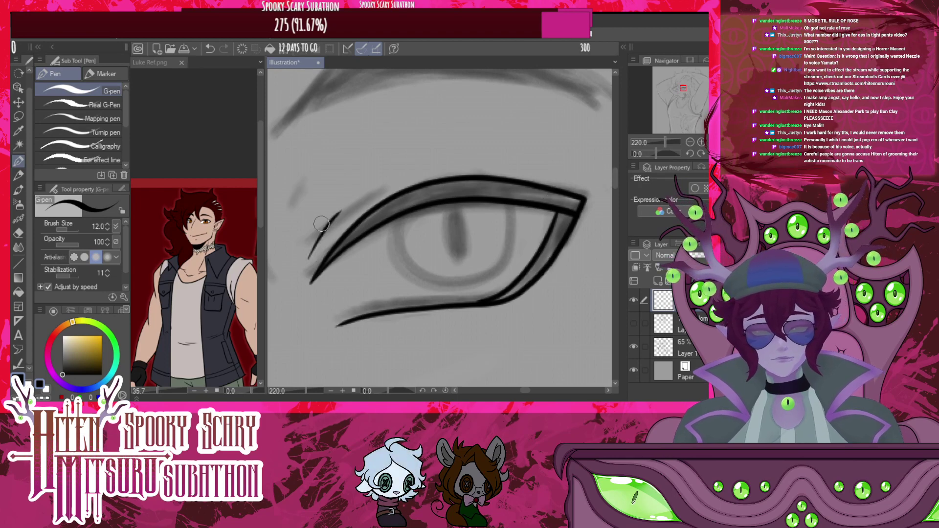
{"action": "left_click_drag", "start_coordinate": [321, 223], "coordinate": [333, 210]}
{"action": "left_click_drag", "start_coordinate": [317, 226], "coordinate": [452, 152]}
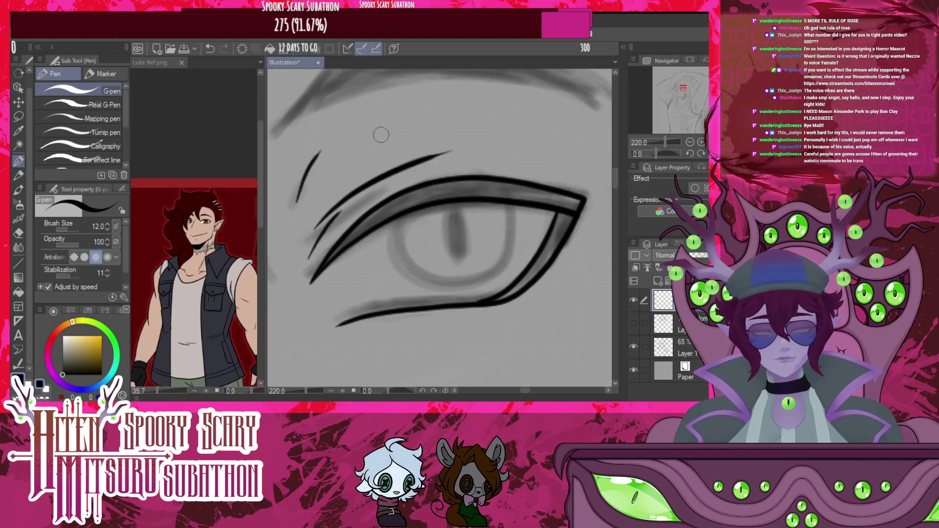
Ink the outline of the eyebrow above the open eye, tracing its lower curve and its tapered upper edge
{"action": "scroll", "coordinate": [391, 142], "scroll_direction": "down", "scroll_amount": 9}
{"action": "scroll", "coordinate": [400, 122], "scroll_direction": "up", "scroll_amount": 7}
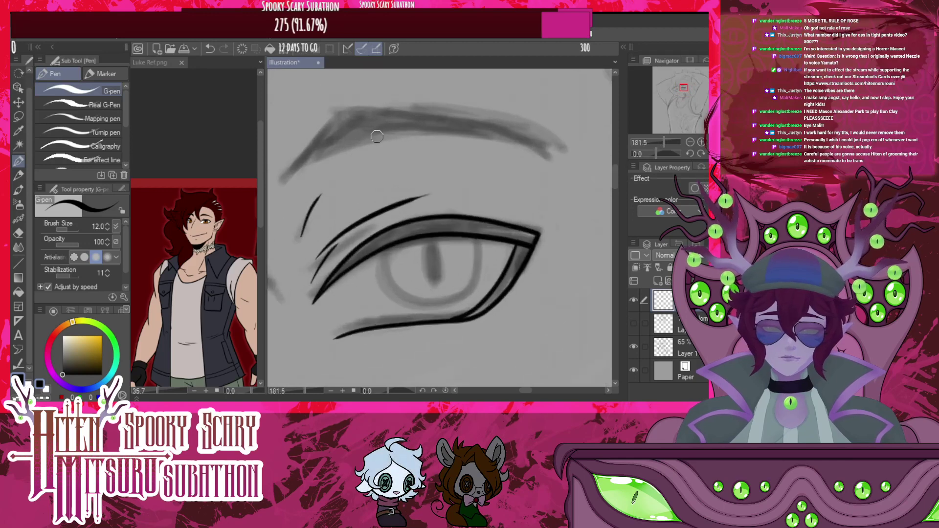
{"action": "mouse_move", "coordinate": [274, 188]}
{"action": "left_mouse_down"}
{"action": "mouse_move", "coordinate": [333, 148]}
{"action": "mouse_move", "coordinate": [535, 132]}
{"action": "left_mouse_up"}
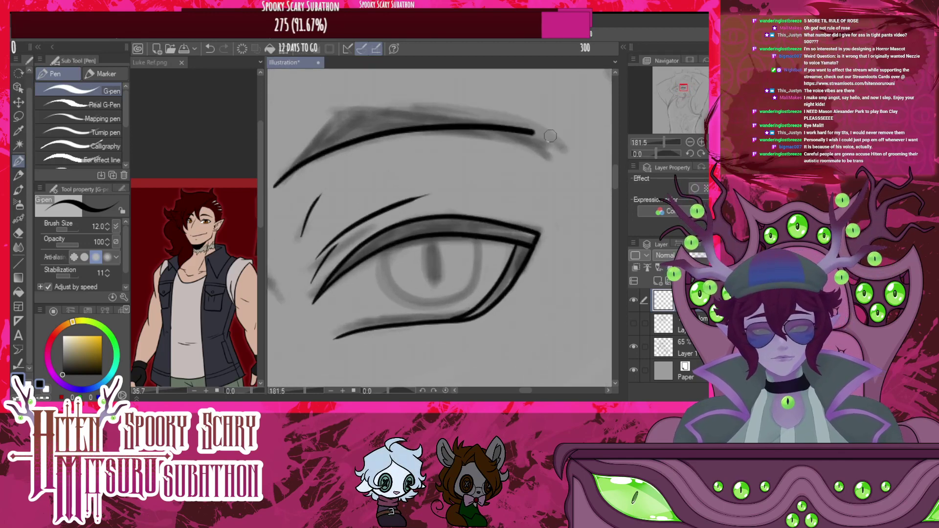
{"action": "mouse_move", "coordinate": [277, 185]}
{"action": "left_mouse_down"}
{"action": "mouse_move", "coordinate": [313, 127]}
{"action": "mouse_move", "coordinate": [430, 109]}
{"action": "left_mouse_up"}
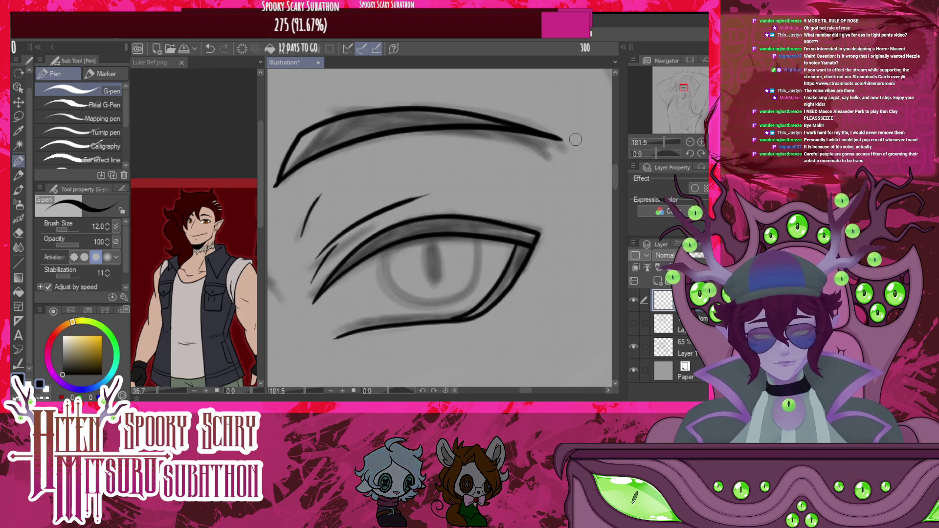
Ink the closed lash shape of the winking eye, with the crease line and short stroke above it
{"action": "scroll", "coordinate": [534, 164], "scroll_direction": "down", "scroll_amount": 3}
{"action": "scroll", "coordinate": [374, 225], "scroll_direction": "up", "scroll_amount": 5}
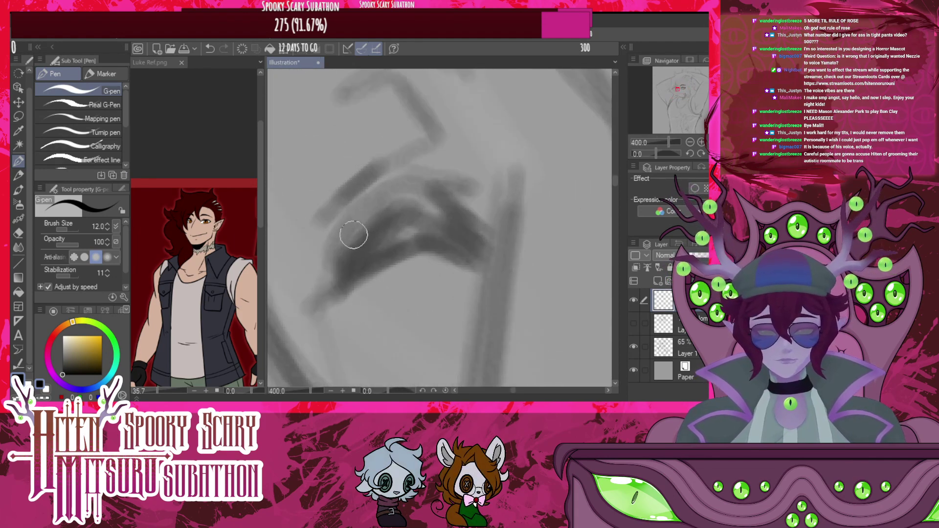
{"action": "mouse_move", "coordinate": [302, 327]}
{"action": "left_mouse_down"}
{"action": "mouse_move", "coordinate": [370, 204]}
{"action": "mouse_move", "coordinate": [426, 183]}
{"action": "mouse_move", "coordinate": [491, 235]}
{"action": "mouse_move", "coordinate": [416, 235]}
{"action": "mouse_move", "coordinate": [300, 326]}
{"action": "left_mouse_up"}
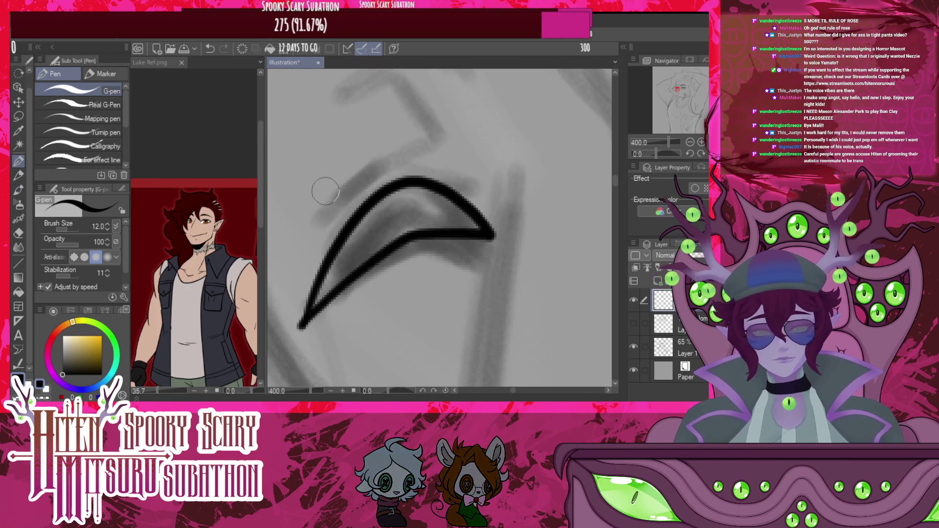
{"action": "left_click_drag", "start_coordinate": [301, 240], "coordinate": [417, 134]}
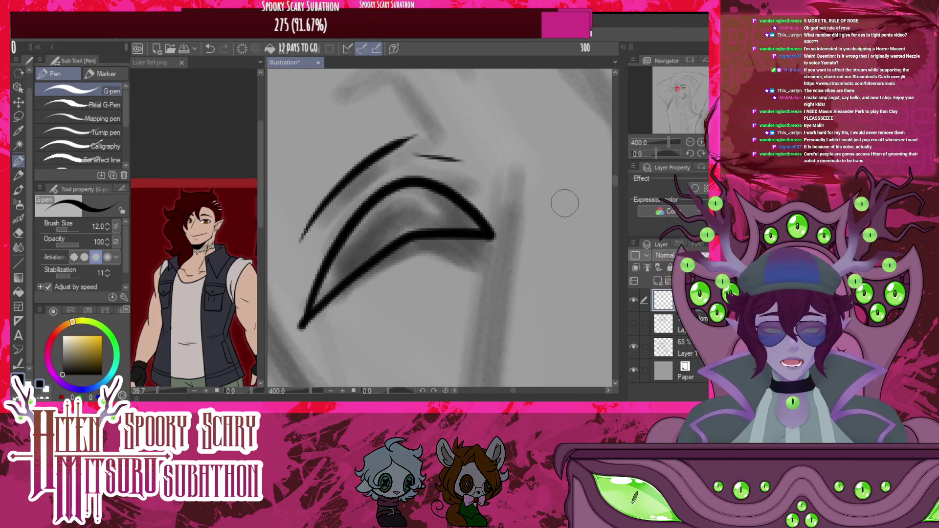
Ink the short frown lines above the winking eye and outline the thick eyebrow over it
{"action": "scroll", "coordinate": [482, 279], "scroll_direction": "down", "scroll_amount": 7}
{"action": "scroll", "coordinate": [426, 171], "scroll_direction": "up", "scroll_amount": 7}
{"action": "left_click_drag", "start_coordinate": [423, 163], "coordinate": [476, 225]}
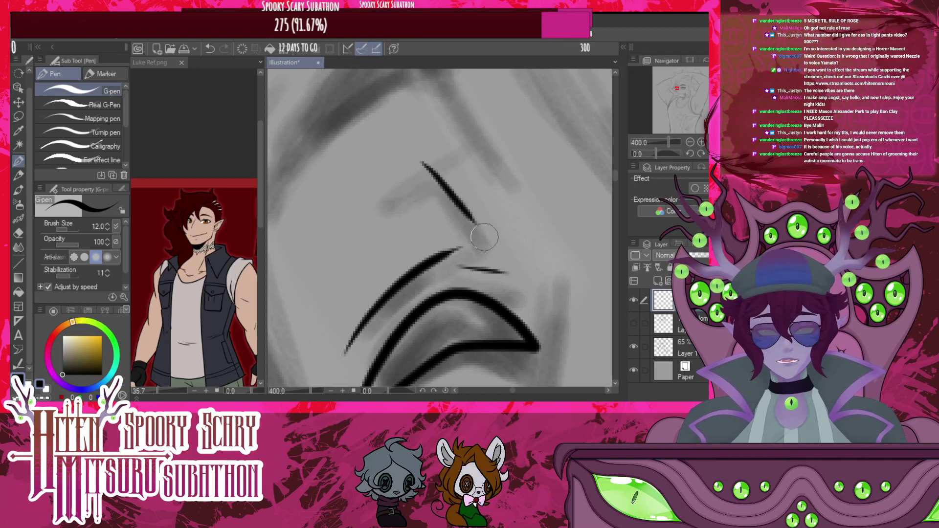
{"action": "scroll", "coordinate": [451, 199], "scroll_direction": "down", "scroll_amount": 2}
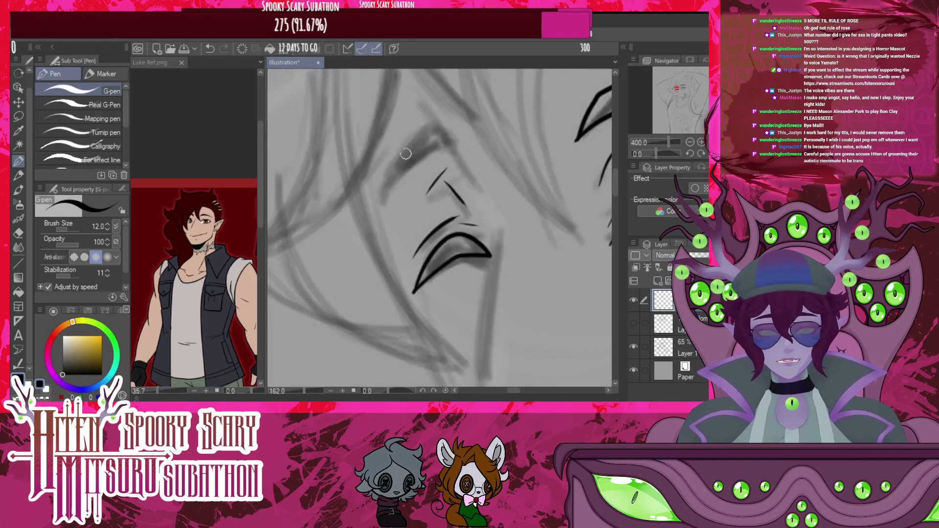
{"action": "scroll", "coordinate": [383, 137], "scroll_direction": "up", "scroll_amount": 2}
{"action": "mouse_move", "coordinate": [383, 266]}
{"action": "left_mouse_down"}
{"action": "mouse_move", "coordinate": [425, 213]}
{"action": "mouse_move", "coordinate": [504, 152]}
{"action": "mouse_move", "coordinate": [494, 135]}
{"action": "mouse_move", "coordinate": [481, 129]}
{"action": "mouse_move", "coordinate": [423, 176]}
{"action": "mouse_move", "coordinate": [381, 283]}
{"action": "mouse_move", "coordinate": [382, 255]}
{"action": "mouse_move", "coordinate": [380, 300]}
{"action": "left_mouse_up"}
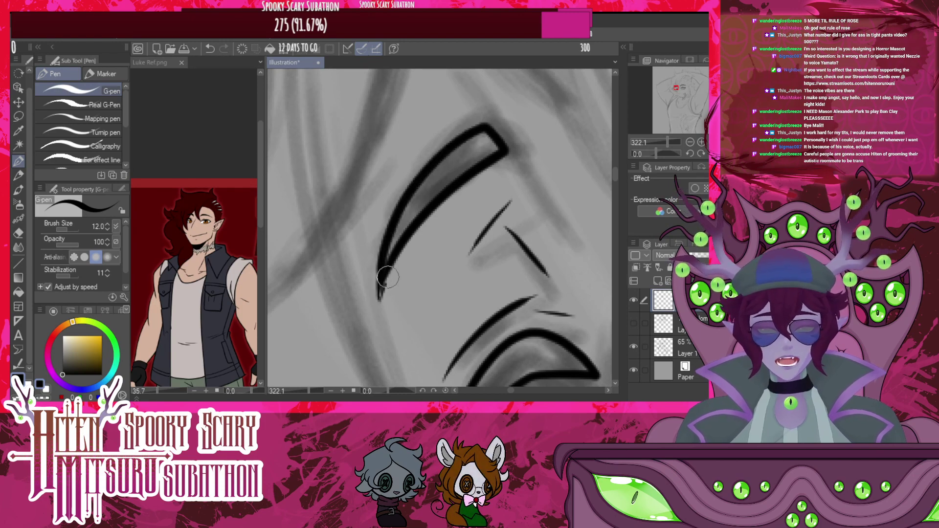
{"action": "scroll", "coordinate": [484, 253], "scroll_direction": "down", "scroll_amount": 5}
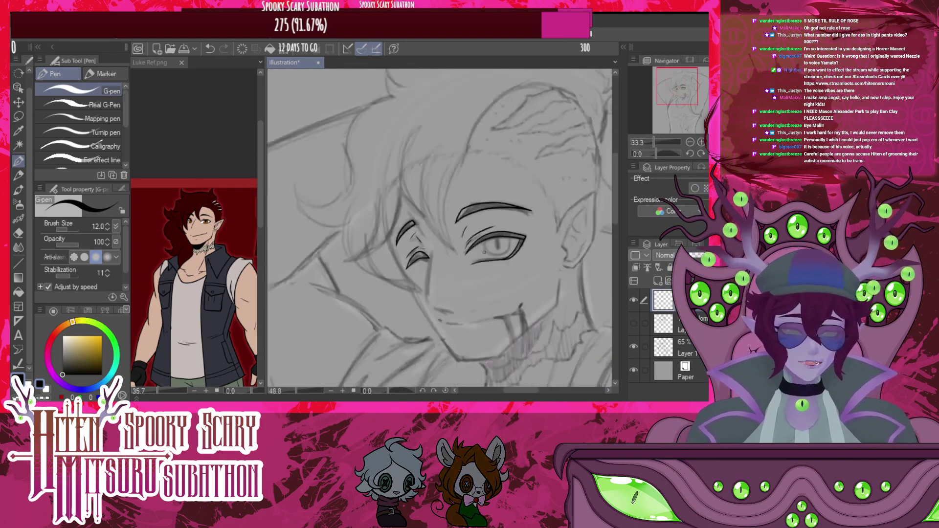
Auto-select from the current line layer, shrink the selection around the brows and lashes, and fill their outlines with solid black
{"action": "scroll", "coordinate": [484, 252], "scroll_direction": "up", "scroll_amount": 3}
{"action": "key", "text": "w"}
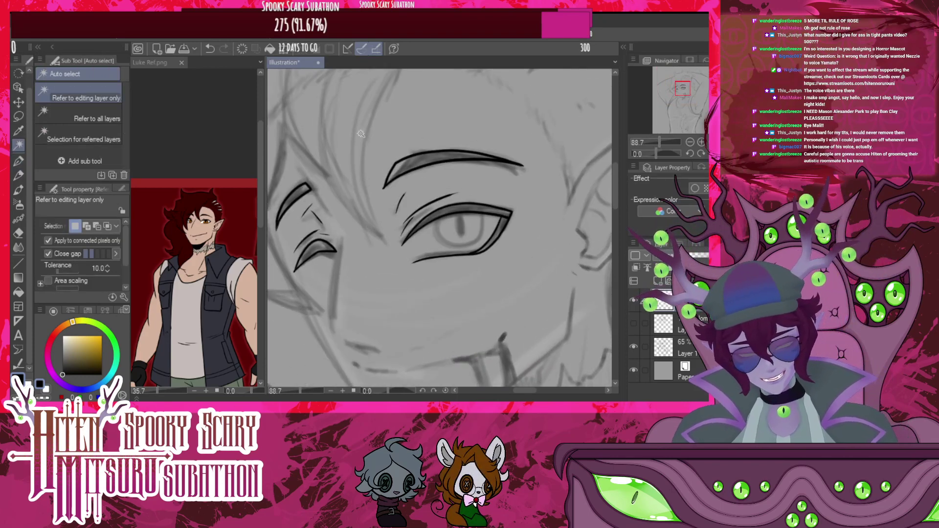
{"action": "left_click", "coordinate": [524, 251]}
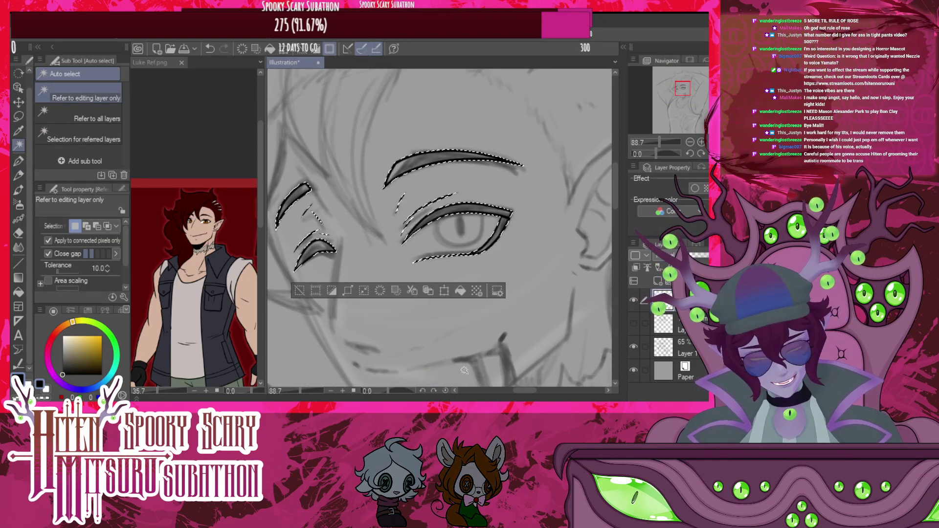
{"action": "left_click", "coordinate": [365, 292]}
{"action": "left_click", "coordinate": [230, 188]}
{"action": "left_click", "coordinate": [460, 290]}
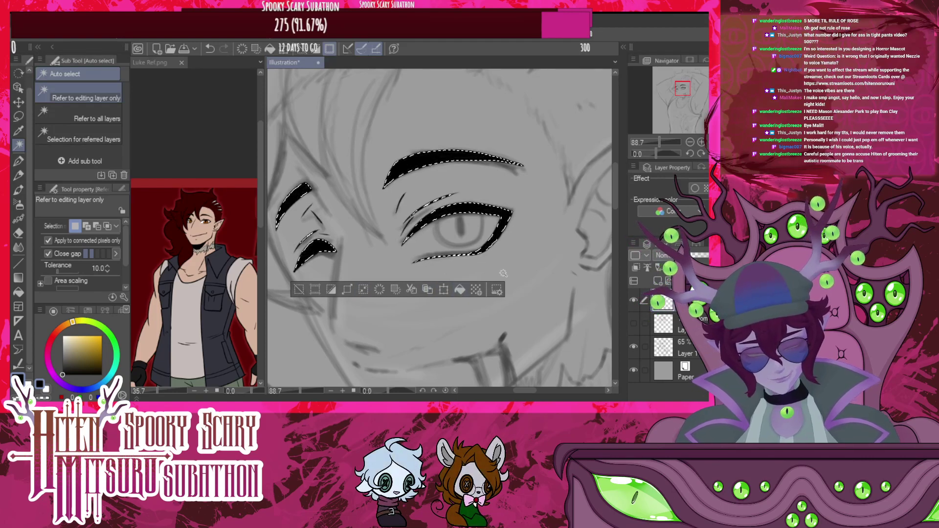
Clear the selection and show the hidden hair and face line-art layer again
{"action": "scroll", "coordinate": [510, 211], "scroll_direction": "down", "scroll_amount": 4}
{"action": "left_click_drag", "start_coordinate": [509, 210], "coordinate": [432, 98]}
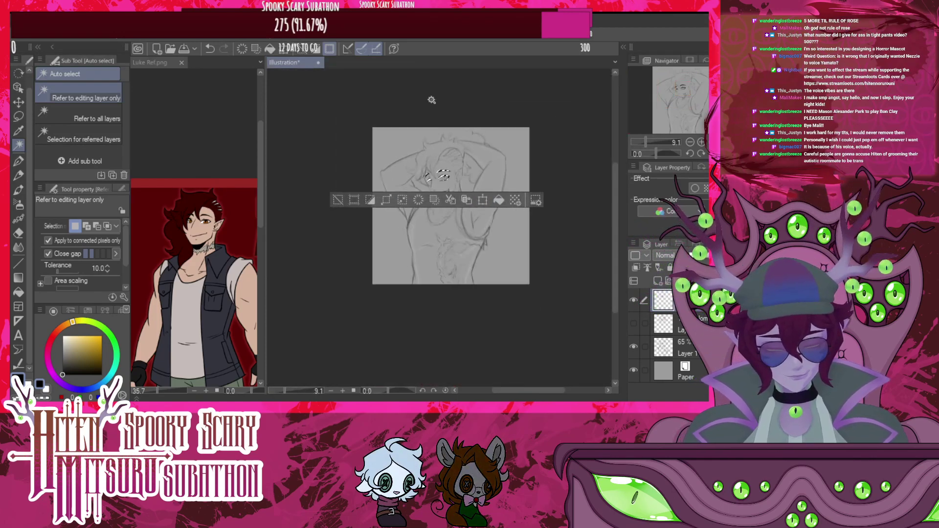
{"action": "key", "text": "ctrl+d"}
{"action": "left_click_drag", "start_coordinate": [437, 156], "coordinate": [620, 274]}
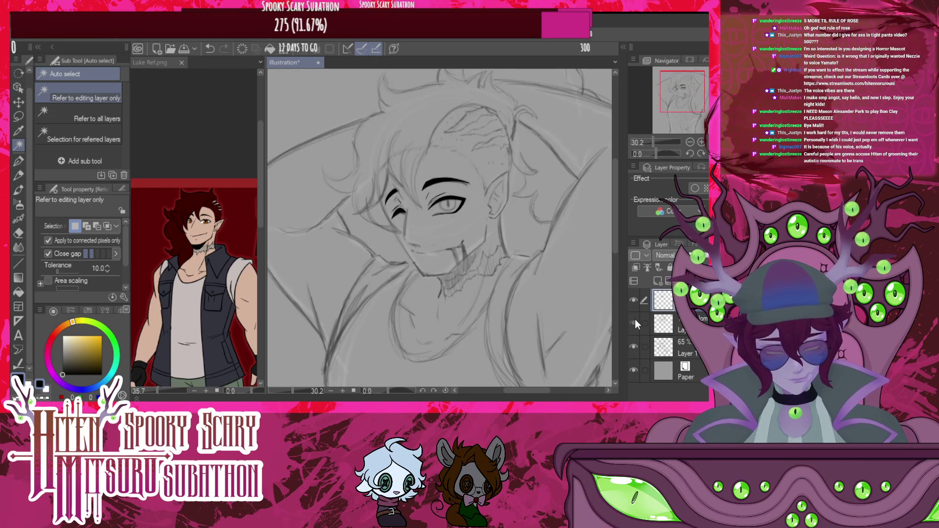
{"action": "left_click", "coordinate": [635, 320]}
Ink the open eye's iris ring and vertical slit pupil in black with the G-pen, and add a white oval highlight
{"action": "scroll", "coordinate": [434, 171], "scroll_direction": "up", "scroll_amount": 4}
{"action": "scroll", "coordinate": [434, 171], "scroll_direction": "up", "scroll_amount": 8}
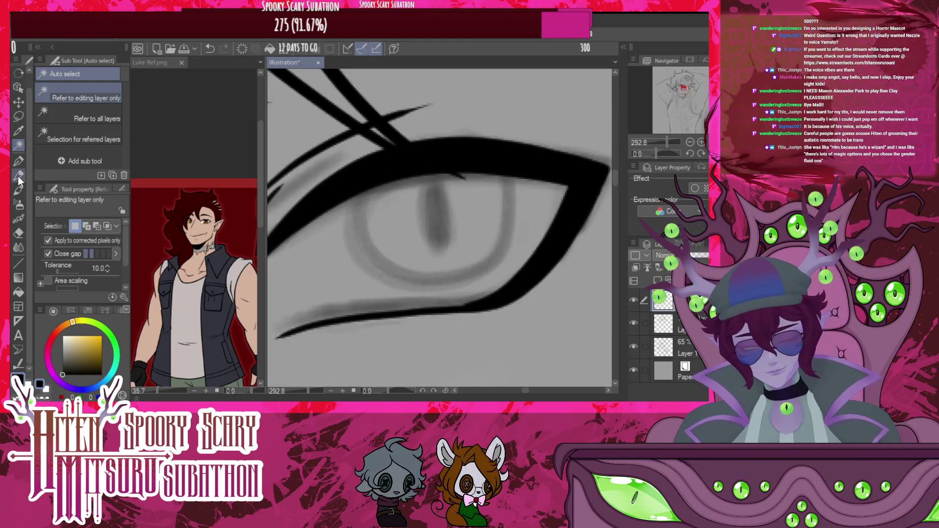
{"action": "key", "text": "p"}
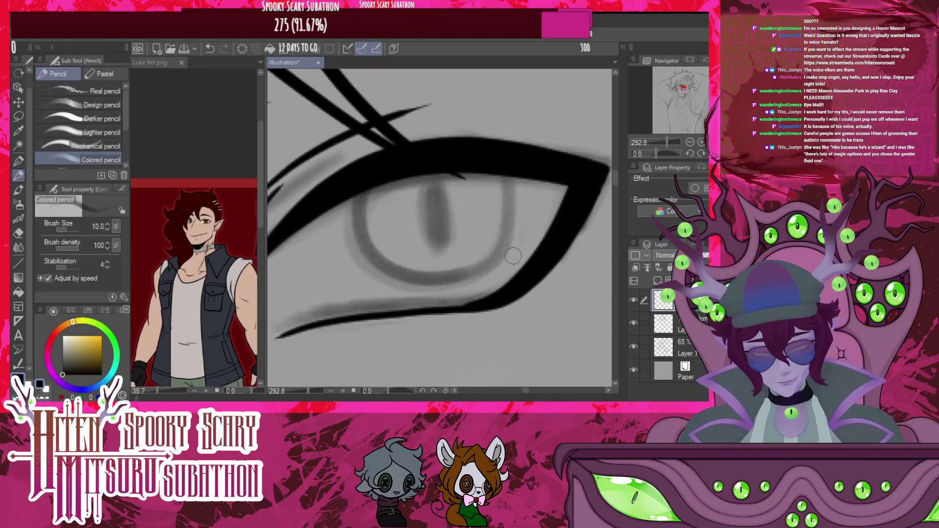
{"action": "key", "text": "ctrl+z"}
{"action": "left_click", "coordinate": [18, 161]}
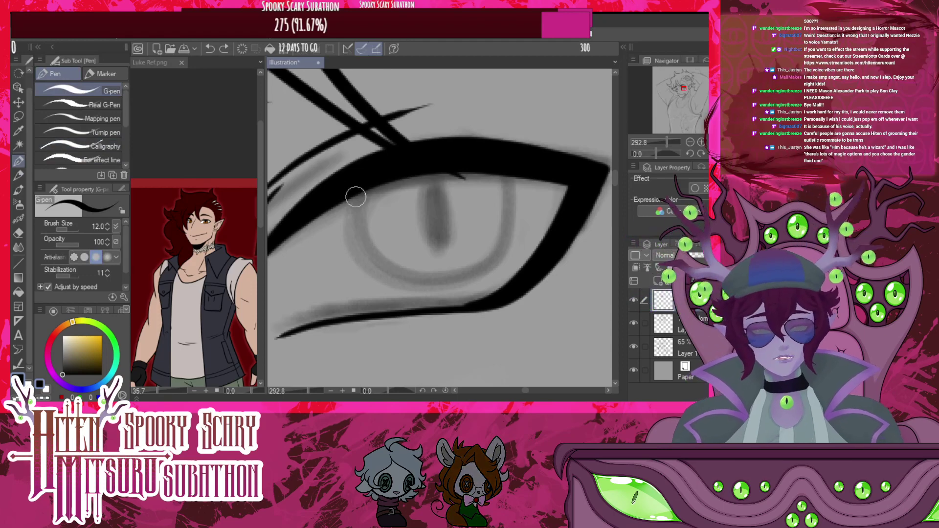
{"action": "mouse_move", "coordinate": [356, 190]}
{"action": "left_mouse_down"}
{"action": "mouse_move", "coordinate": [354, 219]}
{"action": "mouse_move", "coordinate": [369, 254]}
{"action": "mouse_move", "coordinate": [406, 277]}
{"action": "mouse_move", "coordinate": [472, 268]}
{"action": "mouse_move", "coordinate": [504, 213]}
{"action": "mouse_move", "coordinate": [466, 162]}
{"action": "mouse_move", "coordinate": [368, 204]}
{"action": "left_mouse_up"}
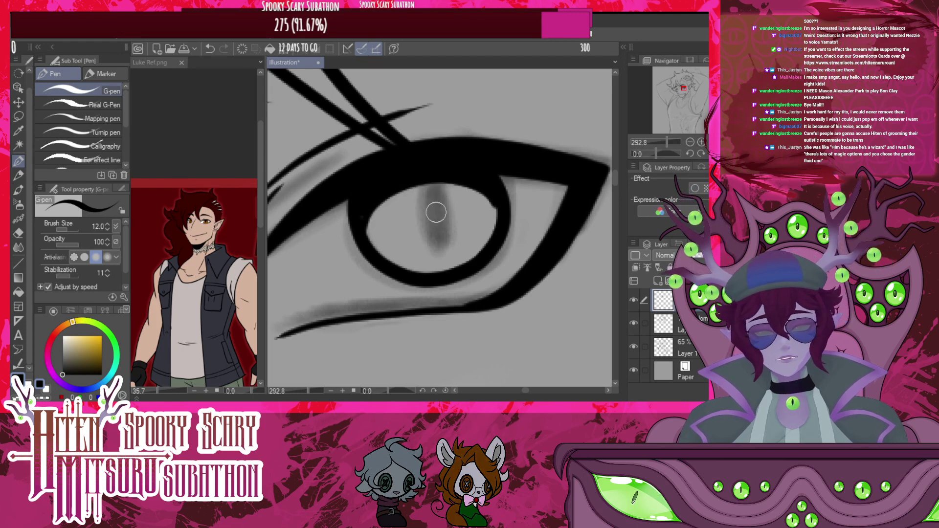
{"action": "mouse_move", "coordinate": [431, 187]}
{"action": "left_mouse_down"}
{"action": "mouse_move", "coordinate": [431, 228]}
{"action": "mouse_move", "coordinate": [446, 205]}
{"action": "mouse_move", "coordinate": [430, 221]}
{"action": "left_mouse_up"}
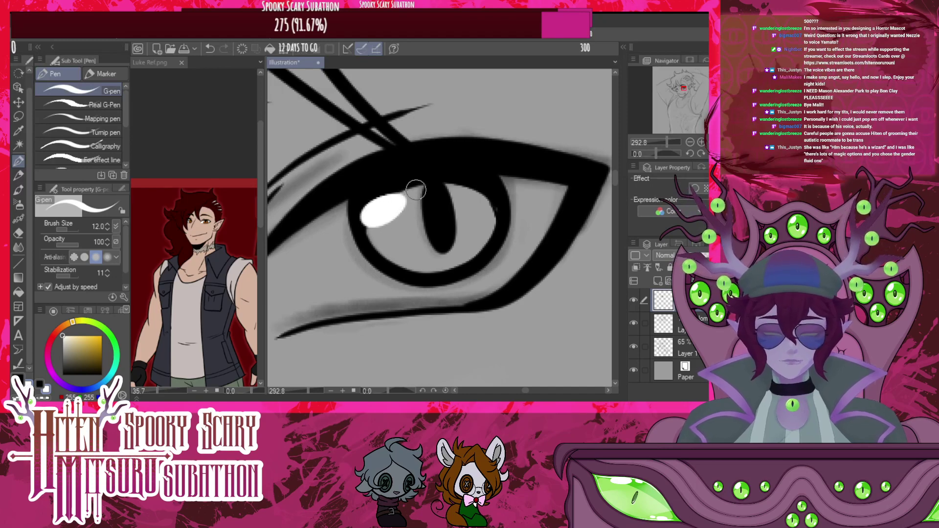
Check the inked face and hair against the whole figure sketch
{"action": "scroll", "coordinate": [429, 226], "scroll_direction": "down", "scroll_amount": 10}
{"action": "scroll", "coordinate": [478, 255], "scroll_direction": "down", "scroll_amount": 4}
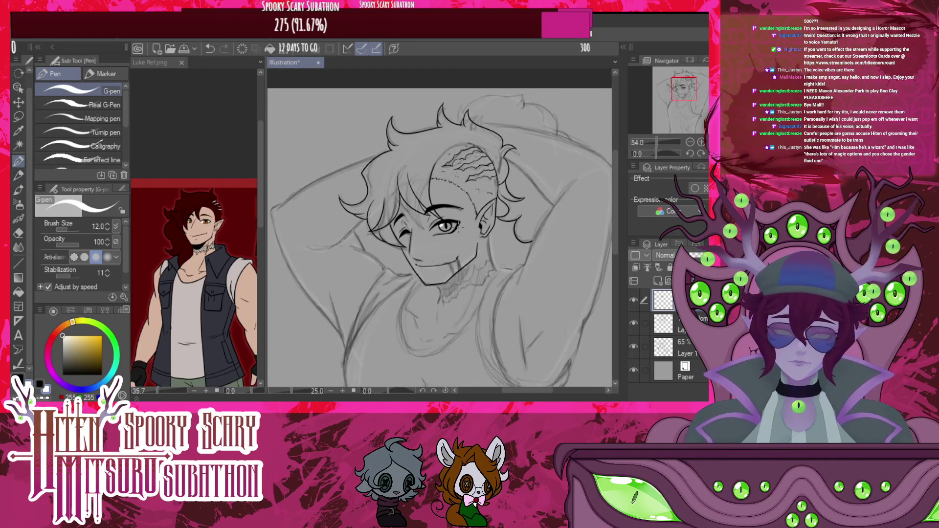
{"action": "scroll", "coordinate": [472, 230], "scroll_direction": "up", "scroll_amount": 2}
{"action": "scroll", "coordinate": [468, 210], "scroll_direction": "down", "scroll_amount": 2}
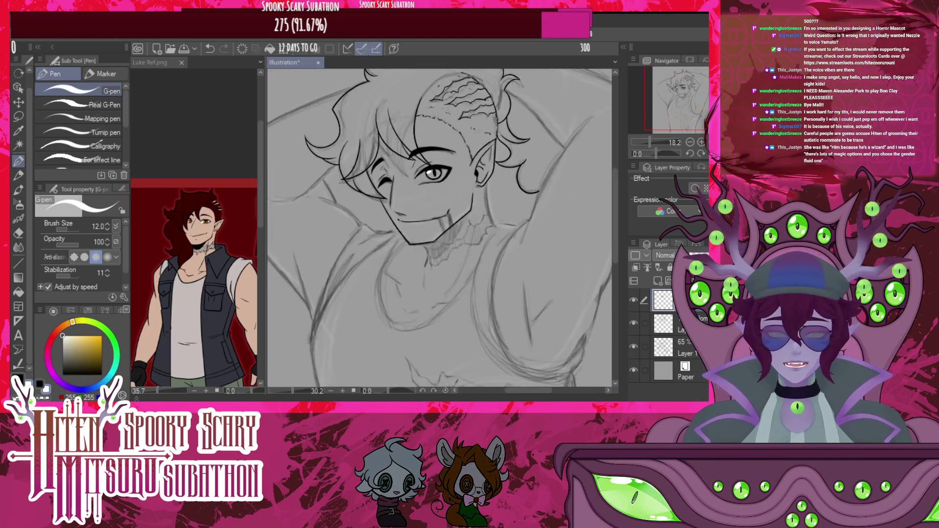
{"action": "scroll", "coordinate": [469, 212], "scroll_direction": "down", "scroll_amount": 2}
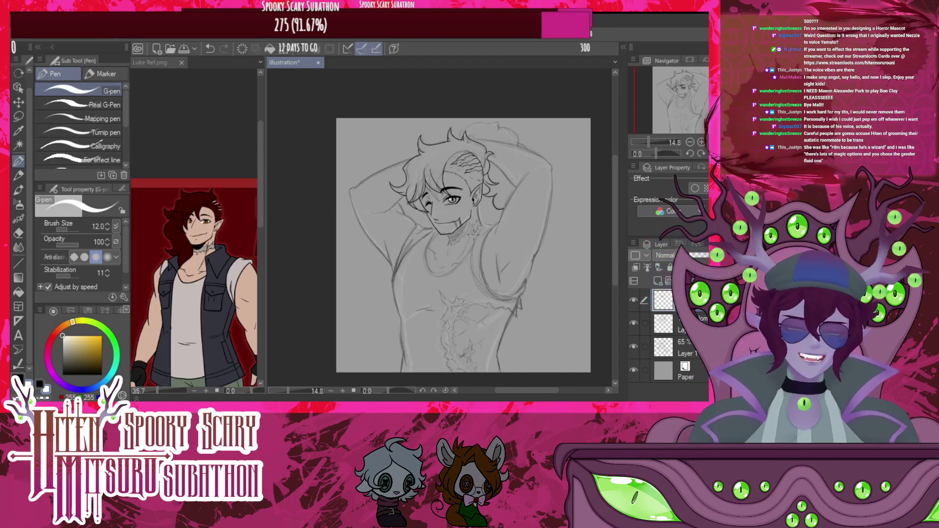
{"action": "scroll", "coordinate": [473, 234], "scroll_direction": "up", "scroll_amount": 3}
{"action": "scroll", "coordinate": [467, 227], "scroll_direction": "down", "scroll_amount": 3}
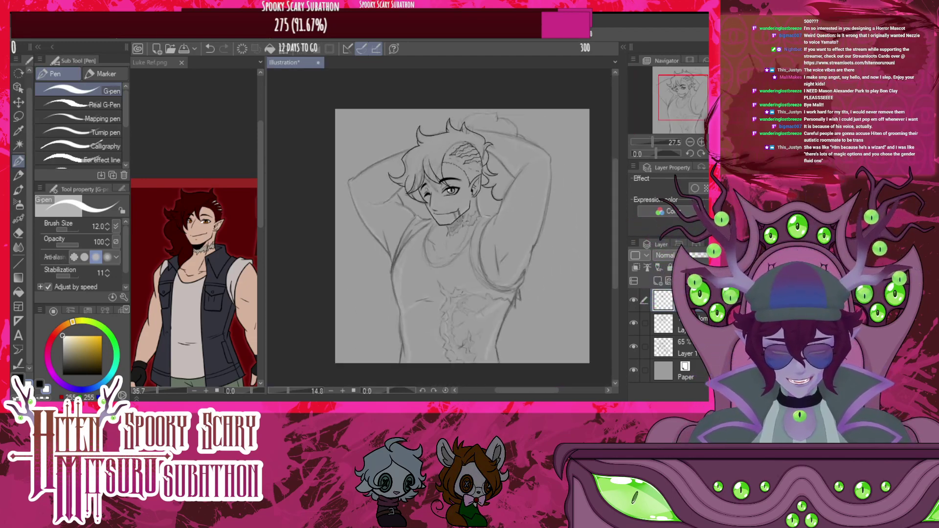
Switch the drawing colour back to black and ink the front of the neck down from beneath the chin
{"action": "scroll", "coordinate": [462, 222], "scroll_direction": "up", "scroll_amount": 3}
{"action": "scroll", "coordinate": [457, 228], "scroll_direction": "up", "scroll_amount": 5}
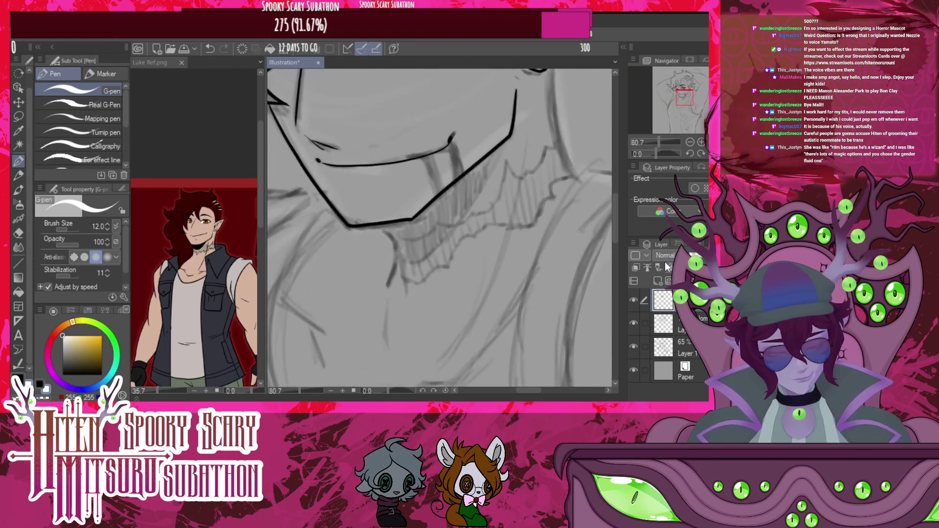
{"action": "key", "text": "x"}
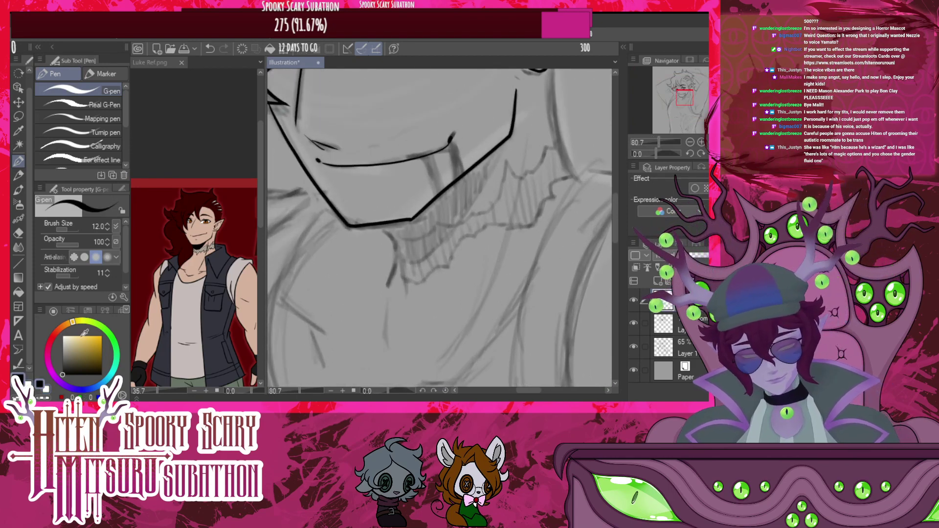
{"action": "left_click_drag", "start_coordinate": [380, 227], "coordinate": [391, 241]}
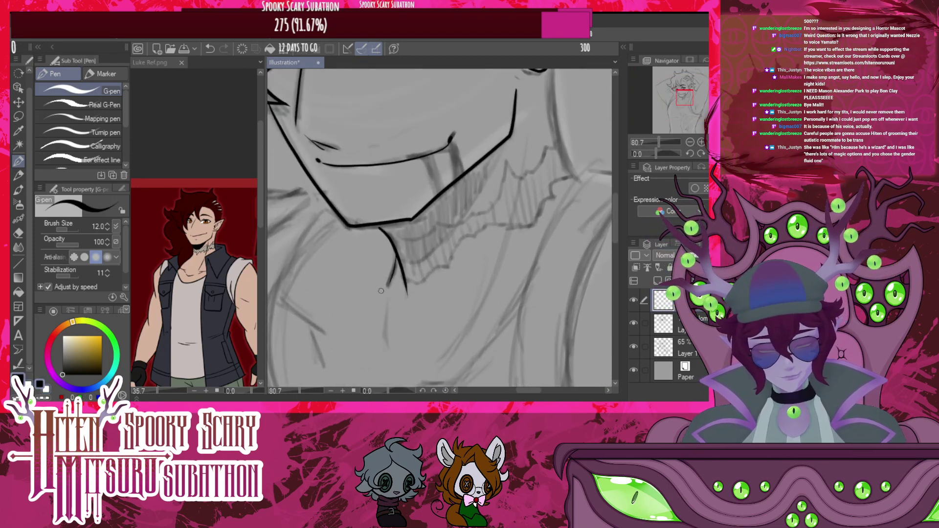
Ink the back line of the neck from below the ear down to the shoulder
{"action": "scroll", "coordinate": [411, 229], "scroll_direction": "down", "scroll_amount": 3}
{"action": "scroll", "coordinate": [514, 159], "scroll_direction": "up", "scroll_amount": 2}
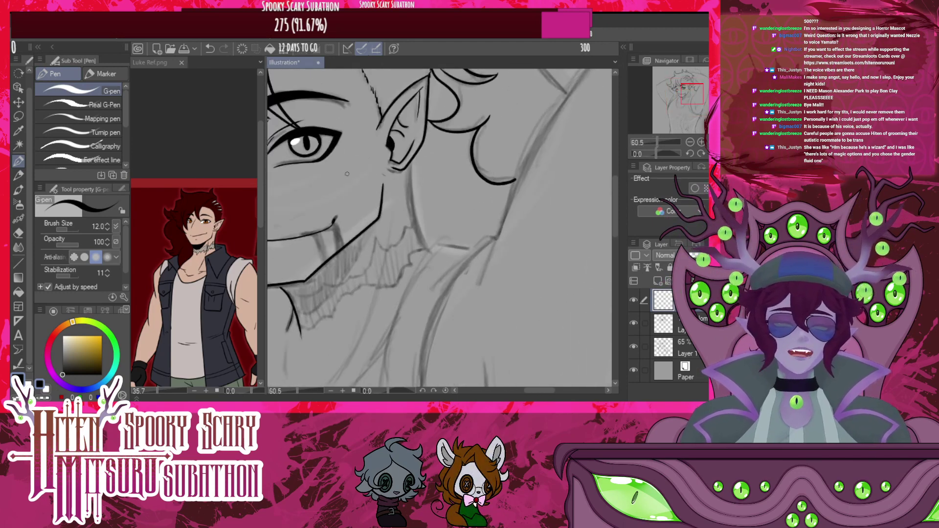
{"action": "scroll", "coordinate": [372, 196], "scroll_direction": "up", "scroll_amount": 2}
{"action": "scroll", "coordinate": [389, 214], "scroll_direction": "up", "scroll_amount": 3}
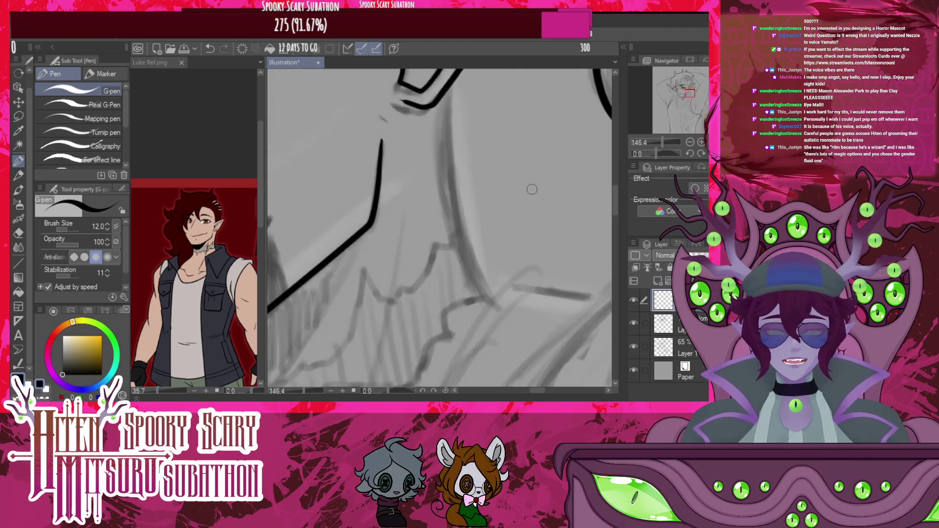
{"action": "left_click_drag", "start_coordinate": [451, 83], "coordinate": [473, 246]}
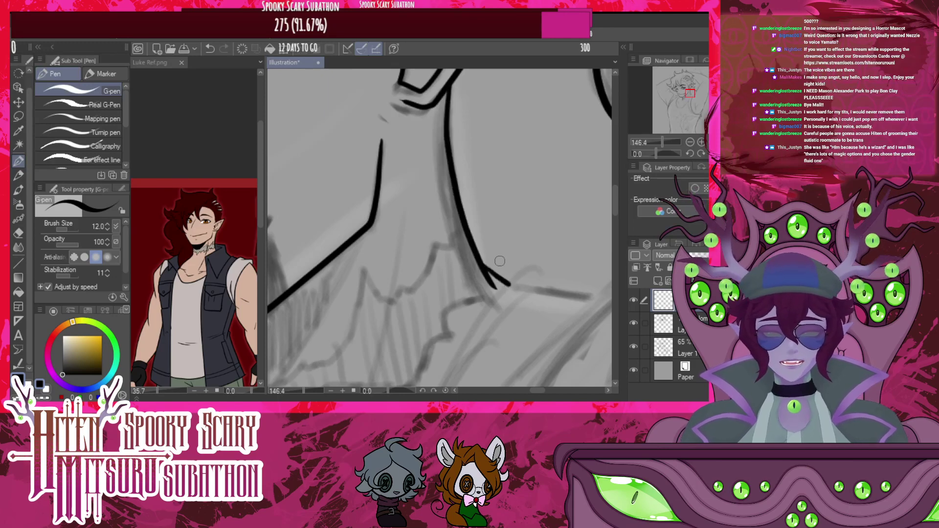
Ink the scalloped upper edge of the neck marking beneath the jaw and the long neck muscle line running down through it
{"action": "scroll", "coordinate": [509, 284], "scroll_direction": "down", "scroll_amount": 4}
{"action": "scroll", "coordinate": [317, 288], "scroll_direction": "up", "scroll_amount": 2}
{"action": "scroll", "coordinate": [349, 264], "scroll_direction": "up", "scroll_amount": 2}
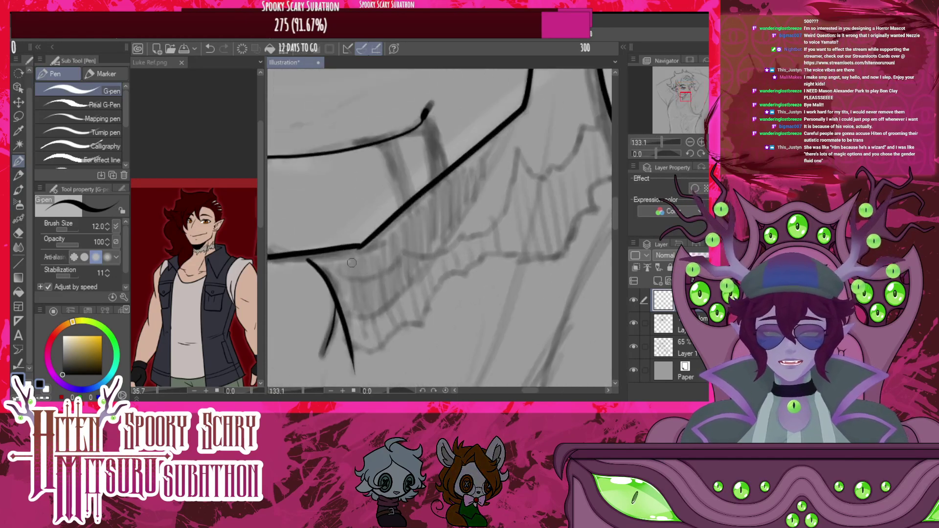
{"action": "left_click_drag", "start_coordinate": [515, 117], "coordinate": [437, 251]}
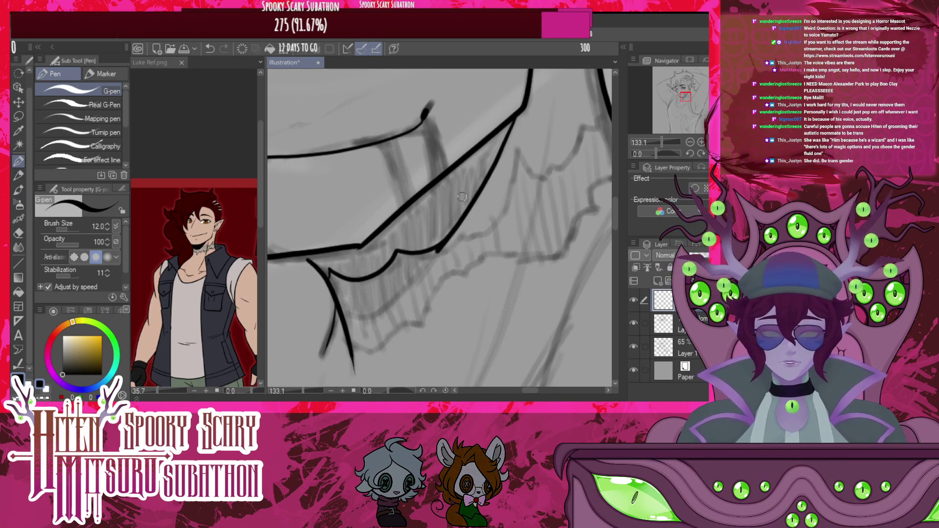
{"action": "left_click", "coordinate": [209, 49]}
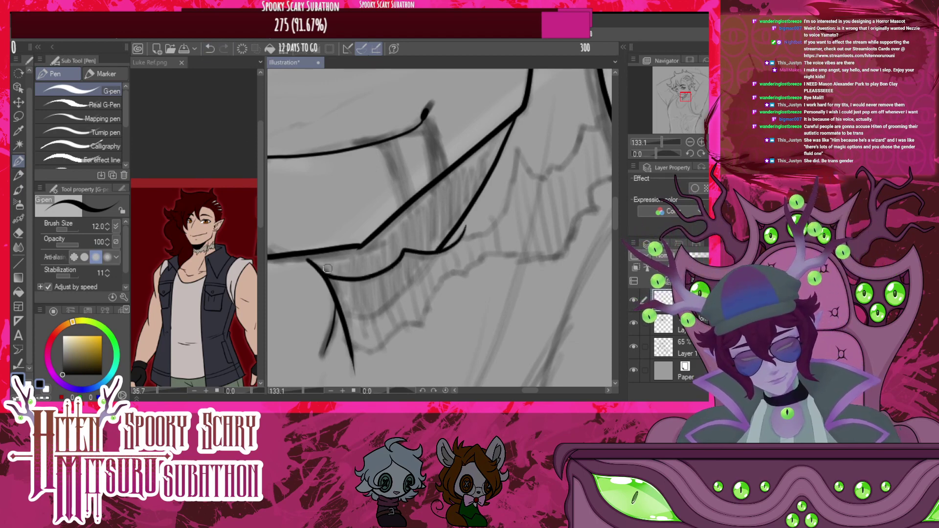
{"action": "mouse_move", "coordinate": [507, 197]}
{"action": "left_mouse_down"}
{"action": "mouse_move", "coordinate": [513, 150]}
{"action": "mouse_move", "coordinate": [536, 175]}
{"action": "mouse_move", "coordinate": [552, 169]}
{"action": "mouse_move", "coordinate": [604, 114]}
{"action": "left_mouse_up"}
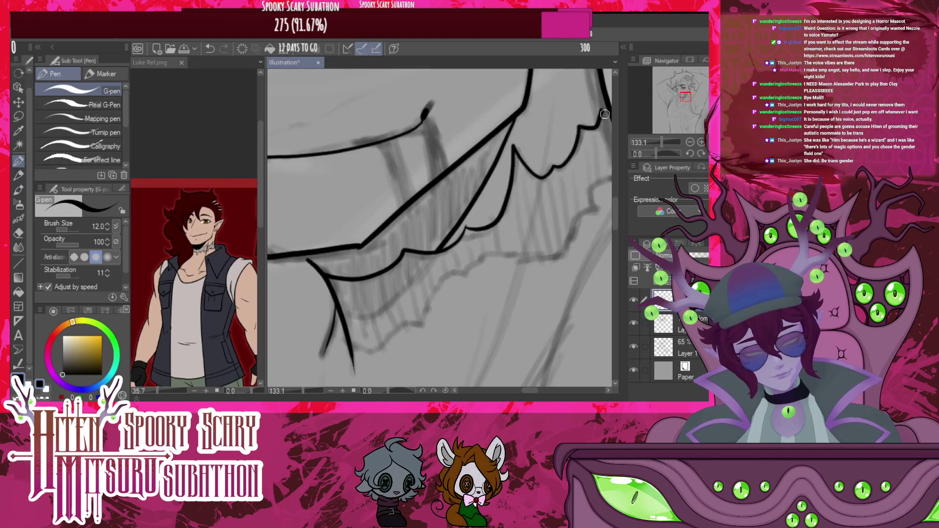
{"action": "mouse_move", "coordinate": [553, 83]}
{"action": "left_mouse_down"}
{"action": "mouse_move", "coordinate": [522, 266]}
{"action": "mouse_move", "coordinate": [477, 386]}
{"action": "left_mouse_up"}
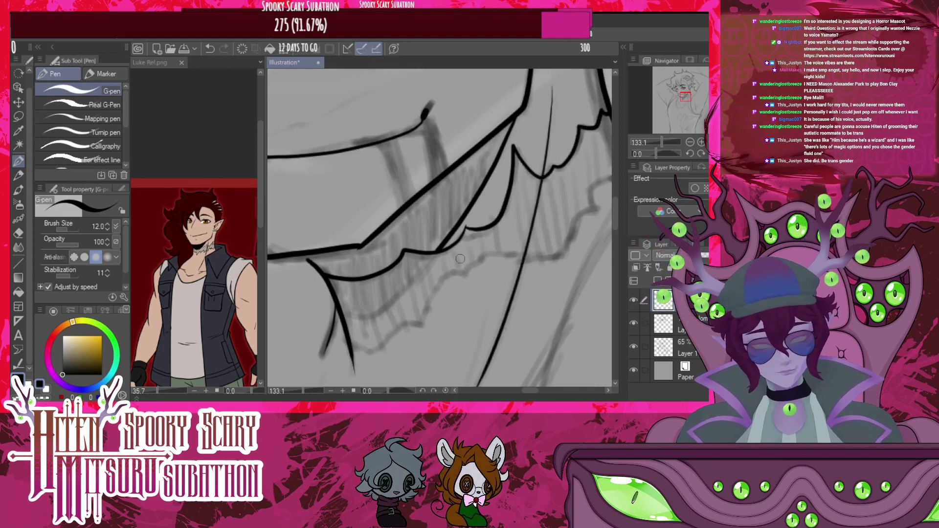
Ink the jagged lower edge of the neck marking from the front of the neck across to the back neck line
{"action": "mouse_move", "coordinate": [352, 347]}
{"action": "left_mouse_down"}
{"action": "mouse_move", "coordinate": [379, 349]}
{"action": "mouse_move", "coordinate": [394, 330]}
{"action": "left_mouse_up"}
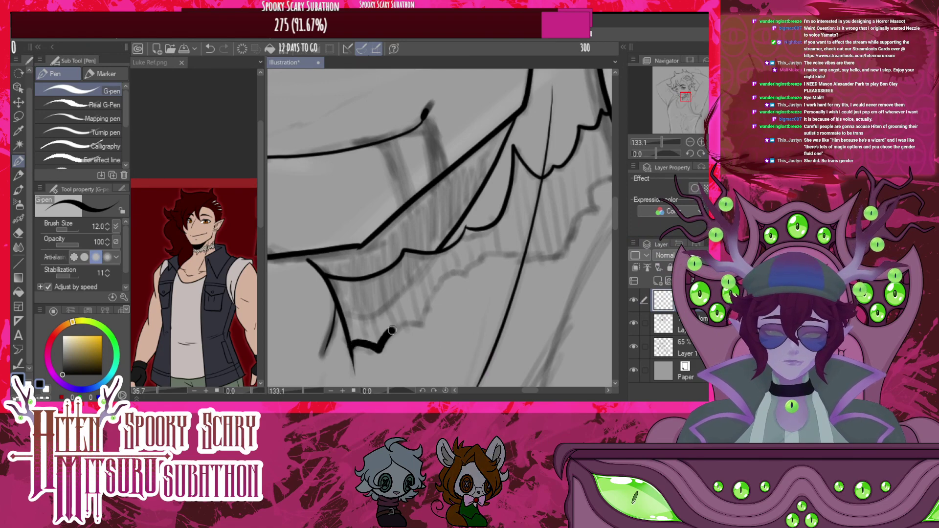
{"action": "left_click", "coordinate": [211, 49]}
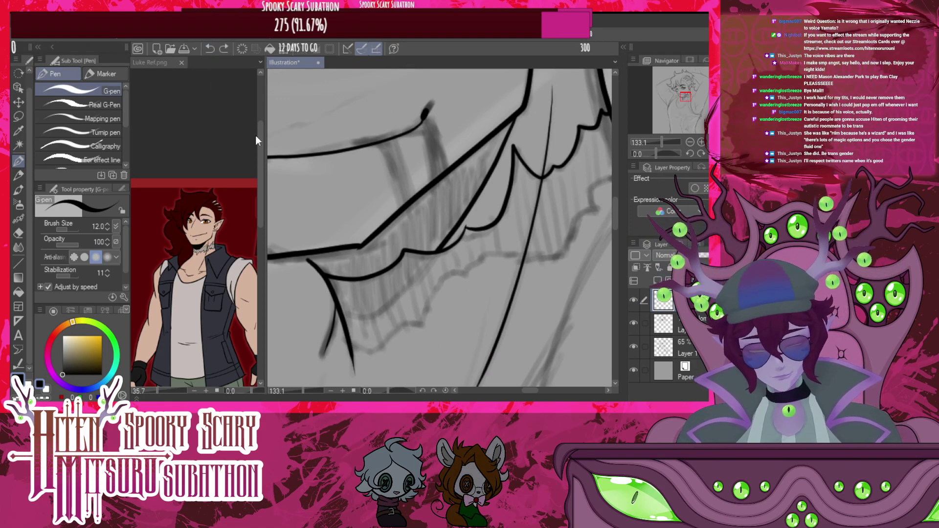
{"action": "mouse_move", "coordinate": [352, 346]}
{"action": "left_mouse_down"}
{"action": "mouse_move", "coordinate": [421, 319]}
{"action": "mouse_move", "coordinate": [441, 284]}
{"action": "left_mouse_up"}
{"action": "left_click_drag", "start_coordinate": [483, 259], "coordinate": [512, 260]}
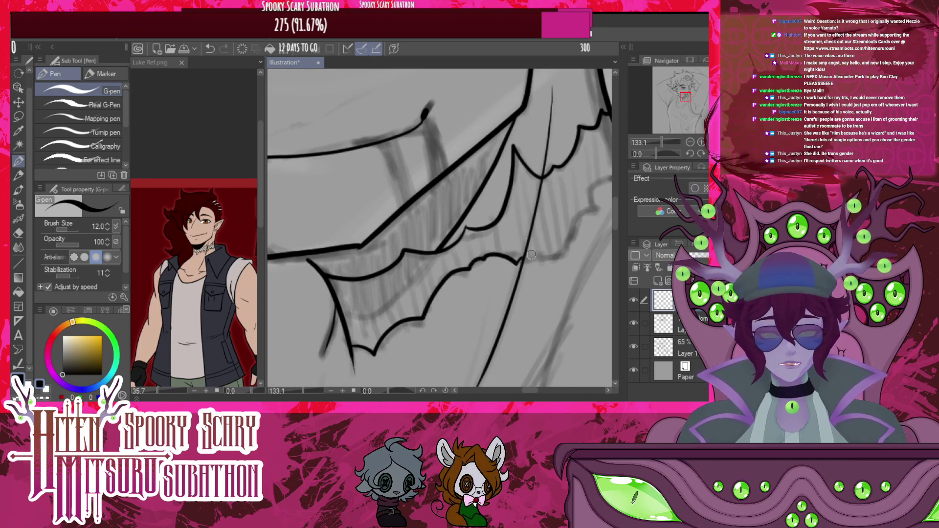
{"action": "mouse_move", "coordinate": [541, 254]}
{"action": "left_mouse_down"}
{"action": "mouse_move", "coordinate": [563, 259]}
{"action": "mouse_move", "coordinate": [566, 236]}
{"action": "mouse_move", "coordinate": [593, 207]}
{"action": "left_mouse_up"}
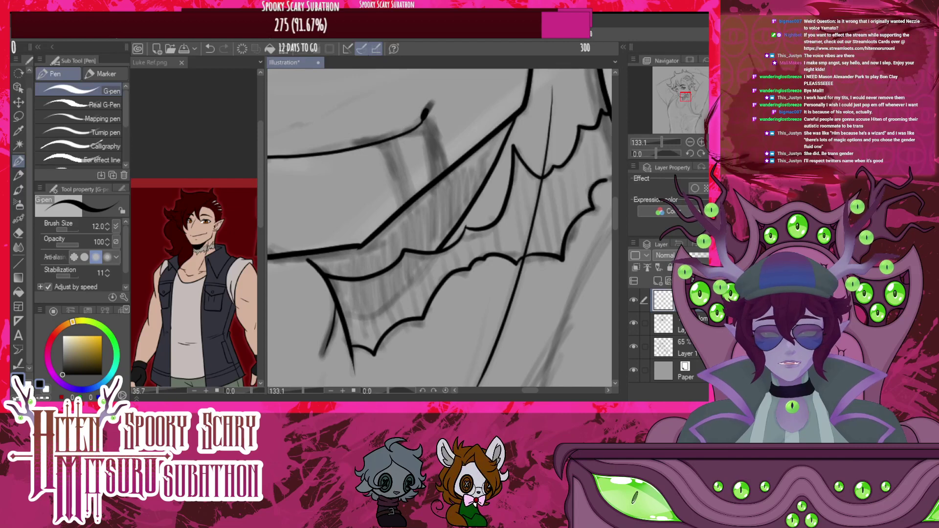
{"action": "scroll", "coordinate": [348, 224], "scroll_direction": "down", "scroll_amount": 10}
{"action": "scroll", "coordinate": [437, 221], "scroll_direction": "up", "scroll_amount": 14}
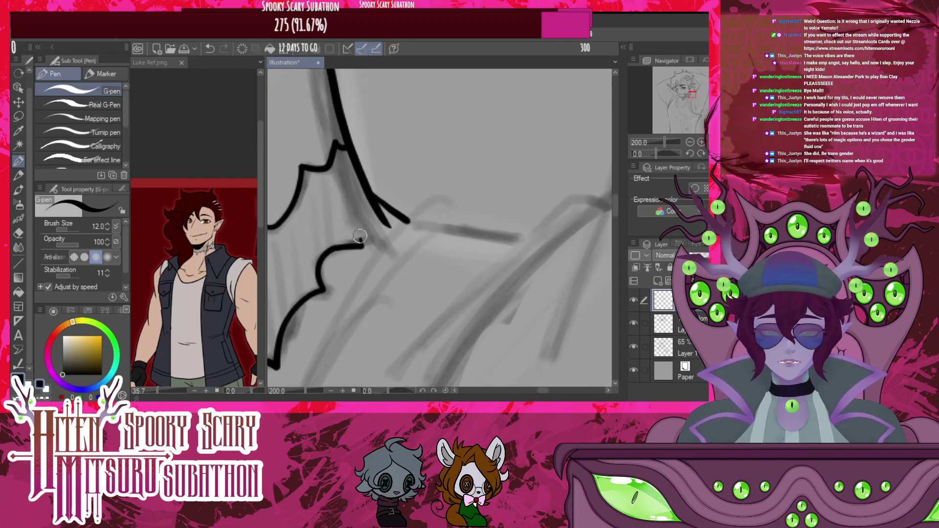
{"action": "left_click_drag", "start_coordinate": [362, 243], "coordinate": [383, 203]}
Ink the inner curve of the sleeve opening around the raised arm beside the neck, from the shoulder down to the underarm
{"action": "scroll", "coordinate": [382, 204], "scroll_direction": "down", "scroll_amount": 4}
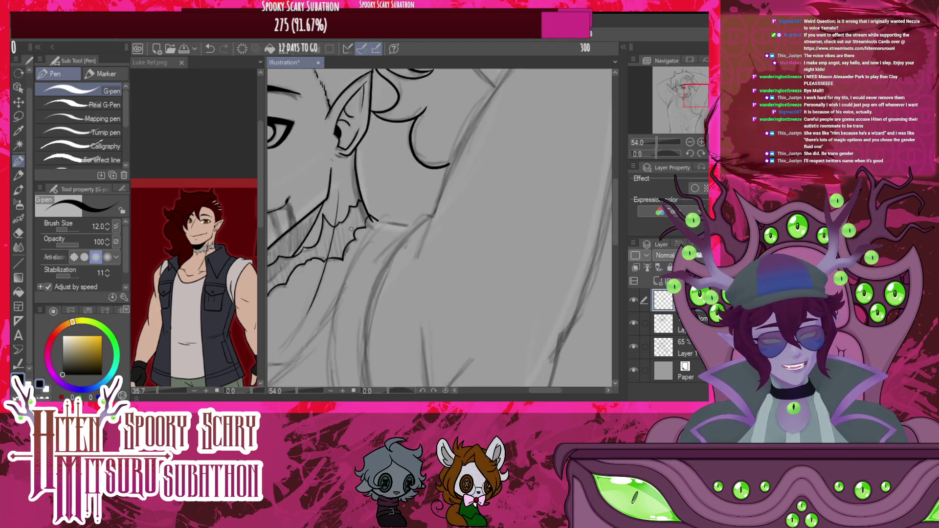
{"action": "scroll", "coordinate": [351, 228], "scroll_direction": "down", "scroll_amount": 5}
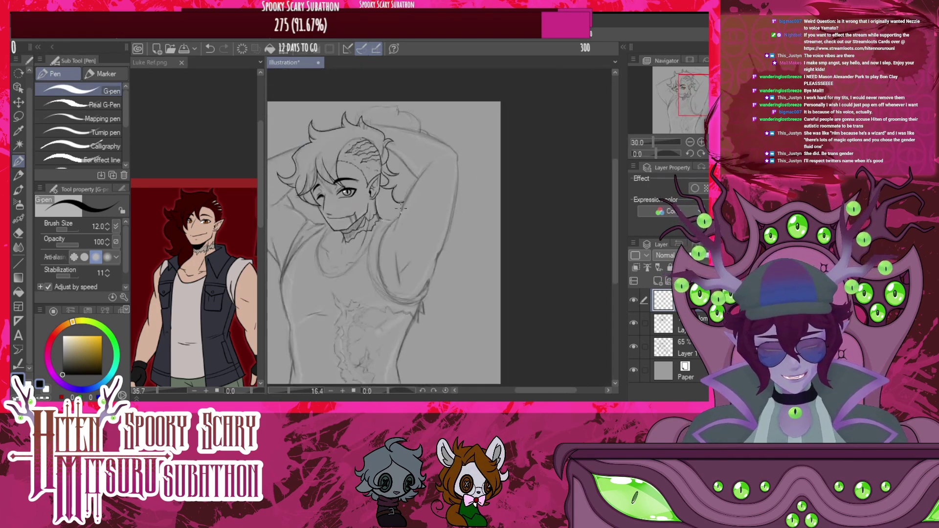
{"action": "scroll", "coordinate": [376, 230], "scroll_direction": "up", "scroll_amount": 3}
{"action": "scroll", "coordinate": [413, 276], "scroll_direction": "down", "scroll_amount": 2}
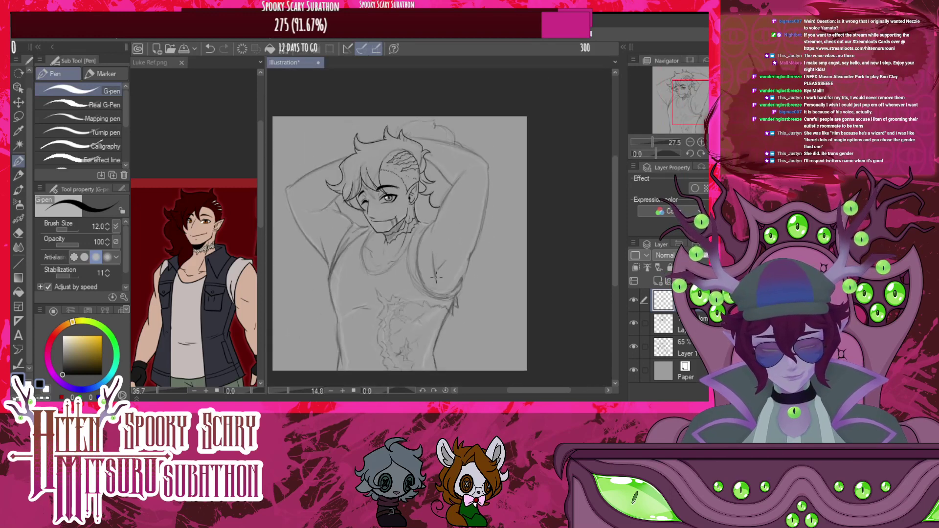
{"action": "scroll", "coordinate": [436, 278], "scroll_direction": "up", "scroll_amount": 4}
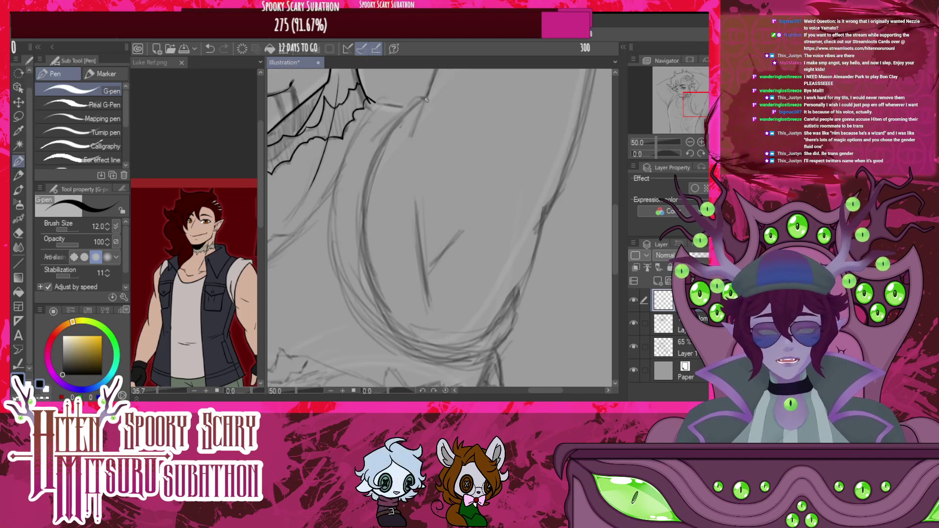
{"action": "mouse_move", "coordinate": [427, 100]}
{"action": "left_mouse_down"}
{"action": "mouse_move", "coordinate": [385, 200]}
{"action": "mouse_move", "coordinate": [493, 376]}
{"action": "left_mouse_up"}
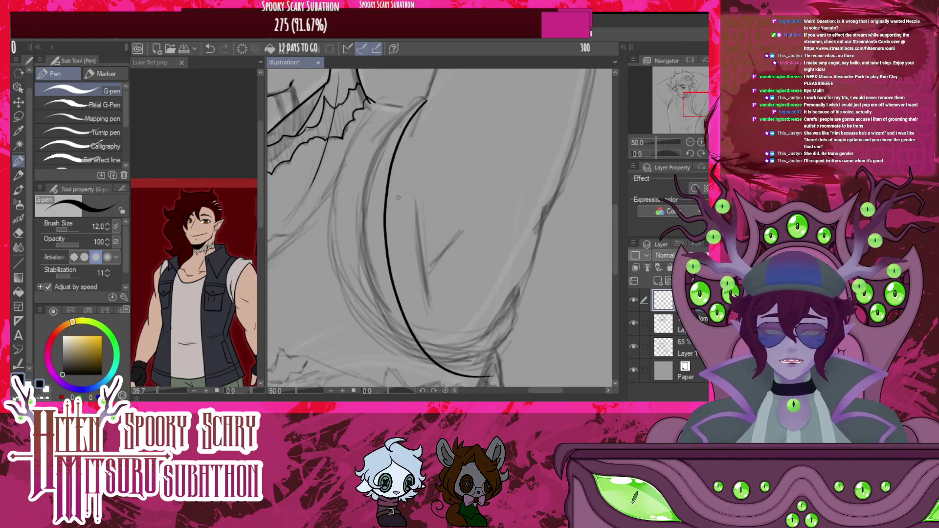
{"action": "key", "text": "ctrl+z"}
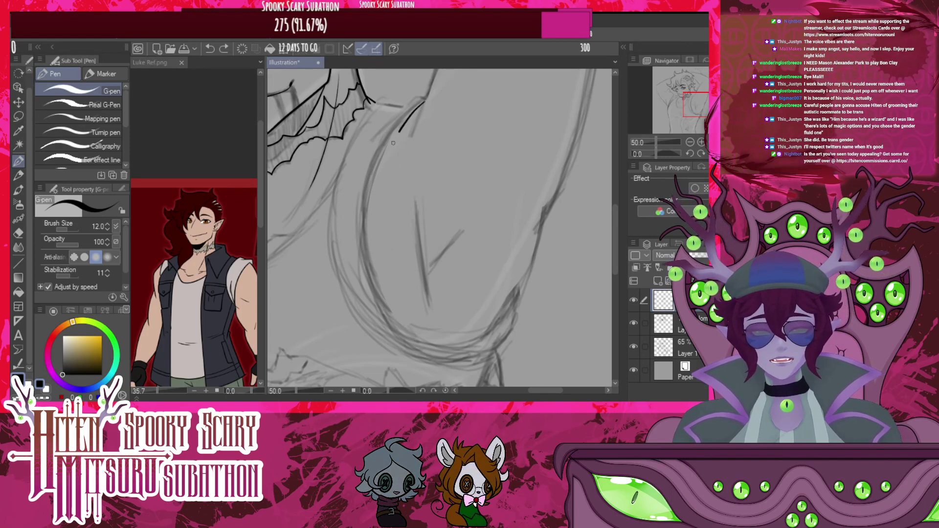
{"action": "mouse_move", "coordinate": [393, 142]}
{"action": "left_mouse_down"}
{"action": "mouse_move", "coordinate": [385, 267]}
{"action": "mouse_move", "coordinate": [487, 352]}
{"action": "left_mouse_up"}
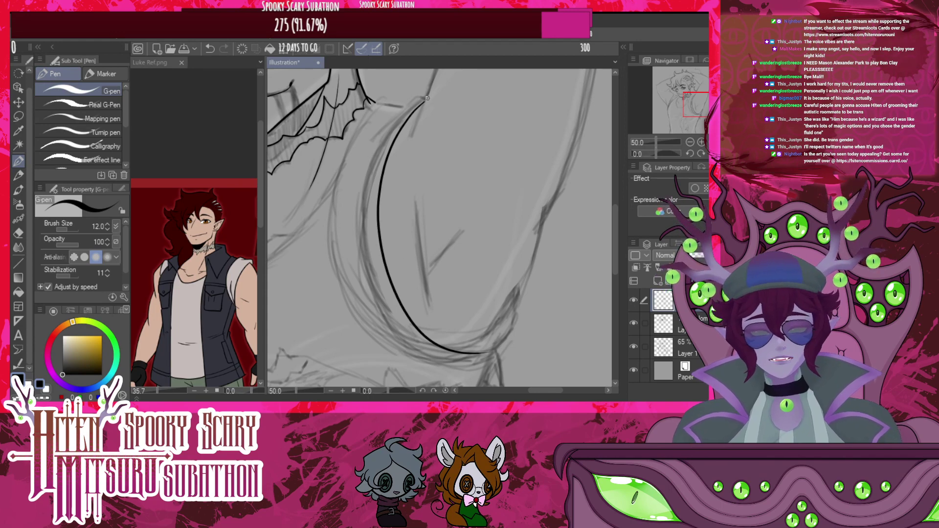
Ink the outer edge of the sleeve band from the shoulder to the underarm, with fold lines along the band
{"action": "left_click_drag", "start_coordinate": [354, 200], "coordinate": [391, 115]}
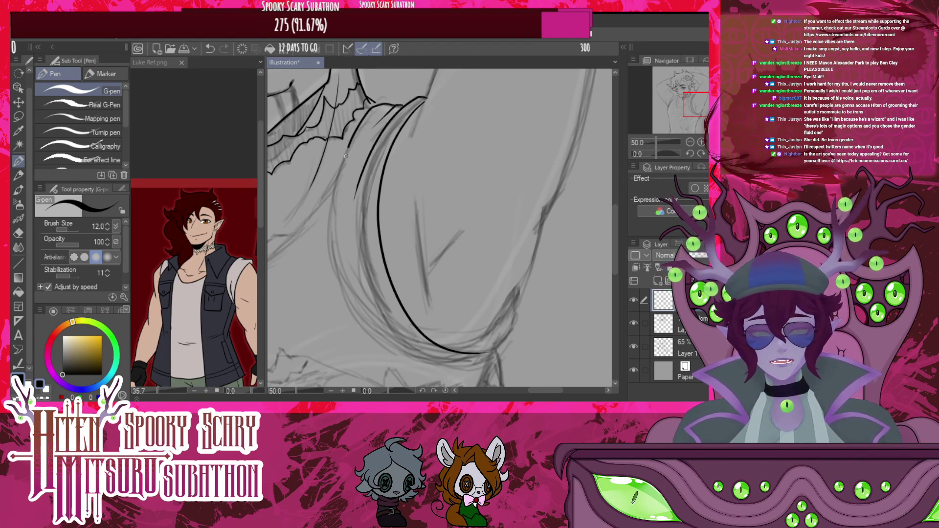
{"action": "mouse_move", "coordinate": [346, 156]}
{"action": "left_mouse_down"}
{"action": "mouse_move", "coordinate": [341, 238]}
{"action": "mouse_move", "coordinate": [383, 331]}
{"action": "mouse_move", "coordinate": [486, 353]}
{"action": "left_mouse_up"}
{"action": "mouse_move", "coordinate": [357, 221]}
{"action": "left_mouse_down"}
{"action": "mouse_move", "coordinate": [369, 277]}
{"action": "mouse_move", "coordinate": [477, 361]}
{"action": "left_mouse_up"}
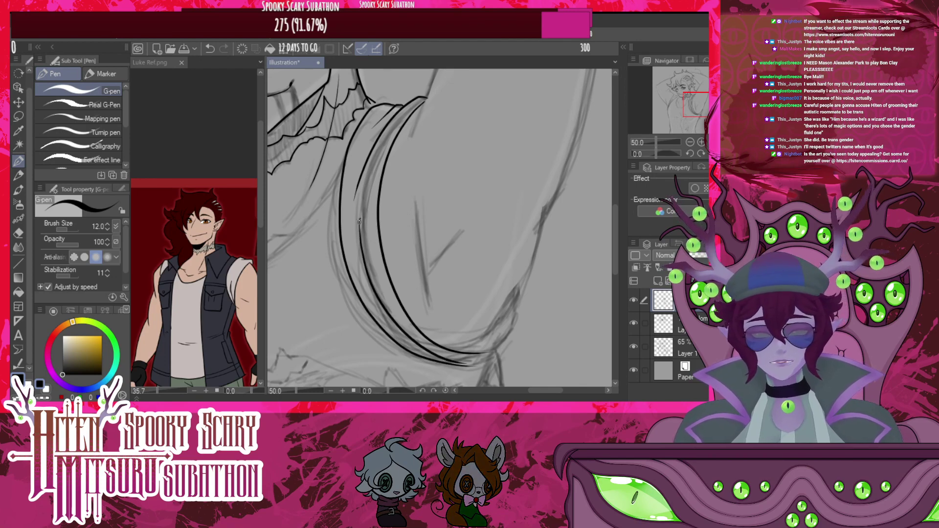
{"action": "key", "text": "ctrl+z"}
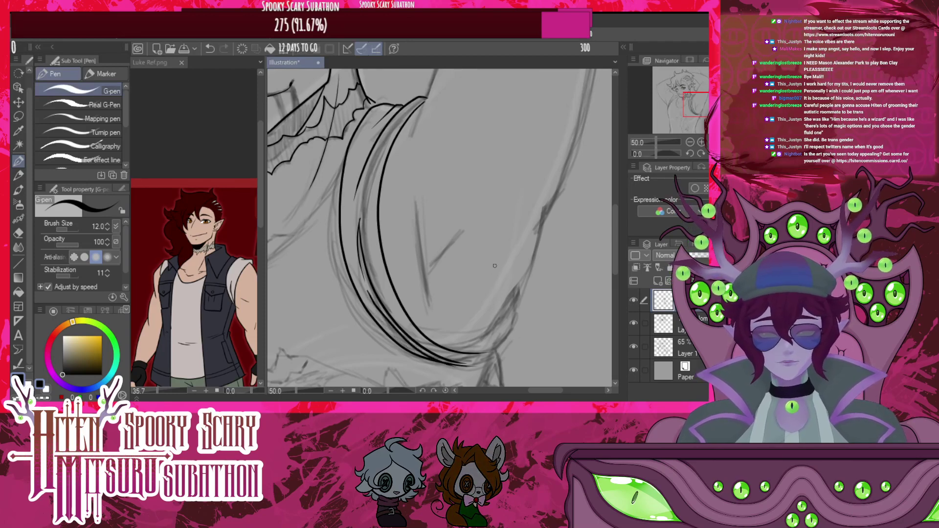
Ink the curved line across the bottom of the sleeve opening, rising to the outer side of the upper arm
{"action": "scroll", "coordinate": [470, 268], "scroll_direction": "down", "scroll_amount": 2}
{"action": "scroll", "coordinate": [462, 302], "scroll_direction": "up", "scroll_amount": 4}
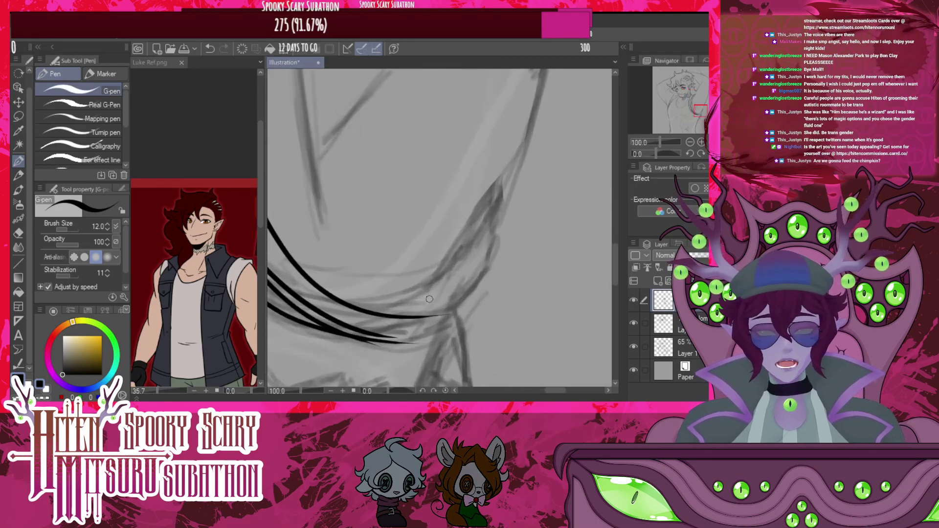
{"action": "mouse_move", "coordinate": [522, 149]}
{"action": "left_mouse_down"}
{"action": "mouse_move", "coordinate": [460, 257]}
{"action": "mouse_move", "coordinate": [393, 305]}
{"action": "mouse_move", "coordinate": [332, 306]}
{"action": "left_mouse_up"}
{"action": "key", "text": "ctrl+z"}
{"action": "mouse_move", "coordinate": [522, 156]}
{"action": "left_mouse_down"}
{"action": "mouse_move", "coordinate": [508, 196]}
{"action": "mouse_move", "coordinate": [435, 271]}
{"action": "mouse_move", "coordinate": [381, 293]}
{"action": "mouse_move", "coordinate": [334, 290]}
{"action": "left_mouse_up"}
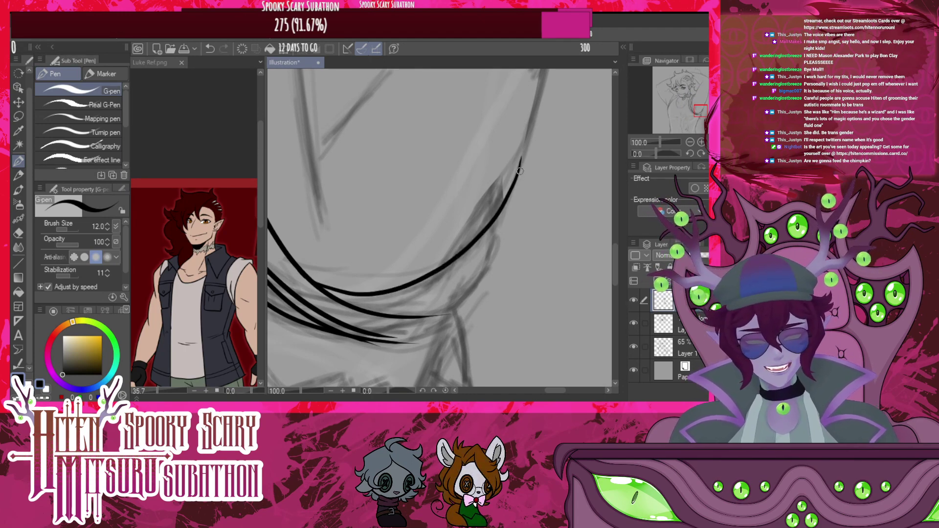
{"action": "left_click_drag", "start_coordinate": [516, 200], "coordinate": [440, 297]}
{"action": "key", "text": "ctrl+z"}
{"action": "left_click_drag", "start_coordinate": [522, 157], "coordinate": [442, 304]}
{"action": "key", "text": "ctrl+z"}
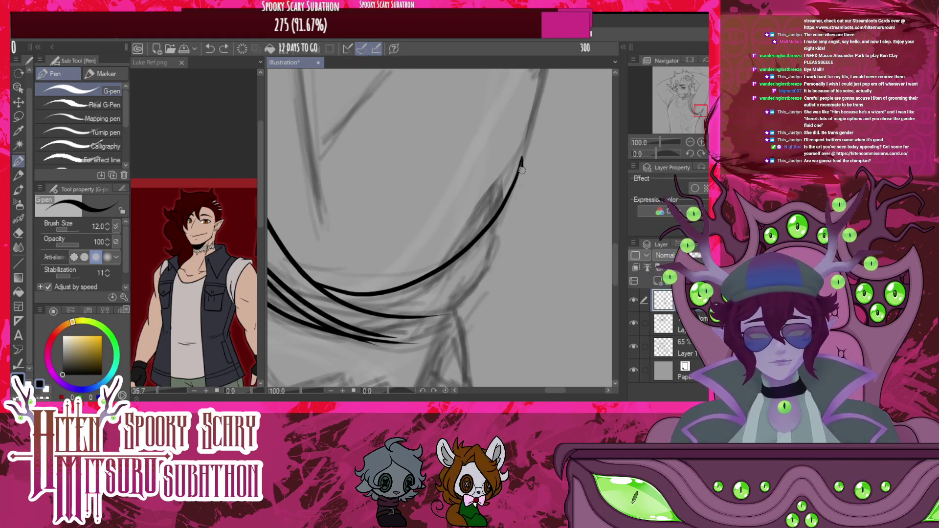
Ink the outer edge of the sleeve's underside and a lower fold curve joining it to the sleeve band
{"action": "mouse_move", "coordinate": [522, 170]}
{"action": "left_mouse_down"}
{"action": "mouse_move", "coordinate": [504, 246]}
{"action": "mouse_move", "coordinate": [447, 310]}
{"action": "left_mouse_up"}
{"action": "mouse_move", "coordinate": [483, 284]}
{"action": "left_mouse_down"}
{"action": "mouse_move", "coordinate": [455, 323]}
{"action": "mouse_move", "coordinate": [386, 346]}
{"action": "left_mouse_up"}
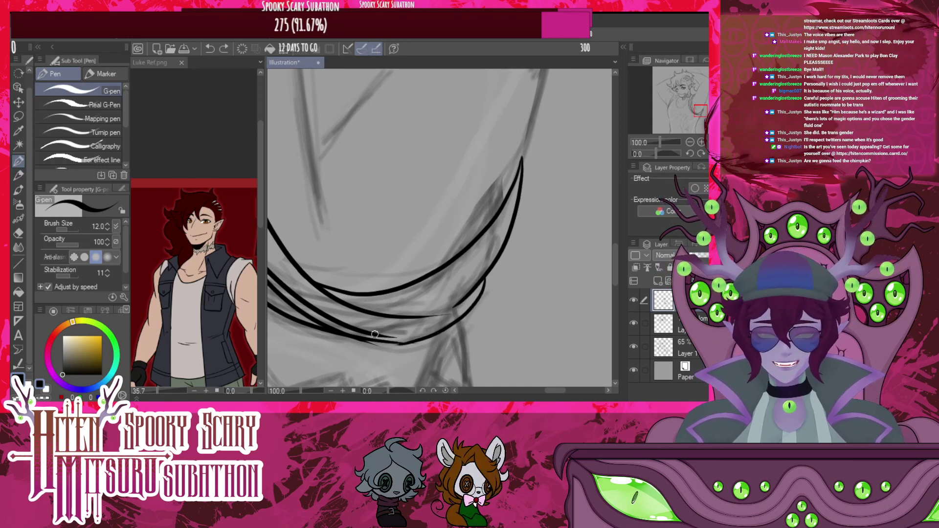
{"action": "scroll", "coordinate": [516, 281], "scroll_direction": "down", "scroll_amount": 5}
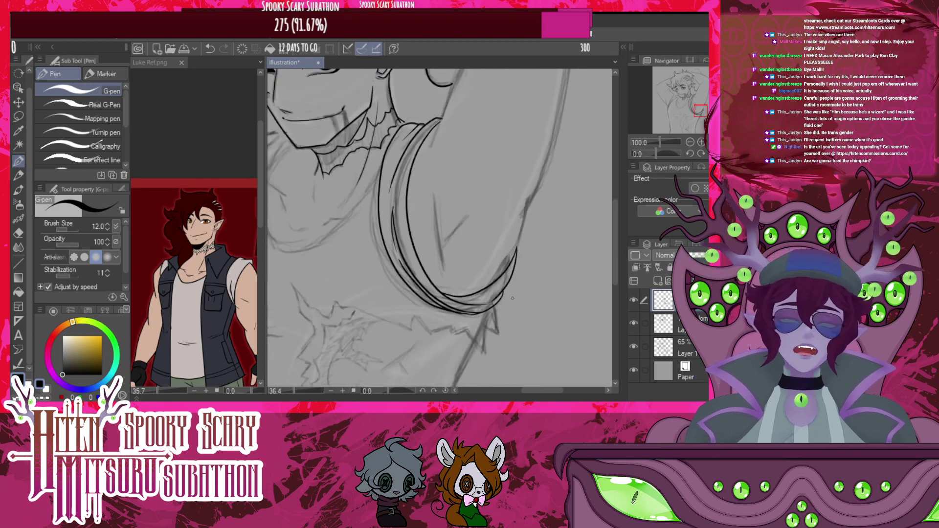
Ink the V-shaped armpit crease inside the sleeve opening with two short tapered strokes
{"action": "scroll", "coordinate": [449, 296], "scroll_direction": "up", "scroll_amount": 4}
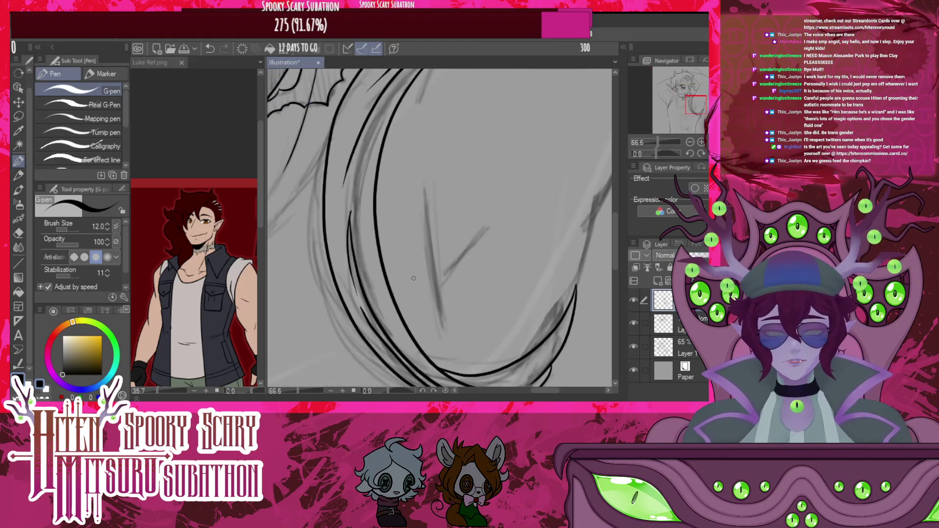
{"action": "left_click_drag", "start_coordinate": [426, 188], "coordinate": [451, 314]}
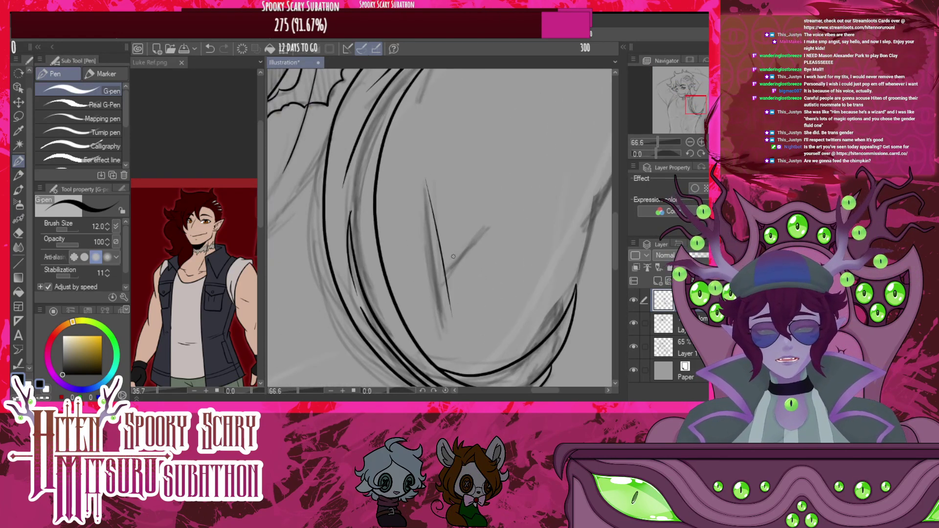
{"action": "scroll", "coordinate": [484, 270], "scroll_direction": "down", "scroll_amount": 3}
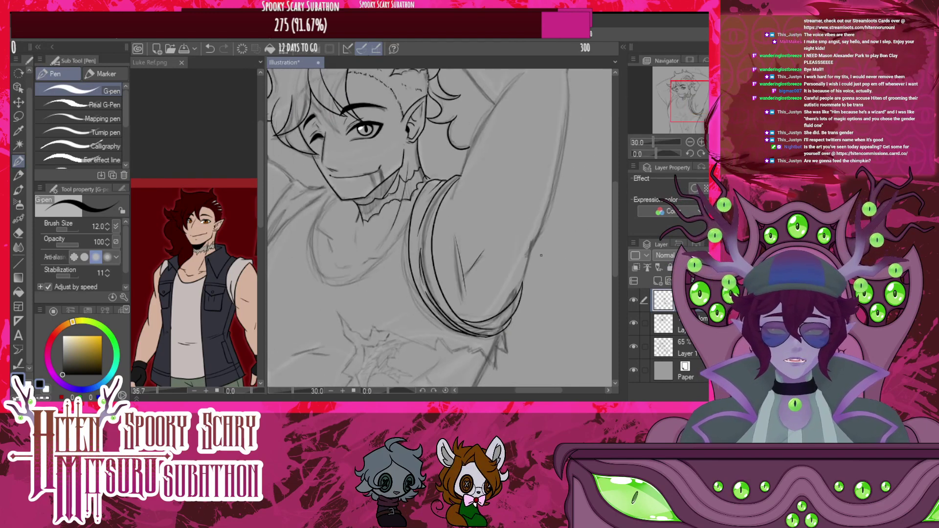
Ink the short outer contour of the upper arm from the muscle notch down into the sleeve's edge
{"action": "scroll", "coordinate": [541, 255], "scroll_direction": "up", "scroll_amount": 4}
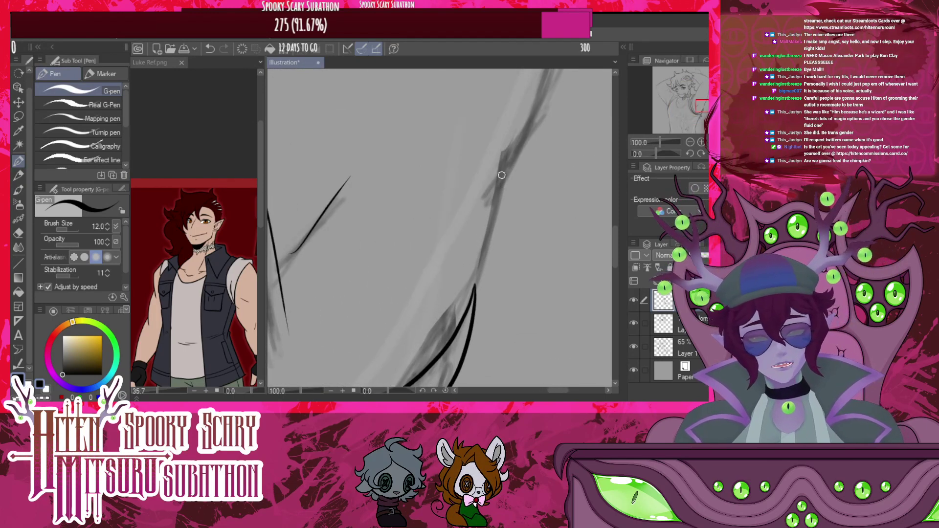
{"action": "left_click_drag", "start_coordinate": [501, 175], "coordinate": [473, 314]}
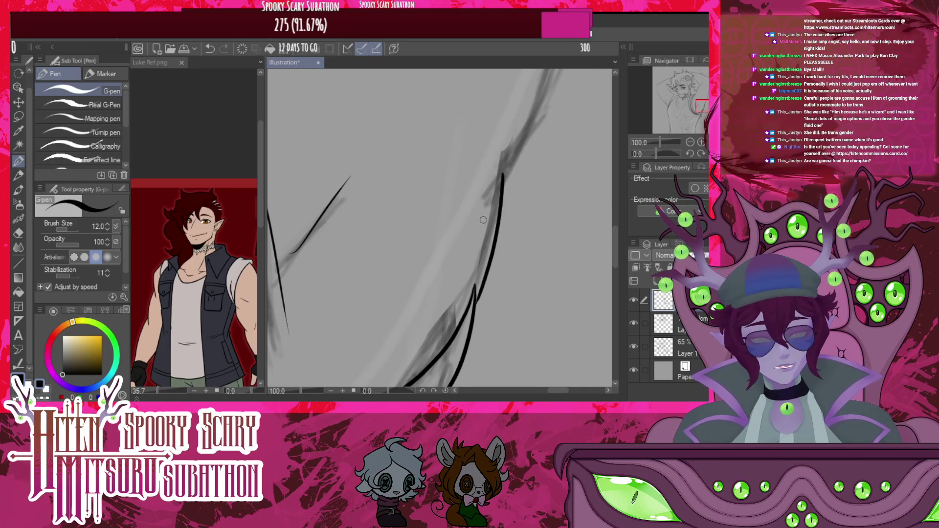
{"action": "key", "text": "ctrl+z"}
{"action": "left_click_drag", "start_coordinate": [502, 169], "coordinate": [468, 310]}
Ink the inner contour of the raised upper arm from the elbow crease down past the hair to the sleeve opening
{"action": "scroll", "coordinate": [429, 208], "scroll_direction": "down", "scroll_amount": 4}
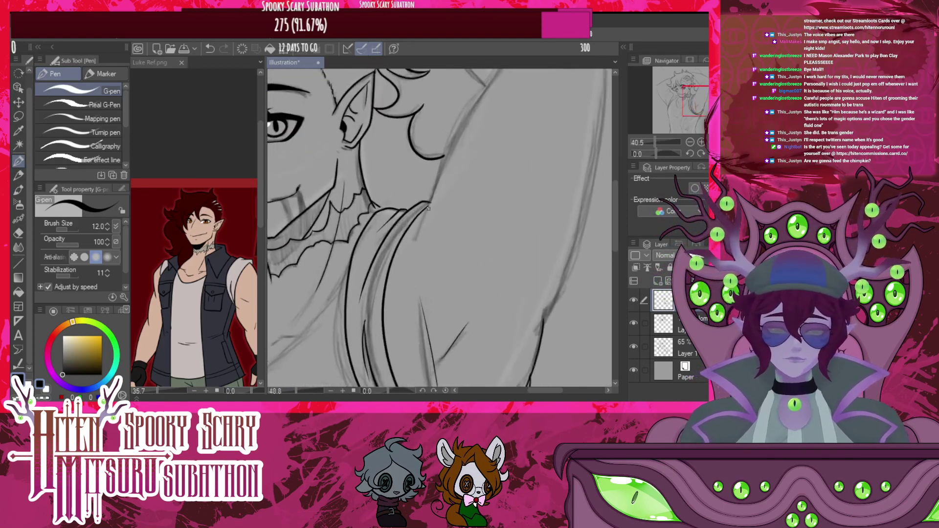
{"action": "scroll", "coordinate": [428, 208], "scroll_direction": "up", "scroll_amount": 2}
{"action": "scroll", "coordinate": [440, 208], "scroll_direction": "down", "scroll_amount": 2}
{"action": "scroll", "coordinate": [464, 204], "scroll_direction": "up", "scroll_amount": 2}
{"action": "scroll", "coordinate": [463, 203], "scroll_direction": "down", "scroll_amount": 2}
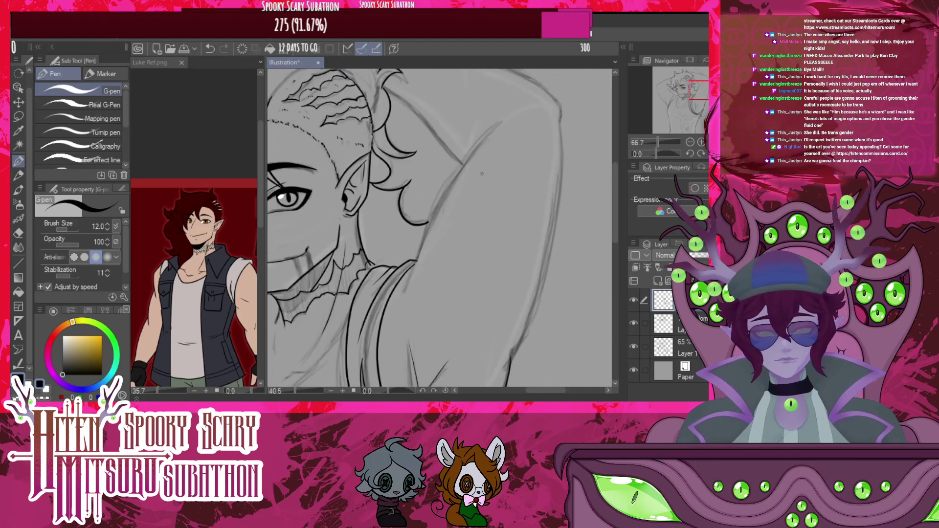
{"action": "scroll", "coordinate": [482, 173], "scroll_direction": "up", "scroll_amount": 3}
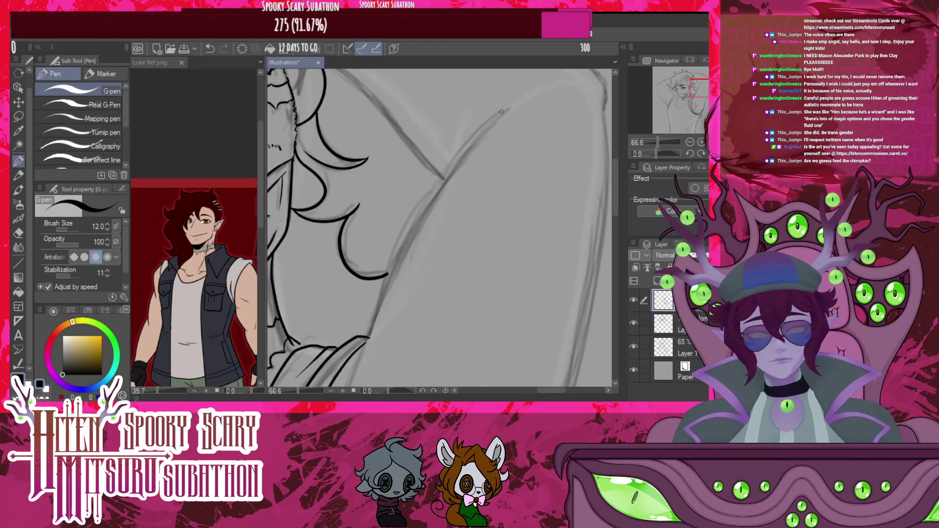
{"action": "mouse_move", "coordinate": [509, 107]}
{"action": "left_mouse_down"}
{"action": "mouse_move", "coordinate": [425, 211]}
{"action": "mouse_move", "coordinate": [357, 386]}
{"action": "left_mouse_up"}
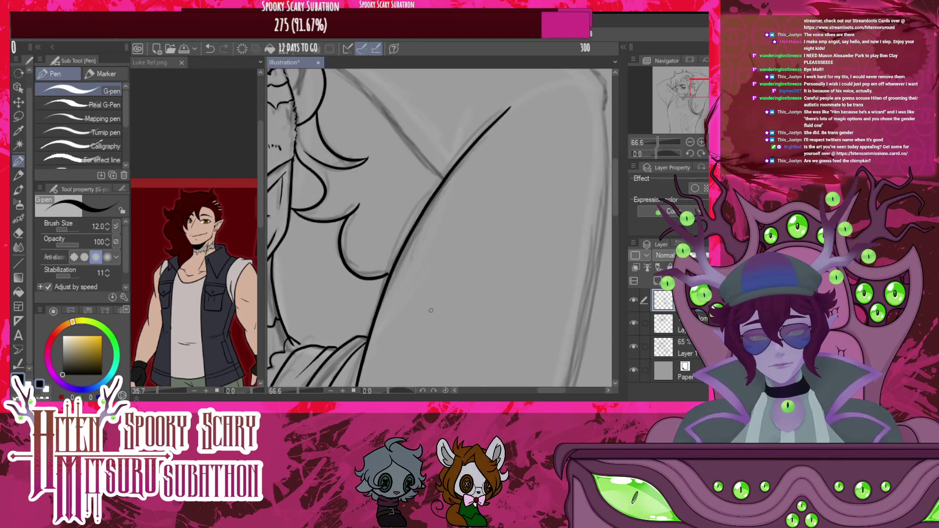
{"action": "scroll", "coordinate": [431, 311], "scroll_direction": "down", "scroll_amount": 5}
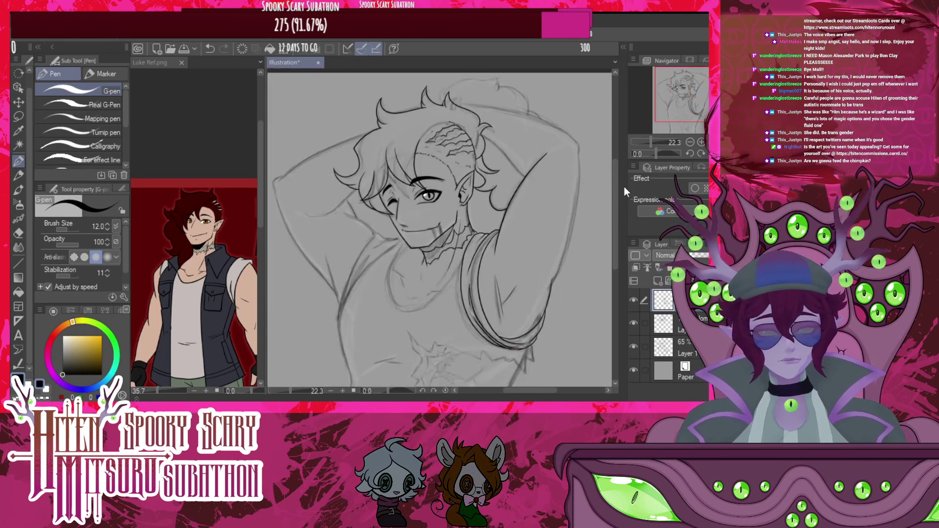
Ink the outer contour of the raised arm from just below the elbow down to the muscle notch near the sleeve
{"action": "scroll", "coordinate": [530, 207], "scroll_direction": "down", "scroll_amount": 2}
{"action": "scroll", "coordinate": [530, 207], "scroll_direction": "up", "scroll_amount": 5}
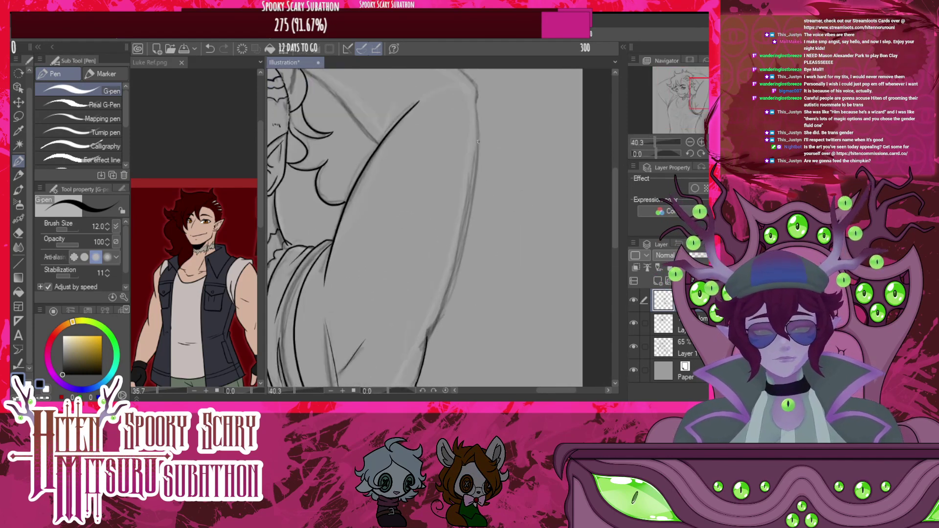
{"action": "mouse_move", "coordinate": [477, 96]}
{"action": "left_mouse_down"}
{"action": "mouse_move", "coordinate": [465, 213]}
{"action": "mouse_move", "coordinate": [426, 332]}
{"action": "left_mouse_up"}
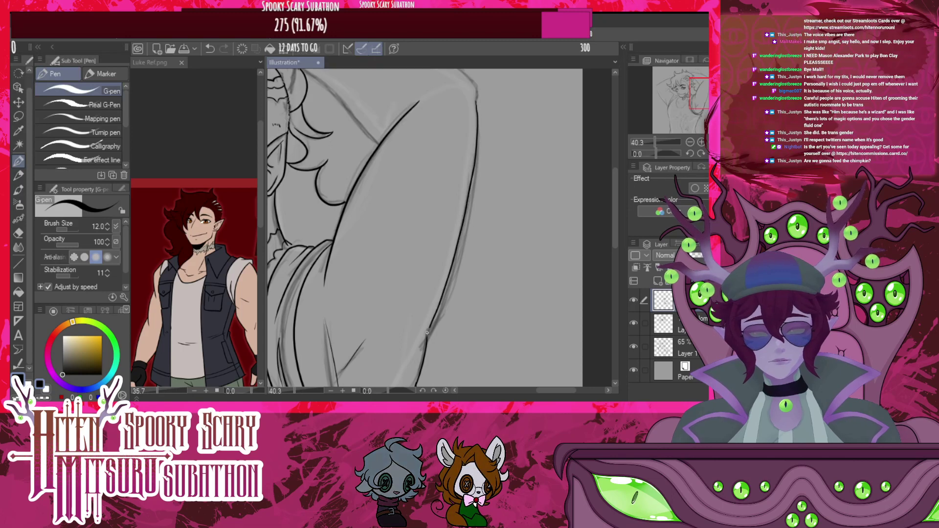
{"action": "key", "text": "ctrl+z"}
{"action": "mouse_move", "coordinate": [477, 102]}
{"action": "left_mouse_down"}
{"action": "mouse_move", "coordinate": [473, 213]}
{"action": "mouse_move", "coordinate": [425, 344]}
{"action": "left_mouse_up"}
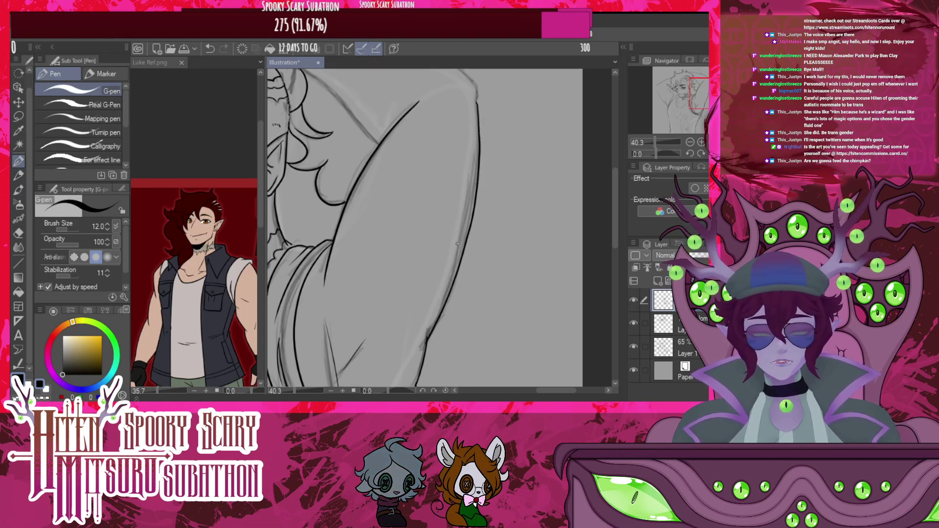
Ink the raised forearm's lower contour from the hair to the elbow crease and its upper contour from the hair to the elbow
{"action": "scroll", "coordinate": [514, 238], "scroll_direction": "down", "scroll_amount": 5}
{"action": "scroll", "coordinate": [495, 221], "scroll_direction": "up", "scroll_amount": 5}
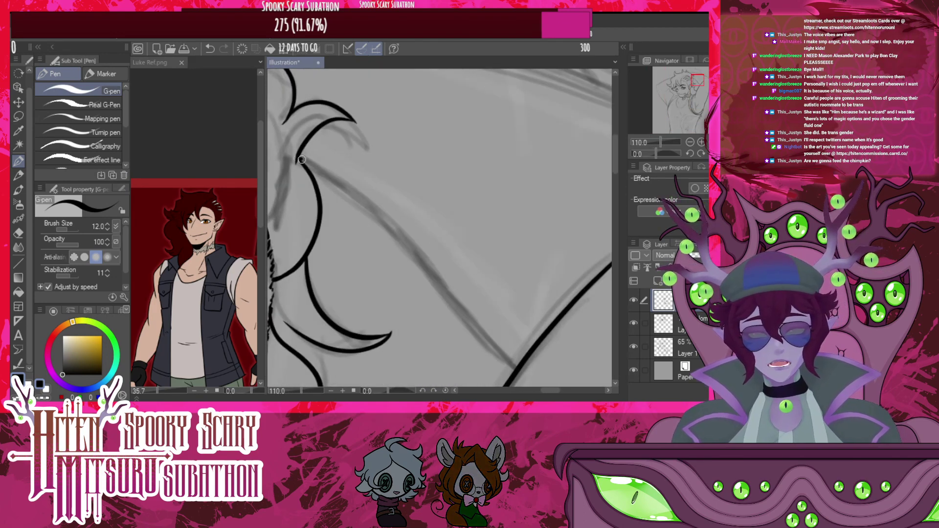
{"action": "mouse_move", "coordinate": [299, 155]}
{"action": "left_mouse_down"}
{"action": "mouse_move", "coordinate": [351, 192]}
{"action": "mouse_move", "coordinate": [445, 315]}
{"action": "mouse_move", "coordinate": [518, 375]}
{"action": "left_mouse_up"}
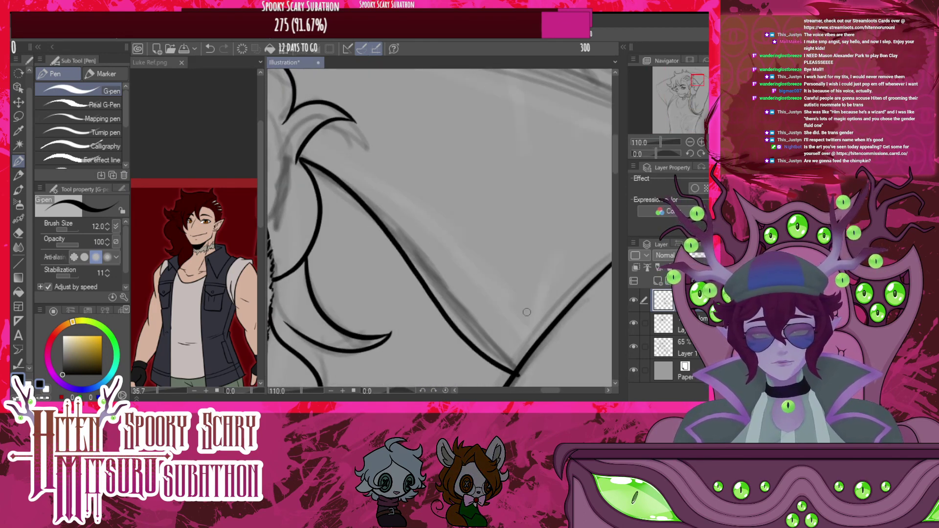
{"action": "scroll", "coordinate": [599, 245], "scroll_direction": "down", "scroll_amount": 4}
{"action": "scroll", "coordinate": [494, 185], "scroll_direction": "up", "scroll_amount": 2}
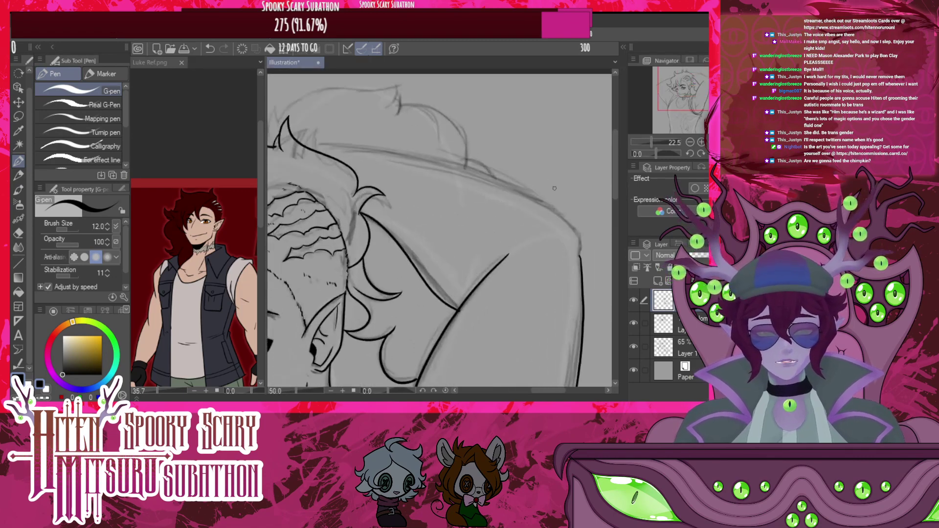
{"action": "mouse_move", "coordinate": [282, 140]}
{"action": "left_mouse_down"}
{"action": "mouse_move", "coordinate": [401, 149]}
{"action": "mouse_move", "coordinate": [582, 235]}
{"action": "left_mouse_up"}
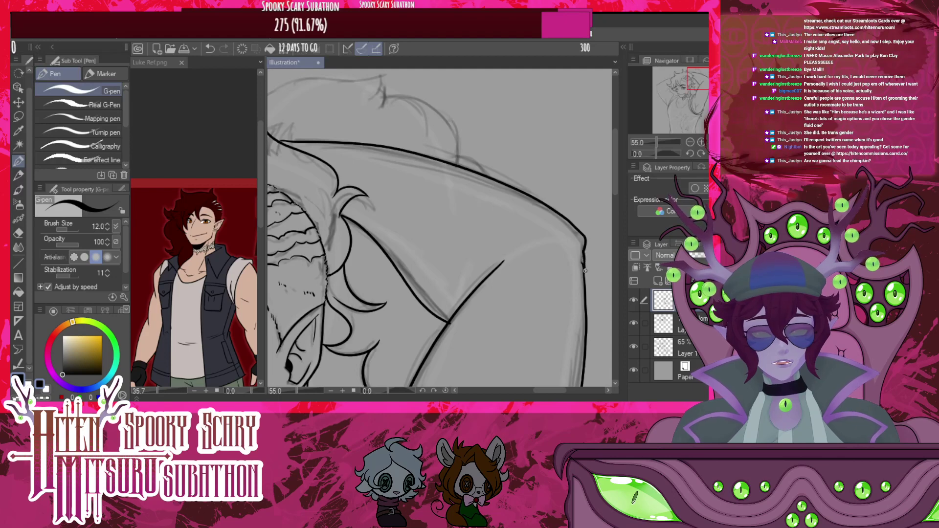
Ink the rounded shape behind the head above the forearm, with its pointed tufts, ending at the forearm's upper contour
{"action": "scroll", "coordinate": [583, 253], "scroll_direction": "down", "scroll_amount": 2}
{"action": "scroll", "coordinate": [344, 228], "scroll_direction": "up", "scroll_amount": 3}
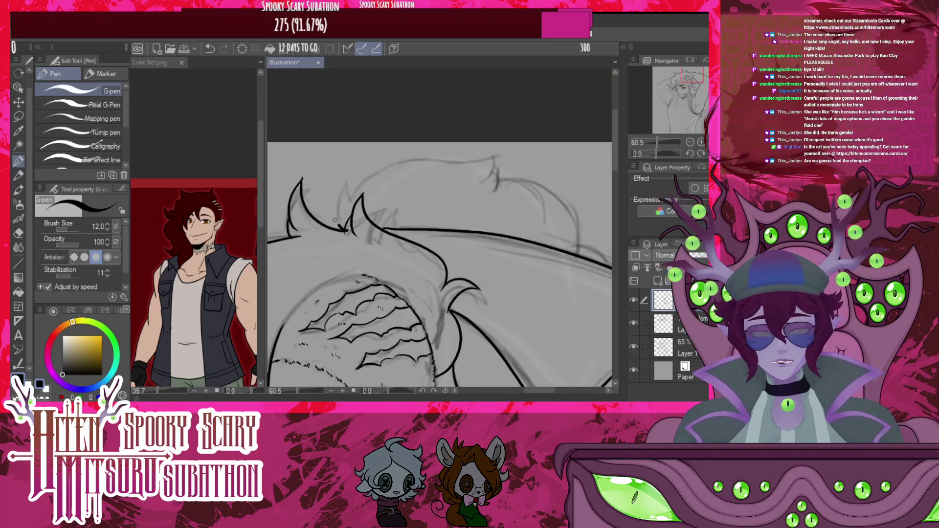
{"action": "left_click_drag", "start_coordinate": [348, 170], "coordinate": [523, 144]}
{"action": "key", "text": "ctrl+z"}
{"action": "mouse_move", "coordinate": [348, 171]}
{"action": "left_mouse_down"}
{"action": "mouse_move", "coordinate": [351, 196]}
{"action": "mouse_move", "coordinate": [387, 163]}
{"action": "mouse_move", "coordinate": [529, 145]}
{"action": "mouse_move", "coordinate": [513, 180]}
{"action": "mouse_move", "coordinate": [542, 180]}
{"action": "mouse_move", "coordinate": [580, 237]}
{"action": "left_mouse_up"}
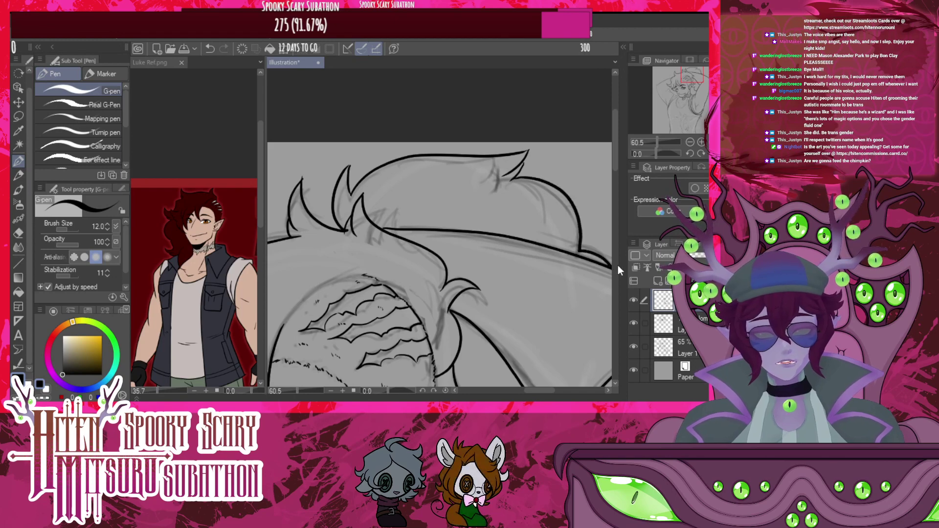
Ink the long contour from below the jaw along the front edge of the uninked armhole and down the side of the torso
{"action": "scroll", "coordinate": [470, 225], "scroll_direction": "down", "scroll_amount": 8}
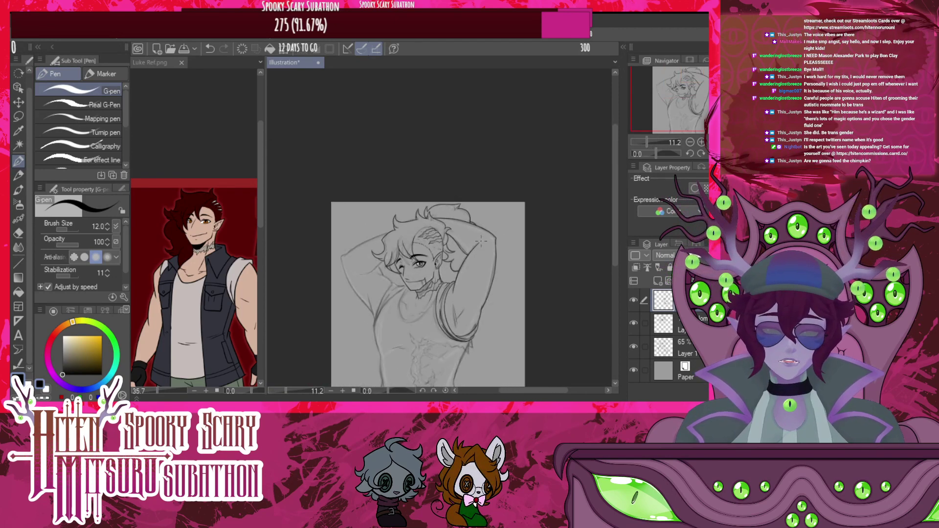
{"action": "scroll", "coordinate": [386, 326], "scroll_direction": "up", "scroll_amount": 5}
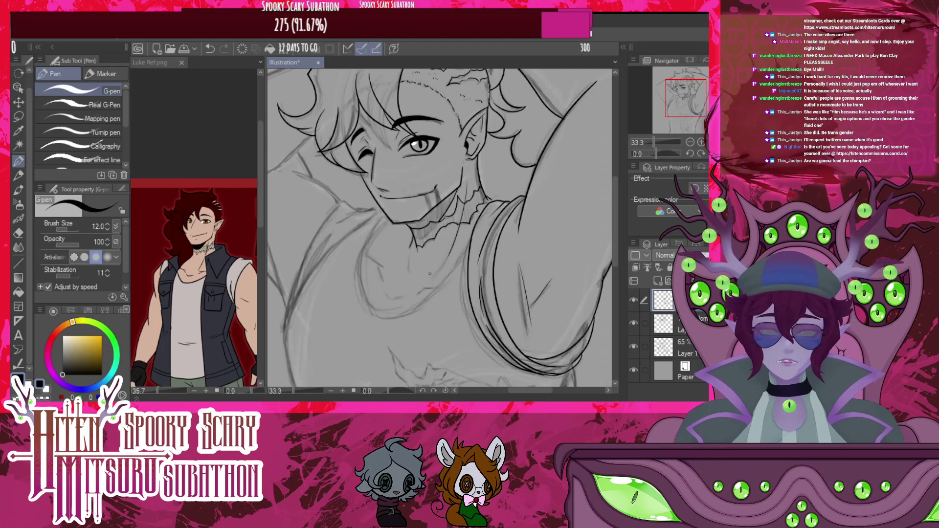
{"action": "scroll", "coordinate": [340, 288], "scroll_direction": "down", "scroll_amount": 1}
{"action": "scroll", "coordinate": [339, 287], "scroll_direction": "up", "scroll_amount": 5}
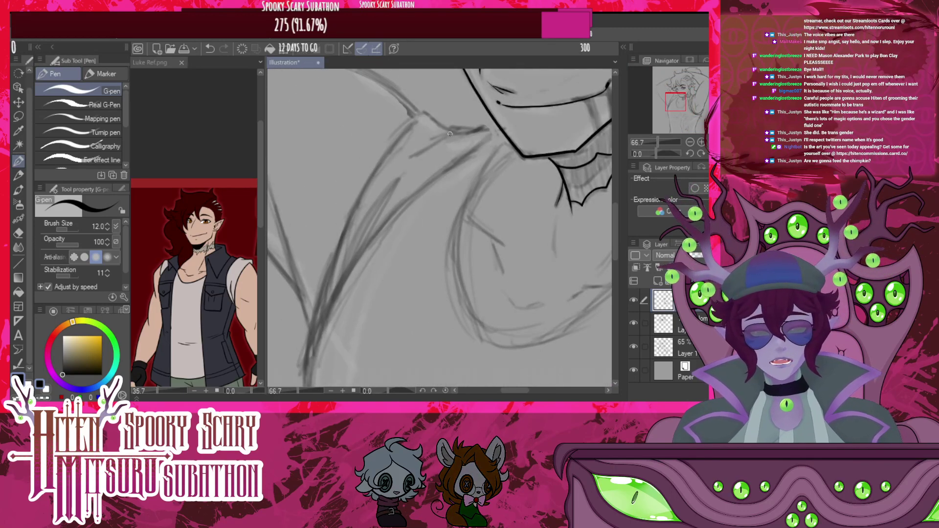
{"action": "mouse_move", "coordinate": [483, 142]}
{"action": "left_mouse_down"}
{"action": "mouse_move", "coordinate": [381, 232]}
{"action": "mouse_move", "coordinate": [307, 334]}
{"action": "mouse_move", "coordinate": [300, 363]}
{"action": "left_mouse_up"}
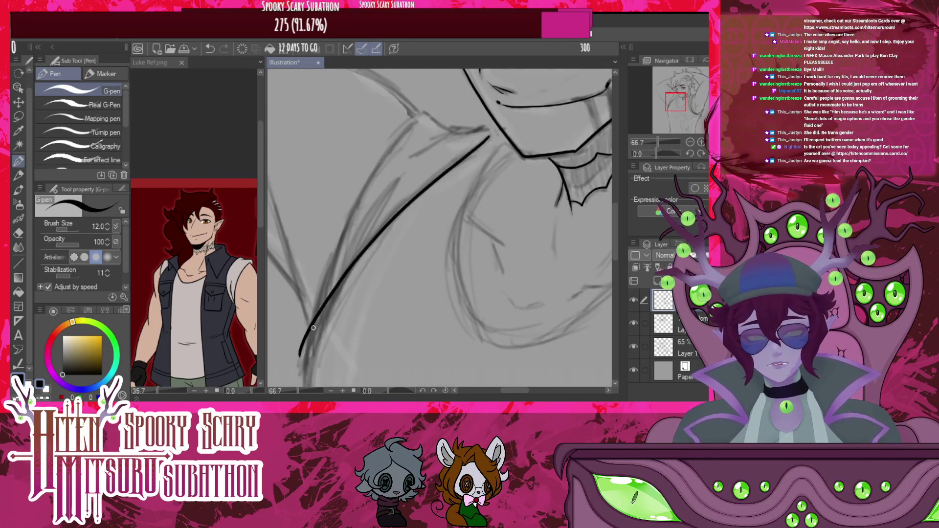
{"action": "key", "text": "ctrl+z"}
{"action": "scroll", "coordinate": [450, 146], "scroll_direction": "down", "scroll_amount": 2}
{"action": "scroll", "coordinate": [440, 196], "scroll_direction": "up", "scroll_amount": 1}
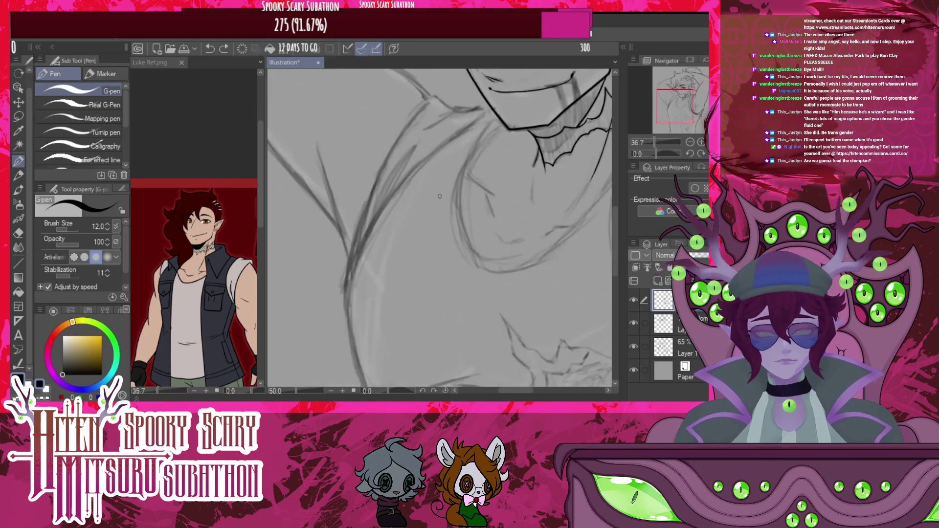
{"action": "scroll", "coordinate": [440, 196], "scroll_direction": "down", "scroll_amount": 2}
{"action": "scroll", "coordinate": [431, 203], "scroll_direction": "up", "scroll_amount": 2}
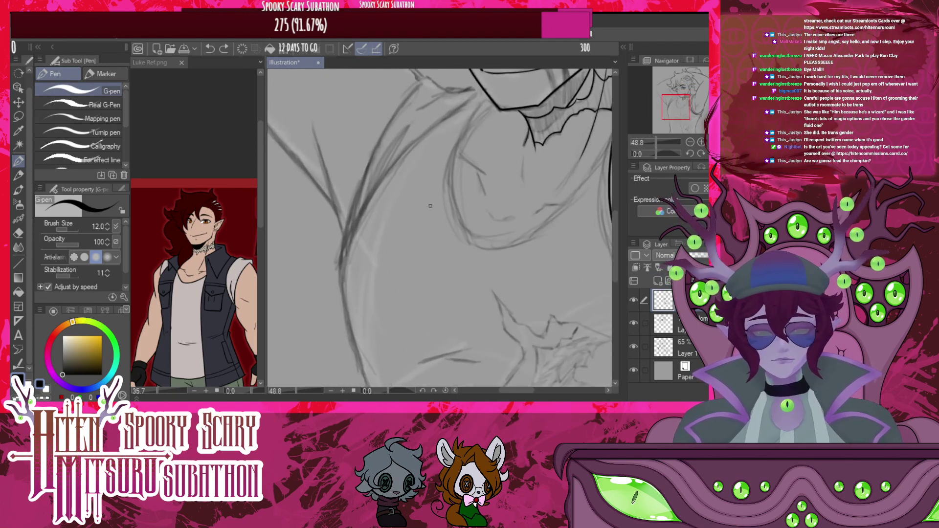
{"action": "mouse_move", "coordinate": [477, 96]}
{"action": "left_mouse_down"}
{"action": "mouse_move", "coordinate": [345, 230]}
{"action": "mouse_move", "coordinate": [369, 379]}
{"action": "left_mouse_up"}
{"action": "key", "text": "ctrl+z"}
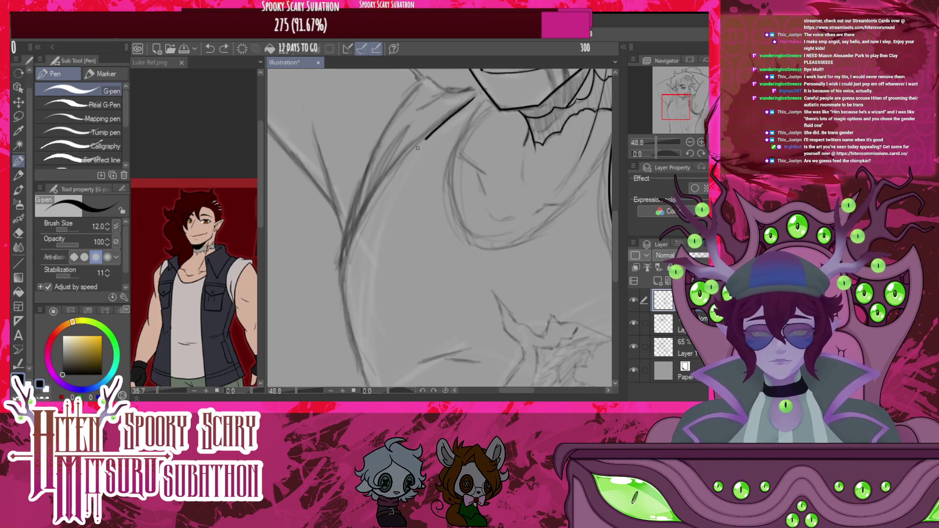
{"action": "mouse_move", "coordinate": [417, 148]}
{"action": "left_mouse_down"}
{"action": "mouse_move", "coordinate": [364, 211]}
{"action": "mouse_move", "coordinate": [343, 294]}
{"action": "mouse_move", "coordinate": [368, 387]}
{"action": "left_mouse_up"}
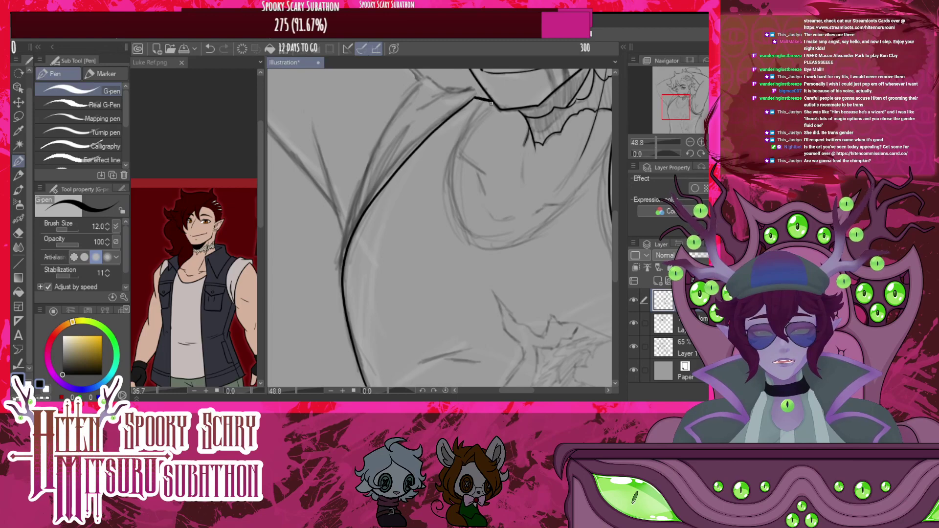
Ink the curved shirt neckline from below the jaw around to the inked sleeve, plus the short collarbone strokes inside it
{"action": "scroll", "coordinate": [396, 185], "scroll_direction": "down", "scroll_amount": 8}
{"action": "scroll", "coordinate": [480, 156], "scroll_direction": "up", "scroll_amount": 8}
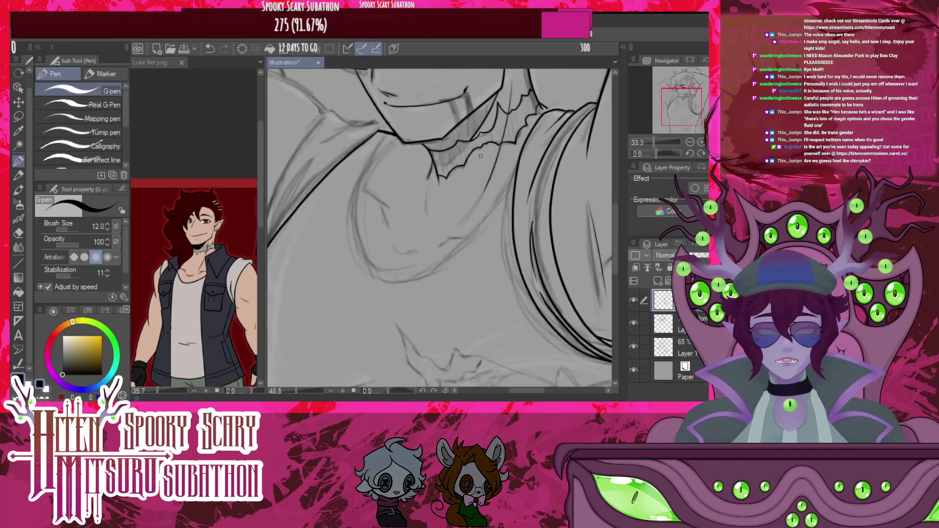
{"action": "scroll", "coordinate": [481, 156], "scroll_direction": "up", "scroll_amount": 2}
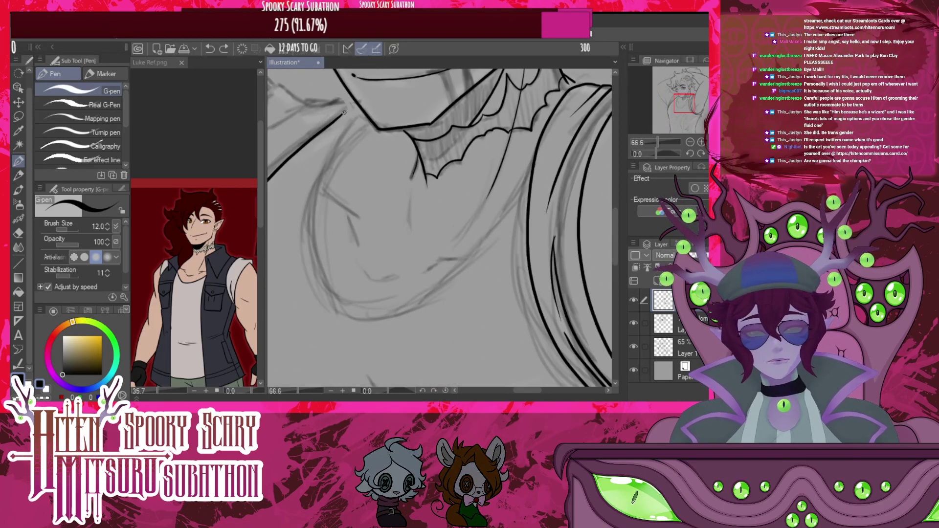
{"action": "mouse_move", "coordinate": [366, 115]}
{"action": "left_mouse_down"}
{"action": "mouse_move", "coordinate": [311, 256]}
{"action": "mouse_move", "coordinate": [363, 310]}
{"action": "mouse_move", "coordinate": [470, 262]}
{"action": "mouse_move", "coordinate": [529, 180]}
{"action": "left_mouse_up"}
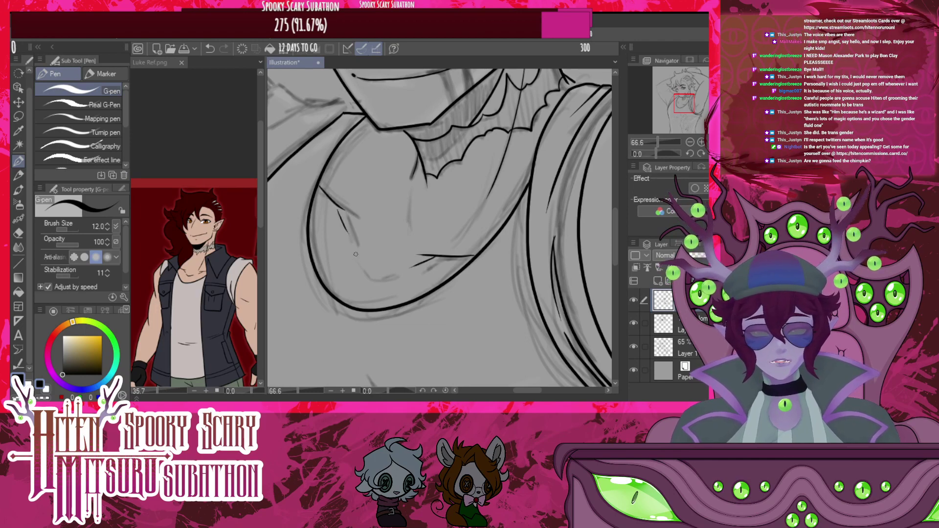
Ink the outer edge of the second armhole from the shoulder to the torso contour, with tapered fold lines inside the band
{"action": "scroll", "coordinate": [535, 239], "scroll_direction": "down", "scroll_amount": 6}
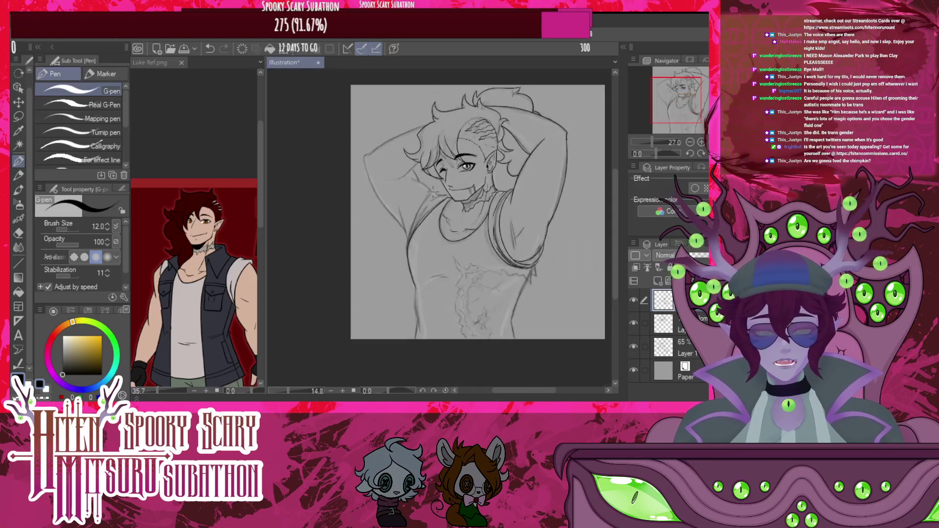
{"action": "scroll", "coordinate": [447, 196], "scroll_direction": "up", "scroll_amount": 6}
{"action": "scroll", "coordinate": [447, 196], "scroll_direction": "down", "scroll_amount": 4}
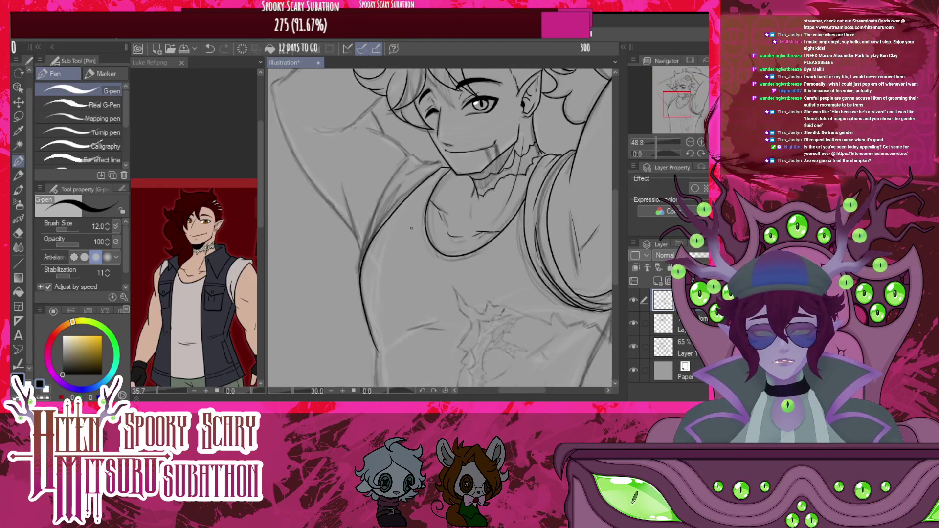
{"action": "scroll", "coordinate": [374, 192], "scroll_direction": "up", "scroll_amount": 5}
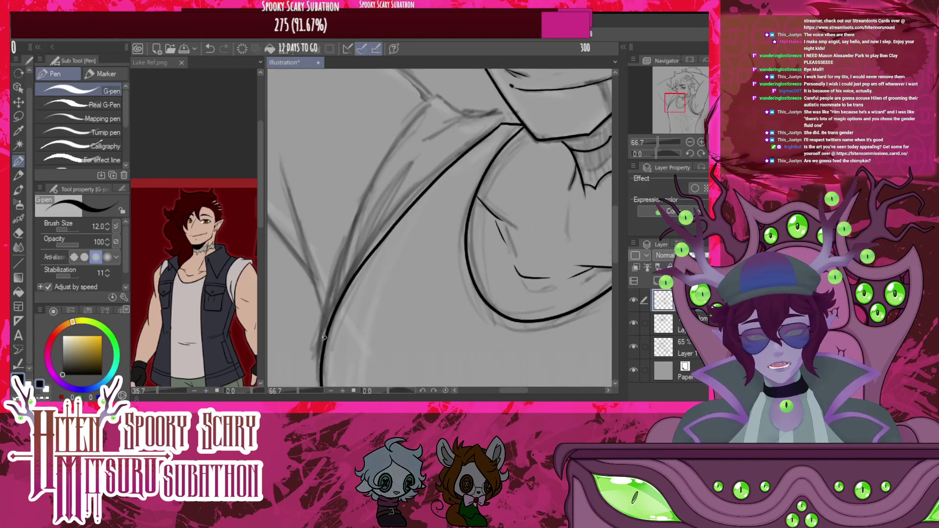
{"action": "mouse_move", "coordinate": [324, 339]}
{"action": "left_mouse_down"}
{"action": "mouse_move", "coordinate": [452, 148]}
{"action": "mouse_move", "coordinate": [486, 115]}
{"action": "mouse_move", "coordinate": [428, 149]}
{"action": "mouse_move", "coordinate": [391, 191]}
{"action": "mouse_move", "coordinate": [461, 108]}
{"action": "mouse_move", "coordinate": [440, 97]}
{"action": "mouse_move", "coordinate": [425, 105]}
{"action": "mouse_move", "coordinate": [355, 203]}
{"action": "mouse_move", "coordinate": [323, 344]}
{"action": "left_mouse_up"}
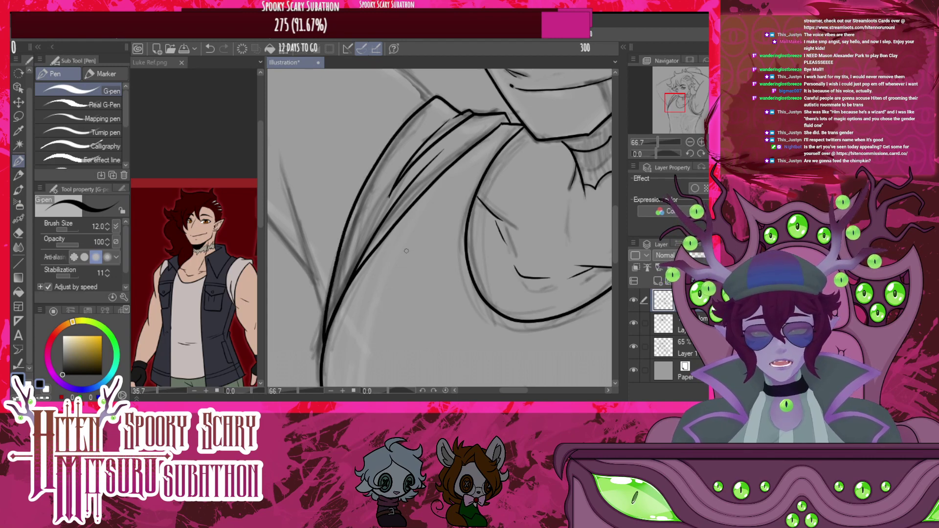
{"action": "left_click_drag", "start_coordinate": [336, 302], "coordinate": [370, 224]}
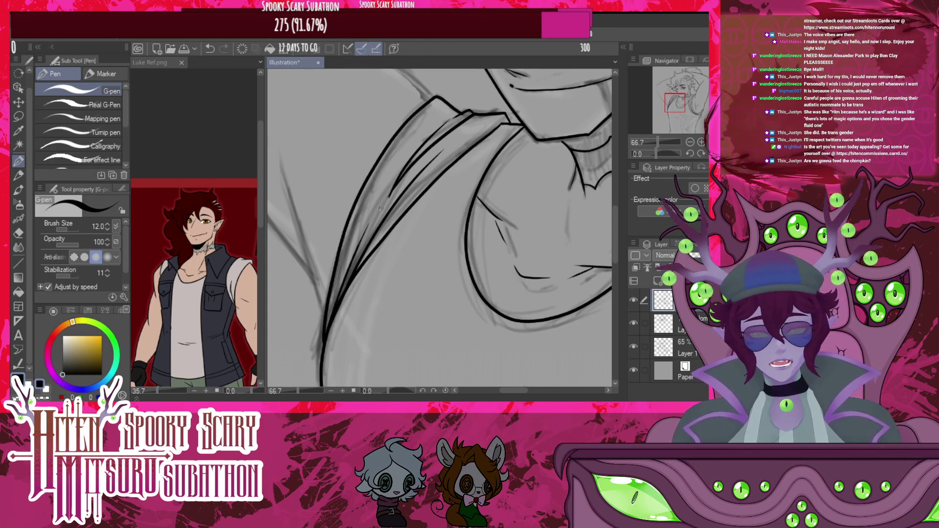
Ink the second arm's inner crease from the hair, the short line branching below it, and the shoulder line down to the armhole
{"action": "scroll", "coordinate": [367, 254], "scroll_direction": "down", "scroll_amount": 5}
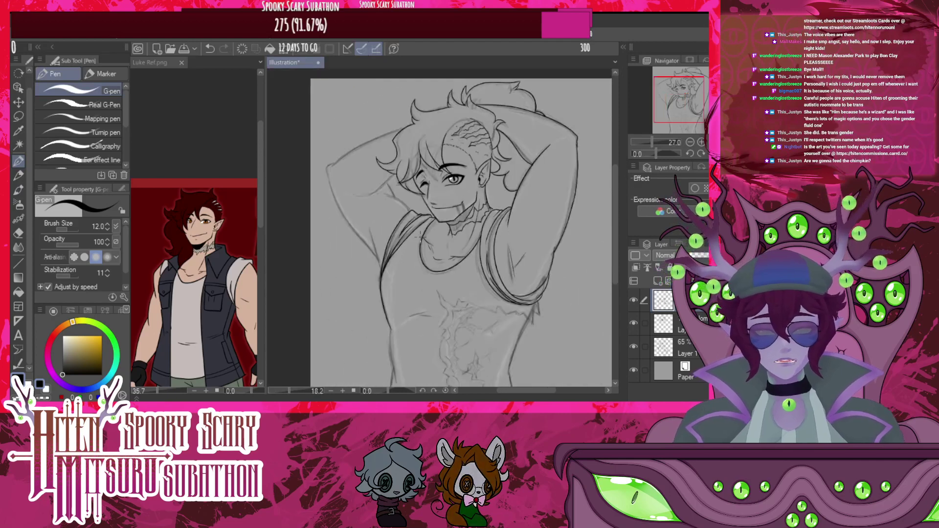
{"action": "scroll", "coordinate": [387, 185], "scroll_direction": "up", "scroll_amount": 5}
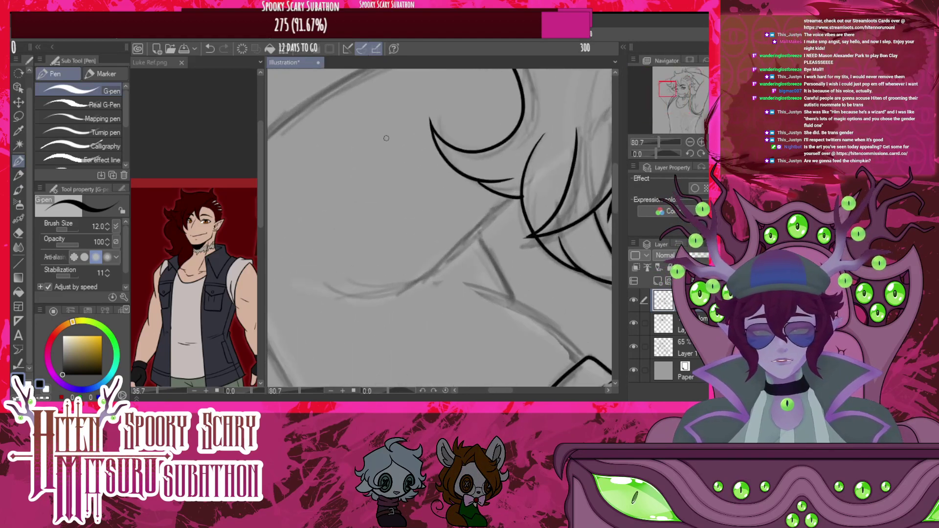
{"action": "mouse_move", "coordinate": [517, 197]}
{"action": "left_mouse_down"}
{"action": "mouse_move", "coordinate": [434, 279]}
{"action": "mouse_move", "coordinate": [357, 309]}
{"action": "left_mouse_up"}
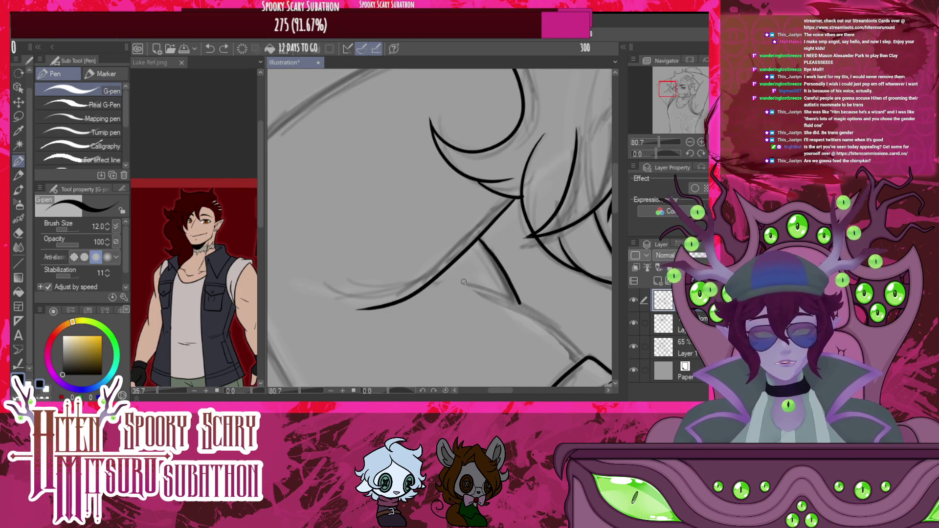
{"action": "left_click_drag", "start_coordinate": [464, 283], "coordinate": [483, 288]}
{"action": "key", "text": "ctrl+z"}
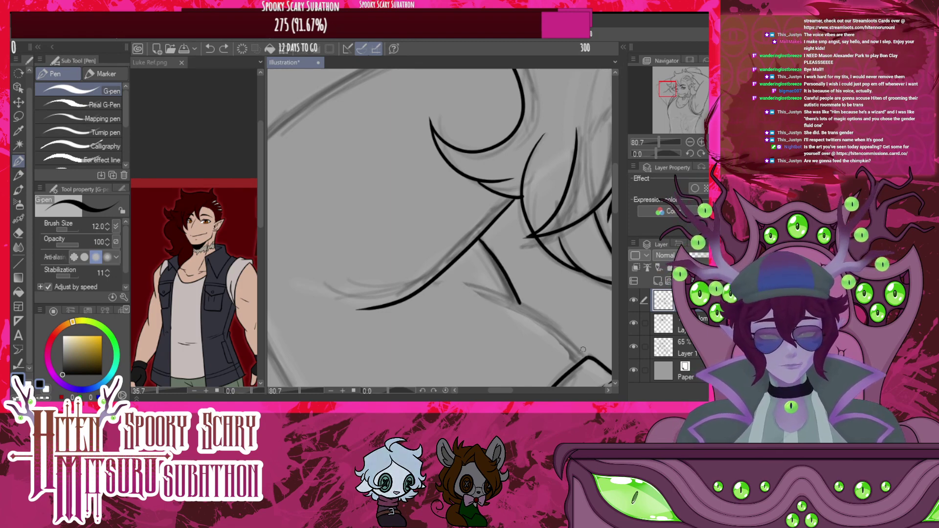
{"action": "mouse_move", "coordinate": [585, 359]}
{"action": "left_mouse_down"}
{"action": "mouse_move", "coordinate": [493, 289]}
{"action": "mouse_move", "coordinate": [473, 281]}
{"action": "left_mouse_up"}
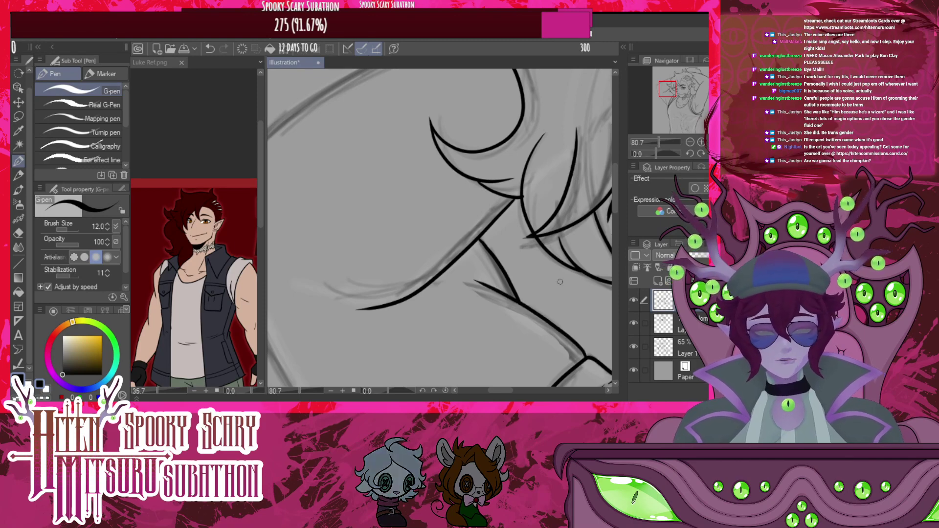
Ink the second forearm's upper contour from the hair out to the elbow and around the elbow's corner
{"action": "scroll", "coordinate": [561, 281], "scroll_direction": "down", "scroll_amount": 5}
{"action": "scroll", "coordinate": [531, 211], "scroll_direction": "up", "scroll_amount": 5}
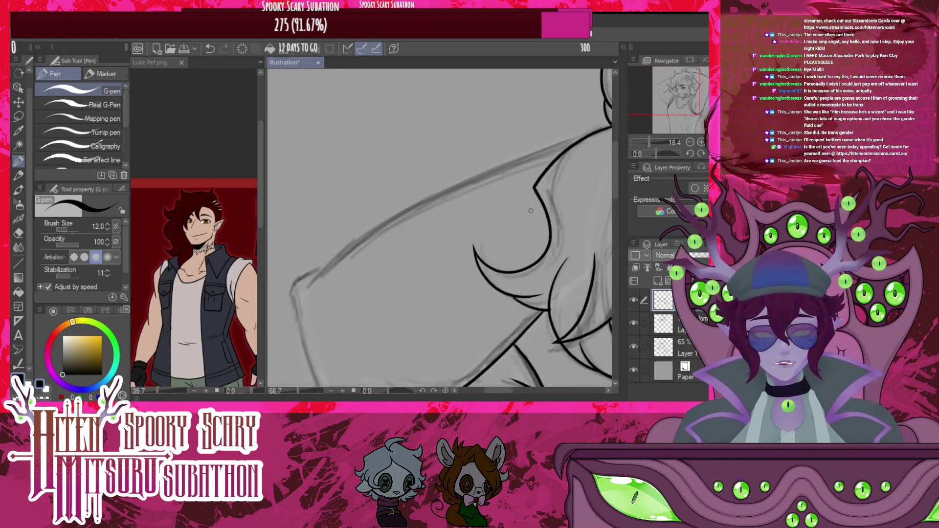
{"action": "mouse_move", "coordinate": [573, 142]}
{"action": "left_mouse_down"}
{"action": "mouse_move", "coordinate": [374, 231]}
{"action": "mouse_move", "coordinate": [323, 266]}
{"action": "left_mouse_up"}
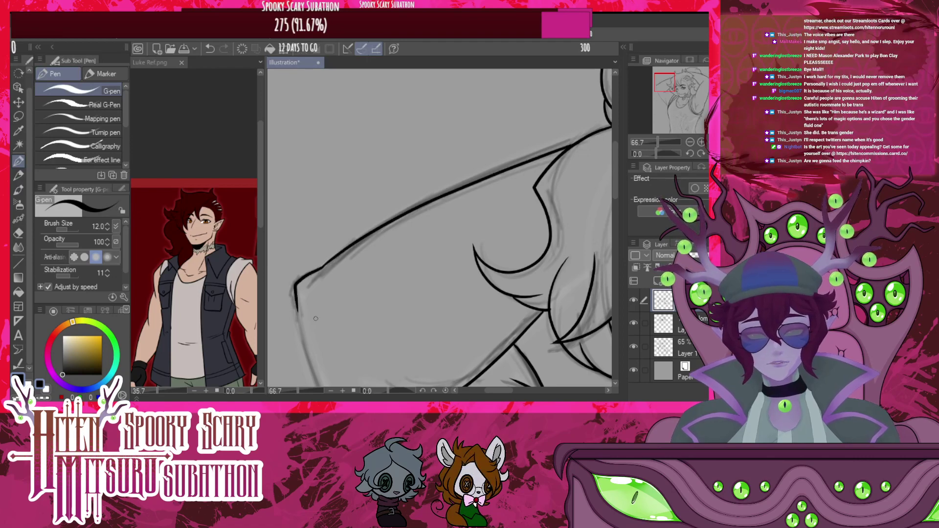
Ink the second upper arm's outer contour from the elbow down toward the armhole, adding the short armpit crease
{"action": "scroll", "coordinate": [315, 318], "scroll_direction": "down", "scroll_amount": 4}
{"action": "scroll", "coordinate": [370, 187], "scroll_direction": "up", "scroll_amount": 3}
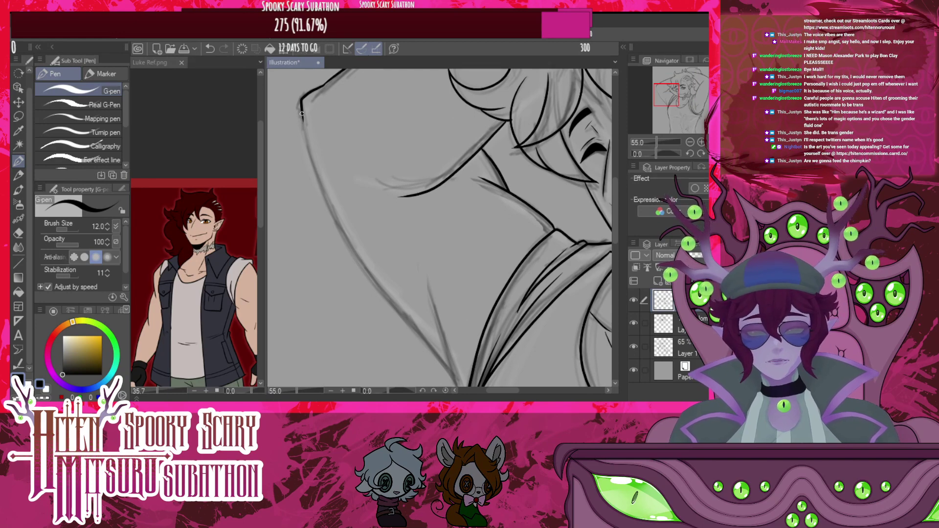
{"action": "left_click_drag", "start_coordinate": [313, 159], "coordinate": [366, 285]}
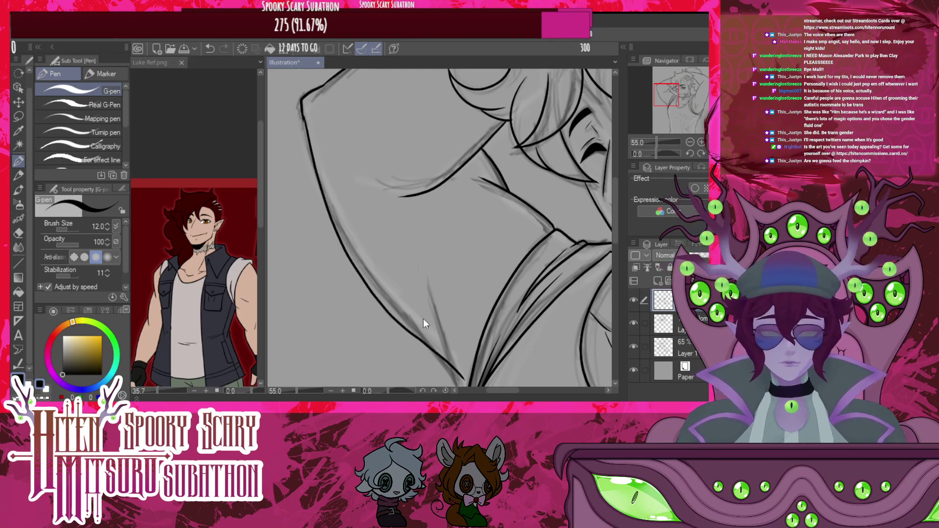
{"action": "key", "text": "ctrl+z"}
{"action": "mouse_move", "coordinate": [304, 114]}
{"action": "left_mouse_down"}
{"action": "mouse_move", "coordinate": [339, 228]}
{"action": "mouse_move", "coordinate": [375, 289]}
{"action": "mouse_move", "coordinate": [457, 379]}
{"action": "left_mouse_up"}
{"action": "left_click_drag", "start_coordinate": [615, 220], "coordinate": [614, 254]}
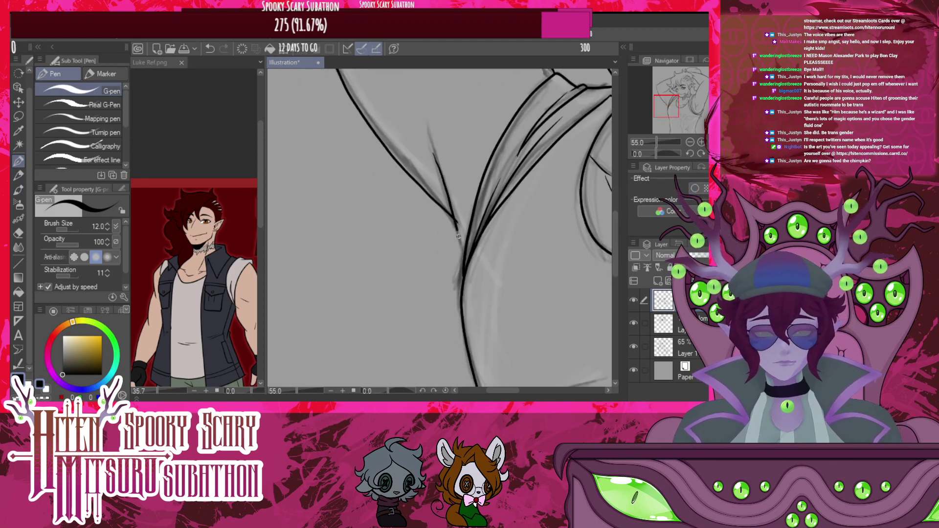
Undo the last armpit crease stroke and re-ink it as a tapered line joining the arm contour to the armhole's lower end
{"action": "key", "text": "ctrl+z"}
{"action": "left_click_drag", "start_coordinate": [437, 161], "coordinate": [464, 244]}
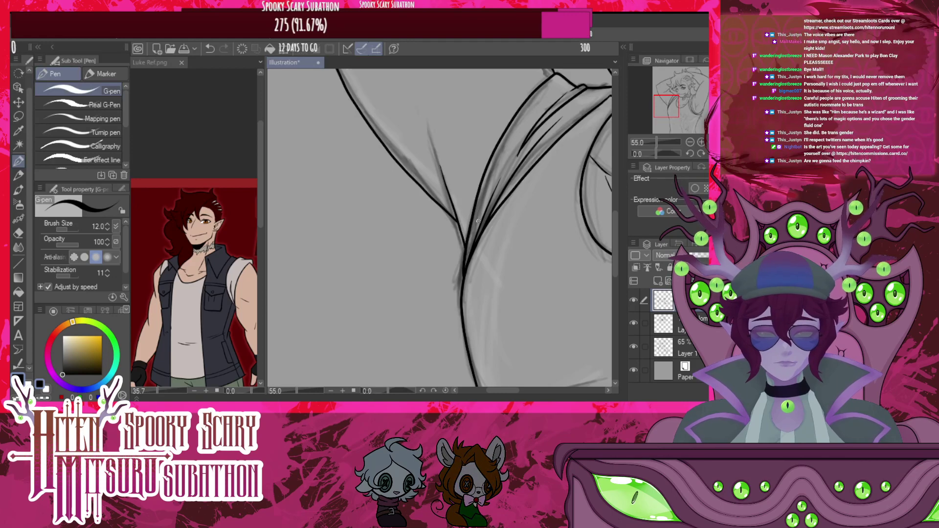
{"action": "scroll", "coordinate": [478, 221], "scroll_direction": "down", "scroll_amount": 8}
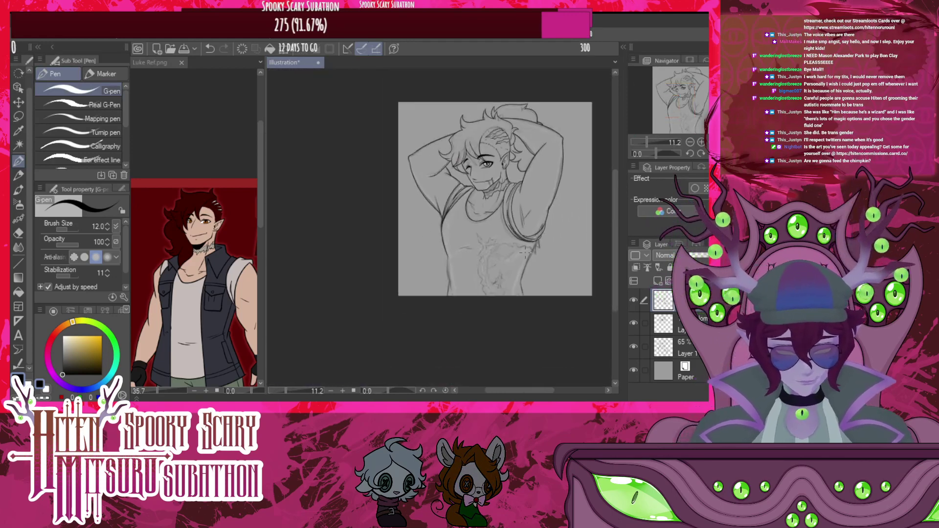
Ink the torso's side contour below the chest down to the canvas edge, with a short line branching inward at the waist
{"action": "scroll", "coordinate": [526, 255], "scroll_direction": "up", "scroll_amount": 3}
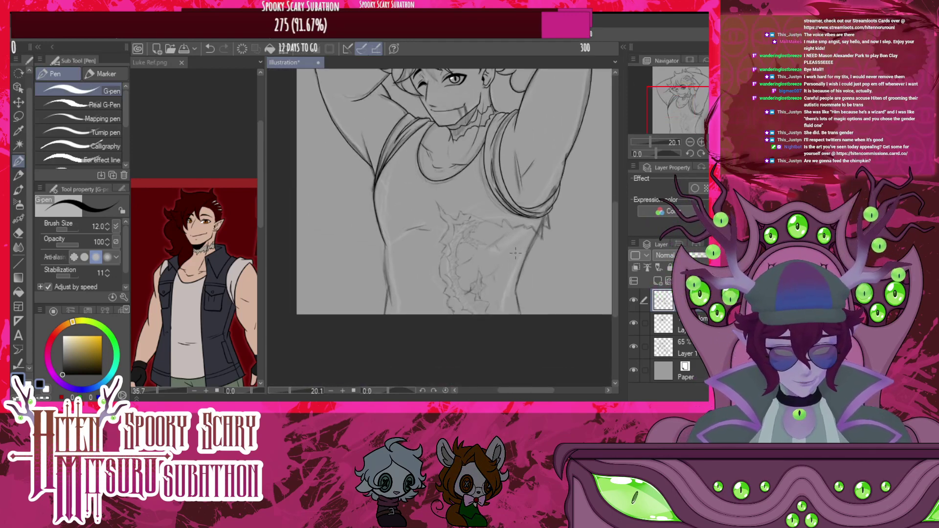
{"action": "scroll", "coordinate": [515, 253], "scroll_direction": "down", "scroll_amount": 2}
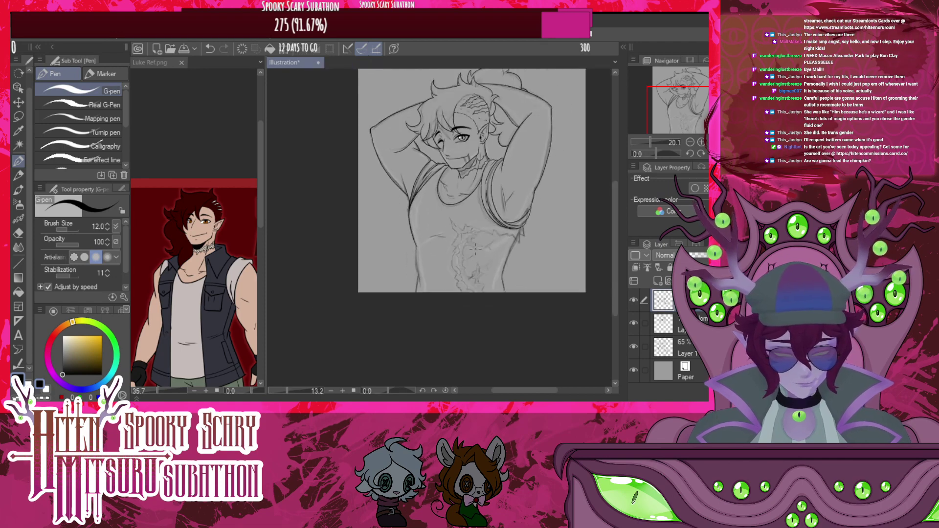
{"action": "scroll", "coordinate": [458, 277], "scroll_direction": "up", "scroll_amount": 2}
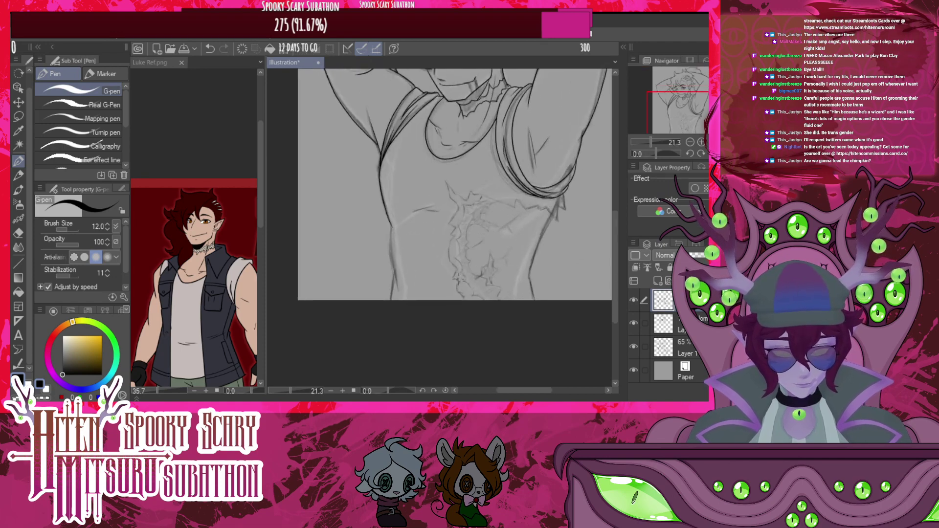
{"action": "scroll", "coordinate": [437, 215], "scroll_direction": "up", "scroll_amount": 5}
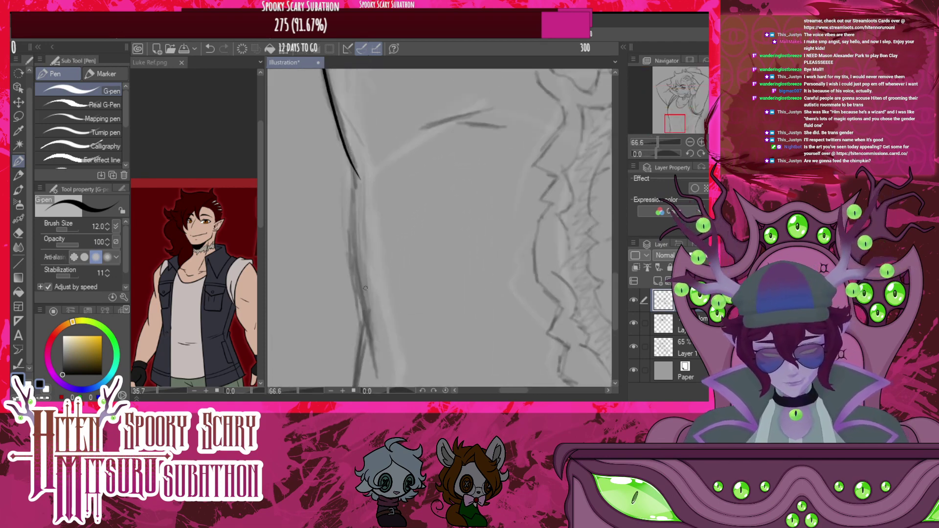
{"action": "left_click_drag", "start_coordinate": [357, 176], "coordinate": [380, 369]}
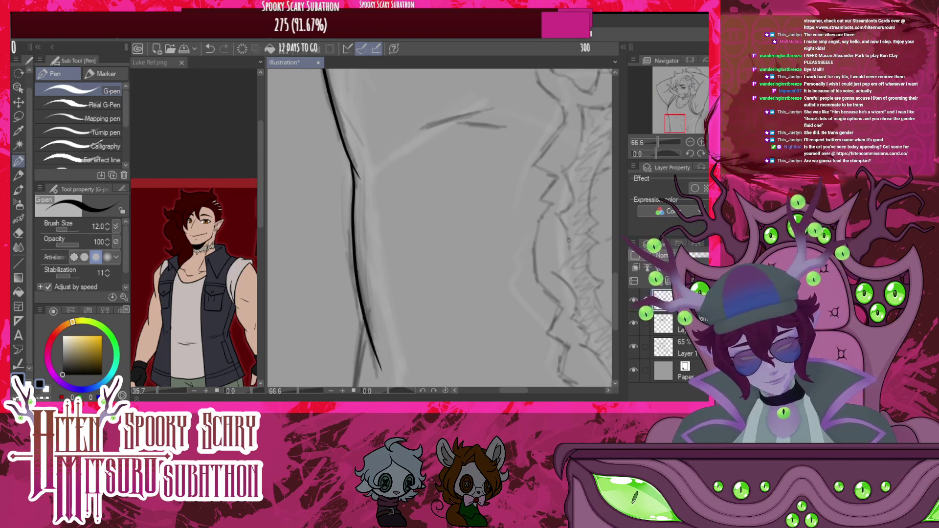
{"action": "left_click_drag", "start_coordinate": [616, 283], "coordinate": [616, 311]}
{"action": "left_click_drag", "start_coordinate": [364, 165], "coordinate": [356, 267]}
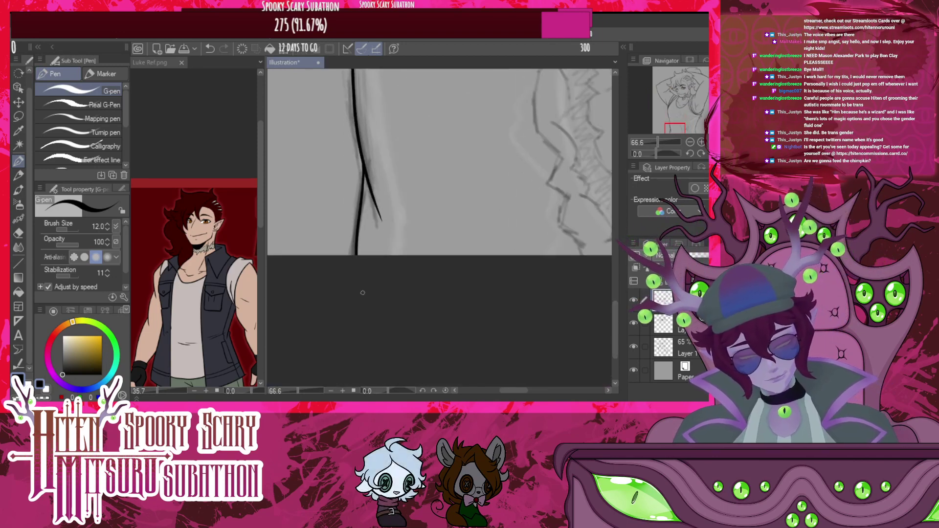
Ink the short tapered crease lines under the chest and the first spike of the shirt's torn edge
{"action": "scroll", "coordinate": [467, 219], "scroll_direction": "down", "scroll_amount": 6}
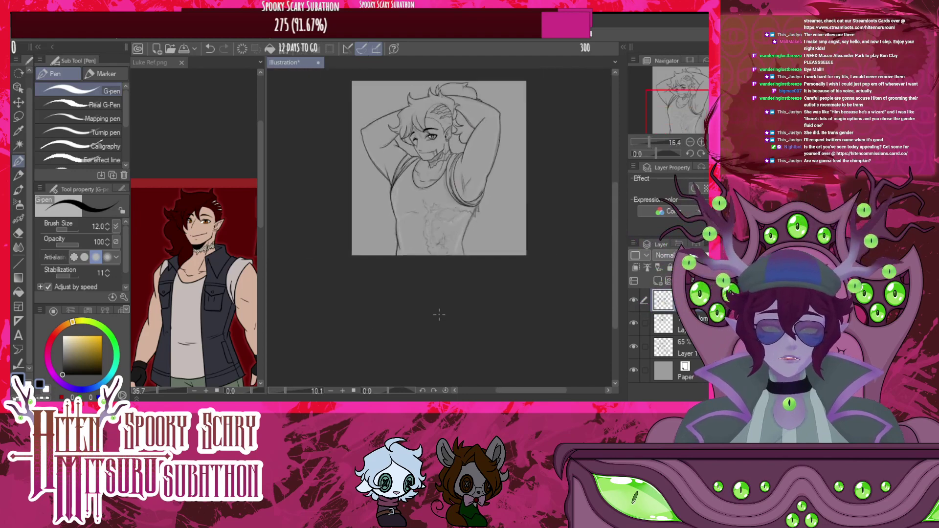
{"action": "scroll", "coordinate": [467, 218], "scroll_direction": "up", "scroll_amount": 5}
{"action": "scroll", "coordinate": [466, 218], "scroll_direction": "down", "scroll_amount": 3}
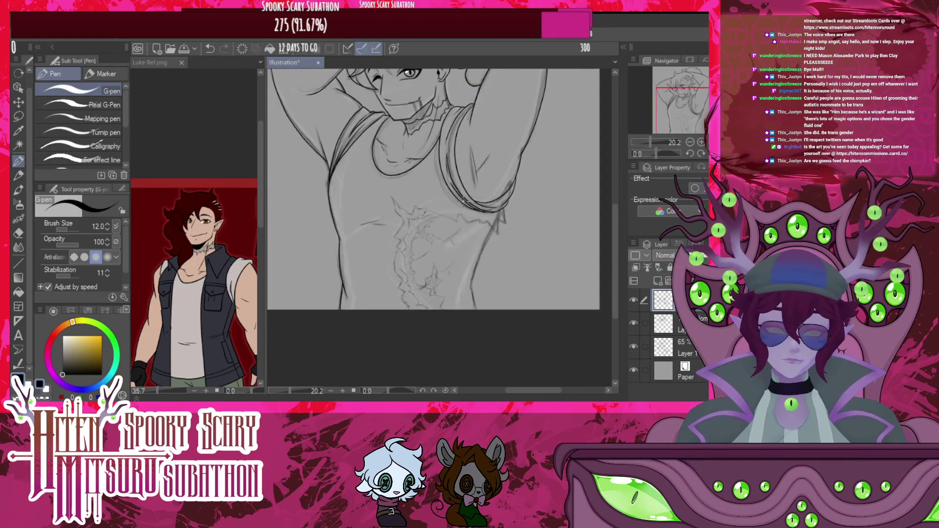
{"action": "scroll", "coordinate": [465, 240], "scroll_direction": "up", "scroll_amount": 2}
{"action": "scroll", "coordinate": [466, 240], "scroll_direction": "down", "scroll_amount": 3}
{"action": "scroll", "coordinate": [401, 228], "scroll_direction": "up", "scroll_amount": 2}
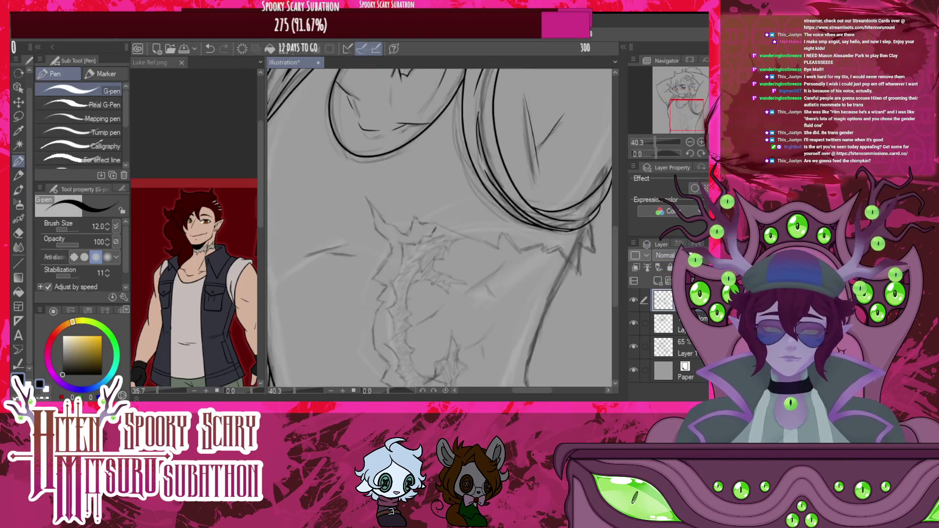
{"action": "left_click_drag", "start_coordinate": [317, 258], "coordinate": [356, 251]}
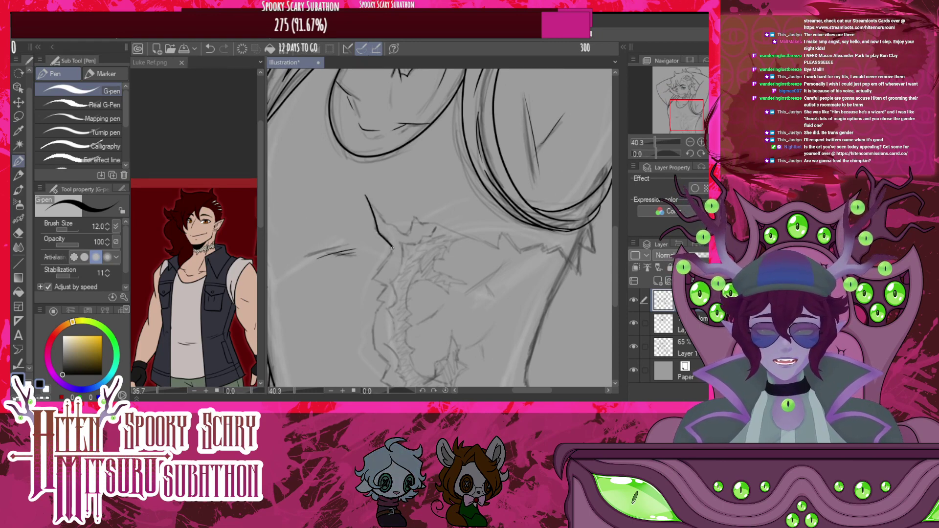
Ink the jagged torn shirt edge down the torso to the canvas edge and across the chest to the ragged tip below the armhole
{"action": "mouse_move", "coordinate": [392, 248]}
{"action": "left_mouse_down"}
{"action": "mouse_move", "coordinate": [373, 283]}
{"action": "mouse_move", "coordinate": [384, 303]}
{"action": "mouse_move", "coordinate": [376, 341]}
{"action": "left_mouse_up"}
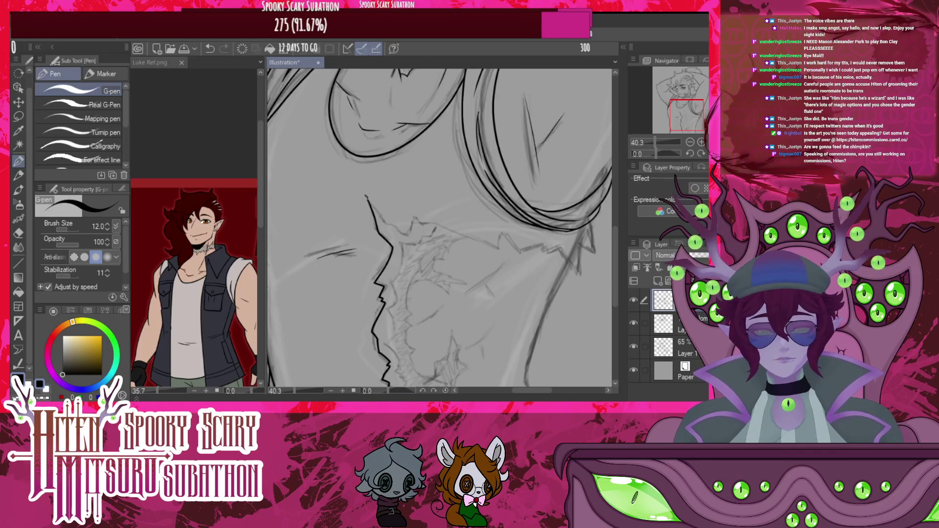
{"action": "left_click_drag", "start_coordinate": [366, 196], "coordinate": [385, 223]}
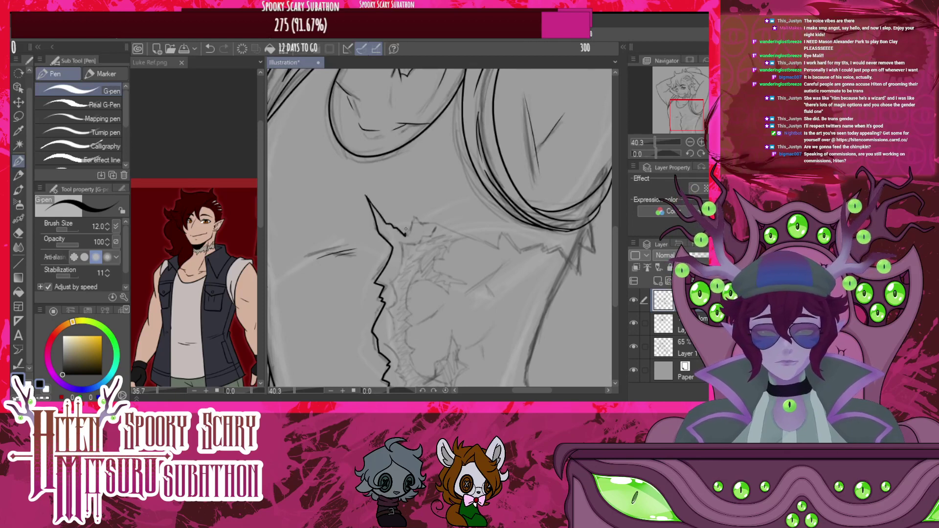
{"action": "mouse_move", "coordinate": [426, 224]}
{"action": "left_mouse_down"}
{"action": "mouse_move", "coordinate": [505, 251]}
{"action": "mouse_move", "coordinate": [505, 240]}
{"action": "mouse_move", "coordinate": [520, 253]}
{"action": "mouse_move", "coordinate": [553, 250]}
{"action": "left_mouse_up"}
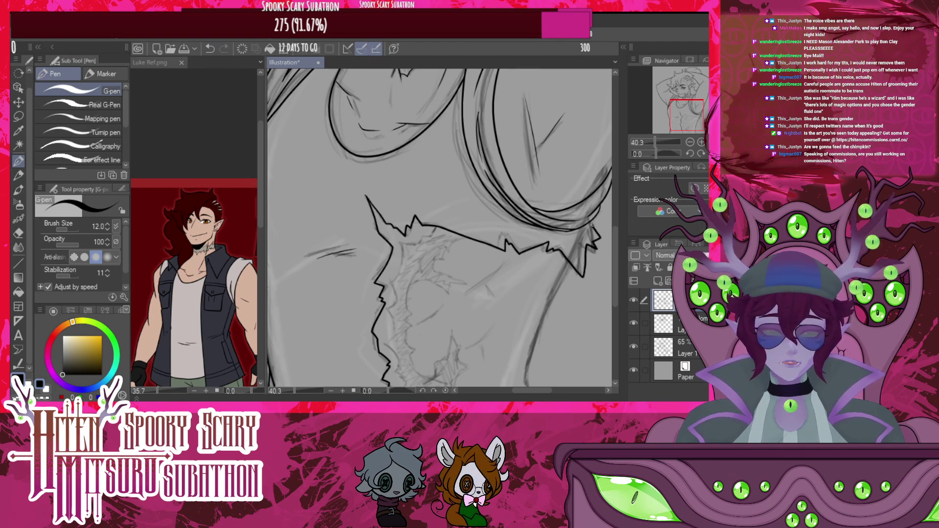
{"action": "scroll", "coordinate": [479, 284], "scroll_direction": "down", "scroll_amount": 5}
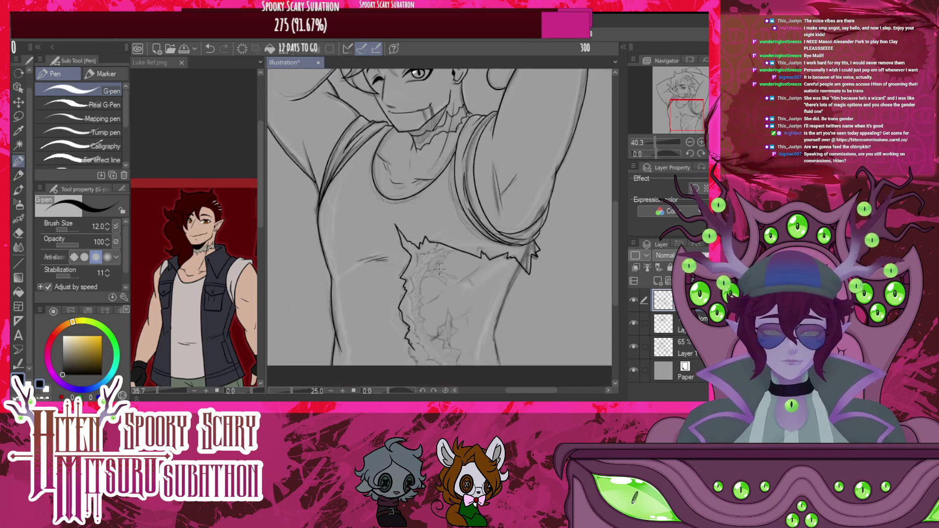
{"action": "scroll", "coordinate": [455, 335], "scroll_direction": "up", "scroll_amount": 6}
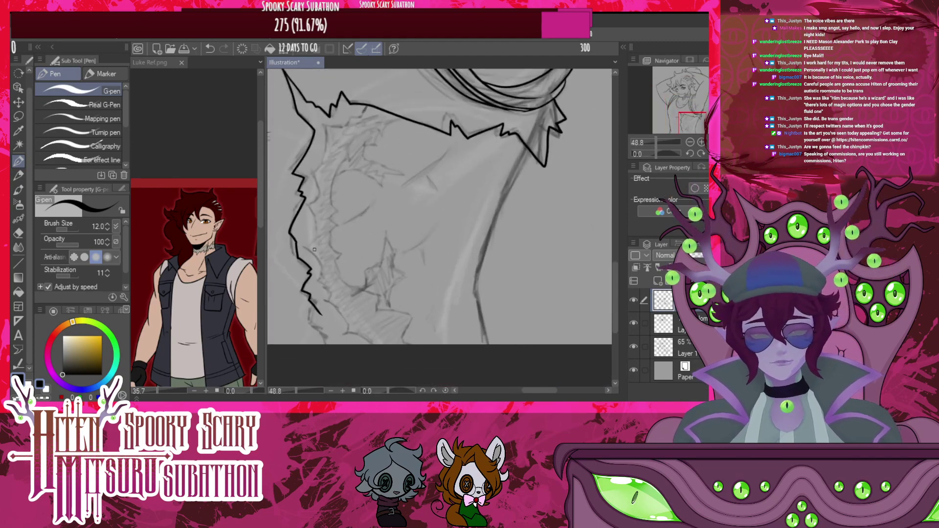
{"action": "left_click_drag", "start_coordinate": [319, 322], "coordinate": [321, 331]}
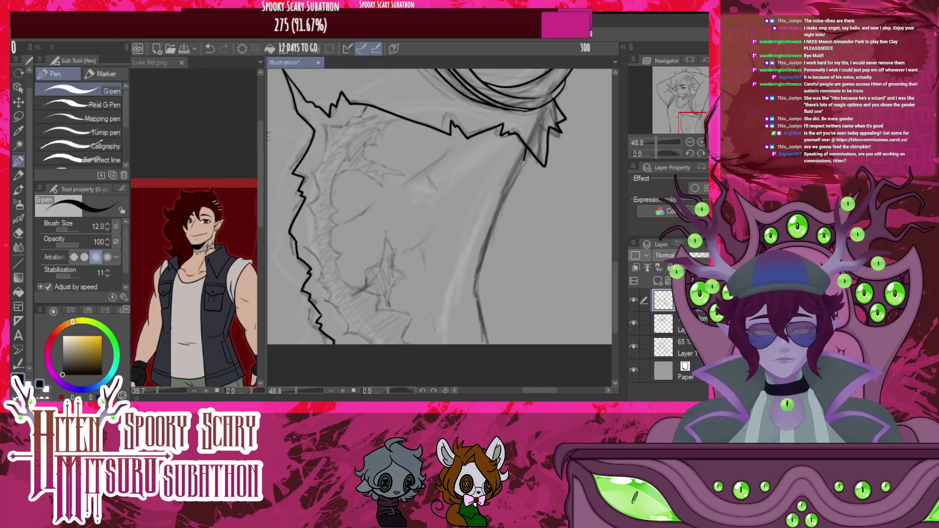
Ink the exposed side's torso contour from the torn shirt down to the canvas edge, adding short rib and muscle creases on the bare skin
{"action": "mouse_move", "coordinate": [522, 162]}
{"action": "left_mouse_down"}
{"action": "mouse_move", "coordinate": [476, 283]}
{"action": "mouse_move", "coordinate": [495, 385]}
{"action": "left_mouse_up"}
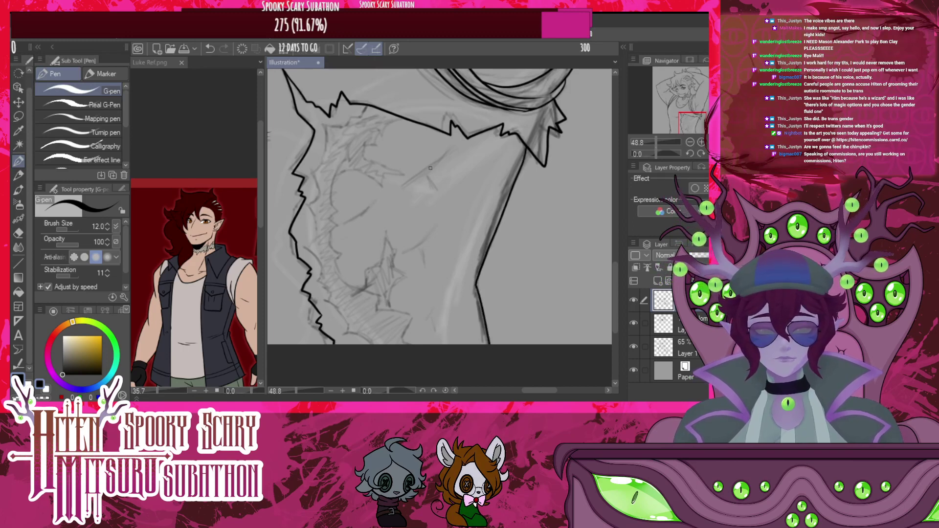
{"action": "left_click_drag", "start_coordinate": [431, 177], "coordinate": [438, 195]}
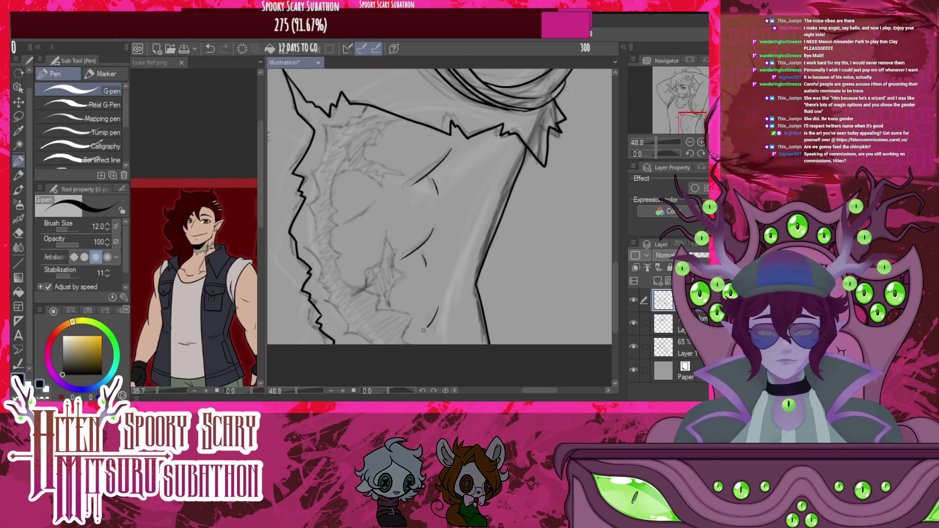
{"action": "scroll", "coordinate": [431, 322], "scroll_direction": "down", "scroll_amount": 6}
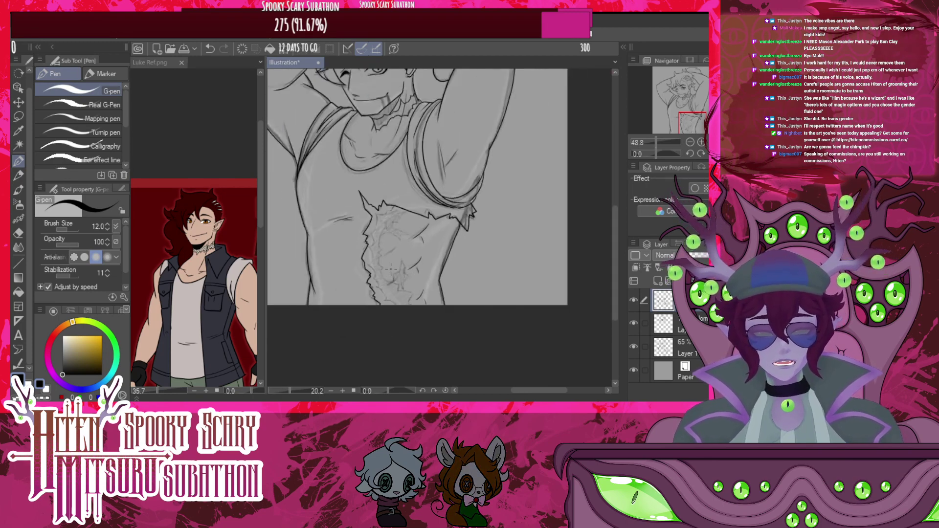
{"action": "scroll", "coordinate": [433, 311], "scroll_direction": "up", "scroll_amount": 2}
{"action": "scroll", "coordinate": [433, 300], "scroll_direction": "down", "scroll_amount": 3}
{"action": "scroll", "coordinate": [433, 300], "scroll_direction": "up", "scroll_amount": 2}
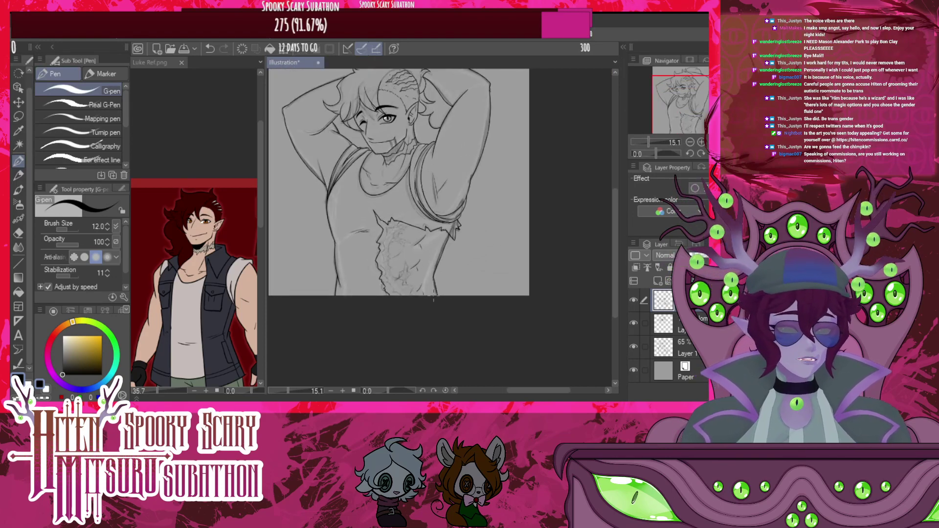
Ink the hatched scar's pointed lower branch and its curved edge facing the exposed waist, down to the canvas edge
{"action": "scroll", "coordinate": [438, 300], "scroll_direction": "up", "scroll_amount": 6}
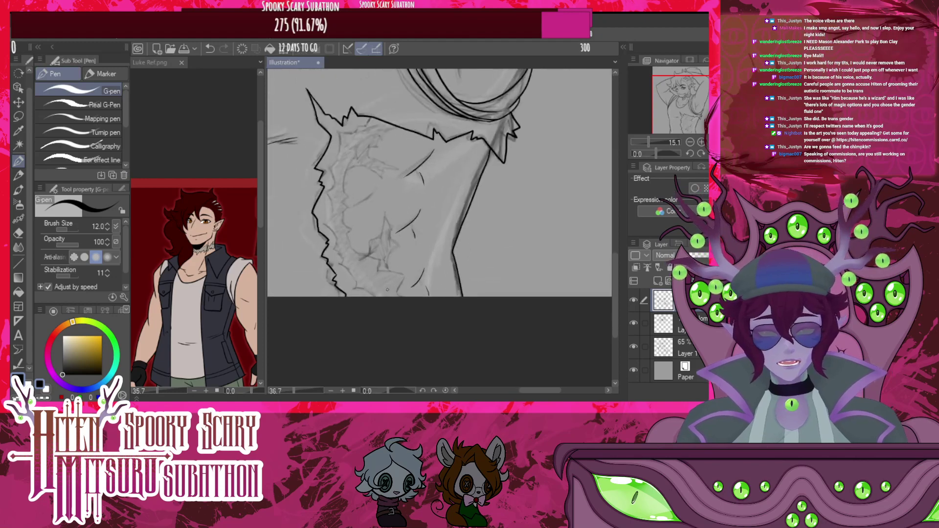
{"action": "scroll", "coordinate": [411, 284], "scroll_direction": "up", "scroll_amount": 3}
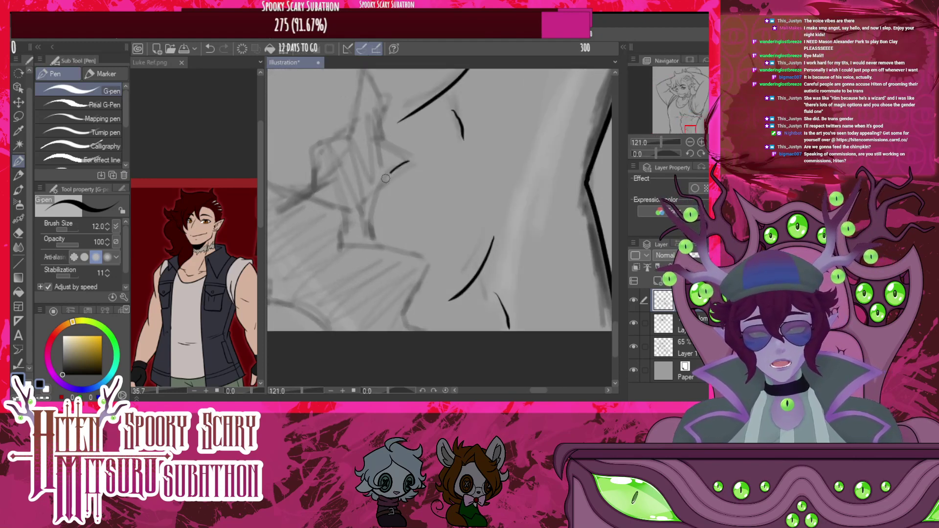
{"action": "left_click_drag", "start_coordinate": [385, 179], "coordinate": [373, 238]}
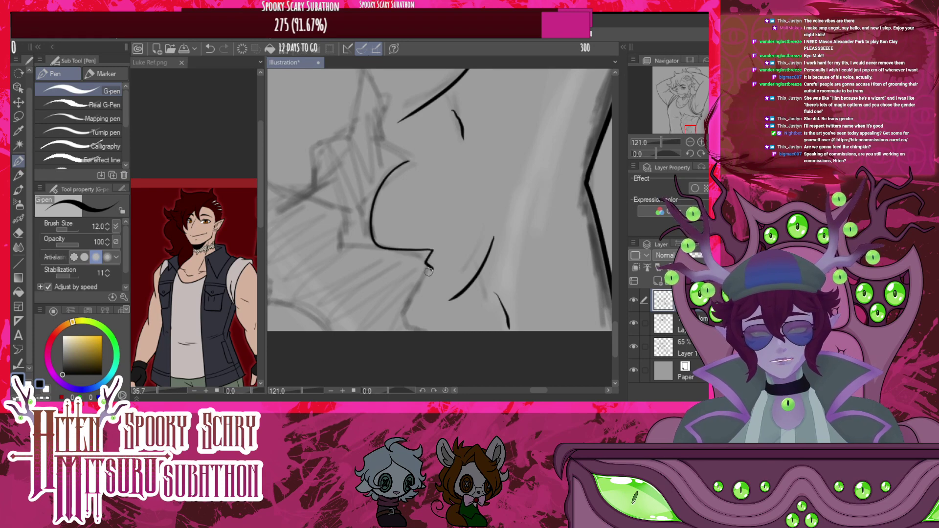
{"action": "mouse_move", "coordinate": [429, 271]}
{"action": "left_mouse_down"}
{"action": "mouse_move", "coordinate": [410, 313]}
{"action": "mouse_move", "coordinate": [424, 332]}
{"action": "left_mouse_up"}
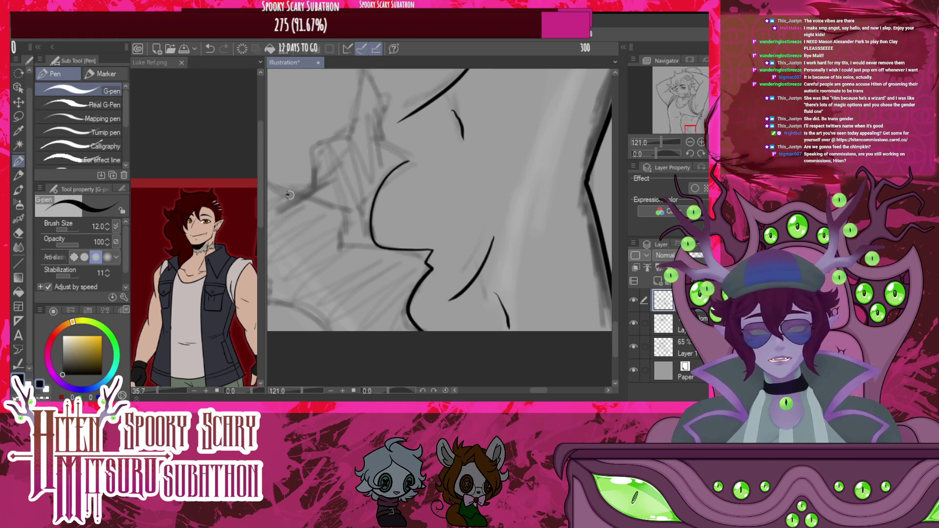
{"action": "mouse_move", "coordinate": [290, 195]}
{"action": "left_mouse_down"}
{"action": "mouse_move", "coordinate": [311, 190]}
{"action": "mouse_move", "coordinate": [308, 147]}
{"action": "mouse_move", "coordinate": [336, 141]}
{"action": "mouse_move", "coordinate": [351, 121]}
{"action": "mouse_move", "coordinate": [355, 77]}
{"action": "mouse_move", "coordinate": [391, 95]}
{"action": "mouse_move", "coordinate": [383, 129]}
{"action": "mouse_move", "coordinate": [409, 162]}
{"action": "left_mouse_up"}
{"action": "left_click_drag", "start_coordinate": [464, 312], "coordinate": [456, 359]}
{"action": "left_click_drag", "start_coordinate": [323, 320], "coordinate": [327, 293]}
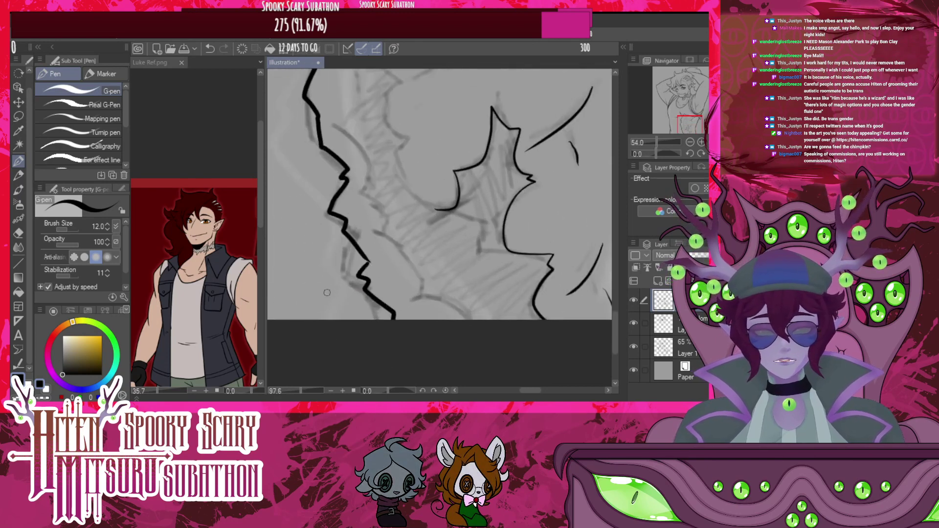
Ink the scar's lower outer edge nearest the torn shirt as scalloped curves rising from the canvas edge
{"action": "scroll", "coordinate": [327, 292], "scroll_direction": "up", "scroll_amount": 3}
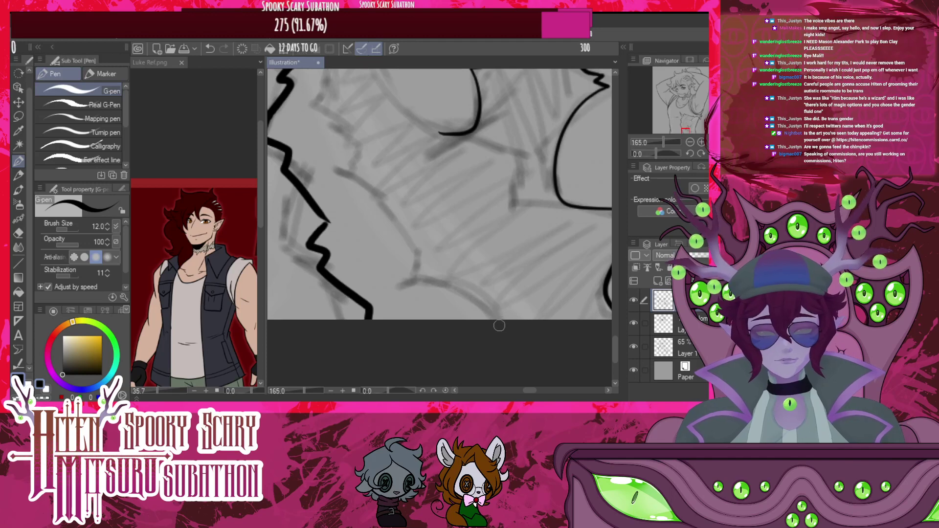
{"action": "mouse_move", "coordinate": [498, 319]}
{"action": "left_mouse_down"}
{"action": "mouse_move", "coordinate": [462, 285]}
{"action": "mouse_move", "coordinate": [405, 274]}
{"action": "mouse_move", "coordinate": [403, 244]}
{"action": "mouse_move", "coordinate": [376, 197]}
{"action": "mouse_move", "coordinate": [339, 175]}
{"action": "mouse_move", "coordinate": [346, 148]}
{"action": "mouse_move", "coordinate": [328, 130]}
{"action": "mouse_move", "coordinate": [336, 122]}
{"action": "mouse_move", "coordinate": [310, 104]}
{"action": "left_mouse_up"}
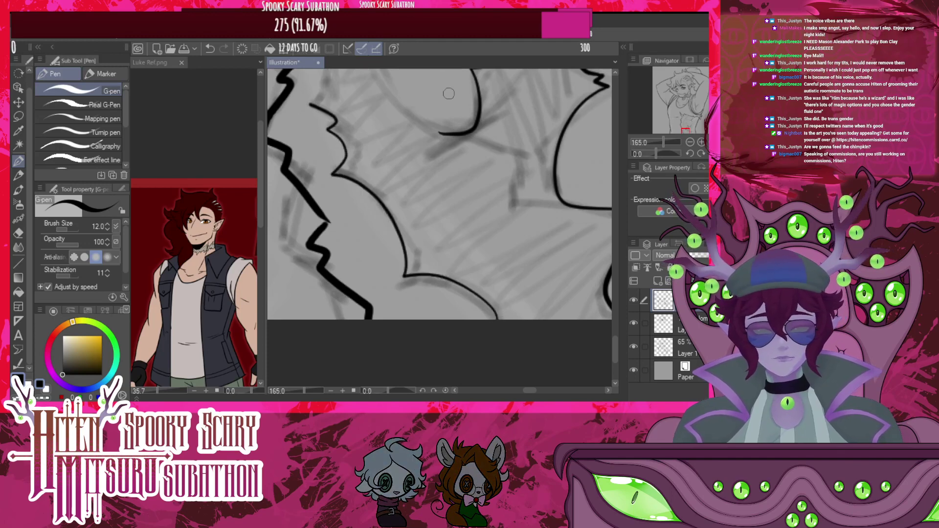
{"action": "scroll", "coordinate": [467, 218], "scroll_direction": "down", "scroll_amount": 15}
Ink the scar's scalloped inner edge up from the pointed branch and extend its outer edge upward beside the torn shirt
{"action": "scroll", "coordinate": [463, 171], "scroll_direction": "up", "scroll_amount": 14}
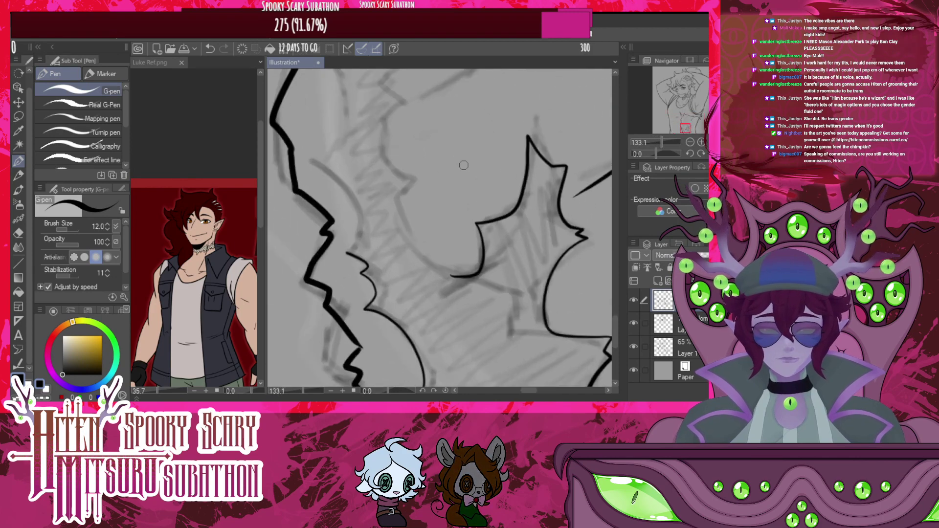
{"action": "mouse_move", "coordinate": [415, 181]}
{"action": "left_mouse_down"}
{"action": "mouse_move", "coordinate": [405, 209]}
{"action": "mouse_move", "coordinate": [413, 241]}
{"action": "mouse_move", "coordinate": [434, 267]}
{"action": "mouse_move", "coordinate": [471, 278]}
{"action": "left_mouse_up"}
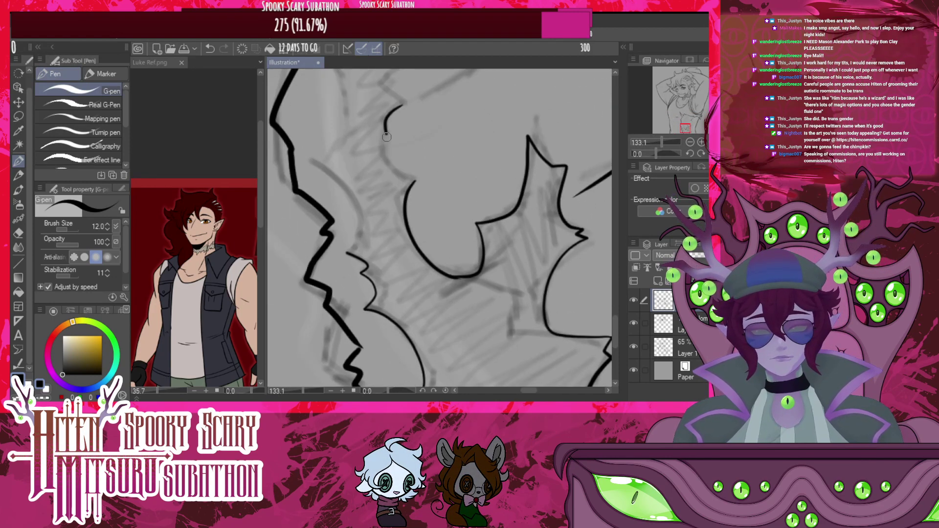
{"action": "left_click_drag", "start_coordinate": [383, 146], "coordinate": [417, 180]}
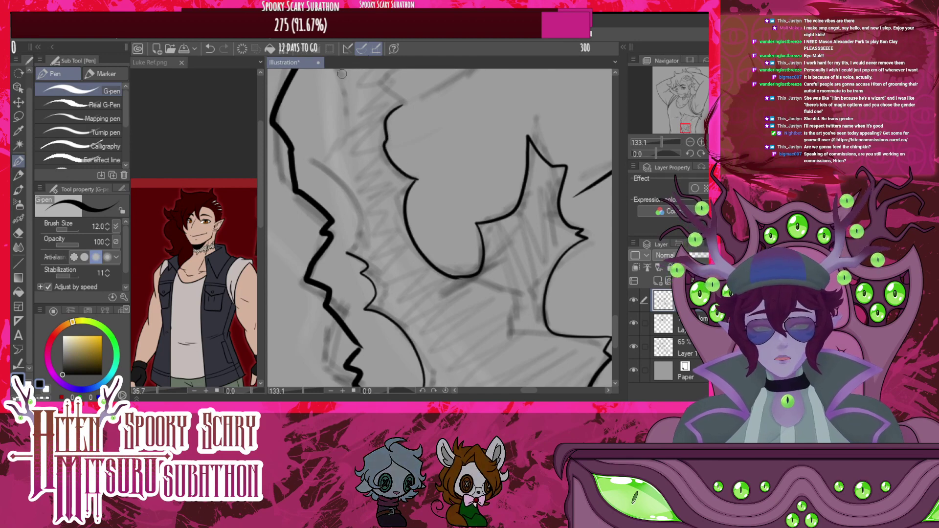
{"action": "mouse_move", "coordinate": [343, 73]}
{"action": "left_mouse_down"}
{"action": "mouse_move", "coordinate": [335, 149]}
{"action": "mouse_move", "coordinate": [320, 162]}
{"action": "mouse_move", "coordinate": [347, 193]}
{"action": "mouse_move", "coordinate": [349, 253]}
{"action": "left_mouse_up"}
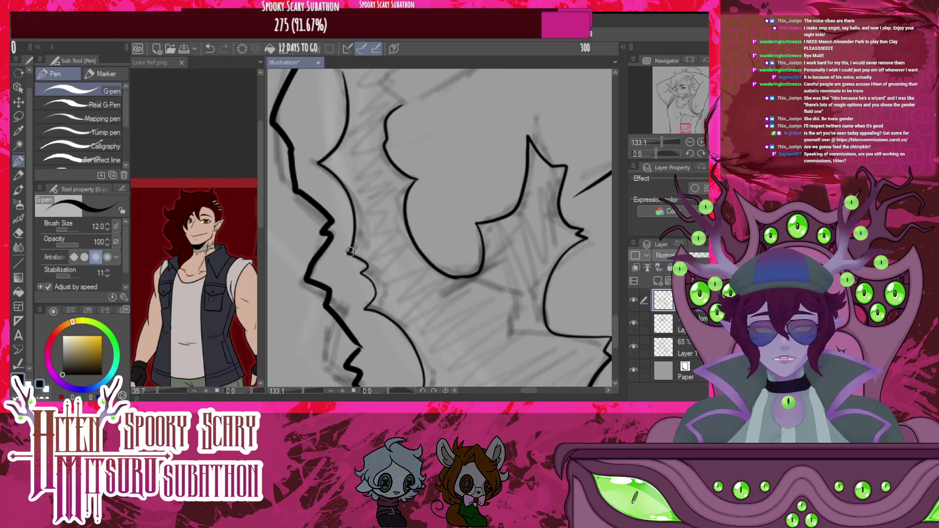
{"action": "scroll", "coordinate": [394, 245], "scroll_direction": "down", "scroll_amount": 13}
Ink the next section of both scar edges up to the large rounded inner curve, plus the slanted muscle crease beside it
{"action": "scroll", "coordinate": [397, 194], "scroll_direction": "up", "scroll_amount": 18}
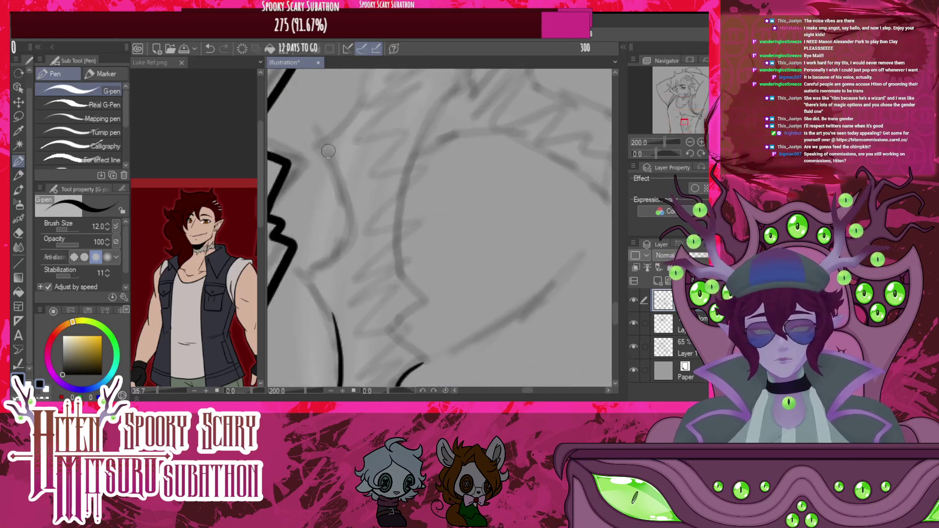
{"action": "mouse_move", "coordinate": [325, 146]}
{"action": "left_mouse_down"}
{"action": "mouse_move", "coordinate": [351, 206]}
{"action": "mouse_move", "coordinate": [341, 254]}
{"action": "mouse_move", "coordinate": [307, 275]}
{"action": "mouse_move", "coordinate": [341, 323]}
{"action": "left_mouse_up"}
{"action": "mouse_move", "coordinate": [464, 139]}
{"action": "left_mouse_down"}
{"action": "mouse_move", "coordinate": [445, 143]}
{"action": "mouse_move", "coordinate": [412, 183]}
{"action": "mouse_move", "coordinate": [398, 261]}
{"action": "mouse_move", "coordinate": [421, 305]}
{"action": "mouse_move", "coordinate": [401, 325]}
{"action": "mouse_move", "coordinate": [426, 360]}
{"action": "left_mouse_up"}
{"action": "mouse_move", "coordinate": [581, 248]}
{"action": "left_mouse_down"}
{"action": "mouse_move", "coordinate": [519, 314]}
{"action": "mouse_move", "coordinate": [465, 342]}
{"action": "left_mouse_up"}
{"action": "scroll", "coordinate": [532, 235], "scroll_direction": "down", "scroll_amount": 5}
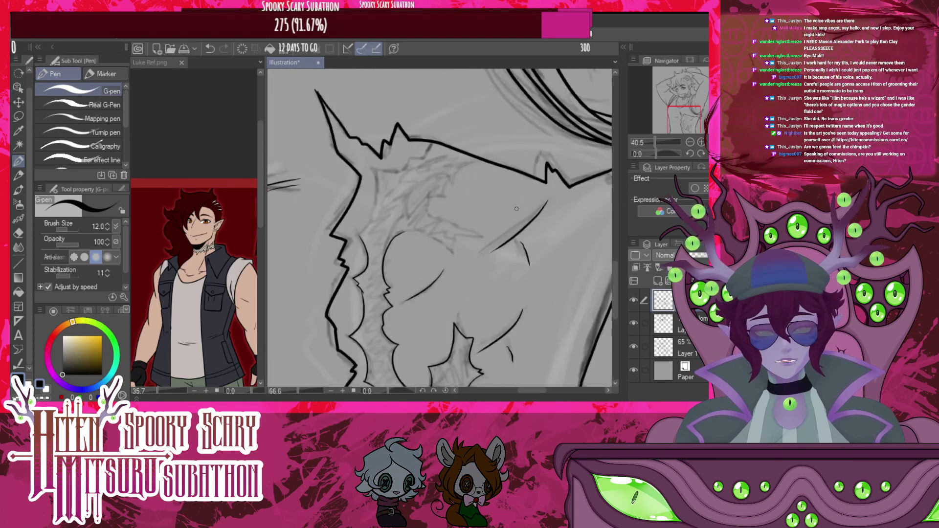
Ink the scar's upper forked branch and continue its scalloped inner edge up to the torn shirt's upper edge
{"action": "scroll", "coordinate": [515, 231], "scroll_direction": "up", "scroll_amount": 5}
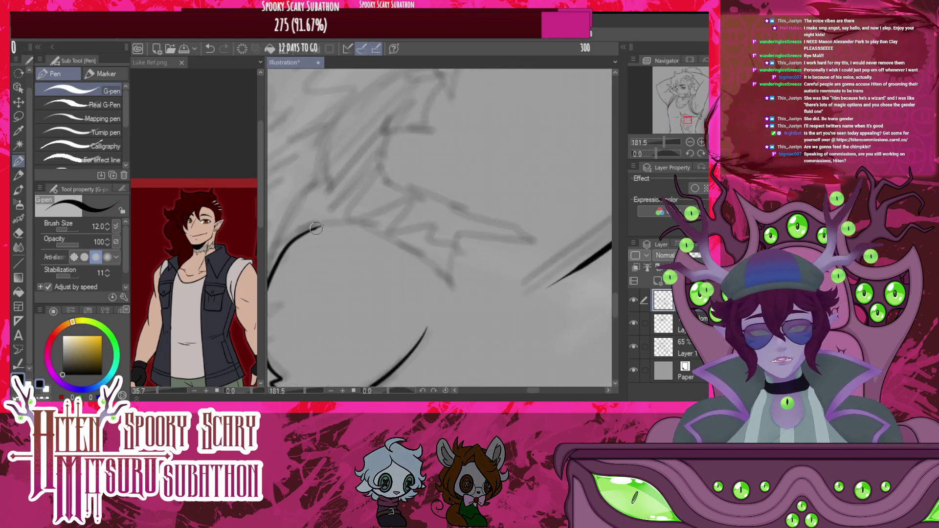
{"action": "mouse_move", "coordinate": [320, 226]}
{"action": "left_mouse_down"}
{"action": "mouse_move", "coordinate": [341, 221]}
{"action": "mouse_move", "coordinate": [419, 249]}
{"action": "mouse_move", "coordinate": [459, 283]}
{"action": "mouse_move", "coordinate": [462, 244]}
{"action": "mouse_move", "coordinate": [527, 239]}
{"action": "mouse_move", "coordinate": [496, 231]}
{"action": "mouse_move", "coordinate": [481, 211]}
{"action": "mouse_move", "coordinate": [444, 208]}
{"action": "mouse_move", "coordinate": [393, 185]}
{"action": "mouse_move", "coordinate": [383, 135]}
{"action": "mouse_move", "coordinate": [426, 123]}
{"action": "left_mouse_up"}
{"action": "scroll", "coordinate": [350, 308], "scroll_direction": "down", "scroll_amount": 12}
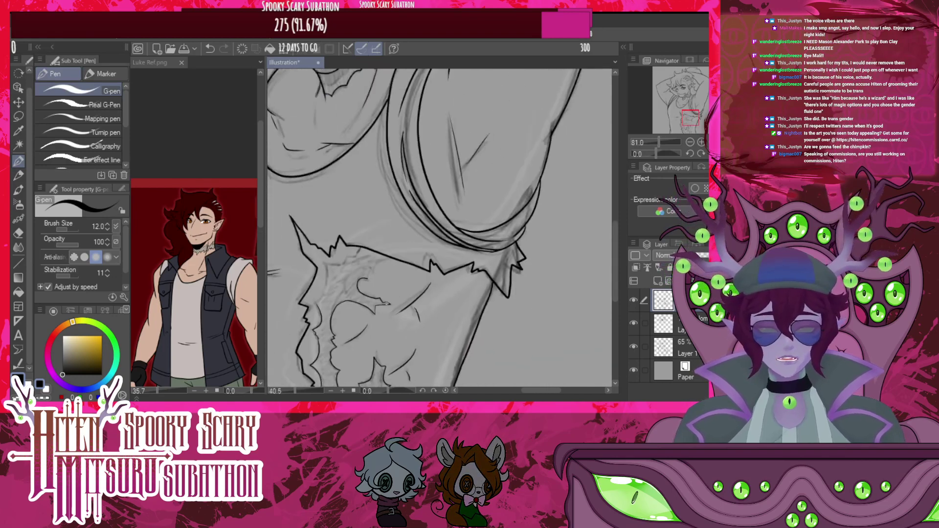
{"action": "scroll", "coordinate": [514, 270], "scroll_direction": "up", "scroll_amount": 13}
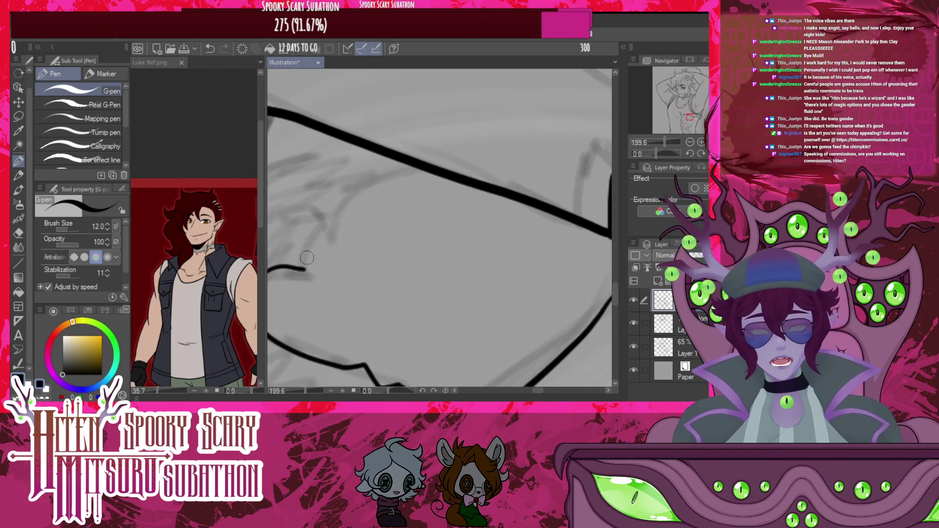
{"action": "mouse_move", "coordinate": [301, 268]}
{"action": "left_mouse_down"}
{"action": "mouse_move", "coordinate": [310, 229]}
{"action": "mouse_move", "coordinate": [335, 235]}
{"action": "mouse_move", "coordinate": [360, 185]}
{"action": "mouse_move", "coordinate": [407, 163]}
{"action": "left_mouse_up"}
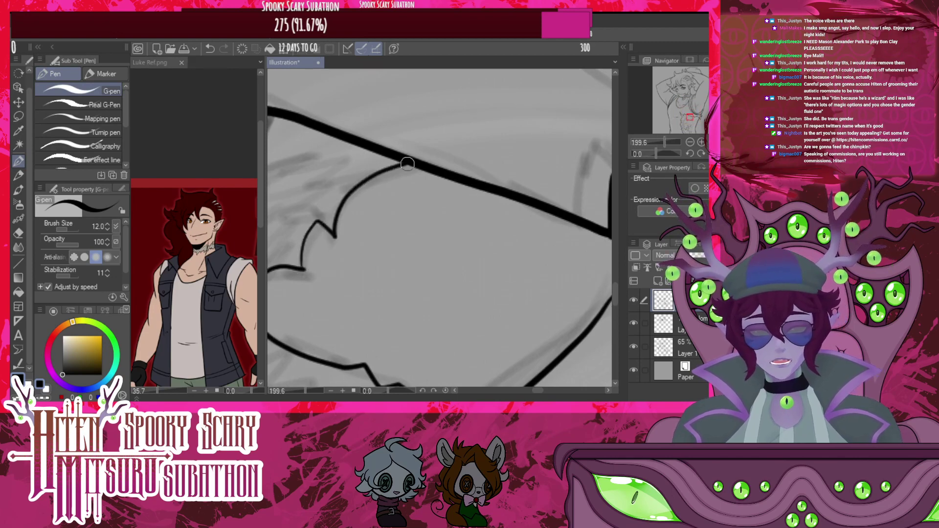
{"action": "scroll", "coordinate": [490, 171], "scroll_direction": "down", "scroll_amount": 13}
Ink the scar's scalloped top edge below the torn shirt and its outer edge down to the already inked curve
{"action": "scroll", "coordinate": [447, 254], "scroll_direction": "up", "scroll_amount": 6}
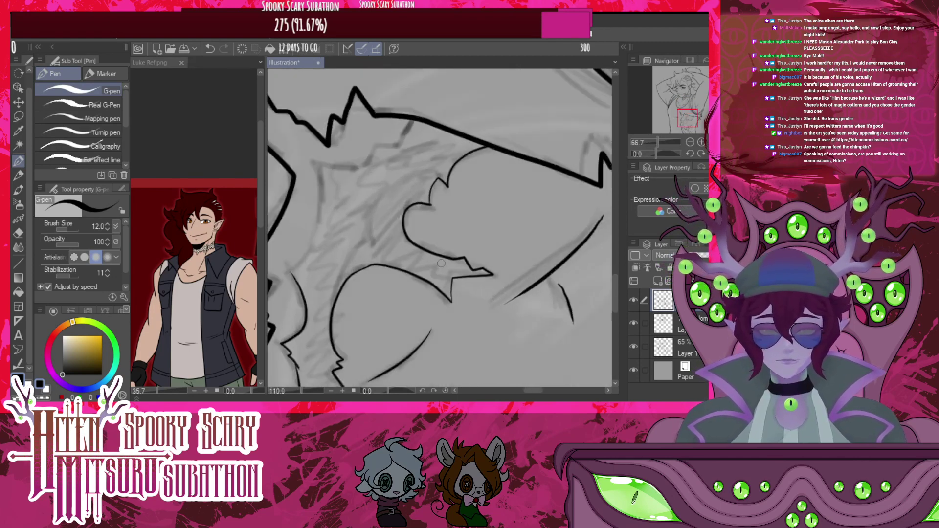
{"action": "scroll", "coordinate": [465, 249], "scroll_direction": "down", "scroll_amount": 6}
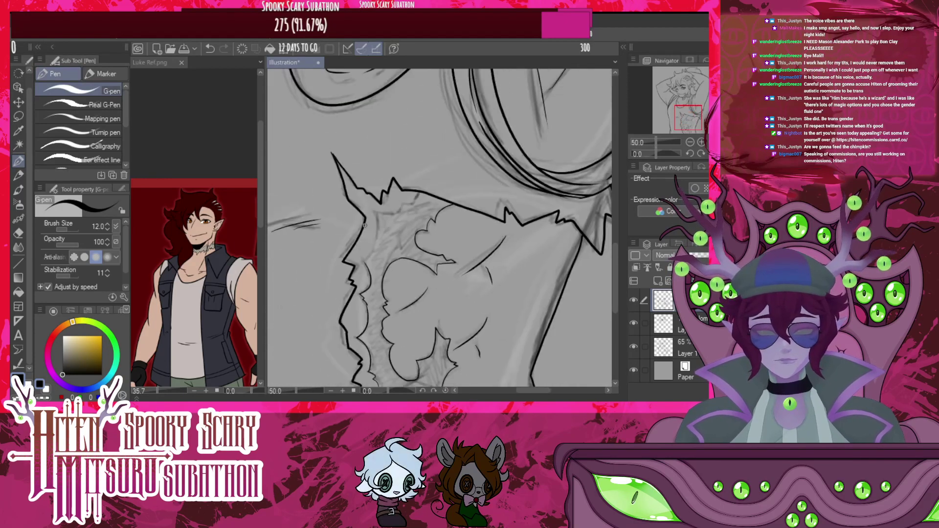
{"action": "scroll", "coordinate": [355, 217], "scroll_direction": "up", "scroll_amount": 6}
{"action": "mouse_move", "coordinate": [493, 161]}
{"action": "left_mouse_down"}
{"action": "mouse_move", "coordinate": [477, 186]}
{"action": "mouse_move", "coordinate": [455, 186]}
{"action": "mouse_move", "coordinate": [441, 209]}
{"action": "mouse_move", "coordinate": [407, 208]}
{"action": "left_mouse_up"}
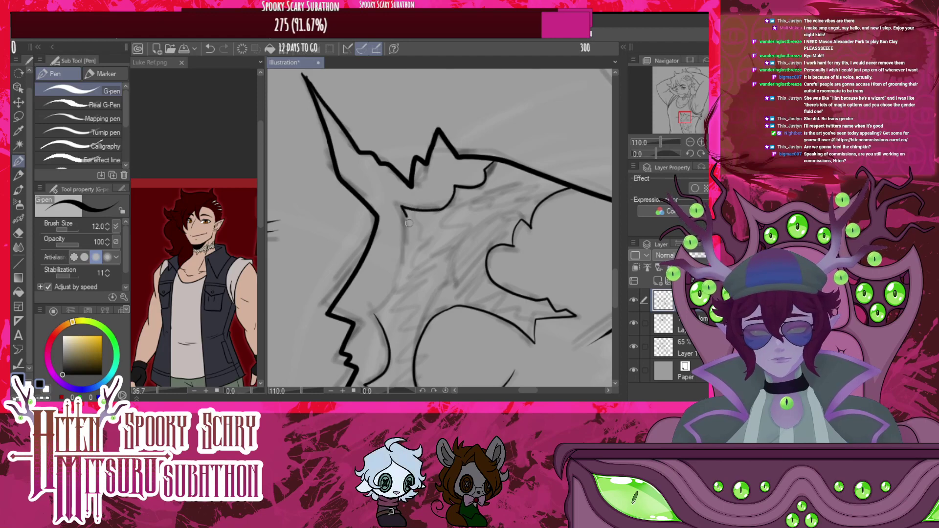
{"action": "left_click_drag", "start_coordinate": [404, 279], "coordinate": [376, 319]}
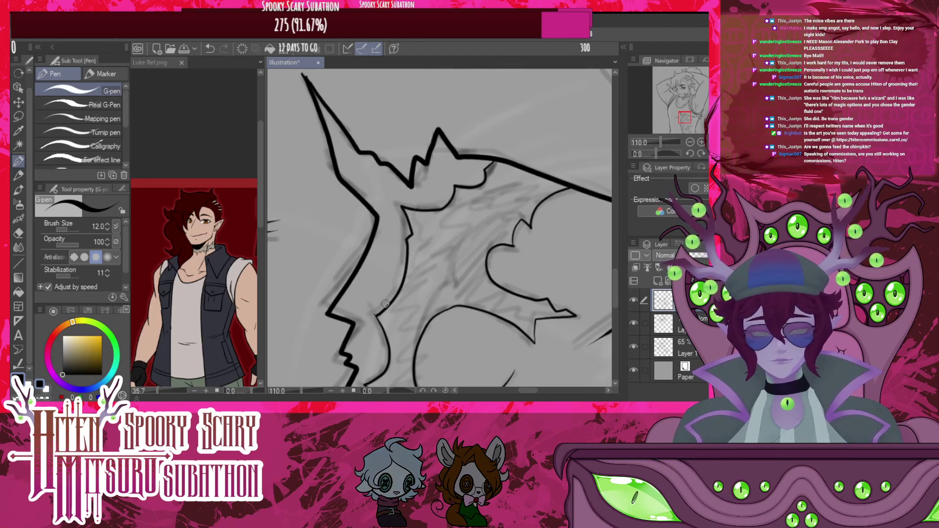
Review the inked scar and torn shirt against the whole figure at several zoom levels, ending with the full canvas
{"action": "scroll", "coordinate": [379, 278], "scroll_direction": "down", "scroll_amount": 3}
{"action": "scroll", "coordinate": [411, 209], "scroll_direction": "down", "scroll_amount": 5}
{"action": "scroll", "coordinate": [406, 227], "scroll_direction": "up", "scroll_amount": 2}
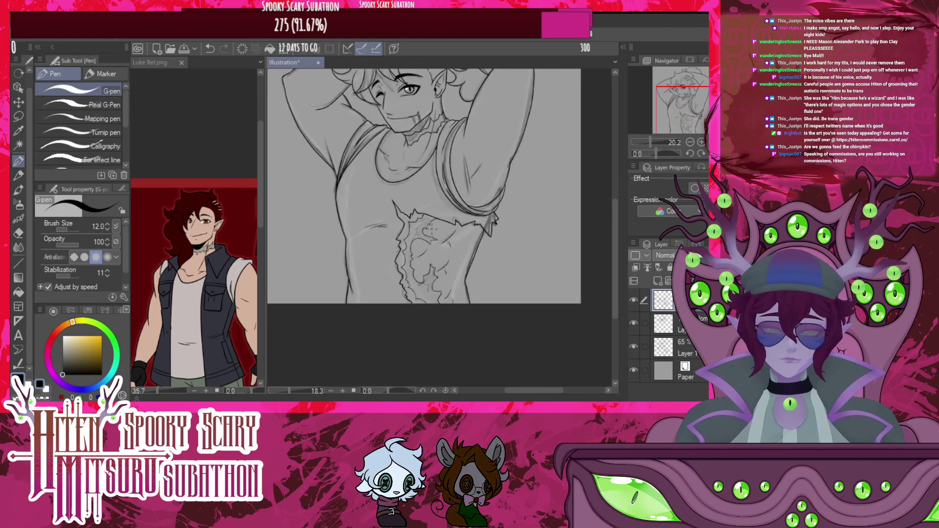
{"action": "scroll", "coordinate": [411, 235], "scroll_direction": "down", "scroll_amount": 2}
{"action": "scroll", "coordinate": [416, 243], "scroll_direction": "up", "scroll_amount": 2}
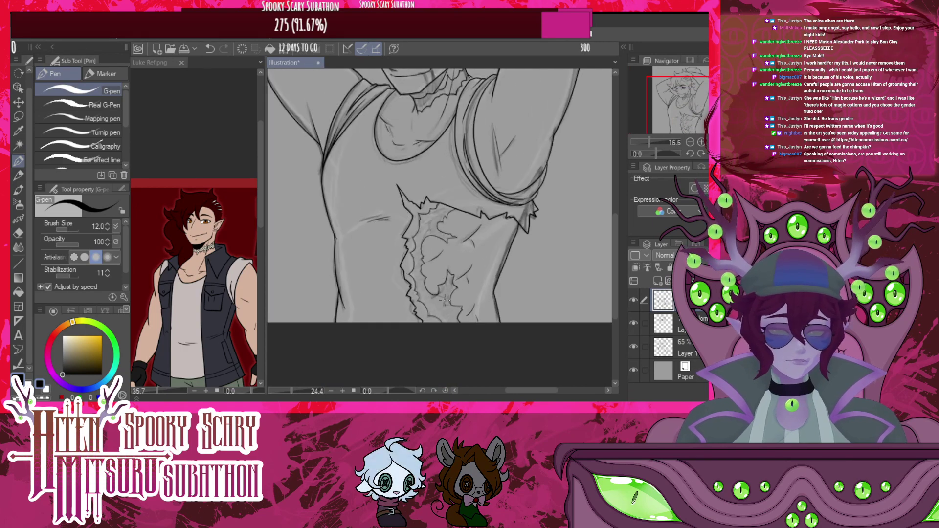
{"action": "scroll", "coordinate": [438, 301], "scroll_direction": "up", "scroll_amount": 2}
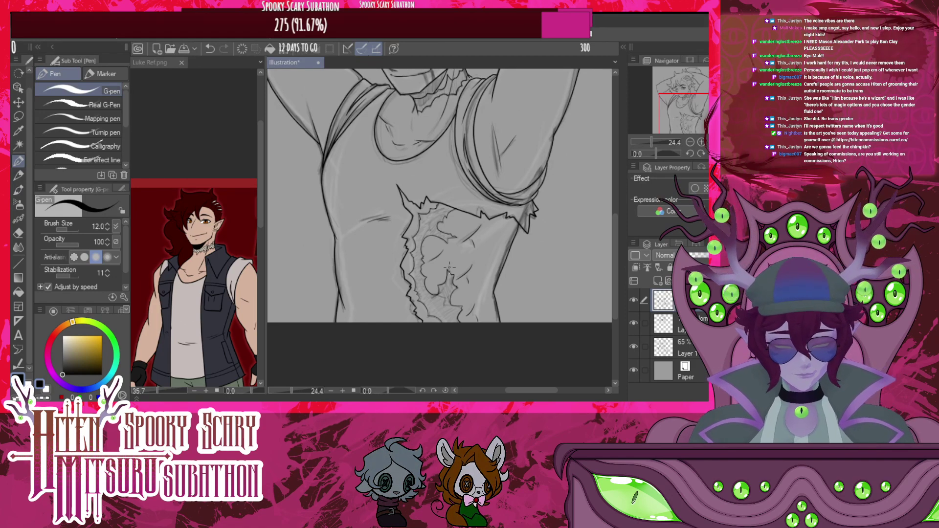
{"action": "scroll", "coordinate": [485, 207], "scroll_direction": "down", "scroll_amount": 8}
{"action": "scroll", "coordinate": [468, 127], "scroll_direction": "up", "scroll_amount": 1}
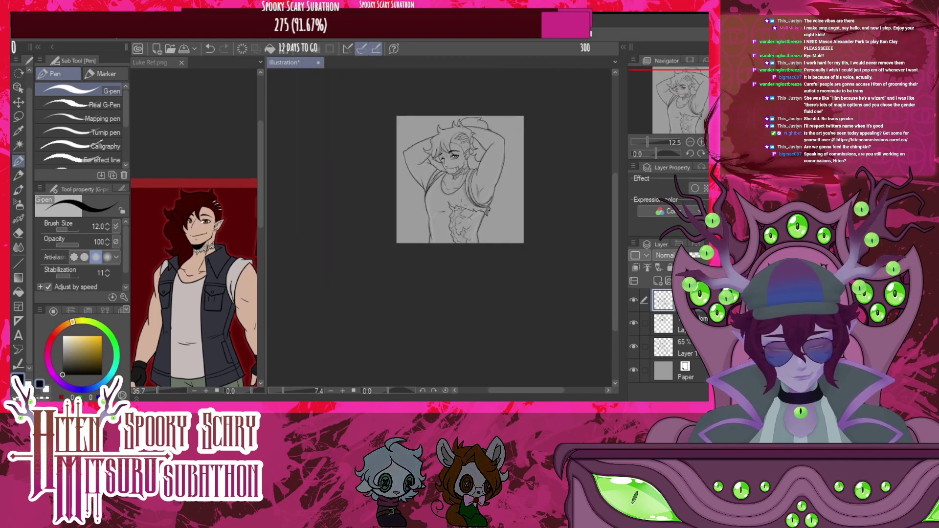
{"action": "scroll", "coordinate": [472, 183], "scroll_direction": "up", "scroll_amount": 2}
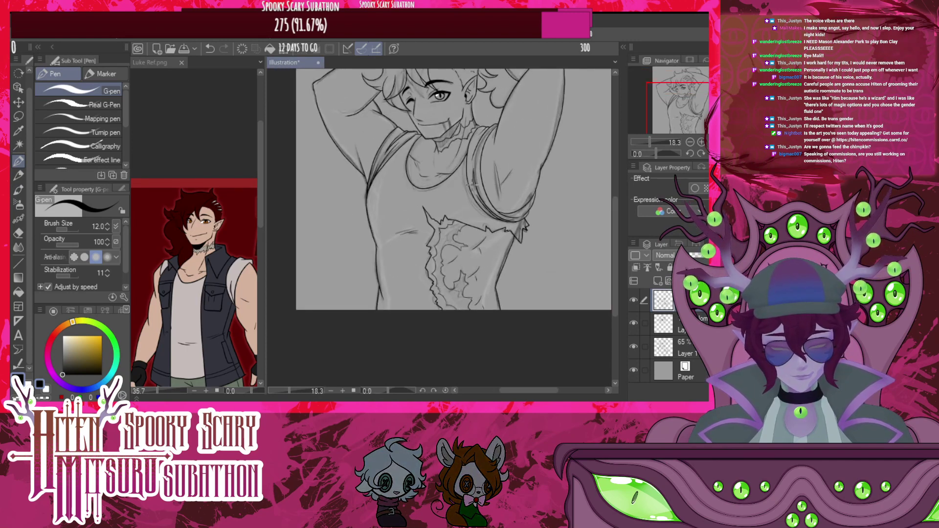
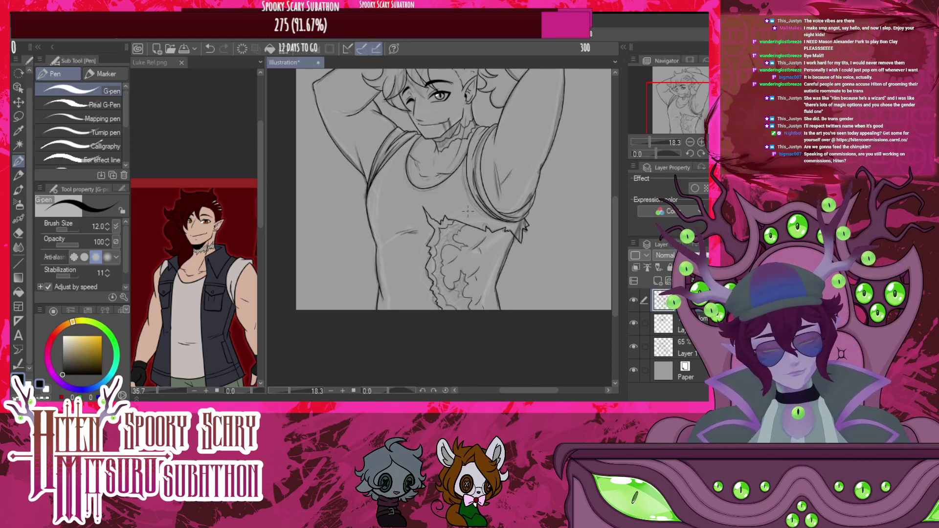
{"action": "key", "text": "ctrl+0"}
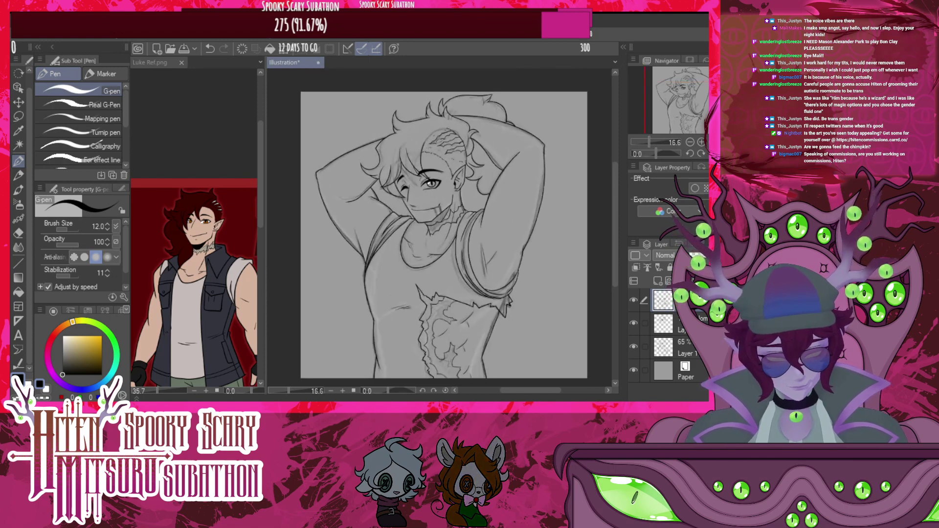
Merge the scar ink layer into the line art layer beneath it and hide the sketch layer
{"action": "left_click", "coordinate": [634, 323]}
{"action": "left_click", "coordinate": [632, 322]}
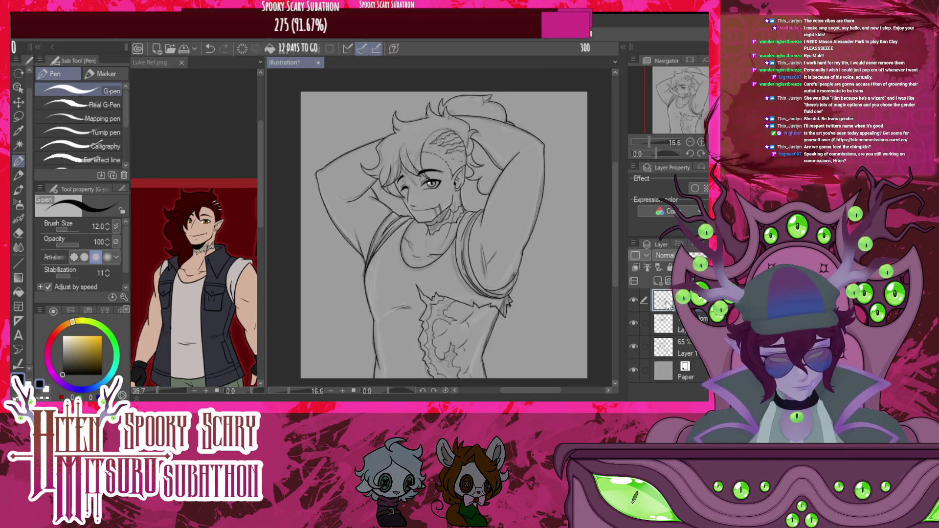
{"action": "key", "text": "ctrl+e"}
{"action": "left_click", "coordinate": [634, 322]}
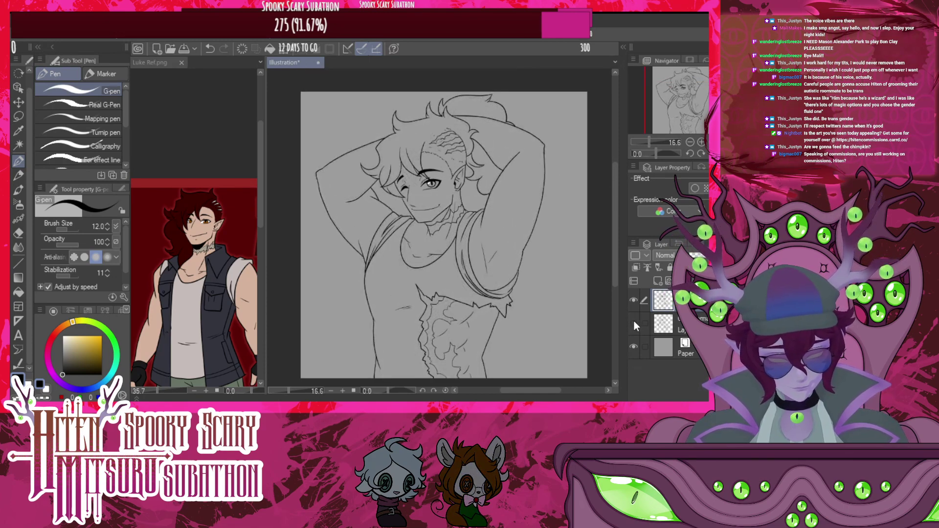
Fill the shadow shape under the chin with black, using the fill that refers to other layers
{"action": "scroll", "coordinate": [386, 182], "scroll_direction": "up", "scroll_amount": 5}
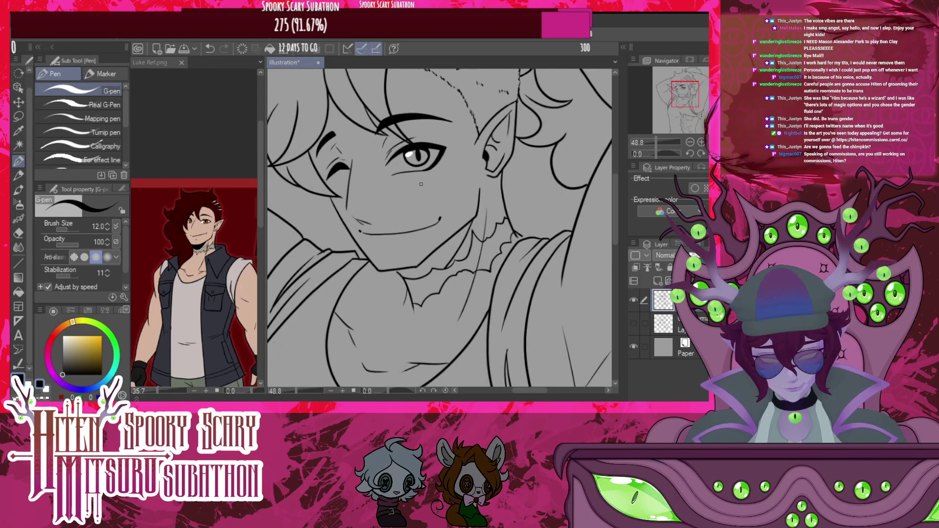
{"action": "scroll", "coordinate": [421, 184], "scroll_direction": "down", "scroll_amount": 2}
{"action": "scroll", "coordinate": [422, 203], "scroll_direction": "up", "scroll_amount": 2}
{"action": "left_click", "coordinate": [19, 293]}
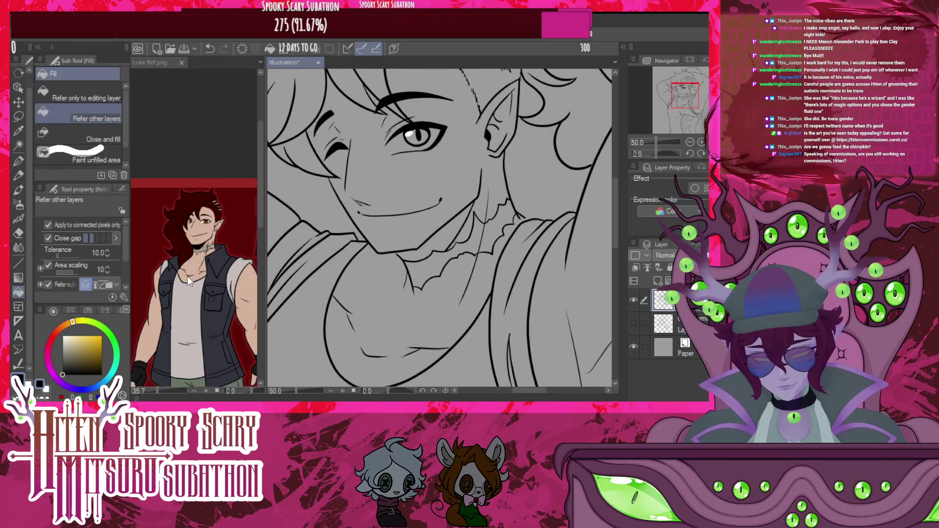
{"action": "left_click", "coordinate": [437, 227]}
{"action": "scroll", "coordinate": [436, 222], "scroll_direction": "down", "scroll_amount": 4}
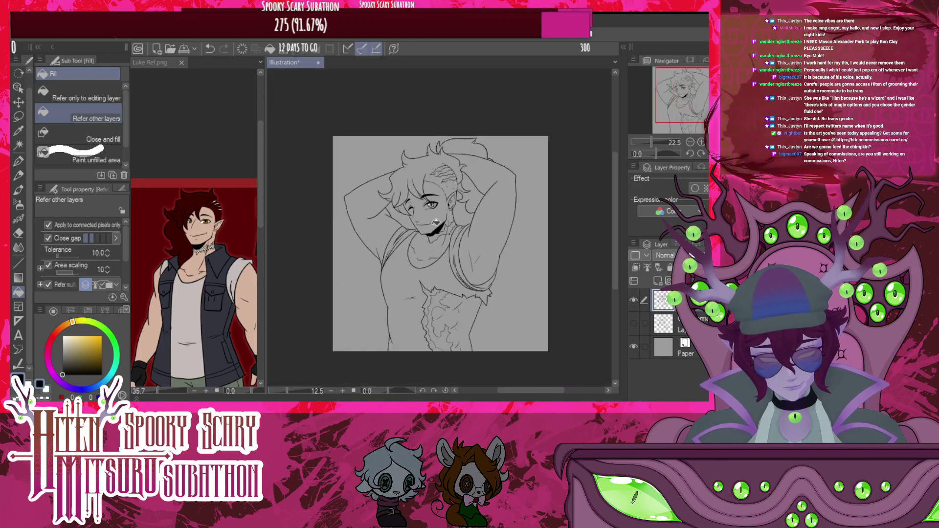
{"action": "scroll", "coordinate": [419, 317], "scroll_direction": "up", "scroll_amount": 1}
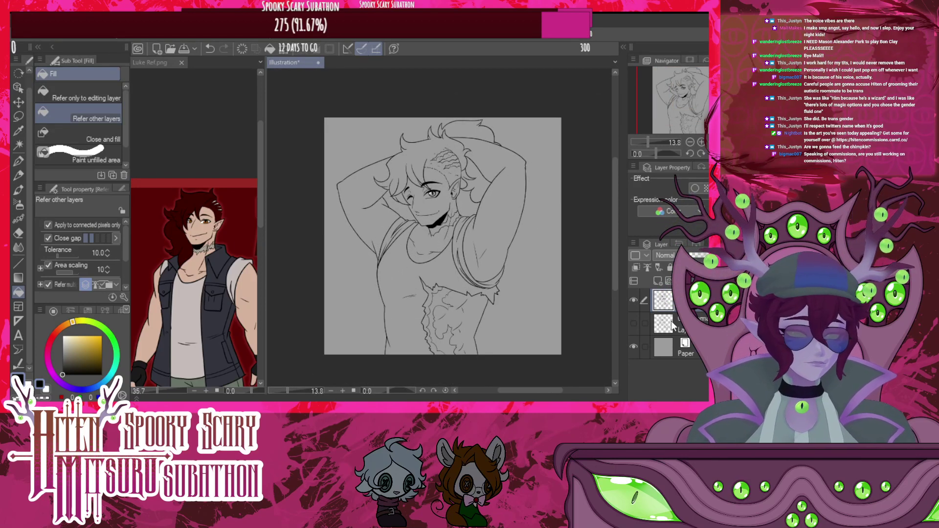
Sample the light grey skin colour from the character's face in the reference image
{"action": "left_click", "coordinate": [222, 170]}
{"action": "scroll", "coordinate": [664, 209], "scroll_direction": "down", "scroll_amount": 1}
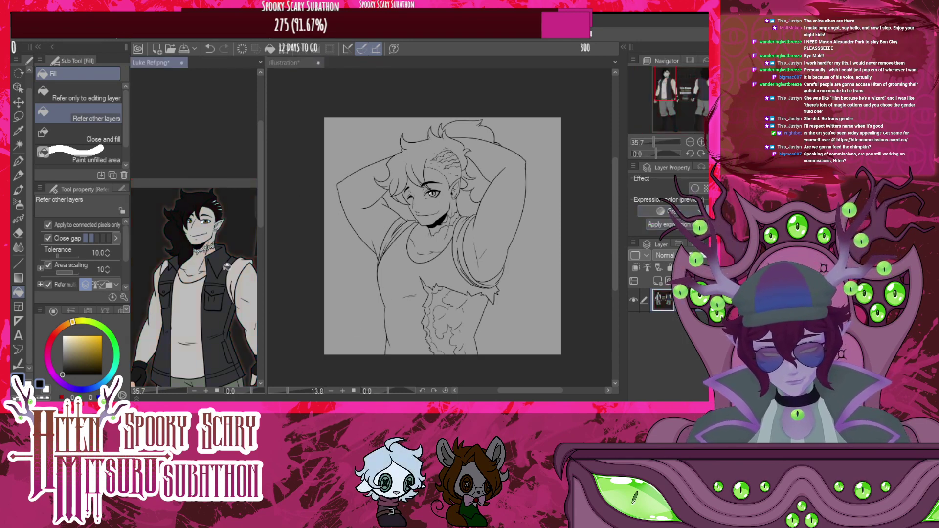
{"action": "scroll", "coordinate": [202, 229], "scroll_direction": "up", "scroll_amount": 4}
{"action": "left_click", "coordinate": [202, 229], "text": "alt"}
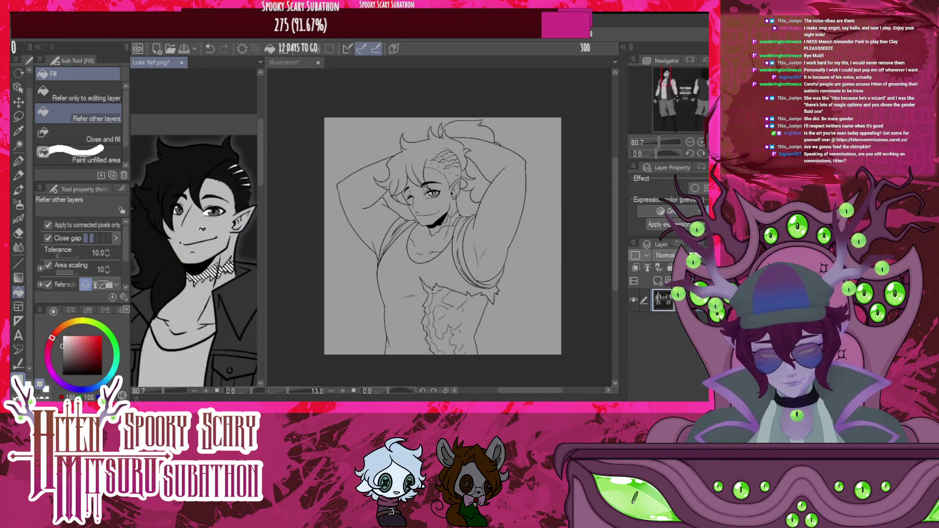
{"action": "scroll", "coordinate": [198, 212], "scroll_direction": "up", "scroll_amount": 4}
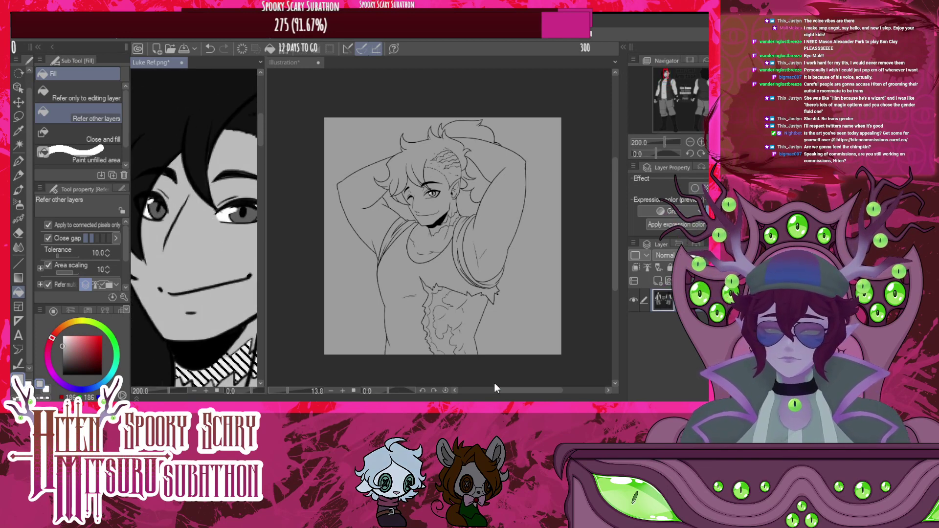
Auto-select the background and the enclosed gaps around the neck in the illustration, and invert the selection to the figure
{"action": "left_click", "coordinate": [19, 145]}
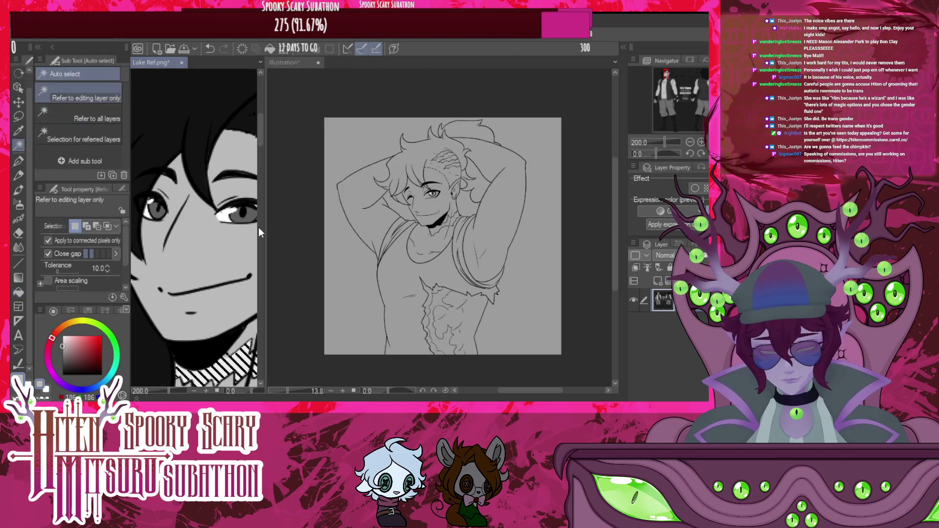
{"action": "left_click", "coordinate": [339, 285]}
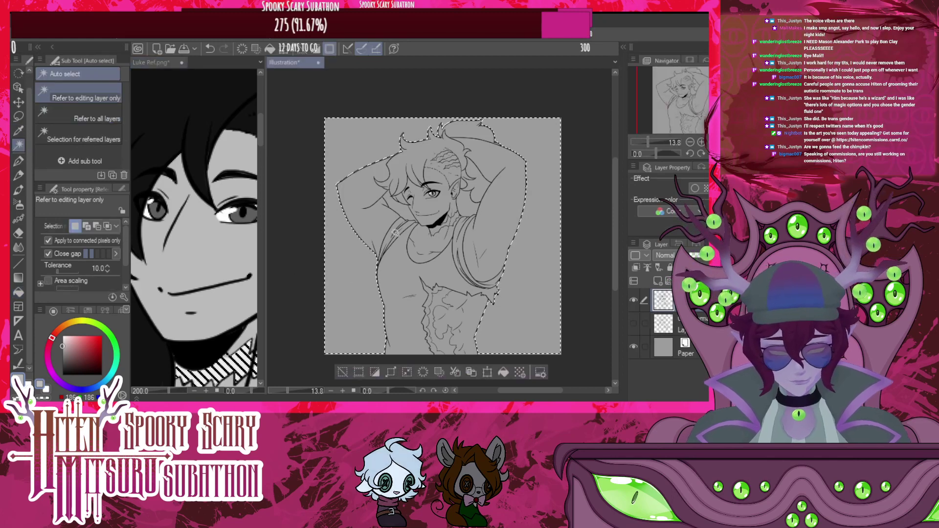
{"action": "left_click", "coordinate": [405, 212]}
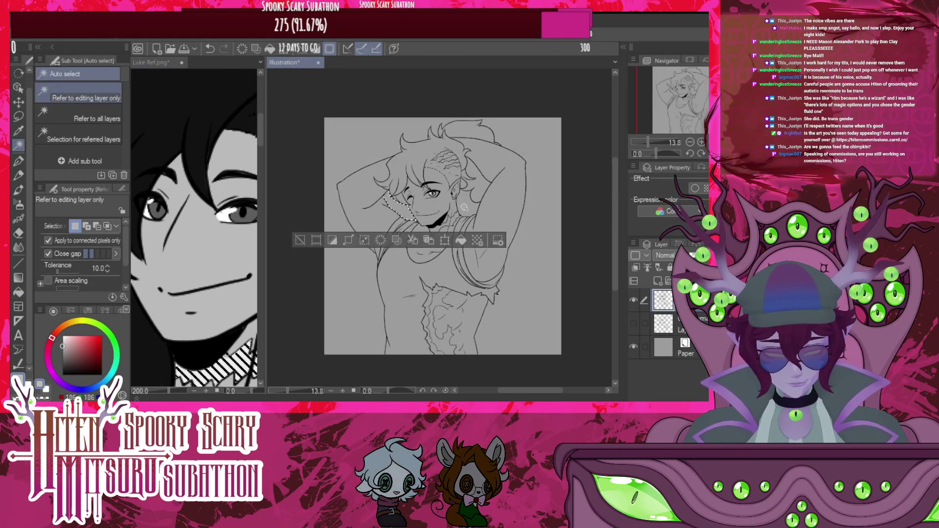
{"action": "left_click", "coordinate": [466, 206]}
{"action": "left_click", "coordinate": [527, 222]}
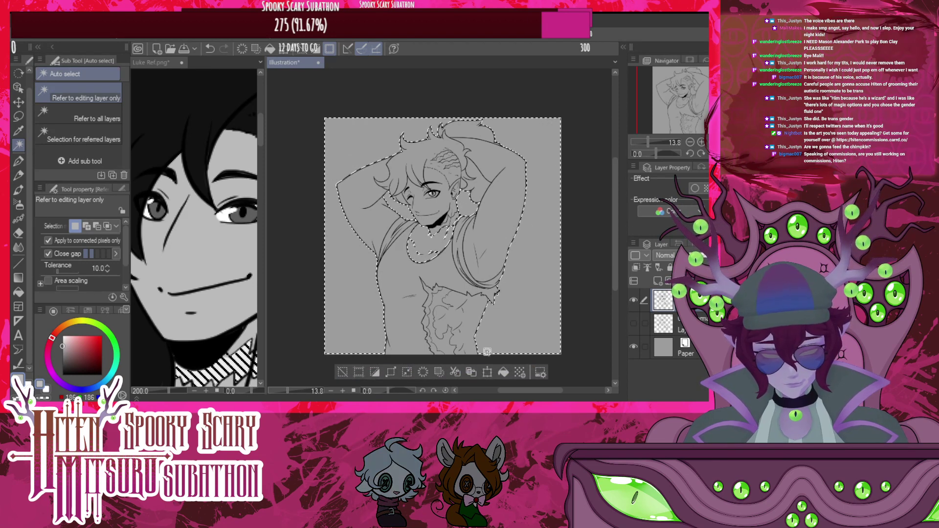
{"action": "left_click", "coordinate": [375, 371]}
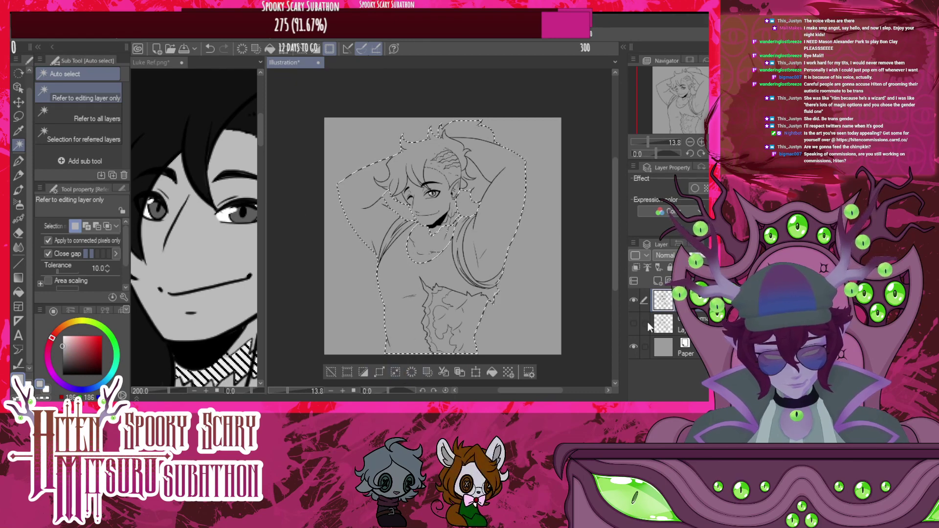
Add a new layer between the line art and the hidden sketch and fill the selected figure with the sampled light grey
{"action": "left_click", "coordinate": [664, 324]}
{"action": "left_click", "coordinate": [658, 280]}
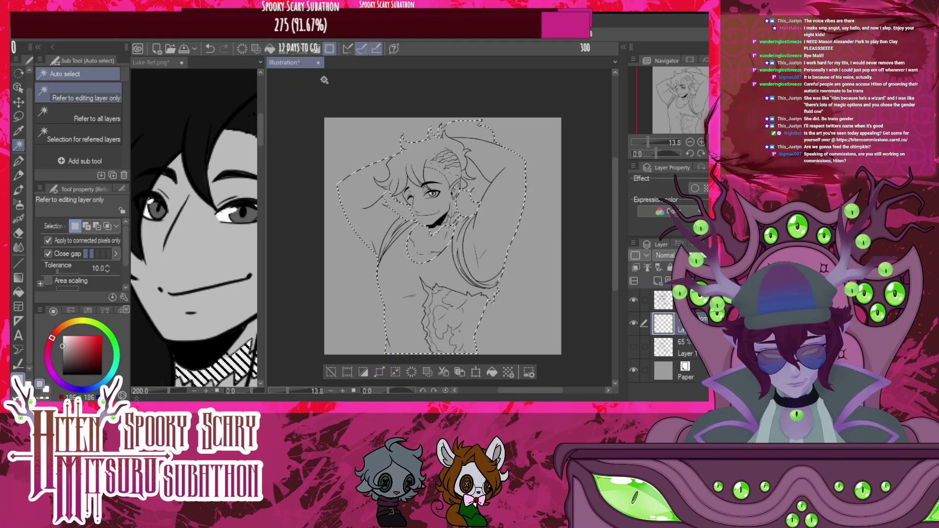
{"action": "left_click", "coordinate": [269, 48]}
{"action": "scroll", "coordinate": [486, 221], "scroll_direction": "up", "scroll_amount": 5}
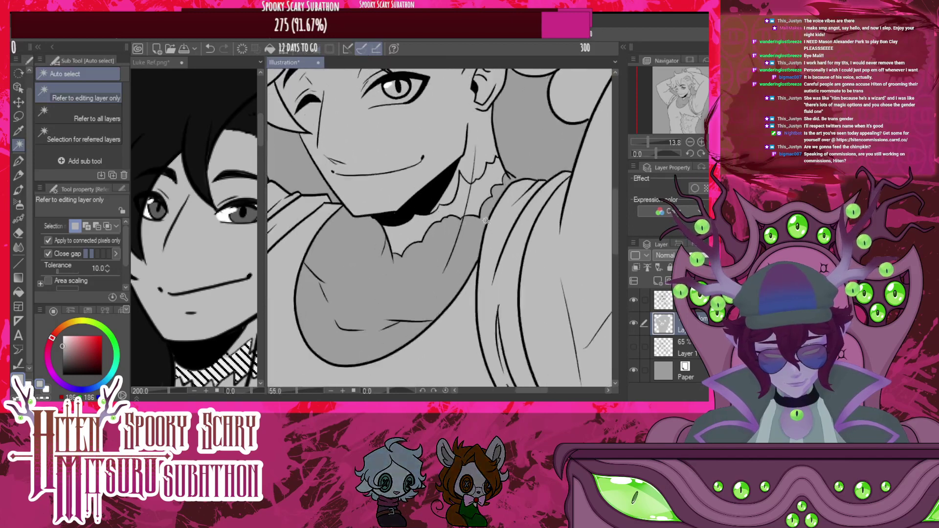
{"action": "scroll", "coordinate": [486, 221], "scroll_direction": "up", "scroll_amount": 1}
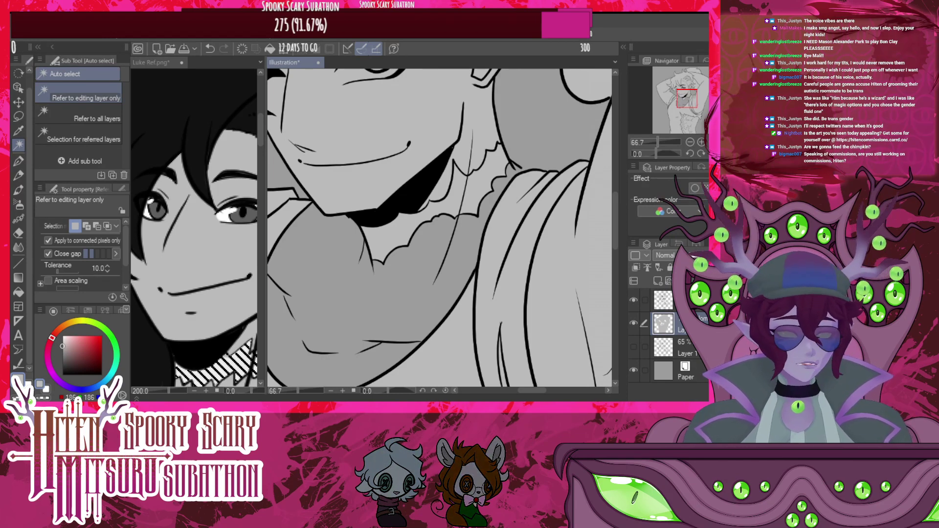
{"action": "left_click", "coordinate": [394, 362]}
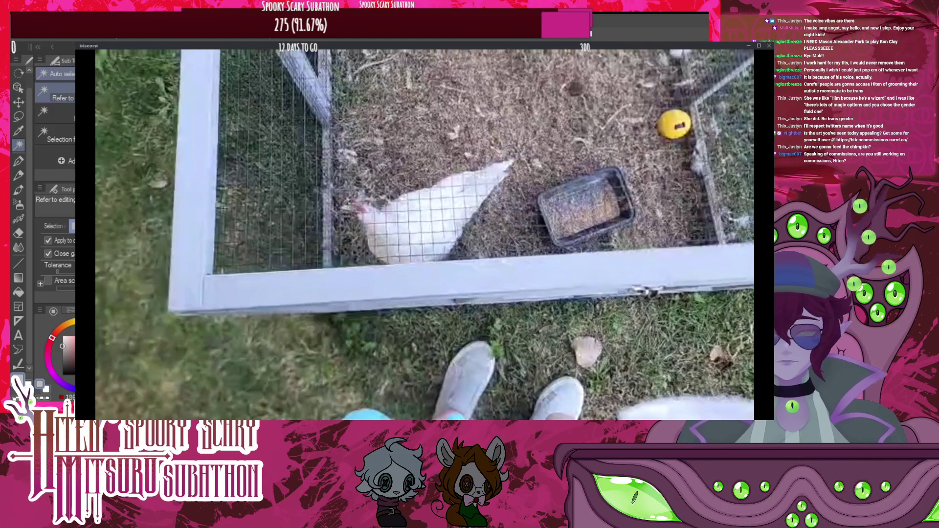
{"action": "key", "text": "alt+Tab"}
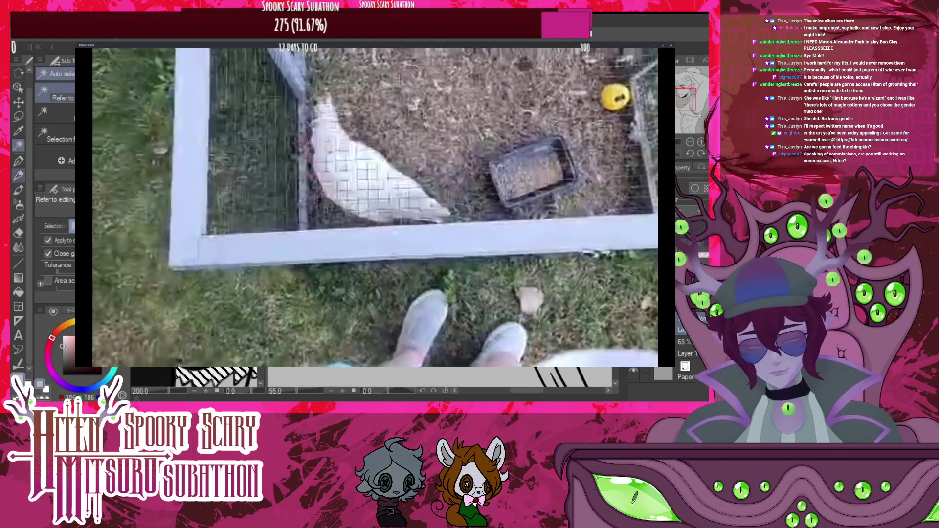
{"action": "key", "text": "p"}
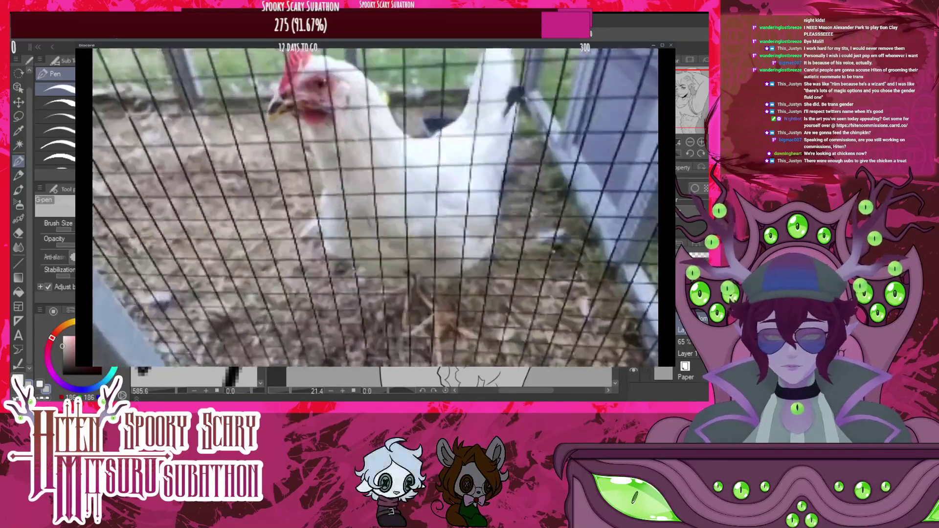
Switch back to the illustration, add a layer above the base colour and fill the jagged neck patch with off-white, referring to other layers
{"action": "key", "text": "alt+Tab"}
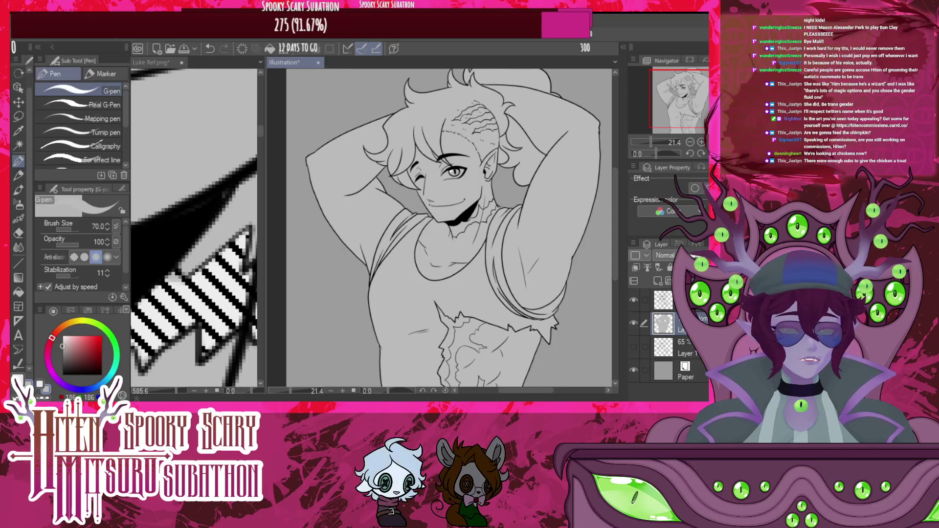
{"action": "scroll", "coordinate": [528, 308], "scroll_direction": "down", "scroll_amount": 5}
{"action": "scroll", "coordinate": [500, 274], "scroll_direction": "up", "scroll_amount": 6}
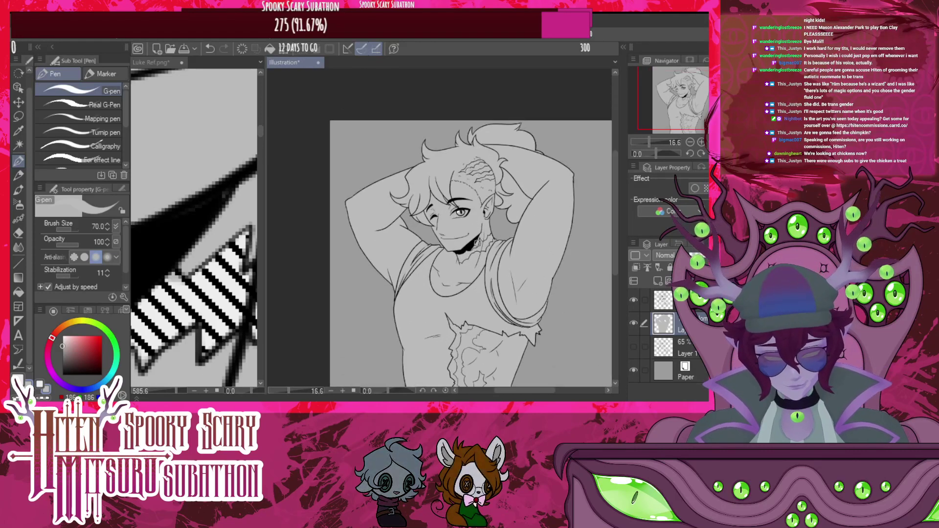
{"action": "scroll", "coordinate": [431, 307], "scroll_direction": "up", "scroll_amount": 5}
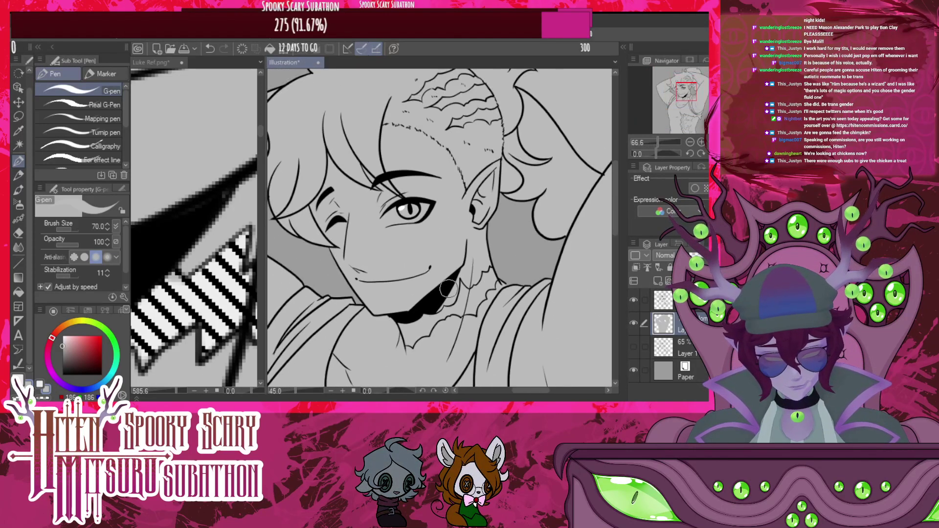
{"action": "scroll", "coordinate": [431, 306], "scroll_direction": "up", "scroll_amount": 1}
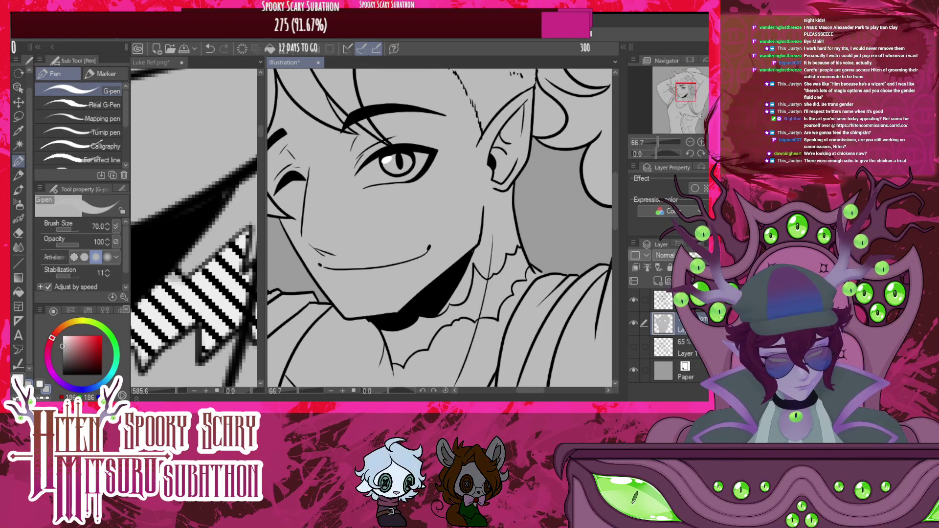
{"action": "left_click", "coordinate": [659, 282]}
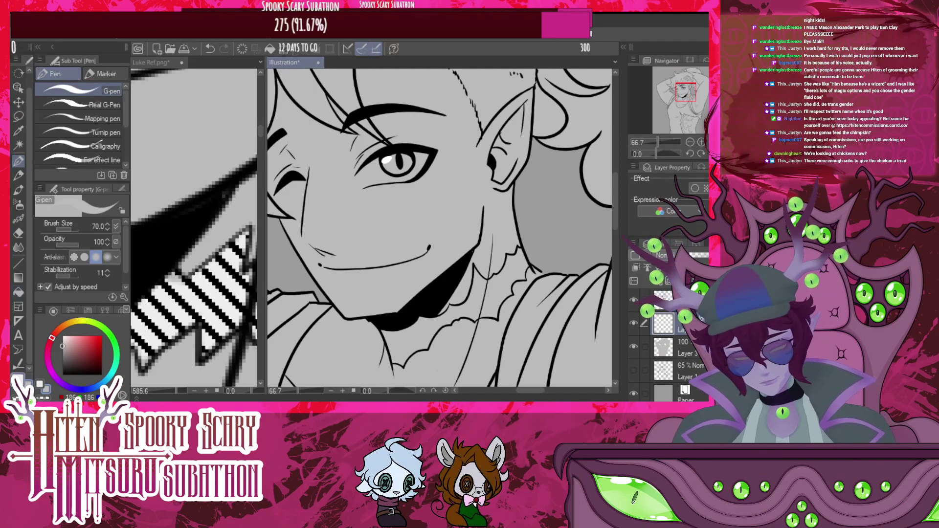
{"action": "left_click", "coordinate": [18, 381]}
{"action": "key", "text": "g"}
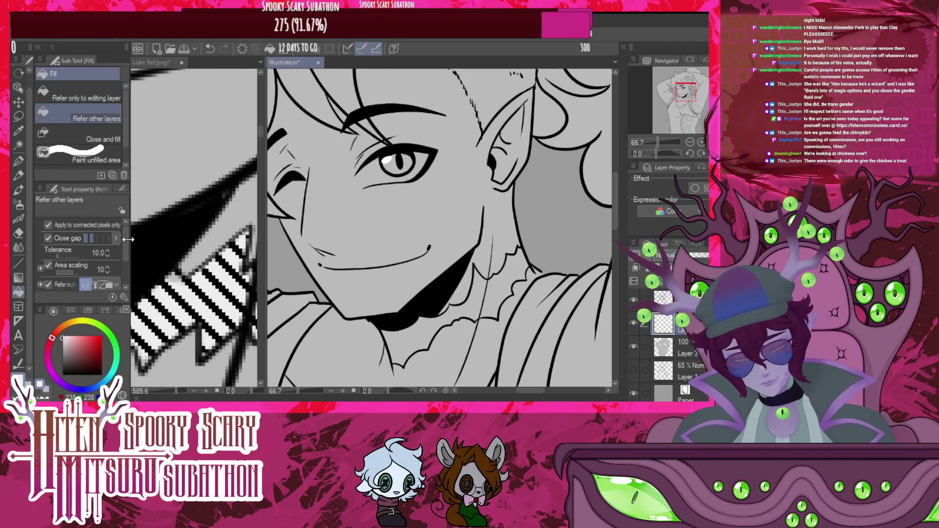
{"action": "left_click", "coordinate": [457, 314]}
{"action": "left_click", "coordinate": [514, 275]}
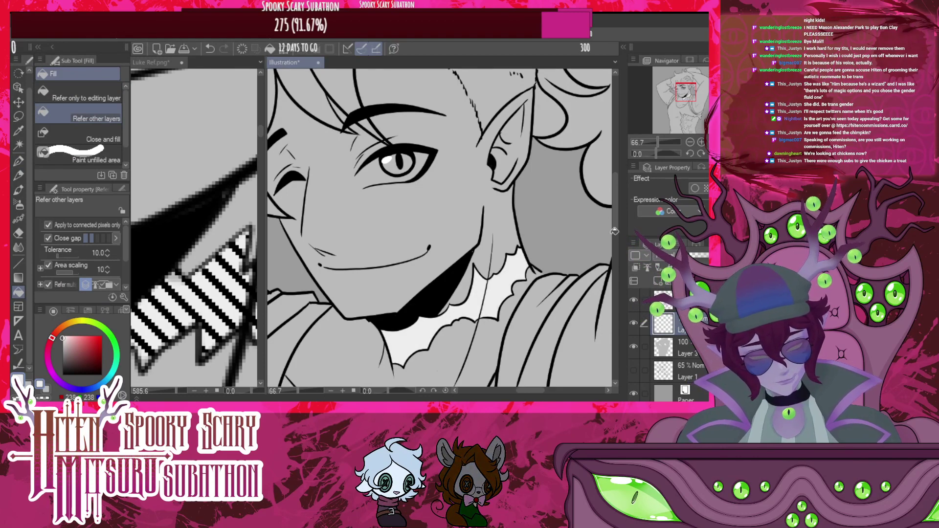
Fill the three jagged patches on the shaved side of the head with the same off-white
{"action": "mouse_move", "coordinate": [614, 231]}
{"action": "left_mouse_down"}
{"action": "mouse_move", "coordinate": [612, 247]}
{"action": "mouse_move", "coordinate": [614, 193]}
{"action": "left_mouse_up"}
{"action": "left_click", "coordinate": [480, 153]}
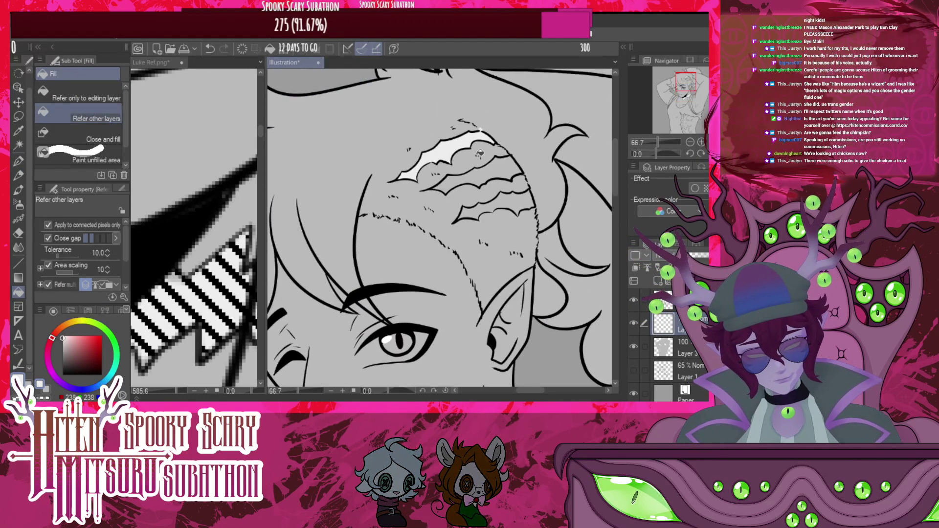
{"action": "left_click", "coordinate": [480, 170]}
{"action": "left_click", "coordinate": [493, 213]}
{"action": "scroll", "coordinate": [550, 164], "scroll_direction": "down", "scroll_amount": 2}
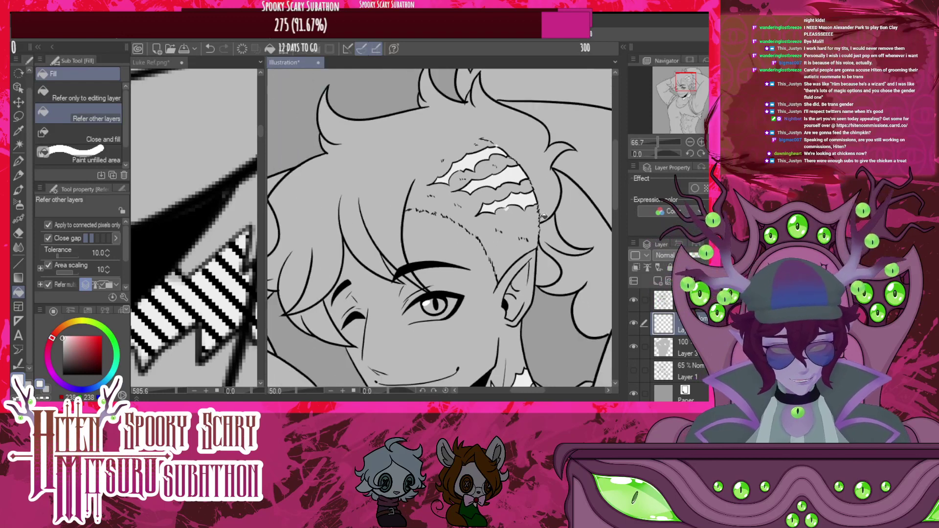
{"action": "scroll", "coordinate": [479, 155], "scroll_direction": "up", "scroll_amount": 3}
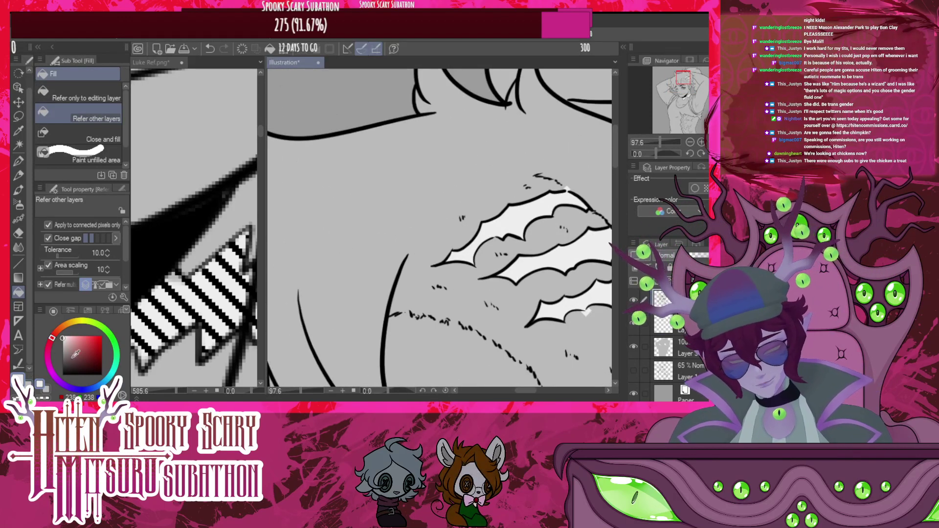
On the line art layer, ink the upper hairline edge around the shaved area in black with the G-pen at size 15
{"action": "left_click", "coordinate": [62, 375]}
{"action": "key", "text": "p"}
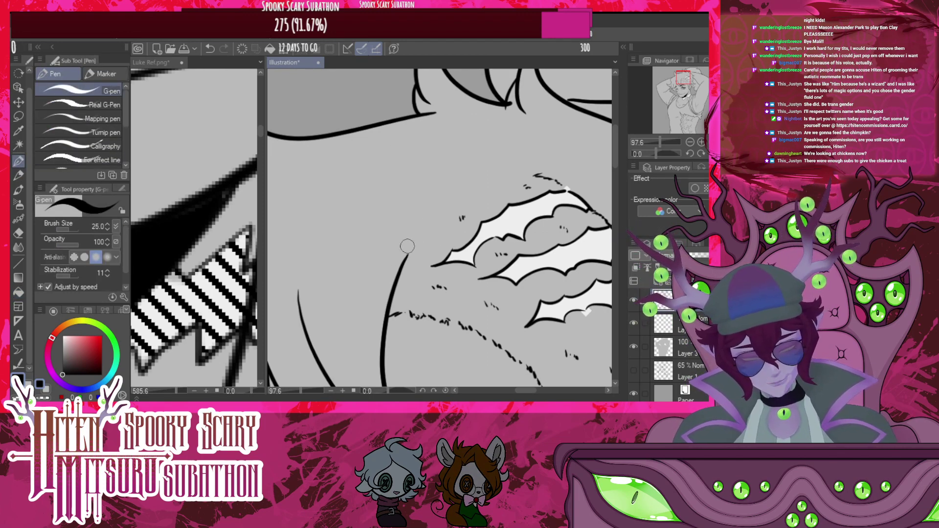
{"action": "key", "text": "bracketleft"}
{"action": "key", "text": "bracketleft"}
{"action": "key", "text": "bracketleft"}
{"action": "left_click_drag", "start_coordinate": [434, 233], "coordinate": [551, 170]}
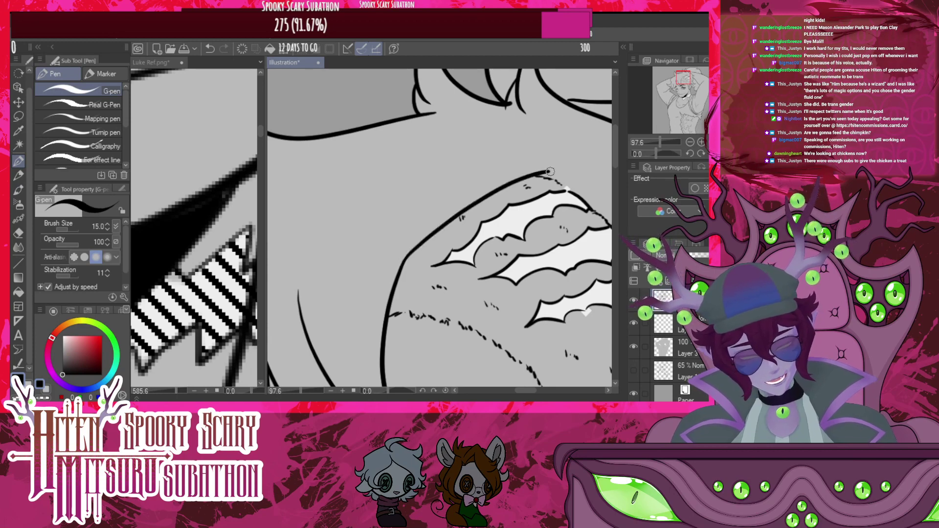
Add a new layer clipped to the off-white patches and sample the light grey skin colour from the reference image
{"action": "scroll", "coordinate": [595, 155], "scroll_direction": "down", "scroll_amount": 4}
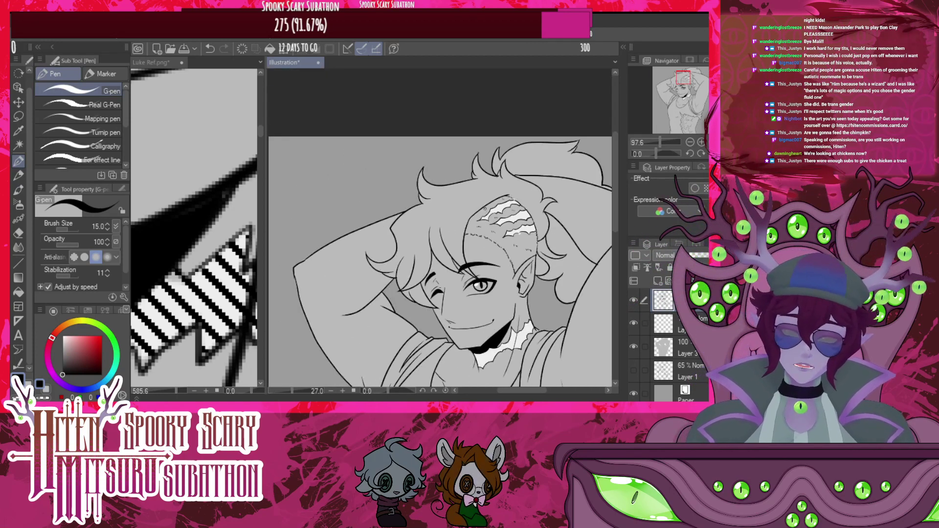
{"action": "scroll", "coordinate": [529, 198], "scroll_direction": "up", "scroll_amount": 3}
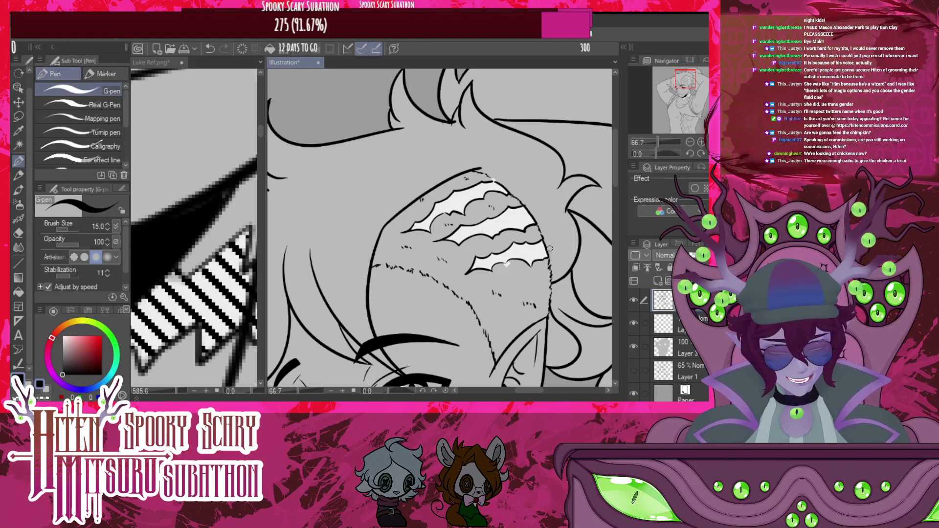
{"action": "scroll", "coordinate": [549, 249], "scroll_direction": "down", "scroll_amount": 4}
{"action": "scroll", "coordinate": [530, 270], "scroll_direction": "up", "scroll_amount": 4}
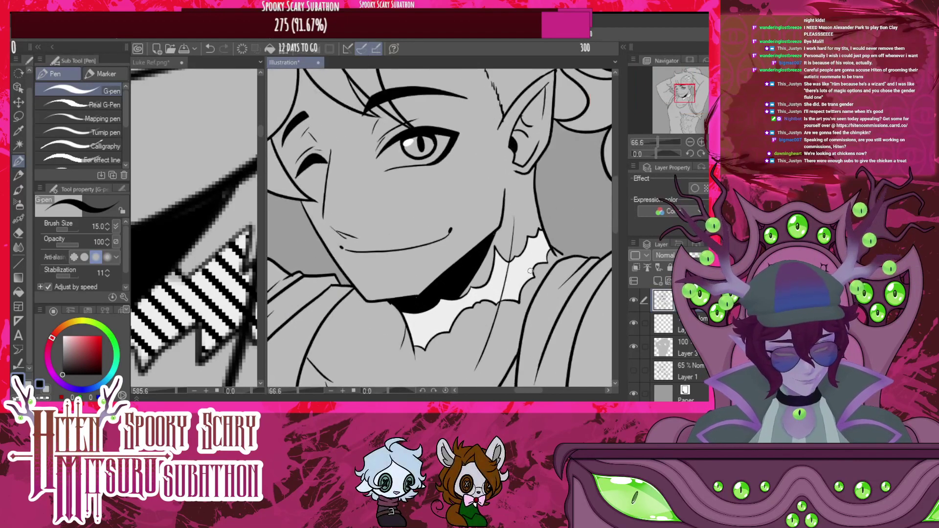
{"action": "left_click", "coordinate": [657, 282]}
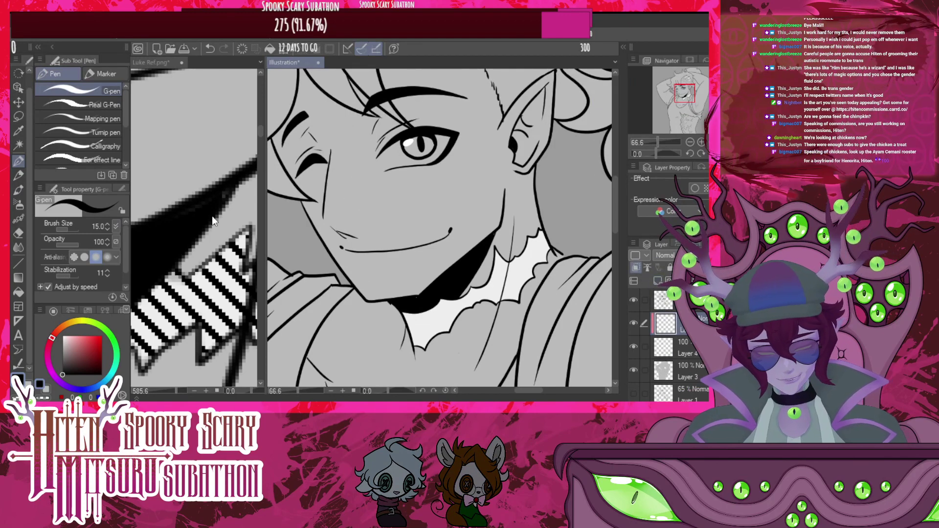
{"action": "left_click", "coordinate": [177, 275], "text": "alt"}
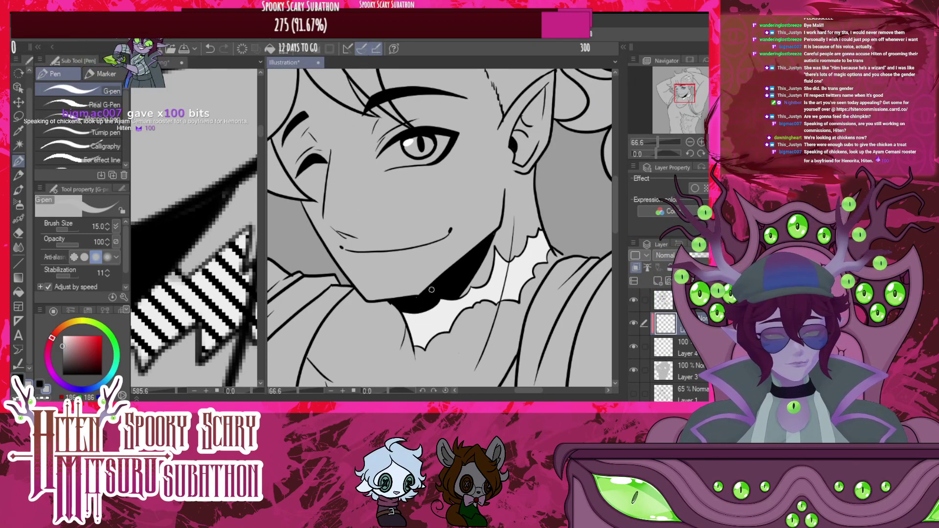
Hatch the whole off-white neck patch with thin, near-vertical light grey lines
{"action": "mouse_move", "coordinate": [411, 307]}
{"action": "left_mouse_down"}
{"action": "mouse_move", "coordinate": [430, 363]}
{"action": "mouse_move", "coordinate": [435, 357]}
{"action": "left_mouse_up"}
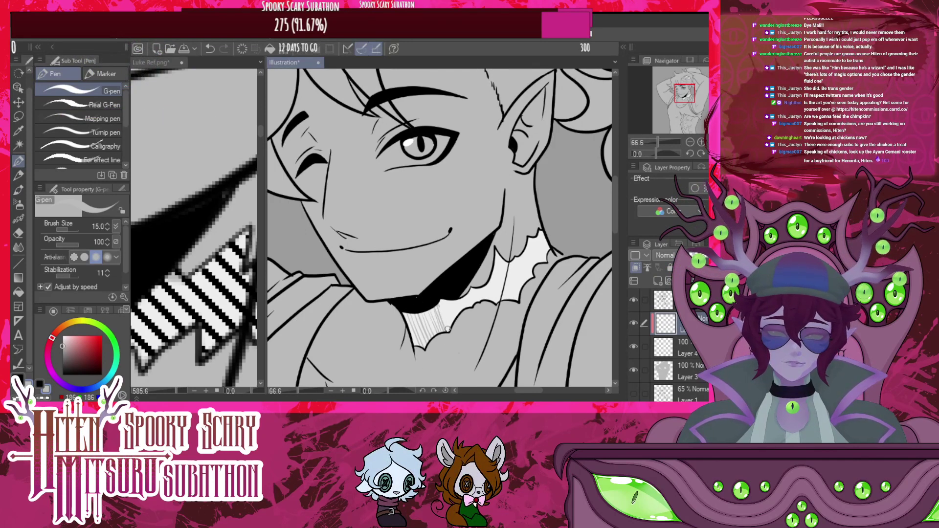
{"action": "mouse_move", "coordinate": [461, 299]}
{"action": "left_mouse_down"}
{"action": "mouse_move", "coordinate": [480, 326]}
{"action": "mouse_move", "coordinate": [473, 304]}
{"action": "left_mouse_up"}
{"action": "left_click_drag", "start_coordinate": [488, 286], "coordinate": [484, 300]}
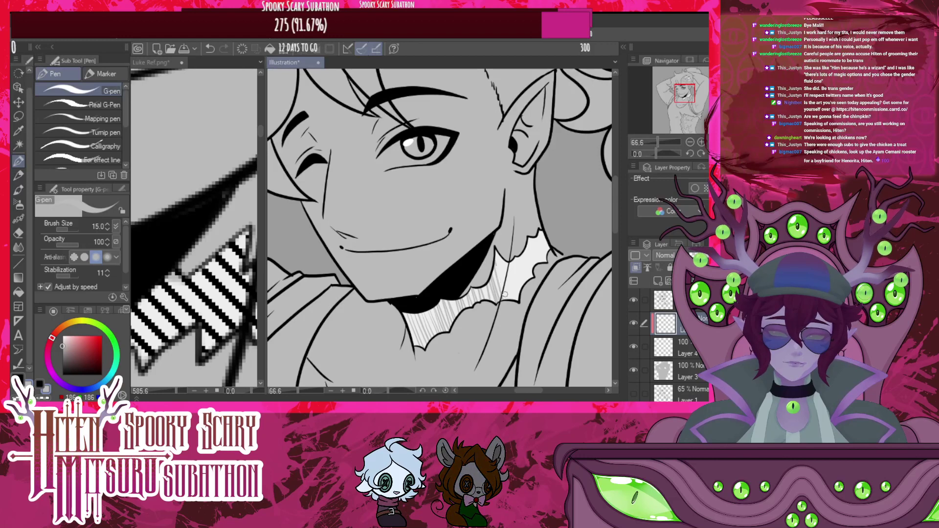
{"action": "left_click_drag", "start_coordinate": [499, 259], "coordinate": [509, 298]}
{"action": "mouse_move", "coordinate": [507, 262]}
{"action": "left_mouse_down"}
{"action": "mouse_move", "coordinate": [515, 299]}
{"action": "mouse_move", "coordinate": [523, 291]}
{"action": "left_mouse_up"}
{"action": "mouse_move", "coordinate": [523, 254]}
{"action": "left_mouse_down"}
{"action": "mouse_move", "coordinate": [531, 280]}
{"action": "mouse_move", "coordinate": [539, 272]}
{"action": "left_mouse_up"}
{"action": "left_click_drag", "start_coordinate": [540, 232], "coordinate": [548, 261]}
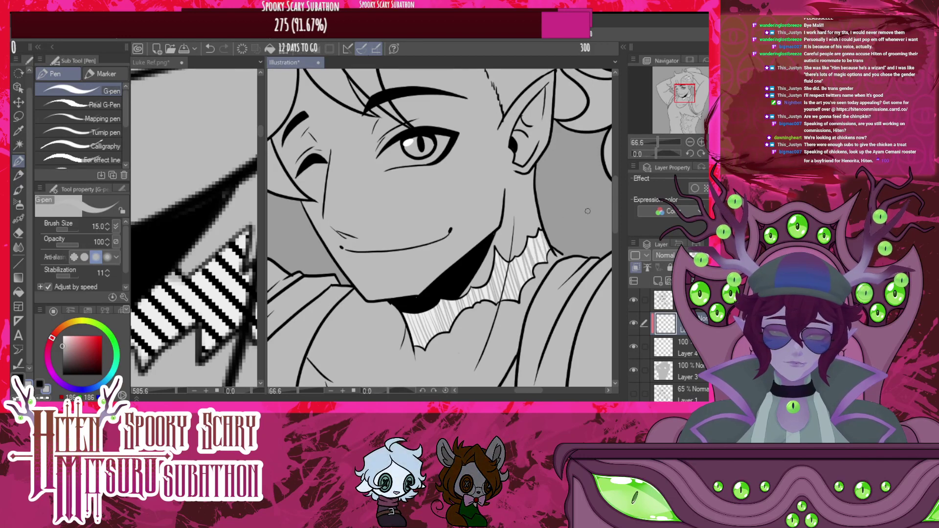
Hatch the three off-white head patches with thin light grey lines matching the neck patch
{"action": "left_click_drag", "start_coordinate": [615, 229], "coordinate": [609, 184]}
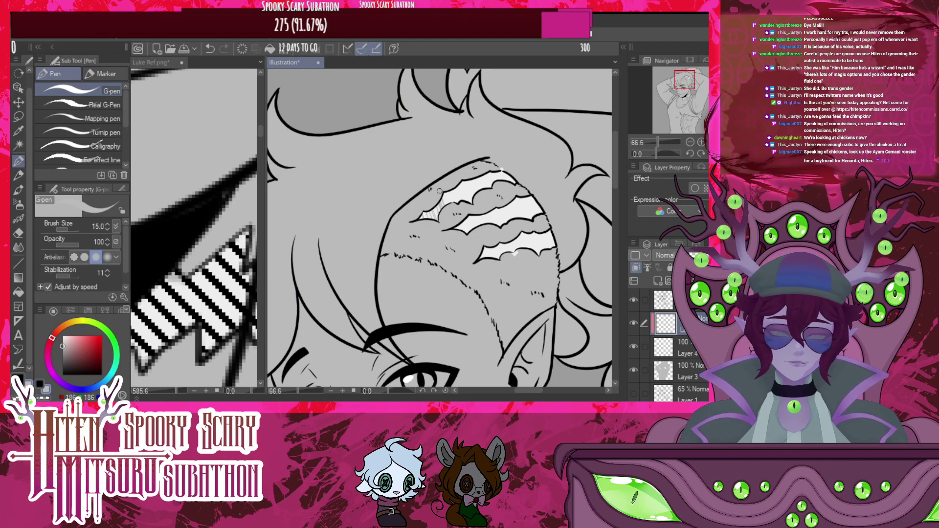
{"action": "left_click_drag", "start_coordinate": [456, 189], "coordinate": [460, 201]}
{"action": "left_click_drag", "start_coordinate": [488, 247], "coordinate": [490, 257]}
{"action": "left_click_drag", "start_coordinate": [463, 182], "coordinate": [470, 200]}
{"action": "left_click_drag", "start_coordinate": [484, 213], "coordinate": [499, 225]}
{"action": "left_click_drag", "start_coordinate": [504, 206], "coordinate": [528, 244]}
{"action": "left_click_drag", "start_coordinate": [520, 199], "coordinate": [526, 218]}
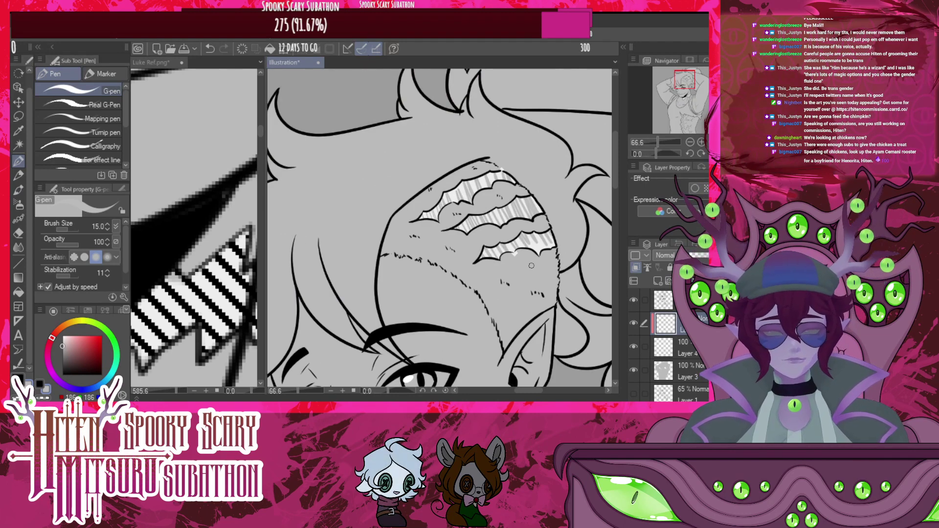
Merge the hatching and patch layers down into the base colour and set a new layer above it to Multiply
{"action": "scroll", "coordinate": [570, 159], "scroll_direction": "down", "scroll_amount": 4}
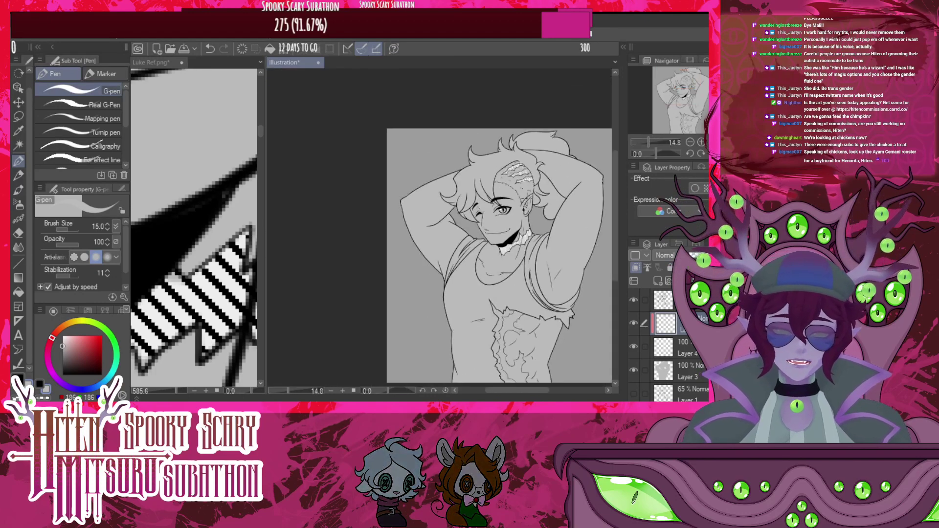
{"action": "scroll", "coordinate": [538, 265], "scroll_direction": "up", "scroll_amount": 1}
{"action": "scroll", "coordinate": [536, 264], "scroll_direction": "up", "scroll_amount": 3}
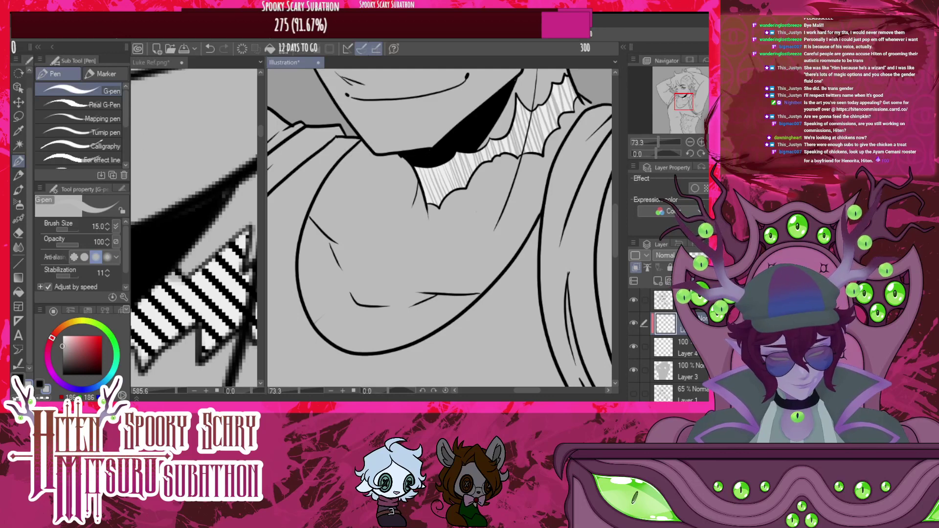
{"action": "key", "text": "ctrl+e"}
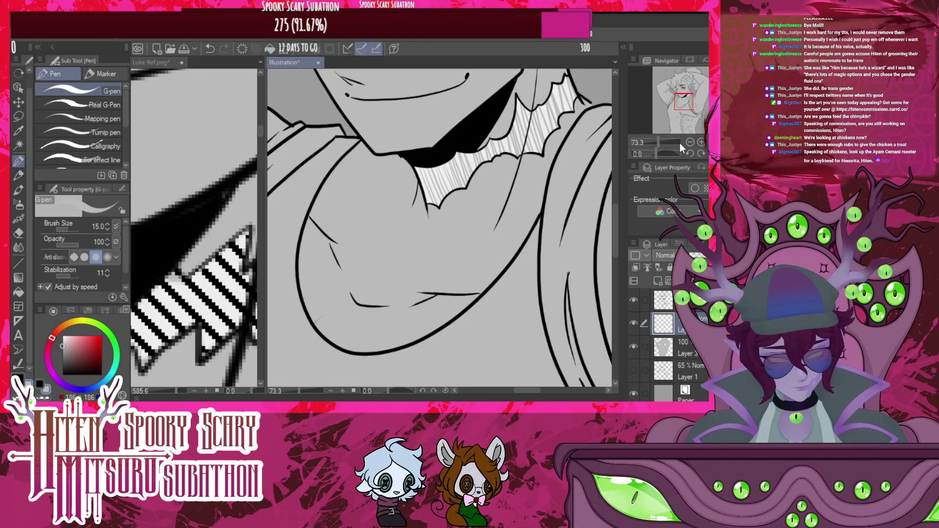
{"action": "left_click", "coordinate": [673, 54]}
Enlarge the G-pen to size 50 and paint a light grey shadow along the neck just below the black chin shape
{"action": "scroll", "coordinate": [472, 239], "scroll_direction": "down", "scroll_amount": 4}
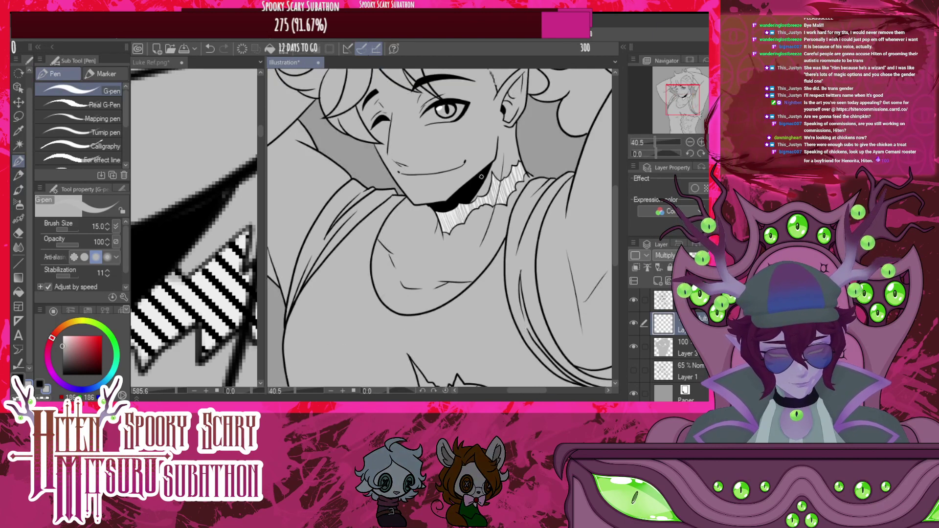
{"action": "scroll", "coordinate": [491, 165], "scroll_direction": "up", "scroll_amount": 5}
{"action": "scroll", "coordinate": [491, 164], "scroll_direction": "down", "scroll_amount": 2}
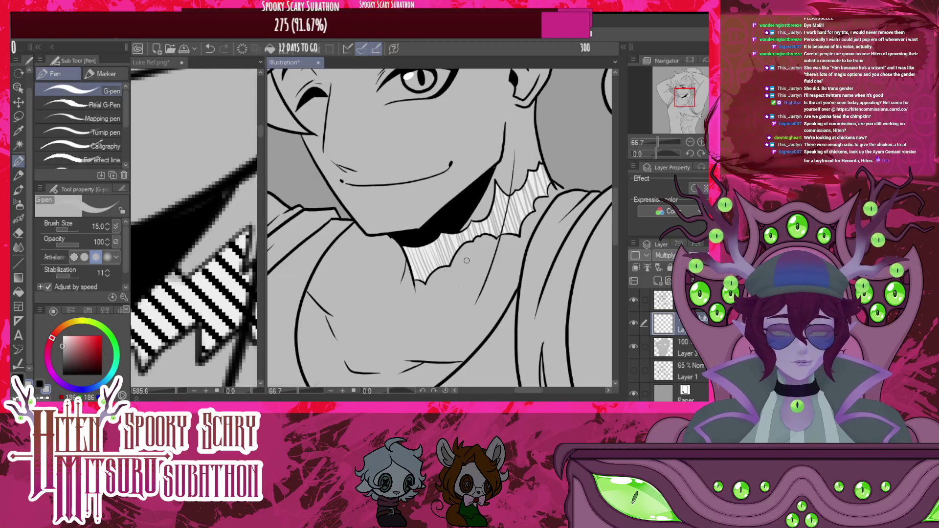
{"action": "scroll", "coordinate": [466, 261], "scroll_direction": "down", "scroll_amount": 1}
{"action": "scroll", "coordinate": [477, 242], "scroll_direction": "up", "scroll_amount": 4}
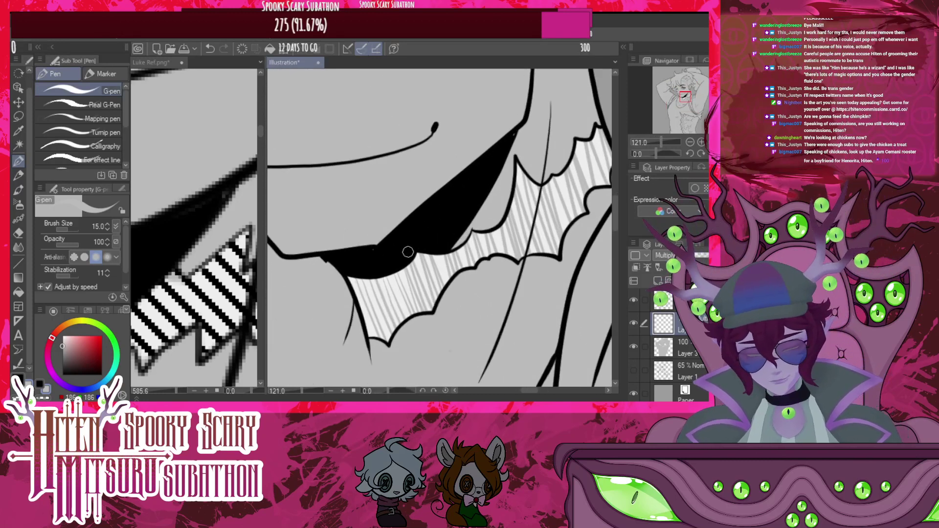
{"action": "key", "text": "bracketright"}
{"action": "key", "text": "bracketright"}
{"action": "key", "text": "bracketright"}
{"action": "key", "text": "bracketright"}
{"action": "key", "text": "bracketright"}
{"action": "key", "text": "bracketright"}
{"action": "mouse_move", "coordinate": [435, 246]}
{"action": "left_mouse_down"}
{"action": "mouse_move", "coordinate": [391, 285]}
{"action": "mouse_move", "coordinate": [364, 289]}
{"action": "mouse_move", "coordinate": [342, 285]}
{"action": "left_mouse_up"}
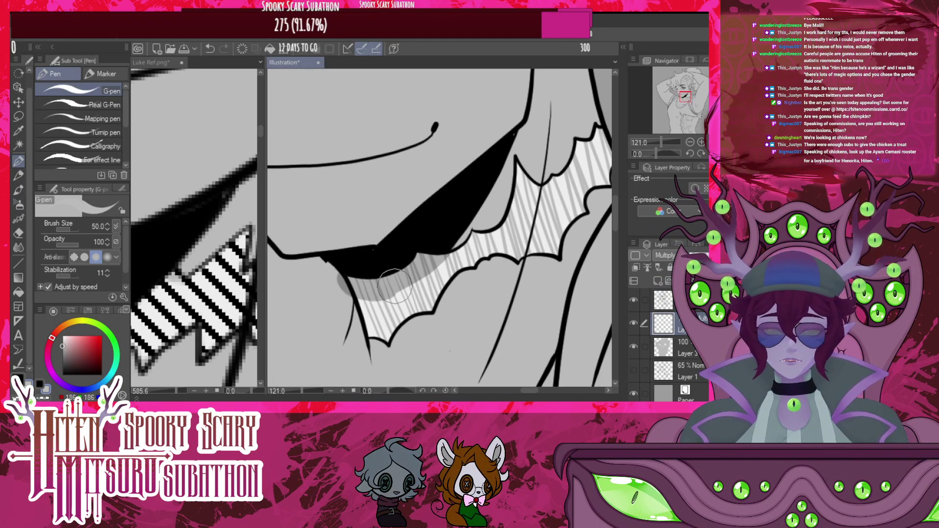
{"action": "left_click", "coordinate": [216, 141]}
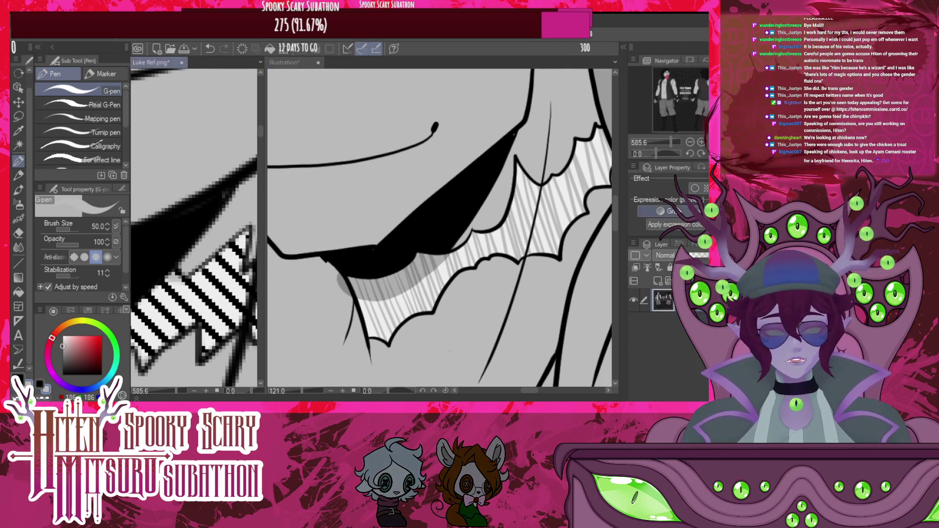
{"action": "left_click", "coordinate": [673, 211]}
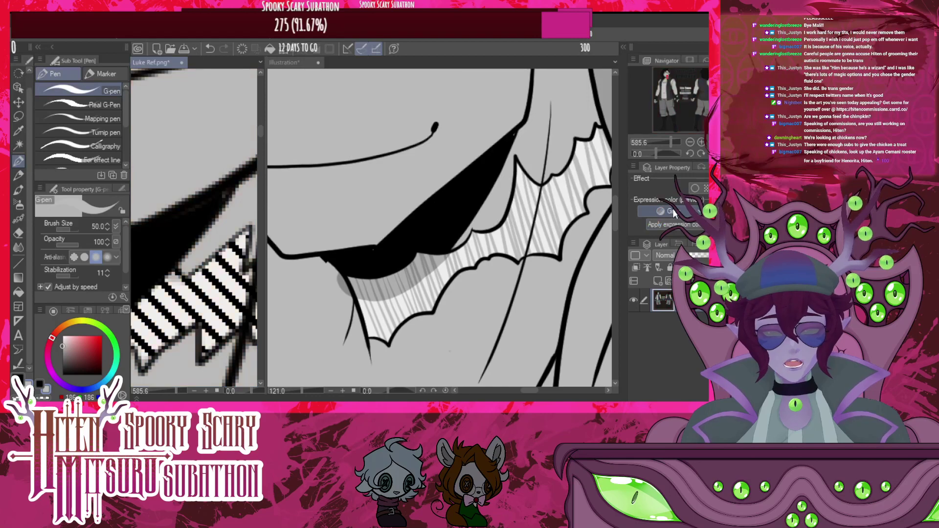
{"action": "left_click", "coordinate": [415, 223]}
Paint a grey shadow down the neck from behind the jawline to the neck tendon line, including the hatched patch beside the chin
{"action": "scroll", "coordinate": [453, 252], "scroll_direction": "down", "scroll_amount": 6}
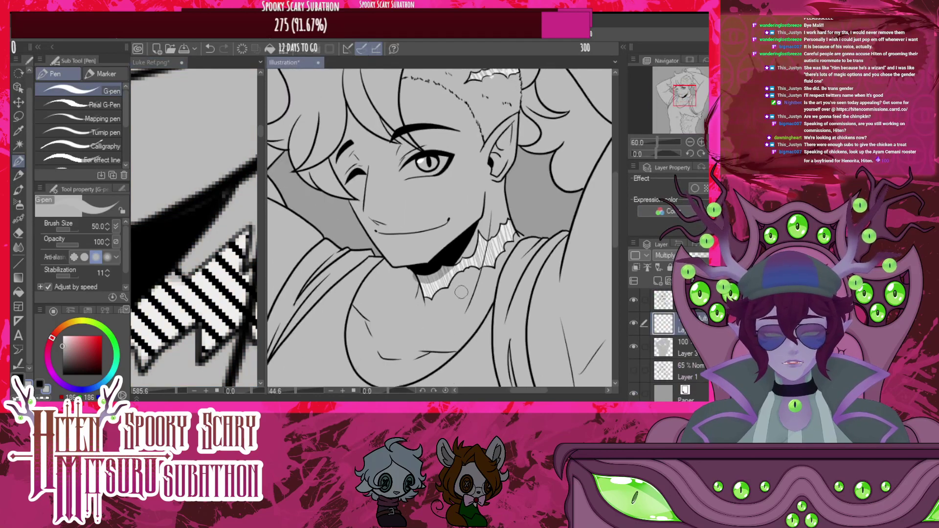
{"action": "scroll", "coordinate": [471, 270], "scroll_direction": "down", "scroll_amount": 3}
{"action": "scroll", "coordinate": [488, 215], "scroll_direction": "up", "scroll_amount": 6}
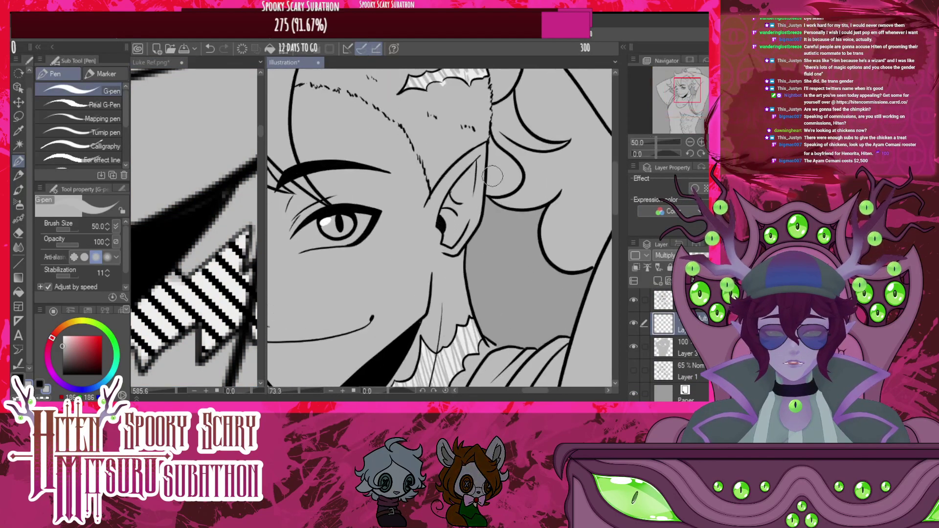
{"action": "scroll", "coordinate": [516, 227], "scroll_direction": "down", "scroll_amount": 4}
{"action": "scroll", "coordinate": [515, 227], "scroll_direction": "up", "scroll_amount": 5}
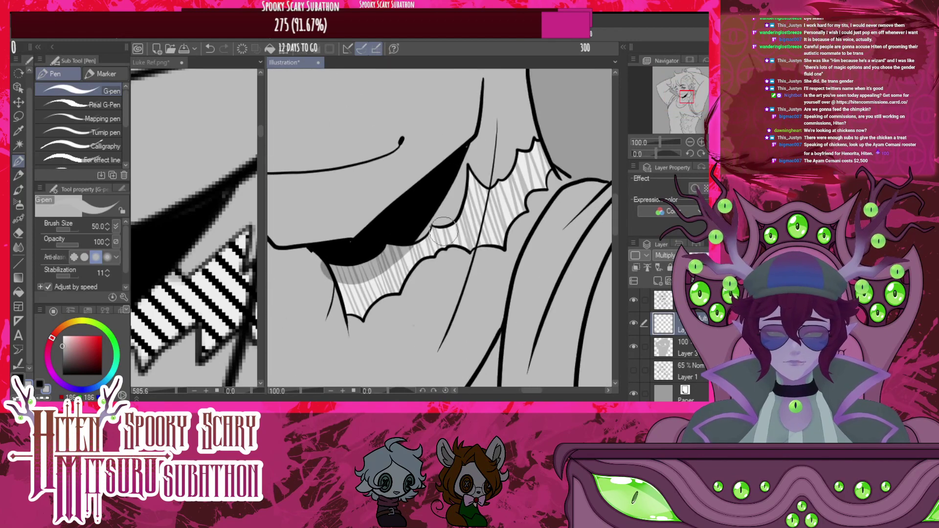
{"action": "mouse_move", "coordinate": [486, 78]}
{"action": "left_mouse_down"}
{"action": "mouse_move", "coordinate": [478, 213]}
{"action": "mouse_move", "coordinate": [434, 343]}
{"action": "left_mouse_up"}
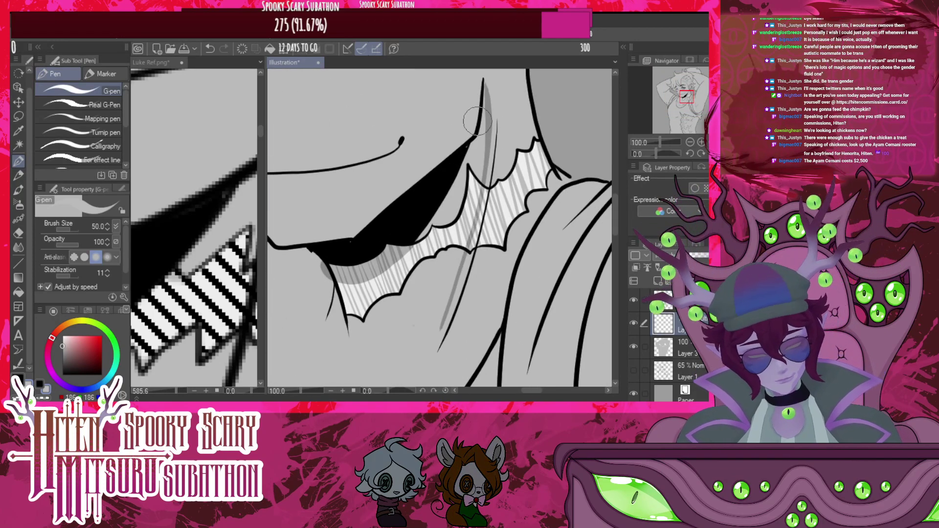
{"action": "key", "text": "ctrl+z"}
{"action": "left_click_drag", "start_coordinate": [483, 106], "coordinate": [455, 301]}
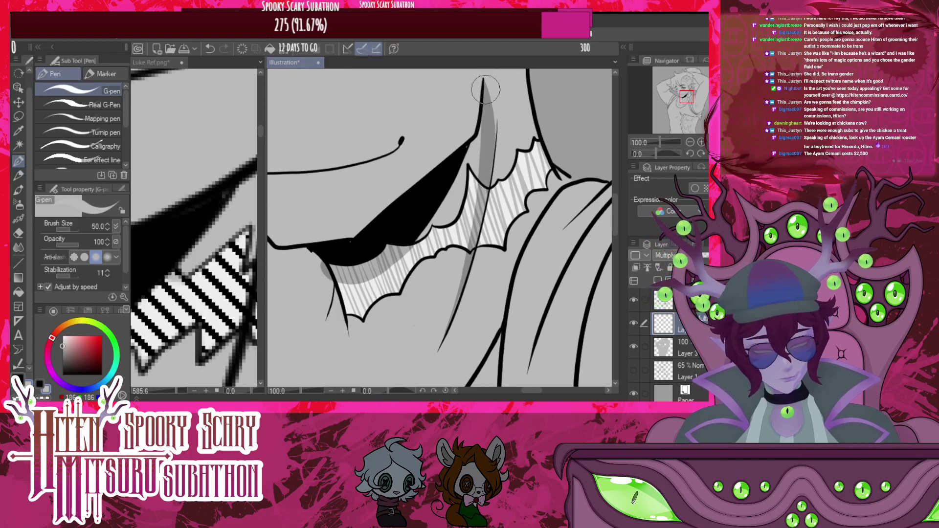
{"action": "mouse_move", "coordinate": [490, 115]}
{"action": "left_mouse_down"}
{"action": "mouse_move", "coordinate": [461, 191]}
{"action": "mouse_move", "coordinate": [410, 249]}
{"action": "mouse_move", "coordinate": [381, 262]}
{"action": "left_mouse_up"}
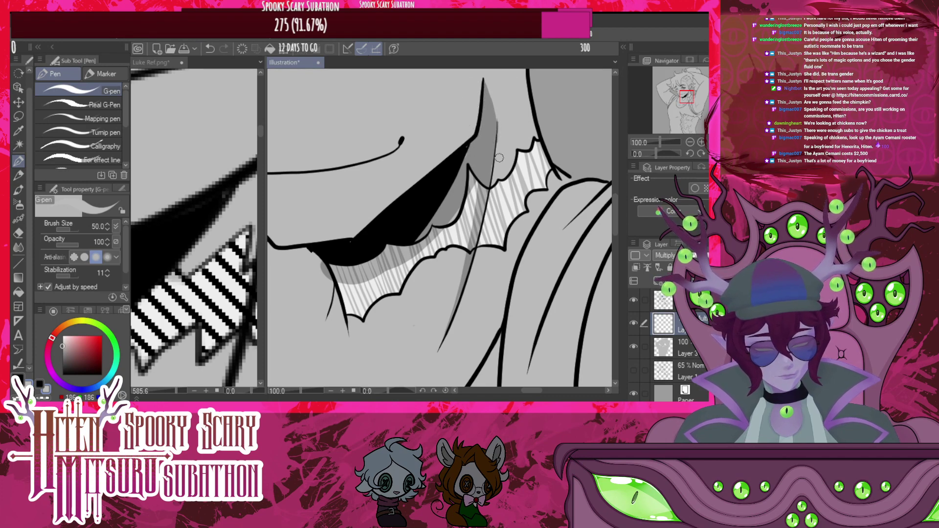
{"action": "mouse_move", "coordinate": [488, 149]}
{"action": "left_mouse_down"}
{"action": "mouse_move", "coordinate": [460, 208]}
{"action": "mouse_move", "coordinate": [410, 254]}
{"action": "left_mouse_up"}
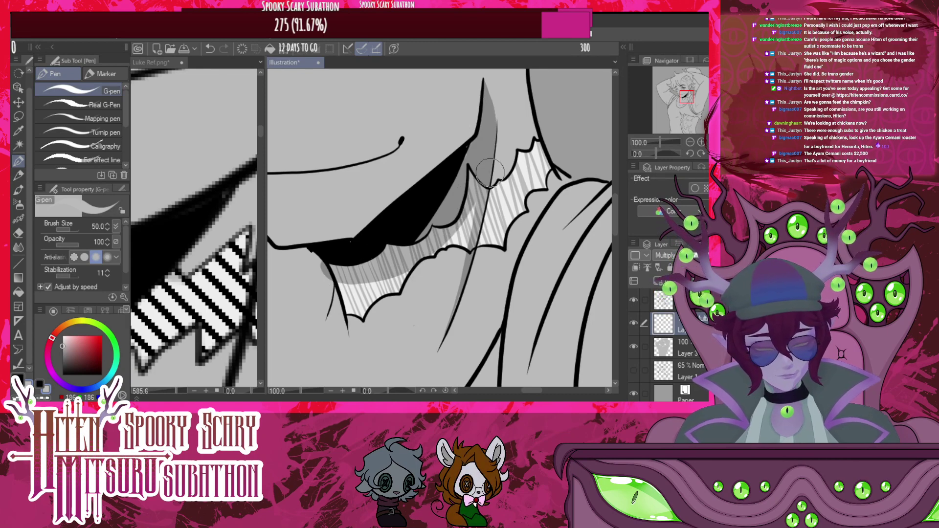
Shade the inner hollows of the pointed ear grey, along the upper rim and around the inner folds
{"action": "scroll", "coordinate": [477, 232], "scroll_direction": "down", "scroll_amount": 8}
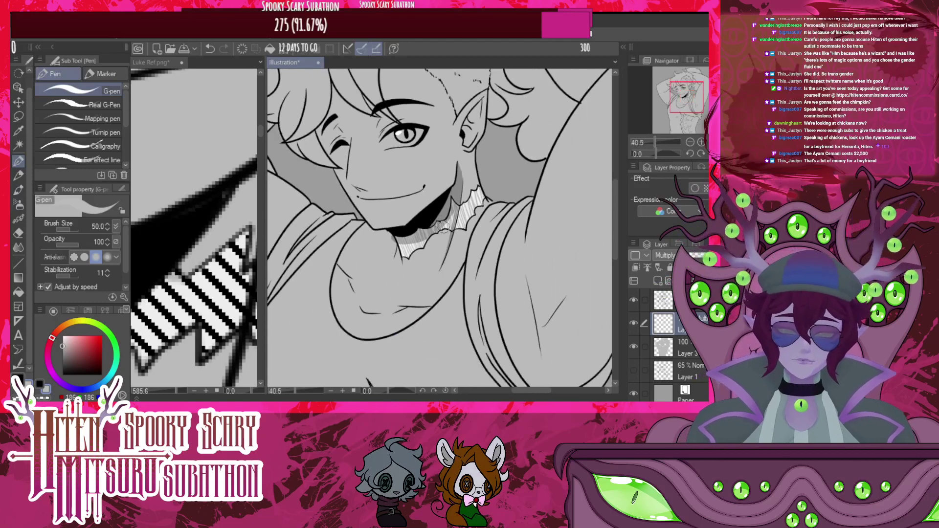
{"action": "scroll", "coordinate": [490, 173], "scroll_direction": "up", "scroll_amount": 7}
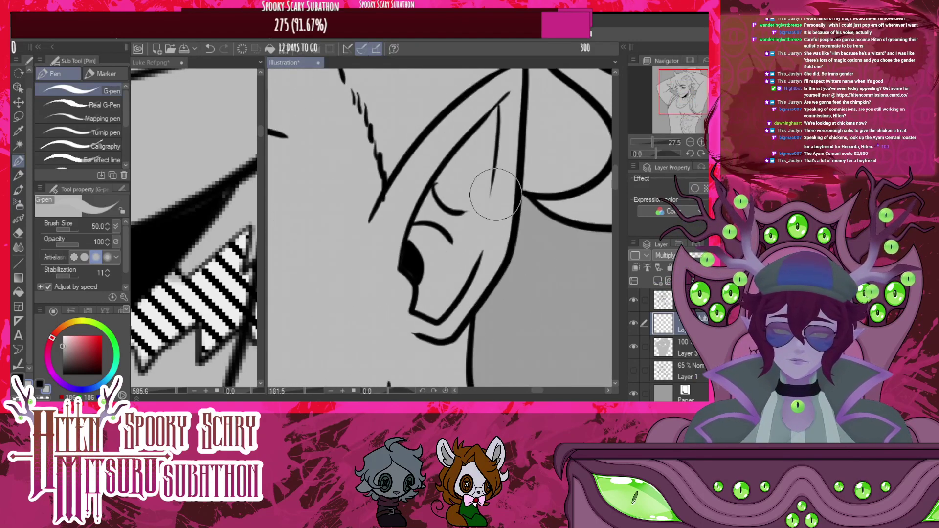
{"action": "mouse_move", "coordinate": [410, 247]}
{"action": "left_mouse_down"}
{"action": "mouse_move", "coordinate": [449, 173]}
{"action": "mouse_move", "coordinate": [493, 119]}
{"action": "left_mouse_up"}
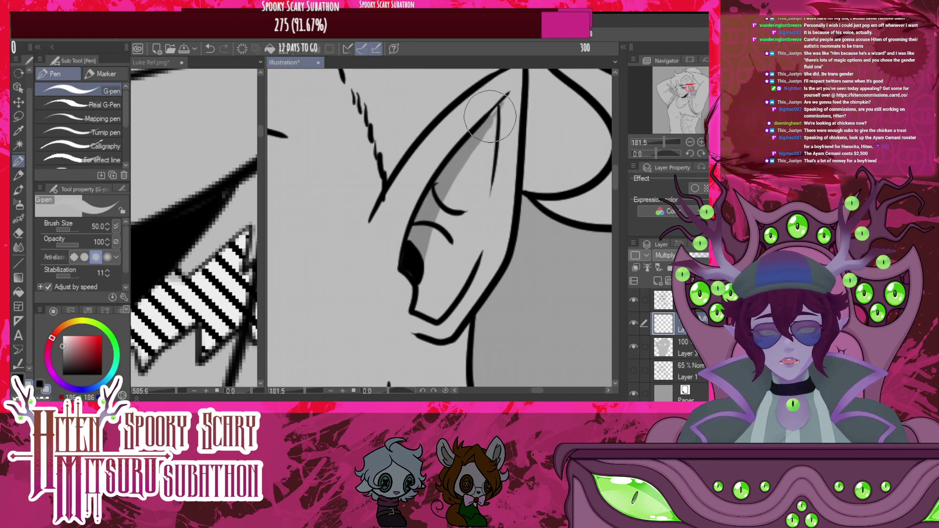
{"action": "left_click_drag", "start_coordinate": [489, 116], "coordinate": [507, 95]}
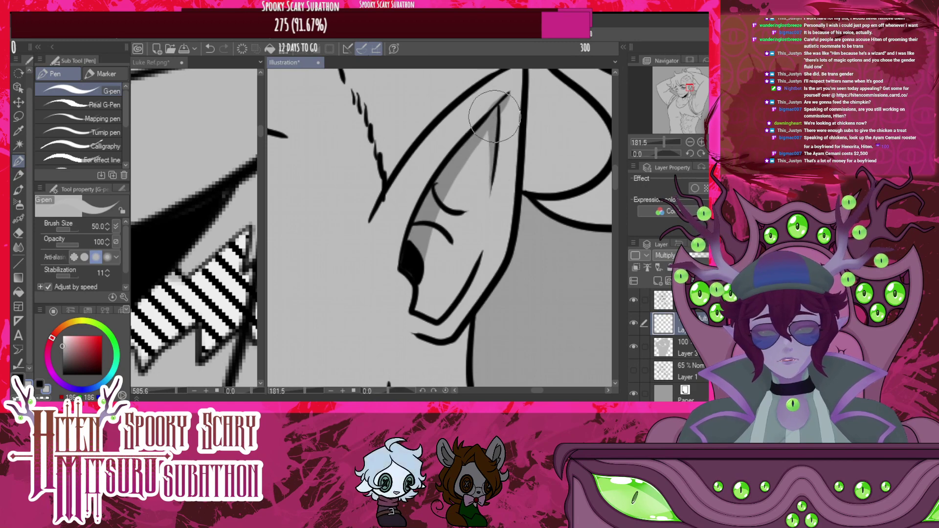
{"action": "left_click_drag", "start_coordinate": [451, 186], "coordinate": [462, 209]}
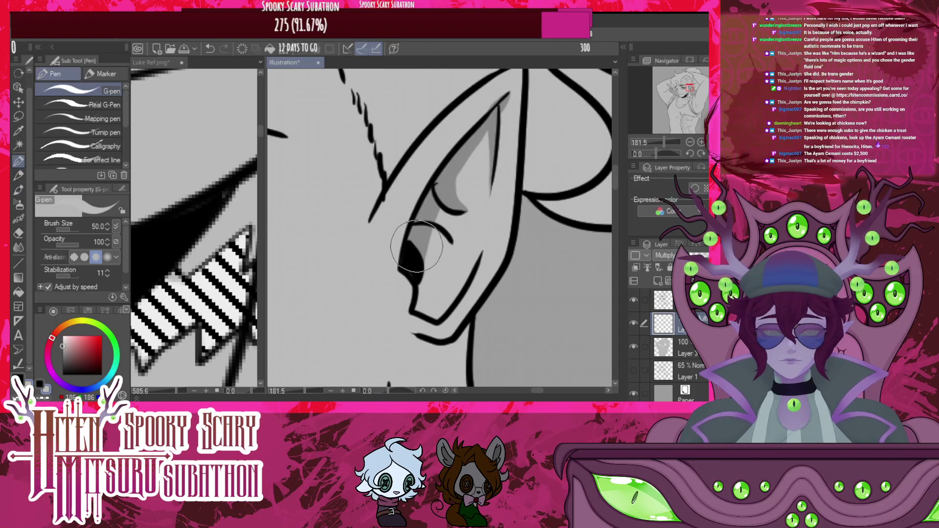
{"action": "mouse_move", "coordinate": [416, 246]}
{"action": "left_mouse_down"}
{"action": "mouse_move", "coordinate": [446, 245]}
{"action": "mouse_move", "coordinate": [457, 275]}
{"action": "mouse_move", "coordinate": [438, 312]}
{"action": "mouse_move", "coordinate": [422, 309]}
{"action": "mouse_move", "coordinate": [432, 241]}
{"action": "mouse_move", "coordinate": [444, 277]}
{"action": "mouse_move", "coordinate": [432, 297]}
{"action": "mouse_move", "coordinate": [434, 261]}
{"action": "mouse_move", "coordinate": [443, 295]}
{"action": "mouse_move", "coordinate": [455, 270]}
{"action": "left_mouse_up"}
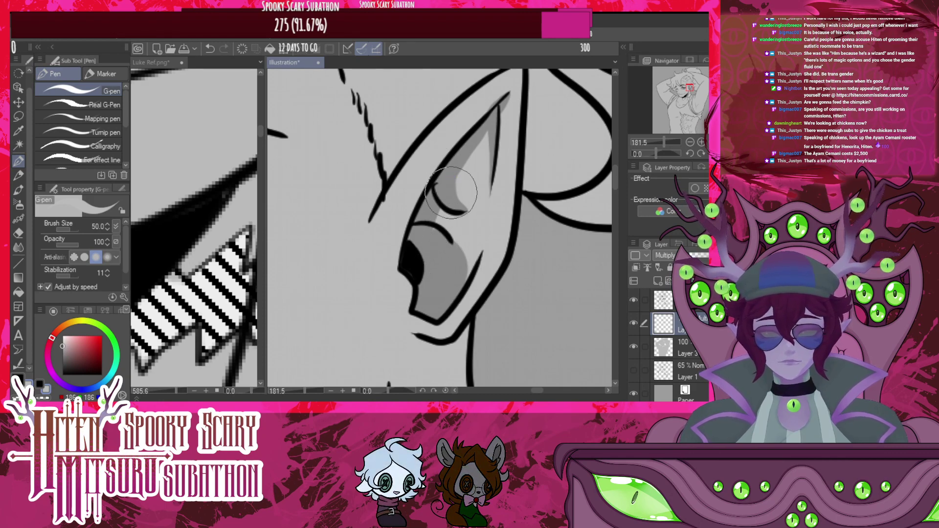
{"action": "mouse_move", "coordinate": [451, 192]}
{"action": "left_mouse_down"}
{"action": "mouse_move", "coordinate": [480, 194]}
{"action": "mouse_move", "coordinate": [490, 130]}
{"action": "mouse_move", "coordinate": [482, 175]}
{"action": "mouse_move", "coordinate": [467, 194]}
{"action": "mouse_move", "coordinate": [453, 195]}
{"action": "mouse_move", "coordinate": [469, 161]}
{"action": "mouse_move", "coordinate": [461, 191]}
{"action": "mouse_move", "coordinate": [453, 188]}
{"action": "mouse_move", "coordinate": [467, 197]}
{"action": "mouse_move", "coordinate": [487, 174]}
{"action": "mouse_move", "coordinate": [467, 152]}
{"action": "left_mouse_up"}
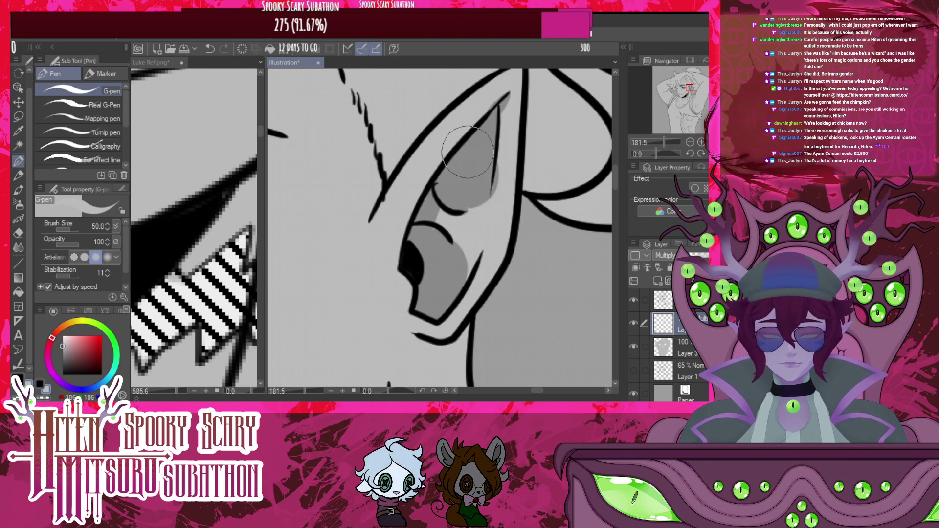
Shade the forehead beneath the central hair strands and along the shaved-side hairline, plus the small creases above both eyes
{"action": "scroll", "coordinate": [495, 106], "scroll_direction": "down", "scroll_amount": 8}
{"action": "scroll", "coordinate": [489, 109], "scroll_direction": "down", "scroll_amount": 4}
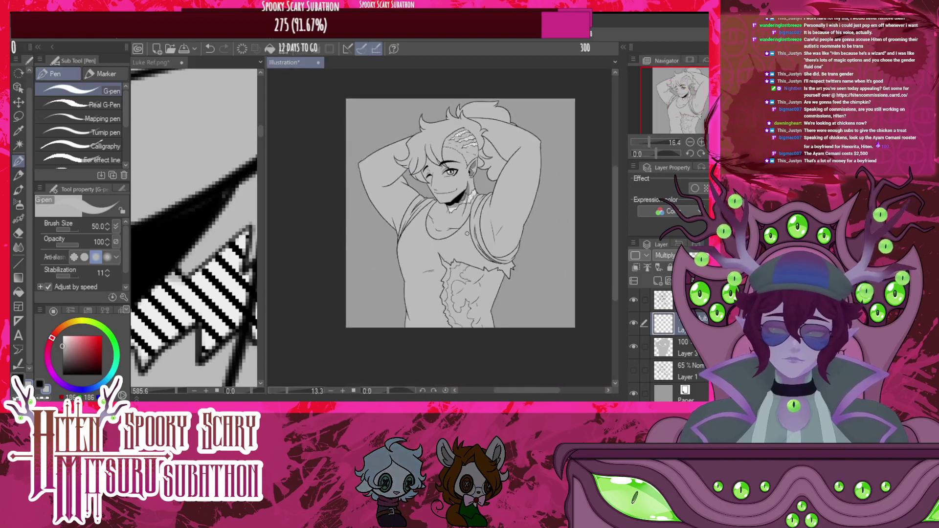
{"action": "scroll", "coordinate": [455, 198], "scroll_direction": "up", "scroll_amount": 2}
{"action": "scroll", "coordinate": [455, 198], "scroll_direction": "up", "scroll_amount": 4}
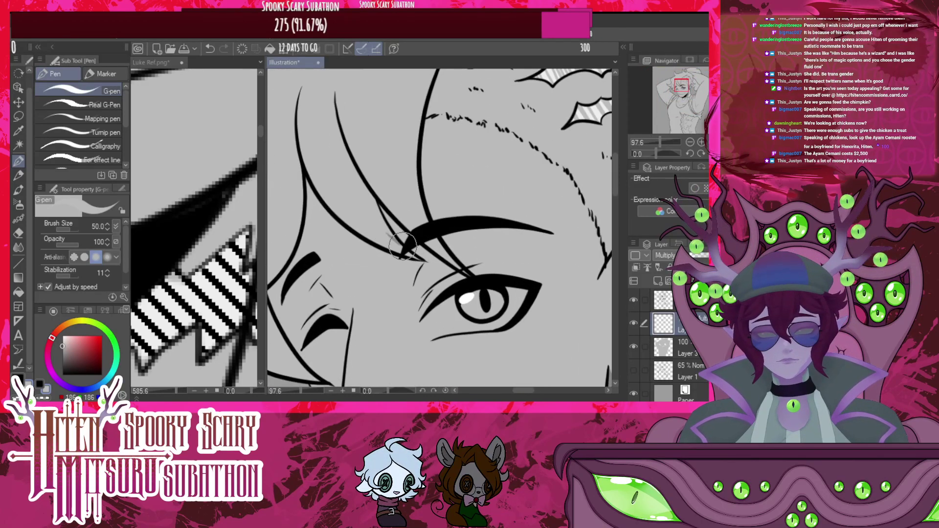
{"action": "mouse_move", "coordinate": [403, 246]}
{"action": "left_mouse_down"}
{"action": "mouse_move", "coordinate": [421, 252]}
{"action": "mouse_move", "coordinate": [389, 224]}
{"action": "left_mouse_up"}
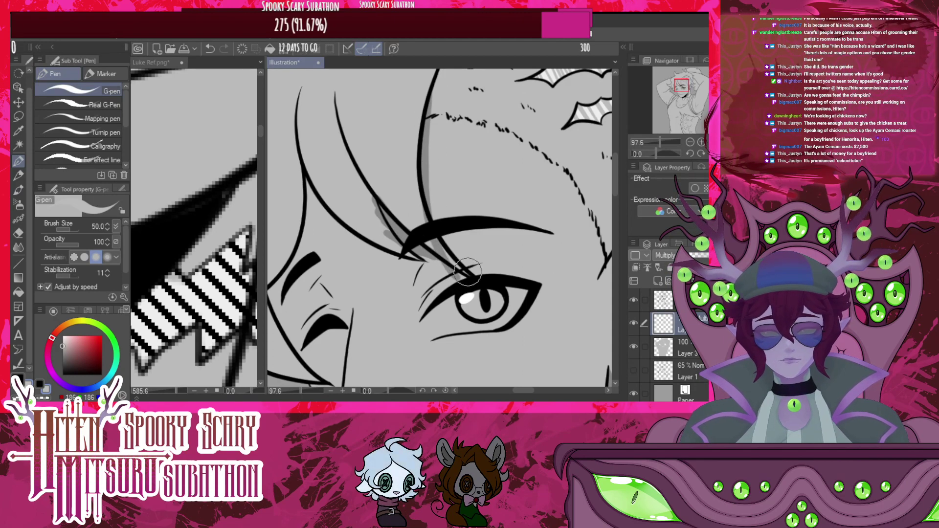
{"action": "mouse_move", "coordinate": [467, 272]}
{"action": "left_mouse_down"}
{"action": "mouse_move", "coordinate": [440, 224]}
{"action": "mouse_move", "coordinate": [424, 98]}
{"action": "left_mouse_up"}
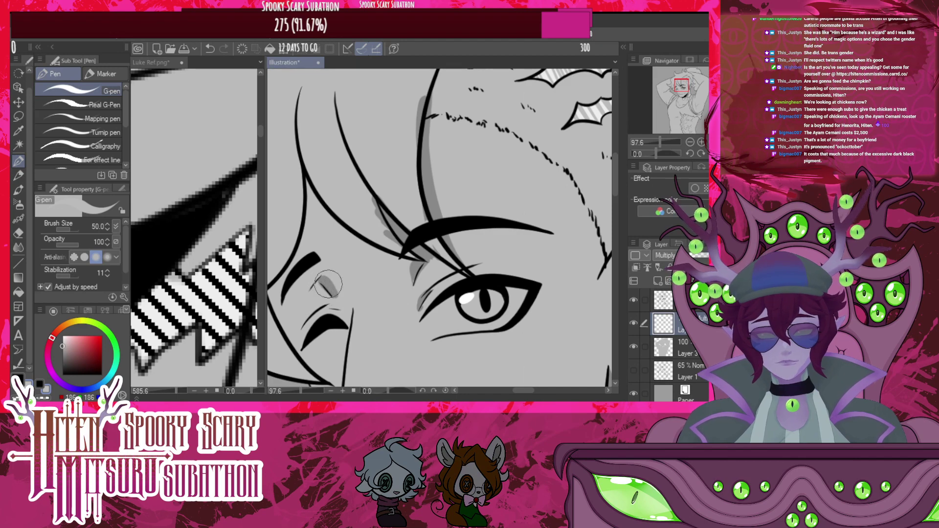
Shade the face beneath the hair locks beside the winking eye, from the forehead down to the lock's tip
{"action": "scroll", "coordinate": [340, 228], "scroll_direction": "down", "scroll_amount": 5}
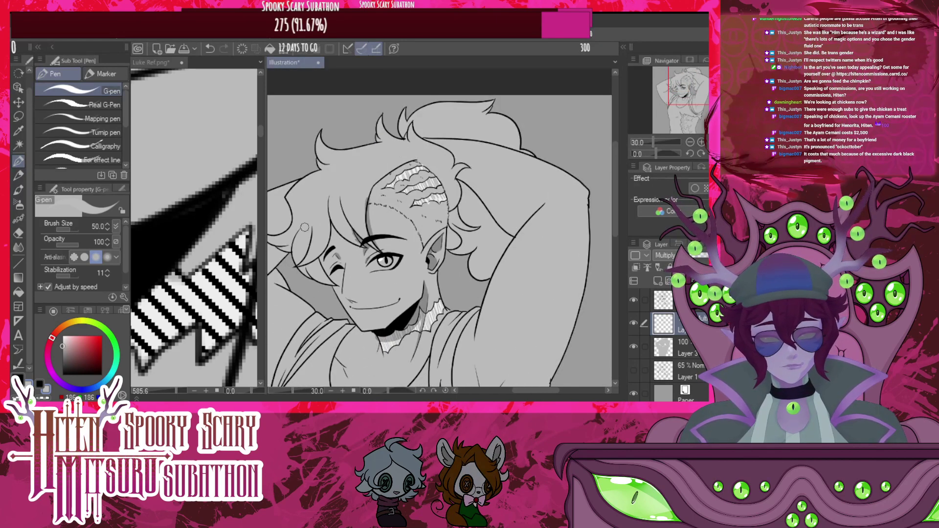
{"action": "scroll", "coordinate": [304, 228], "scroll_direction": "down", "scroll_amount": 1}
{"action": "scroll", "coordinate": [302, 229], "scroll_direction": "up", "scroll_amount": 3}
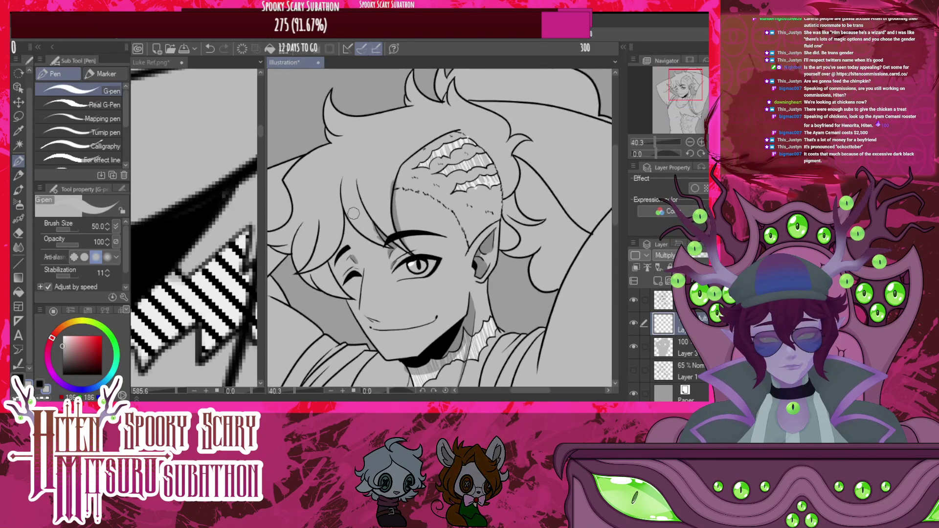
{"action": "scroll", "coordinate": [308, 226], "scroll_direction": "down", "scroll_amount": 2}
{"action": "scroll", "coordinate": [317, 220], "scroll_direction": "up", "scroll_amount": 1}
{"action": "scroll", "coordinate": [323, 225], "scroll_direction": "up", "scroll_amount": 5}
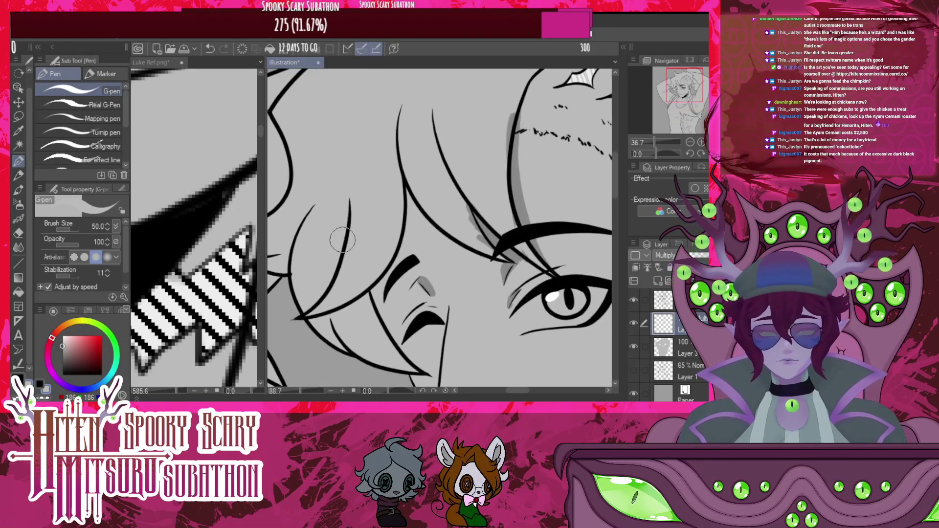
{"action": "mouse_move", "coordinate": [406, 177]}
{"action": "left_mouse_down"}
{"action": "mouse_move", "coordinate": [414, 221]}
{"action": "mouse_move", "coordinate": [393, 274]}
{"action": "mouse_move", "coordinate": [379, 285]}
{"action": "left_mouse_up"}
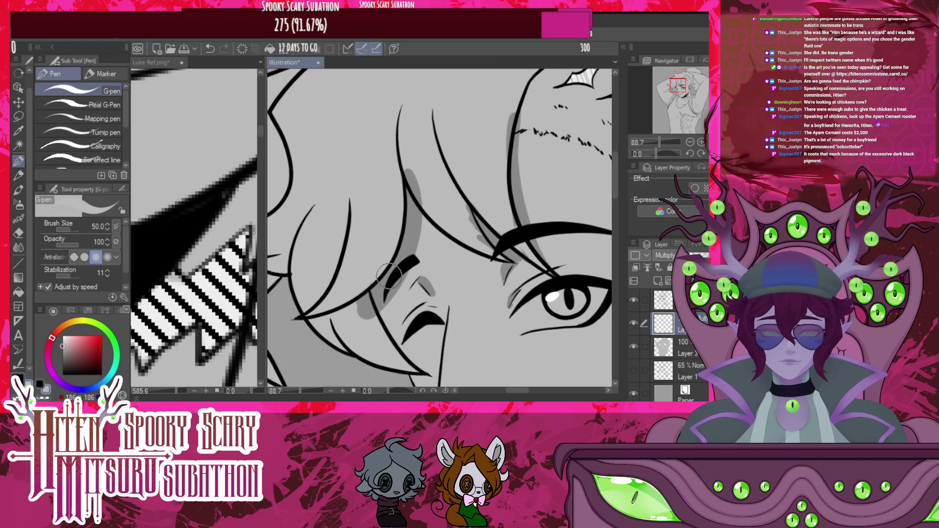
{"action": "left_click_drag", "start_coordinate": [422, 374], "coordinate": [379, 303]}
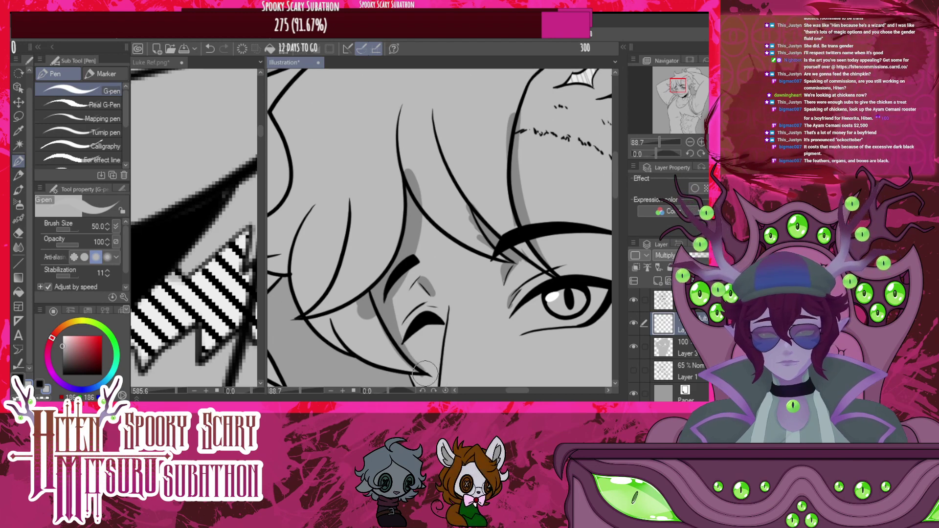
{"action": "left_click_drag", "start_coordinate": [425, 373], "coordinate": [390, 308]}
Clip the Multiply layer to the base colours and shade the wedge between the crease lines of the raised arm beside the winking eye
{"action": "scroll", "coordinate": [466, 193], "scroll_direction": "down", "scroll_amount": 8}
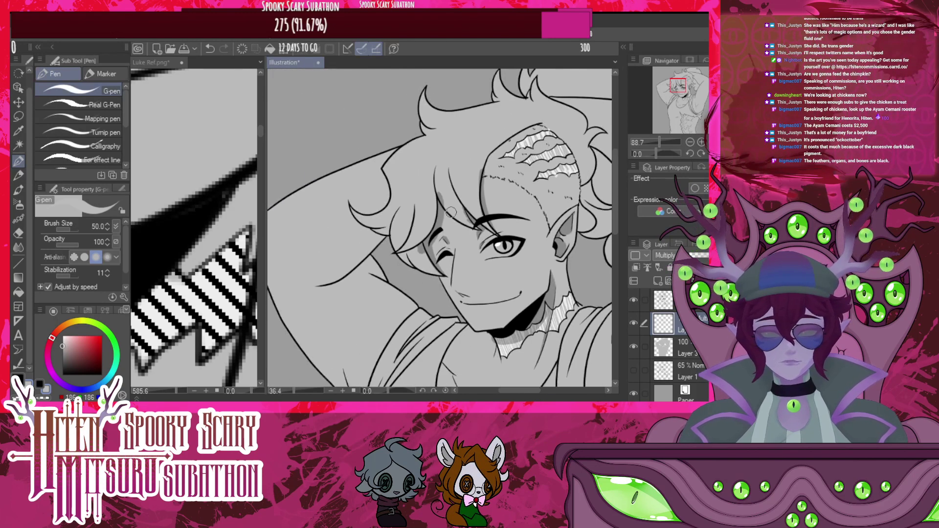
{"action": "scroll", "coordinate": [352, 239], "scroll_direction": "up", "scroll_amount": 6}
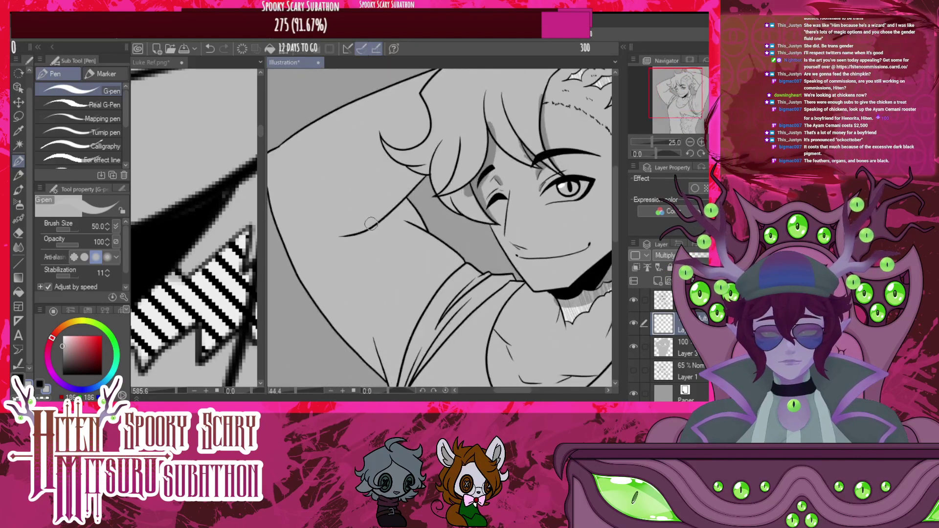
{"action": "mouse_move", "coordinate": [352, 239]}
{"action": "left_mouse_down"}
{"action": "mouse_move", "coordinate": [439, 221]}
{"action": "mouse_move", "coordinate": [484, 234]}
{"action": "left_mouse_up"}
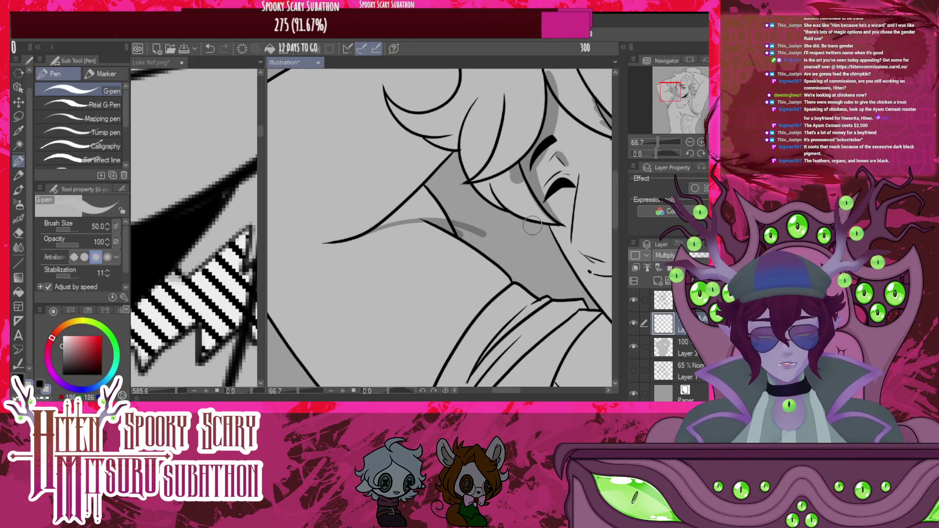
{"action": "key", "text": "ctrl+z"}
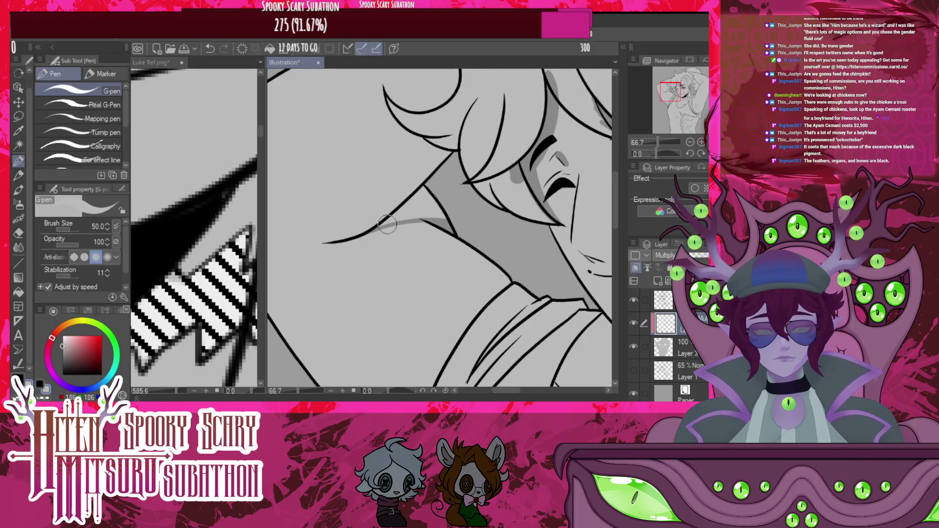
{"action": "left_click_drag", "start_coordinate": [381, 229], "coordinate": [408, 204]}
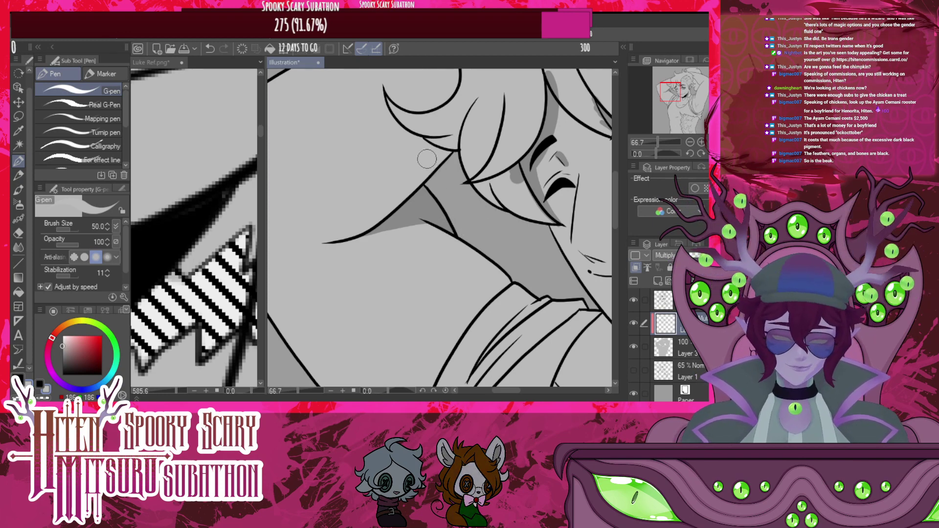
On the base colour layer, fill the gap enclosed by the hair curl behind the ear with transparency
{"action": "scroll", "coordinate": [414, 158], "scroll_direction": "down", "scroll_amount": 6}
{"action": "scroll", "coordinate": [413, 158], "scroll_direction": "up", "scroll_amount": 2}
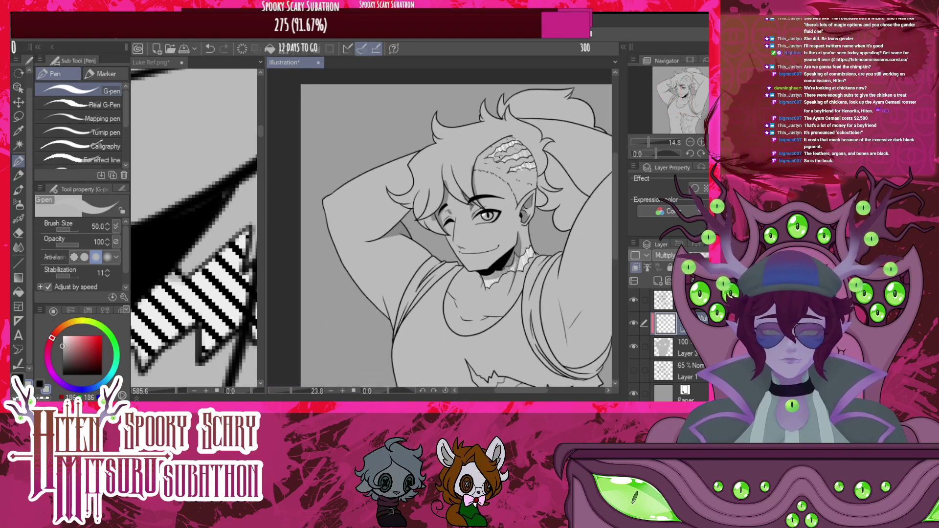
{"action": "scroll", "coordinate": [572, 213], "scroll_direction": "up", "scroll_amount": 6}
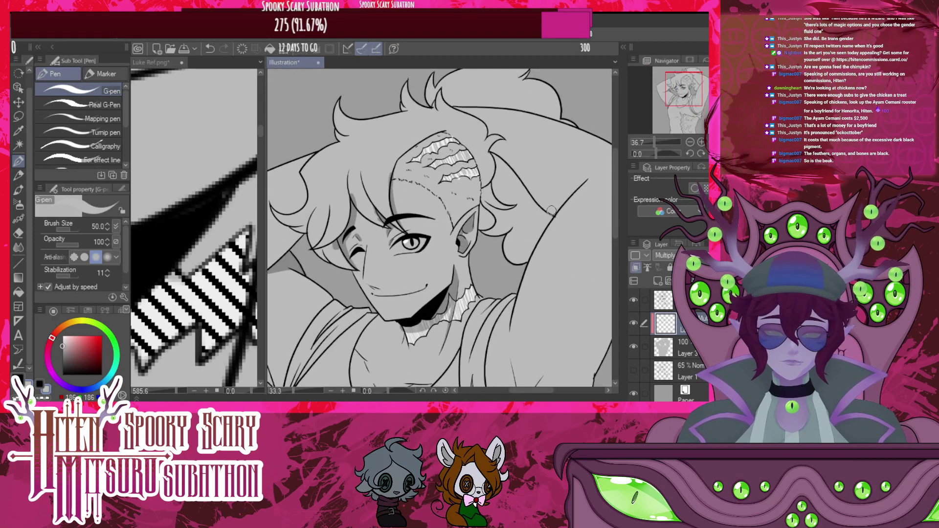
{"action": "left_click", "coordinate": [679, 347]}
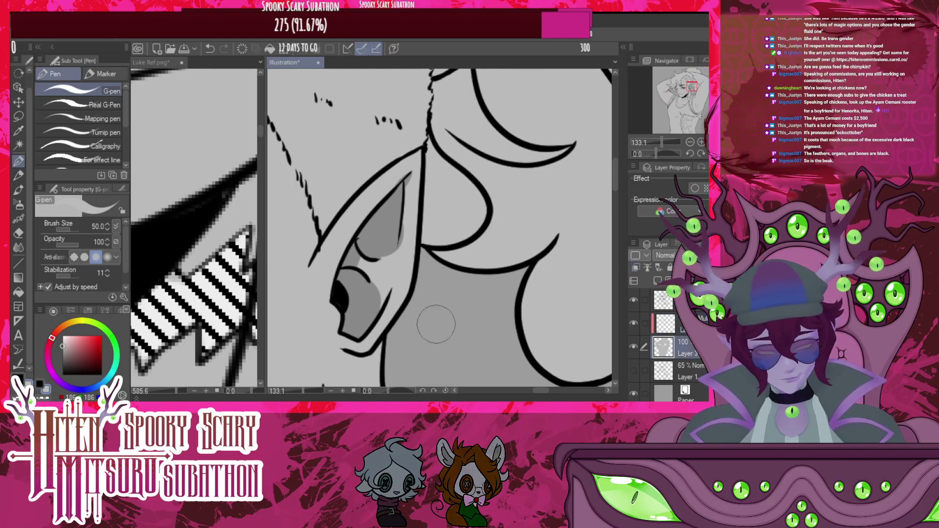
{"action": "left_click", "coordinate": [43, 398]}
{"action": "left_click", "coordinate": [20, 293]}
{"action": "left_click", "coordinate": [482, 190]}
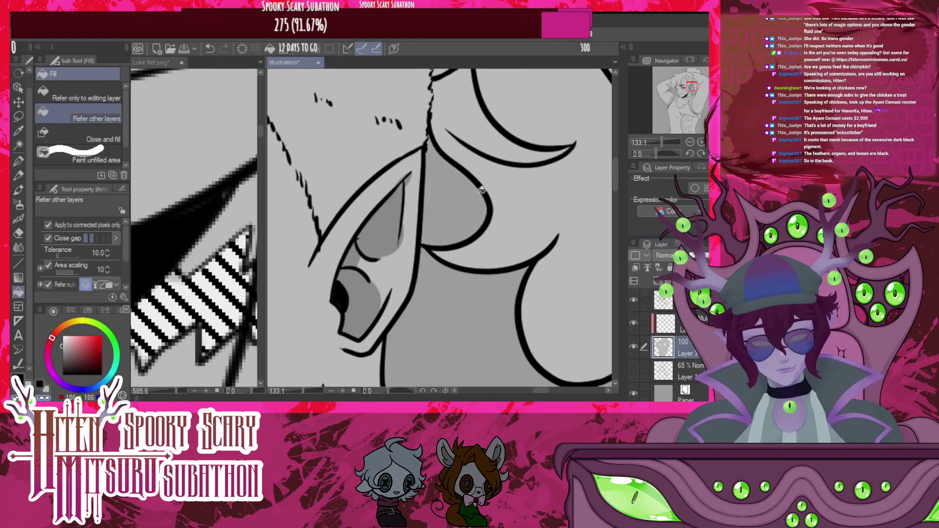
{"action": "scroll", "coordinate": [481, 190], "scroll_direction": "down", "scroll_amount": 5}
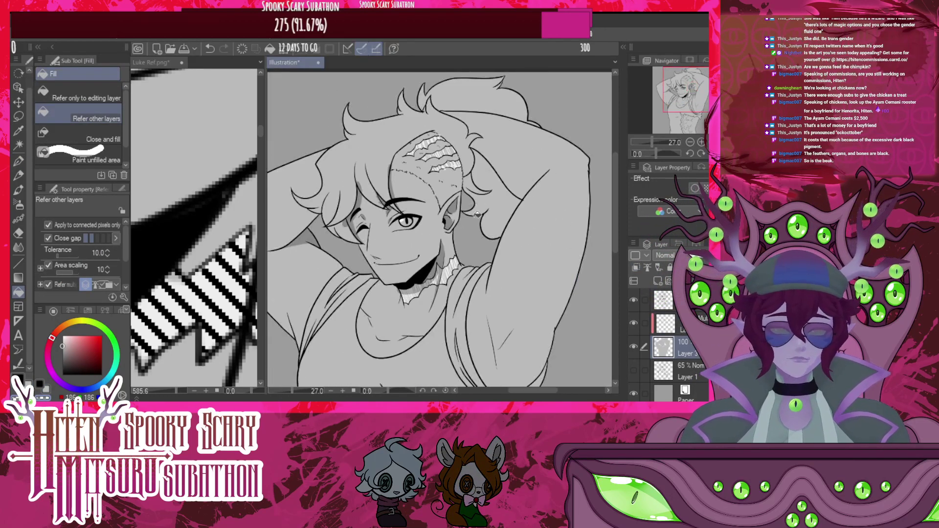
{"action": "scroll", "coordinate": [495, 190], "scroll_direction": "down", "scroll_amount": 4}
{"action": "scroll", "coordinate": [449, 221], "scroll_direction": "up", "scroll_amount": 6}
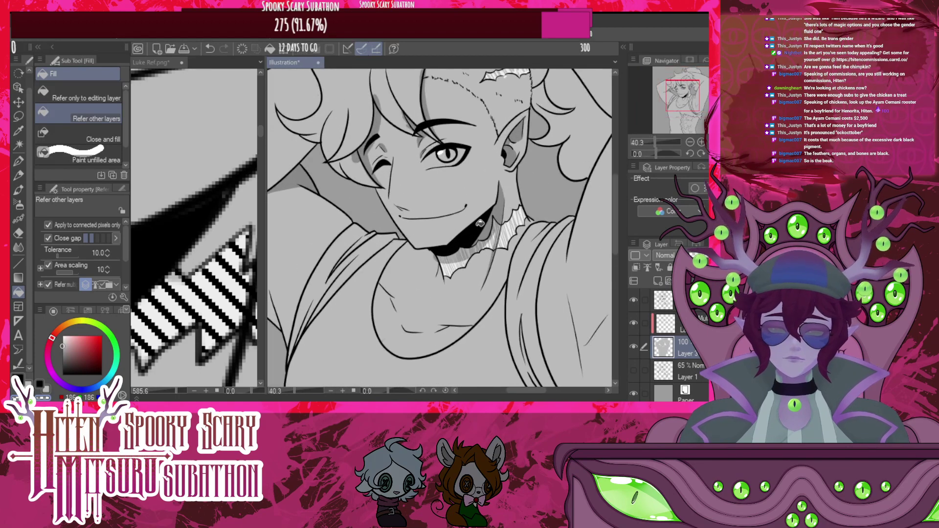
{"action": "scroll", "coordinate": [494, 209], "scroll_direction": "down", "scroll_amount": 4}
{"action": "scroll", "coordinate": [495, 209], "scroll_direction": "down", "scroll_amount": 1}
{"action": "scroll", "coordinate": [479, 221], "scroll_direction": "up", "scroll_amount": 3}
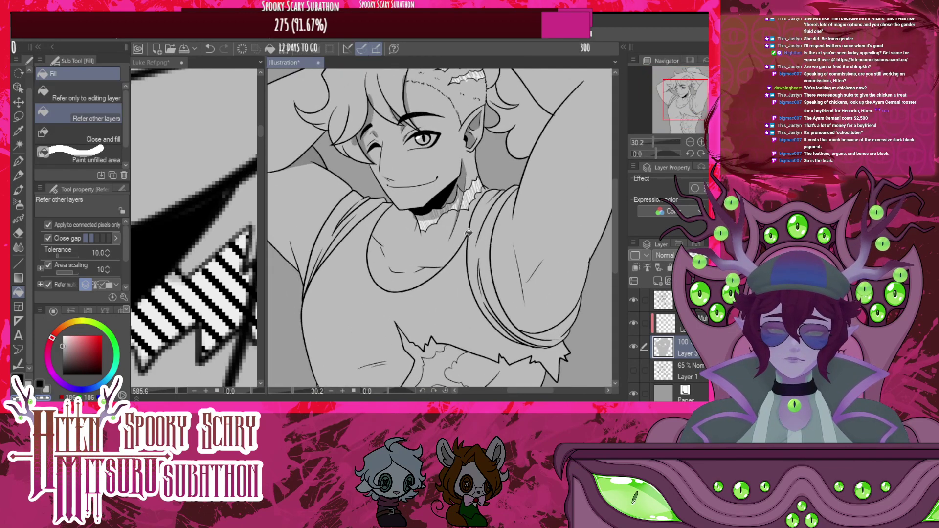
{"action": "scroll", "coordinate": [446, 232], "scroll_direction": "down", "scroll_amount": 3}
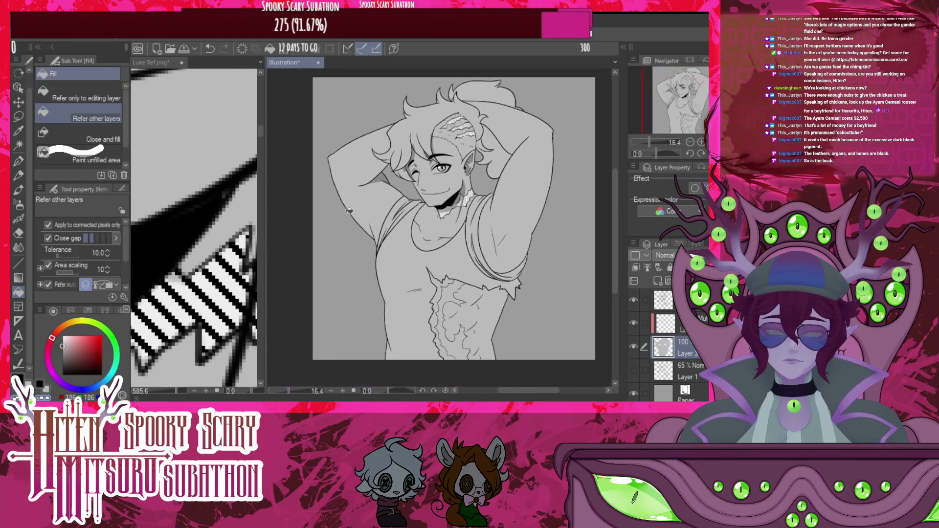
{"action": "scroll", "coordinate": [349, 210], "scroll_direction": "up", "scroll_amount": 7}
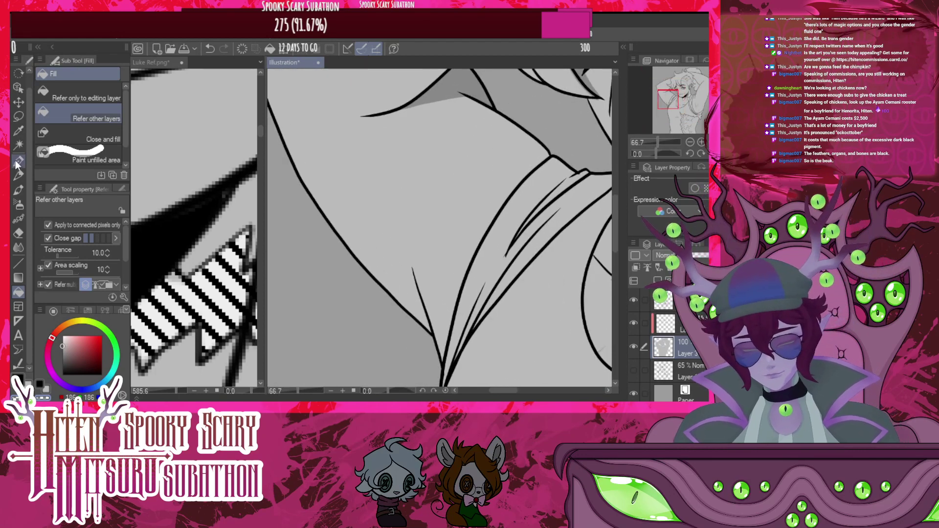
{"action": "left_click", "coordinate": [17, 161]}
{"action": "mouse_move", "coordinate": [296, 166]}
{"action": "left_mouse_down"}
{"action": "mouse_move", "coordinate": [345, 192]}
{"action": "mouse_move", "coordinate": [389, 239]}
{"action": "left_mouse_up"}
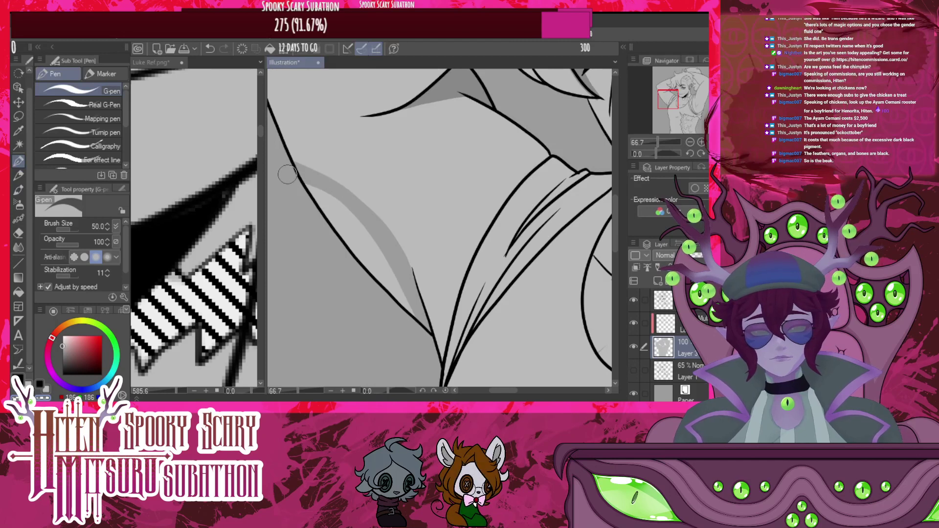
{"action": "left_click_drag", "start_coordinate": [320, 189], "coordinate": [391, 268]}
{"action": "mouse_move", "coordinate": [325, 196]}
{"action": "left_mouse_down"}
{"action": "mouse_move", "coordinate": [367, 228]}
{"action": "mouse_move", "coordinate": [388, 269]}
{"action": "left_mouse_up"}
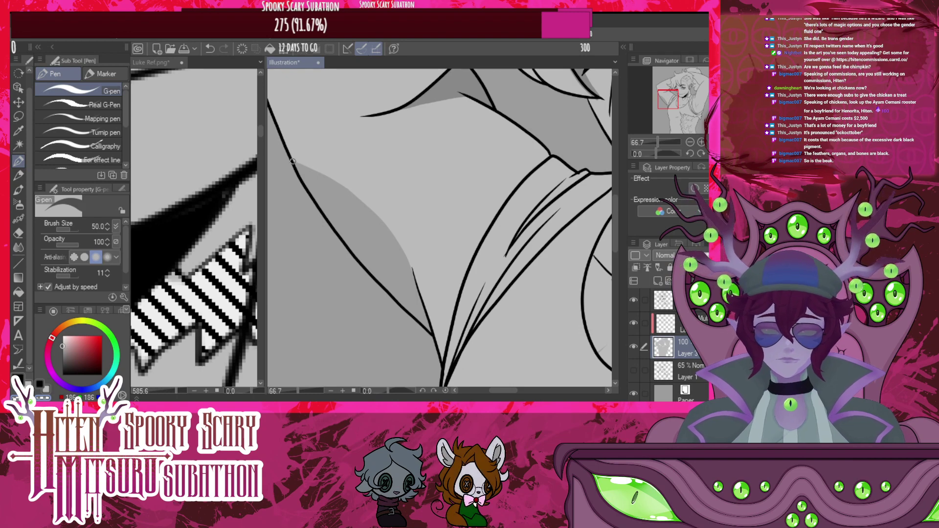
{"action": "mouse_move", "coordinate": [289, 150]}
{"action": "left_mouse_down"}
{"action": "mouse_move", "coordinate": [365, 204]}
{"action": "mouse_move", "coordinate": [426, 293]}
{"action": "left_mouse_up"}
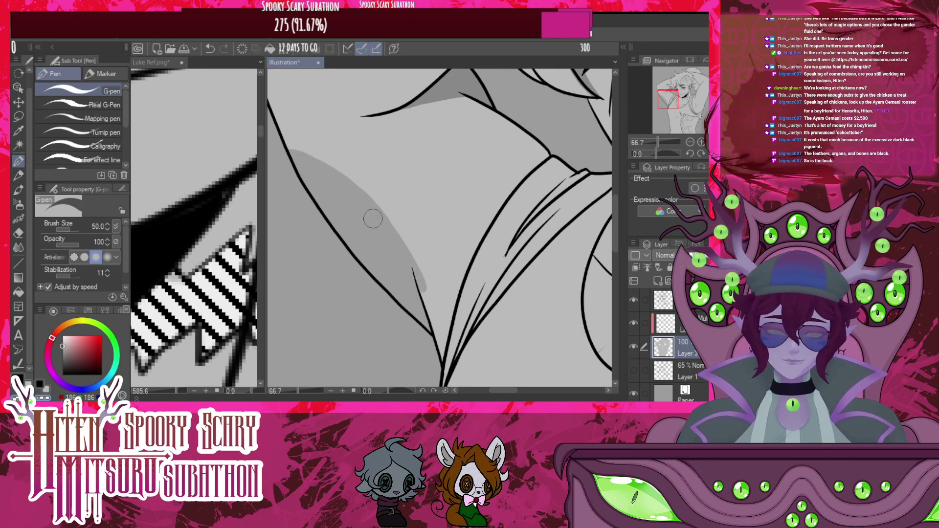
{"action": "key", "text": "bracketright"}
{"action": "key", "text": "bracketright"}
{"action": "key", "text": "bracketright"}
{"action": "key", "text": "bracketright"}
{"action": "key", "text": "bracketright"}
{"action": "key", "text": "bracketright"}
{"action": "key", "text": "bracketright"}
{"action": "mouse_move", "coordinate": [291, 146]}
{"action": "left_mouse_down"}
{"action": "mouse_move", "coordinate": [338, 172]}
{"action": "mouse_move", "coordinate": [393, 230]}
{"action": "mouse_move", "coordinate": [416, 287]}
{"action": "left_mouse_up"}
{"action": "key", "text": "bracketleft"}
{"action": "key", "text": "bracketleft"}
{"action": "key", "text": "bracketleft"}
{"action": "key", "text": "bracketleft"}
{"action": "key", "text": "bracketleft"}
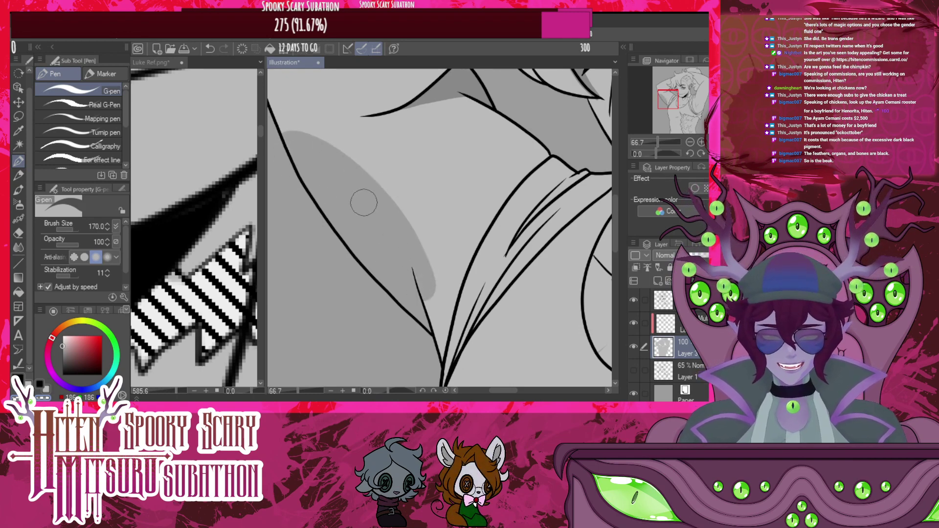
{"action": "mouse_move", "coordinate": [295, 130]}
{"action": "left_mouse_down"}
{"action": "mouse_move", "coordinate": [341, 157]}
{"action": "mouse_move", "coordinate": [397, 223]}
{"action": "mouse_move", "coordinate": [426, 277]}
{"action": "left_mouse_up"}
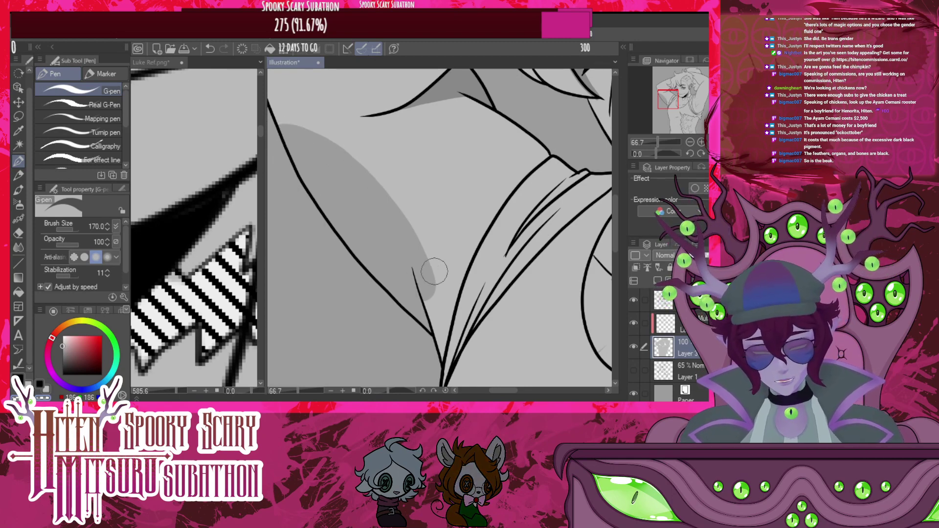
{"action": "key", "text": "ctrl+z"}
{"action": "key", "text": "ctrl+z"}
{"action": "key", "text": "ctrl+z"}
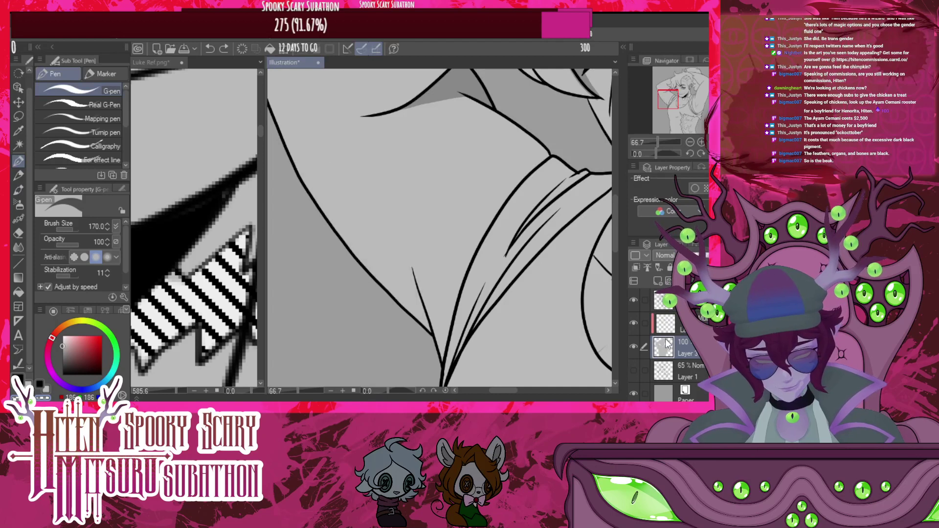
On the clipped Multiply layer, set the G-pen to size 40 and shade the raised arm beneath the hair lock beside the winking eye
{"action": "left_click", "coordinate": [666, 323]}
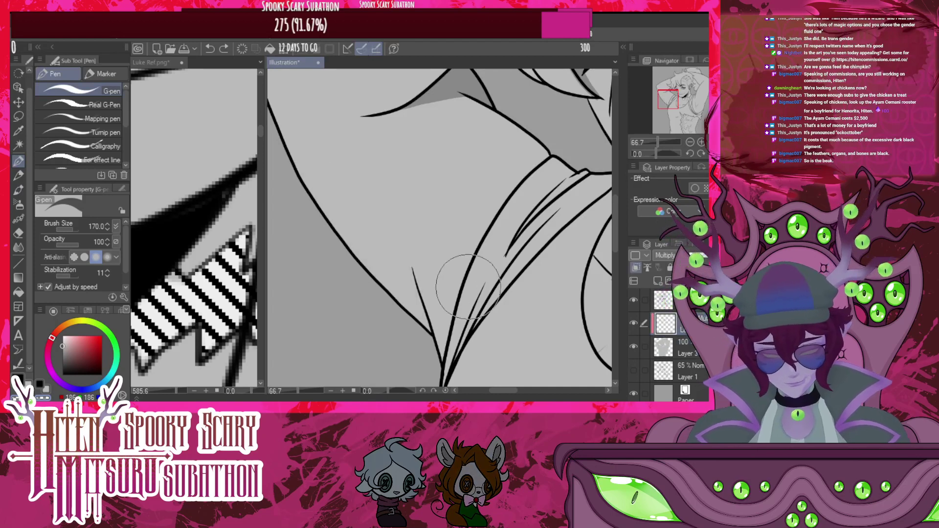
{"action": "key", "text": "bracketleft"}
{"action": "key", "text": "bracketleft"}
{"action": "key", "text": "bracketleft"}
{"action": "key", "text": "bracketleft"}
{"action": "key", "text": "bracketleft"}
{"action": "key", "text": "bracketleft"}
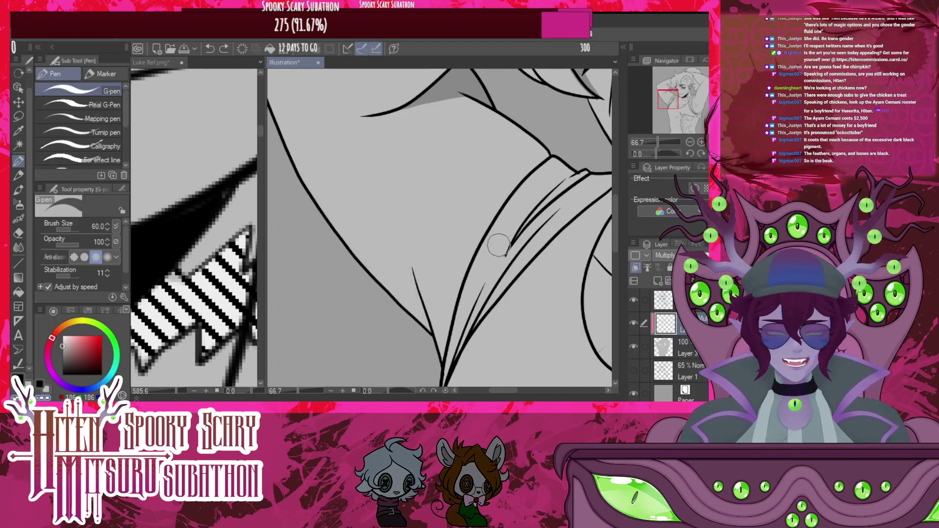
{"action": "scroll", "coordinate": [499, 244], "scroll_direction": "down", "scroll_amount": 8}
{"action": "scroll", "coordinate": [435, 218], "scroll_direction": "up", "scroll_amount": 6}
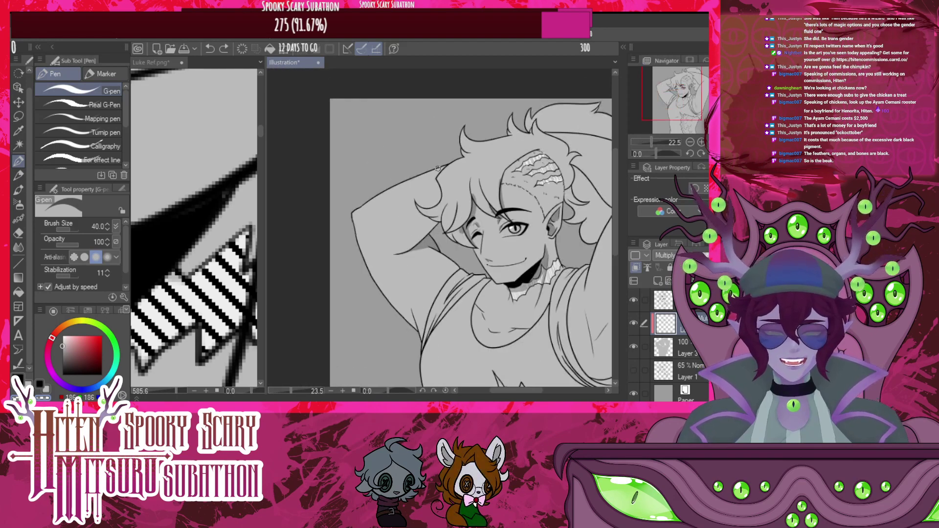
{"action": "scroll", "coordinate": [434, 218], "scroll_direction": "up", "scroll_amount": 3}
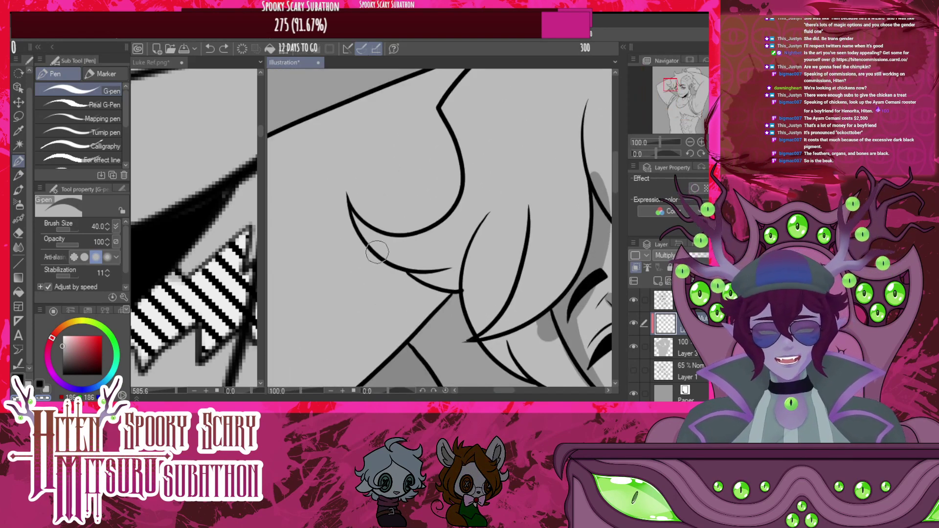
{"action": "left_click_drag", "start_coordinate": [375, 238], "coordinate": [383, 228]}
{"action": "key", "text": "ctrl+z"}
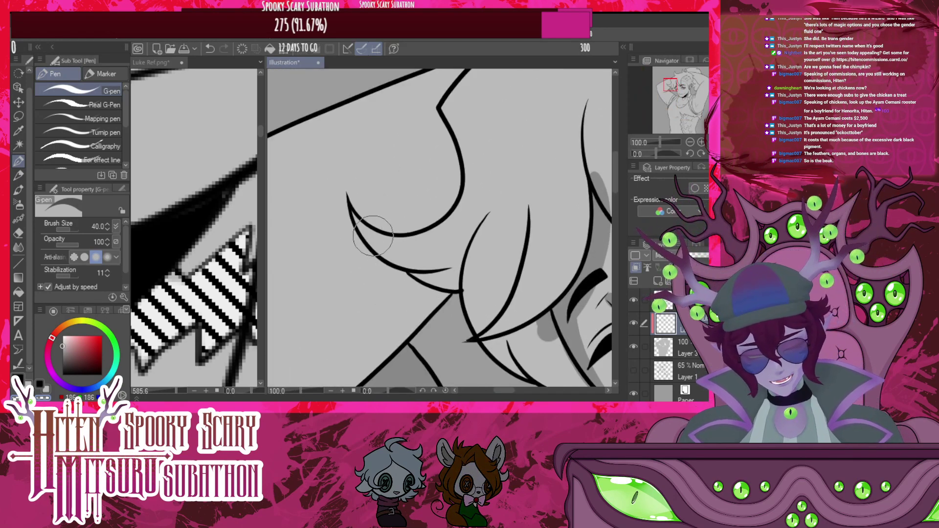
{"action": "key", "text": "ctrl+z"}
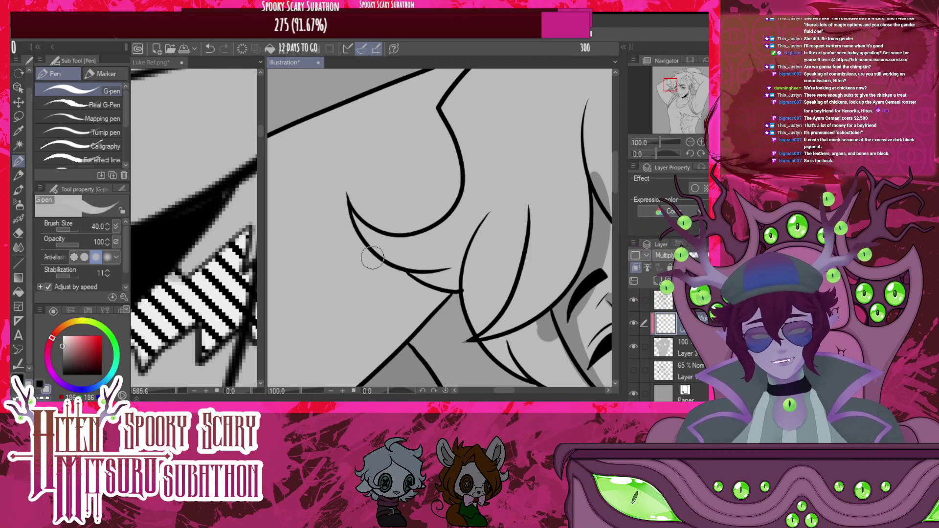
{"action": "mouse_move", "coordinate": [365, 235]}
{"action": "left_mouse_down"}
{"action": "mouse_move", "coordinate": [418, 284]}
{"action": "mouse_move", "coordinate": [455, 281]}
{"action": "mouse_move", "coordinate": [422, 281]}
{"action": "mouse_move", "coordinate": [409, 270]}
{"action": "mouse_move", "coordinate": [466, 298]}
{"action": "left_mouse_up"}
{"action": "mouse_move", "coordinate": [391, 267]}
{"action": "left_mouse_down"}
{"action": "mouse_move", "coordinate": [465, 304]}
{"action": "mouse_move", "coordinate": [415, 280]}
{"action": "mouse_move", "coordinate": [394, 353]}
{"action": "left_mouse_up"}
{"action": "mouse_move", "coordinate": [426, 285]}
{"action": "left_mouse_down"}
{"action": "mouse_move", "coordinate": [427, 311]}
{"action": "mouse_move", "coordinate": [436, 257]}
{"action": "left_mouse_up"}
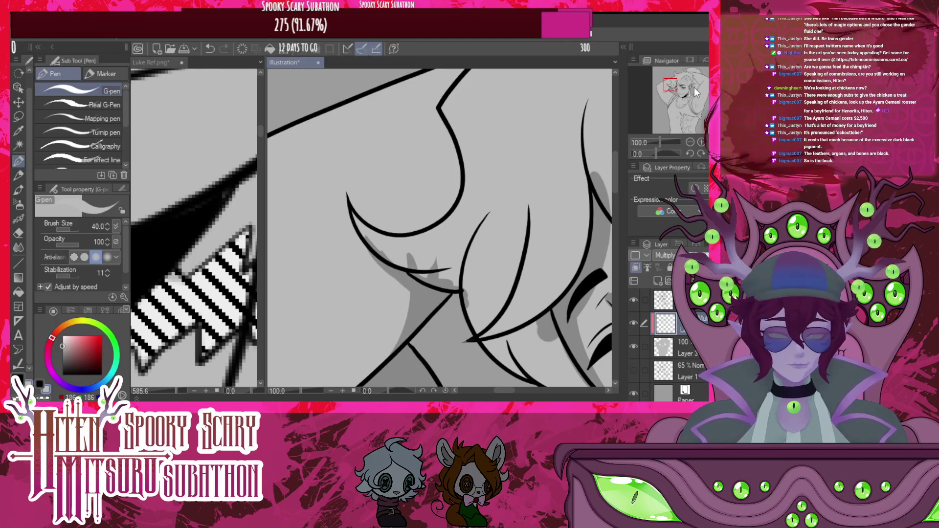
Shade the armpit on the shaved side along the tank top's armhole and in the wedge between the two crease lines
{"action": "scroll", "coordinate": [415, 203], "scroll_direction": "down", "scroll_amount": 5}
{"action": "scroll", "coordinate": [416, 203], "scroll_direction": "down", "scroll_amount": 3}
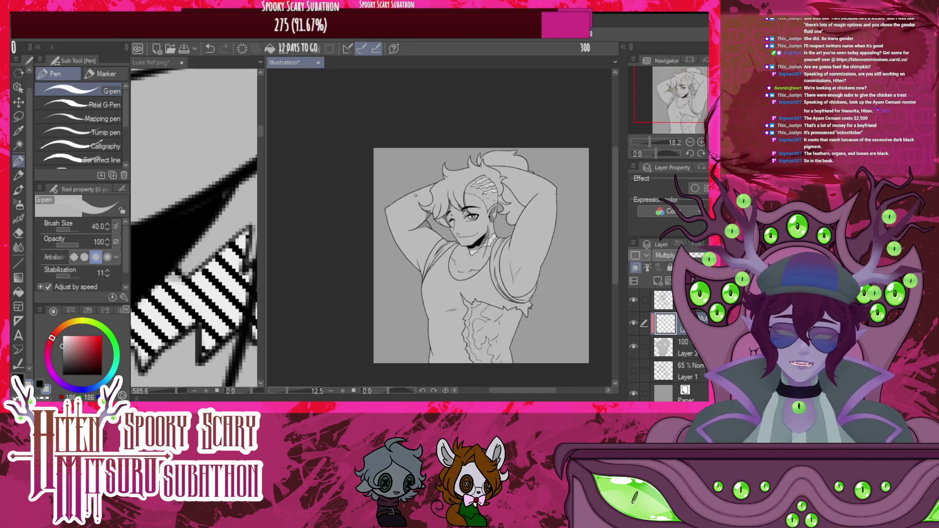
{"action": "scroll", "coordinate": [476, 264], "scroll_direction": "up", "scroll_amount": 4}
{"action": "scroll", "coordinate": [477, 265], "scroll_direction": "up", "scroll_amount": 3}
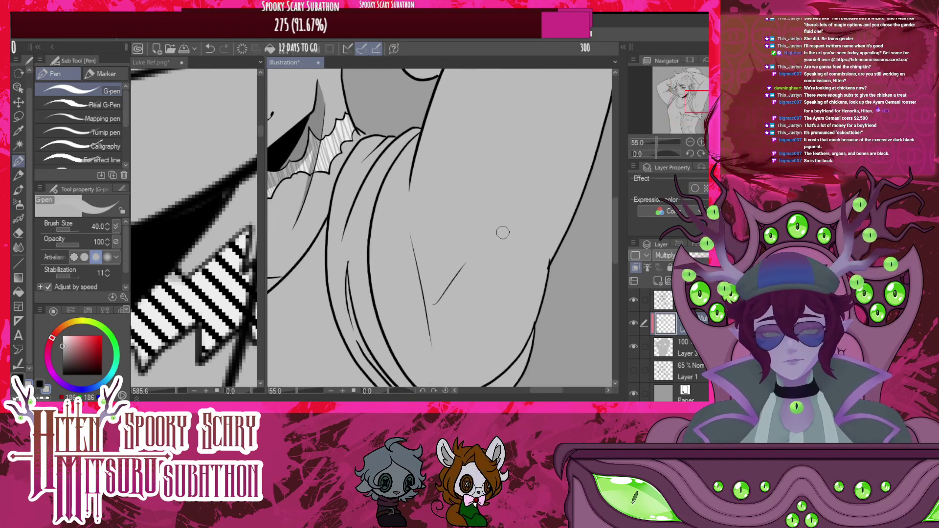
{"action": "mouse_move", "coordinate": [398, 361]}
{"action": "left_mouse_down"}
{"action": "mouse_move", "coordinate": [384, 268]}
{"action": "mouse_move", "coordinate": [394, 181]}
{"action": "mouse_move", "coordinate": [415, 131]}
{"action": "mouse_move", "coordinate": [379, 295]}
{"action": "mouse_move", "coordinate": [391, 337]}
{"action": "mouse_move", "coordinate": [372, 259]}
{"action": "left_mouse_up"}
{"action": "mouse_move", "coordinate": [389, 172]}
{"action": "left_mouse_down"}
{"action": "mouse_move", "coordinate": [369, 270]}
{"action": "mouse_move", "coordinate": [404, 157]}
{"action": "mouse_move", "coordinate": [379, 251]}
{"action": "mouse_move", "coordinate": [403, 171]}
{"action": "mouse_move", "coordinate": [383, 284]}
{"action": "left_mouse_up"}
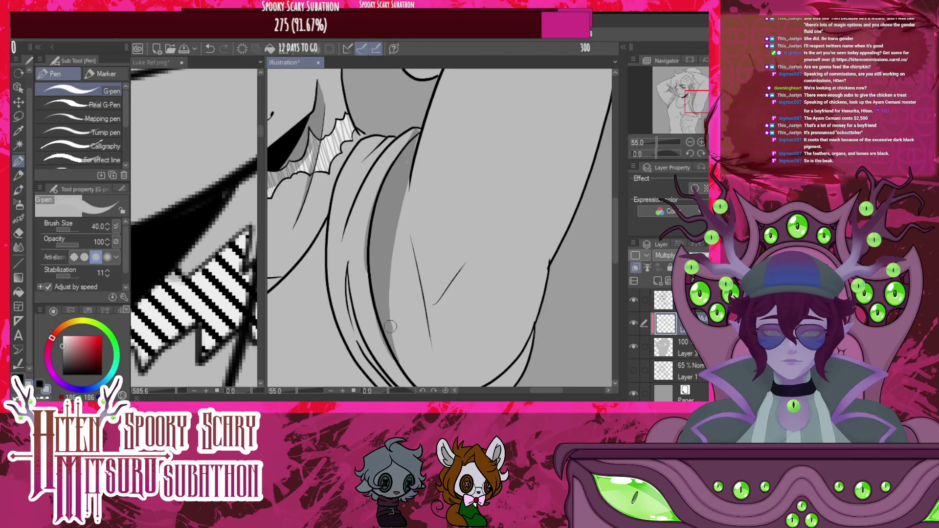
{"action": "mouse_move", "coordinate": [420, 134]}
{"action": "left_mouse_down"}
{"action": "mouse_move", "coordinate": [394, 313]}
{"action": "mouse_move", "coordinate": [421, 378]}
{"action": "left_mouse_up"}
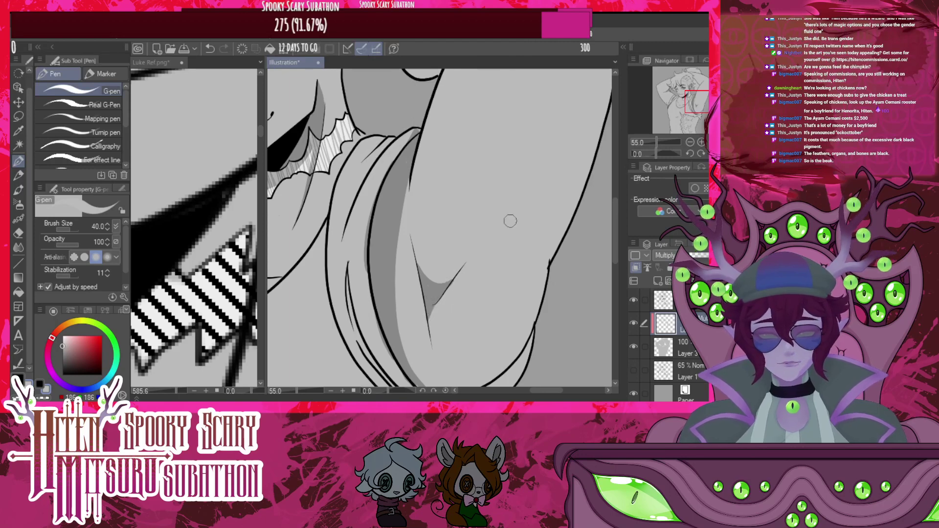
Shade the wedge inside the elbow bend of the raised arm on the shaved side, up to the tip of its crease line
{"action": "scroll", "coordinate": [509, 218], "scroll_direction": "down", "scroll_amount": 5}
{"action": "scroll", "coordinate": [551, 221], "scroll_direction": "up", "scroll_amount": 1}
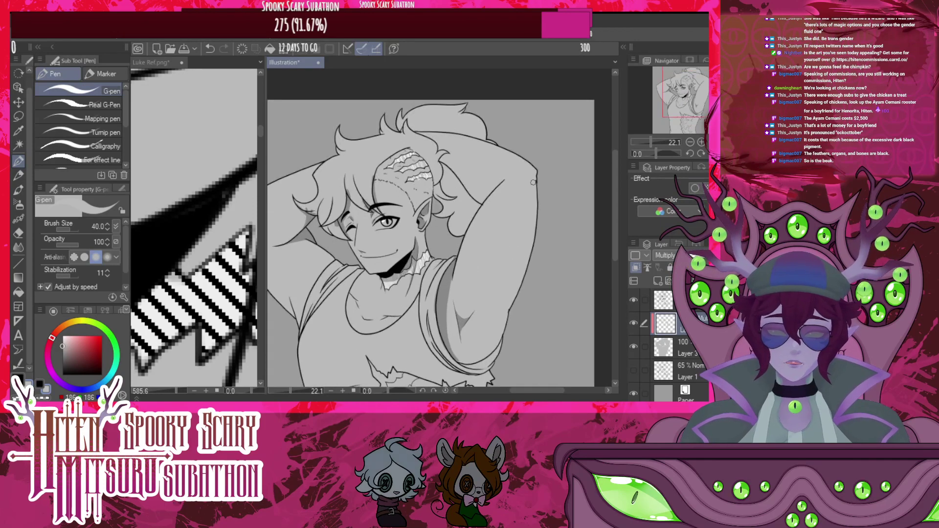
{"action": "scroll", "coordinate": [538, 240], "scroll_direction": "down", "scroll_amount": 2}
{"action": "scroll", "coordinate": [490, 293], "scroll_direction": "up", "scroll_amount": 2}
{"action": "scroll", "coordinate": [444, 298], "scroll_direction": "down", "scroll_amount": 2}
{"action": "scroll", "coordinate": [444, 298], "scroll_direction": "up", "scroll_amount": 4}
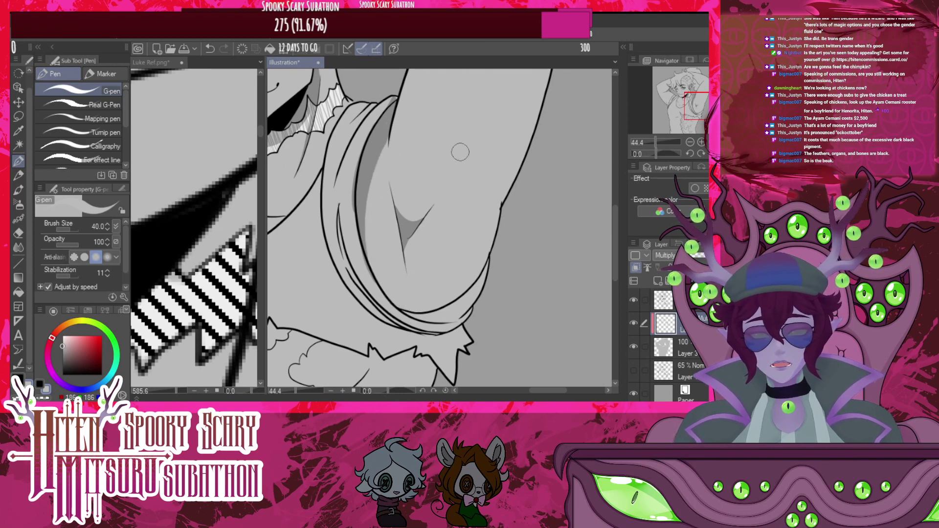
{"action": "scroll", "coordinate": [538, 195], "scroll_direction": "down", "scroll_amount": 5}
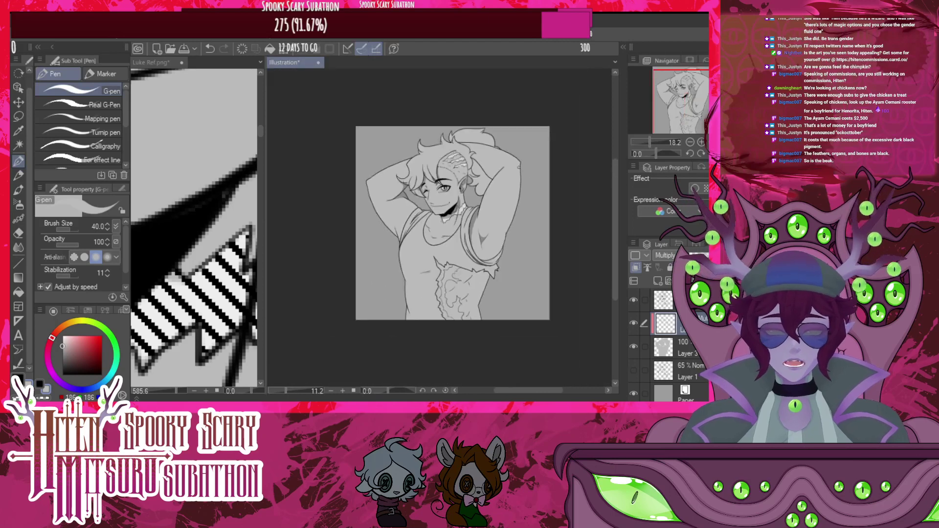
{"action": "scroll", "coordinate": [518, 166], "scroll_direction": "up", "scroll_amount": 6}
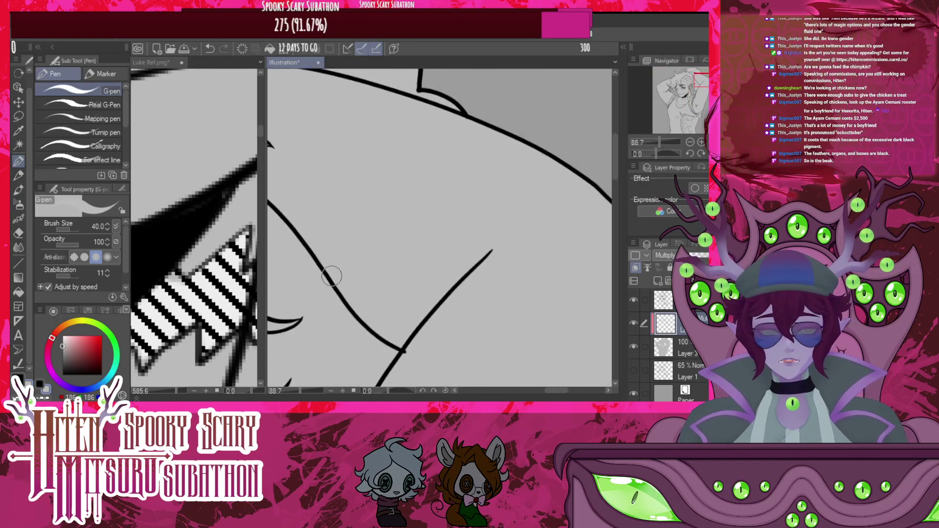
{"action": "mouse_move", "coordinate": [325, 278]}
{"action": "left_mouse_down"}
{"action": "mouse_move", "coordinate": [345, 295]}
{"action": "mouse_move", "coordinate": [388, 302]}
{"action": "mouse_move", "coordinate": [490, 249]}
{"action": "mouse_move", "coordinate": [394, 350]}
{"action": "mouse_move", "coordinate": [407, 331]}
{"action": "mouse_move", "coordinate": [392, 341]}
{"action": "mouse_move", "coordinate": [340, 300]}
{"action": "mouse_move", "coordinate": [388, 307]}
{"action": "mouse_move", "coordinate": [467, 272]}
{"action": "mouse_move", "coordinate": [417, 323]}
{"action": "mouse_move", "coordinate": [399, 325]}
{"action": "mouse_move", "coordinate": [420, 308]}
{"action": "mouse_move", "coordinate": [361, 317]}
{"action": "mouse_move", "coordinate": [347, 300]}
{"action": "left_mouse_up"}
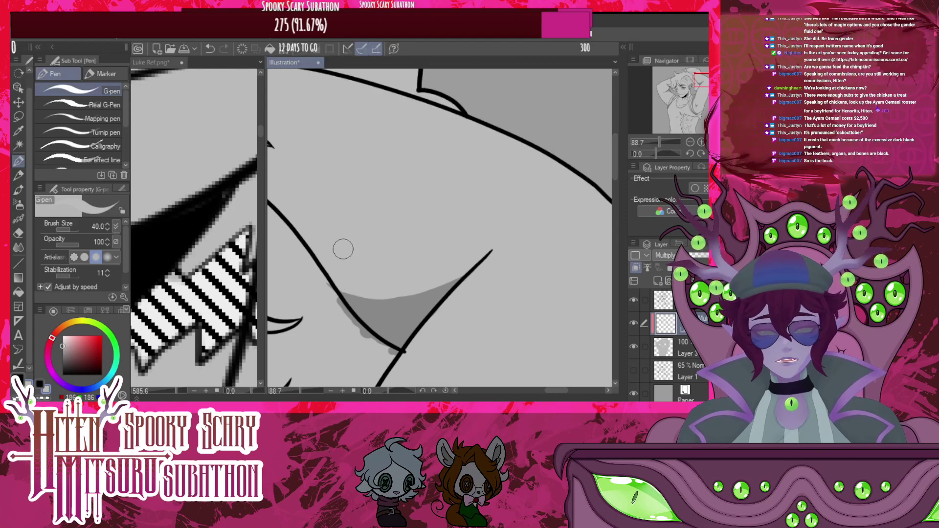
{"action": "mouse_move", "coordinate": [315, 262]}
{"action": "left_mouse_down"}
{"action": "mouse_move", "coordinate": [367, 298]}
{"action": "mouse_move", "coordinate": [412, 296]}
{"action": "mouse_move", "coordinate": [493, 250]}
{"action": "left_mouse_up"}
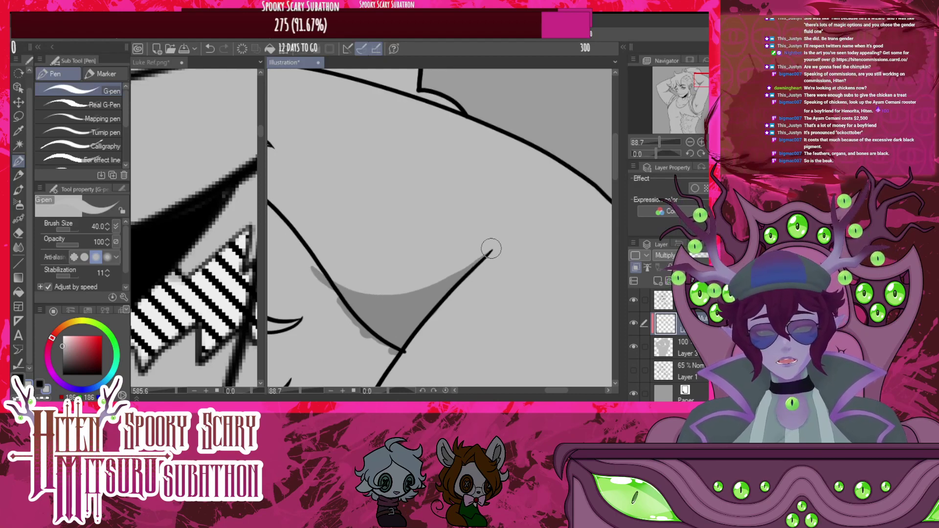
Shade the forearm behind the head along the hair edge above the shaved side, from the tied hair down to the small curl
{"action": "scroll", "coordinate": [468, 205], "scroll_direction": "down", "scroll_amount": 4}
{"action": "scroll", "coordinate": [399, 217], "scroll_direction": "up", "scroll_amount": 3}
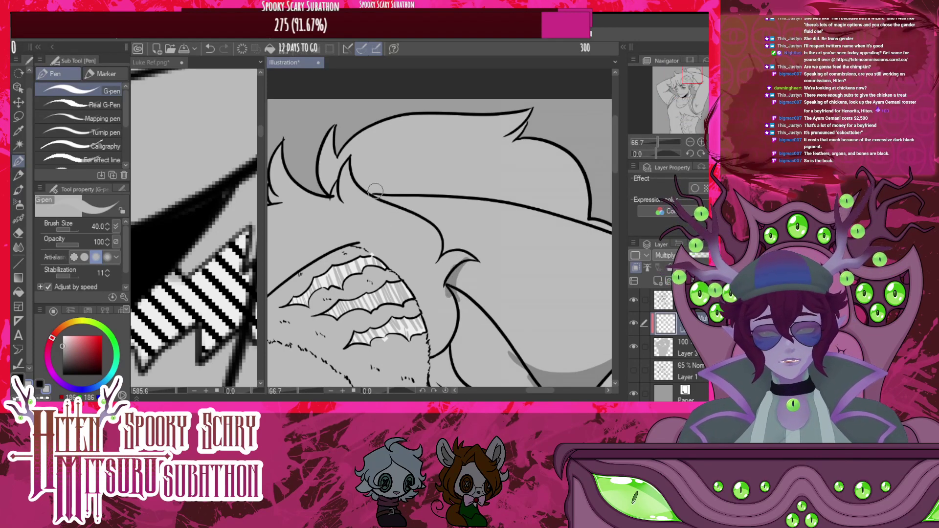
{"action": "mouse_move", "coordinate": [370, 185]}
{"action": "left_mouse_down"}
{"action": "mouse_move", "coordinate": [437, 224]}
{"action": "mouse_move", "coordinate": [446, 264]}
{"action": "left_mouse_up"}
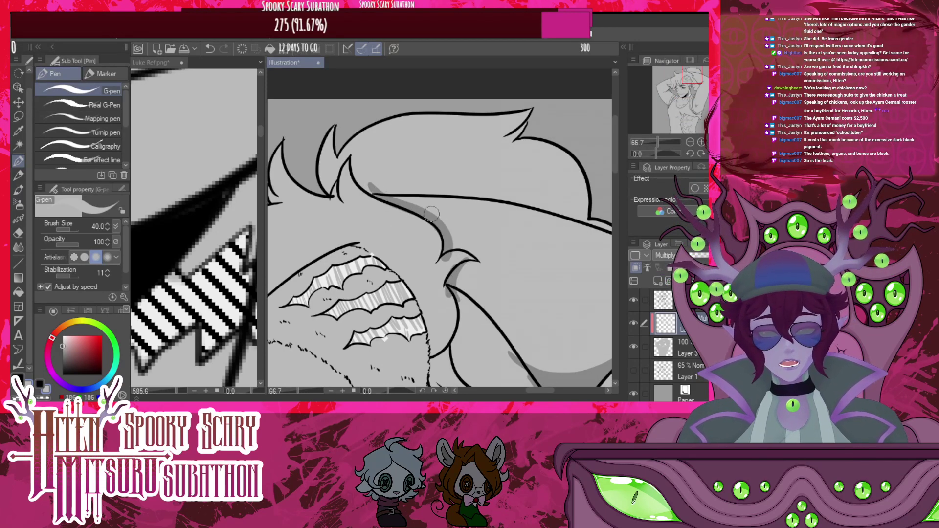
{"action": "mouse_move", "coordinate": [389, 201]}
{"action": "left_mouse_down"}
{"action": "mouse_move", "coordinate": [426, 192]}
{"action": "mouse_move", "coordinate": [393, 195]}
{"action": "mouse_move", "coordinate": [439, 193]}
{"action": "mouse_move", "coordinate": [400, 205]}
{"action": "mouse_move", "coordinate": [473, 195]}
{"action": "left_mouse_up"}
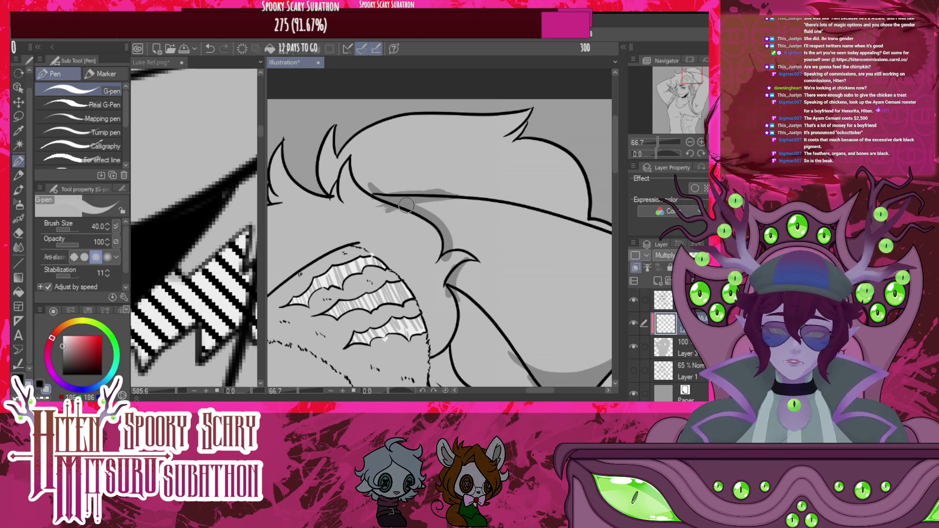
{"action": "left_click_drag", "start_coordinate": [392, 209], "coordinate": [503, 201]}
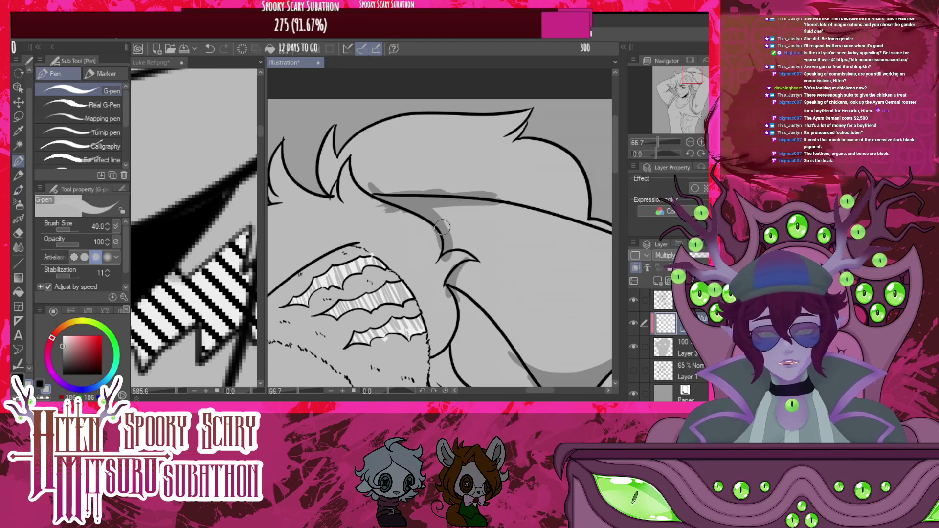
Shade the neck beneath the chin beside the hatched patch, plus the collarbone creases inside the tank top's neckline
{"action": "scroll", "coordinate": [532, 228], "scroll_direction": "down", "scroll_amount": 6}
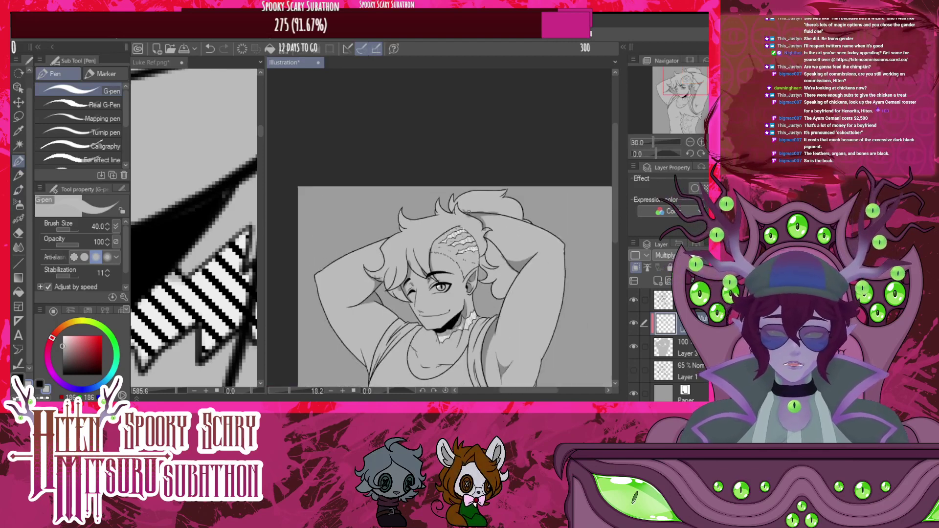
{"action": "scroll", "coordinate": [509, 266], "scroll_direction": "down", "scroll_amount": 2}
{"action": "scroll", "coordinate": [419, 308], "scroll_direction": "up", "scroll_amount": 4}
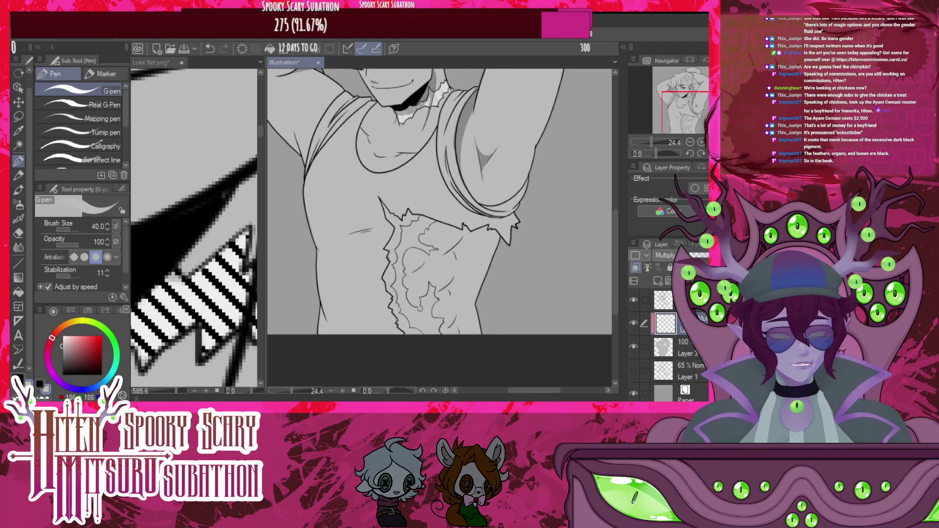
{"action": "scroll", "coordinate": [420, 309], "scroll_direction": "down", "scroll_amount": 3}
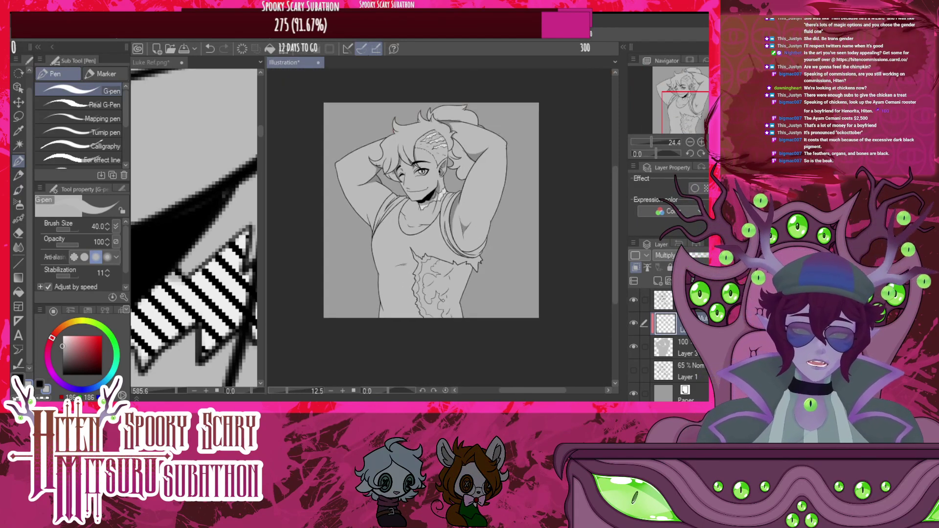
{"action": "scroll", "coordinate": [386, 180], "scroll_direction": "up", "scroll_amount": 3}
{"action": "scroll", "coordinate": [387, 181], "scroll_direction": "up", "scroll_amount": 4}
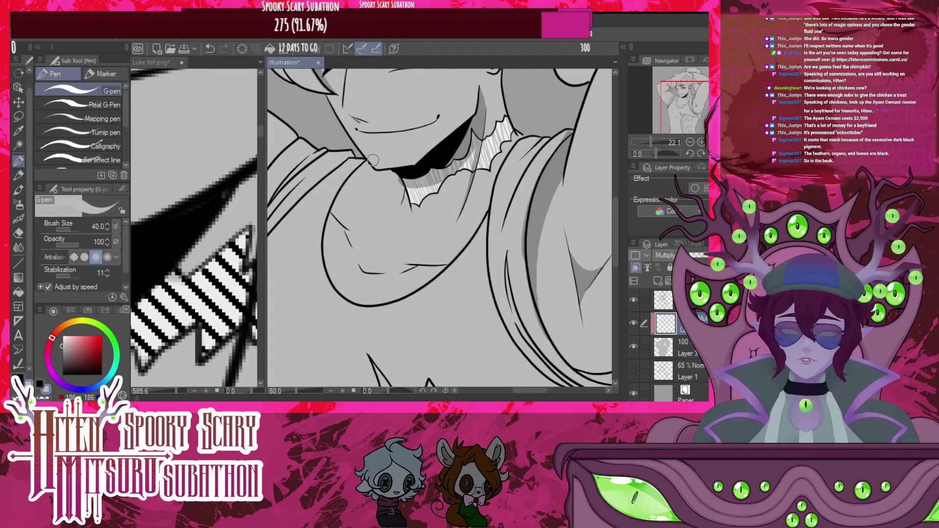
{"action": "mouse_move", "coordinate": [357, 158]}
{"action": "left_mouse_down"}
{"action": "mouse_move", "coordinate": [370, 189]}
{"action": "mouse_move", "coordinate": [397, 212]}
{"action": "mouse_move", "coordinate": [421, 216]}
{"action": "mouse_move", "coordinate": [408, 178]}
{"action": "mouse_move", "coordinate": [382, 178]}
{"action": "mouse_move", "coordinate": [362, 162]}
{"action": "mouse_move", "coordinate": [378, 177]}
{"action": "mouse_move", "coordinate": [399, 175]}
{"action": "mouse_move", "coordinate": [372, 177]}
{"action": "mouse_move", "coordinate": [416, 210]}
{"action": "mouse_move", "coordinate": [378, 176]}
{"action": "mouse_move", "coordinate": [402, 190]}
{"action": "left_mouse_up"}
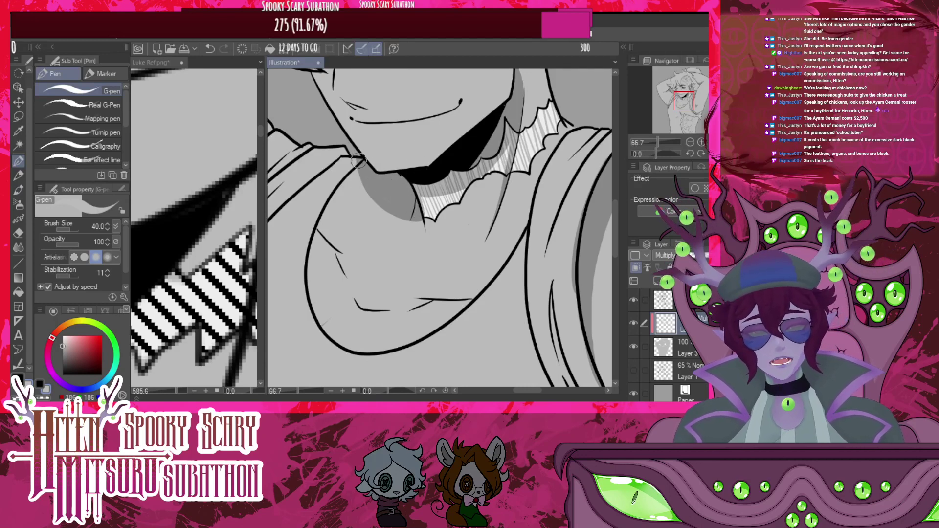
{"action": "mouse_move", "coordinate": [357, 161]}
{"action": "left_mouse_down"}
{"action": "mouse_move", "coordinate": [364, 193]}
{"action": "mouse_move", "coordinate": [388, 215]}
{"action": "mouse_move", "coordinate": [423, 221]}
{"action": "left_mouse_up"}
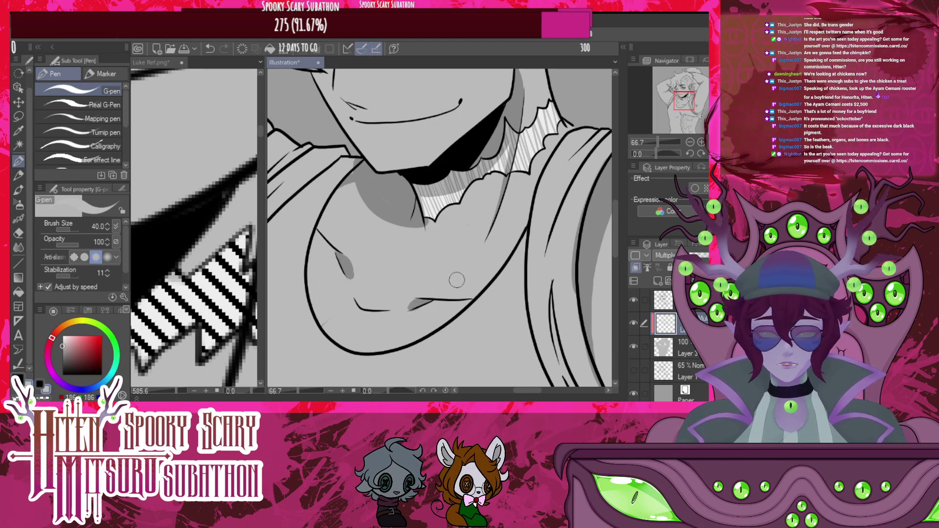
Set the brush size to 50 and shade beneath the tank top's upper torn edge, from the pointed tear across to the ragged tip
{"action": "scroll", "coordinate": [457, 280], "scroll_direction": "down", "scroll_amount": 6}
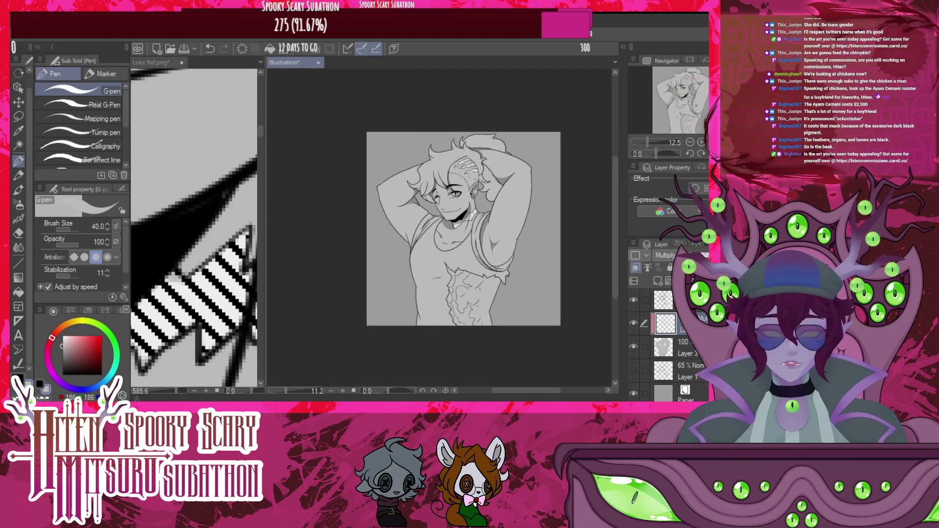
{"action": "scroll", "coordinate": [495, 309], "scroll_direction": "up", "scroll_amount": 4}
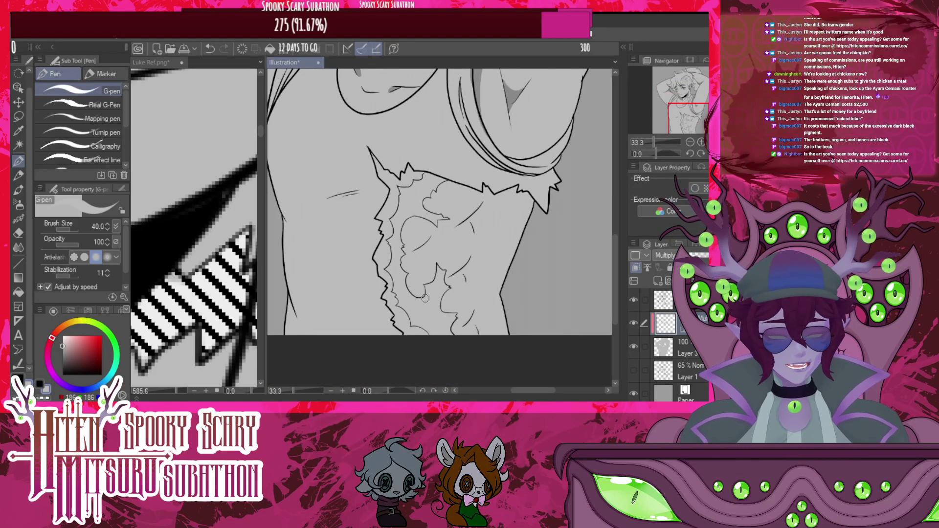
{"action": "scroll", "coordinate": [425, 299], "scroll_direction": "down", "scroll_amount": 2}
{"action": "scroll", "coordinate": [441, 232], "scroll_direction": "up", "scroll_amount": 3}
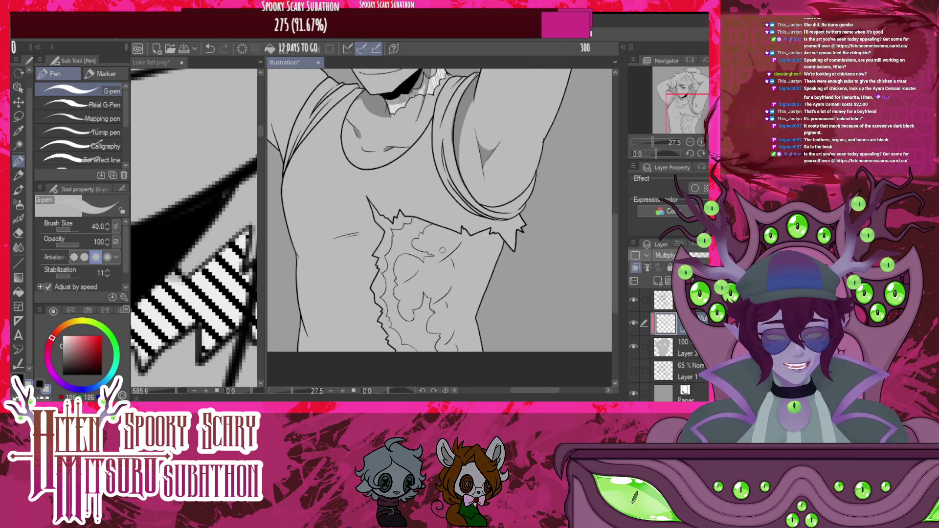
{"action": "key", "text": "]"}
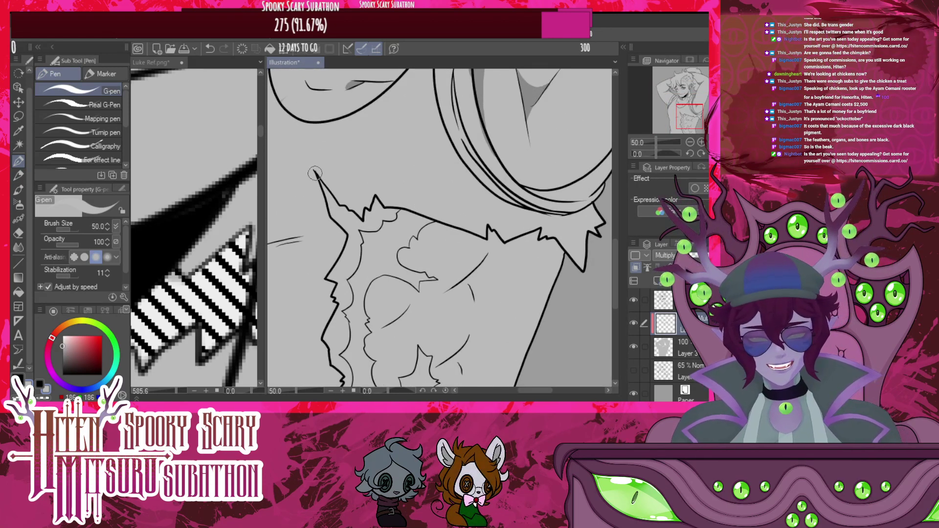
{"action": "left_click_drag", "start_coordinate": [317, 174], "coordinate": [347, 208]}
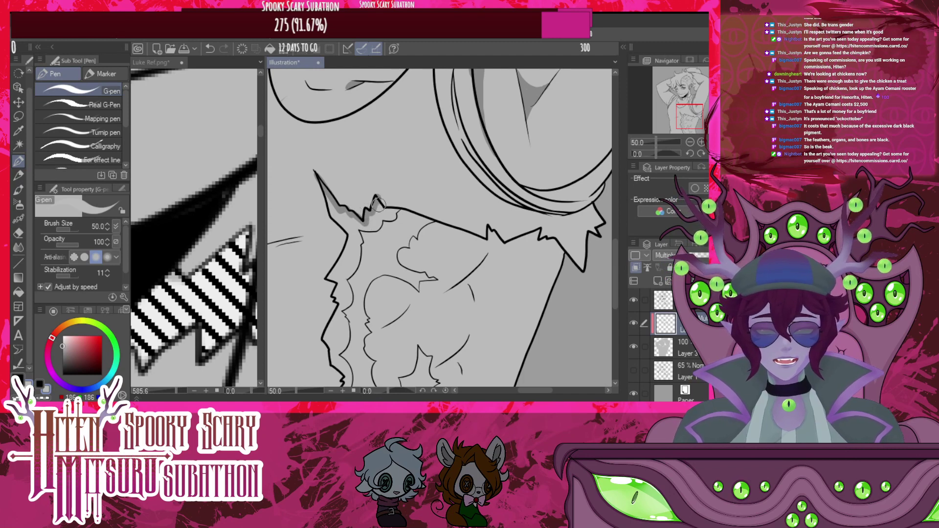
{"action": "mouse_move", "coordinate": [378, 204]}
{"action": "left_mouse_down"}
{"action": "mouse_move", "coordinate": [485, 243]}
{"action": "mouse_move", "coordinate": [489, 233]}
{"action": "mouse_move", "coordinate": [504, 245]}
{"action": "mouse_move", "coordinate": [537, 238]}
{"action": "left_mouse_up"}
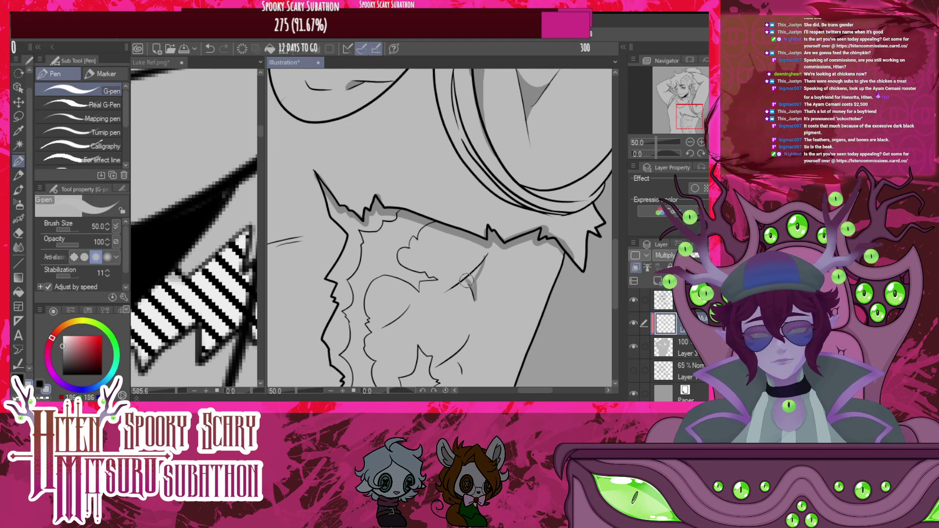
Shade the wedges between the three pairs of muscle crease lines down the exposed side of the torso
{"action": "left_click_drag", "start_coordinate": [466, 280], "coordinate": [483, 264]}
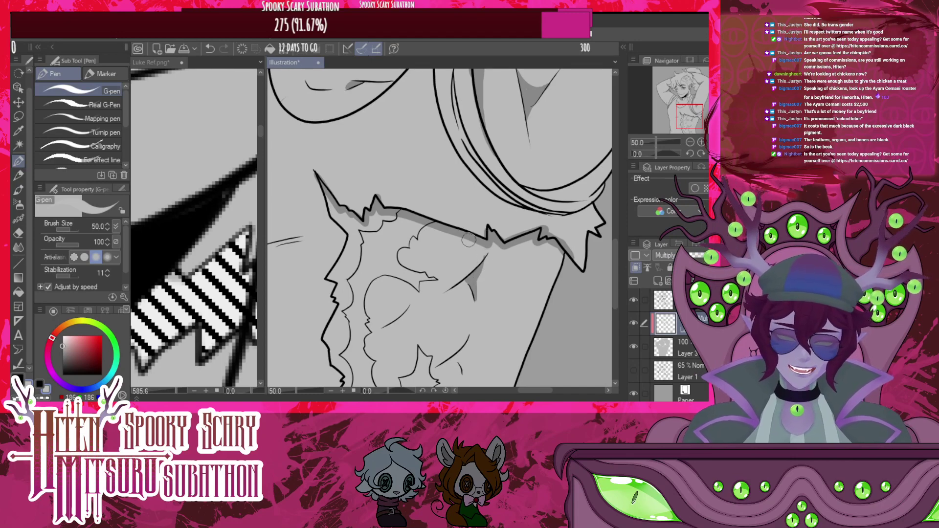
{"action": "scroll", "coordinate": [482, 278], "scroll_direction": "down", "scroll_amount": 5}
{"action": "scroll", "coordinate": [493, 310], "scroll_direction": "up", "scroll_amount": 9}
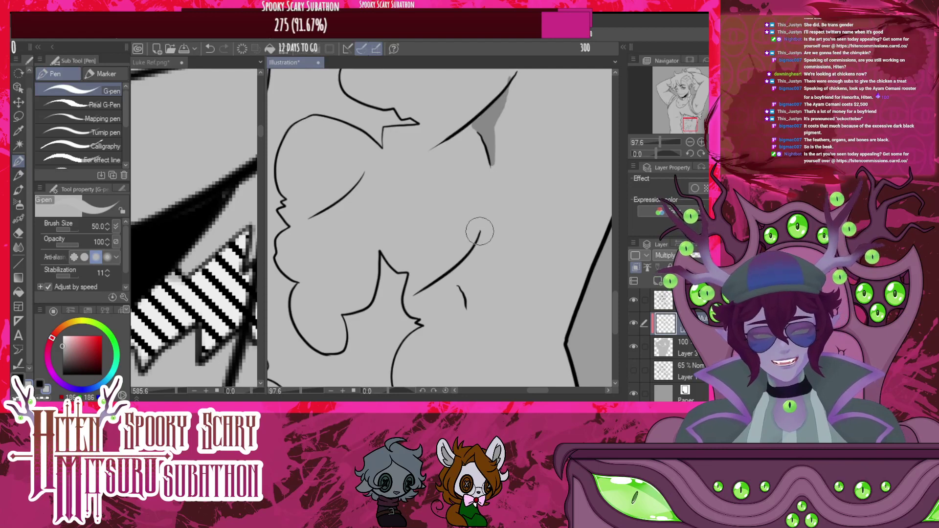
{"action": "mouse_move", "coordinate": [478, 226]}
{"action": "left_mouse_down"}
{"action": "mouse_move", "coordinate": [466, 310]}
{"action": "mouse_move", "coordinate": [446, 281]}
{"action": "left_mouse_up"}
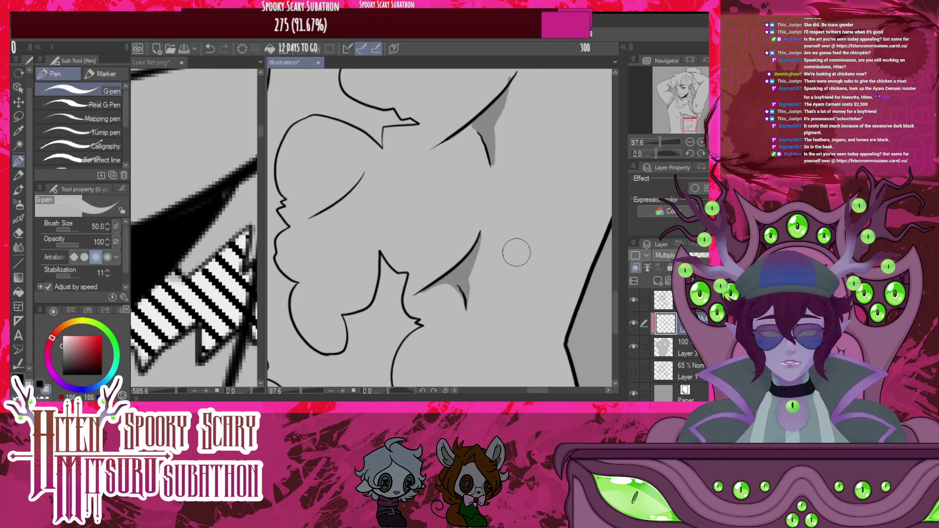
{"action": "scroll", "coordinate": [499, 235], "scroll_direction": "down", "scroll_amount": 4}
{"action": "scroll", "coordinate": [499, 243], "scroll_direction": "up", "scroll_amount": 3}
{"action": "scroll", "coordinate": [489, 299], "scroll_direction": "up", "scroll_amount": 5}
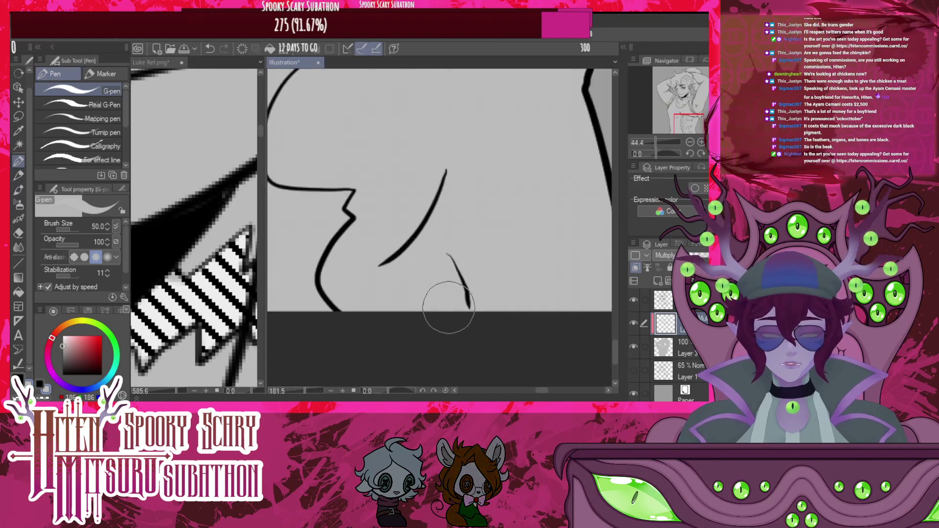
{"action": "mouse_move", "coordinate": [420, 241]}
{"action": "left_mouse_down"}
{"action": "mouse_move", "coordinate": [456, 256]}
{"action": "mouse_move", "coordinate": [466, 282]}
{"action": "mouse_move", "coordinate": [438, 204]}
{"action": "mouse_move", "coordinate": [419, 242]}
{"action": "mouse_move", "coordinate": [439, 245]}
{"action": "mouse_move", "coordinate": [464, 270]}
{"action": "mouse_move", "coordinate": [437, 223]}
{"action": "left_mouse_up"}
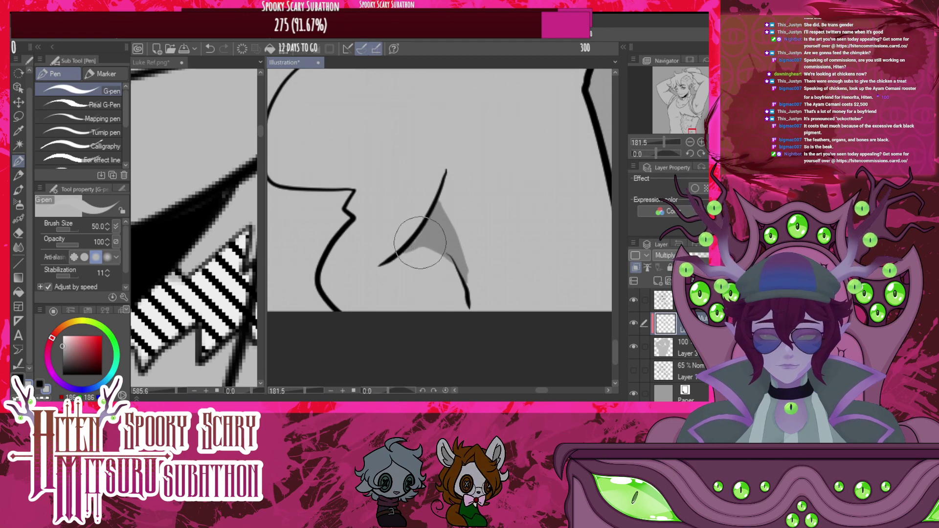
{"action": "scroll", "coordinate": [470, 274], "scroll_direction": "down", "scroll_amount": 6}
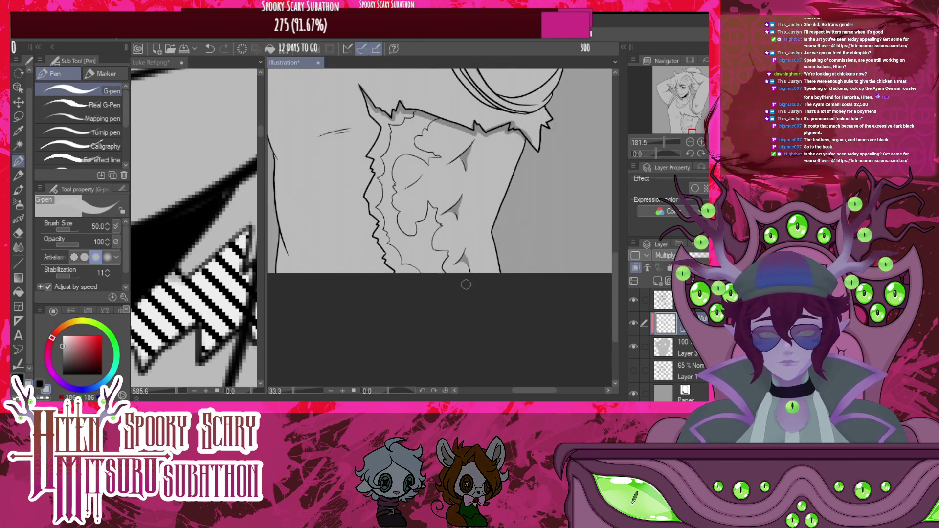
Shade the skin along the tank top's vertical torn edge, from the tear's corner down to the canvas's lower border
{"action": "scroll", "coordinate": [431, 218], "scroll_direction": "up", "scroll_amount": 3}
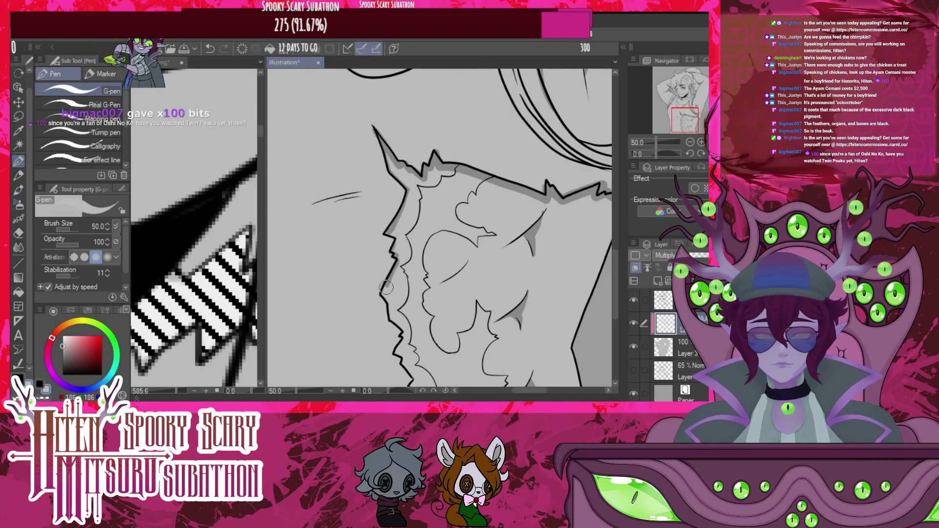
{"action": "scroll", "coordinate": [434, 220], "scroll_direction": "down", "scroll_amount": 4}
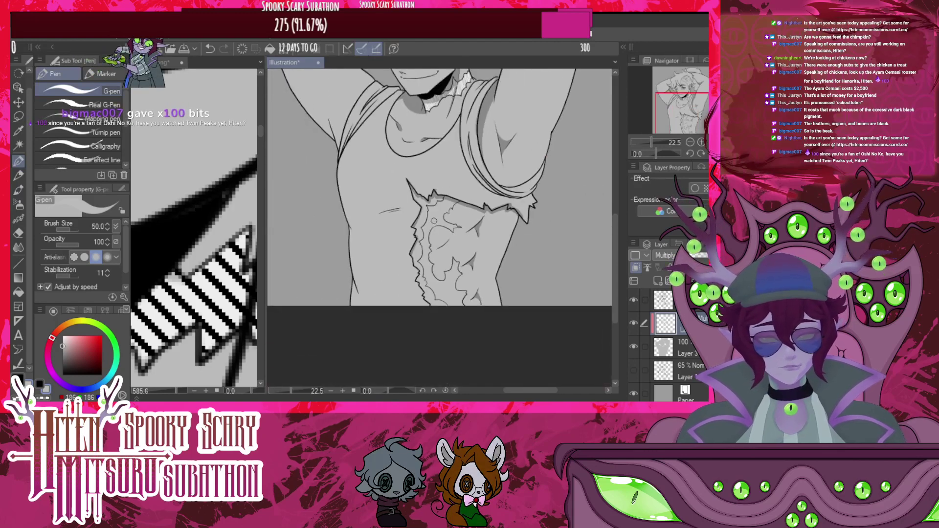
{"action": "scroll", "coordinate": [433, 235], "scroll_direction": "down", "scroll_amount": 4}
{"action": "scroll", "coordinate": [432, 249], "scroll_direction": "up", "scroll_amount": 4}
{"action": "scroll", "coordinate": [432, 278], "scroll_direction": "up", "scroll_amount": 4}
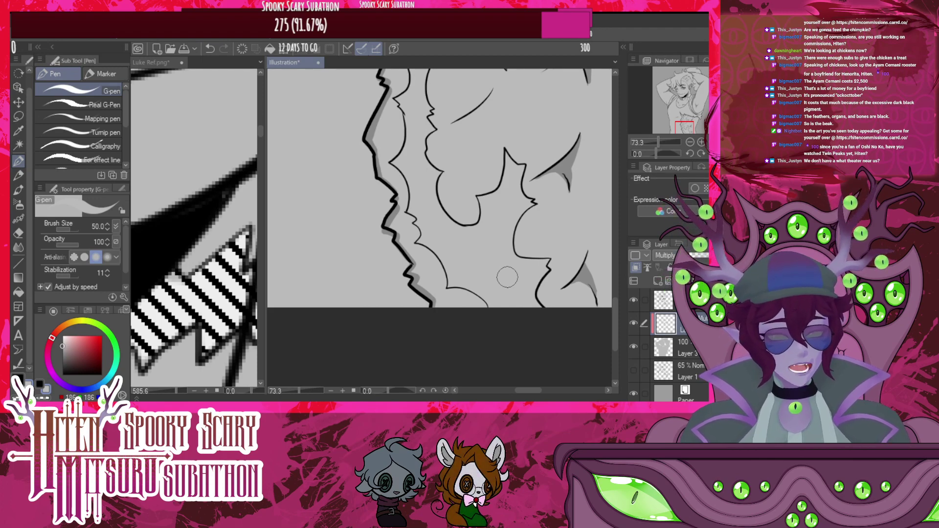
Shade the underside of the curved crease line inside the scalloped patch on the exposed abdomen
{"action": "scroll", "coordinate": [507, 277], "scroll_direction": "down", "scroll_amount": 5}
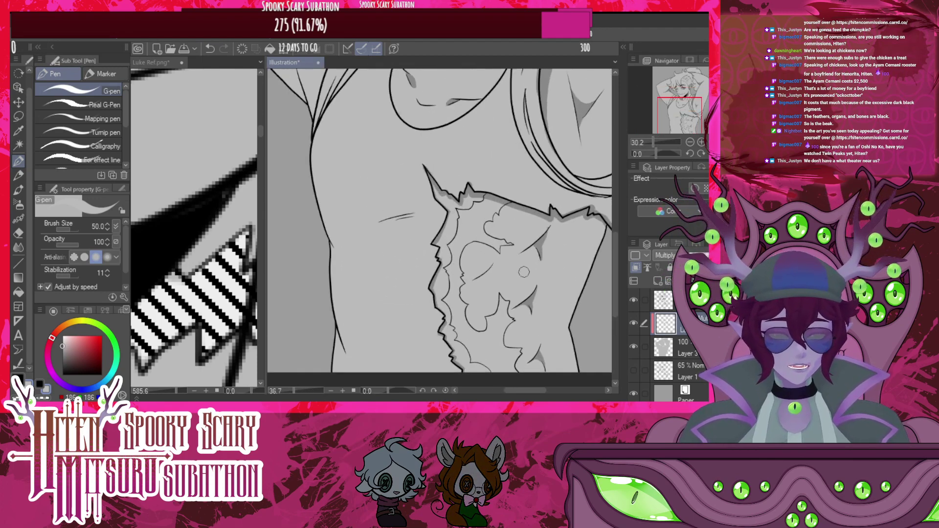
{"action": "scroll", "coordinate": [524, 272], "scroll_direction": "up", "scroll_amount": 5}
{"action": "mouse_move", "coordinate": [475, 258]}
{"action": "left_mouse_down"}
{"action": "mouse_move", "coordinate": [420, 263]}
{"action": "mouse_move", "coordinate": [389, 291]}
{"action": "mouse_move", "coordinate": [430, 266]}
{"action": "mouse_move", "coordinate": [471, 220]}
{"action": "mouse_move", "coordinate": [422, 270]}
{"action": "mouse_move", "coordinate": [389, 283]}
{"action": "mouse_move", "coordinate": [429, 285]}
{"action": "mouse_move", "coordinate": [469, 224]}
{"action": "left_mouse_up"}
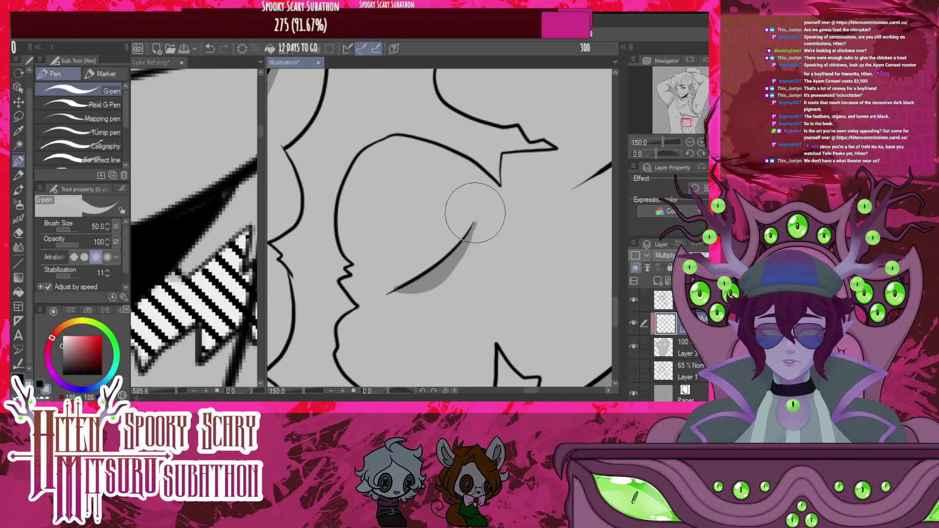
{"action": "scroll", "coordinate": [525, 248], "scroll_direction": "down", "scroll_amount": 10}
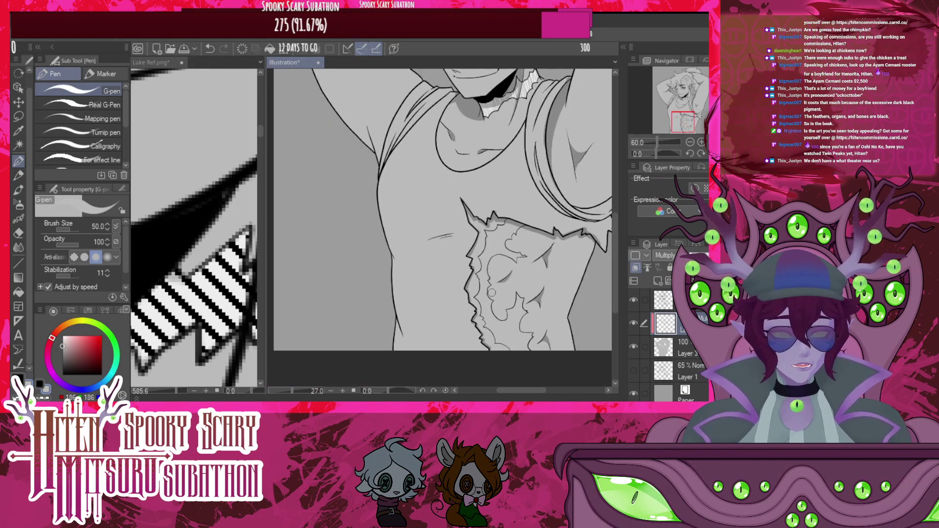
Merge the Multiply shading layer down into the base colour layer beneath it
{"action": "scroll", "coordinate": [465, 210], "scroll_direction": "up", "scroll_amount": 3}
{"action": "scroll", "coordinate": [475, 255], "scroll_direction": "down", "scroll_amount": 1}
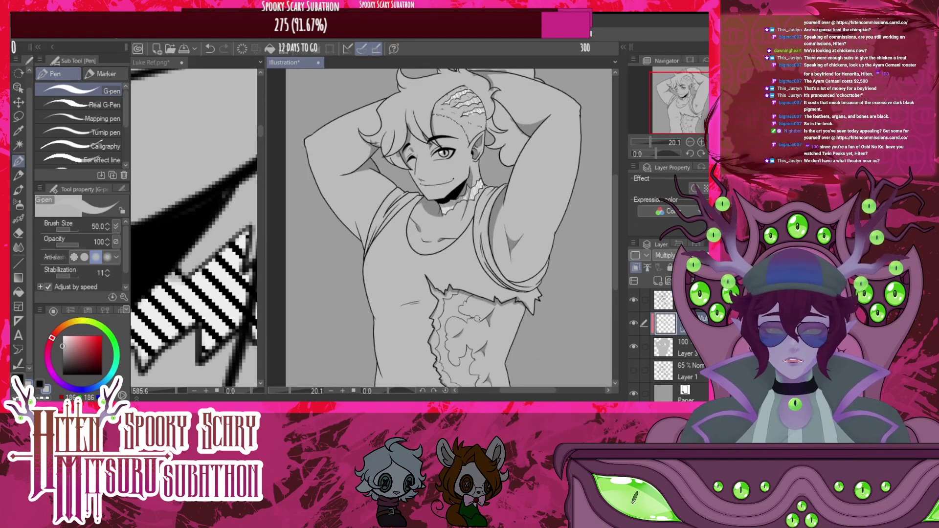
{"action": "scroll", "coordinate": [477, 318], "scroll_direction": "down", "scroll_amount": 1}
{"action": "scroll", "coordinate": [477, 318], "scroll_direction": "up", "scroll_amount": 2}
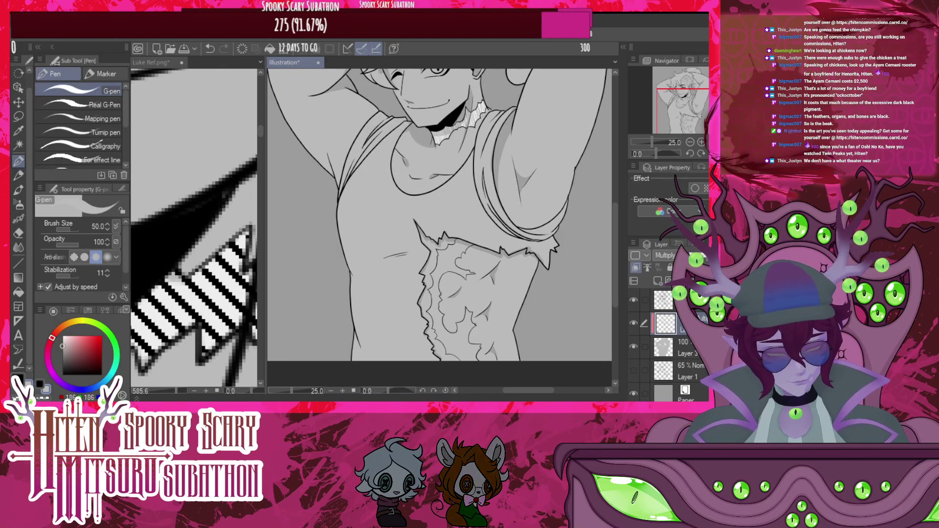
{"action": "key", "text": "ctrl+e"}
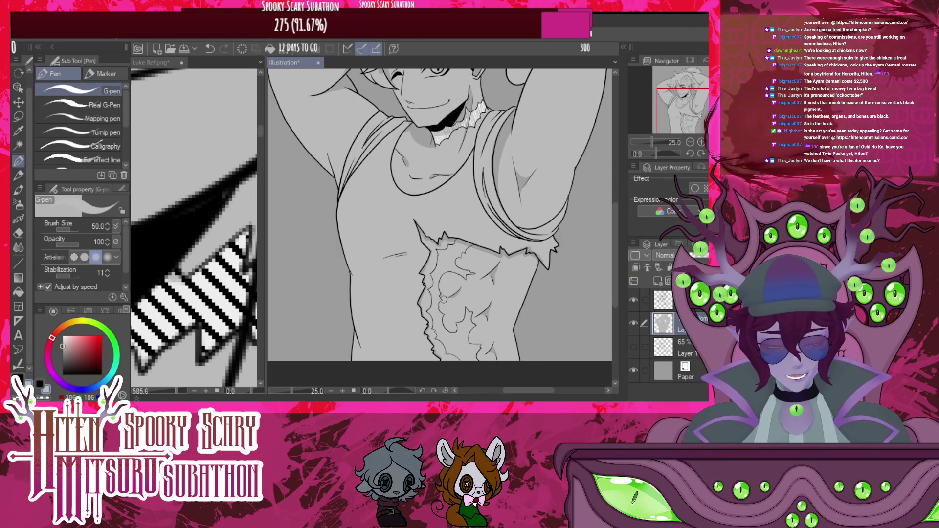
{"action": "scroll", "coordinate": [479, 202], "scroll_direction": "down", "scroll_amount": 3}
{"action": "left_click_drag", "start_coordinate": [454, 143], "coordinate": [458, 192]}
{"action": "scroll", "coordinate": [449, 172], "scroll_direction": "up", "scroll_amount": 3}
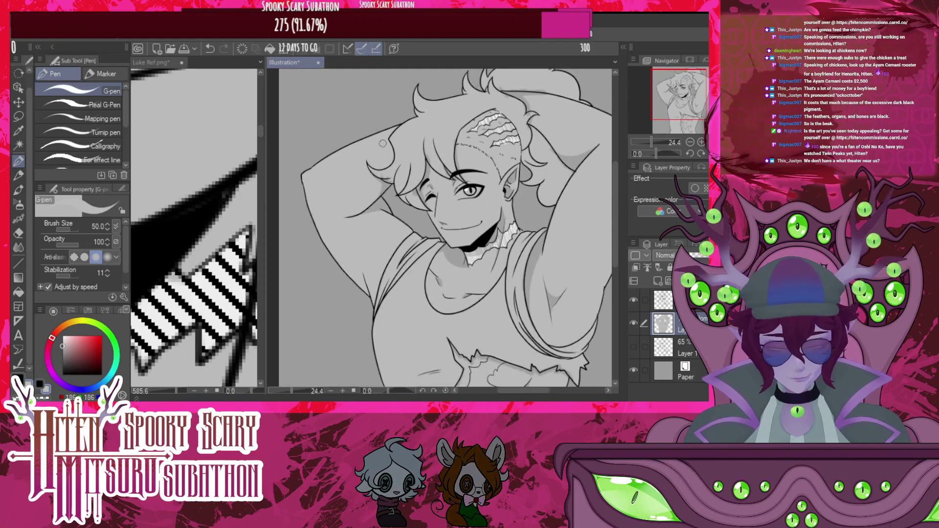
Examine the reference character's face, neck and tank top beside the illustration
{"action": "scroll", "coordinate": [383, 143], "scroll_direction": "up", "scroll_amount": 2}
{"action": "scroll", "coordinate": [382, 143], "scroll_direction": "down", "scroll_amount": 4}
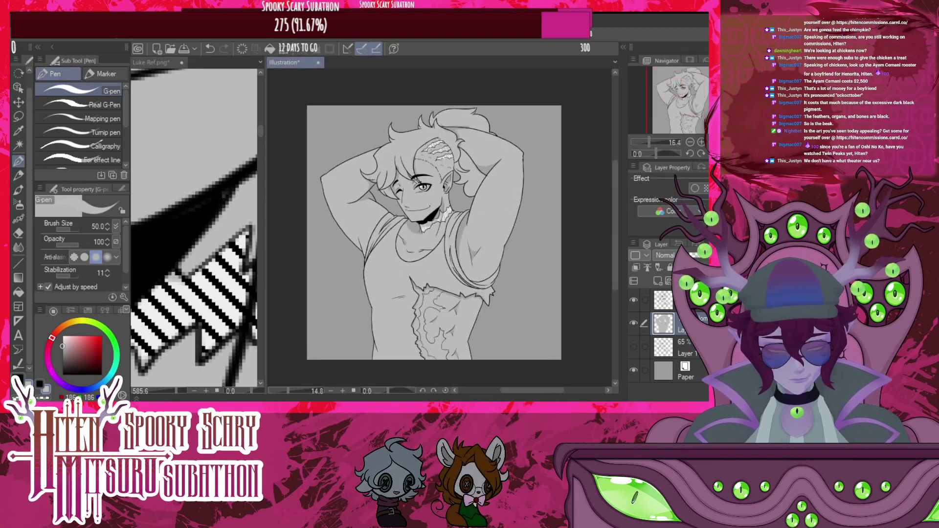
{"action": "scroll", "coordinate": [438, 239], "scroll_direction": "down", "scroll_amount": 1}
{"action": "left_click", "coordinate": [237, 223]}
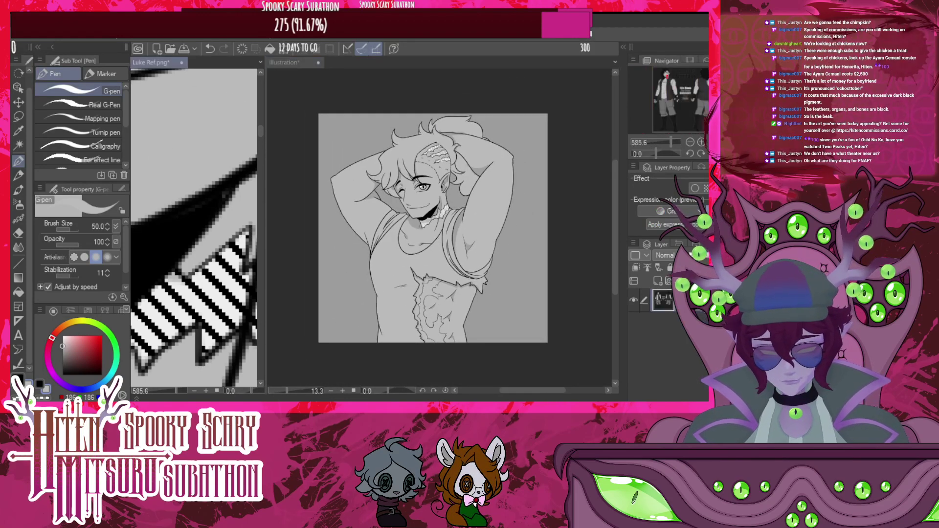
{"action": "scroll", "coordinate": [237, 224], "scroll_direction": "down", "scroll_amount": 12}
{"action": "scroll", "coordinate": [239, 237], "scroll_direction": "down", "scroll_amount": 2}
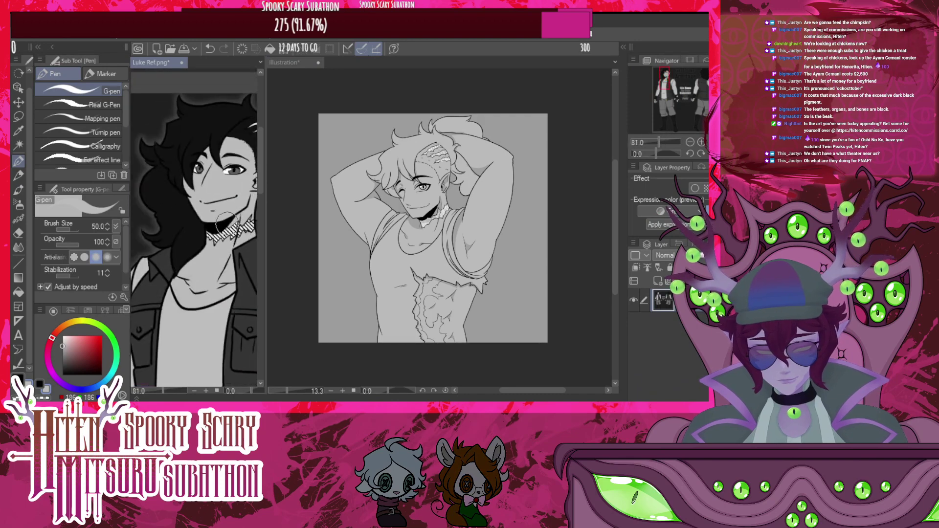
{"action": "scroll", "coordinate": [227, 224], "scroll_direction": "down", "scroll_amount": 4}
{"action": "scroll", "coordinate": [187, 257], "scroll_direction": "up", "scroll_amount": 3}
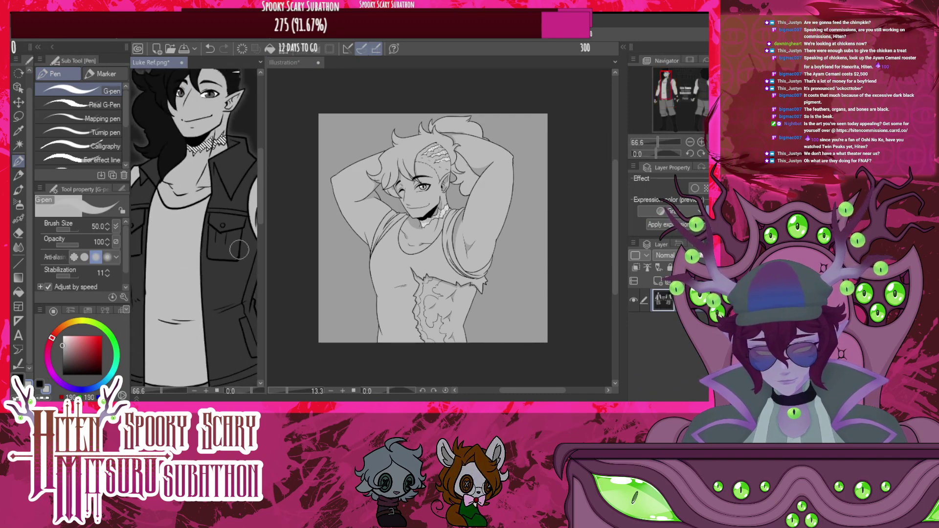
Examine the illustration's torso and torn tank top at several zoom levels
{"action": "left_click", "coordinate": [429, 291]}
{"action": "scroll", "coordinate": [428, 291], "scroll_direction": "down", "scroll_amount": 1}
{"action": "scroll", "coordinate": [428, 291], "scroll_direction": "up", "scroll_amount": 2}
{"action": "scroll", "coordinate": [429, 291], "scroll_direction": "down", "scroll_amount": 3}
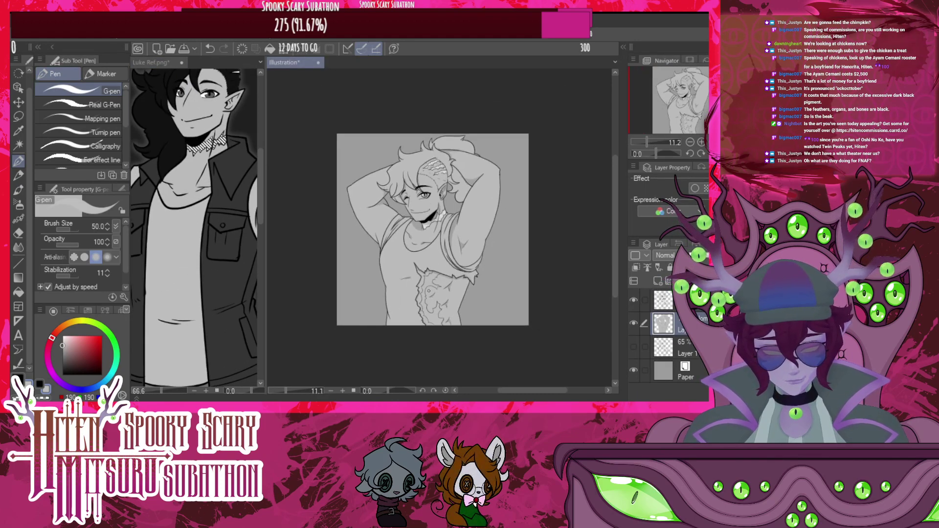
{"action": "scroll", "coordinate": [429, 291], "scroll_direction": "up", "scroll_amount": 3}
{"action": "scroll", "coordinate": [422, 283], "scroll_direction": "down", "scroll_amount": 2}
{"action": "scroll", "coordinate": [416, 275], "scroll_direction": "up", "scroll_amount": 2}
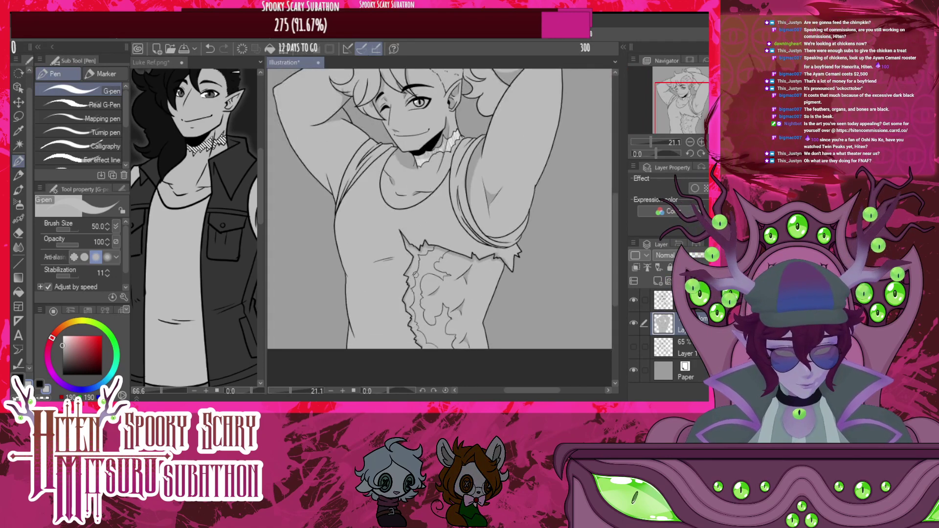
{"action": "scroll", "coordinate": [415, 274], "scroll_direction": "down", "scroll_amount": 2}
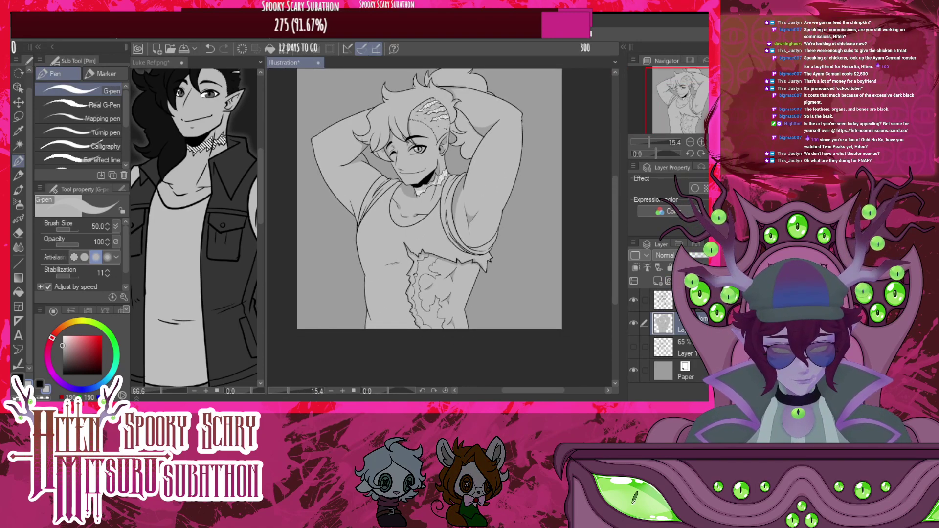
{"action": "scroll", "coordinate": [415, 274], "scroll_direction": "down", "scroll_amount": 1}
{"action": "scroll", "coordinate": [410, 270], "scroll_direction": "up", "scroll_amount": 2}
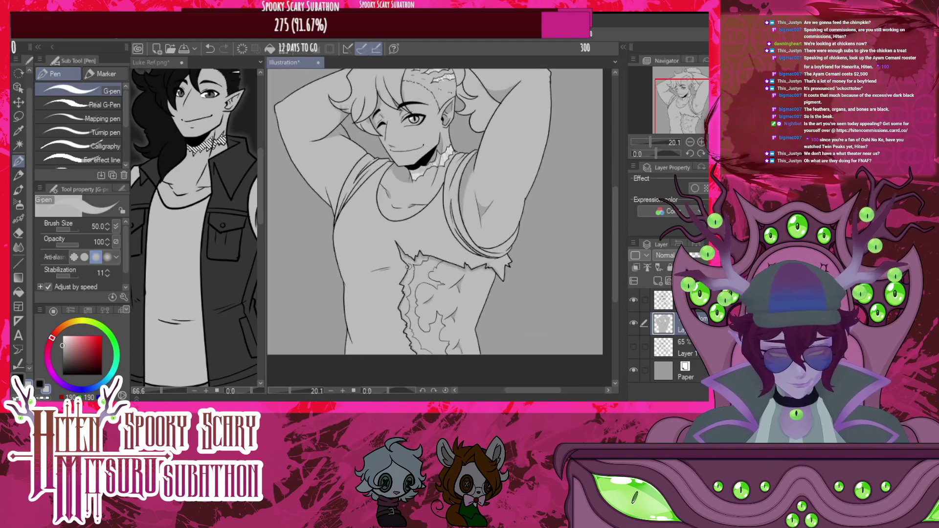
{"action": "scroll", "coordinate": [397, 273], "scroll_direction": "down", "scroll_amount": 2}
{"action": "scroll", "coordinate": [394, 271], "scroll_direction": "up", "scroll_amount": 3}
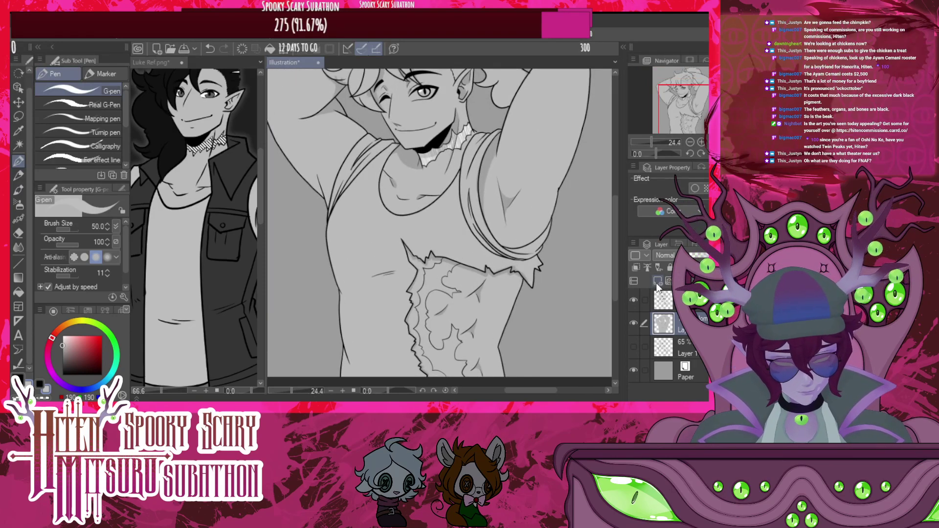
Add a layer above Layer 3, hide Layer 3, and fill the tank top with light grey using Refer other layers
{"action": "key", "text": "ctrl+shift+n"}
{"action": "left_click", "coordinate": [633, 347]}
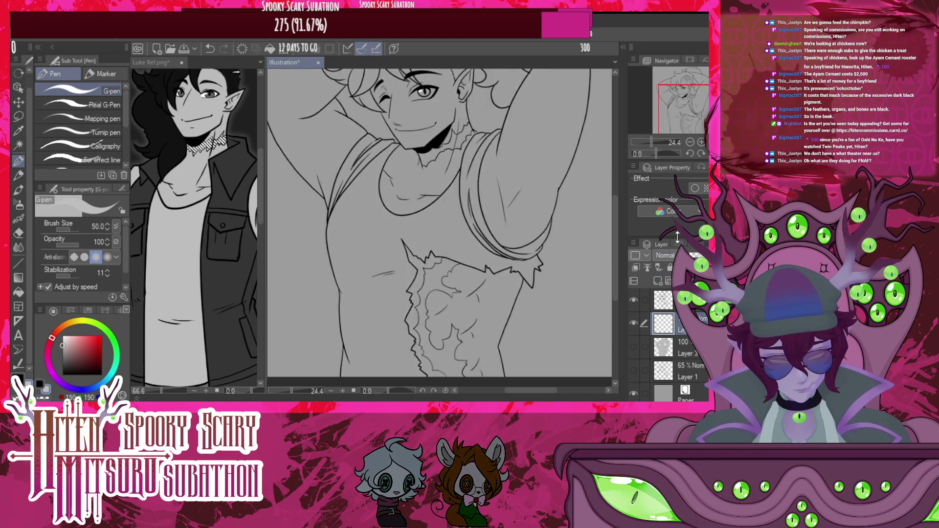
{"action": "left_click", "coordinate": [18, 292]}
{"action": "left_click", "coordinate": [388, 210]}
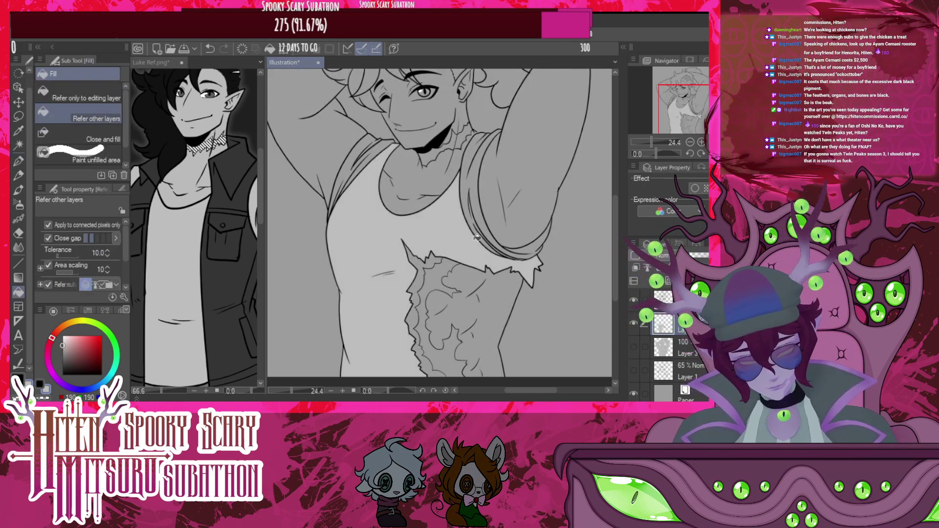
{"action": "left_click", "coordinate": [477, 207]}
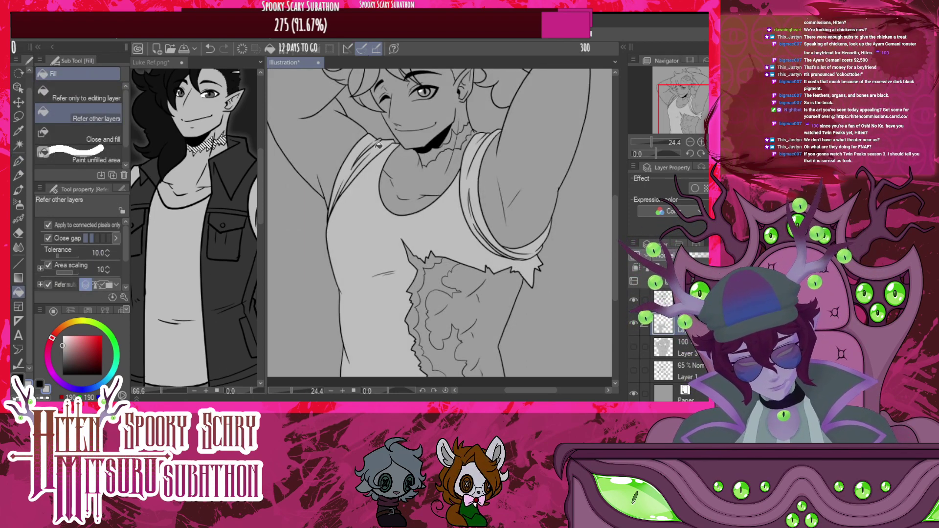
Touch up the tank top's fill along the shoulder folds and armhole hem with the G-pen
{"action": "scroll", "coordinate": [467, 189], "scroll_direction": "down", "scroll_amount": 2}
{"action": "scroll", "coordinate": [467, 189], "scroll_direction": "up", "scroll_amount": 5}
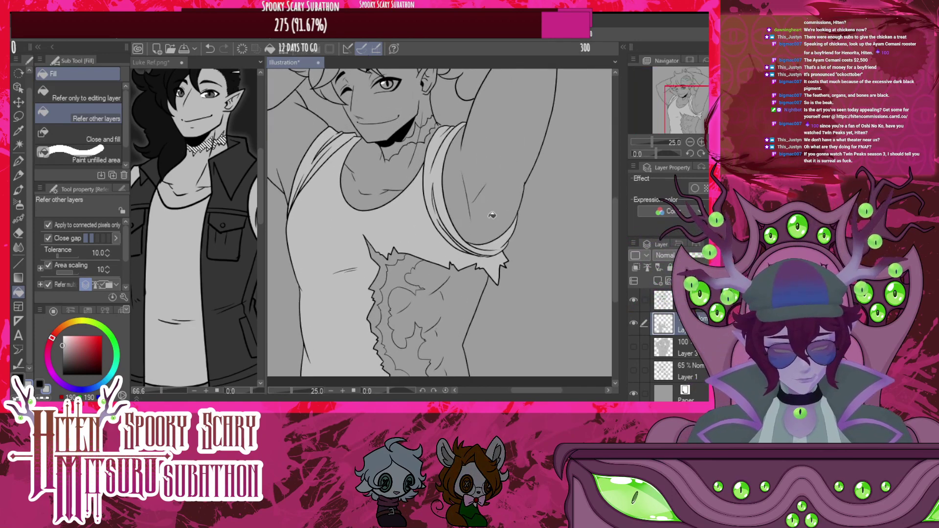
{"action": "left_click", "coordinate": [19, 161]}
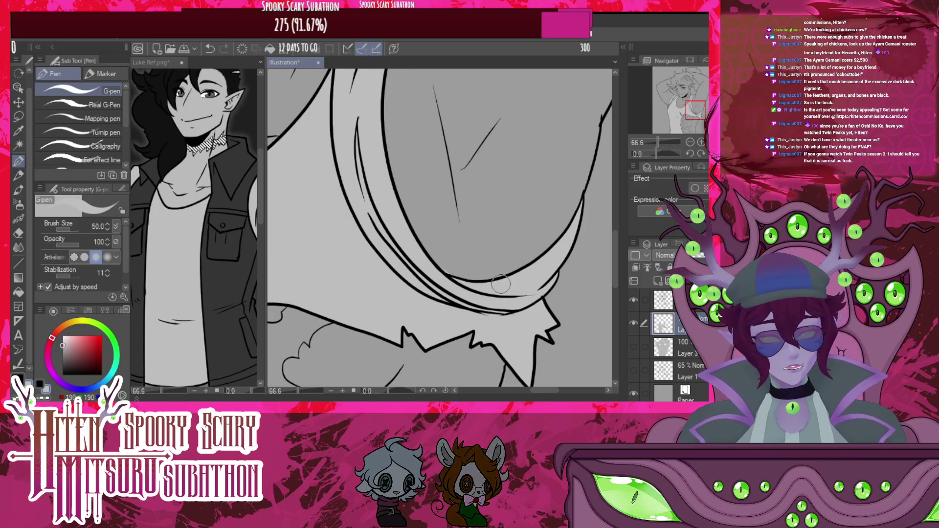
{"action": "scroll", "coordinate": [501, 284], "scroll_direction": "down", "scroll_amount": 4}
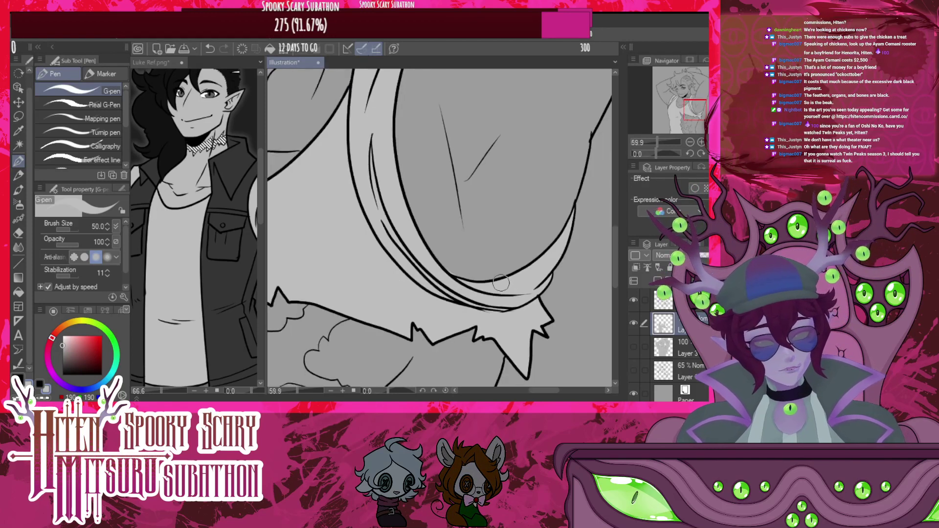
{"action": "scroll", "coordinate": [477, 216], "scroll_direction": "up", "scroll_amount": 4}
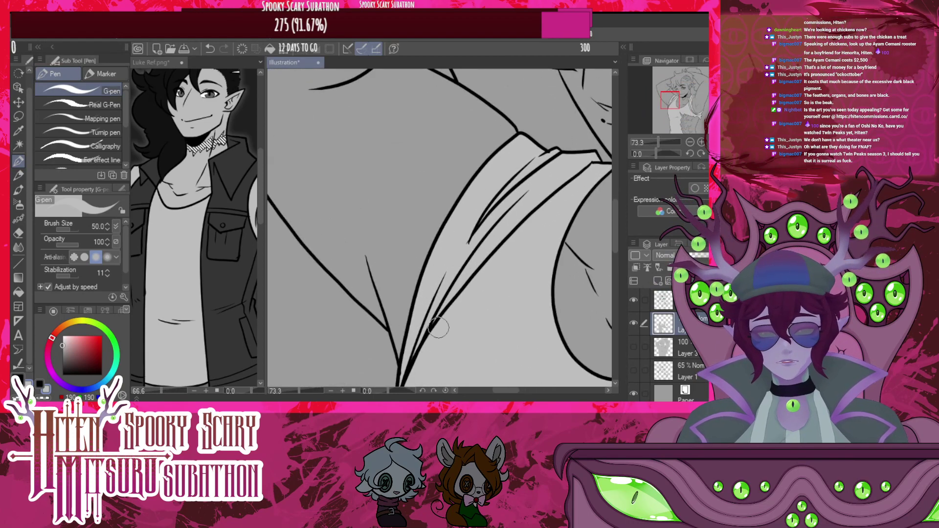
{"action": "scroll", "coordinate": [361, 308], "scroll_direction": "down", "scroll_amount": 4}
{"action": "scroll", "coordinate": [361, 308], "scroll_direction": "up", "scroll_amount": 2}
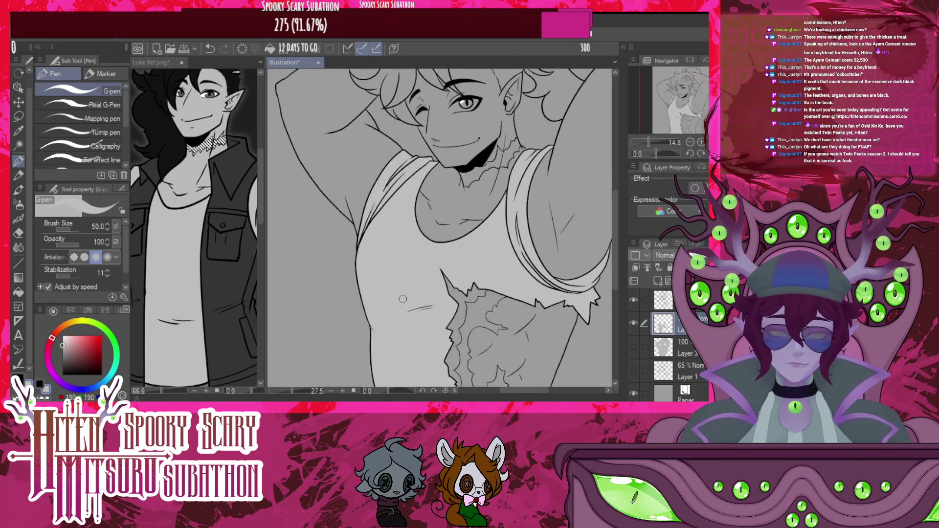
{"action": "scroll", "coordinate": [439, 292], "scroll_direction": "down", "scroll_amount": 1}
{"action": "scroll", "coordinate": [439, 293], "scroll_direction": "up", "scroll_amount": 1}
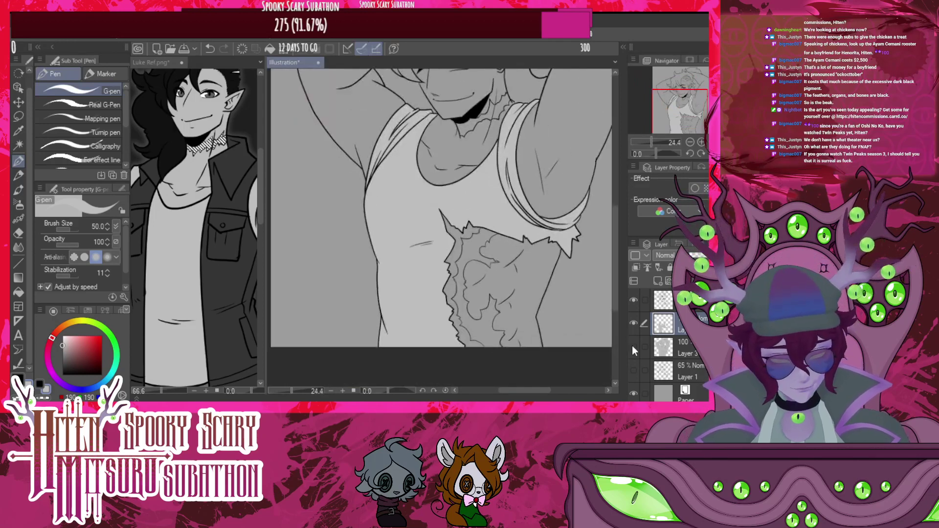
Show Layer 3 again and add a new layer clipped to the tank top fill
{"action": "scroll", "coordinate": [491, 313], "scroll_direction": "down", "scroll_amount": 2}
{"action": "scroll", "coordinate": [419, 179], "scroll_direction": "up", "scroll_amount": 3}
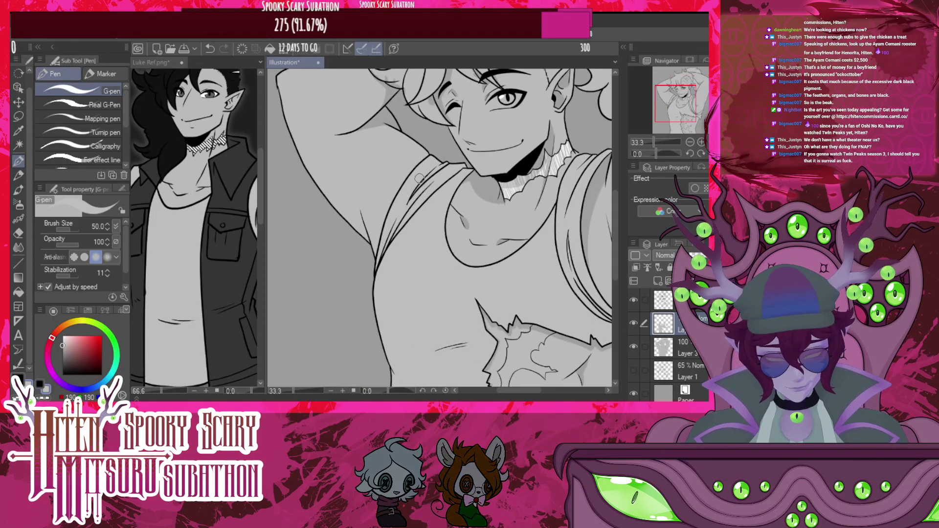
{"action": "scroll", "coordinate": [402, 222], "scroll_direction": "up", "scroll_amount": 2}
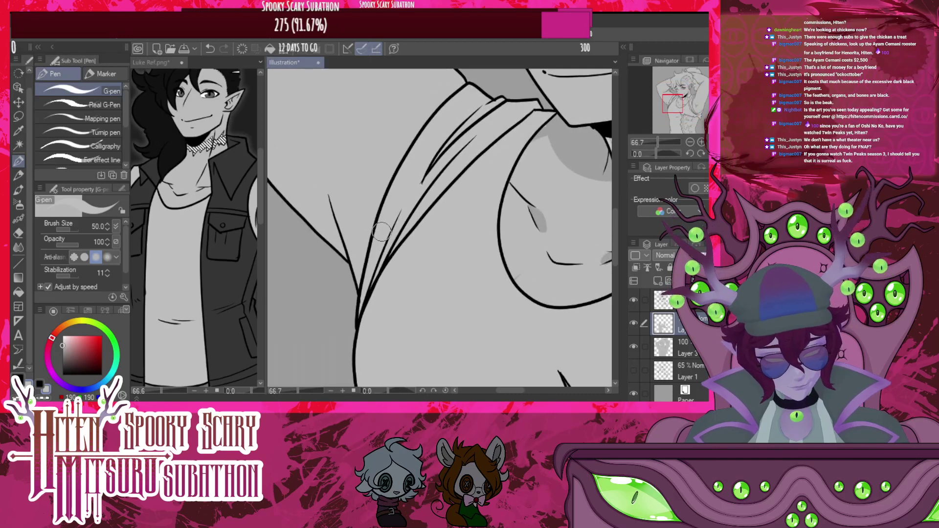
{"action": "left_click", "coordinate": [658, 282]}
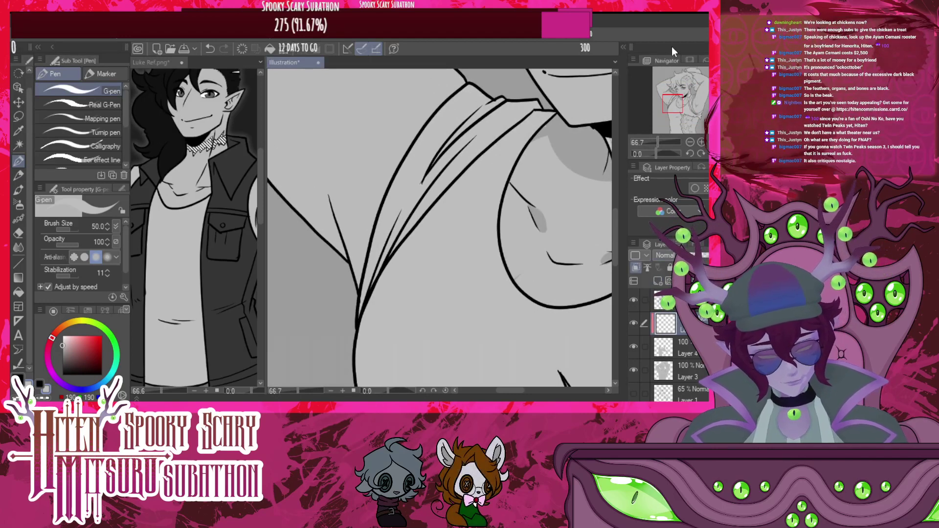
Set the clipped layer to Multiply and paint grey shadows in the fabric folds of the tank top's strap beside the chin
{"action": "left_click_drag", "start_coordinate": [399, 215], "coordinate": [362, 286]}
{"action": "left_click_drag", "start_coordinate": [383, 244], "coordinate": [350, 343]}
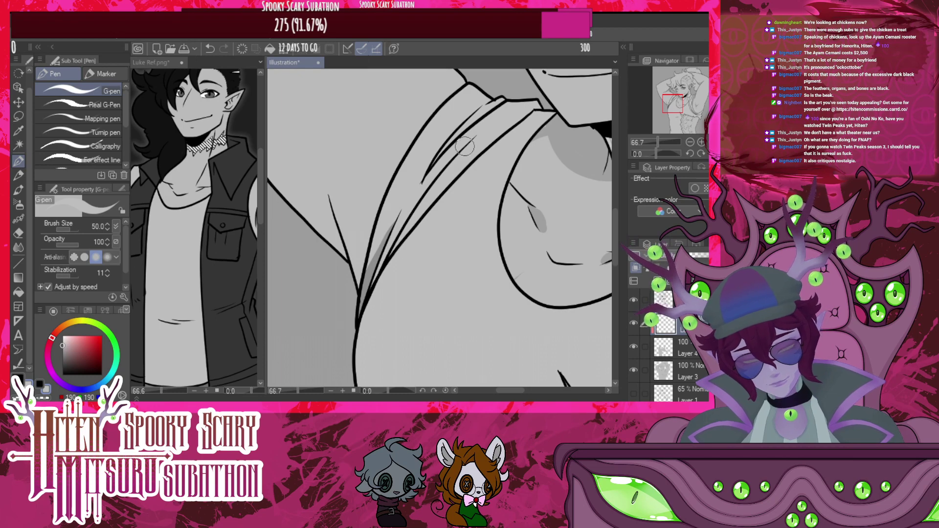
{"action": "left_click_drag", "start_coordinate": [464, 148], "coordinate": [389, 273]}
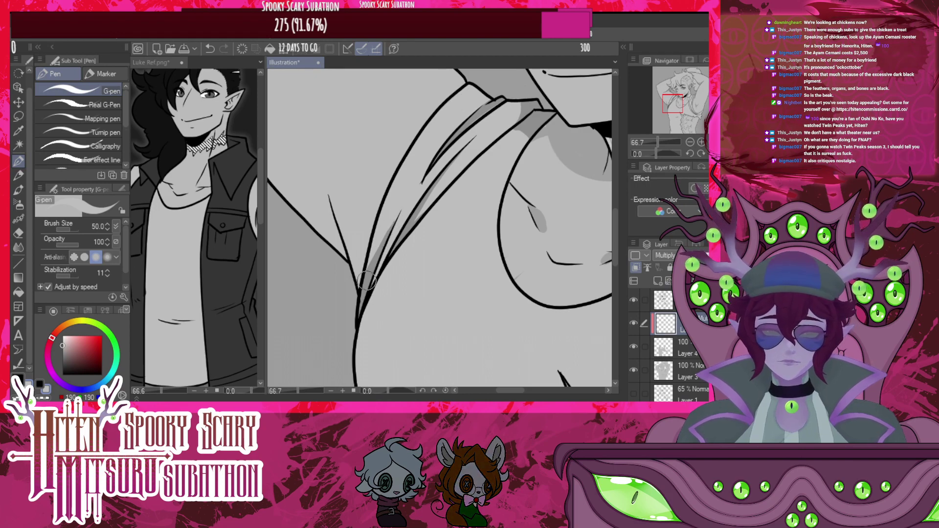
Shade the upper folds of the tank top strap beside the scarred side of the neck
{"action": "scroll", "coordinate": [397, 253], "scroll_direction": "down", "scroll_amount": 6}
{"action": "scroll", "coordinate": [534, 285], "scroll_direction": "up", "scroll_amount": 4}
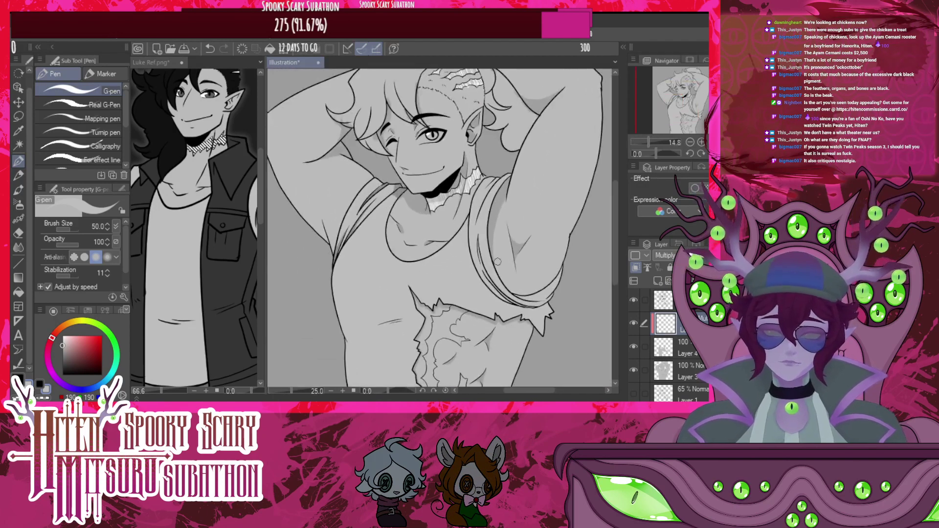
{"action": "scroll", "coordinate": [534, 285], "scroll_direction": "up", "scroll_amount": 4}
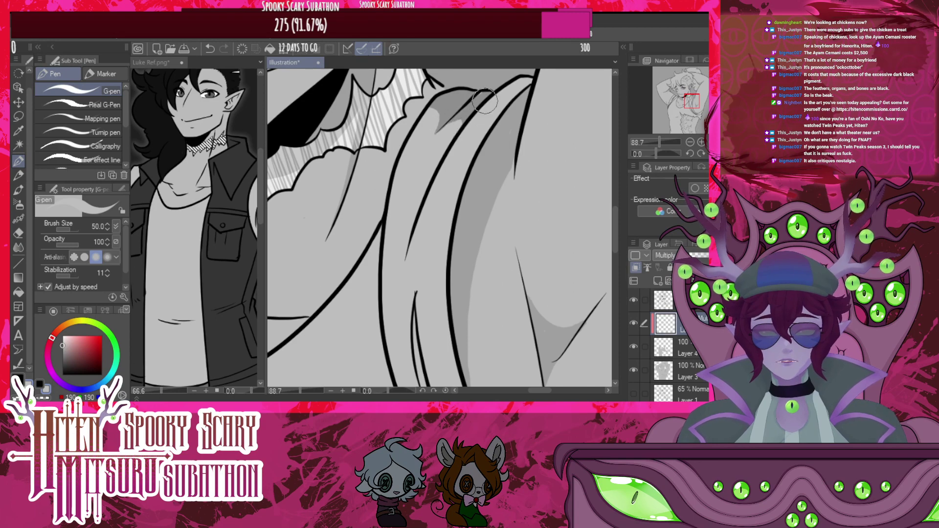
{"action": "mouse_move", "coordinate": [414, 226]}
{"action": "left_mouse_down"}
{"action": "mouse_move", "coordinate": [460, 148]}
{"action": "mouse_move", "coordinate": [502, 131]}
{"action": "mouse_move", "coordinate": [451, 157]}
{"action": "mouse_move", "coordinate": [477, 117]}
{"action": "mouse_move", "coordinate": [532, 78]}
{"action": "mouse_move", "coordinate": [471, 128]}
{"action": "left_mouse_up"}
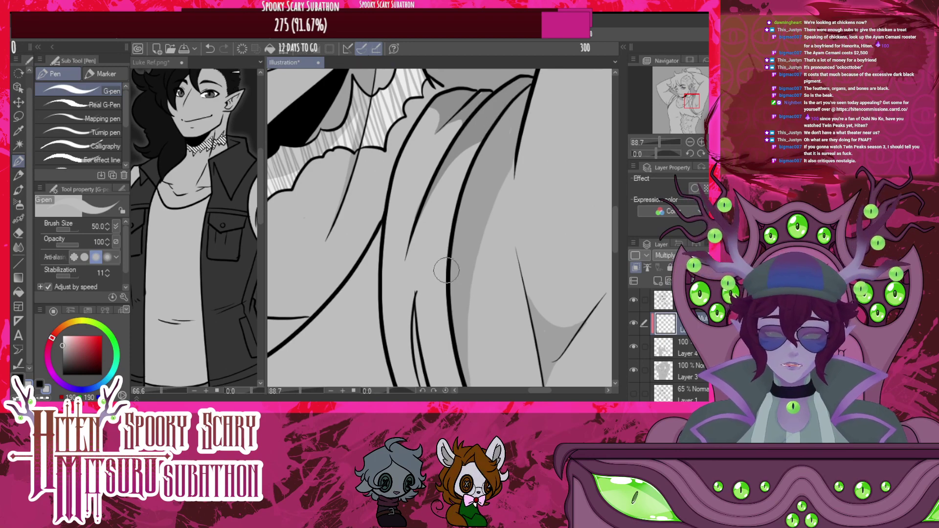
Paint shadows in the folds around the lower armhole hem and on the fabric beneath it
{"action": "scroll", "coordinate": [492, 211], "scroll_direction": "down", "scroll_amount": 12}
{"action": "scroll", "coordinate": [473, 250], "scroll_direction": "up", "scroll_amount": 11}
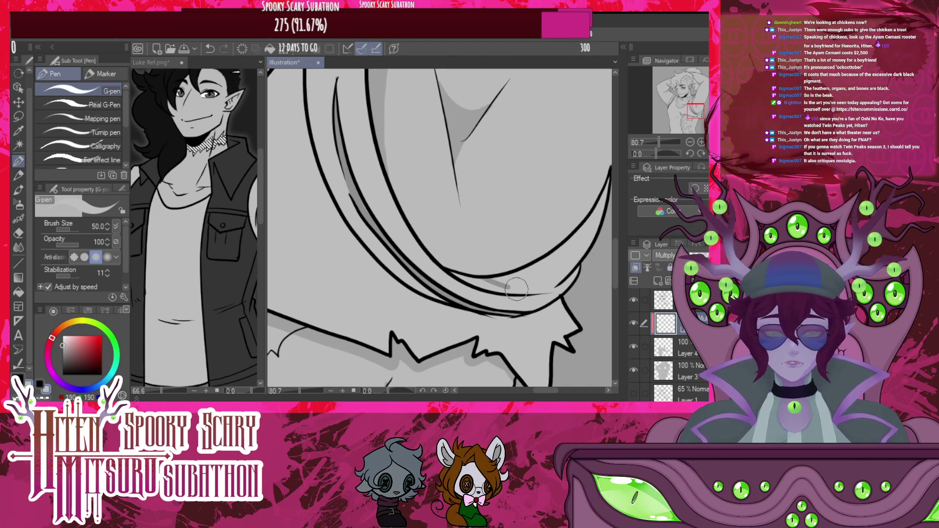
{"action": "left_click_drag", "start_coordinate": [517, 289], "coordinate": [558, 290]}
{"action": "mouse_move", "coordinate": [446, 269]}
{"action": "left_mouse_down"}
{"action": "mouse_move", "coordinate": [488, 289]}
{"action": "mouse_move", "coordinate": [557, 291]}
{"action": "left_mouse_up"}
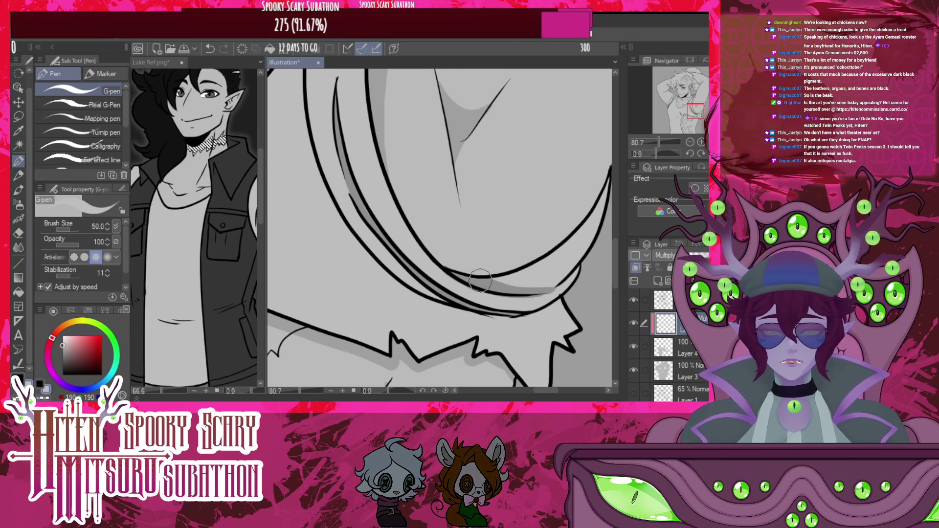
{"action": "mouse_move", "coordinate": [480, 280]}
{"action": "left_mouse_down"}
{"action": "mouse_move", "coordinate": [525, 288]}
{"action": "mouse_move", "coordinate": [580, 270]}
{"action": "left_mouse_up"}
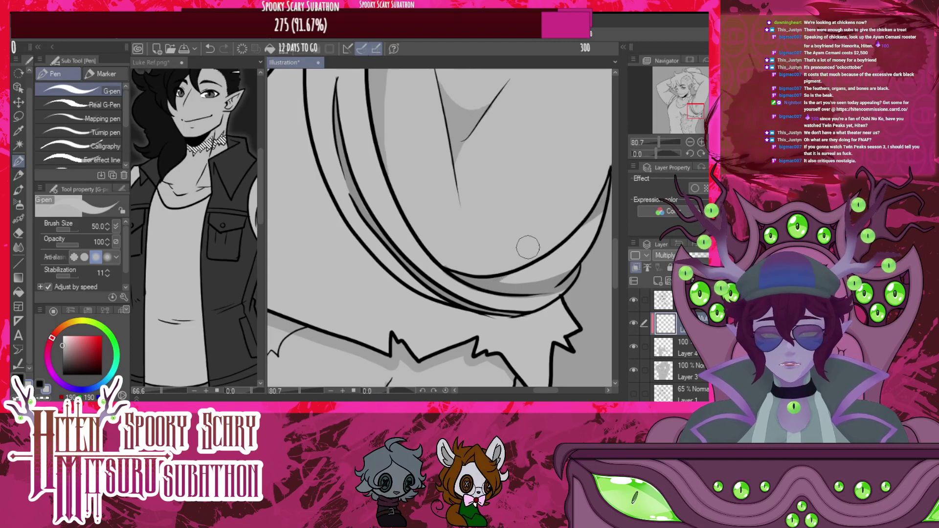
{"action": "mouse_move", "coordinate": [469, 311]}
{"action": "left_mouse_down"}
{"action": "mouse_move", "coordinate": [550, 316]}
{"action": "mouse_move", "coordinate": [589, 298]}
{"action": "mouse_move", "coordinate": [533, 315]}
{"action": "mouse_move", "coordinate": [571, 300]}
{"action": "left_mouse_up"}
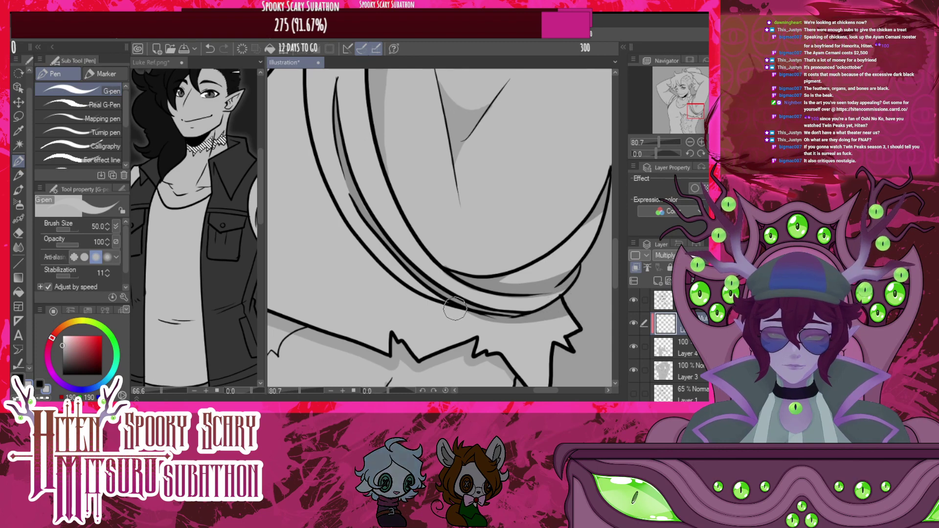
{"action": "mouse_move", "coordinate": [456, 308]}
{"action": "left_mouse_down"}
{"action": "mouse_move", "coordinate": [494, 319]}
{"action": "mouse_move", "coordinate": [557, 314]}
{"action": "left_mouse_up"}
Review the tank top's fold shadows against the whole illustration
{"action": "scroll", "coordinate": [498, 276], "scroll_direction": "down", "scroll_amount": 6}
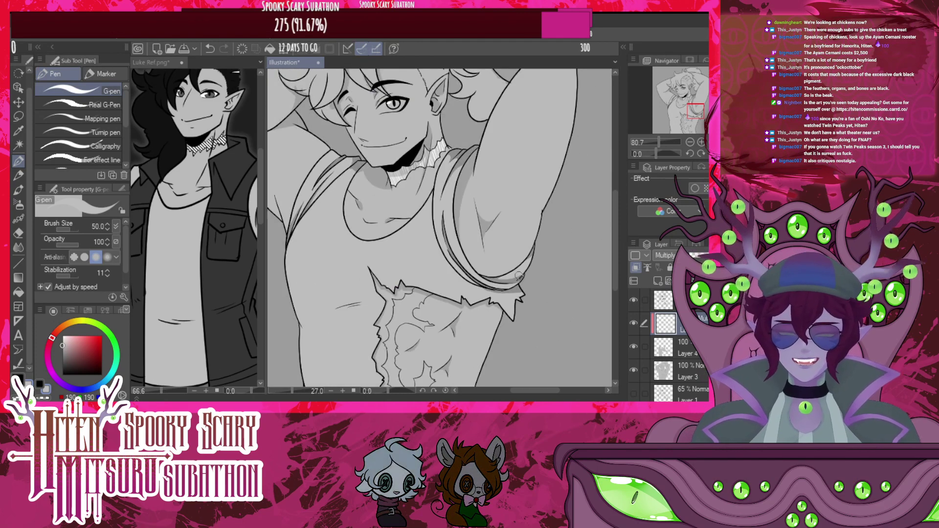
{"action": "scroll", "coordinate": [552, 271], "scroll_direction": "down", "scroll_amount": 6}
{"action": "scroll", "coordinate": [548, 271], "scroll_direction": "up", "scroll_amount": 6}
{"action": "scroll", "coordinate": [511, 264], "scroll_direction": "down", "scroll_amount": 4}
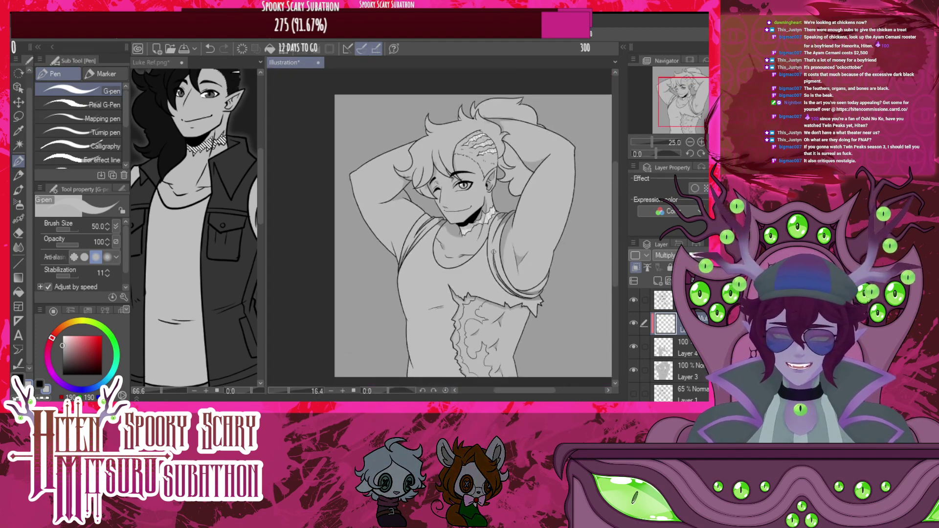
{"action": "scroll", "coordinate": [494, 252], "scroll_direction": "up", "scroll_amount": 2}
{"action": "scroll", "coordinate": [503, 294], "scroll_direction": "down", "scroll_amount": 2}
{"action": "scroll", "coordinate": [508, 317], "scroll_direction": "up", "scroll_amount": 2}
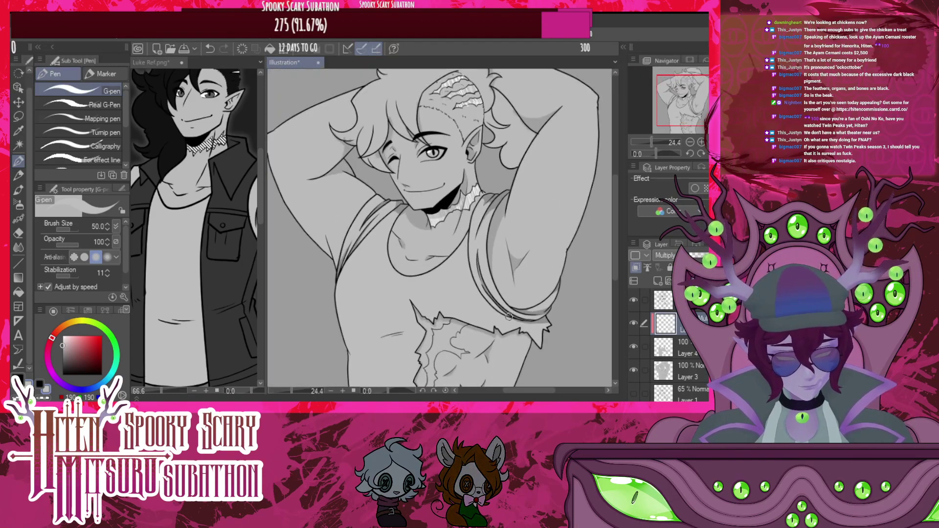
Merge the clipped Multiply shading layer down into the tank top fill layer
{"action": "scroll", "coordinate": [509, 317], "scroll_direction": "up", "scroll_amount": 2}
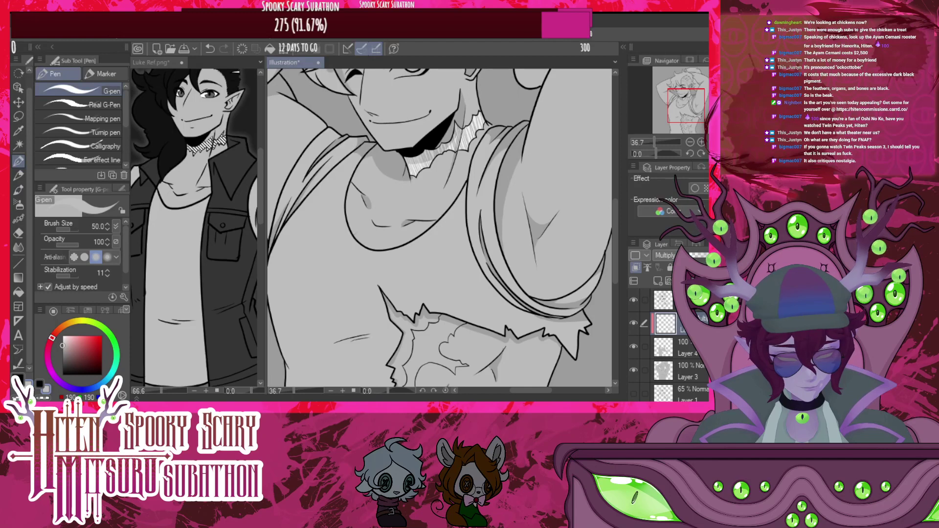
{"action": "key", "text": "ctrl+e"}
{"action": "scroll", "coordinate": [508, 277], "scroll_direction": "down", "scroll_amount": 3}
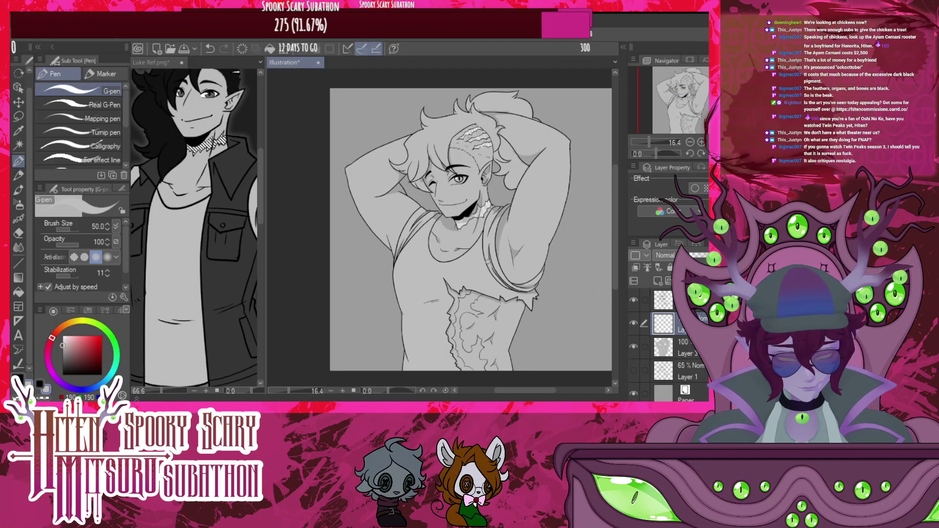
Paint the open eye solid white inside its line art, including the iris area around the pupil
{"action": "scroll", "coordinate": [467, 210], "scroll_direction": "up", "scroll_amount": 4}
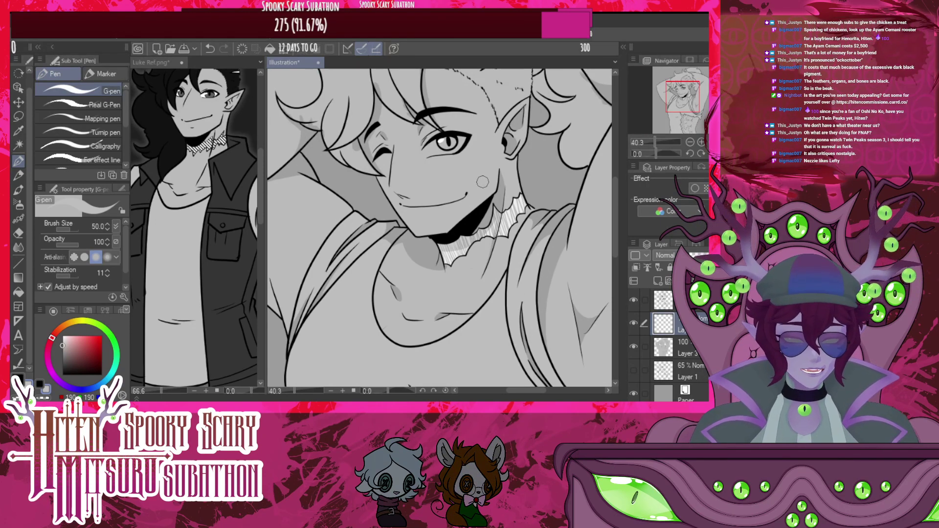
{"action": "scroll", "coordinate": [483, 182], "scroll_direction": "down", "scroll_amount": 2}
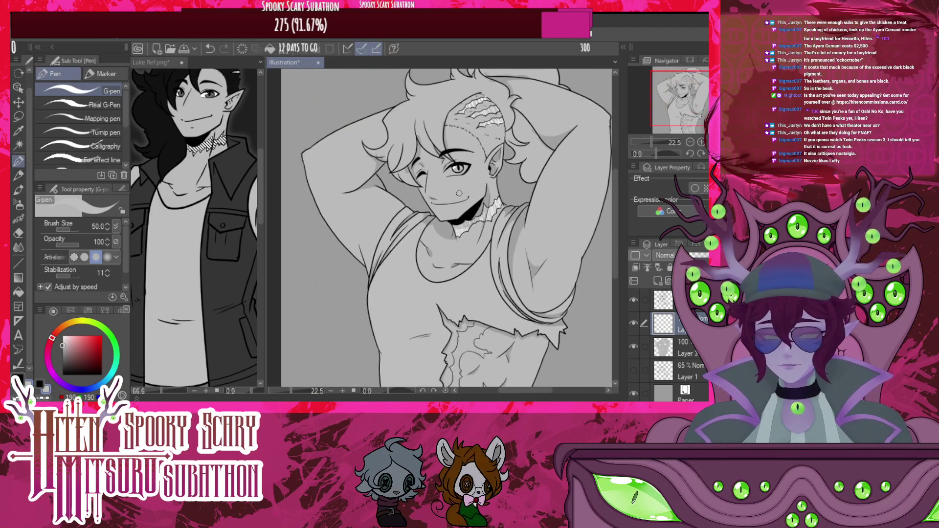
{"action": "scroll", "coordinate": [474, 154], "scroll_direction": "up", "scroll_amount": 6}
{"action": "scroll", "coordinate": [474, 154], "scroll_direction": "up", "scroll_amount": 2}
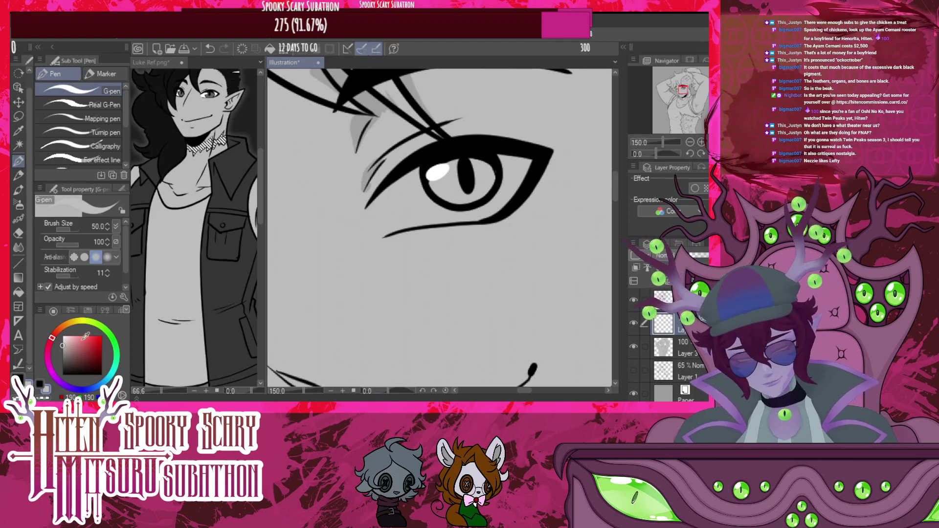
{"action": "left_click", "coordinate": [63, 337]}
{"action": "mouse_move", "coordinate": [511, 158]}
{"action": "left_mouse_down"}
{"action": "mouse_move", "coordinate": [418, 182]}
{"action": "mouse_move", "coordinate": [382, 221]}
{"action": "mouse_move", "coordinate": [484, 209]}
{"action": "mouse_move", "coordinate": [514, 168]}
{"action": "mouse_move", "coordinate": [409, 204]}
{"action": "mouse_move", "coordinate": [496, 191]}
{"action": "mouse_move", "coordinate": [531, 156]}
{"action": "left_mouse_up"}
{"action": "scroll", "coordinate": [470, 207], "scroll_direction": "down", "scroll_amount": 3}
{"action": "scroll", "coordinate": [470, 240], "scroll_direction": "up", "scroll_amount": 1}
{"action": "left_click_drag", "start_coordinate": [471, 240], "coordinate": [455, 282]}
Switch the character reference's expression colour from grey to full colour and sample the brown of its iris
{"action": "left_click", "coordinate": [152, 63]}
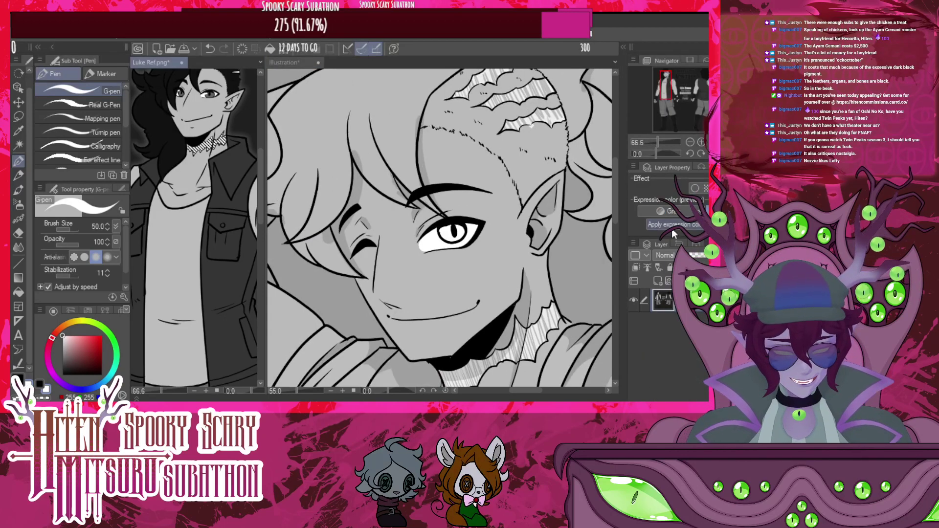
{"action": "scroll", "coordinate": [215, 239], "scroll_direction": "down", "scroll_amount": 1}
{"action": "left_click", "coordinate": [650, 210]}
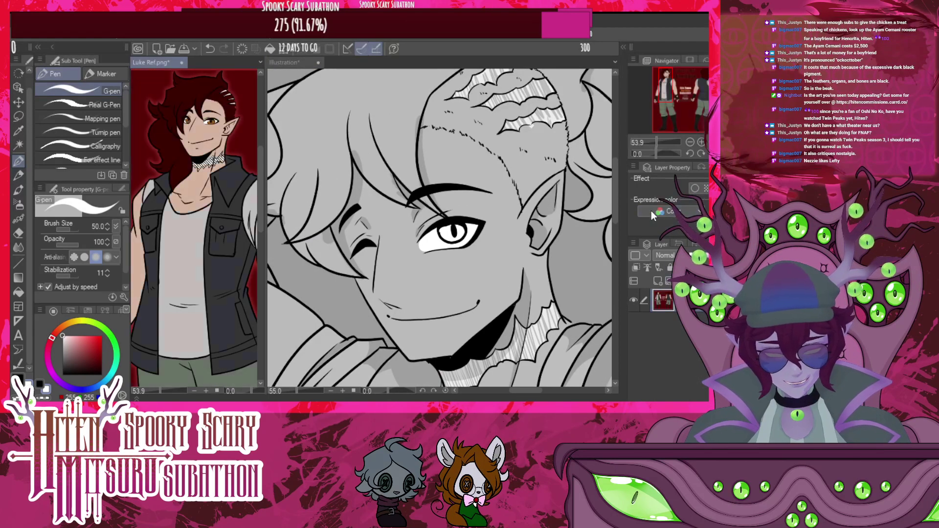
{"action": "scroll", "coordinate": [208, 122], "scroll_direction": "up", "scroll_amount": 4}
{"action": "scroll", "coordinate": [195, 137], "scroll_direction": "up", "scroll_amount": 2}
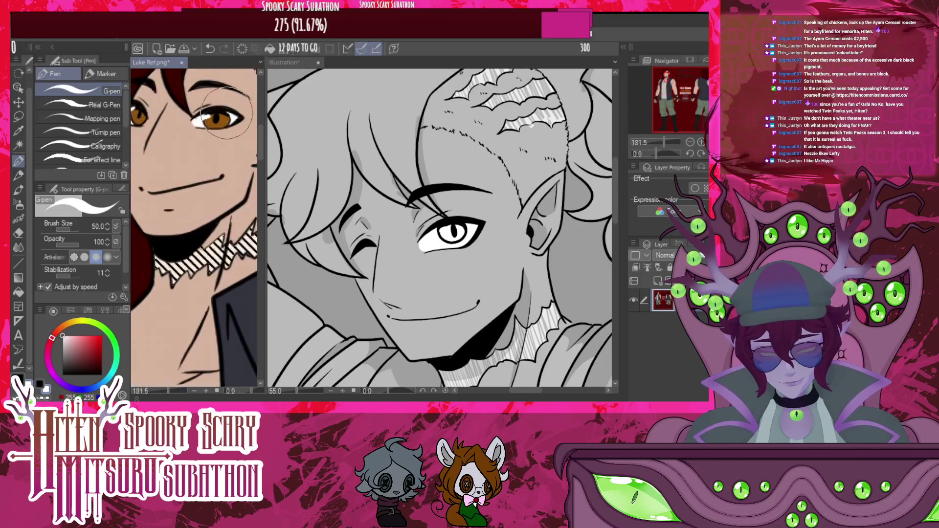
{"action": "left_click", "coordinate": [226, 119], "text": "alt"}
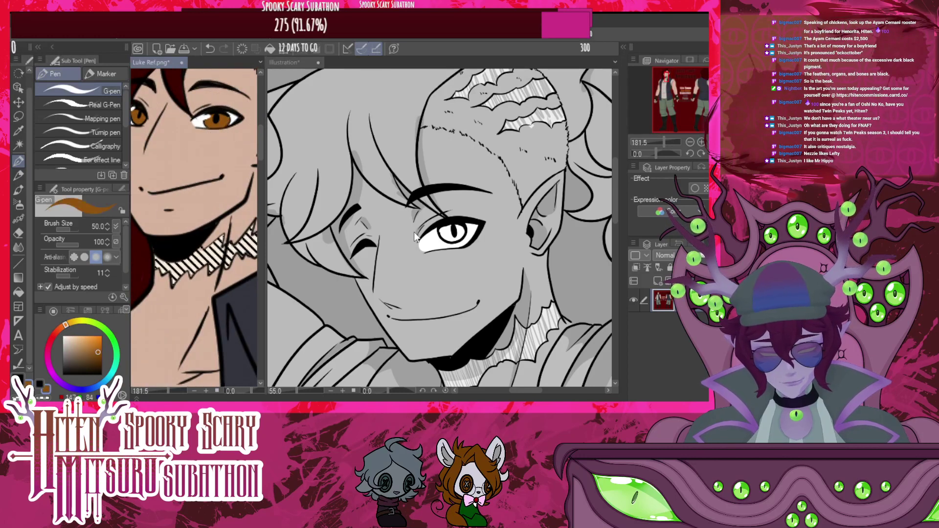
Shade the upper part of the illustration's open eye in light tan on a clipped layer and merge it down
{"action": "left_click", "coordinate": [453, 231]}
{"action": "scroll", "coordinate": [452, 231], "scroll_direction": "up", "scroll_amount": 4}
{"action": "left_click", "coordinate": [658, 282]}
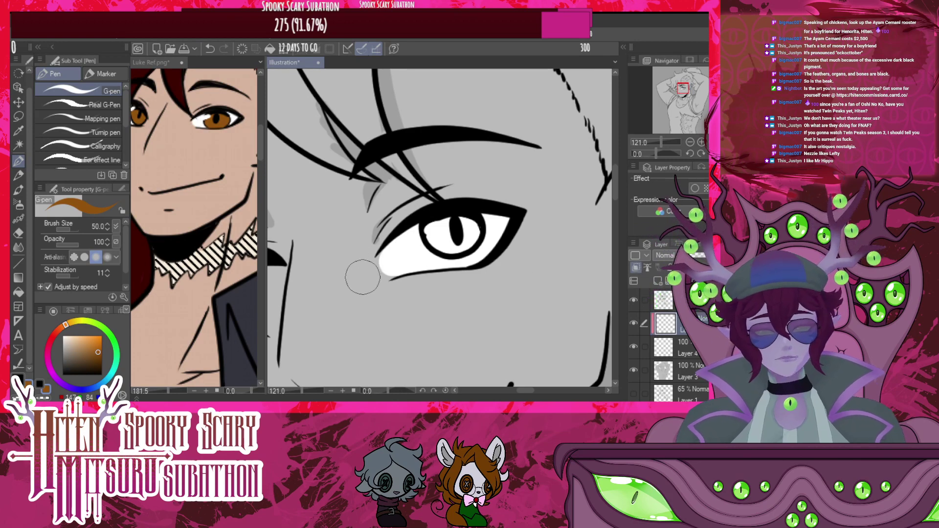
{"action": "left_click_drag", "start_coordinate": [361, 274], "coordinate": [509, 216]}
{"action": "left_click_drag", "start_coordinate": [720, 255], "coordinate": [703, 259]}
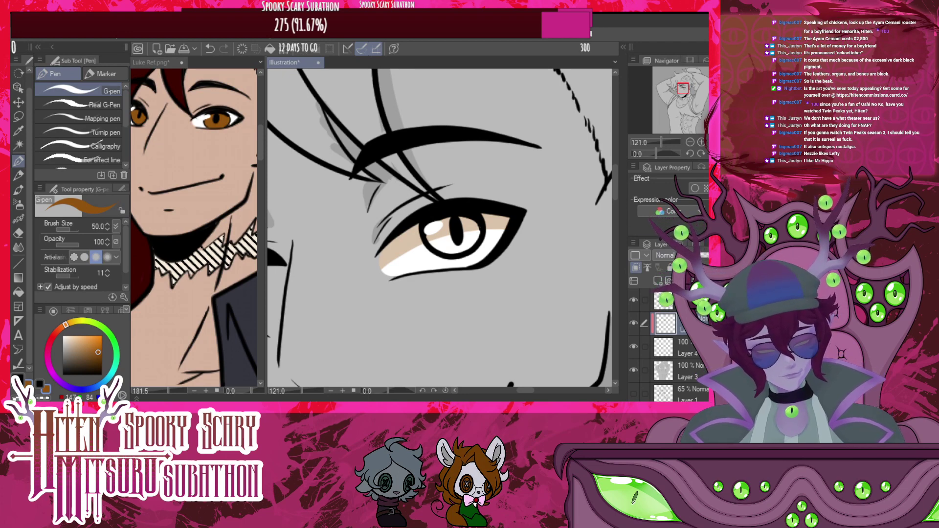
{"action": "key", "text": "ctrl+e"}
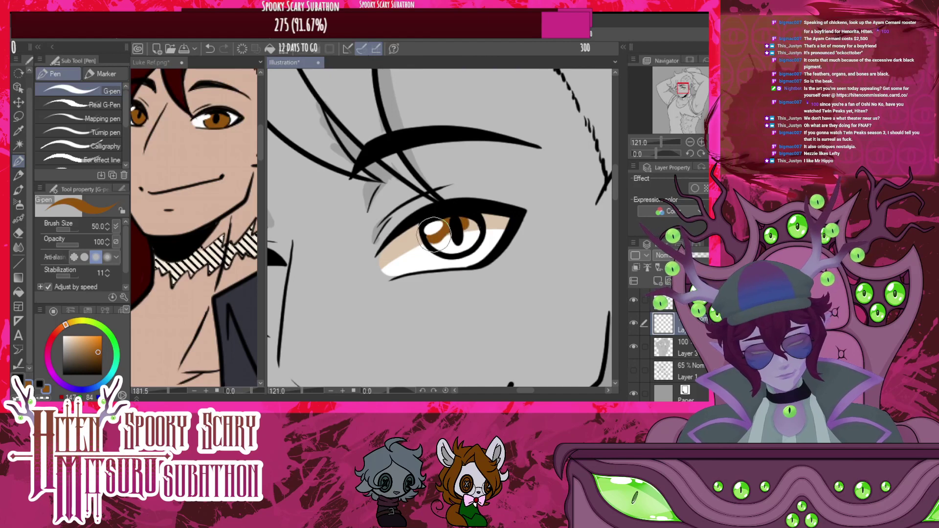
Paint the iris brown, darken its upper half and add an orange glow below the pupil using clipped layers, merging them down
{"action": "left_click_drag", "start_coordinate": [458, 241], "coordinate": [470, 221]}
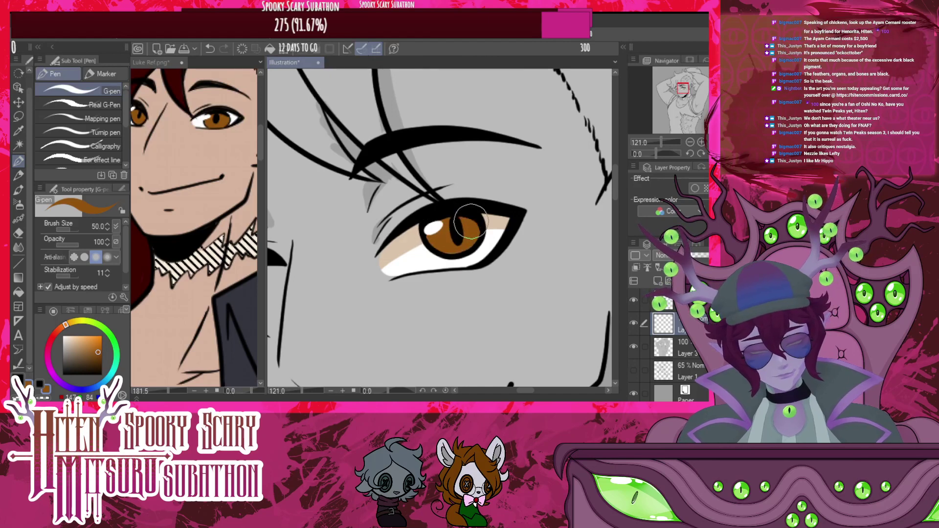
{"action": "left_click", "coordinate": [658, 280]}
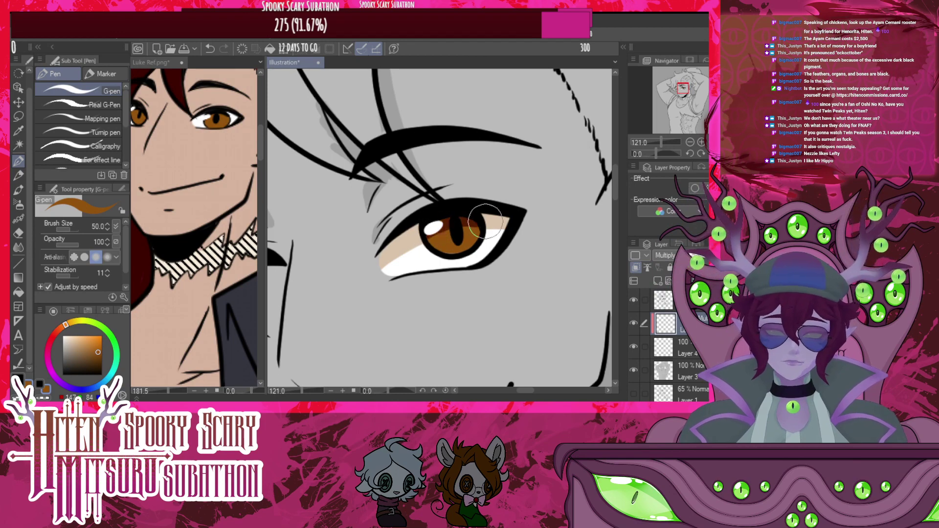
{"action": "left_click_drag", "start_coordinate": [465, 226], "coordinate": [458, 242]}
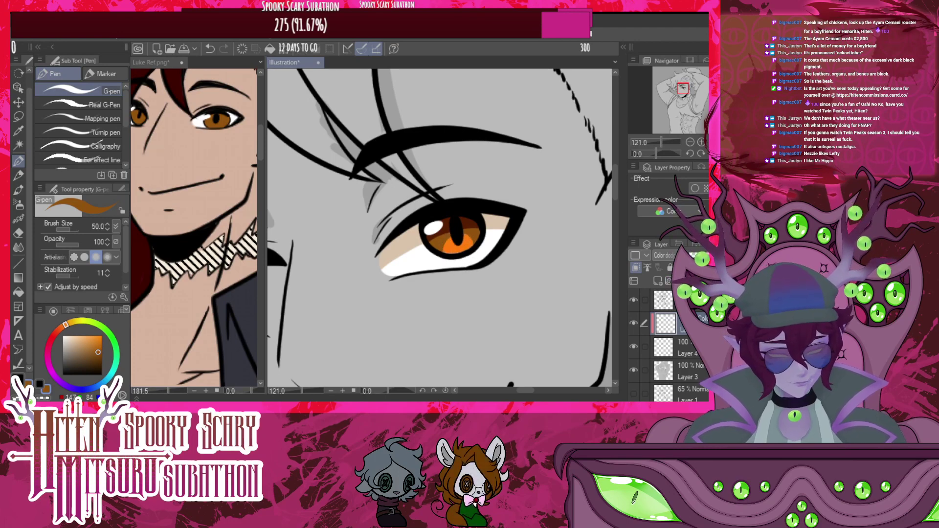
{"action": "key", "text": "ctrl+e"}
{"action": "scroll", "coordinate": [475, 169], "scroll_direction": "down", "scroll_amount": 15}
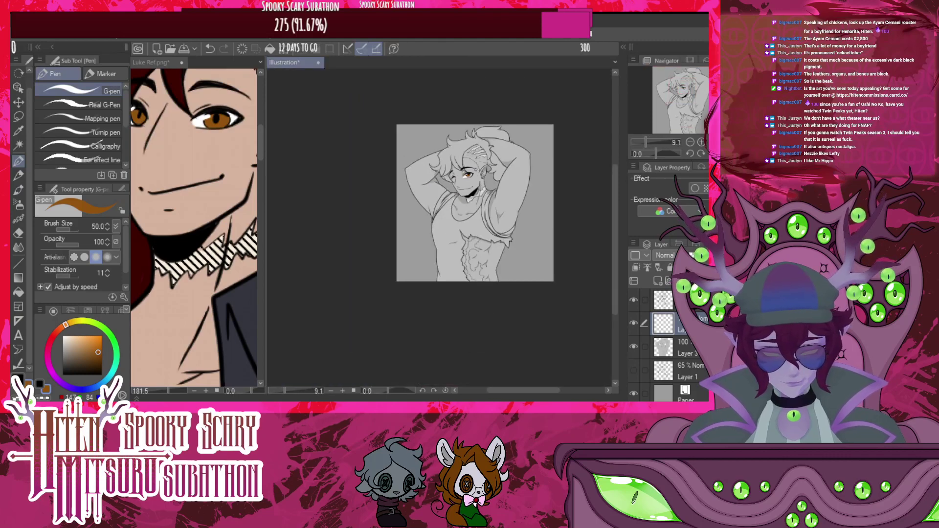
Sample the dark red hair colour from the character reference and hide the illustration's greyscale base colour layer
{"action": "scroll", "coordinate": [475, 203], "scroll_direction": "up", "scroll_amount": 3}
{"action": "scroll", "coordinate": [440, 227], "scroll_direction": "up", "scroll_amount": 2}
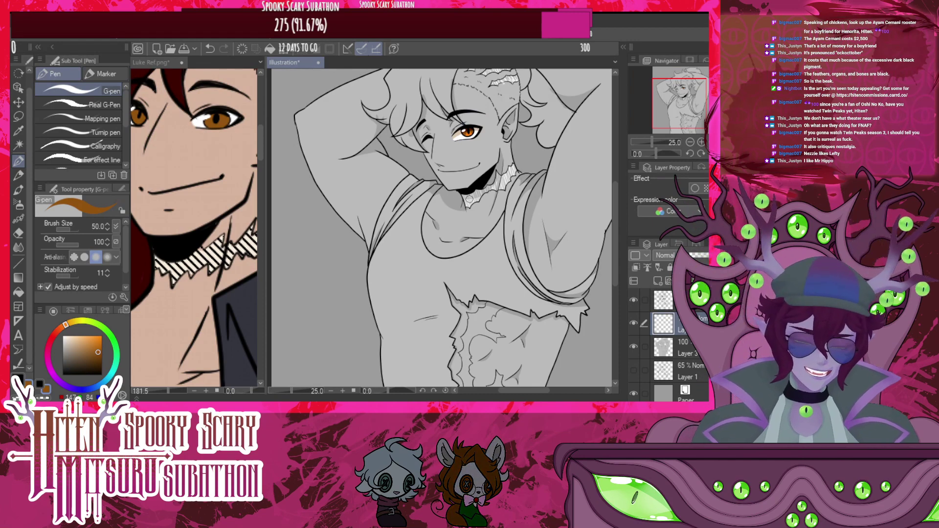
{"action": "scroll", "coordinate": [434, 147], "scroll_direction": "down", "scroll_amount": 3}
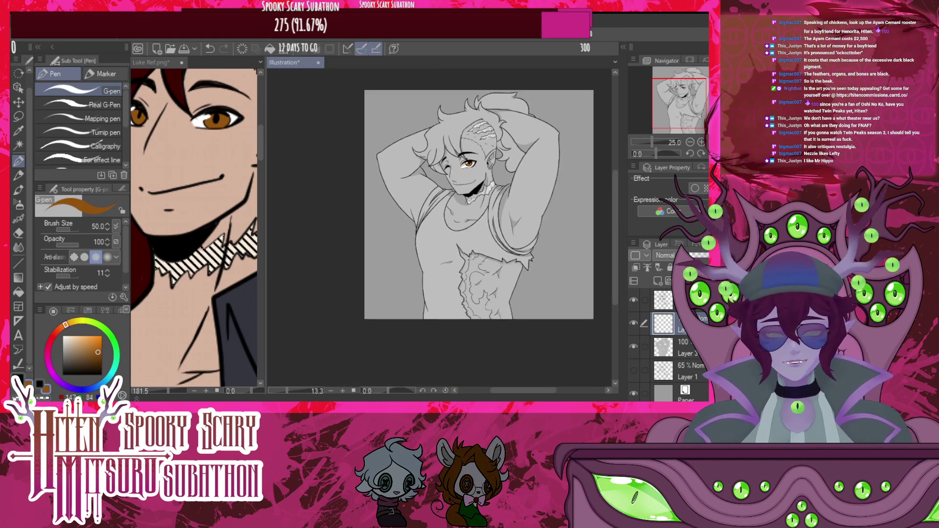
{"action": "scroll", "coordinate": [434, 147], "scroll_direction": "up", "scroll_amount": 2}
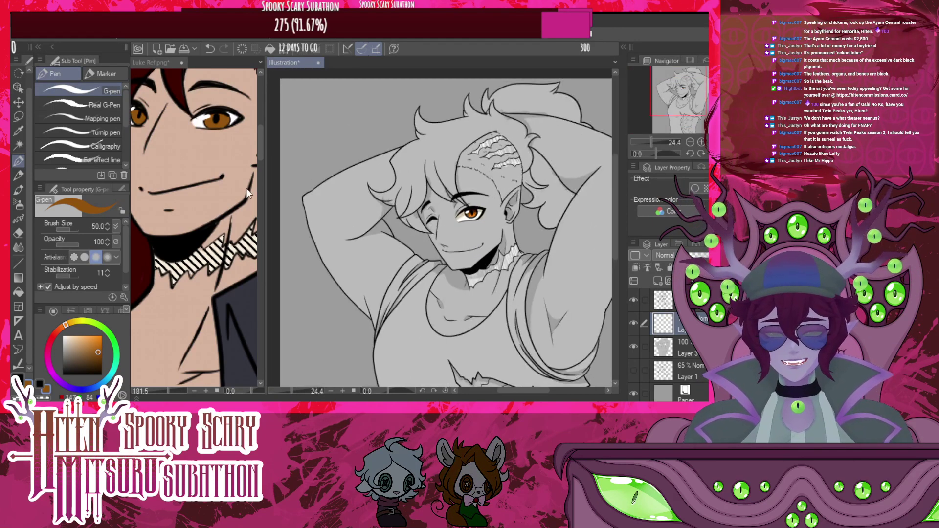
{"action": "left_click", "coordinate": [248, 193]}
{"action": "scroll", "coordinate": [244, 196], "scroll_direction": "down", "scroll_amount": 6}
{"action": "scroll", "coordinate": [194, 158], "scroll_direction": "up", "scroll_amount": 3}
{"action": "left_click", "coordinate": [193, 138], "text": "alt"}
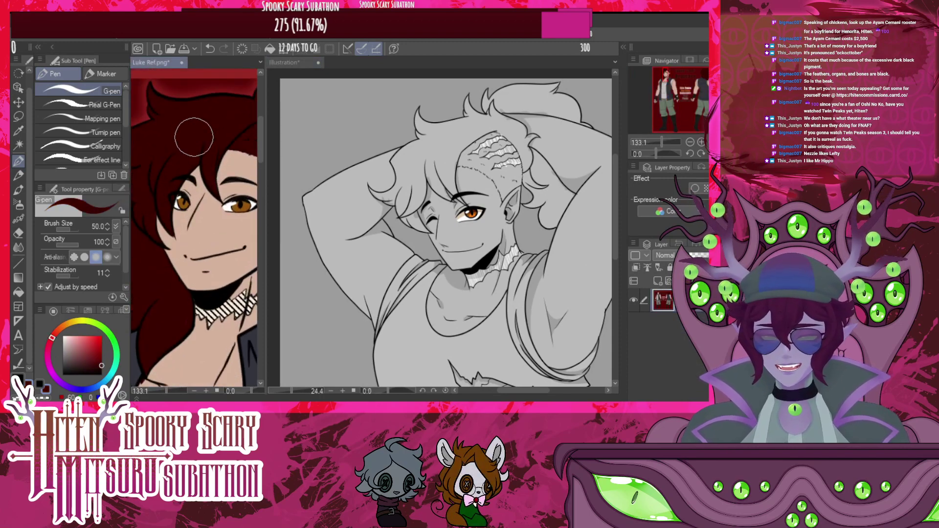
{"action": "scroll", "coordinate": [471, 199], "scroll_direction": "up", "scroll_amount": 3}
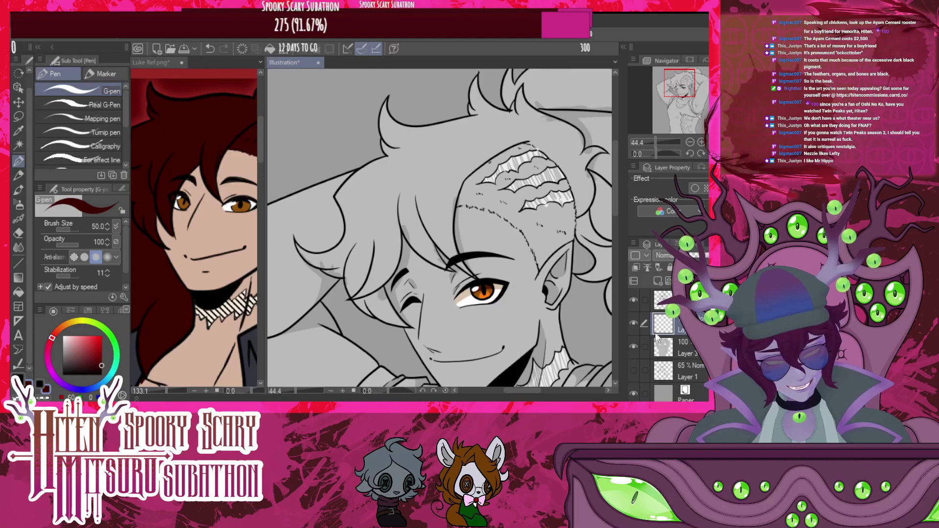
{"action": "left_click", "coordinate": [633, 347]}
Try to fill the main hair area with the sampled dark red
{"action": "key", "text": "g"}
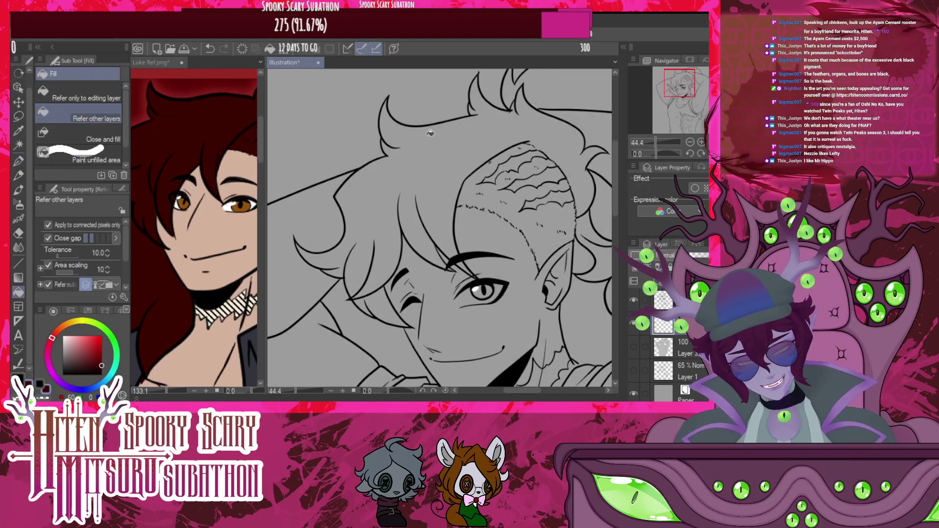
{"action": "left_click", "coordinate": [430, 133]}
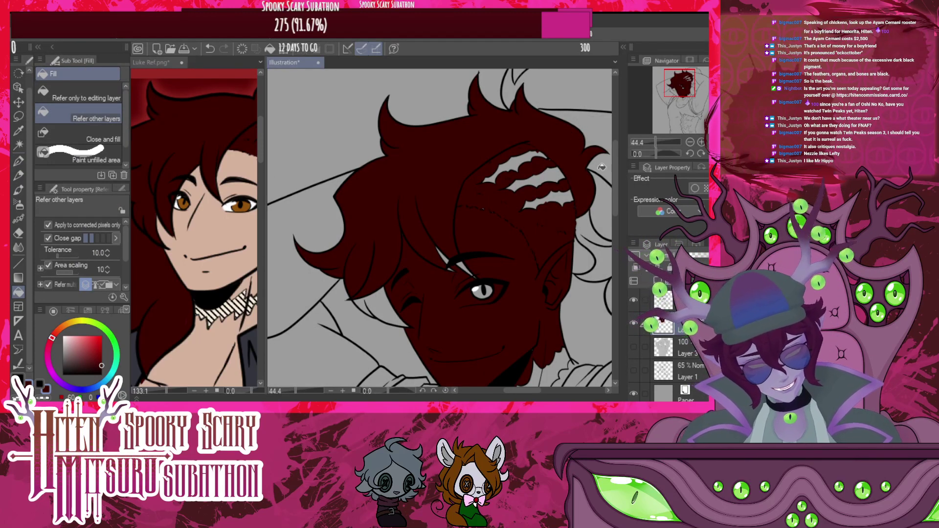
{"action": "key", "text": "ctrl+z"}
Paint a dark red line along the broken hairline between the forehead and ear to close its gaps
{"action": "scroll", "coordinate": [524, 220], "scroll_direction": "down", "scroll_amount": 3}
{"action": "scroll", "coordinate": [529, 230], "scroll_direction": "up", "scroll_amount": 4}
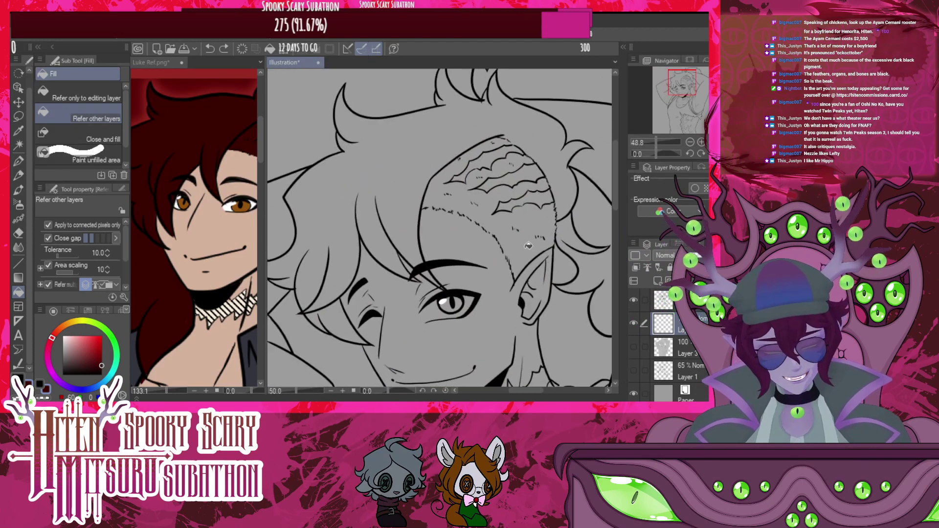
{"action": "scroll", "coordinate": [528, 246], "scroll_direction": "up", "scroll_amount": 3}
{"action": "key", "text": "p"}
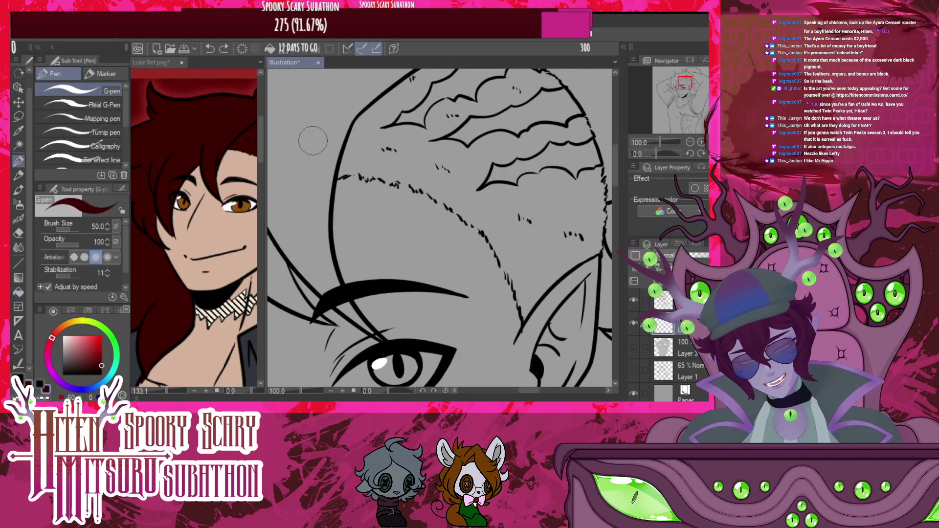
{"action": "mouse_move", "coordinate": [333, 176]}
{"action": "left_mouse_down"}
{"action": "mouse_move", "coordinate": [403, 181]}
{"action": "mouse_move", "coordinate": [469, 217]}
{"action": "mouse_move", "coordinate": [500, 250]}
{"action": "mouse_move", "coordinate": [526, 318]}
{"action": "left_mouse_up"}
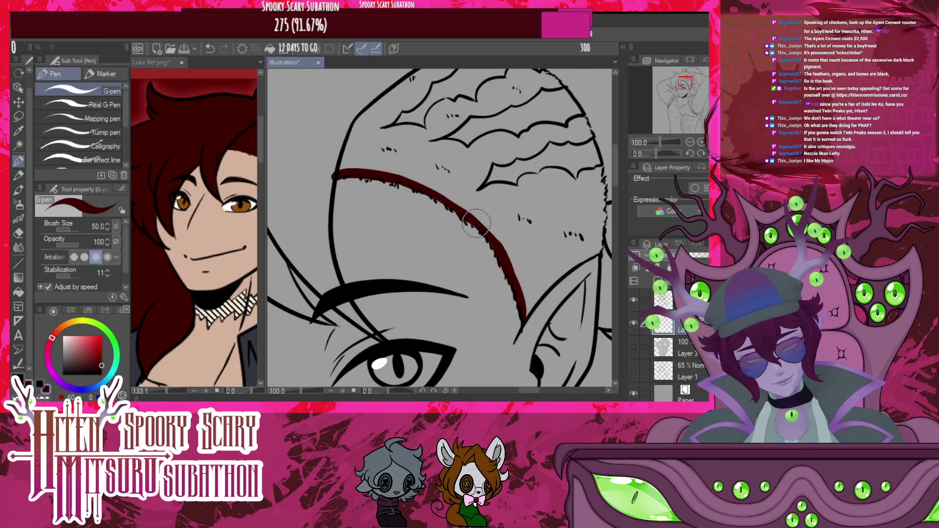
Fill the main hair, the section behind the ear and the raised ponytail with dark red
{"action": "scroll", "coordinate": [485, 218], "scroll_direction": "down", "scroll_amount": 13}
{"action": "scroll", "coordinate": [399, 223], "scroll_direction": "up", "scroll_amount": 4}
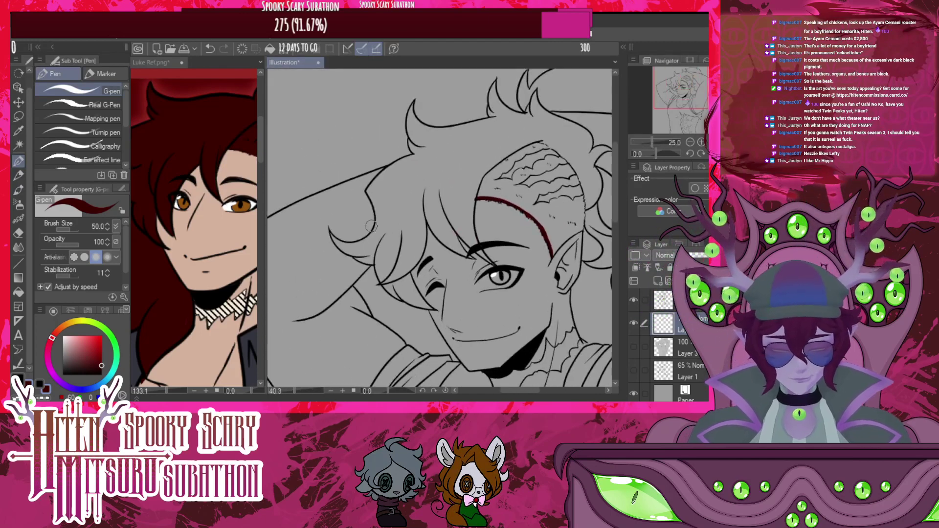
{"action": "left_click", "coordinate": [17, 295]}
{"action": "left_click", "coordinate": [494, 152]}
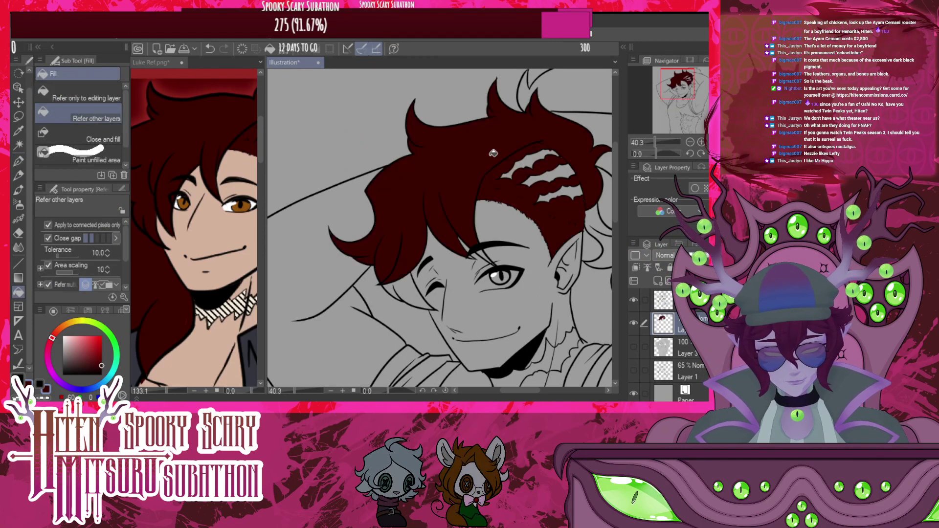
{"action": "scroll", "coordinate": [452, 170], "scroll_direction": "down", "scroll_amount": 6}
{"action": "scroll", "coordinate": [553, 194], "scroll_direction": "up", "scroll_amount": 7}
{"action": "scroll", "coordinate": [556, 196], "scroll_direction": "up", "scroll_amount": 2}
{"action": "left_click", "coordinate": [549, 198]}
{"action": "scroll", "coordinate": [548, 196], "scroll_direction": "down", "scroll_amount": 9}
{"action": "scroll", "coordinate": [528, 149], "scroll_direction": "up", "scroll_amount": 6}
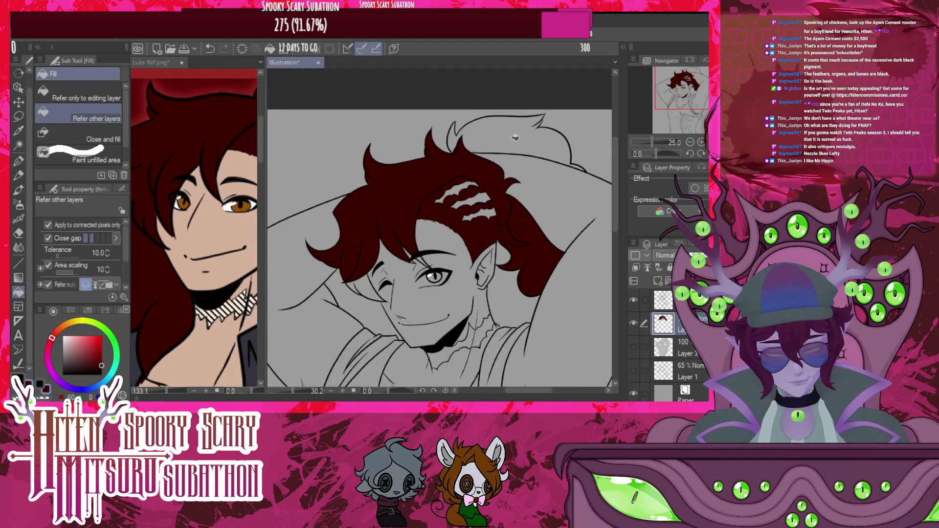
{"action": "left_click", "coordinate": [501, 147]}
{"action": "scroll", "coordinate": [471, 191], "scroll_direction": "up", "scroll_amount": 4}
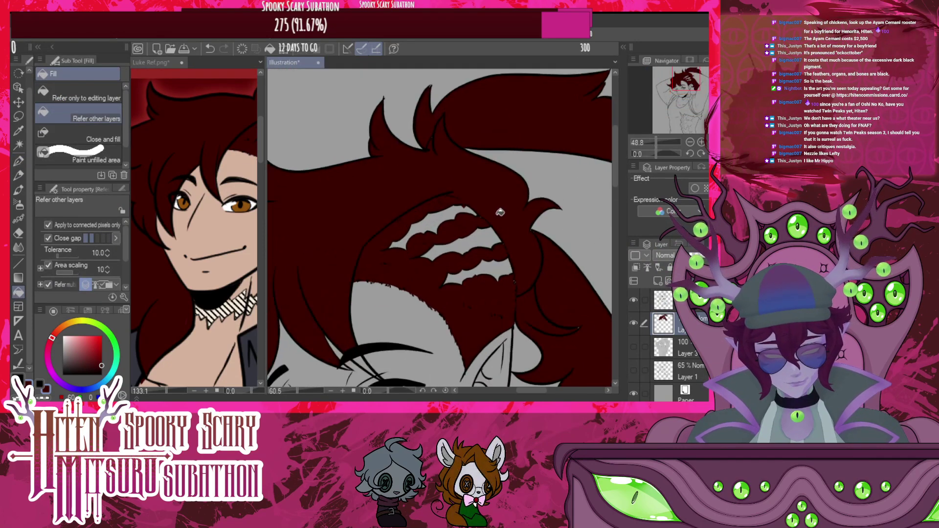
Paint dark red into the unfilled gaps around the scarred shaved side and in the thin fringe strands over the forehead
{"action": "left_click", "coordinate": [18, 161]}
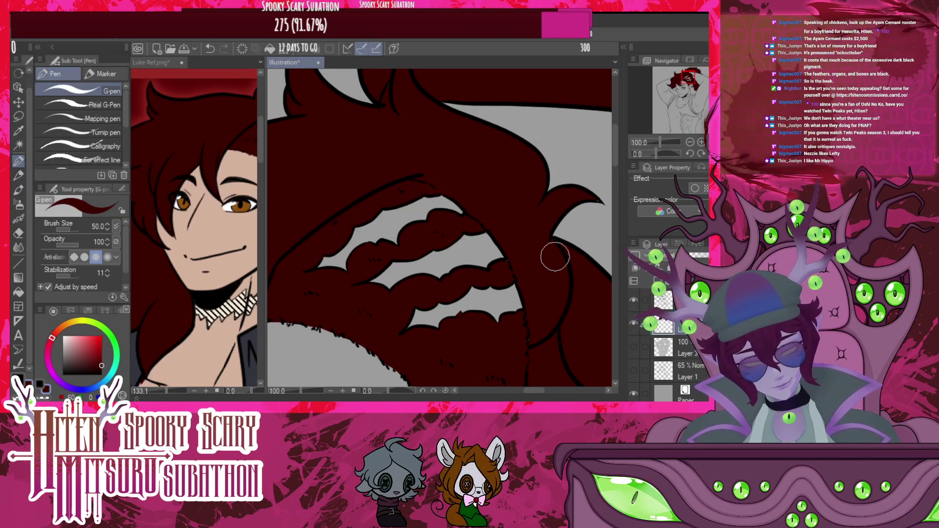
{"action": "left_click", "coordinate": [460, 310]}
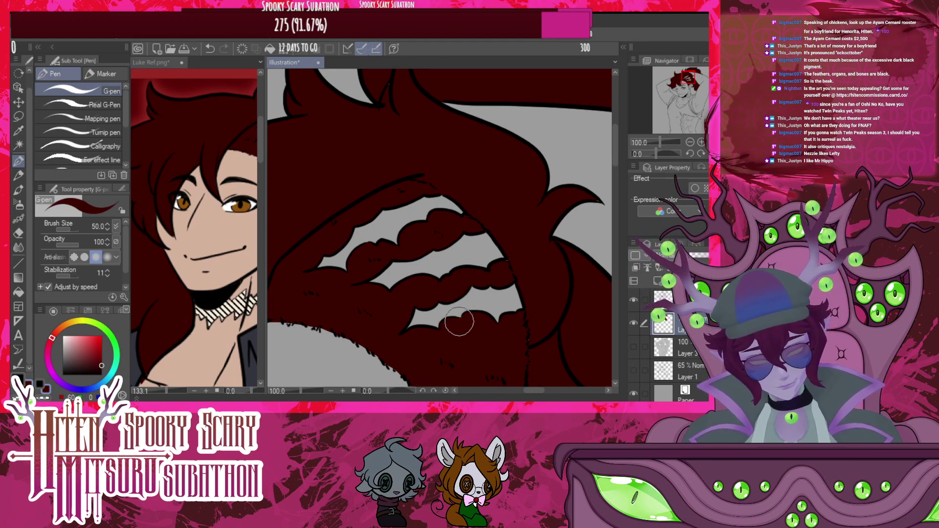
{"action": "scroll", "coordinate": [551, 197], "scroll_direction": "down", "scroll_amount": 3}
{"action": "scroll", "coordinate": [397, 301], "scroll_direction": "up", "scroll_amount": 2}
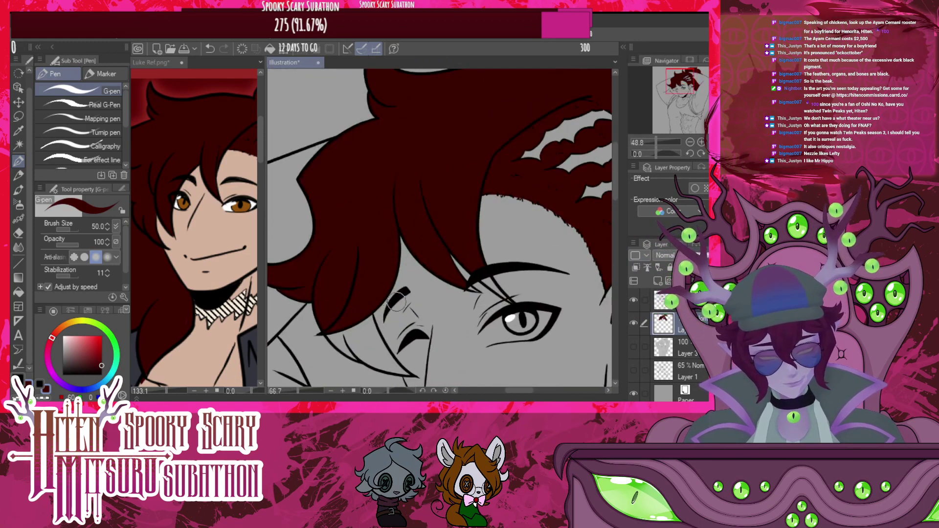
{"action": "mouse_move", "coordinate": [328, 332]}
{"action": "left_mouse_down"}
{"action": "mouse_move", "coordinate": [365, 361]}
{"action": "mouse_move", "coordinate": [330, 323]}
{"action": "mouse_move", "coordinate": [346, 333]}
{"action": "mouse_move", "coordinate": [363, 299]}
{"action": "mouse_move", "coordinate": [405, 371]}
{"action": "left_mouse_up"}
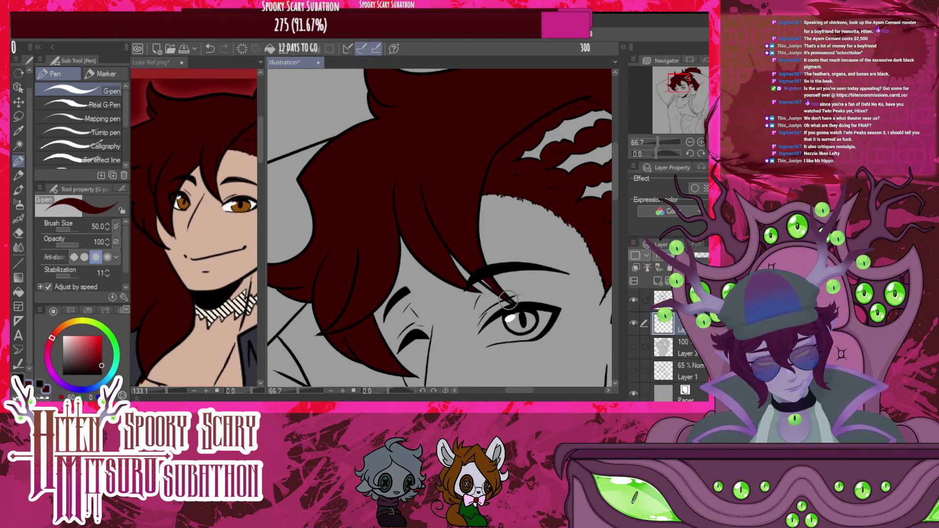
{"action": "scroll", "coordinate": [453, 220], "scroll_direction": "down", "scroll_amount": 4}
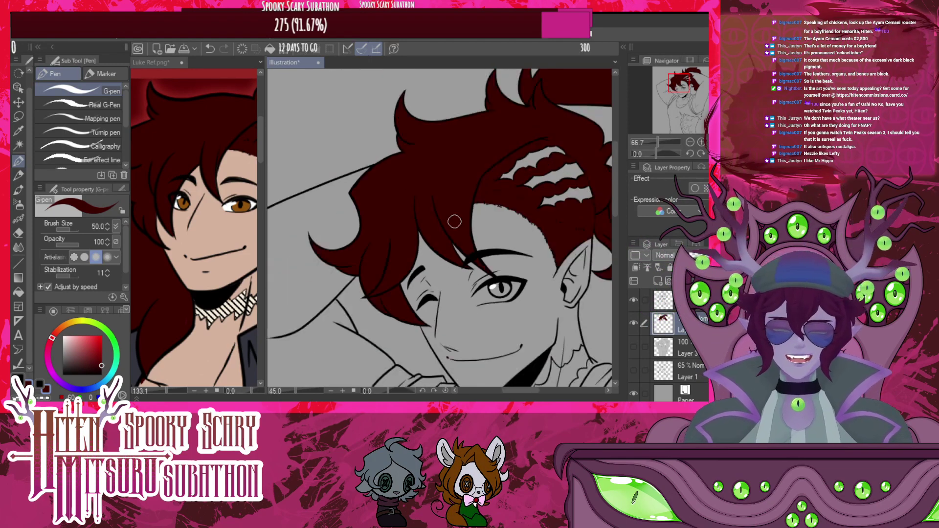
{"action": "scroll", "coordinate": [397, 227], "scroll_direction": "up", "scroll_amount": 4}
{"action": "scroll", "coordinate": [406, 223], "scroll_direction": "down", "scroll_amount": 2}
{"action": "scroll", "coordinate": [398, 147], "scroll_direction": "up", "scroll_amount": 6}
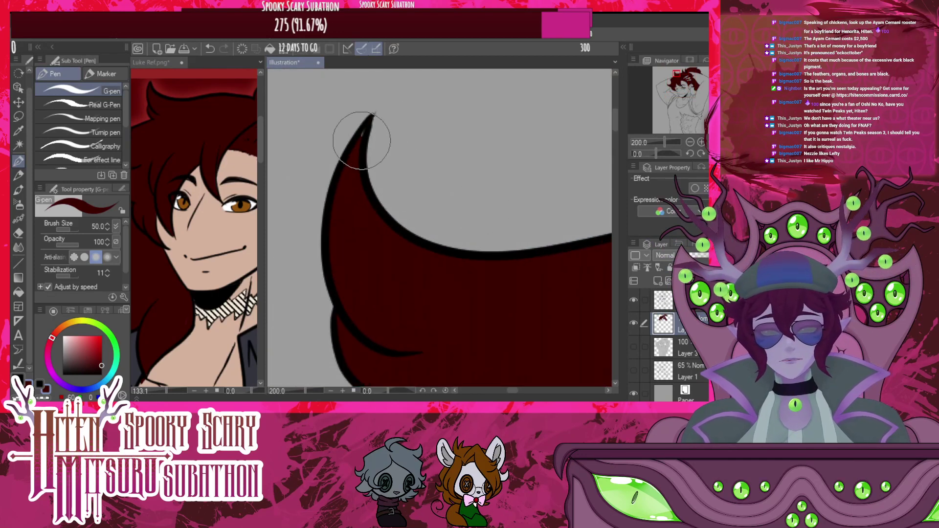
{"action": "scroll", "coordinate": [394, 257], "scroll_direction": "down", "scroll_amount": 3}
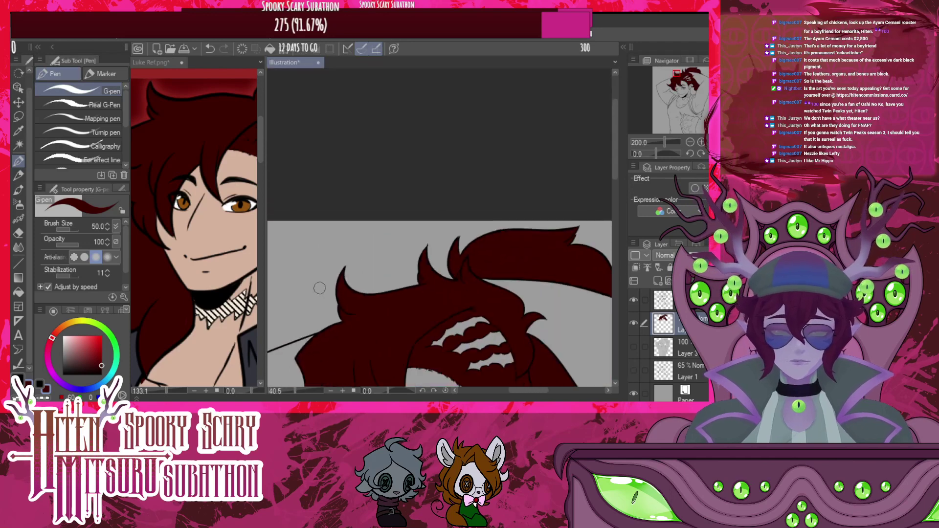
Make Layer 3 visible again so the grey shading and coloured eye show with the hair, and check the whole figure
{"action": "scroll", "coordinate": [469, 263], "scroll_direction": "up", "scroll_amount": 2}
{"action": "scroll", "coordinate": [316, 244], "scroll_direction": "down", "scroll_amount": 2}
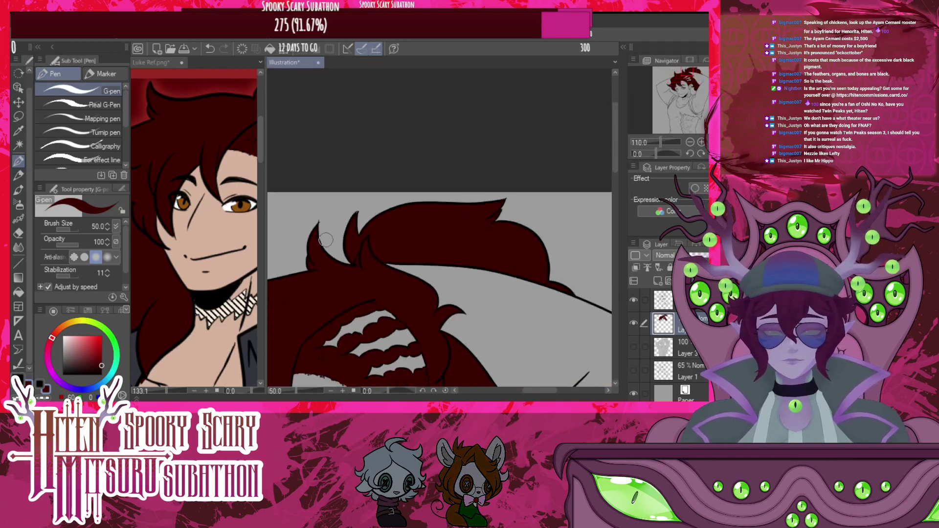
{"action": "scroll", "coordinate": [483, 247], "scroll_direction": "down", "scroll_amount": 4}
{"action": "scroll", "coordinate": [482, 247], "scroll_direction": "up", "scroll_amount": 1}
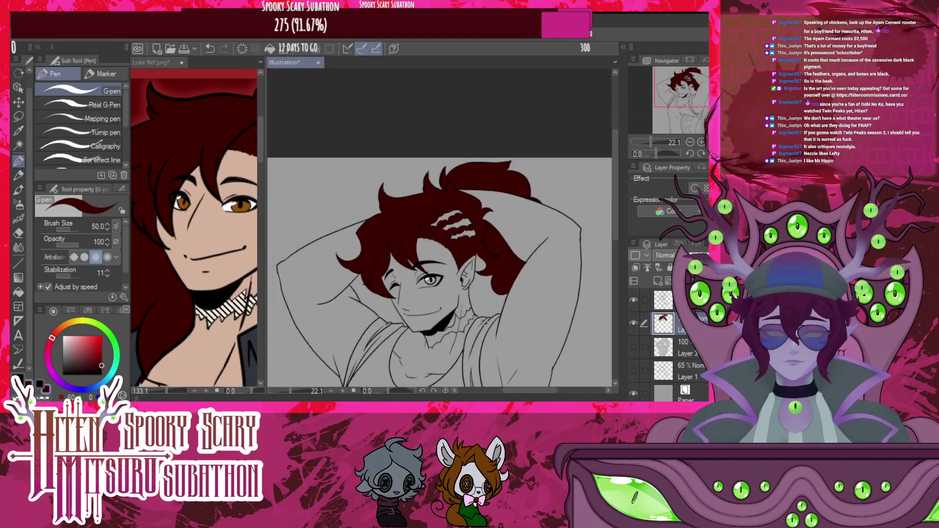
{"action": "left_click", "coordinate": [634, 346]}
{"action": "scroll", "coordinate": [476, 278], "scroll_direction": "down", "scroll_amount": 3}
{"action": "scroll", "coordinate": [476, 278], "scroll_direction": "up", "scroll_amount": 1}
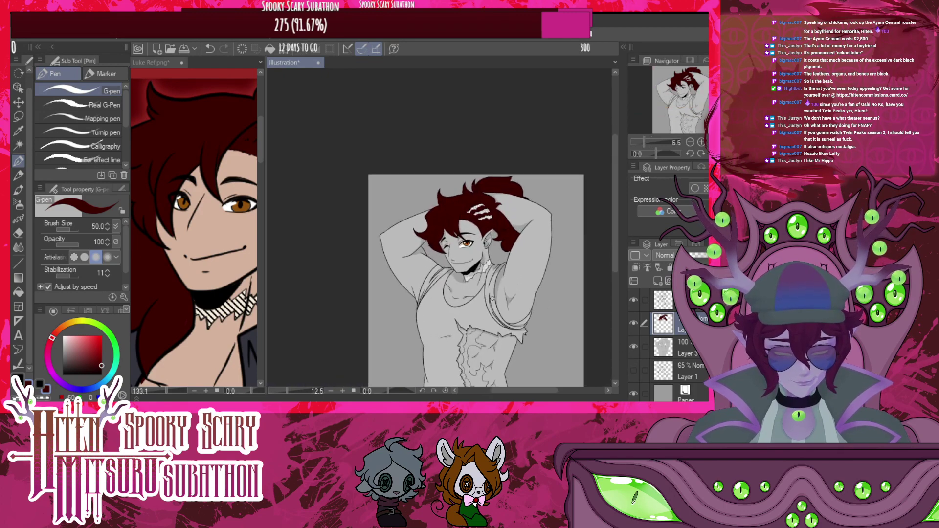
{"action": "scroll", "coordinate": [492, 299], "scroll_direction": "up", "scroll_amount": 2}
{"action": "scroll", "coordinate": [468, 273], "scroll_direction": "down", "scroll_amount": 4}
{"action": "scroll", "coordinate": [450, 251], "scroll_direction": "up", "scroll_amount": 5}
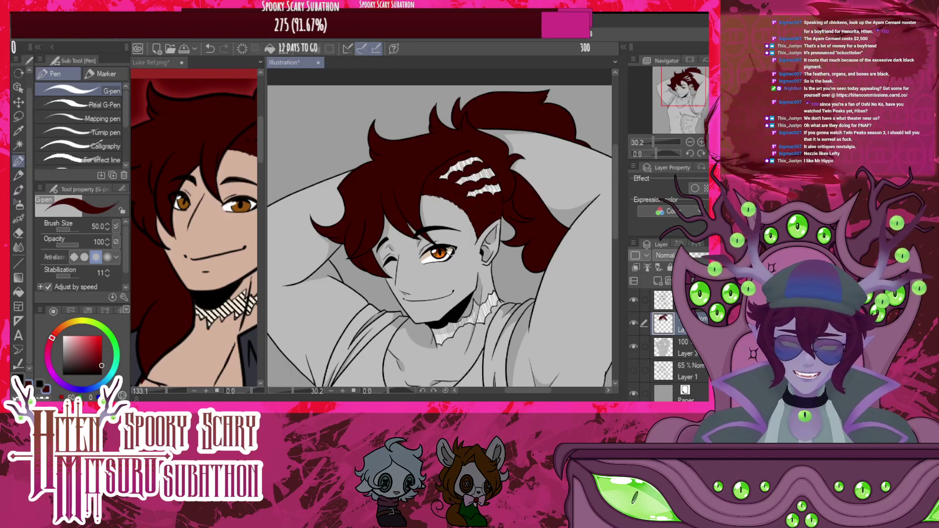
{"action": "scroll", "coordinate": [455, 270], "scroll_direction": "down", "scroll_amount": 1}
{"action": "scroll", "coordinate": [370, 254], "scroll_direction": "up", "scroll_amount": 13}
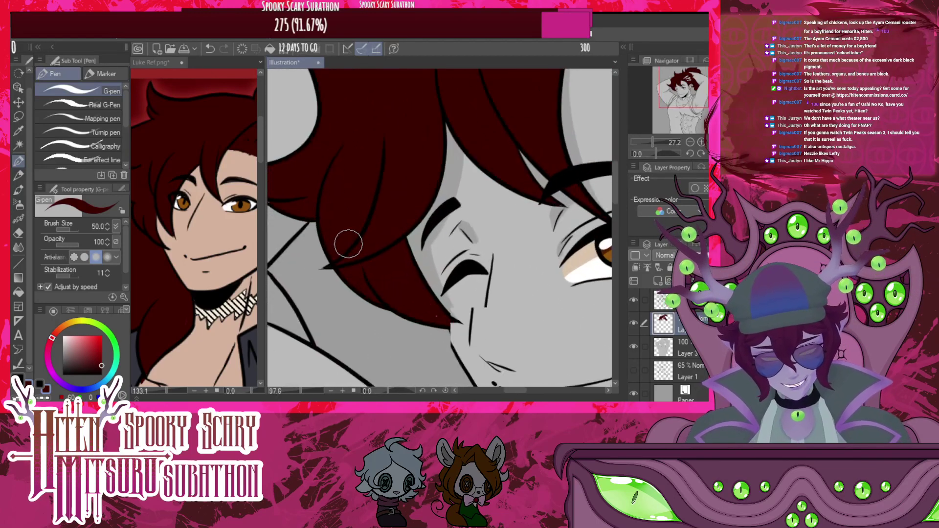
Add a Multiply layer clipped to the hair colour layer and paint shadow under the front lock beside the closed eye
{"action": "left_click", "coordinate": [658, 281]}
{"action": "left_click", "coordinate": [636, 267]}
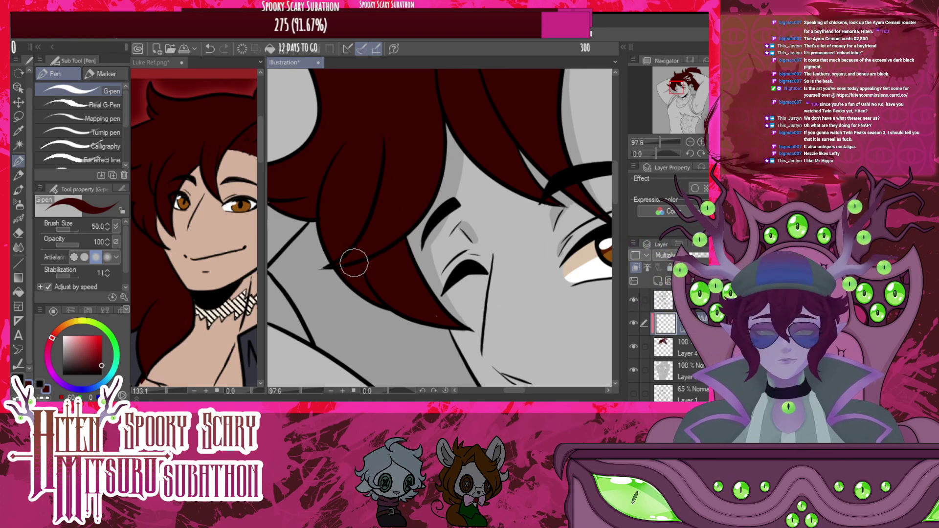
{"action": "mouse_move", "coordinate": [356, 263]}
{"action": "left_mouse_down"}
{"action": "mouse_move", "coordinate": [421, 236]}
{"action": "mouse_move", "coordinate": [377, 259]}
{"action": "mouse_move", "coordinate": [411, 240]}
{"action": "left_mouse_up"}
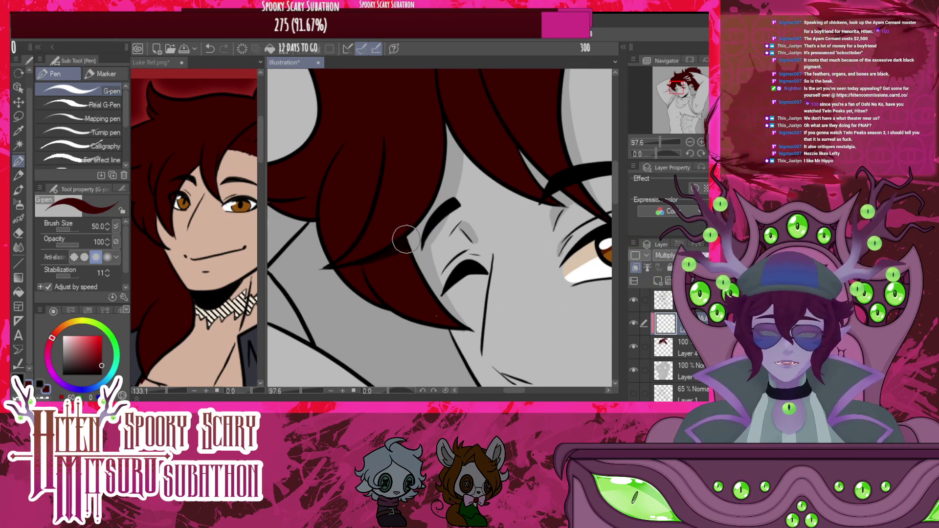
{"action": "left_click_drag", "start_coordinate": [346, 267], "coordinate": [418, 250]}
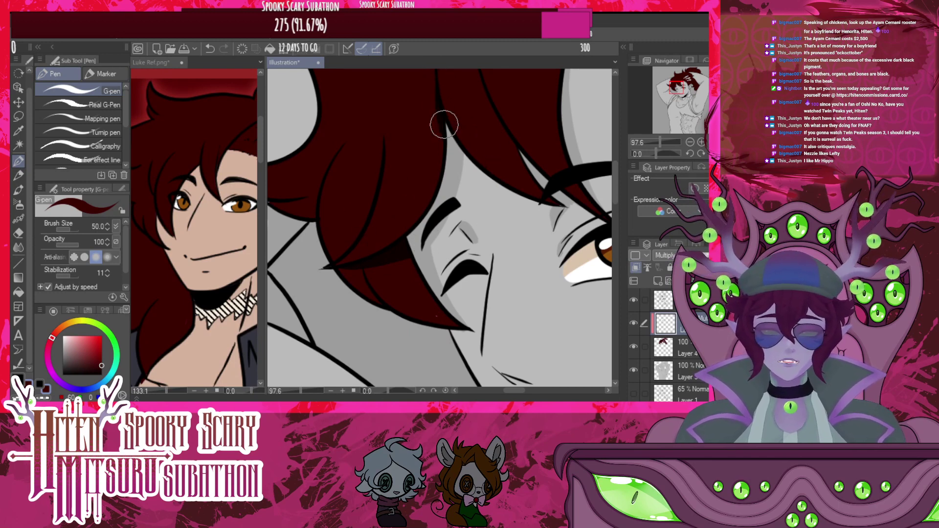
Paint a tapered shadow along the fringe strand that falls over the forehead
{"action": "scroll", "coordinate": [494, 294], "scroll_direction": "down", "scroll_amount": 5}
{"action": "scroll", "coordinate": [486, 211], "scroll_direction": "up", "scroll_amount": 6}
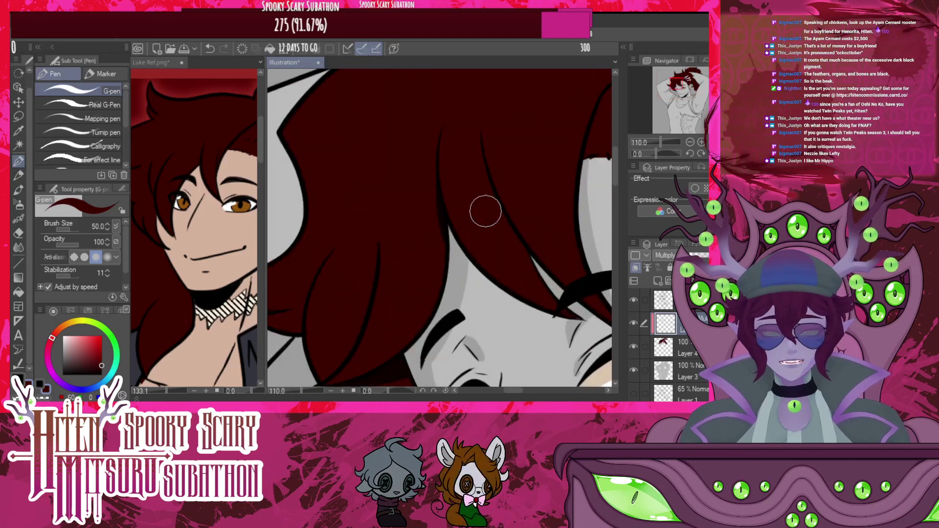
{"action": "mouse_move", "coordinate": [482, 134]}
{"action": "left_mouse_down"}
{"action": "mouse_move", "coordinate": [500, 212]}
{"action": "mouse_move", "coordinate": [557, 288]}
{"action": "left_mouse_up"}
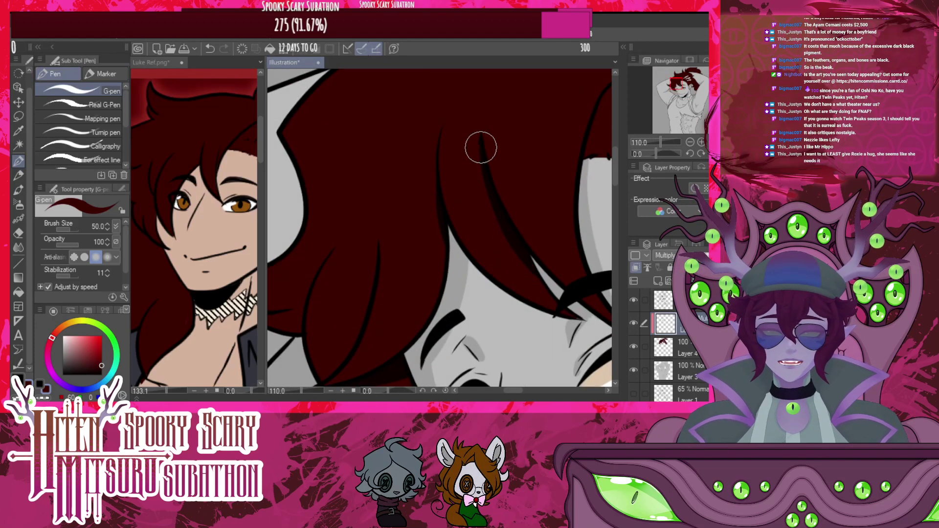
{"action": "scroll", "coordinate": [460, 296], "scroll_direction": "down", "scroll_amount": 6}
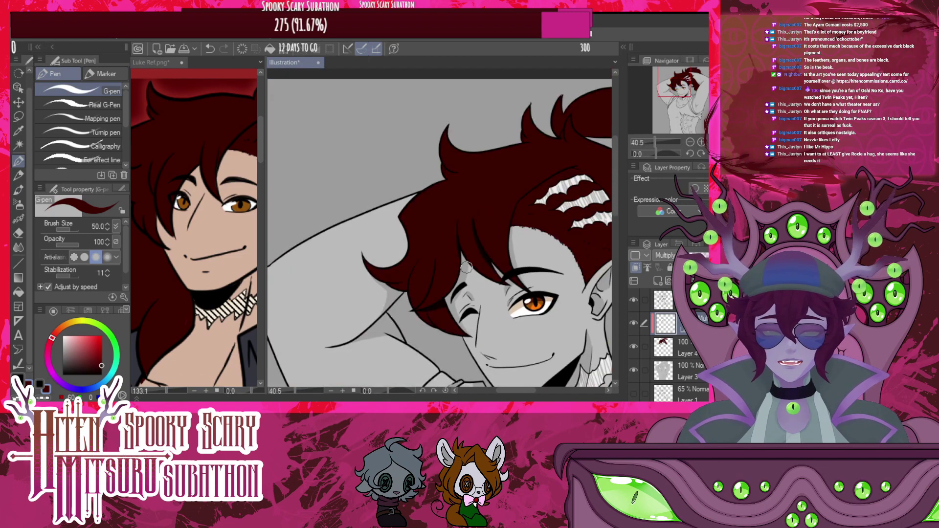
Shade the hair above and behind the scarred shaved side of the head
{"action": "scroll", "coordinate": [476, 237], "scroll_direction": "up", "scroll_amount": 5}
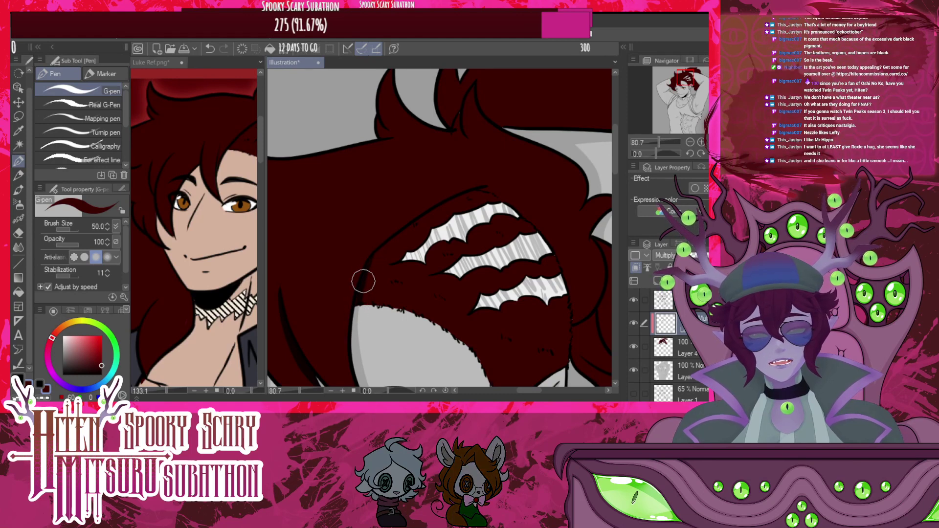
{"action": "mouse_move", "coordinate": [485, 190]}
{"action": "left_mouse_down"}
{"action": "mouse_move", "coordinate": [532, 183]}
{"action": "mouse_move", "coordinate": [603, 204]}
{"action": "left_mouse_up"}
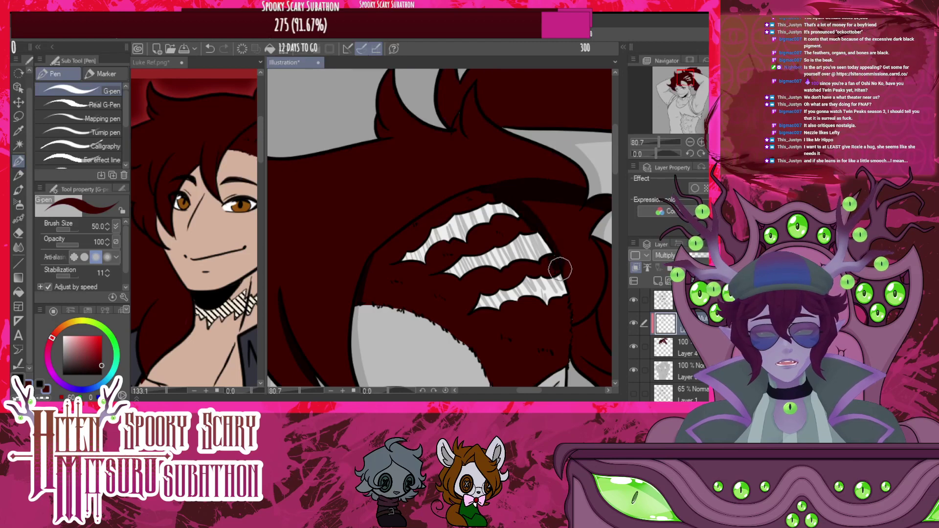
{"action": "mouse_move", "coordinate": [596, 272]}
{"action": "left_mouse_down"}
{"action": "mouse_move", "coordinate": [580, 231]}
{"action": "mouse_move", "coordinate": [603, 206]}
{"action": "mouse_move", "coordinate": [594, 222]}
{"action": "mouse_move", "coordinate": [601, 270]}
{"action": "mouse_move", "coordinate": [584, 224]}
{"action": "mouse_move", "coordinate": [592, 212]}
{"action": "mouse_move", "coordinate": [537, 210]}
{"action": "left_mouse_up"}
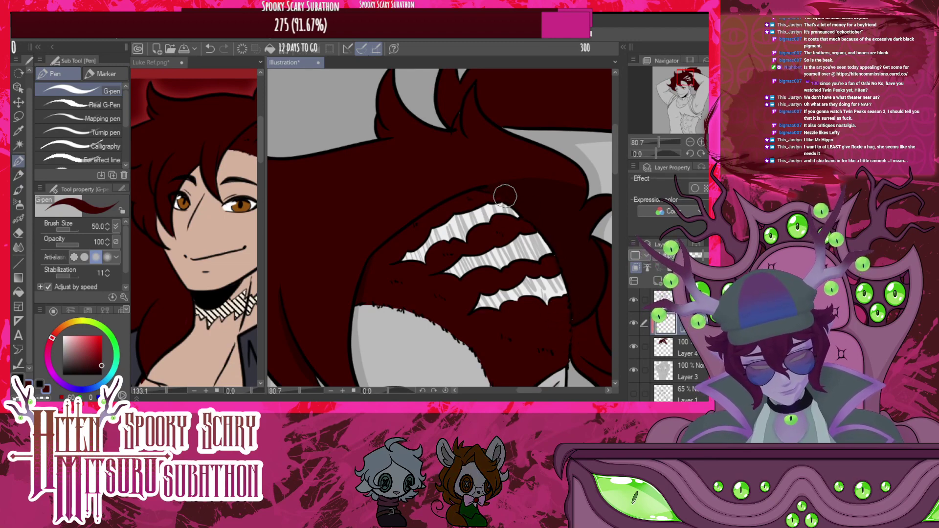
Set the brush size to 150 and shade the hair section hanging behind the ear
{"action": "scroll", "coordinate": [500, 149], "scroll_direction": "down", "scroll_amount": 5}
{"action": "scroll", "coordinate": [537, 227], "scroll_direction": "up", "scroll_amount": 4}
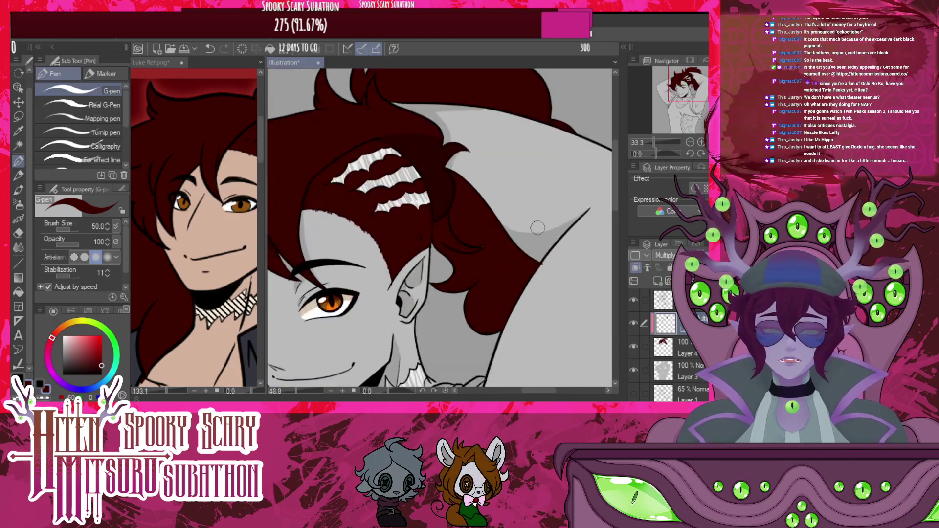
{"action": "key", "text": "bracketright"}
{"action": "key", "text": "bracketright"}
{"action": "key", "text": "bracketright"}
{"action": "key", "text": "bracketright"}
{"action": "key", "text": "bracketright"}
{"action": "key", "text": "bracketright"}
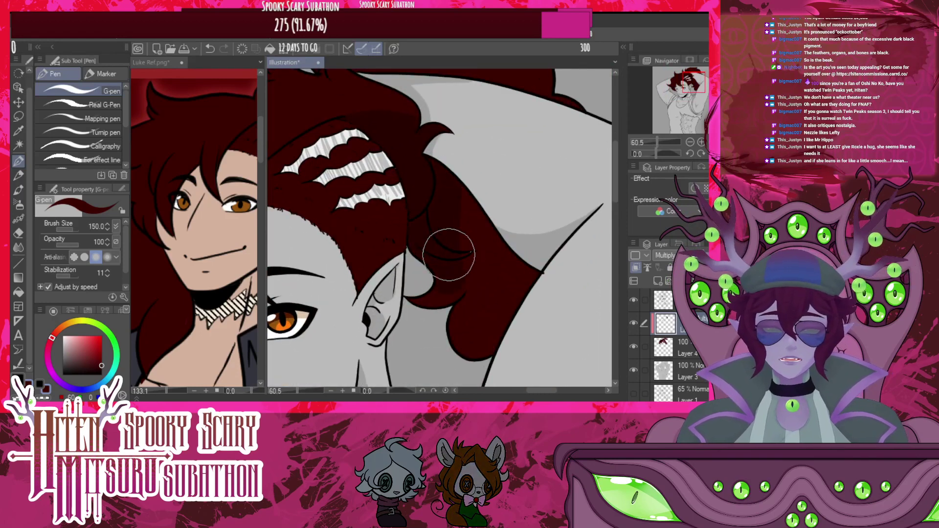
{"action": "mouse_move", "coordinate": [459, 319]}
{"action": "left_mouse_down"}
{"action": "mouse_move", "coordinate": [499, 310]}
{"action": "mouse_move", "coordinate": [452, 286]}
{"action": "mouse_move", "coordinate": [417, 303]}
{"action": "mouse_move", "coordinate": [540, 230]}
{"action": "left_mouse_up"}
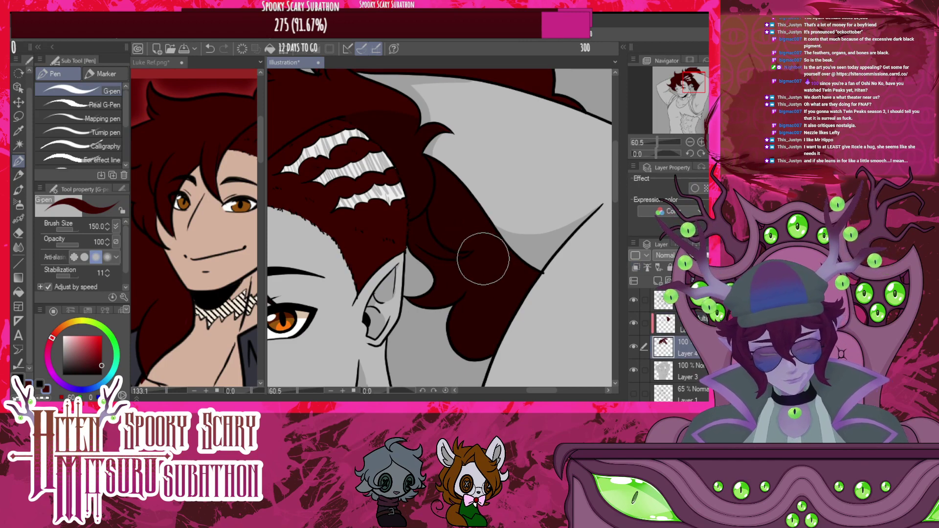
Paint shadow over the curled end of the raised ponytail on the clipped Multiply layer
{"action": "scroll", "coordinate": [508, 215], "scroll_direction": "down", "scroll_amount": 4}
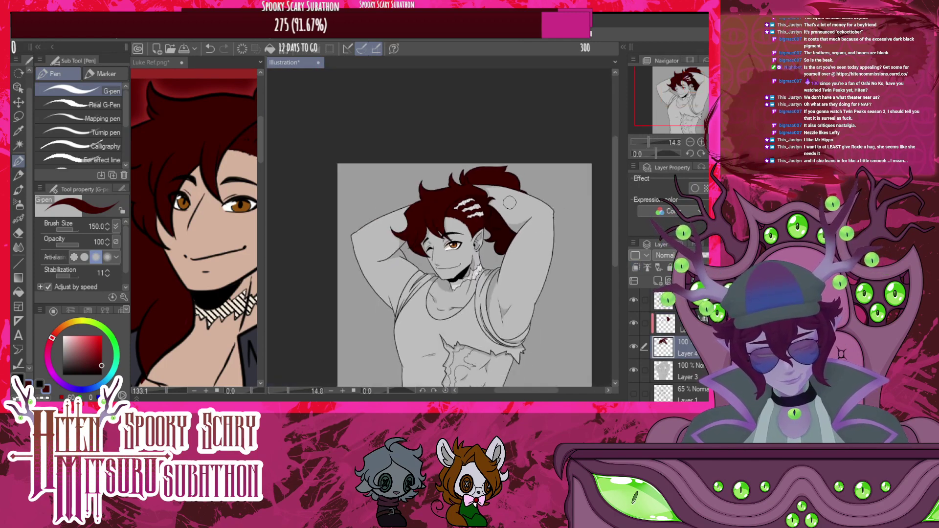
{"action": "scroll", "coordinate": [514, 193], "scroll_direction": "up", "scroll_amount": 5}
{"action": "scroll", "coordinate": [526, 161], "scroll_direction": "up", "scroll_amount": 5}
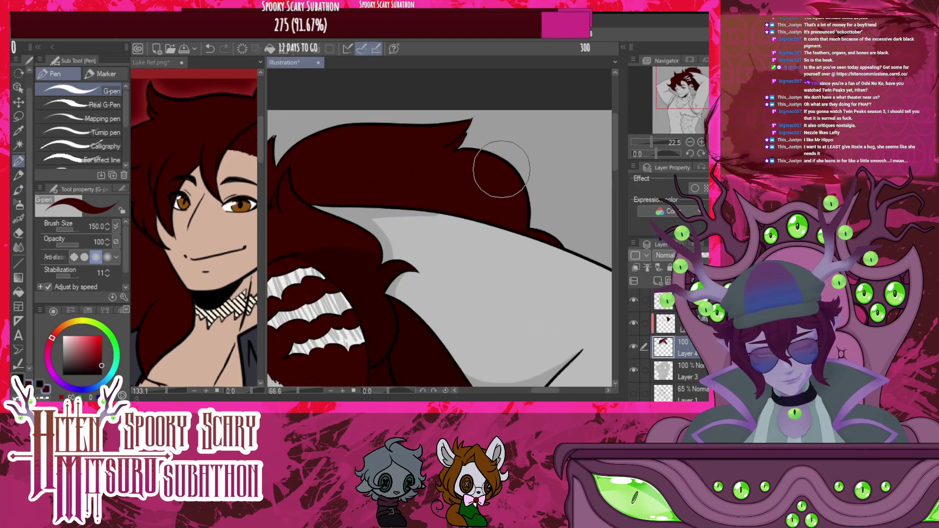
{"action": "key", "text": "alt+]"}
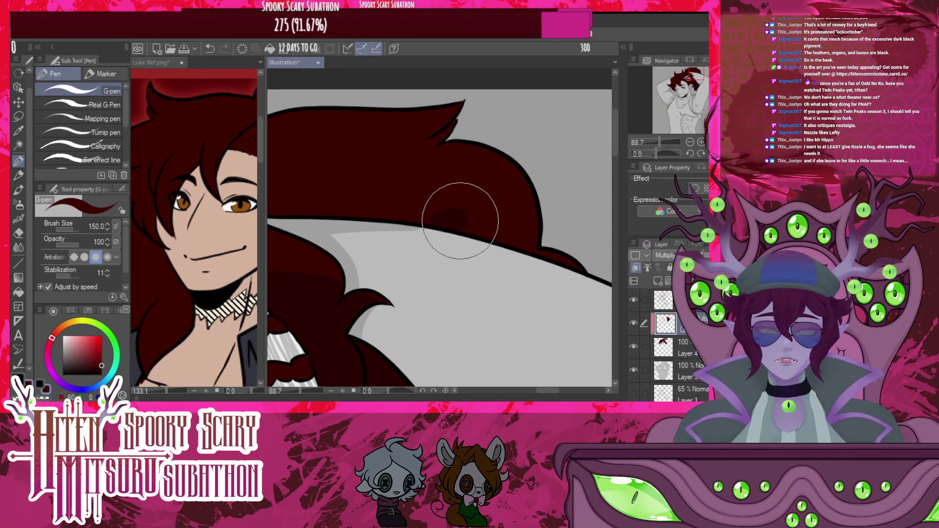
{"action": "left_click_drag", "start_coordinate": [487, 207], "coordinate": [485, 162]}
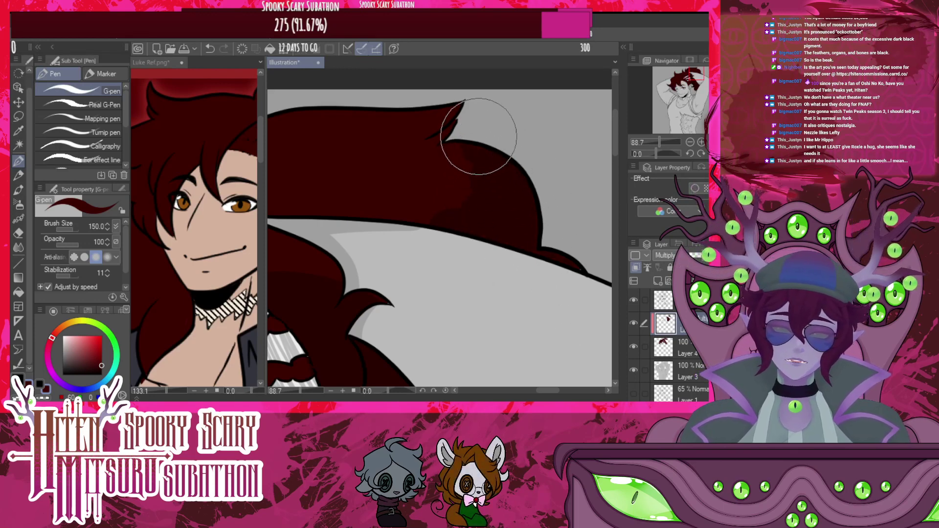
{"action": "scroll", "coordinate": [532, 147], "scroll_direction": "down", "scroll_amount": 5}
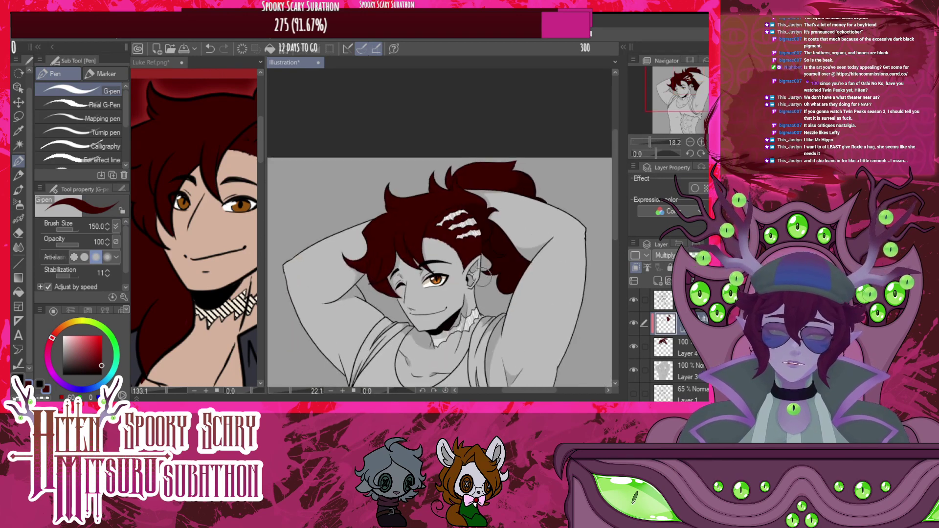
Merge the hair colour and shadow layers into Layer 3 and add a new empty Normal layer above it
{"action": "scroll", "coordinate": [438, 258], "scroll_direction": "up", "scroll_amount": 1}
{"action": "scroll", "coordinate": [435, 258], "scroll_direction": "up", "scroll_amount": 4}
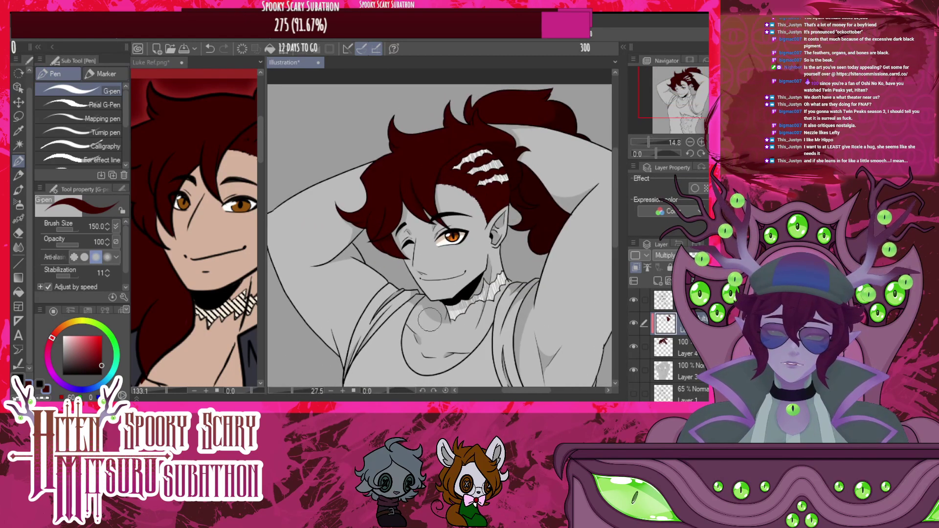
{"action": "scroll", "coordinate": [435, 312], "scroll_direction": "down", "scroll_amount": 4}
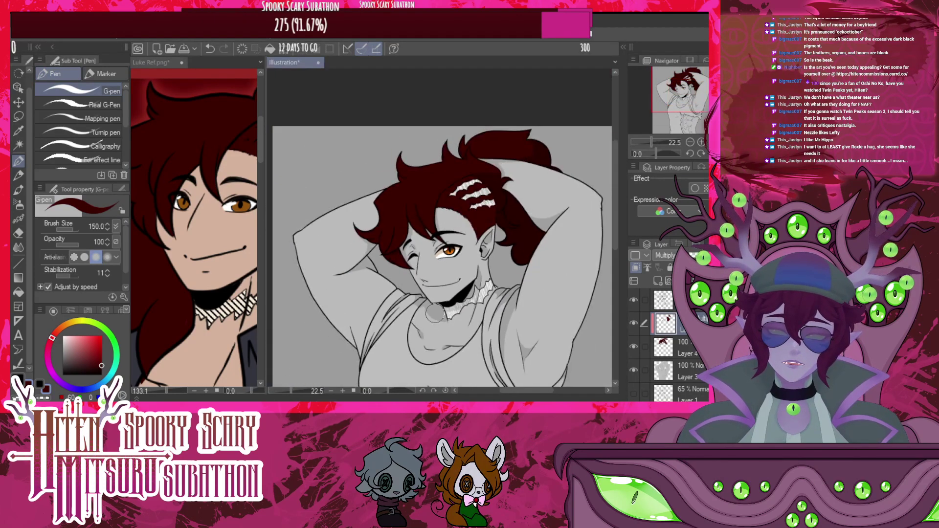
{"action": "scroll", "coordinate": [435, 312], "scroll_direction": "up", "scroll_amount": 5}
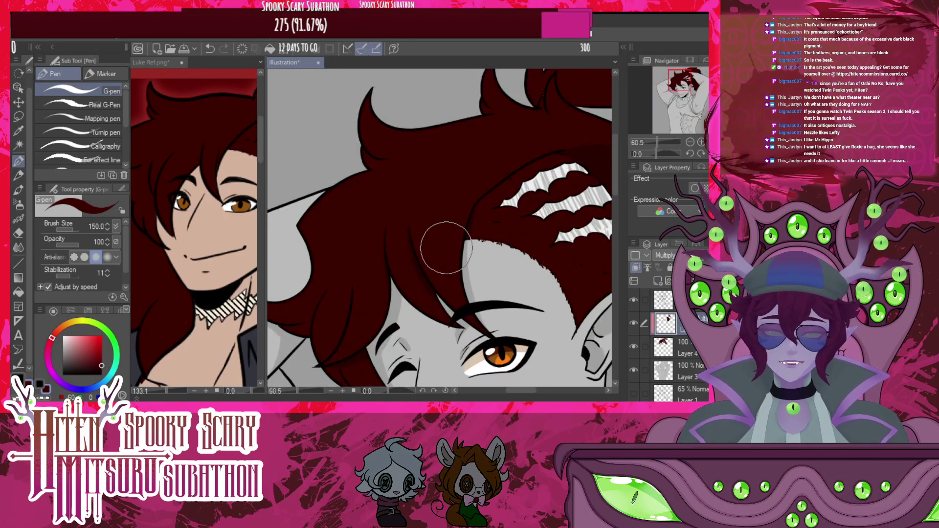
{"action": "scroll", "coordinate": [446, 248], "scroll_direction": "down", "scroll_amount": 4}
{"action": "scroll", "coordinate": [461, 286], "scroll_direction": "up", "scroll_amount": 3}
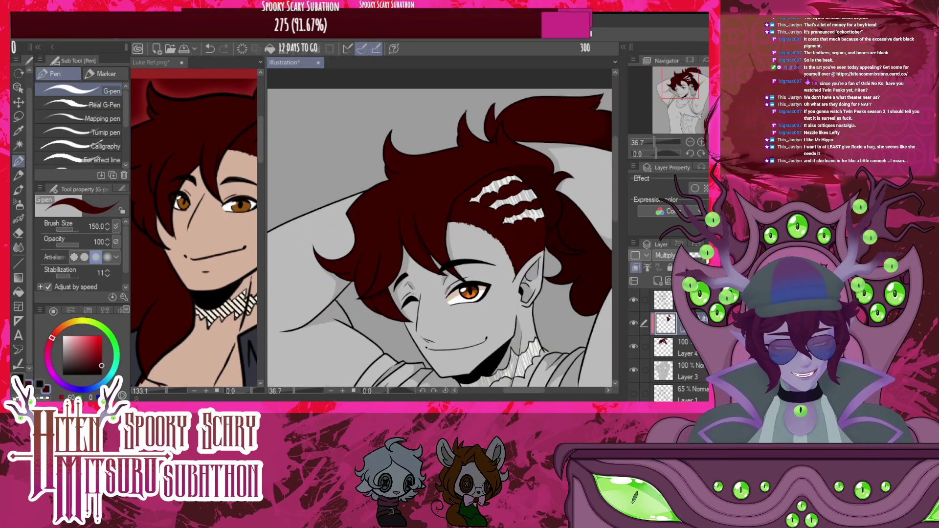
{"action": "left_click", "coordinate": [703, 280]}
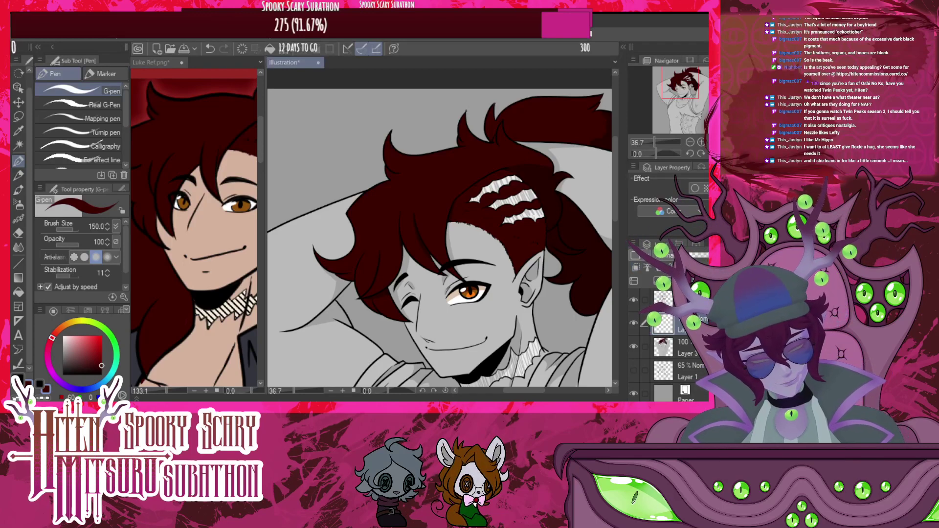
Check the whole figure, and close the Luke Ref.png reference image
{"action": "scroll", "coordinate": [402, 232], "scroll_direction": "down", "scroll_amount": 8}
{"action": "scroll", "coordinate": [378, 268], "scroll_direction": "up", "scroll_amount": 3}
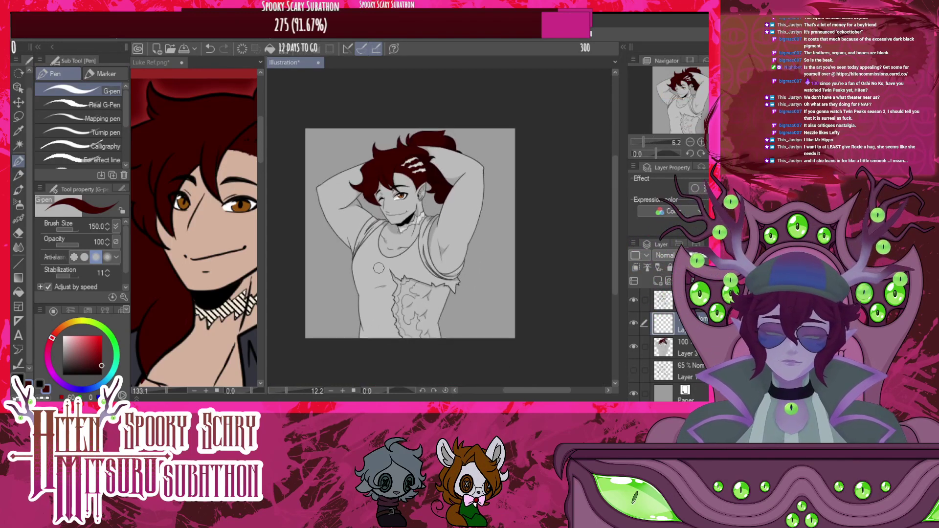
{"action": "scroll", "coordinate": [414, 291], "scroll_direction": "up", "scroll_amount": 2}
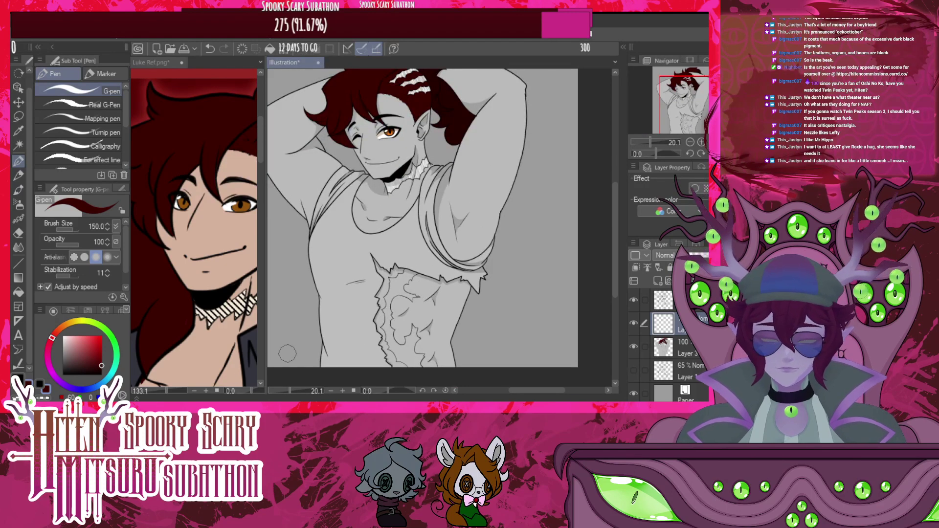
{"action": "left_click", "coordinate": [181, 62]}
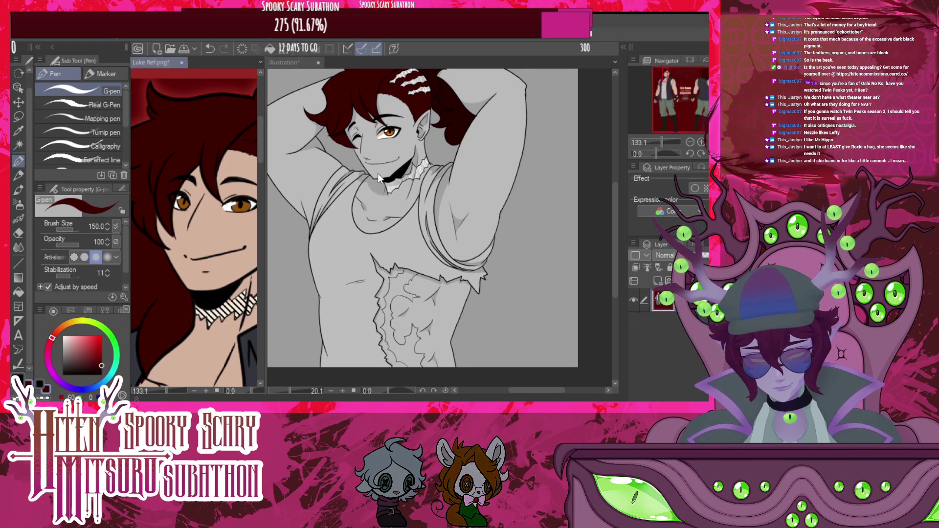
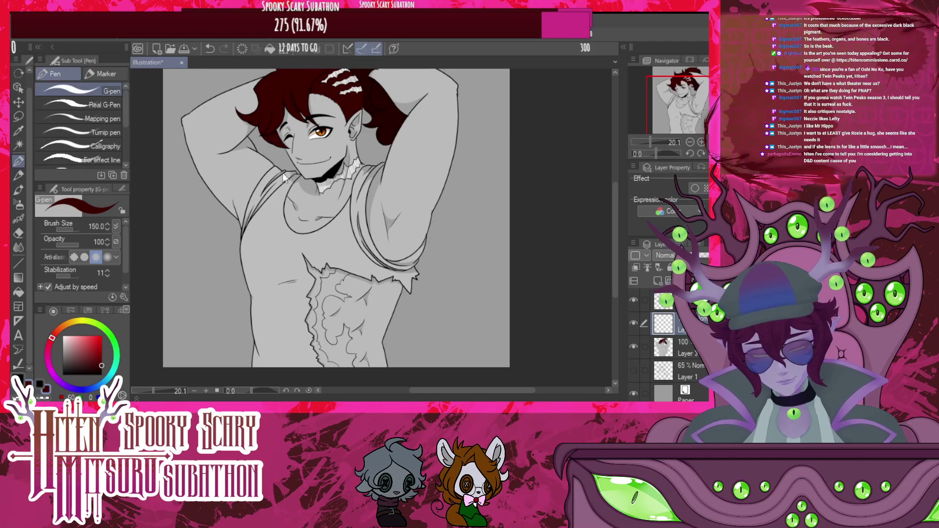
Sample the dark blood red from the cheek smears in 18 Cannibalism.png and return to the tank-top illustration
{"action": "scroll", "coordinate": [350, 260], "scroll_direction": "up", "scroll_amount": 3}
{"action": "scroll", "coordinate": [306, 142], "scroll_direction": "up", "scroll_amount": 5}
{"action": "scroll", "coordinate": [307, 142], "scroll_direction": "up", "scroll_amount": 5}
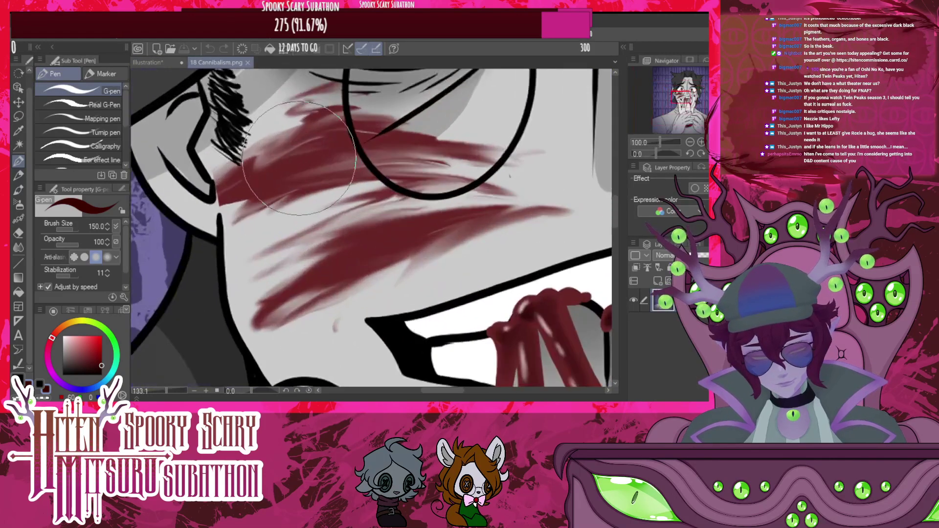
{"action": "left_click", "coordinate": [172, 63]}
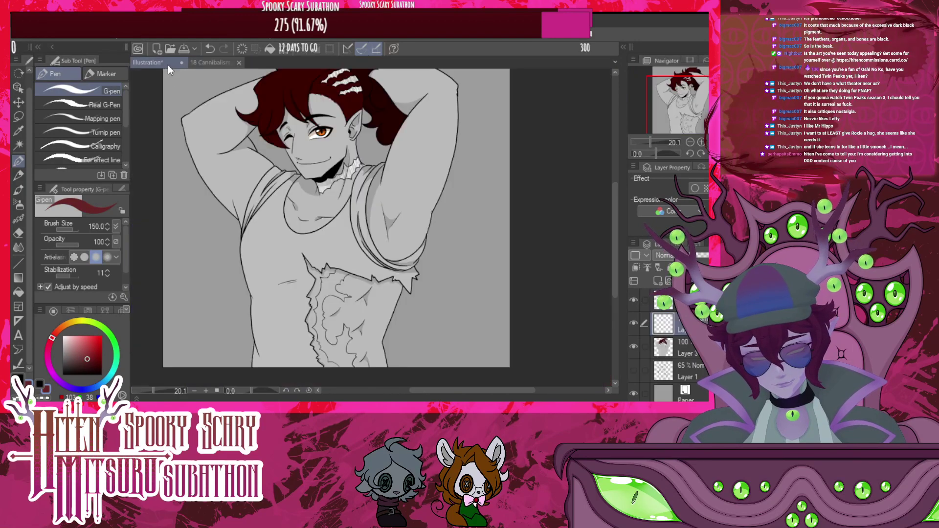
Paint two blood drips running from the mouth corner down the chin with the G-pen at size 25
{"action": "scroll", "coordinate": [342, 205], "scroll_direction": "down", "scroll_amount": 2}
{"action": "scroll", "coordinate": [351, 184], "scroll_direction": "up", "scroll_amount": 5}
{"action": "scroll", "coordinate": [351, 184], "scroll_direction": "up", "scroll_amount": 5}
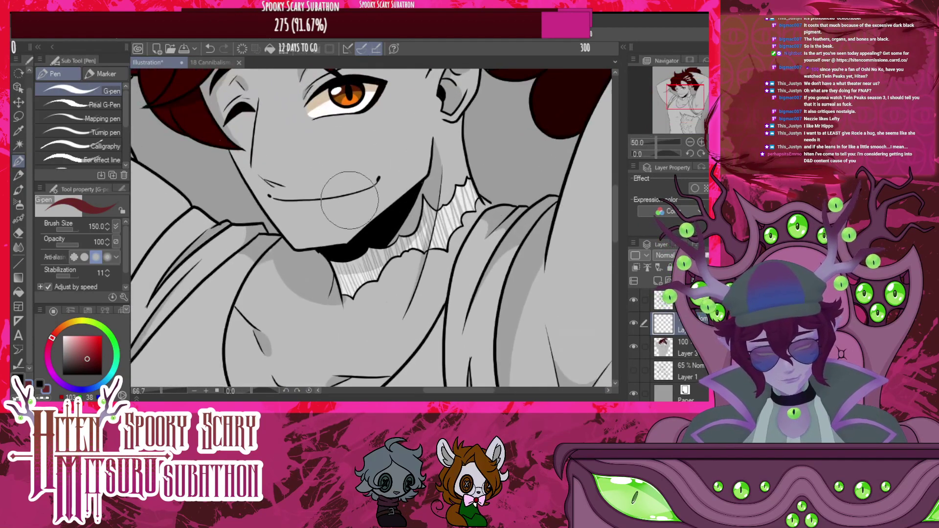
{"action": "key", "text": "bracketleft"}
{"action": "key", "text": "bracketleft"}
{"action": "key", "text": "bracketleft"}
{"action": "key", "text": "bracketleft"}
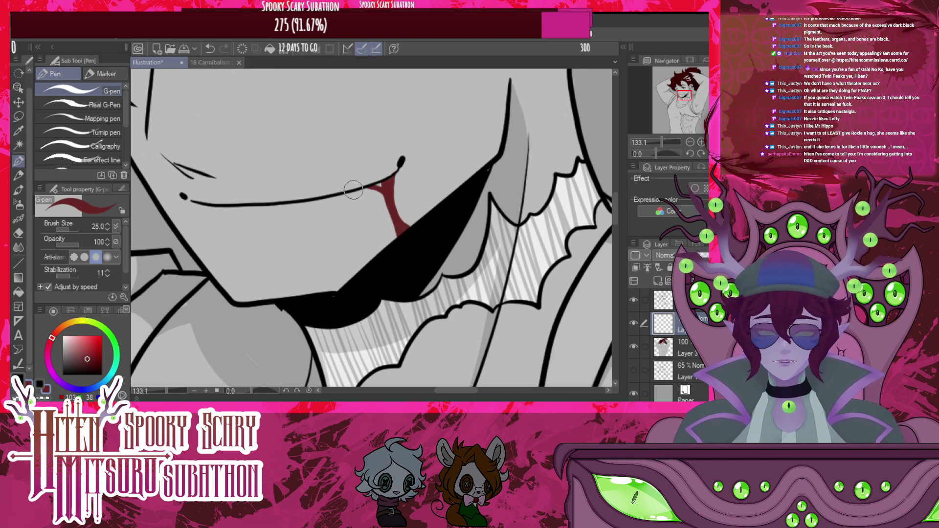
{"action": "left_click_drag", "start_coordinate": [344, 196], "coordinate": [372, 254]}
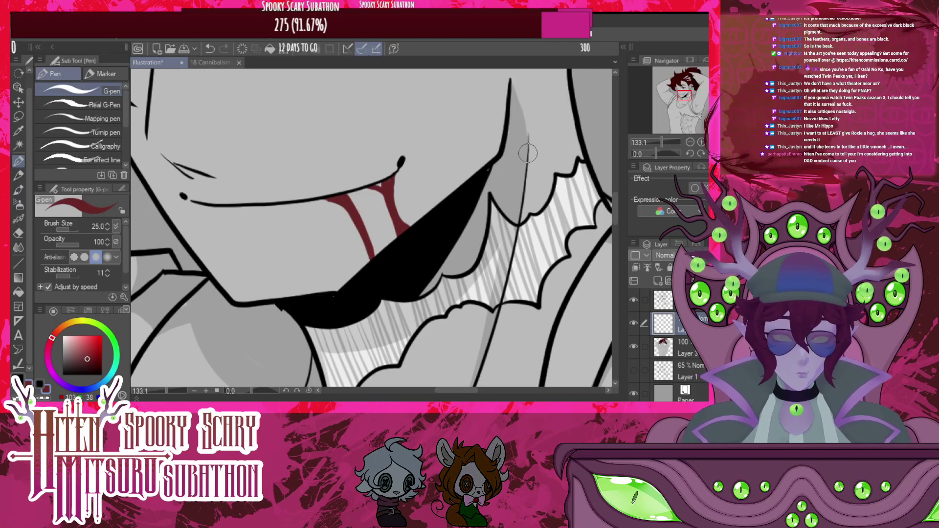
Examine the blood drips up close and against the whole face and figure
{"action": "scroll", "coordinate": [574, 132], "scroll_direction": "down", "scroll_amount": 4}
{"action": "scroll", "coordinate": [432, 200], "scroll_direction": "up", "scroll_amount": 3}
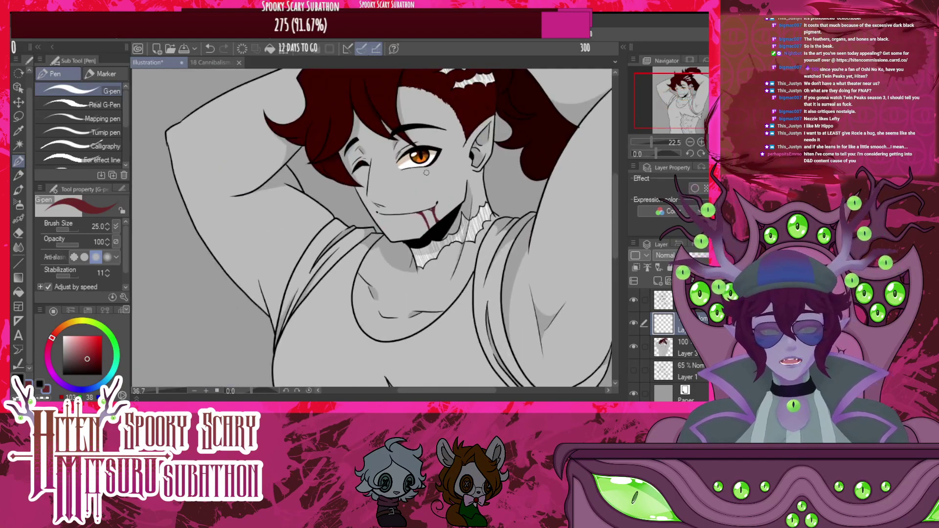
{"action": "scroll", "coordinate": [432, 201], "scroll_direction": "down", "scroll_amount": 3}
{"action": "scroll", "coordinate": [435, 225], "scroll_direction": "up", "scroll_amount": 4}
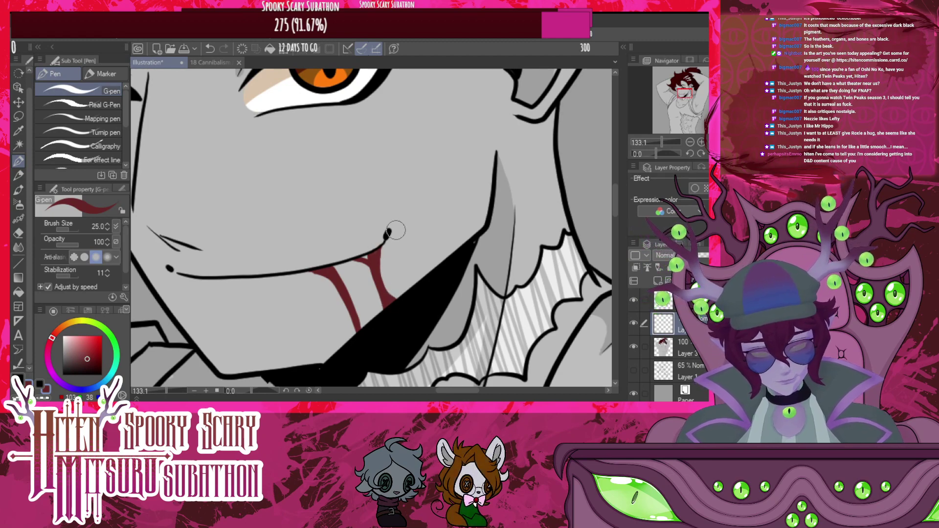
{"action": "scroll", "coordinate": [325, 220], "scroll_direction": "down", "scroll_amount": 15}
{"action": "scroll", "coordinate": [381, 197], "scroll_direction": "up", "scroll_amount": 4}
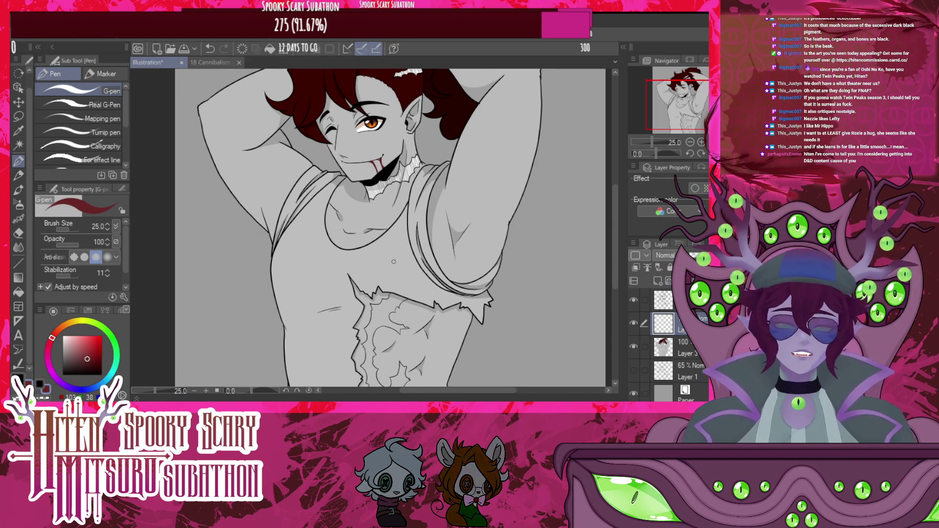
{"action": "scroll", "coordinate": [394, 262], "scroll_direction": "up", "scroll_amount": 5}
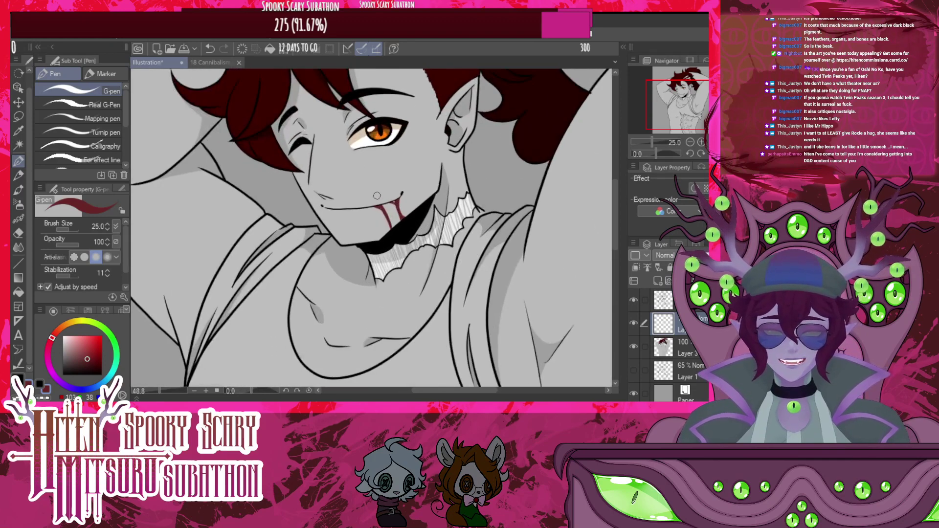
{"action": "scroll", "coordinate": [398, 210], "scroll_direction": "up", "scroll_amount": 2}
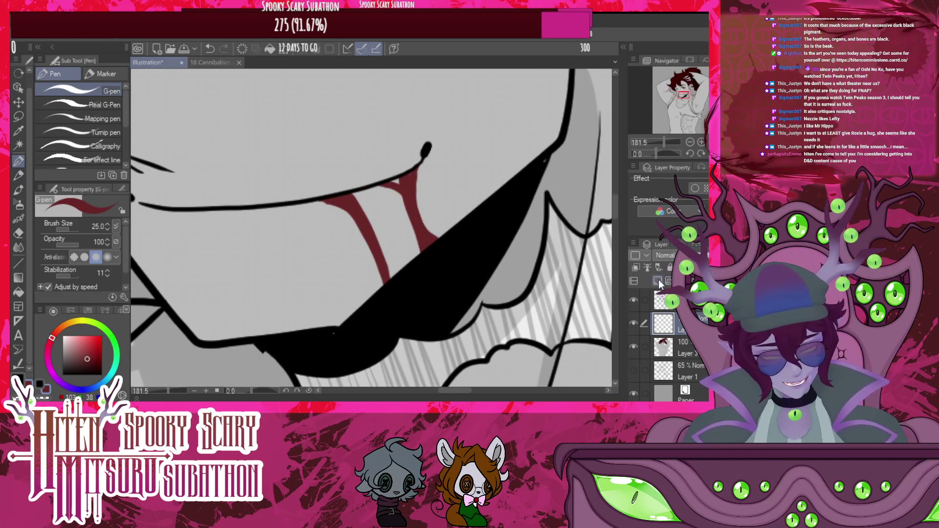
Shade the lower ends of the blood drips with the Soft airbrush at size 120 on a new clipped Multiply layer
{"action": "left_click", "coordinate": [658, 280]}
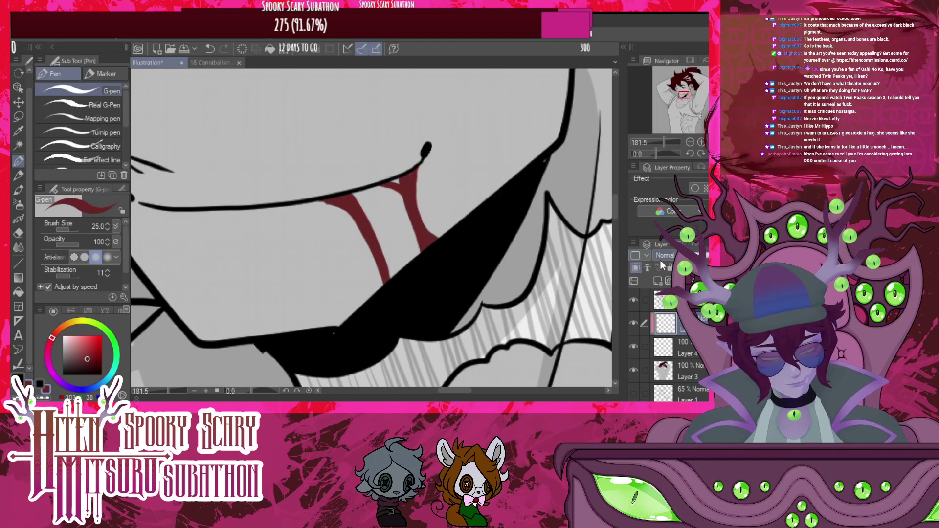
{"action": "key", "text": "b"}
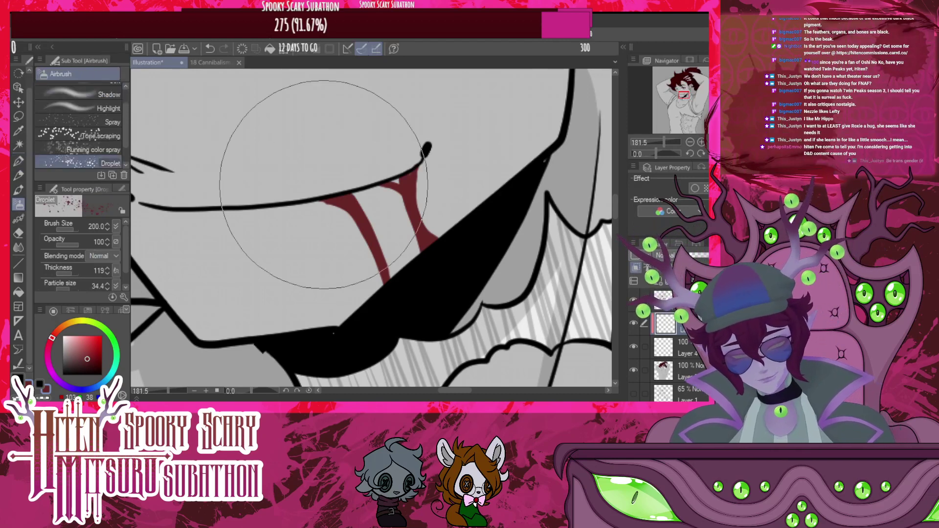
{"action": "scroll", "coordinate": [123, 107], "scroll_direction": "up", "scroll_amount": 2}
{"action": "left_click", "coordinate": [116, 102]}
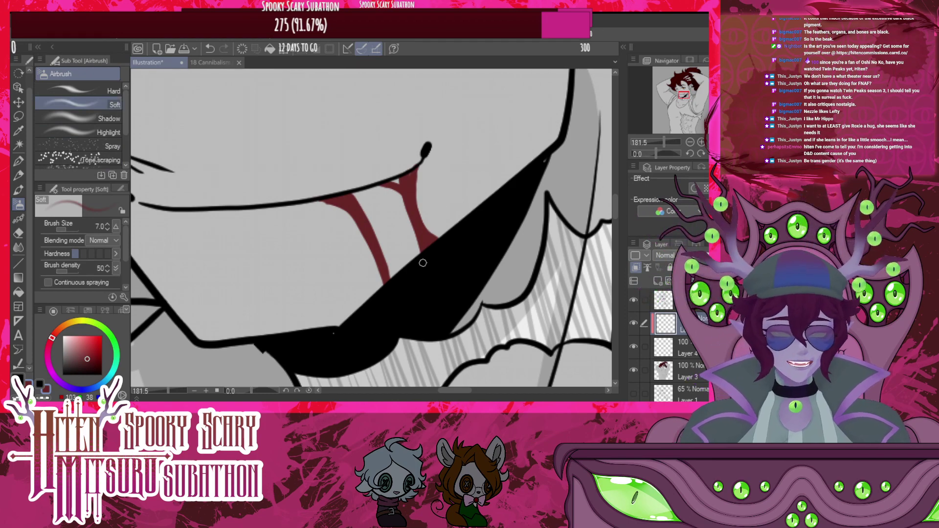
{"action": "key", "text": "bracketright"}
{"action": "key", "text": "bracketright"}
{"action": "key", "text": "bracketright"}
{"action": "key", "text": "bracketright"}
{"action": "key", "text": "bracketright"}
{"action": "key", "text": "bracketright"}
{"action": "key", "text": "bracketright"}
{"action": "key", "text": "bracketright"}
{"action": "key", "text": "bracketright"}
{"action": "key", "text": "bracketright"}
{"action": "key", "text": "bracketright"}
{"action": "key", "text": "bracketright"}
{"action": "key", "text": "bracketright"}
{"action": "key", "text": "bracketright"}
{"action": "key", "text": "bracketright"}
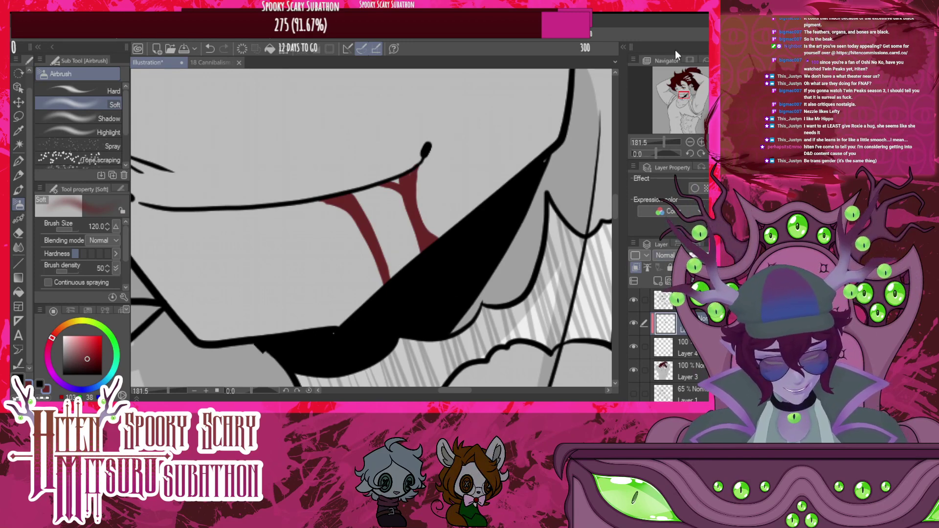
{"action": "left_click", "coordinate": [642, 76]}
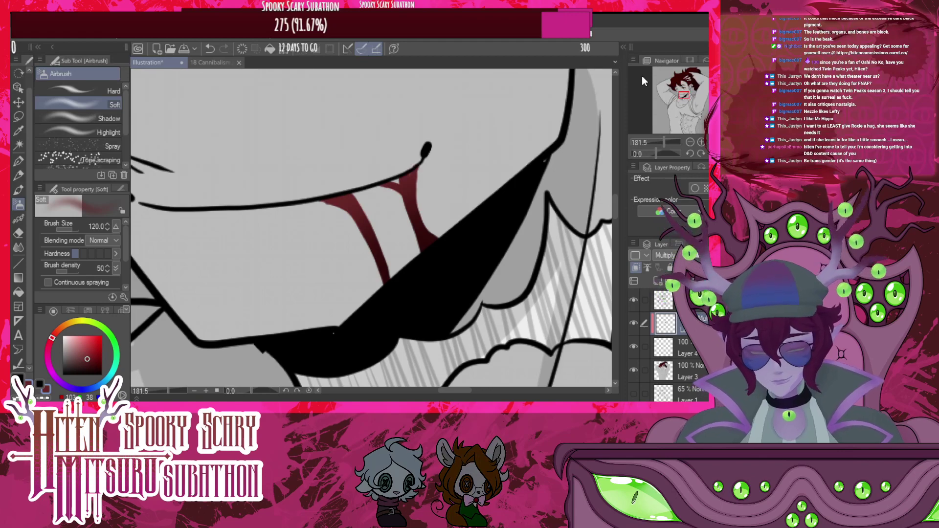
Soften the shading on the blood drips with the Soft airbrush in transparent colour, reducing its size to 10
{"action": "key", "text": "c"}
{"action": "key", "text": "["}
{"action": "key", "text": "["}
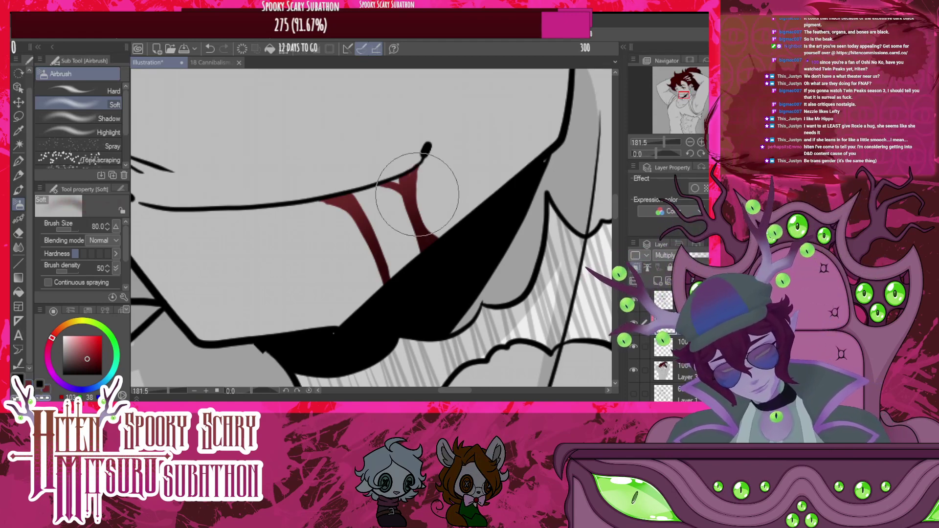
{"action": "key", "text": "["}
{"action": "key", "text": "["}
{"action": "key", "text": "["}
{"action": "key", "text": "["}
{"action": "key", "text": "["}
{"action": "key", "text": "["}
{"action": "key", "text": "["}
{"action": "key", "text": "["}
{"action": "key", "text": "["}
{"action": "key", "text": "["}
{"action": "key", "text": "["}
{"action": "key", "text": "["}
{"action": "key", "text": "["}
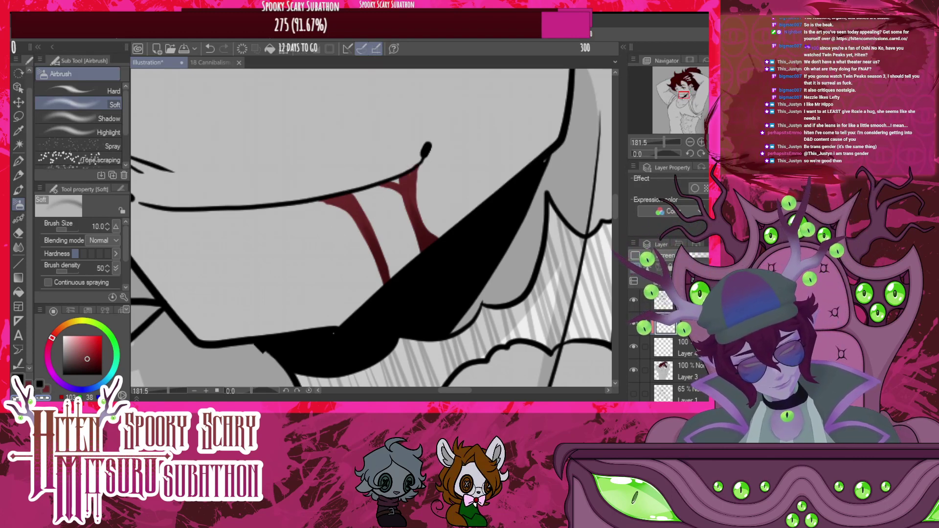
Add a soft red glow to the blood drips with the Soft airbrush at size 25 on a clipped Screen layer
{"action": "key", "text": "bracketright"}
{"action": "key", "text": "bracketright"}
{"action": "key", "text": "bracketright"}
{"action": "key", "text": "bracketright"}
{"action": "key", "text": "c"}
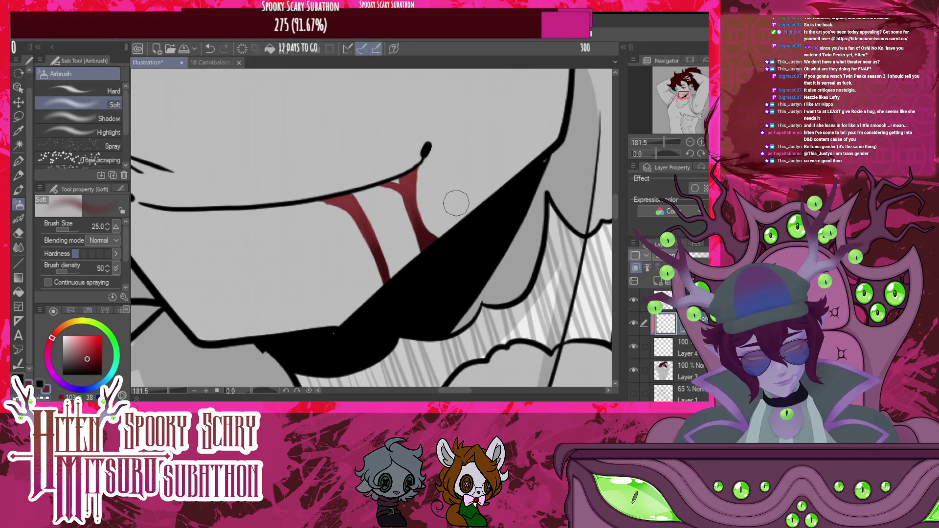
Paint small white highlights on both blood drips with the Soft airbrush at size 4
{"action": "left_click_drag", "start_coordinate": [61, 346], "coordinate": [58, 314]}
{"action": "key", "text": "bracketleft"}
{"action": "key", "text": "bracketleft"}
{"action": "key", "text": "bracketleft"}
{"action": "key", "text": "bracketleft"}
{"action": "key", "text": "bracketleft"}
{"action": "key", "text": "bracketleft"}
{"action": "key", "text": "bracketleft"}
{"action": "key", "text": "bracketleft"}
{"action": "key", "text": "bracketleft"}
{"action": "key", "text": "bracketleft"}
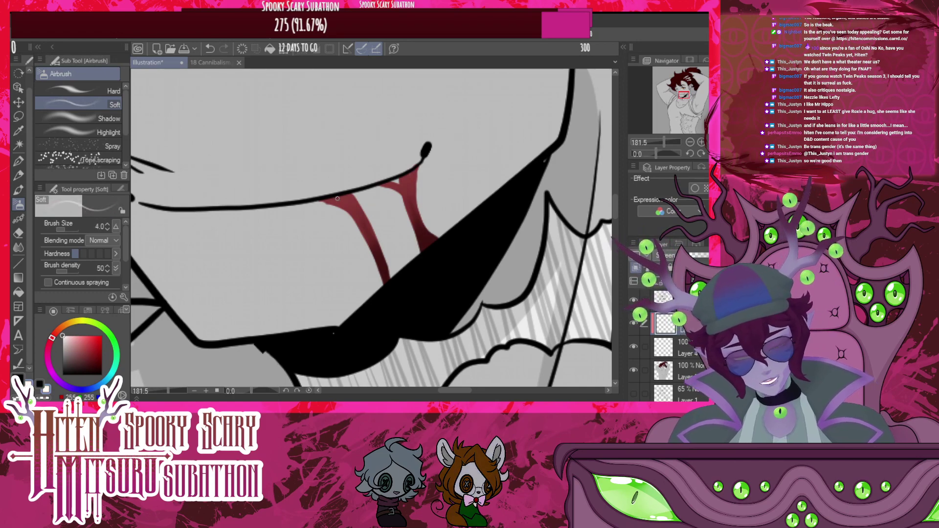
{"action": "left_click_drag", "start_coordinate": [334, 201], "coordinate": [358, 224]}
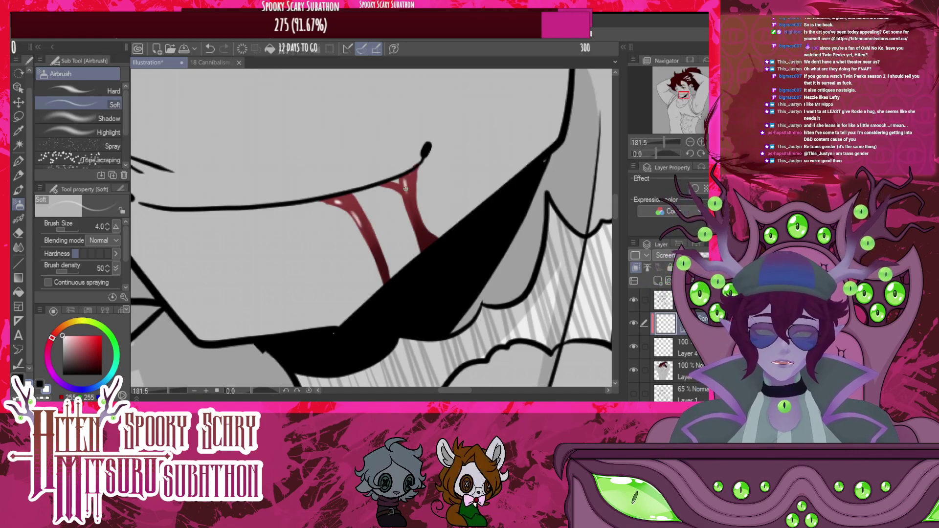
{"action": "left_click_drag", "start_coordinate": [408, 199], "coordinate": [415, 218]}
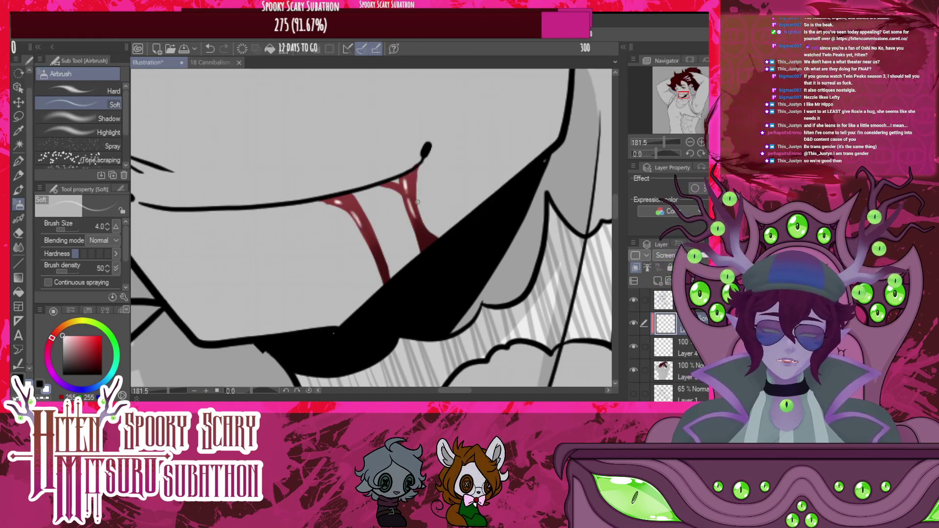
Merge the clipped Screen layer down into the blood layer and check the face
{"action": "scroll", "coordinate": [368, 203], "scroll_direction": "down", "scroll_amount": 8}
{"action": "scroll", "coordinate": [411, 167], "scroll_direction": "down", "scroll_amount": 1}
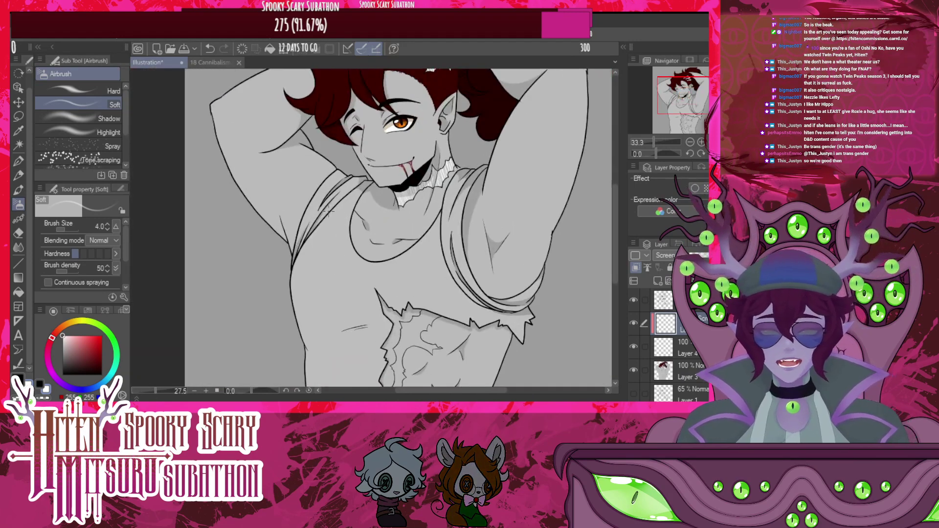
{"action": "scroll", "coordinate": [414, 167], "scroll_direction": "up", "scroll_amount": 2}
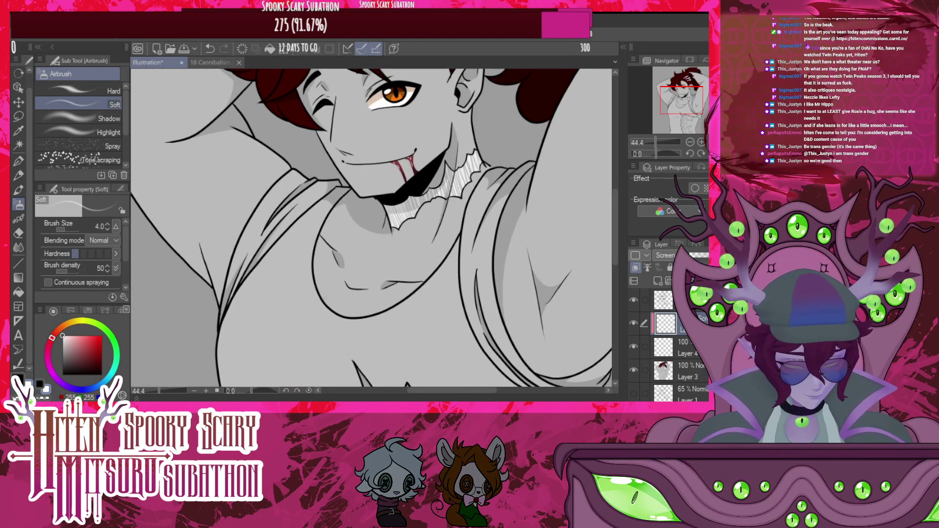
{"action": "key", "text": "ctrl+e"}
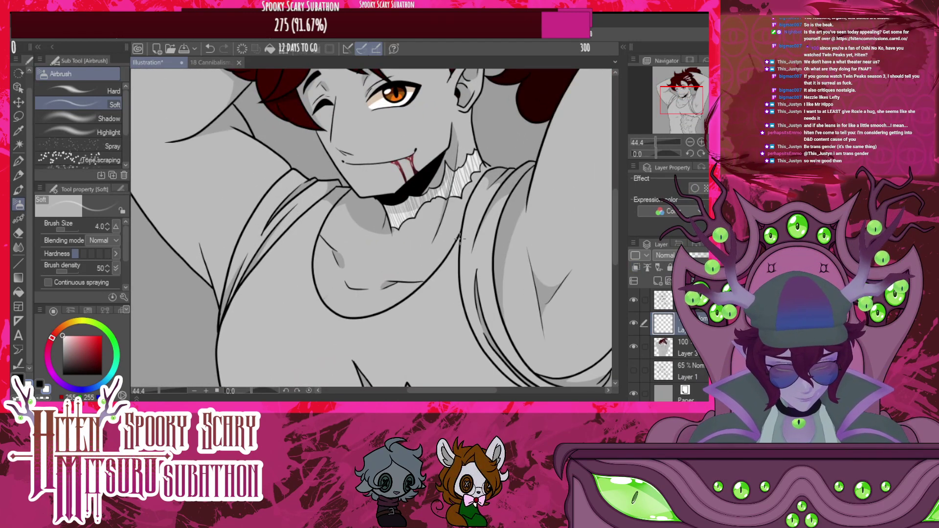
{"action": "scroll", "coordinate": [460, 239], "scroll_direction": "down", "scroll_amount": 3}
{"action": "scroll", "coordinate": [445, 191], "scroll_direction": "up", "scroll_amount": 4}
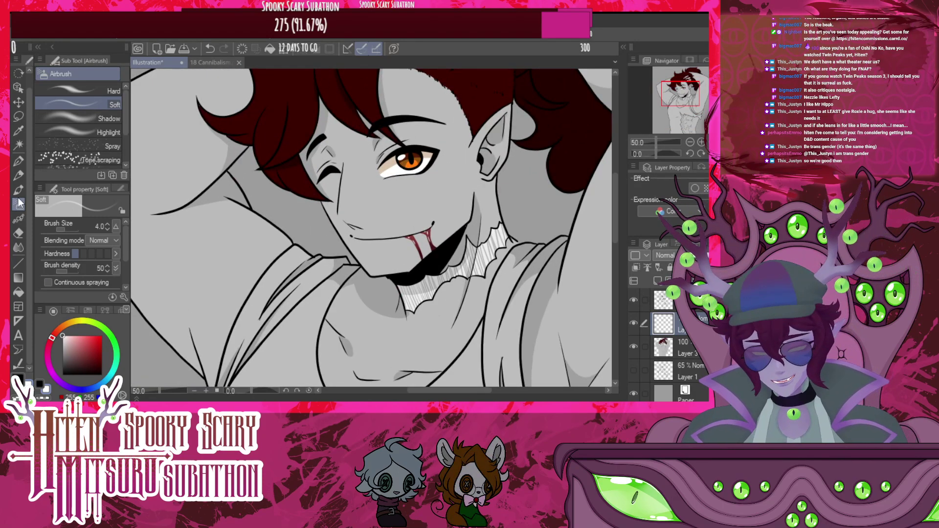
Splatter blood over the mouth corner and cheek with the Blood Splatter brush at size 150, using red sampled from the drips
{"action": "left_click", "coordinate": [20, 160]}
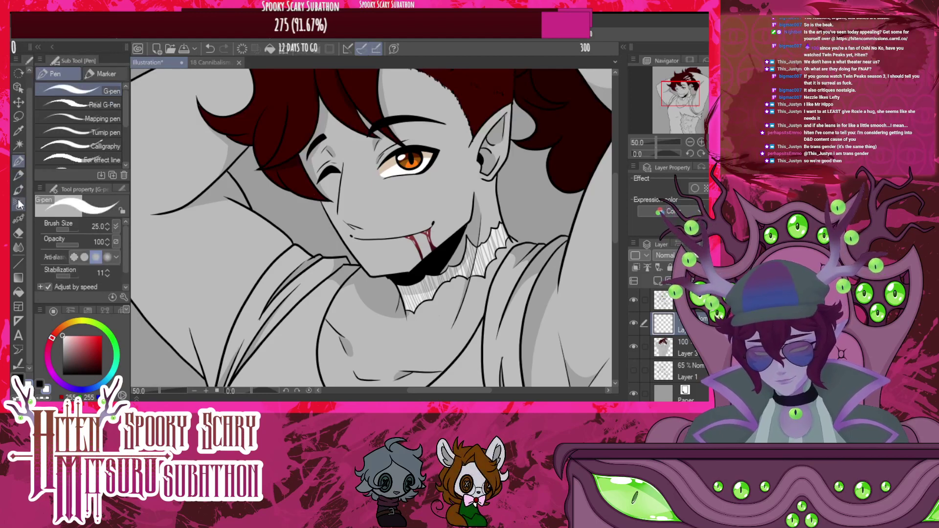
{"action": "left_click", "coordinate": [20, 216]}
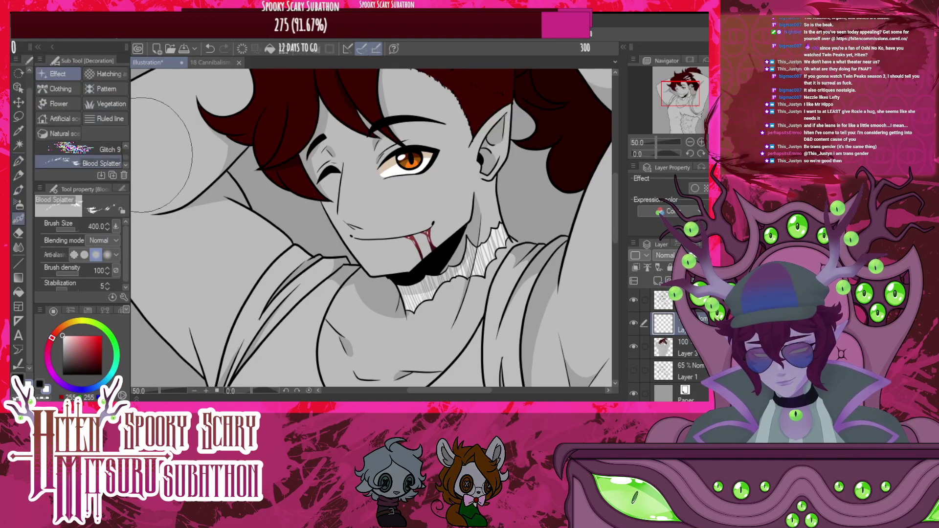
{"action": "scroll", "coordinate": [430, 247], "scroll_direction": "up", "scroll_amount": 6}
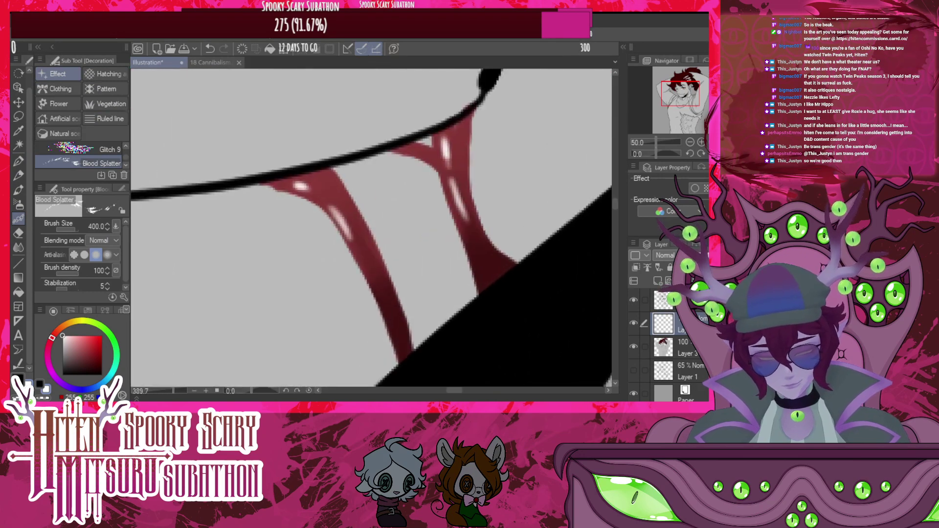
{"action": "left_click", "coordinate": [376, 244], "text": "alt"}
{"action": "scroll", "coordinate": [374, 207], "scroll_direction": "down", "scroll_amount": 5}
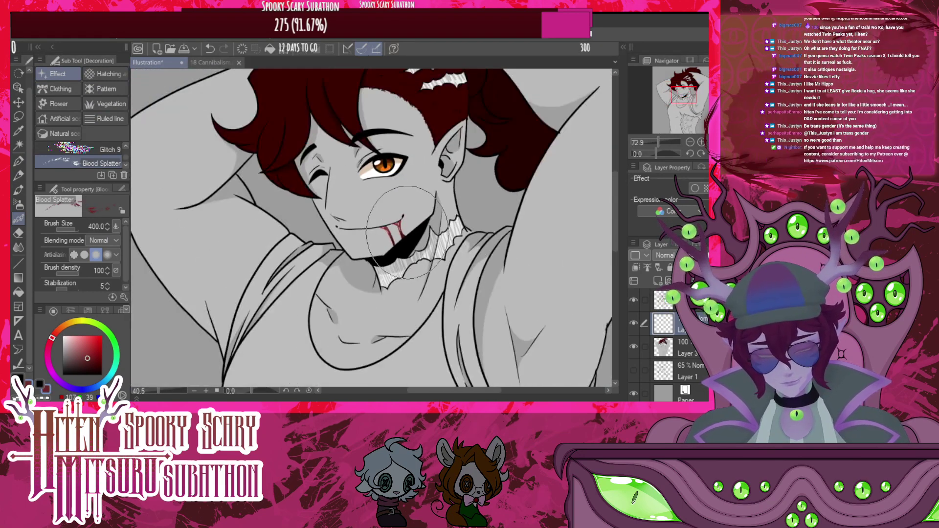
{"action": "key", "text": "bracketleft"}
{"action": "key", "text": "bracketleft"}
{"action": "key", "text": "bracketleft"}
{"action": "key", "text": "bracketleft"}
{"action": "key", "text": "bracketleft"}
{"action": "key", "text": "bracketleft"}
{"action": "key", "text": "bracketleft"}
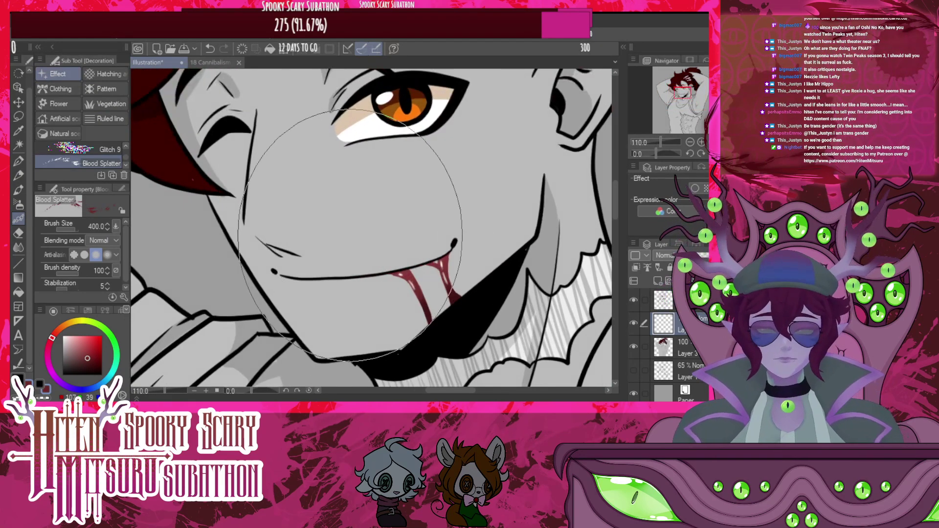
{"action": "key", "text": "bracketright"}
{"action": "key", "text": "bracketright"}
{"action": "mouse_move", "coordinate": [400, 271]}
{"action": "left_mouse_down"}
{"action": "mouse_move", "coordinate": [420, 225]}
{"action": "mouse_move", "coordinate": [411, 244]}
{"action": "mouse_move", "coordinate": [464, 252]}
{"action": "mouse_move", "coordinate": [535, 216]}
{"action": "mouse_move", "coordinate": [440, 210]}
{"action": "mouse_move", "coordinate": [383, 262]}
{"action": "left_mouse_up"}
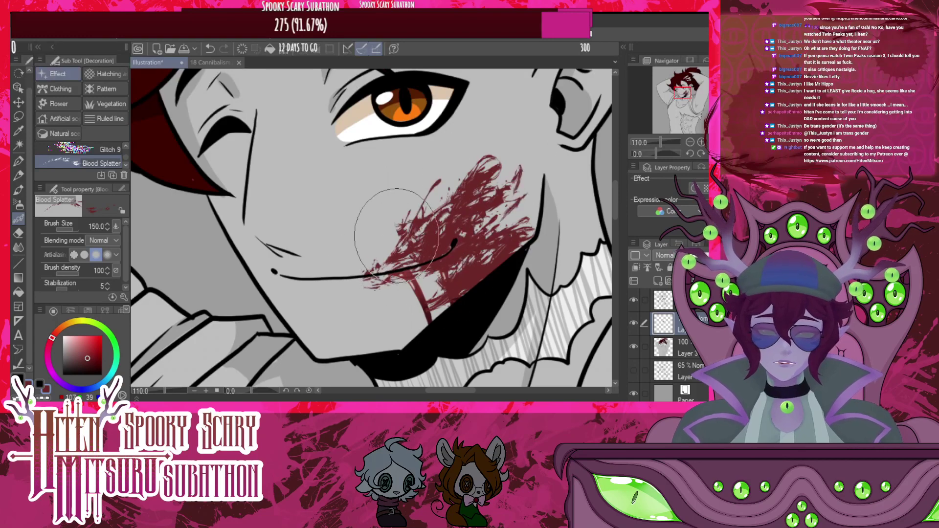
Splatter blood over the exposed belly below the torn tank top with the Blood Splatter brush at size 500
{"action": "scroll", "coordinate": [449, 166], "scroll_direction": "down", "scroll_amount": 6}
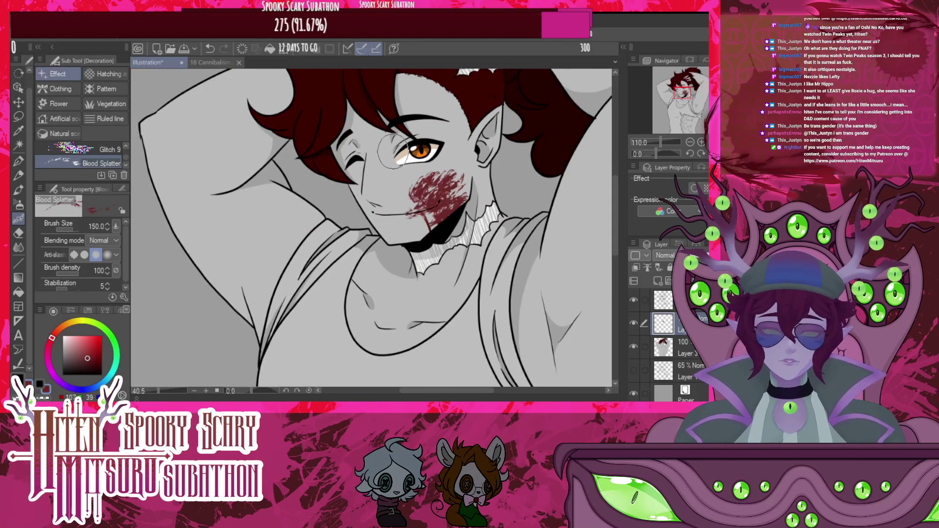
{"action": "scroll", "coordinate": [375, 191], "scroll_direction": "up", "scroll_amount": 4}
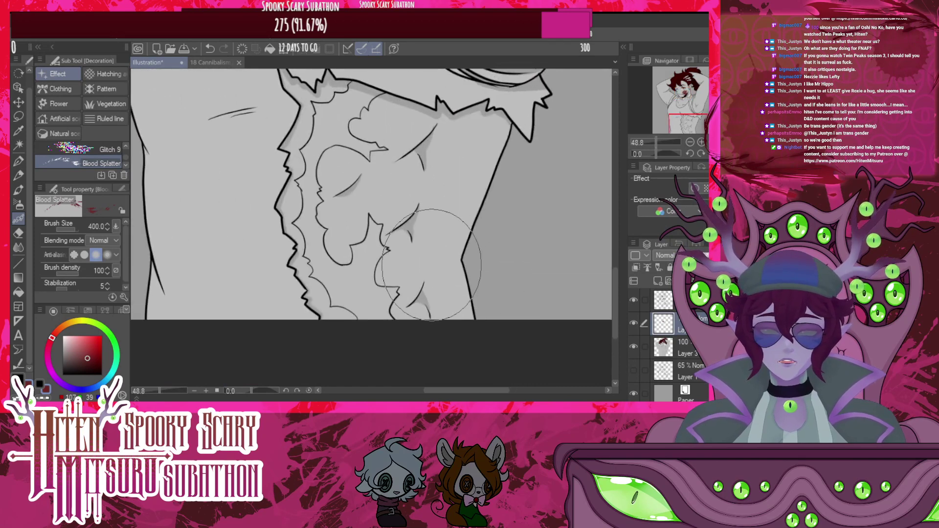
{"action": "mouse_move", "coordinate": [393, 228]}
{"action": "left_mouse_down"}
{"action": "mouse_move", "coordinate": [383, 255]}
{"action": "mouse_move", "coordinate": [484, 220]}
{"action": "mouse_move", "coordinate": [377, 319]}
{"action": "mouse_move", "coordinate": [437, 279]}
{"action": "left_mouse_up"}
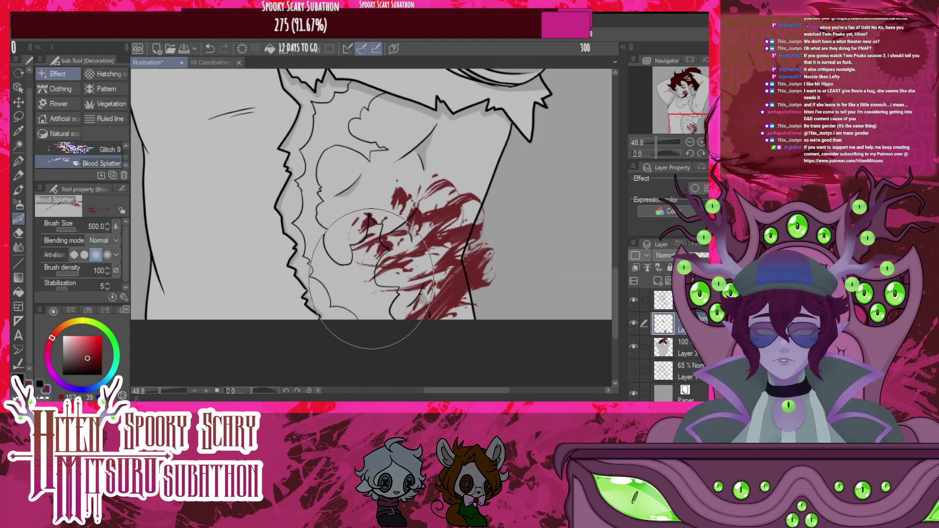
{"action": "mouse_move", "coordinate": [372, 279]}
{"action": "left_mouse_down"}
{"action": "mouse_move", "coordinate": [397, 186]}
{"action": "mouse_move", "coordinate": [525, 196]}
{"action": "mouse_move", "coordinate": [412, 151]}
{"action": "mouse_move", "coordinate": [343, 177]}
{"action": "mouse_move", "coordinate": [376, 156]}
{"action": "mouse_move", "coordinate": [436, 143]}
{"action": "mouse_move", "coordinate": [416, 196]}
{"action": "mouse_move", "coordinate": [465, 196]}
{"action": "mouse_move", "coordinate": [391, 239]}
{"action": "mouse_move", "coordinate": [398, 152]}
{"action": "mouse_move", "coordinate": [328, 181]}
{"action": "mouse_move", "coordinate": [356, 184]}
{"action": "mouse_move", "coordinate": [395, 225]}
{"action": "mouse_move", "coordinate": [404, 291]}
{"action": "mouse_move", "coordinate": [426, 292]}
{"action": "mouse_move", "coordinate": [438, 190]}
{"action": "mouse_move", "coordinate": [468, 201]}
{"action": "left_mouse_up"}
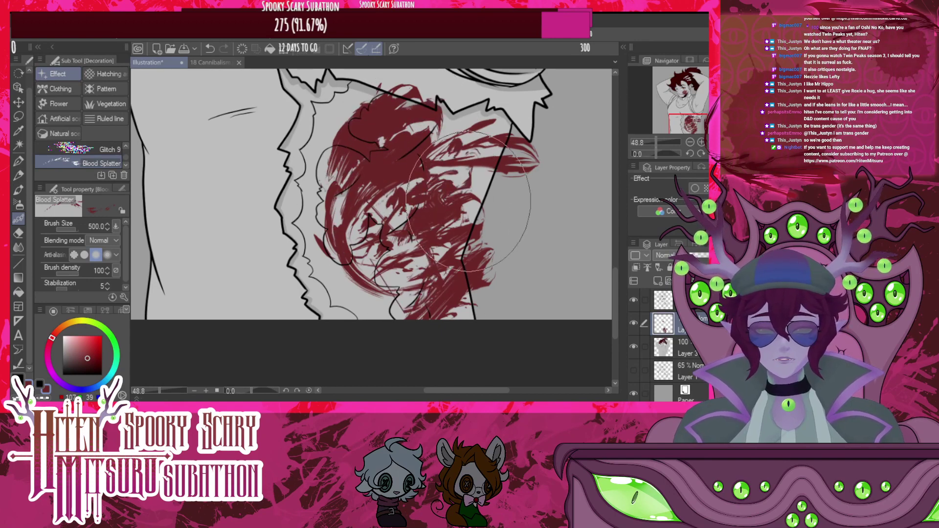
{"action": "scroll", "coordinate": [456, 278], "scroll_direction": "down", "scroll_amount": 6}
{"action": "scroll", "coordinate": [421, 155], "scroll_direction": "up", "scroll_amount": 7}
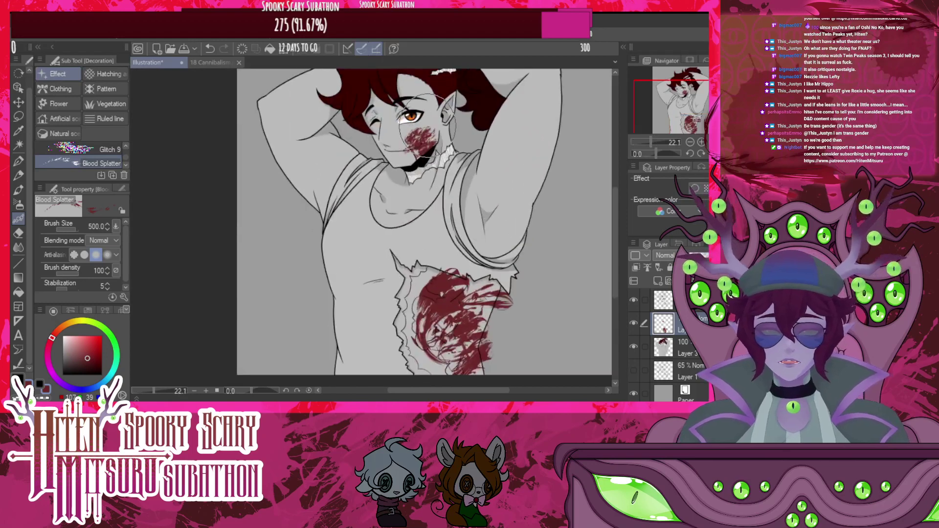
{"action": "scroll", "coordinate": [427, 140], "scroll_direction": "up", "scroll_amount": 2}
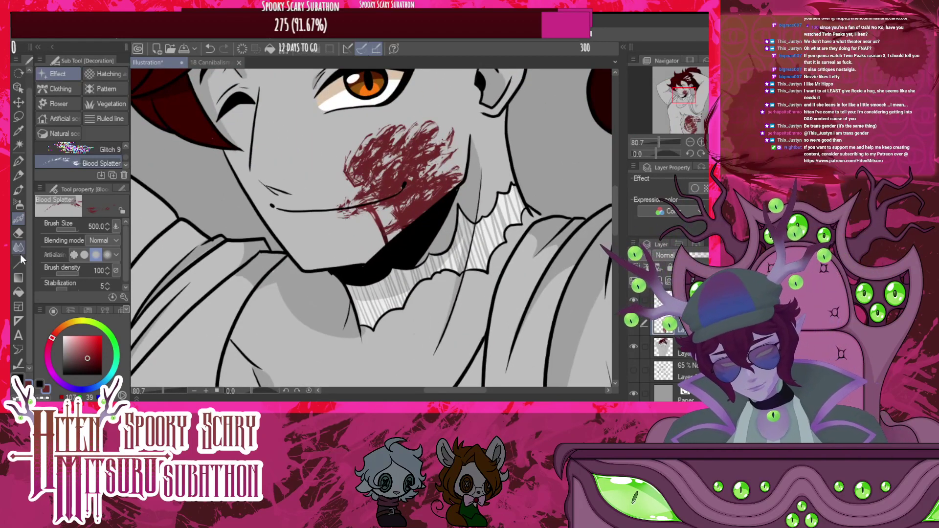
Smudge the blood splatter on the cheek and around the drips with the Finger tip blend tool at size 100
{"action": "key", "text": "j"}
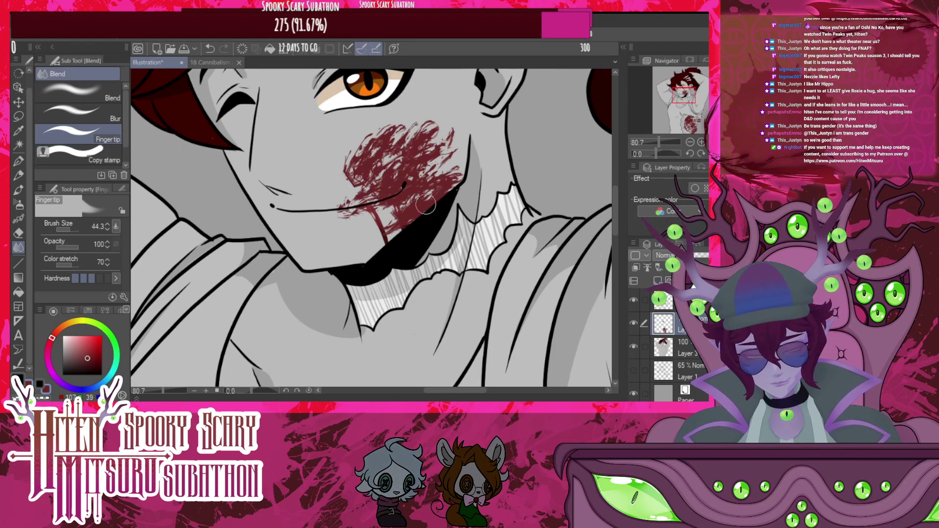
{"action": "left_click_drag", "start_coordinate": [344, 169], "coordinate": [413, 120]}
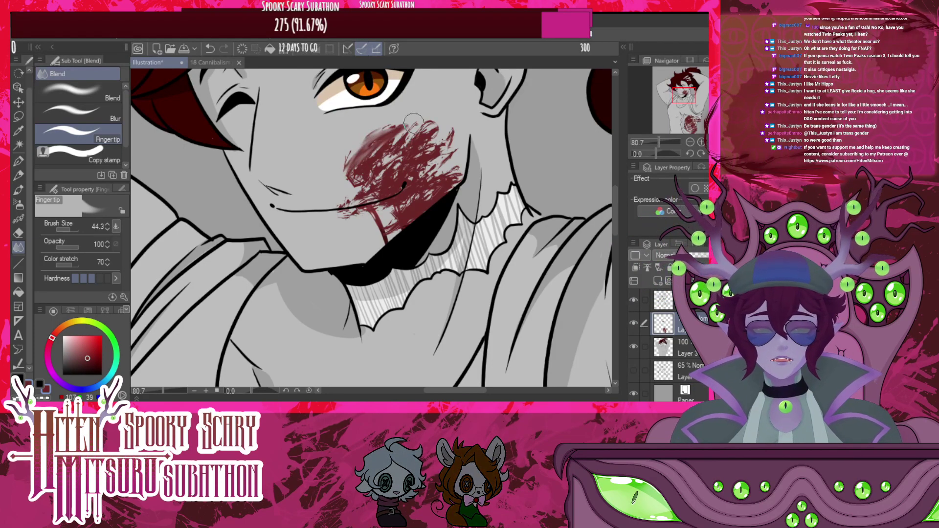
{"action": "key", "text": "]"}
{"action": "key", "text": "]"}
{"action": "key", "text": "]"}
{"action": "key", "text": "]"}
{"action": "key", "text": "]"}
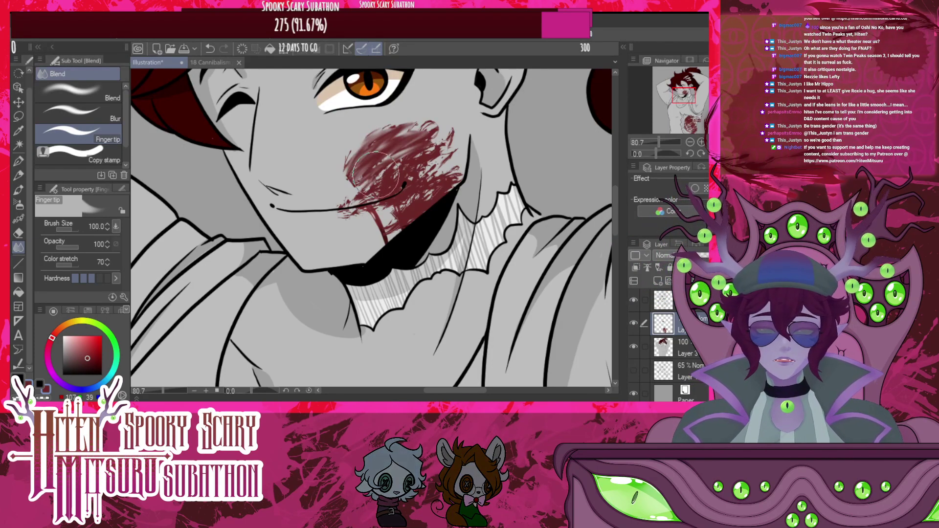
{"action": "left_click_drag", "start_coordinate": [372, 192], "coordinate": [408, 169]}
{"action": "mouse_move", "coordinate": [365, 206]}
{"action": "left_mouse_down"}
{"action": "mouse_move", "coordinate": [439, 171]}
{"action": "mouse_move", "coordinate": [378, 220]}
{"action": "mouse_move", "coordinate": [400, 216]}
{"action": "mouse_move", "coordinate": [460, 182]}
{"action": "mouse_move", "coordinate": [400, 226]}
{"action": "mouse_move", "coordinate": [419, 191]}
{"action": "left_mouse_up"}
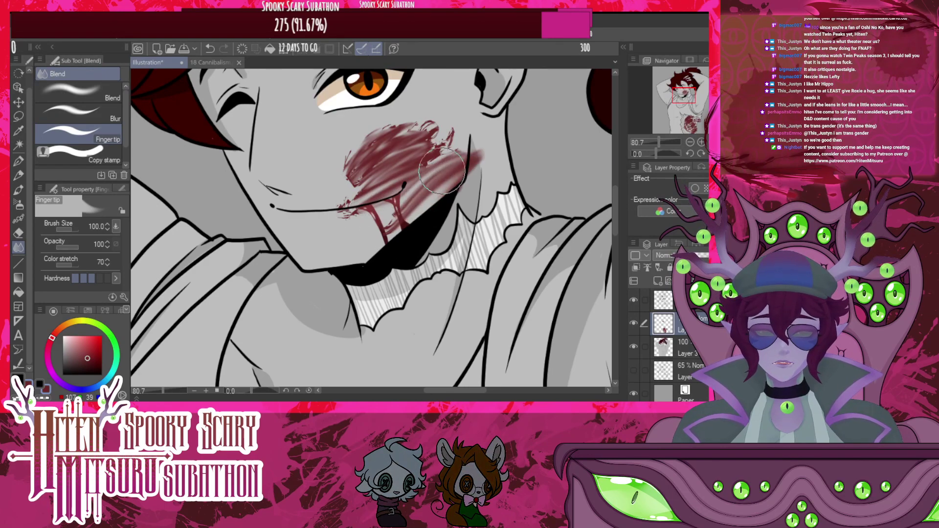
Smear the cheek blood into diagonal streaks between the mouth corner, the upper cheek and the jaw edge with the Finger tip tool
{"action": "left_click_drag", "start_coordinate": [449, 118], "coordinate": [414, 116]}
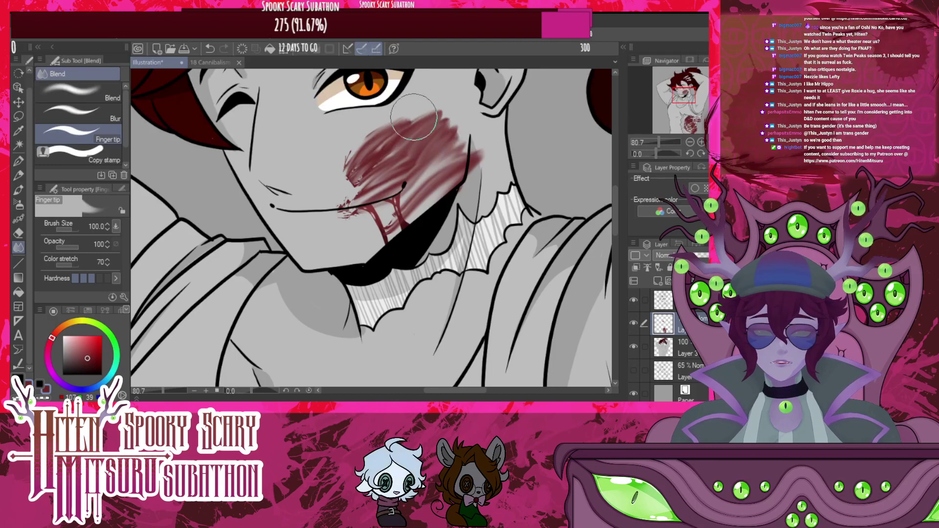
{"action": "mouse_move", "coordinate": [367, 148]}
{"action": "left_mouse_down"}
{"action": "mouse_move", "coordinate": [338, 194]}
{"action": "mouse_move", "coordinate": [350, 202]}
{"action": "mouse_move", "coordinate": [379, 183]}
{"action": "mouse_move", "coordinate": [358, 209]}
{"action": "mouse_move", "coordinate": [337, 207]}
{"action": "mouse_move", "coordinate": [340, 197]}
{"action": "mouse_move", "coordinate": [324, 191]}
{"action": "mouse_move", "coordinate": [361, 158]}
{"action": "mouse_move", "coordinate": [341, 169]}
{"action": "mouse_move", "coordinate": [352, 155]}
{"action": "mouse_move", "coordinate": [422, 114]}
{"action": "mouse_move", "coordinate": [388, 124]}
{"action": "mouse_move", "coordinate": [357, 166]}
{"action": "mouse_move", "coordinate": [436, 115]}
{"action": "mouse_move", "coordinate": [368, 168]}
{"action": "mouse_move", "coordinate": [411, 197]}
{"action": "mouse_move", "coordinate": [451, 186]}
{"action": "mouse_move", "coordinate": [481, 147]}
{"action": "mouse_move", "coordinate": [480, 170]}
{"action": "mouse_move", "coordinate": [485, 149]}
{"action": "mouse_move", "coordinate": [473, 133]}
{"action": "mouse_move", "coordinate": [458, 174]}
{"action": "mouse_move", "coordinate": [473, 142]}
{"action": "mouse_move", "coordinate": [458, 126]}
{"action": "mouse_move", "coordinate": [435, 139]}
{"action": "mouse_move", "coordinate": [443, 116]}
{"action": "left_mouse_up"}
{"action": "left_click_drag", "start_coordinate": [374, 151], "coordinate": [400, 129]}
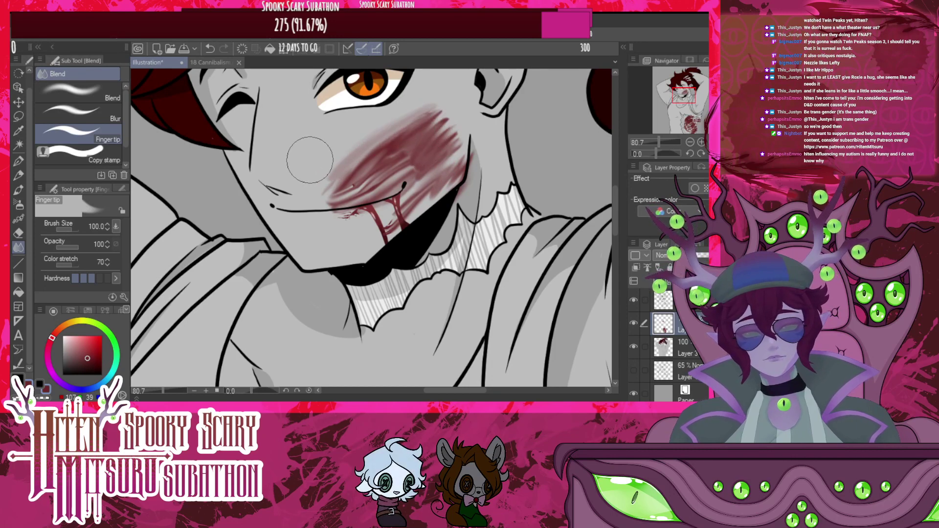
{"action": "mouse_move", "coordinate": [332, 164]}
{"action": "left_mouse_down"}
{"action": "mouse_move", "coordinate": [442, 90]}
{"action": "mouse_move", "coordinate": [351, 164]}
{"action": "mouse_move", "coordinate": [437, 99]}
{"action": "mouse_move", "coordinate": [344, 182]}
{"action": "mouse_move", "coordinate": [440, 128]}
{"action": "mouse_move", "coordinate": [359, 199]}
{"action": "mouse_move", "coordinate": [447, 139]}
{"action": "mouse_move", "coordinate": [383, 197]}
{"action": "mouse_move", "coordinate": [455, 154]}
{"action": "mouse_move", "coordinate": [407, 215]}
{"action": "mouse_move", "coordinate": [429, 192]}
{"action": "mouse_move", "coordinate": [440, 202]}
{"action": "mouse_move", "coordinate": [475, 153]}
{"action": "mouse_move", "coordinate": [446, 198]}
{"action": "mouse_move", "coordinate": [473, 146]}
{"action": "mouse_move", "coordinate": [467, 184]}
{"action": "mouse_move", "coordinate": [434, 195]}
{"action": "mouse_move", "coordinate": [380, 194]}
{"action": "left_mouse_up"}
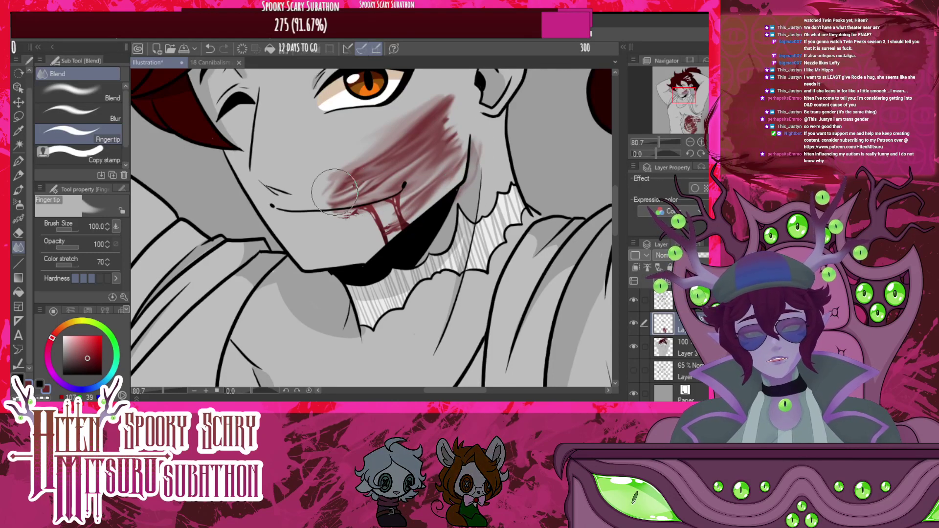
{"action": "mouse_move", "coordinate": [445, 184]}
{"action": "left_mouse_down"}
{"action": "mouse_move", "coordinate": [396, 212]}
{"action": "mouse_move", "coordinate": [471, 167]}
{"action": "mouse_move", "coordinate": [354, 183]}
{"action": "mouse_move", "coordinate": [480, 149]}
{"action": "mouse_move", "coordinate": [426, 181]}
{"action": "mouse_move", "coordinate": [442, 179]}
{"action": "mouse_move", "coordinate": [472, 158]}
{"action": "left_mouse_up"}
{"action": "mouse_move", "coordinate": [363, 174]}
{"action": "left_mouse_down"}
{"action": "mouse_move", "coordinate": [451, 135]}
{"action": "mouse_move", "coordinate": [468, 138]}
{"action": "mouse_move", "coordinate": [460, 149]}
{"action": "mouse_move", "coordinate": [422, 144]}
{"action": "mouse_move", "coordinate": [466, 96]}
{"action": "mouse_move", "coordinate": [486, 153]}
{"action": "mouse_move", "coordinate": [480, 117]}
{"action": "mouse_move", "coordinate": [475, 168]}
{"action": "mouse_move", "coordinate": [481, 149]}
{"action": "mouse_move", "coordinate": [447, 221]}
{"action": "left_mouse_up"}
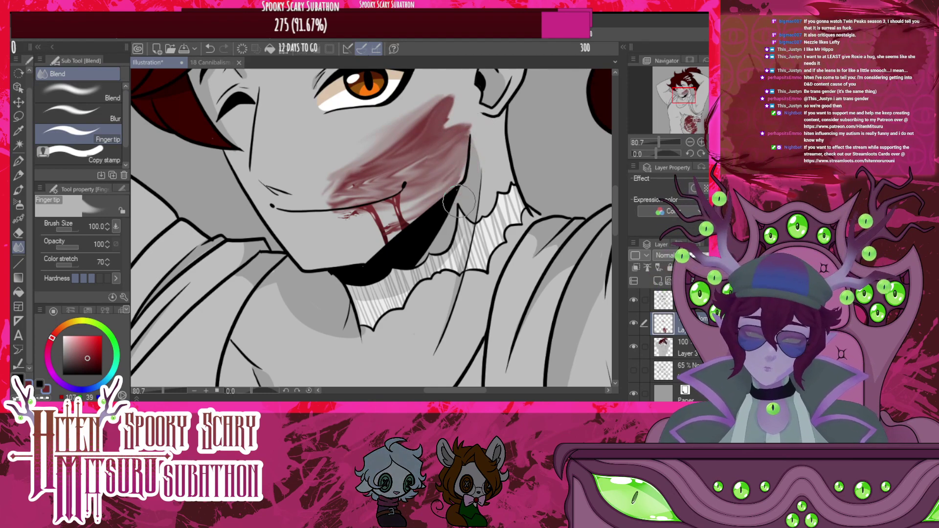
Fade the outer edges of the cheek blood smear with the Soft eraser at size 100 and check the whole figure
{"action": "left_click", "coordinate": [18, 233]}
{"action": "left_click", "coordinate": [79, 105]}
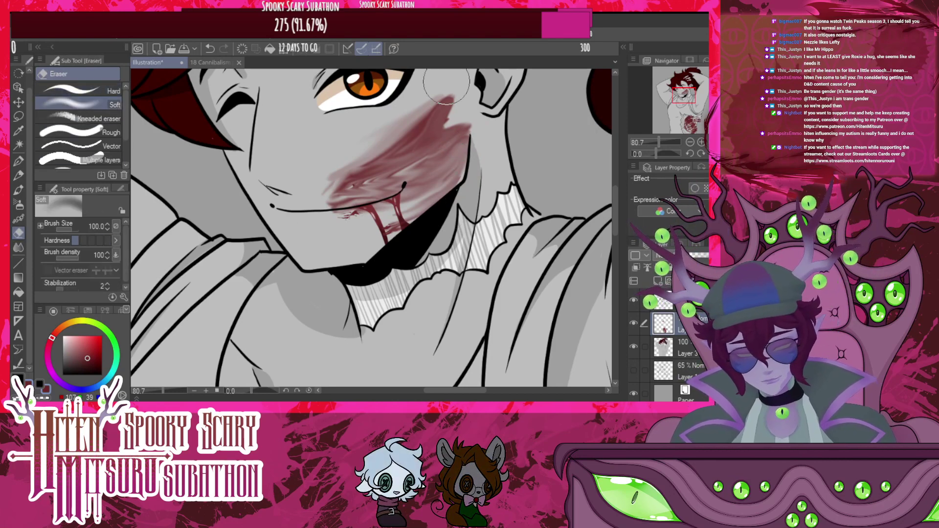
{"action": "left_click_drag", "start_coordinate": [454, 113], "coordinate": [445, 90]}
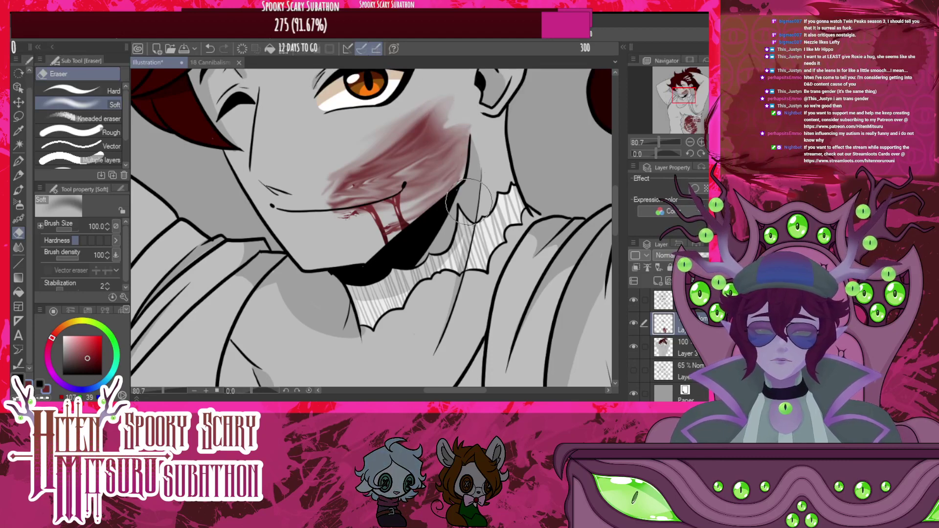
{"action": "left_click_drag", "start_coordinate": [415, 108], "coordinate": [361, 154]}
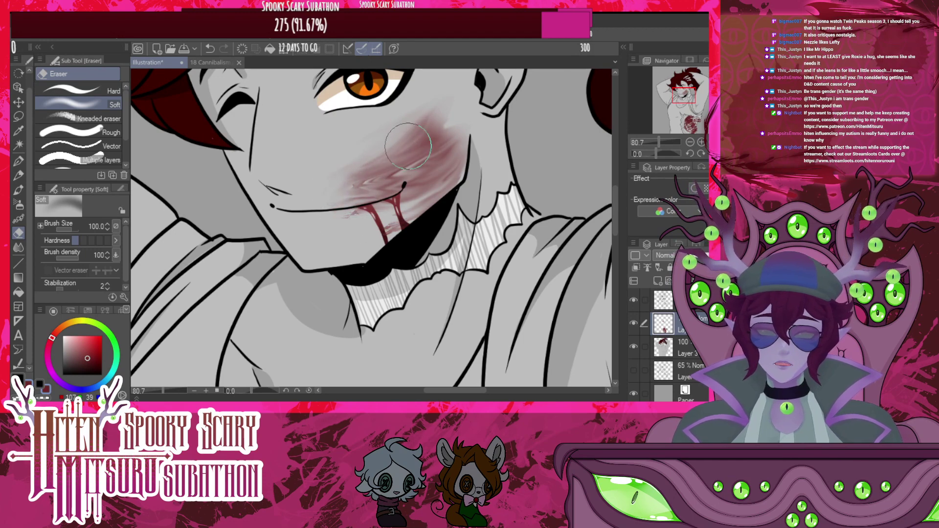
{"action": "scroll", "coordinate": [545, 85], "scroll_direction": "down", "scroll_amount": 5}
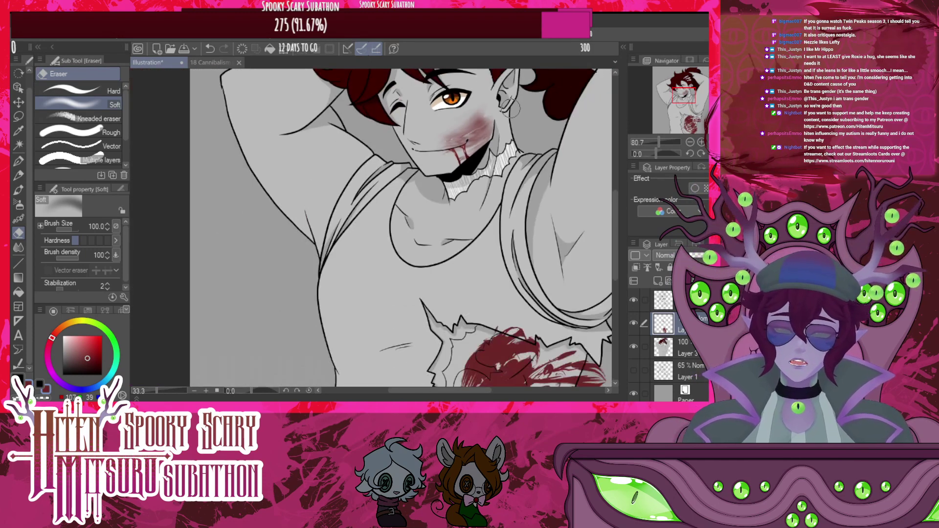
{"action": "scroll", "coordinate": [392, 117], "scroll_direction": "up", "scroll_amount": 3}
{"action": "scroll", "coordinate": [392, 117], "scroll_direction": "down", "scroll_amount": 4}
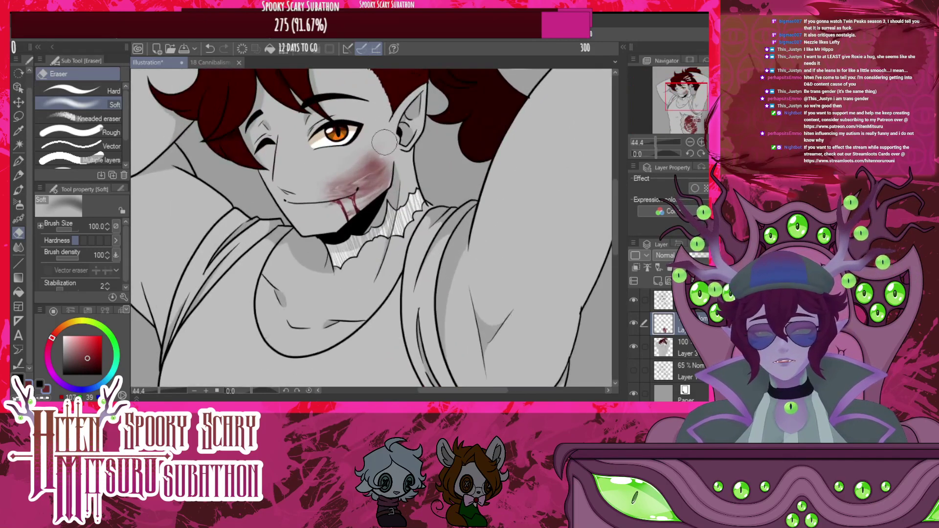
{"action": "scroll", "coordinate": [396, 326], "scroll_direction": "down", "scroll_amount": 1}
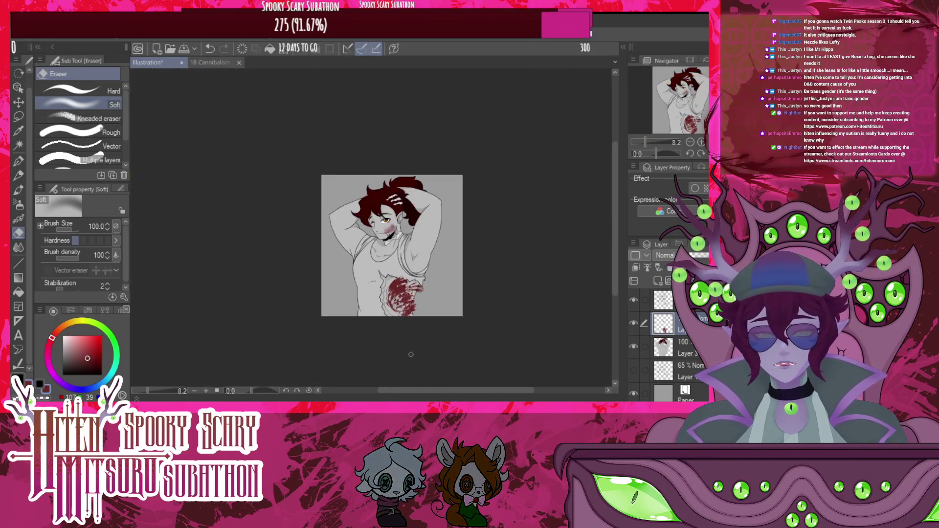
Smudge the belly blood splatter into diagonal streaks toward the waist with the Finger tip tool at size 100, undoing the first strokes
{"action": "scroll", "coordinate": [397, 323], "scroll_direction": "up", "scroll_amount": 5}
{"action": "scroll", "coordinate": [396, 284], "scroll_direction": "up", "scroll_amount": 3}
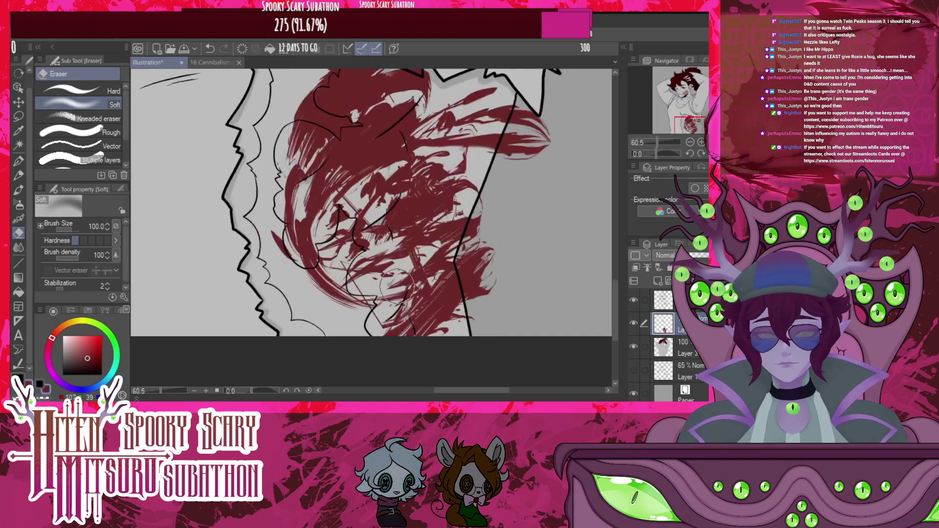
{"action": "key", "text": "j"}
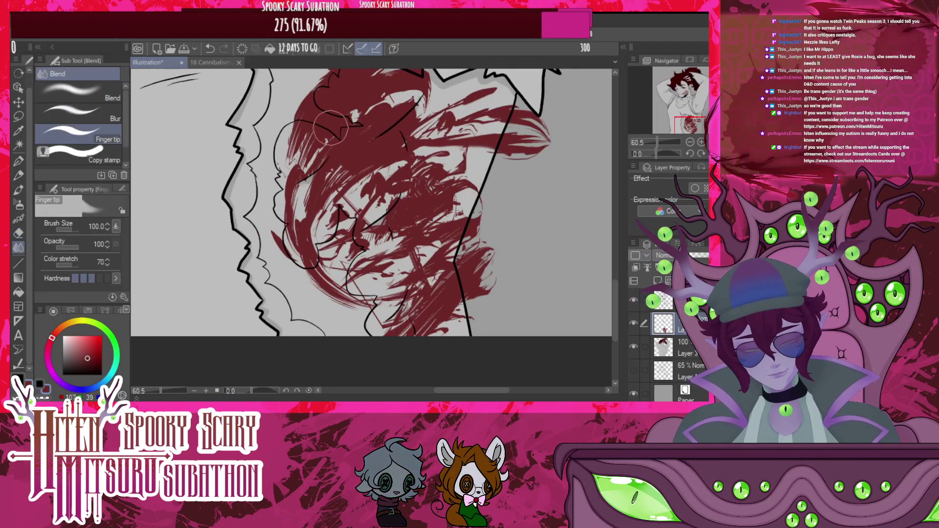
{"action": "left_click_drag", "start_coordinate": [331, 128], "coordinate": [414, 92]}
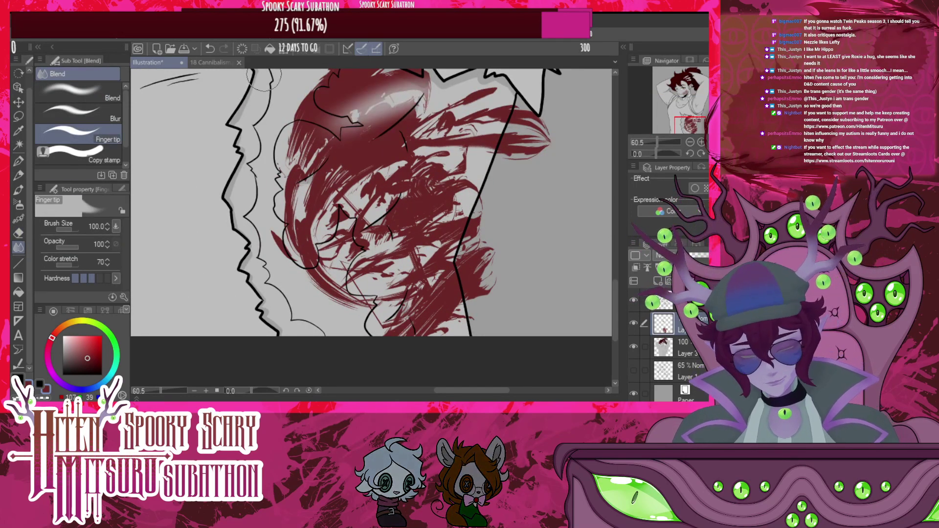
{"action": "left_click", "coordinate": [211, 49]}
{"action": "left_click", "coordinate": [212, 50]}
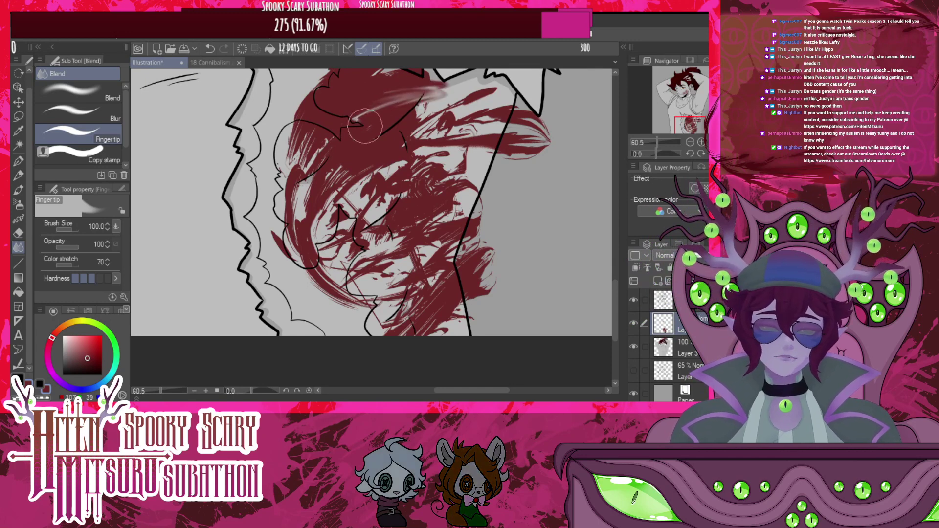
{"action": "left_click_drag", "start_coordinate": [367, 124], "coordinate": [445, 105]}
{"action": "left_click_drag", "start_coordinate": [401, 129], "coordinate": [509, 91]}
{"action": "left_click_drag", "start_coordinate": [394, 148], "coordinate": [509, 121]}
{"action": "mouse_move", "coordinate": [413, 150]}
{"action": "left_mouse_down"}
{"action": "mouse_move", "coordinate": [501, 132]}
{"action": "mouse_move", "coordinate": [445, 140]}
{"action": "mouse_move", "coordinate": [326, 212]}
{"action": "mouse_move", "coordinate": [456, 166]}
{"action": "mouse_move", "coordinate": [320, 231]}
{"action": "mouse_move", "coordinate": [424, 160]}
{"action": "mouse_move", "coordinate": [377, 202]}
{"action": "mouse_move", "coordinate": [498, 173]}
{"action": "mouse_move", "coordinate": [357, 227]}
{"action": "mouse_move", "coordinate": [480, 189]}
{"action": "mouse_move", "coordinate": [356, 257]}
{"action": "mouse_move", "coordinate": [445, 233]}
{"action": "mouse_move", "coordinate": [375, 282]}
{"action": "mouse_move", "coordinate": [453, 249]}
{"action": "mouse_move", "coordinate": [411, 295]}
{"action": "mouse_move", "coordinate": [463, 286]}
{"action": "left_mouse_up"}
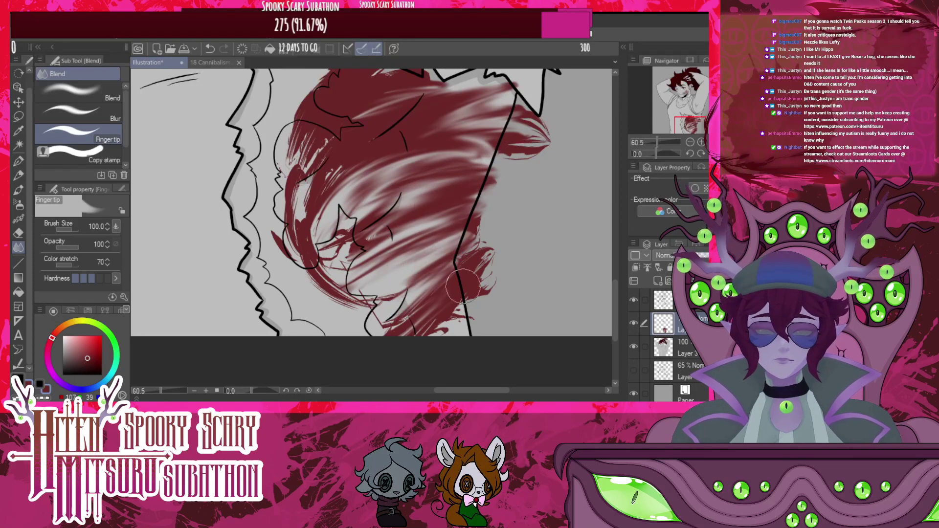
{"action": "mouse_move", "coordinate": [404, 318]}
{"action": "left_mouse_down"}
{"action": "mouse_move", "coordinate": [342, 294]}
{"action": "mouse_move", "coordinate": [318, 215]}
{"action": "mouse_move", "coordinate": [352, 162]}
{"action": "mouse_move", "coordinate": [383, 203]}
{"action": "mouse_move", "coordinate": [337, 288]}
{"action": "mouse_move", "coordinate": [308, 254]}
{"action": "mouse_move", "coordinate": [313, 205]}
{"action": "mouse_move", "coordinate": [293, 278]}
{"action": "mouse_move", "coordinate": [306, 208]}
{"action": "left_mouse_up"}
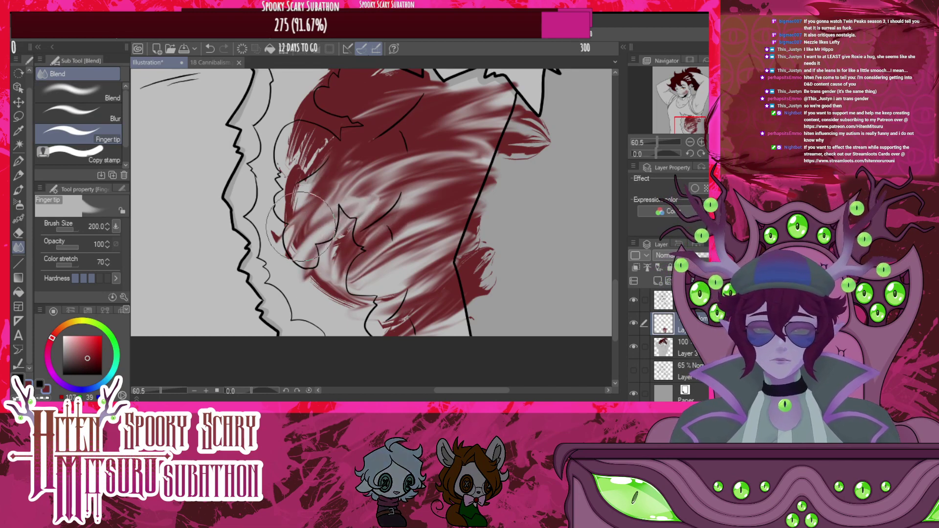
Smear the belly blood broadly near the torn shirt's inner edge with the Finger tip tool at size 400
{"action": "key", "text": "bracketright"}
{"action": "key", "text": "bracketright"}
{"action": "key", "text": "bracketright"}
{"action": "key", "text": "bracketright"}
{"action": "key", "text": "bracketright"}
{"action": "key", "text": "bracketright"}
{"action": "key", "text": "bracketright"}
{"action": "mouse_move", "coordinate": [278, 255]}
{"action": "left_mouse_down"}
{"action": "mouse_move", "coordinate": [339, 197]}
{"action": "mouse_move", "coordinate": [282, 199]}
{"action": "mouse_move", "coordinate": [272, 181]}
{"action": "mouse_move", "coordinate": [335, 90]}
{"action": "left_mouse_up"}
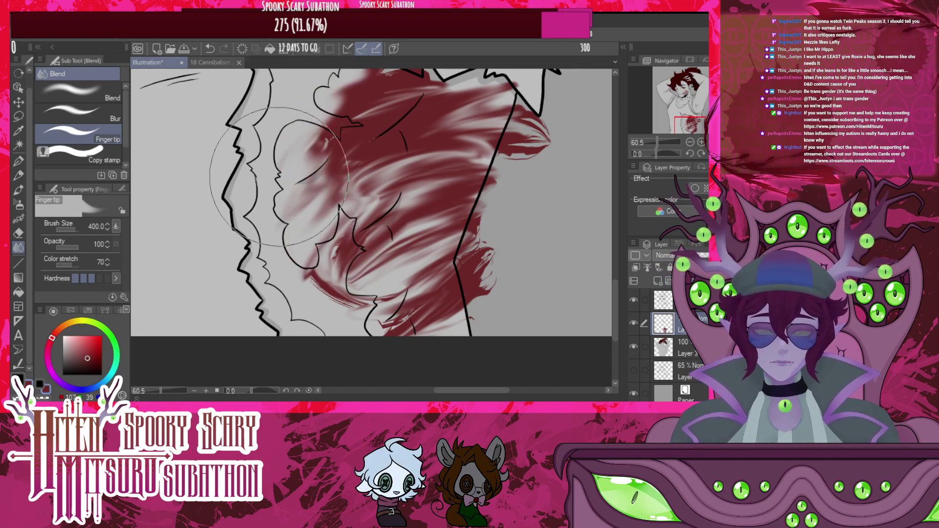
{"action": "mouse_move", "coordinate": [279, 176]}
{"action": "left_mouse_down"}
{"action": "mouse_move", "coordinate": [387, 113]}
{"action": "mouse_move", "coordinate": [308, 162]}
{"action": "mouse_move", "coordinate": [374, 129]}
{"action": "mouse_move", "coordinate": [278, 217]}
{"action": "mouse_move", "coordinate": [382, 164]}
{"action": "mouse_move", "coordinate": [323, 222]}
{"action": "mouse_move", "coordinate": [282, 285]}
{"action": "mouse_move", "coordinate": [365, 230]}
{"action": "mouse_move", "coordinate": [404, 252]}
{"action": "mouse_move", "coordinate": [407, 294]}
{"action": "mouse_move", "coordinate": [397, 319]}
{"action": "mouse_move", "coordinate": [307, 195]}
{"action": "mouse_move", "coordinate": [307, 120]}
{"action": "mouse_move", "coordinate": [316, 88]}
{"action": "left_mouse_up"}
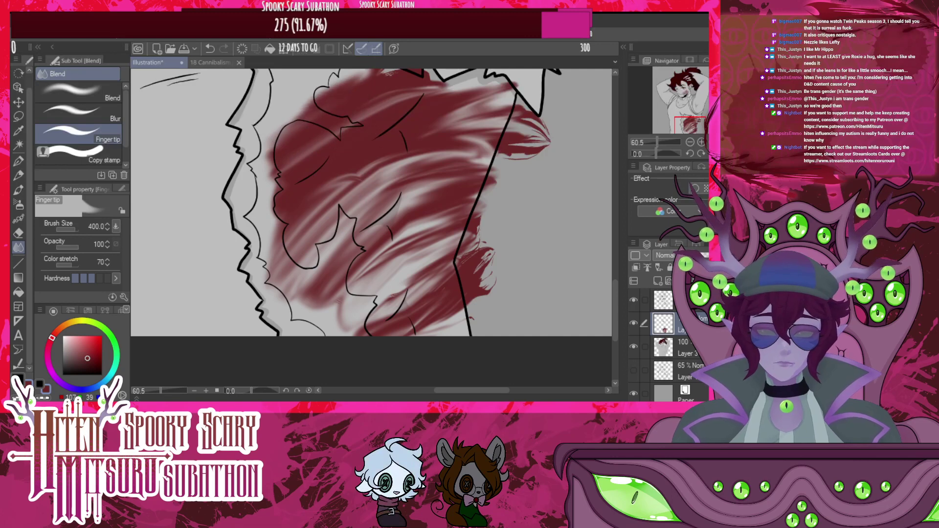
Blend finer diagonal streaks into the belly blood with the Finger tip tool at size 50, softening its upper and waist-side edges
{"action": "key", "text": "bracketleft"}
{"action": "key", "text": "bracketleft"}
{"action": "key", "text": "bracketleft"}
{"action": "key", "text": "bracketleft"}
{"action": "key", "text": "bracketleft"}
{"action": "key", "text": "bracketleft"}
{"action": "key", "text": "bracketleft"}
{"action": "key", "text": "bracketleft"}
{"action": "key", "text": "bracketleft"}
{"action": "key", "text": "bracketleft"}
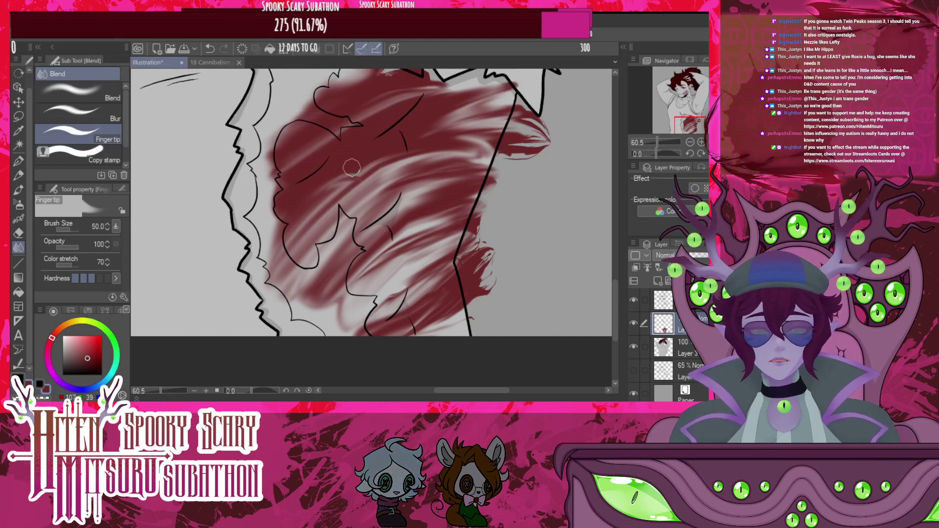
{"action": "left_click_drag", "start_coordinate": [282, 175], "coordinate": [277, 189]}
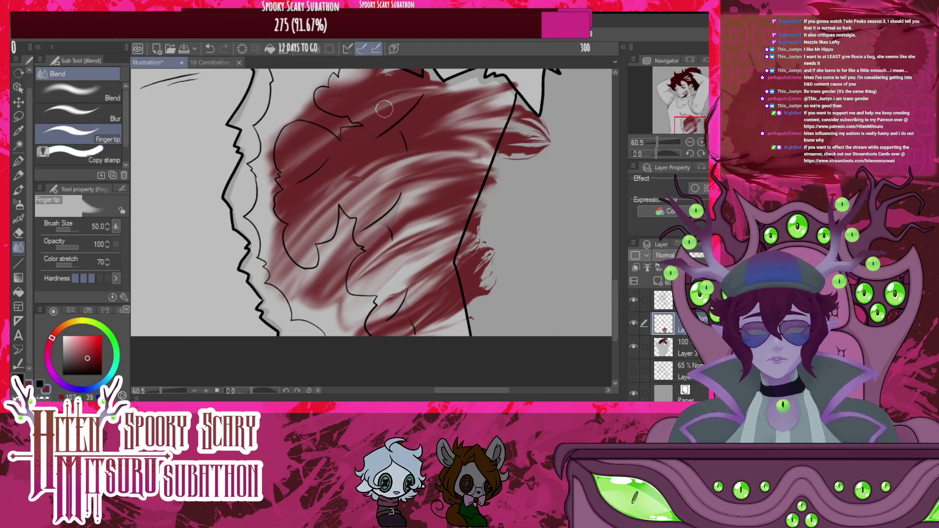
{"action": "left_click_drag", "start_coordinate": [381, 109], "coordinate": [299, 186]}
{"action": "mouse_move", "coordinate": [409, 102]}
{"action": "left_mouse_down"}
{"action": "mouse_move", "coordinate": [347, 140]}
{"action": "mouse_move", "coordinate": [324, 200]}
{"action": "left_mouse_up"}
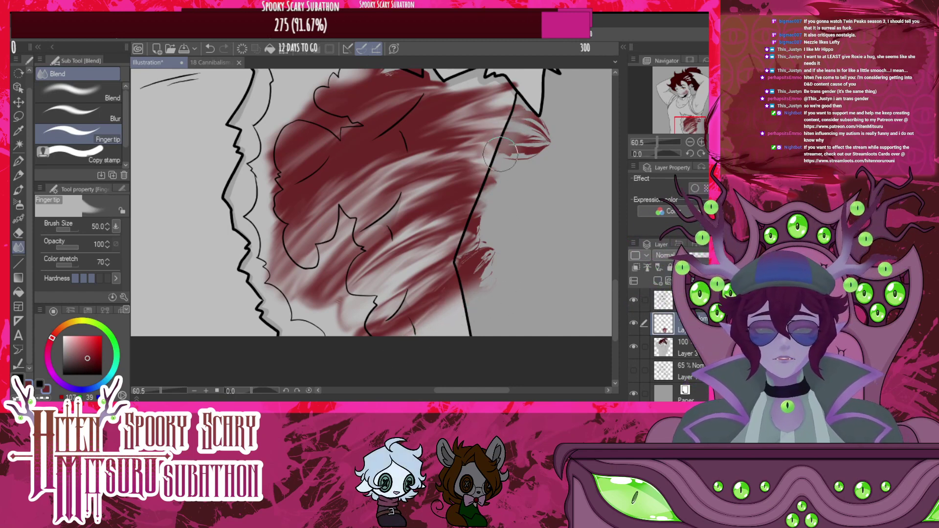
{"action": "mouse_move", "coordinate": [492, 77]}
{"action": "left_mouse_down"}
{"action": "mouse_move", "coordinate": [340, 83]}
{"action": "mouse_move", "coordinate": [320, 100]}
{"action": "left_mouse_up"}
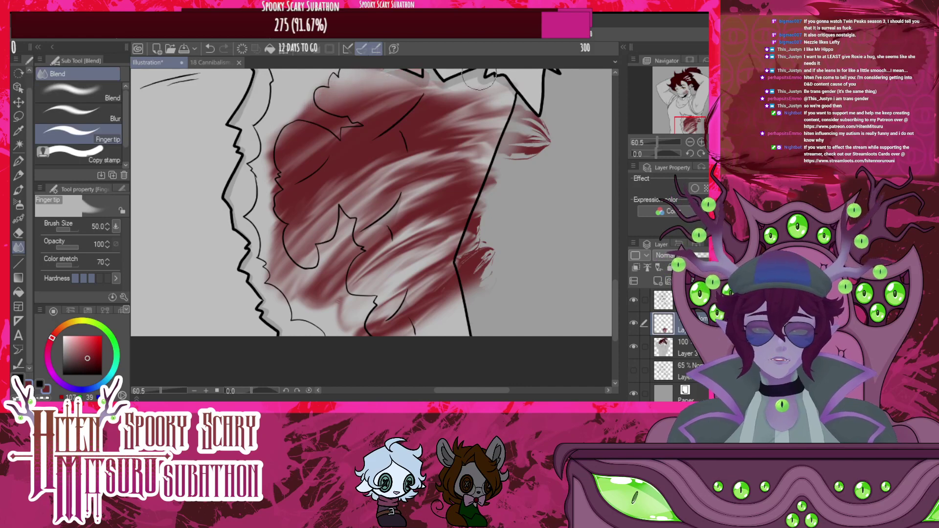
{"action": "mouse_move", "coordinate": [496, 161]}
{"action": "left_mouse_down"}
{"action": "mouse_move", "coordinate": [318, 265]}
{"action": "mouse_move", "coordinate": [403, 155]}
{"action": "mouse_move", "coordinate": [355, 171]}
{"action": "mouse_move", "coordinate": [309, 217]}
{"action": "mouse_move", "coordinate": [328, 197]}
{"action": "mouse_move", "coordinate": [428, 150]}
{"action": "mouse_move", "coordinate": [446, 166]}
{"action": "mouse_move", "coordinate": [389, 232]}
{"action": "left_mouse_up"}
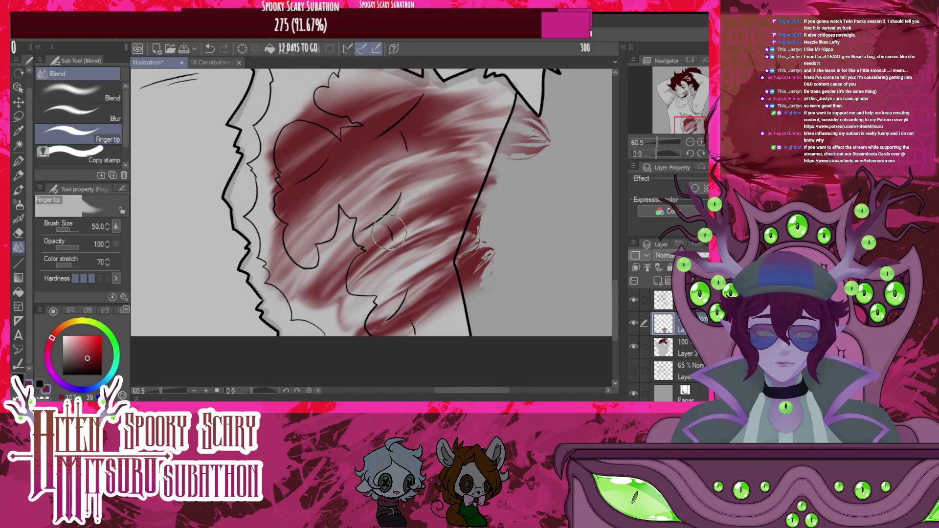
Smudge the stray blood patch above the torn hem on the tank top with the Finger tip tool at size 50
{"action": "scroll", "coordinate": [523, 246], "scroll_direction": "down", "scroll_amount": 10}
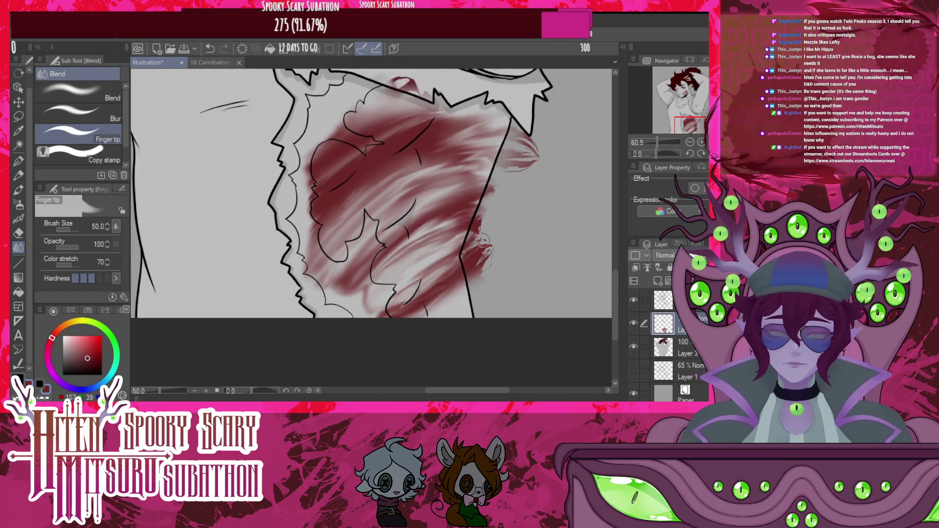
{"action": "scroll", "coordinate": [464, 264], "scroll_direction": "up", "scroll_amount": 7}
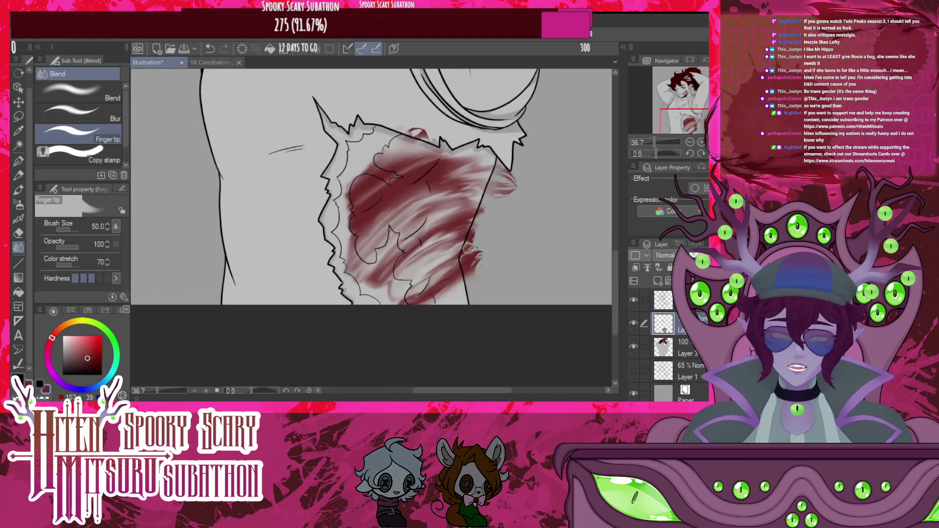
{"action": "scroll", "coordinate": [419, 110], "scroll_direction": "up", "scroll_amount": 3}
{"action": "left_click_drag", "start_coordinate": [389, 183], "coordinate": [440, 208]}
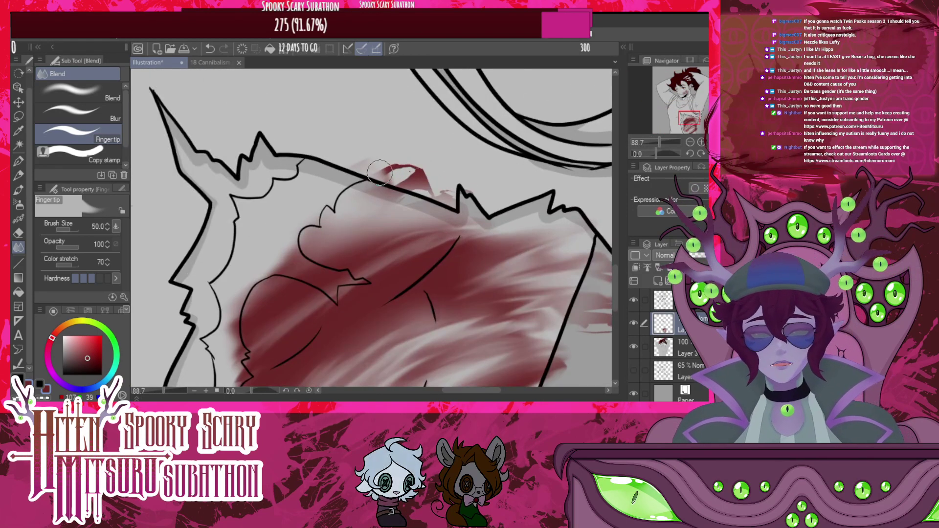
{"action": "left_click_drag", "start_coordinate": [374, 169], "coordinate": [433, 192]}
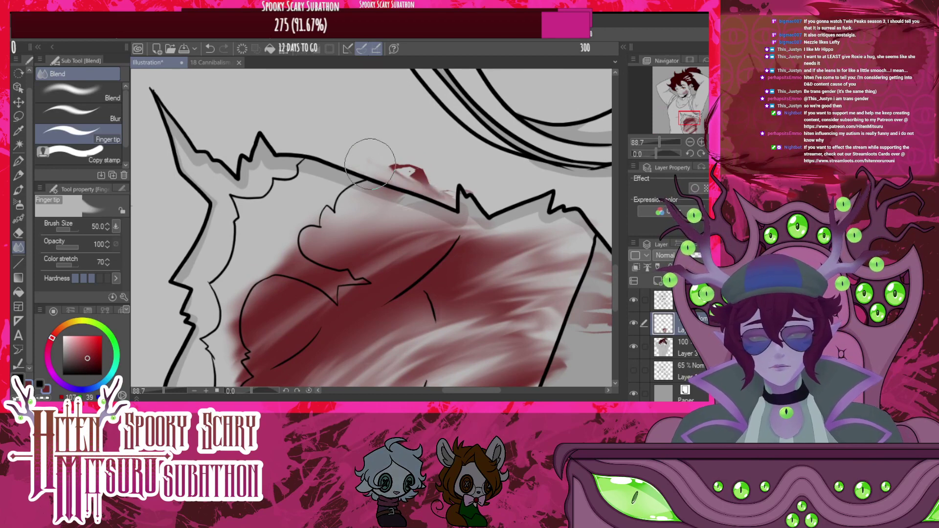
{"action": "left_click_drag", "start_coordinate": [371, 164], "coordinate": [367, 143]}
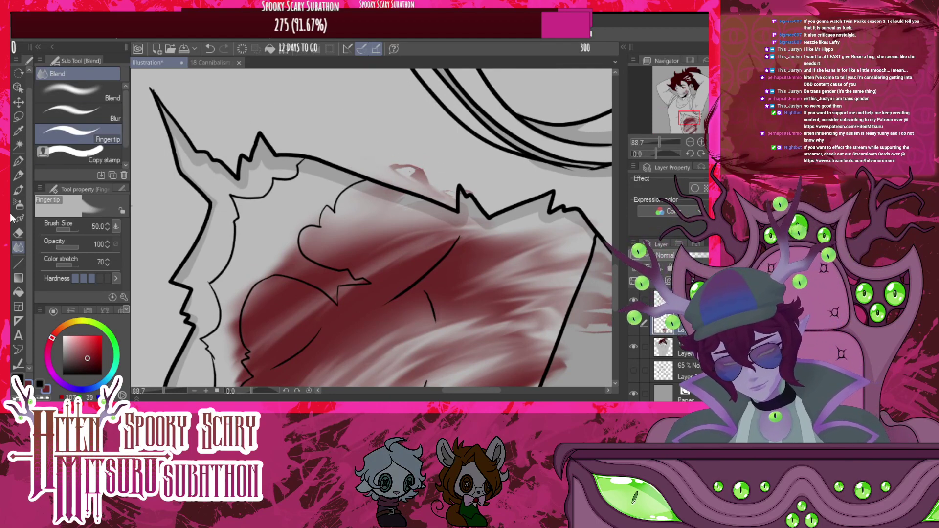
Erase the stray blood from the tank top above the torn hem with the Hard eraser at size 70
{"action": "left_click", "coordinate": [18, 233]}
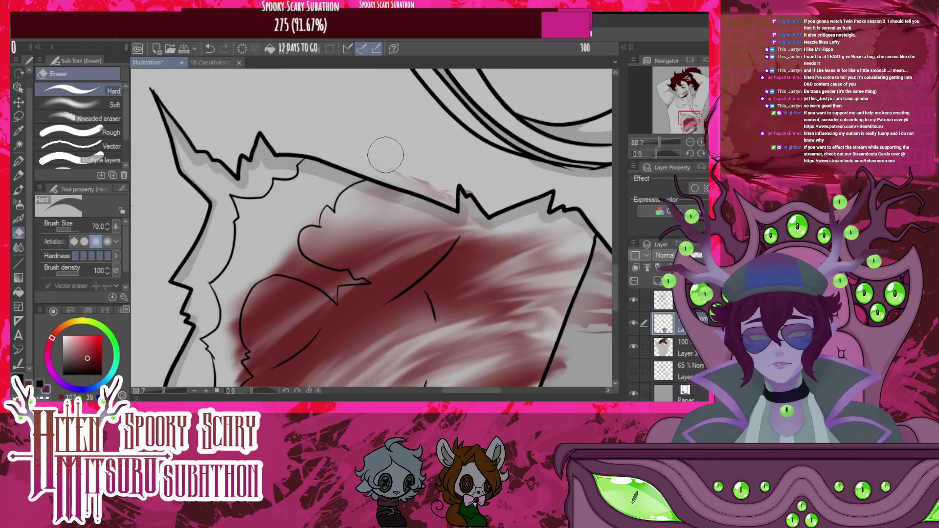
{"action": "mouse_move", "coordinate": [386, 155]}
{"action": "left_mouse_down"}
{"action": "mouse_move", "coordinate": [414, 177]}
{"action": "mouse_move", "coordinate": [369, 168]}
{"action": "mouse_move", "coordinate": [452, 202]}
{"action": "mouse_move", "coordinate": [444, 189]}
{"action": "mouse_move", "coordinate": [471, 188]}
{"action": "left_mouse_up"}
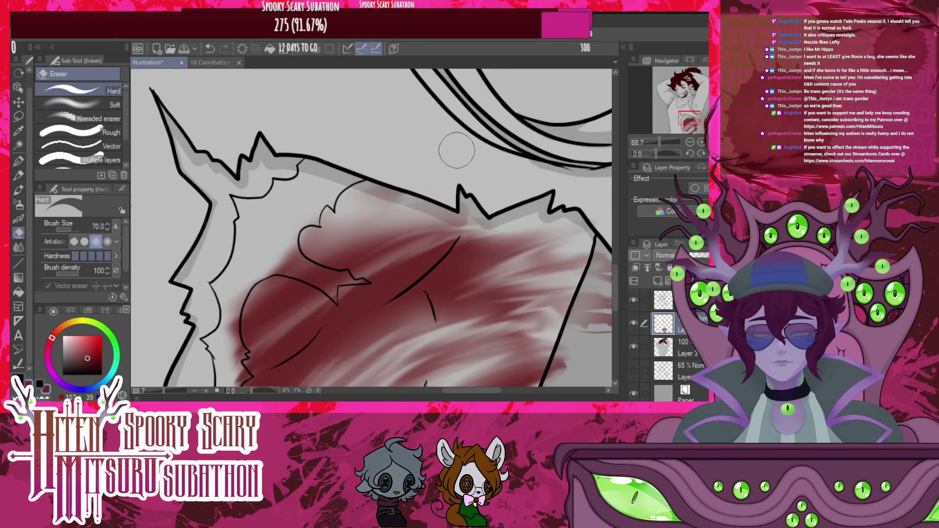
{"action": "scroll", "coordinate": [457, 150], "scroll_direction": "down", "scroll_amount": 10}
{"action": "scroll", "coordinate": [459, 297], "scroll_direction": "up", "scroll_amount": 4}
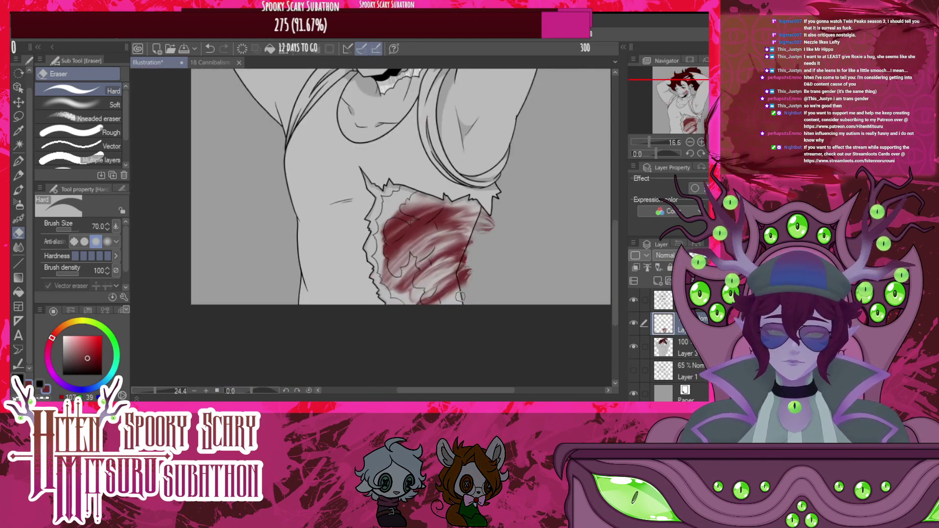
Clip the belly blood layer to the layer below so the blood stays inside the figure's outline
{"action": "scroll", "coordinate": [455, 274], "scroll_direction": "up", "scroll_amount": 3}
{"action": "scroll", "coordinate": [448, 252], "scroll_direction": "down", "scroll_amount": 5}
{"action": "scroll", "coordinate": [447, 252], "scroll_direction": "up", "scroll_amount": 4}
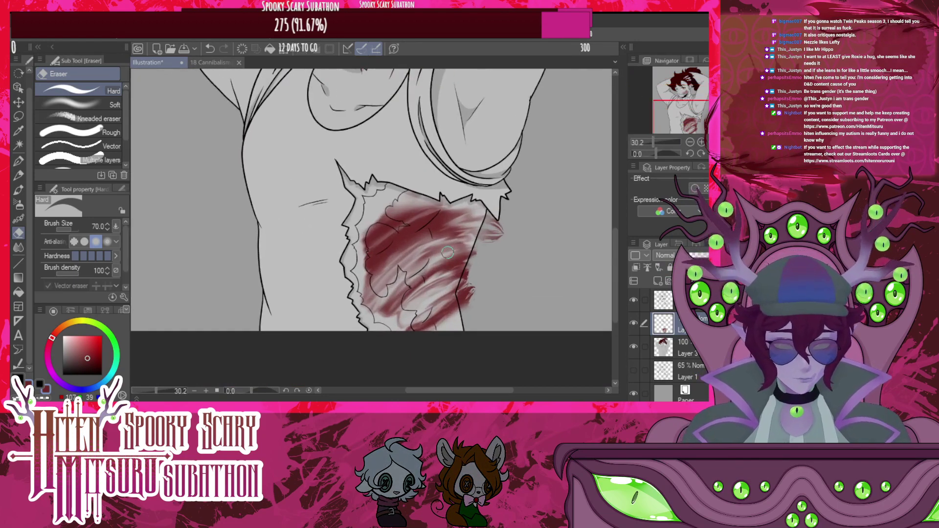
{"action": "scroll", "coordinate": [447, 252], "scroll_direction": "up", "scroll_amount": 2}
{"action": "scroll", "coordinate": [448, 252], "scroll_direction": "down", "scroll_amount": 1}
{"action": "scroll", "coordinate": [448, 252], "scroll_direction": "up", "scroll_amount": 3}
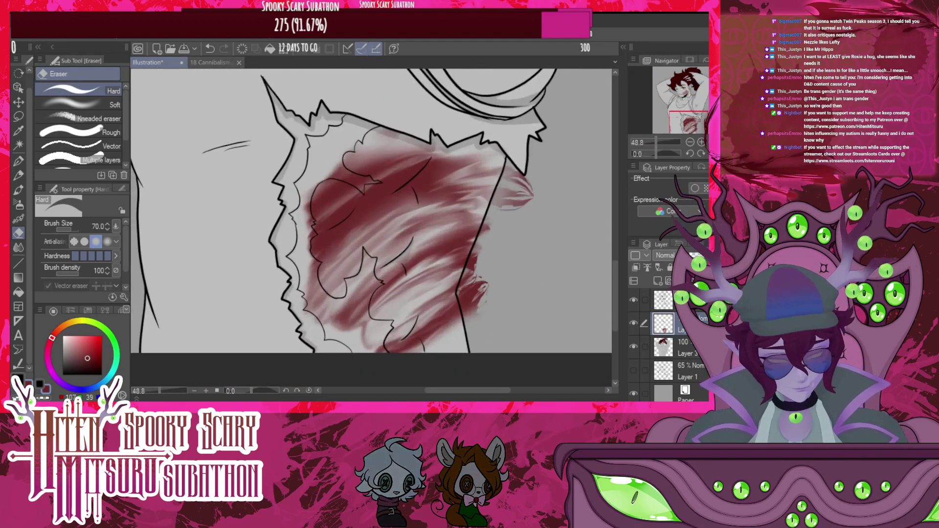
{"action": "left_click", "coordinate": [636, 267]}
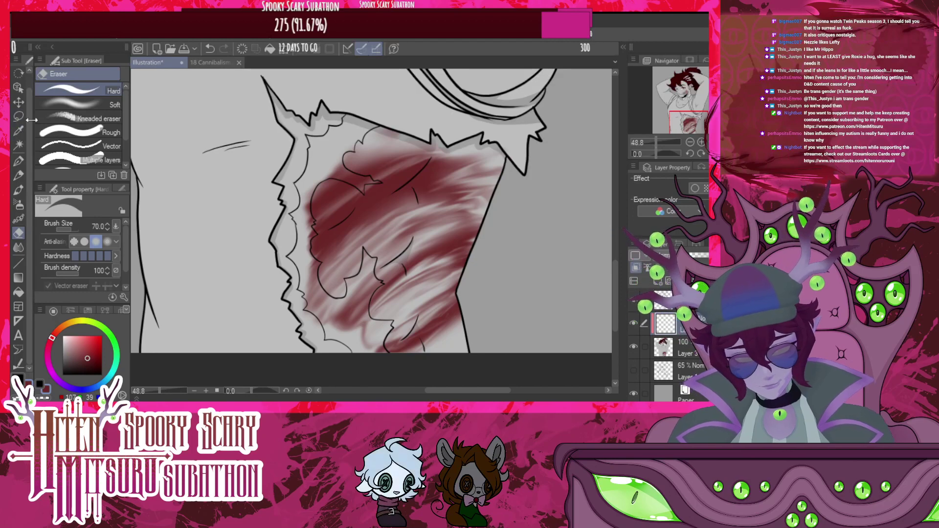
Auto select the tank top's fabric area and set the Paint and apply brush to size 150
{"action": "left_click", "coordinate": [18, 144]}
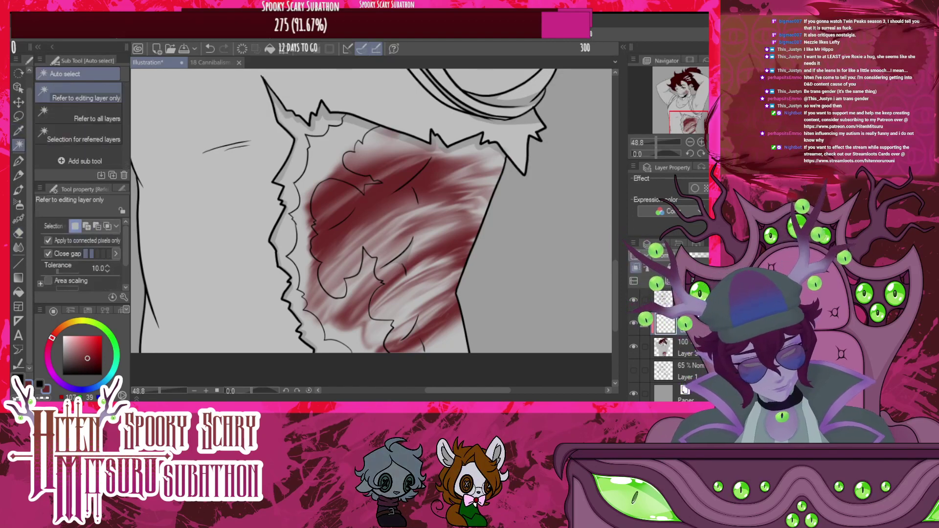
{"action": "left_click", "coordinate": [224, 283]}
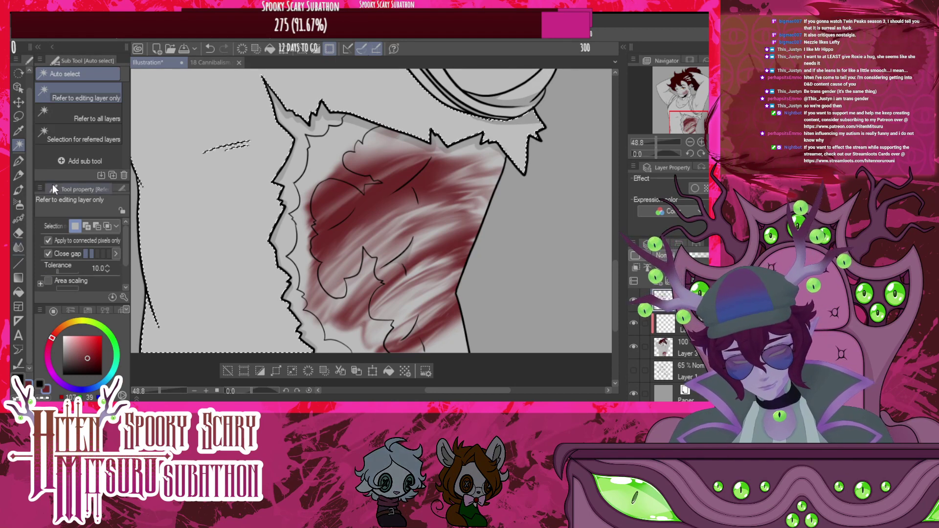
{"action": "left_click", "coordinate": [19, 190]}
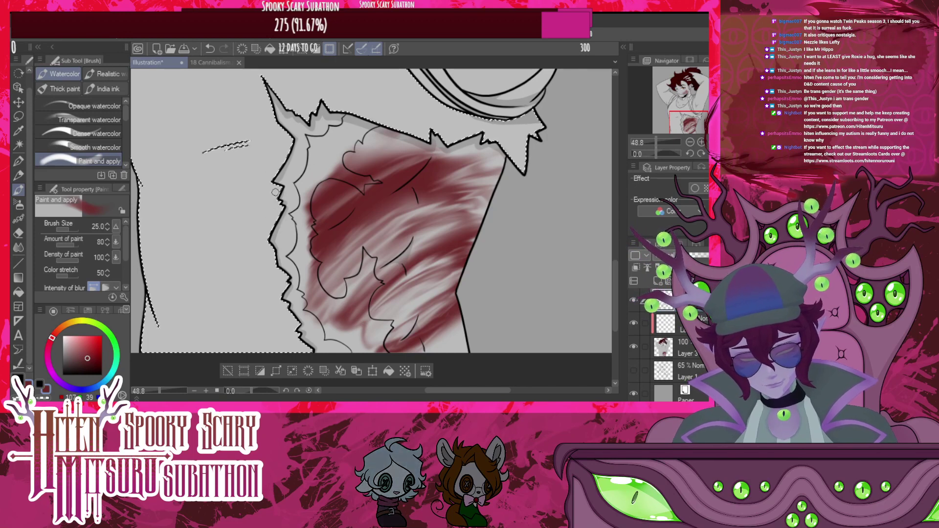
{"action": "key", "text": "bracketright"}
{"action": "key", "text": "bracketright"}
{"action": "key", "text": "bracketright"}
{"action": "key", "text": "bracketright"}
{"action": "key", "text": "bracketright"}
{"action": "key", "text": "bracketright"}
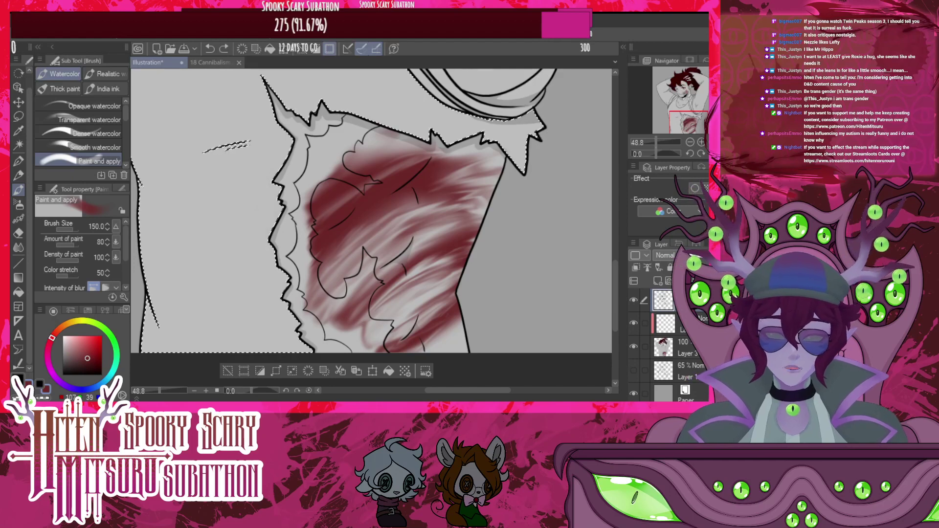
Paint soft dark red blood on the clipped layer along the shirt's vertical torn edge with Paint and apply at size 150
{"action": "left_click", "coordinate": [684, 324]}
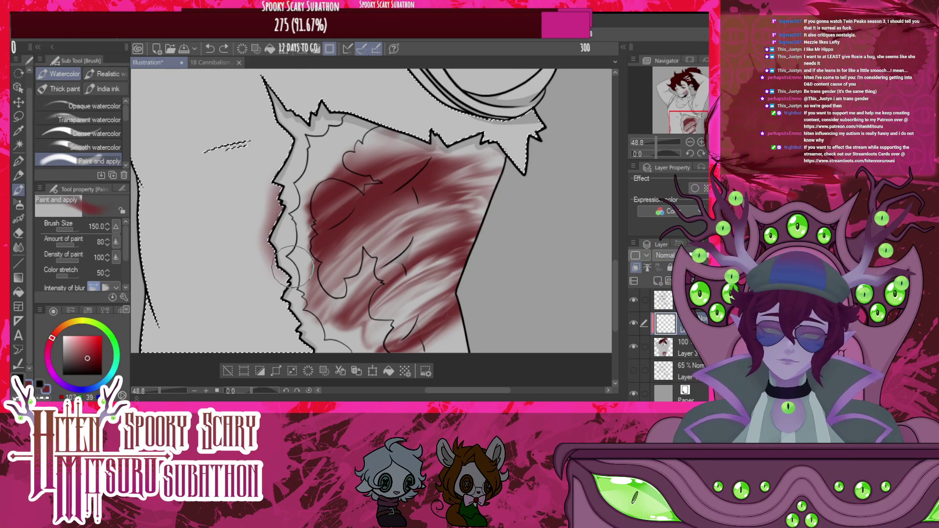
{"action": "mouse_move", "coordinate": [294, 267]}
{"action": "left_mouse_down"}
{"action": "mouse_move", "coordinate": [297, 307]}
{"action": "mouse_move", "coordinate": [335, 363]}
{"action": "left_mouse_up"}
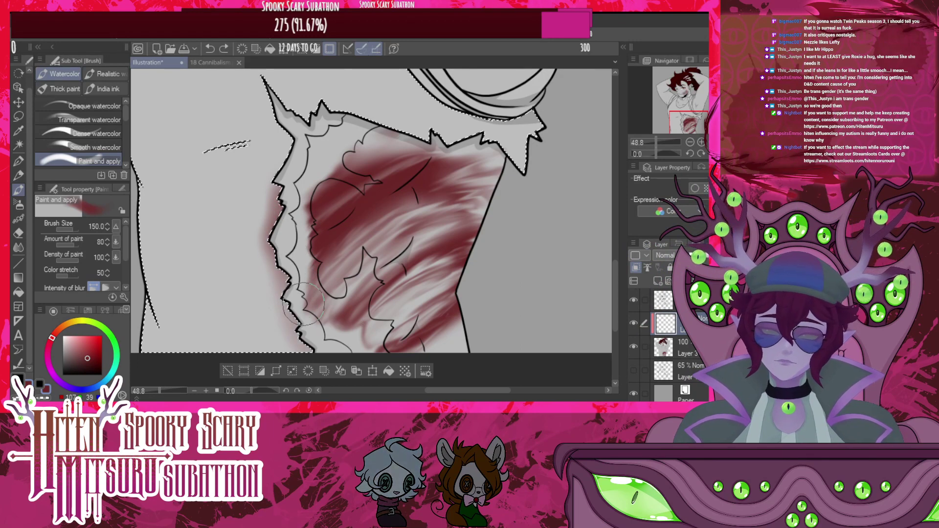
{"action": "left_click_drag", "start_coordinate": [290, 324], "coordinate": [275, 229]}
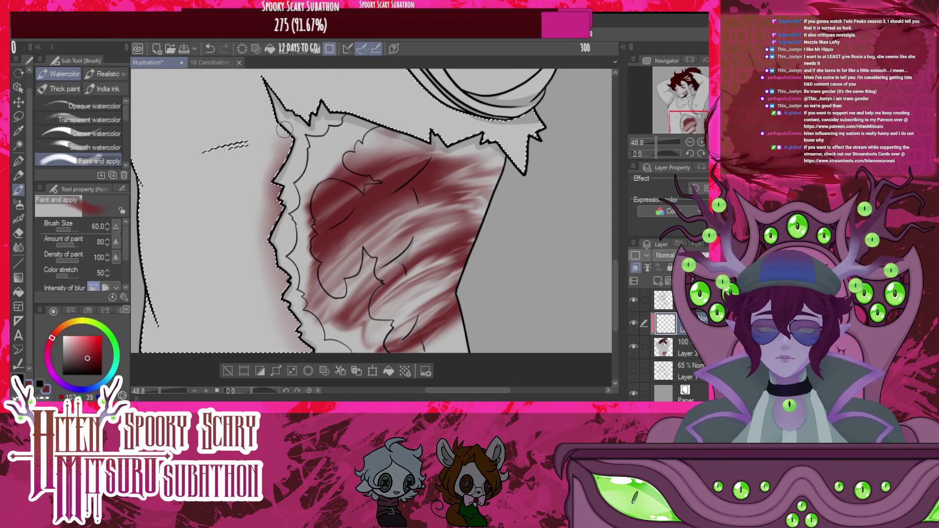
Paint blood along the shirt's torn upper hem and pointed corners with Paint and apply at size 60, and clear the selection
{"action": "mouse_move", "coordinate": [263, 80]}
{"action": "left_mouse_down"}
{"action": "mouse_move", "coordinate": [293, 141]}
{"action": "mouse_move", "coordinate": [263, 83]}
{"action": "mouse_move", "coordinate": [301, 122]}
{"action": "mouse_move", "coordinate": [313, 127]}
{"action": "mouse_move", "coordinate": [323, 106]}
{"action": "mouse_move", "coordinate": [347, 117]}
{"action": "left_mouse_up"}
{"action": "mouse_move", "coordinate": [412, 130]}
{"action": "left_mouse_down"}
{"action": "mouse_move", "coordinate": [455, 145]}
{"action": "mouse_move", "coordinate": [474, 136]}
{"action": "mouse_move", "coordinate": [516, 166]}
{"action": "mouse_move", "coordinate": [537, 141]}
{"action": "left_mouse_up"}
{"action": "left_click_drag", "start_coordinate": [478, 128], "coordinate": [401, 131]}
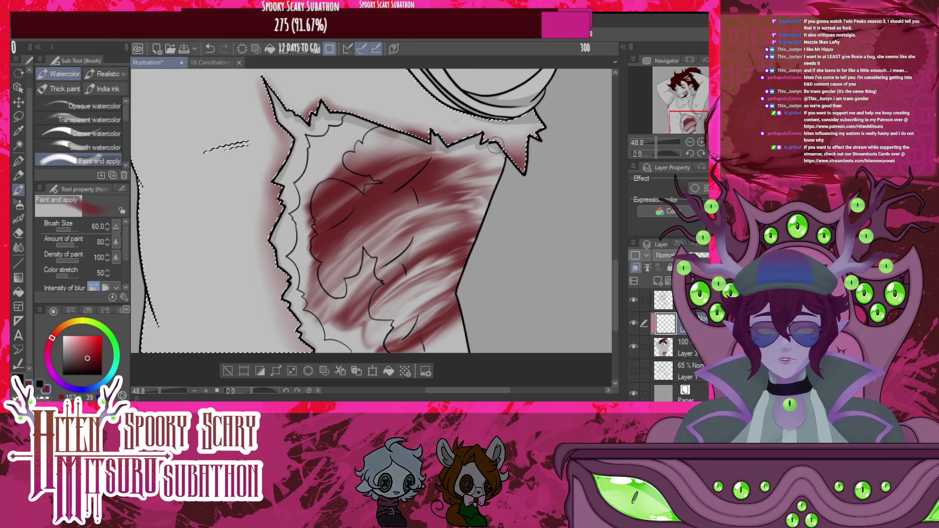
{"action": "mouse_move", "coordinate": [522, 168]}
{"action": "left_mouse_down"}
{"action": "mouse_move", "coordinate": [497, 172]}
{"action": "mouse_move", "coordinate": [525, 154]}
{"action": "mouse_move", "coordinate": [512, 146]}
{"action": "mouse_move", "coordinate": [399, 140]}
{"action": "mouse_move", "coordinate": [301, 117]}
{"action": "left_mouse_up"}
{"action": "left_click_drag", "start_coordinate": [261, 83], "coordinate": [289, 140]}
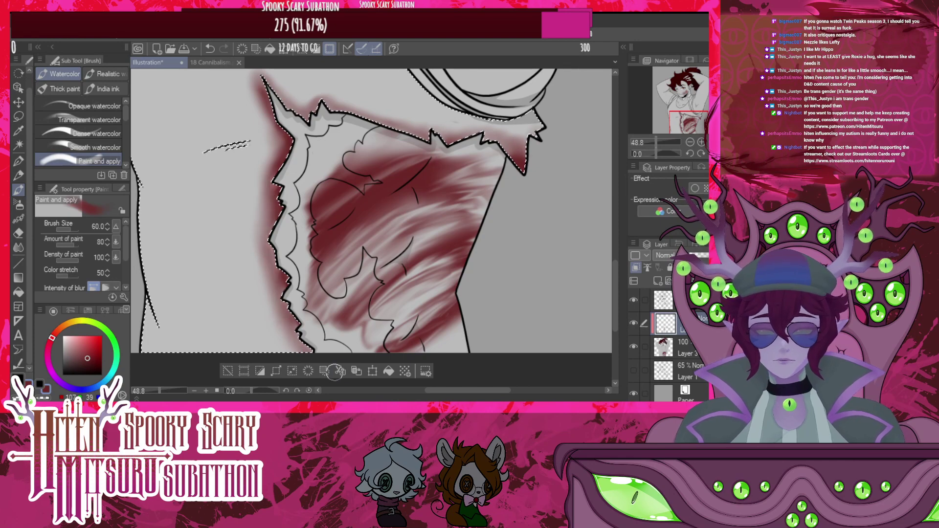
{"action": "scroll", "coordinate": [357, 371], "scroll_direction": "down", "scroll_amount": 5}
{"action": "scroll", "coordinate": [357, 370], "scroll_direction": "up", "scroll_amount": 3}
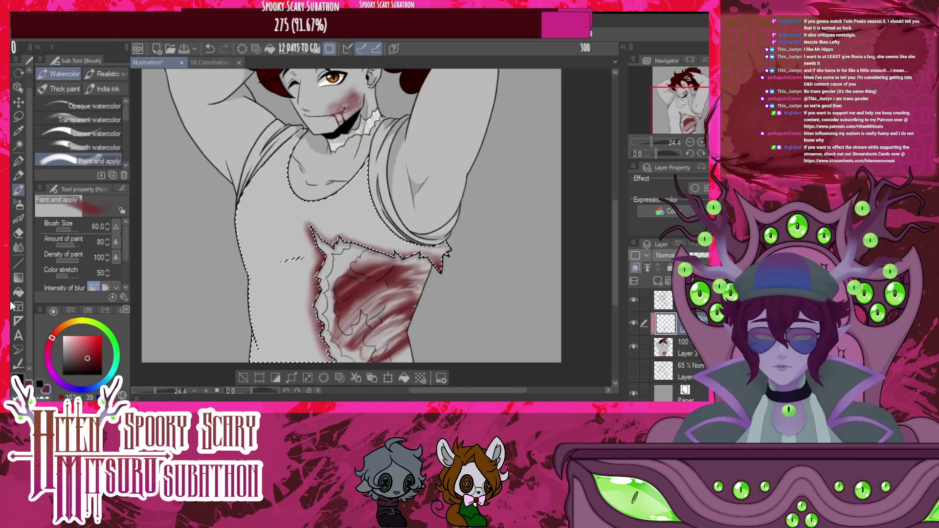
{"action": "left_click", "coordinate": [18, 116]}
{"action": "key", "text": "ctrl+d"}
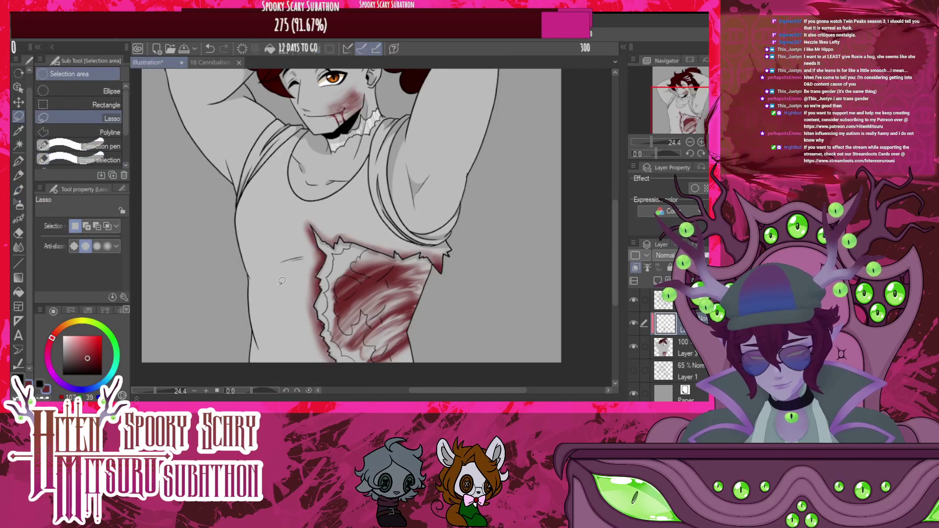
Compare several blending modes on the shirt blood layer and settle on Linear burn
{"action": "scroll", "coordinate": [336, 291], "scroll_direction": "down", "scroll_amount": 1}
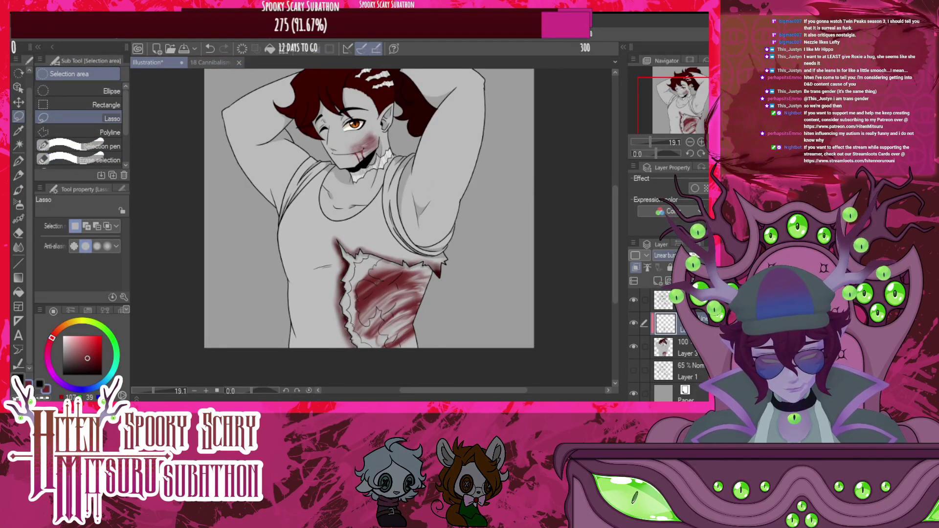
{"action": "scroll", "coordinate": [665, 255], "scroll_direction": "down", "scroll_amount": 2}
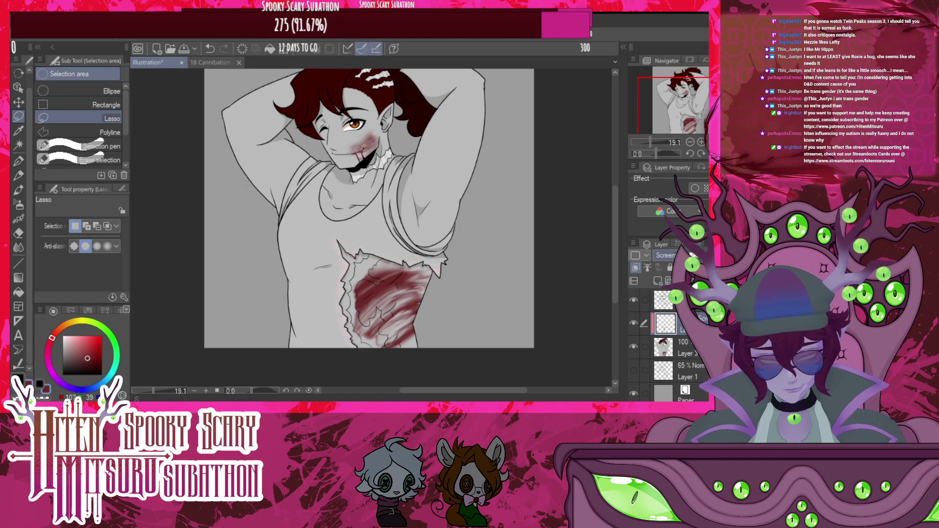
{"action": "scroll", "coordinate": [665, 254], "scroll_direction": "down", "scroll_amount": 6}
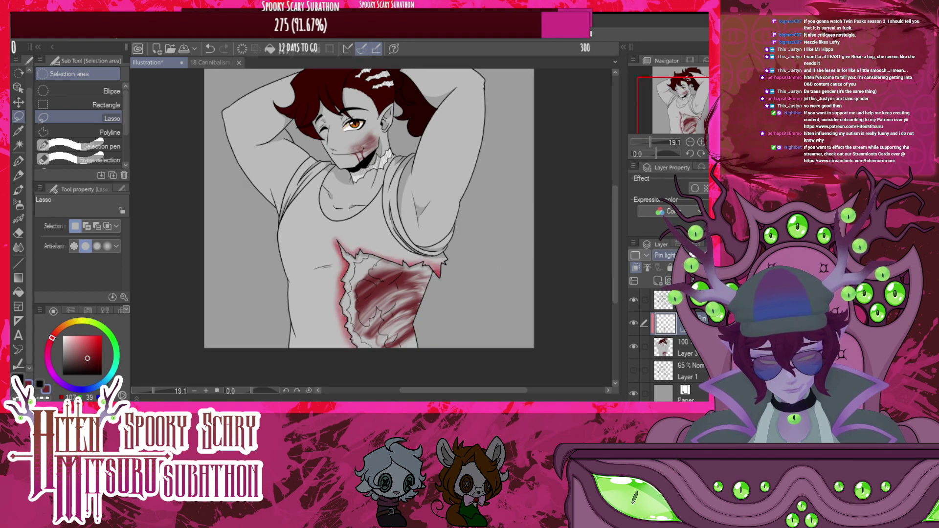
{"action": "scroll", "coordinate": [665, 255], "scroll_direction": "down", "scroll_amount": 3}
{"action": "scroll", "coordinate": [665, 254], "scroll_direction": "up", "scroll_amount": 4}
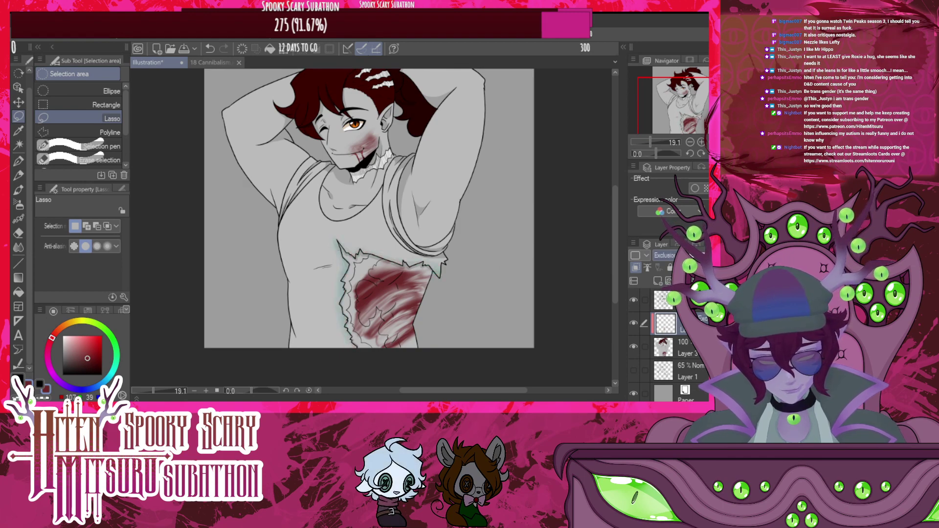
{"action": "scroll", "coordinate": [665, 255], "scroll_direction": "up", "scroll_amount": 13}
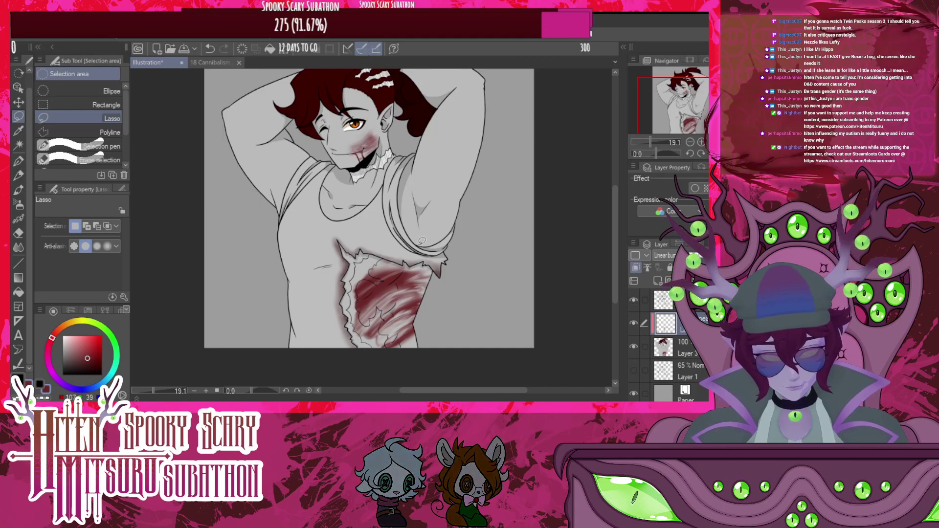
{"action": "scroll", "coordinate": [349, 320], "scroll_direction": "up", "scroll_amount": 3}
{"action": "scroll", "coordinate": [349, 319], "scroll_direction": "down", "scroll_amount": 3}
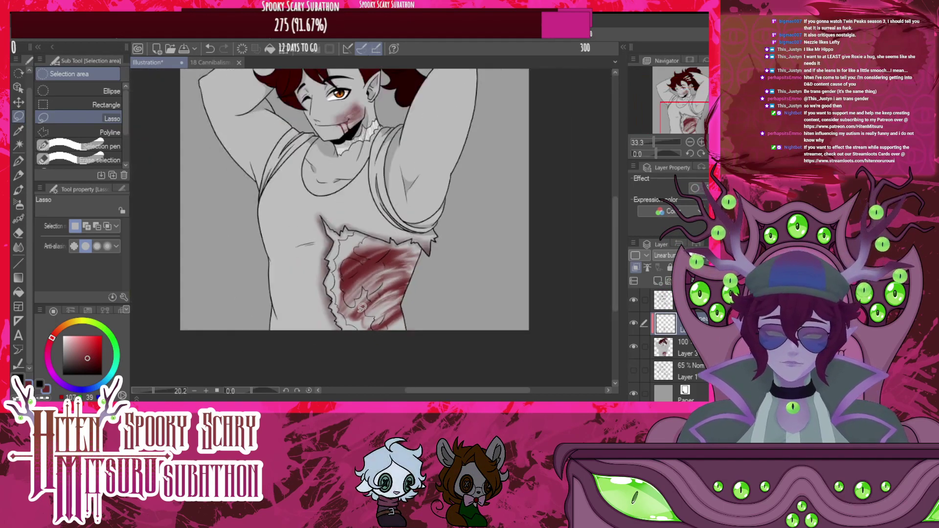
{"action": "scroll", "coordinate": [362, 309], "scroll_direction": "up", "scroll_amount": 2}
{"action": "scroll", "coordinate": [362, 308], "scroll_direction": "down", "scroll_amount": 2}
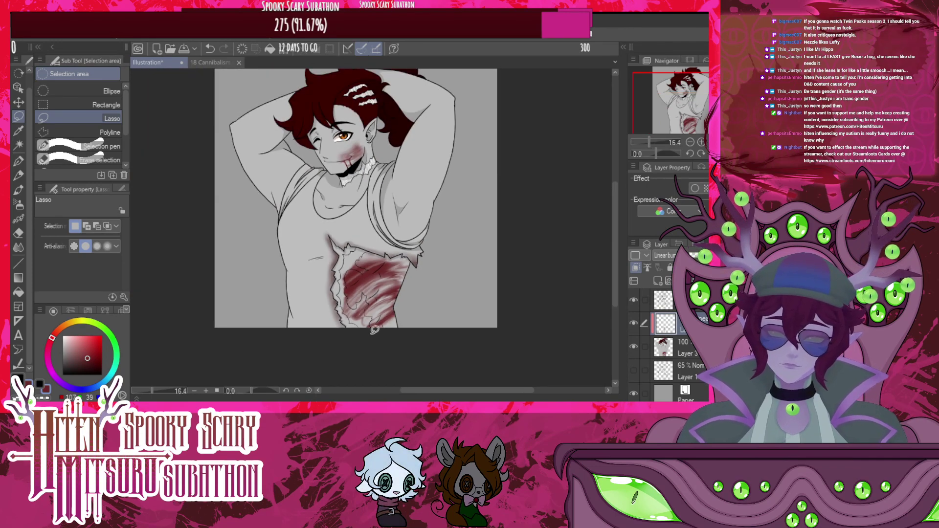
Auto select the narrow folded strip along the tear's jagged inner edge
{"action": "scroll", "coordinate": [375, 330], "scroll_direction": "up", "scroll_amount": 4}
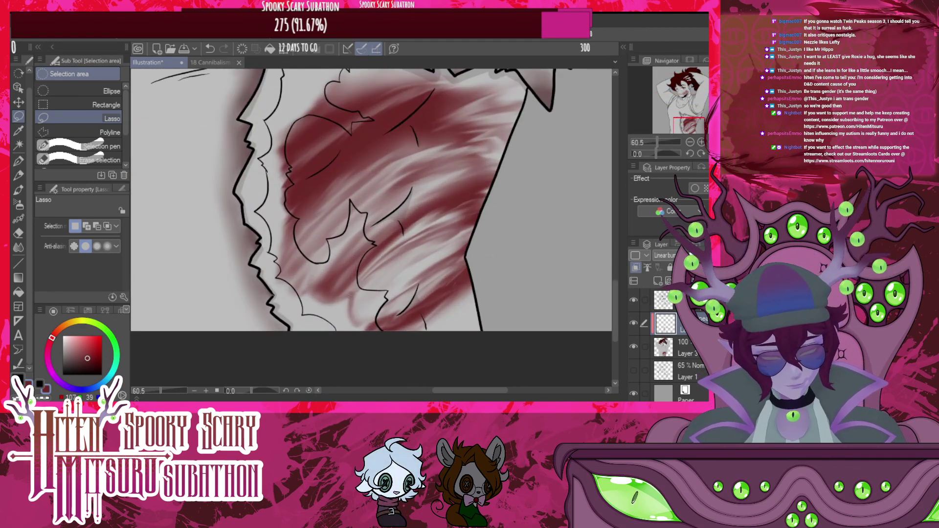
{"action": "left_click", "coordinate": [18, 144]}
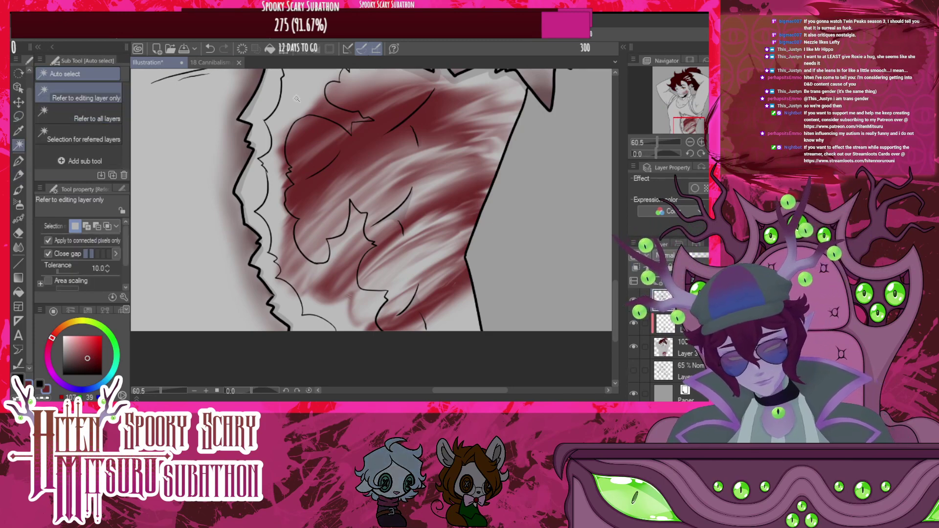
{"action": "left_click", "coordinate": [258, 225]}
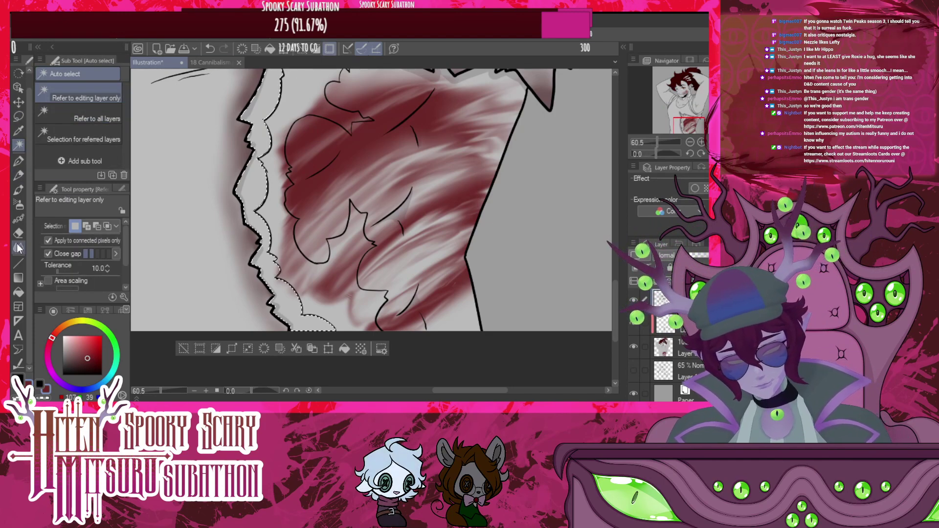
Try splattering blood inside the selected strip with Blood Splatter at size 500 and smearing it with the Finger tip tool at size 120
{"action": "left_click", "coordinate": [18, 219]}
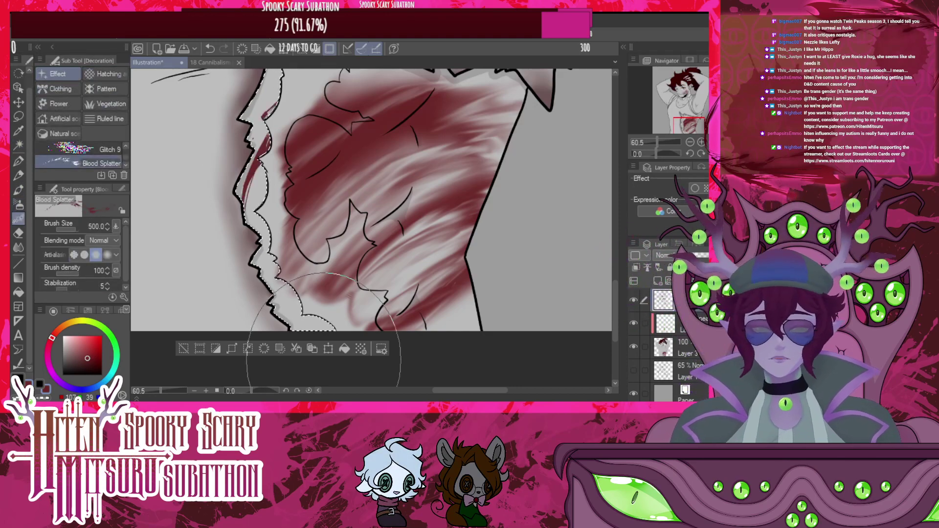
{"action": "mouse_move", "coordinate": [318, 338]}
{"action": "left_mouse_down"}
{"action": "mouse_move", "coordinate": [274, 268]}
{"action": "mouse_move", "coordinate": [275, 74]}
{"action": "left_mouse_up"}
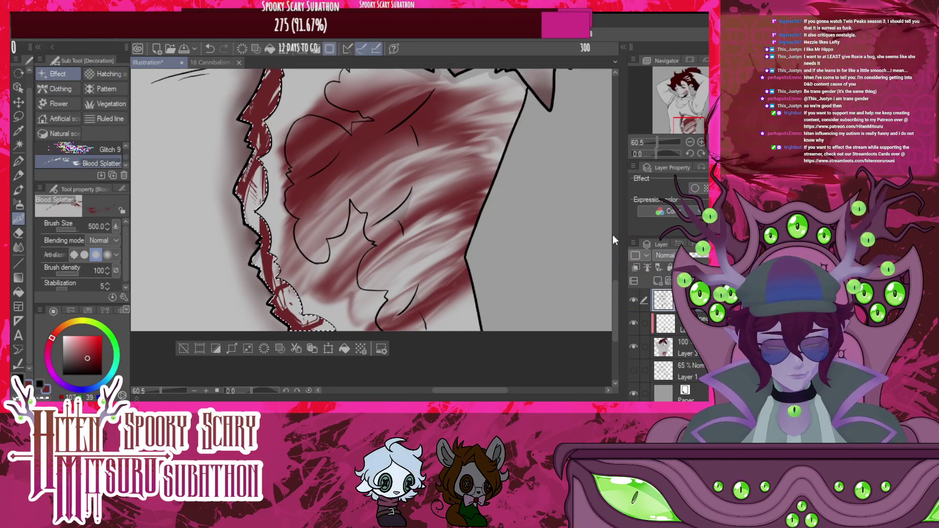
{"action": "scroll", "coordinate": [425, 157], "scroll_direction": "up", "scroll_amount": 4}
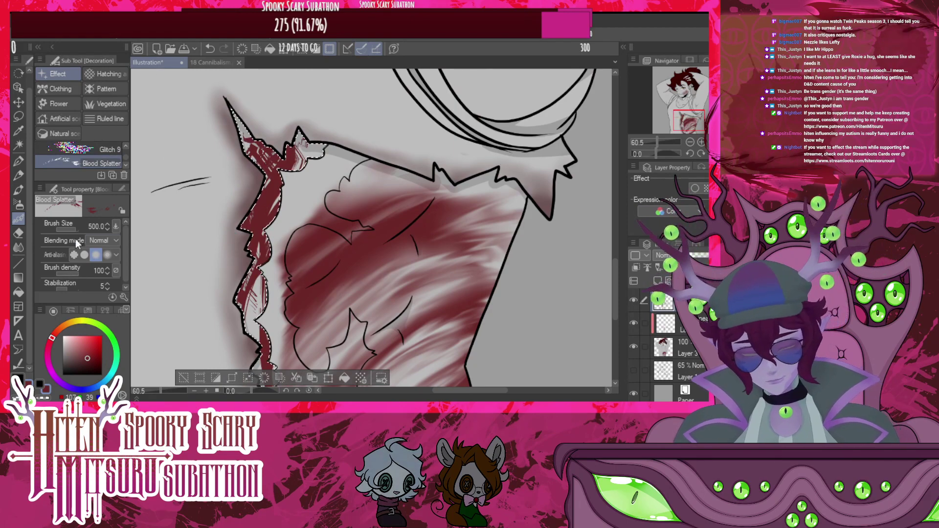
{"action": "key", "text": "j"}
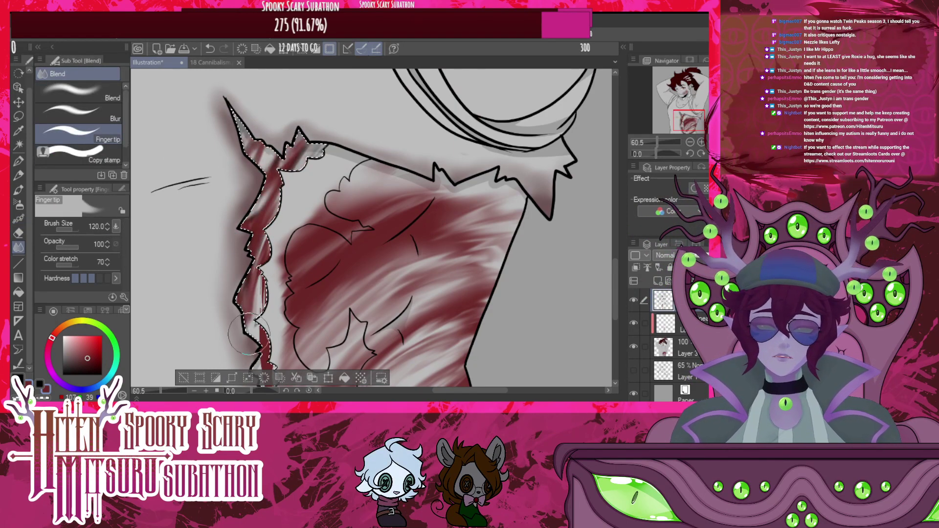
{"action": "mouse_move", "coordinate": [249, 334]}
{"action": "left_mouse_down"}
{"action": "mouse_move", "coordinate": [256, 292]}
{"action": "mouse_move", "coordinate": [267, 371]}
{"action": "left_mouse_up"}
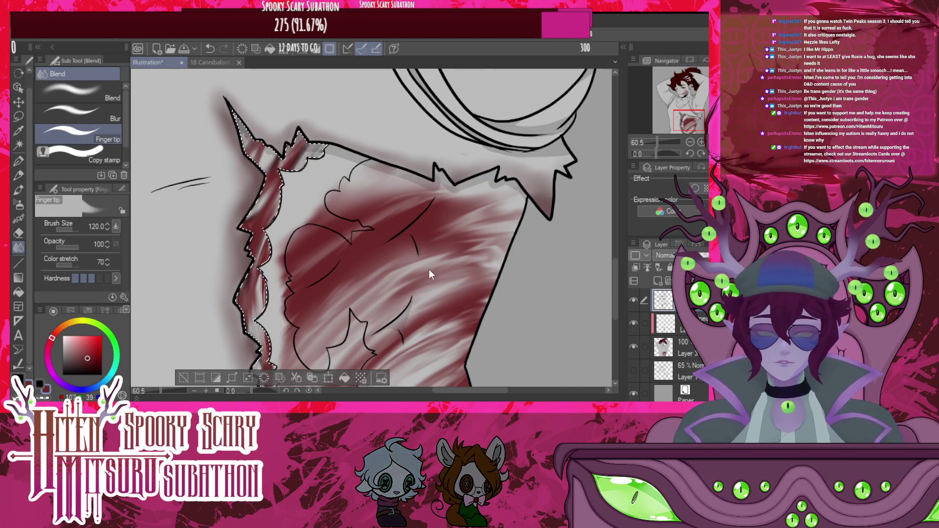
Undo the smearing and the blood splatter on the torn strip, keeping the strip selected
{"action": "key", "text": "ctrl+z"}
{"action": "key", "text": "ctrl+z"}
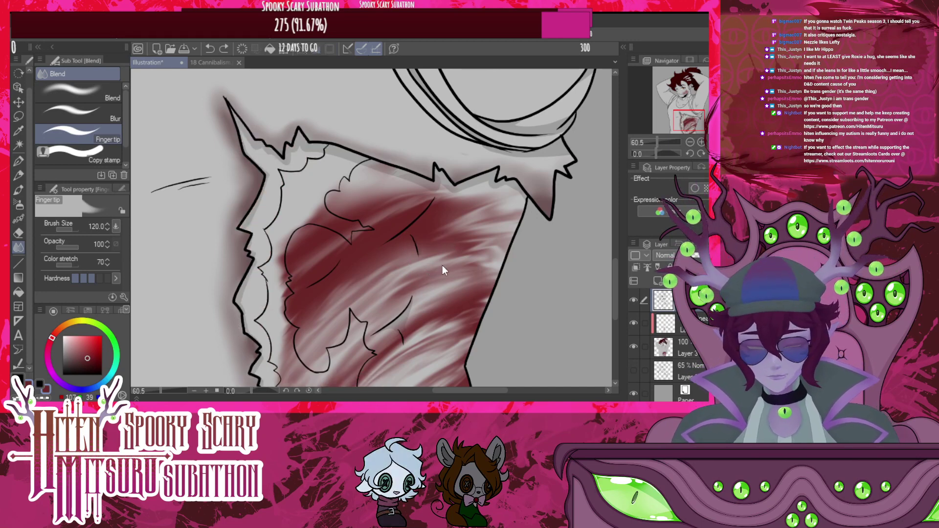
{"action": "key", "text": "ctrl+y"}
{"action": "key", "text": "ctrl+y"}
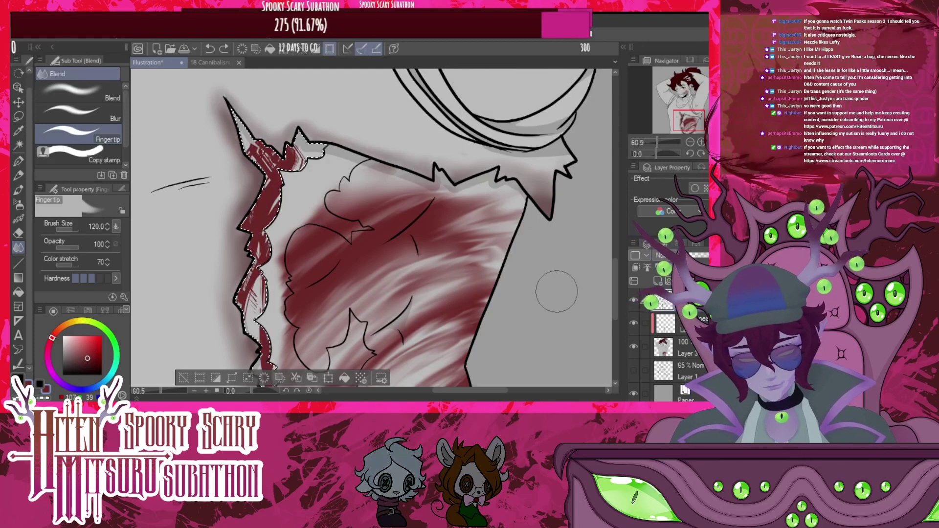
{"action": "key", "text": "ctrl+z"}
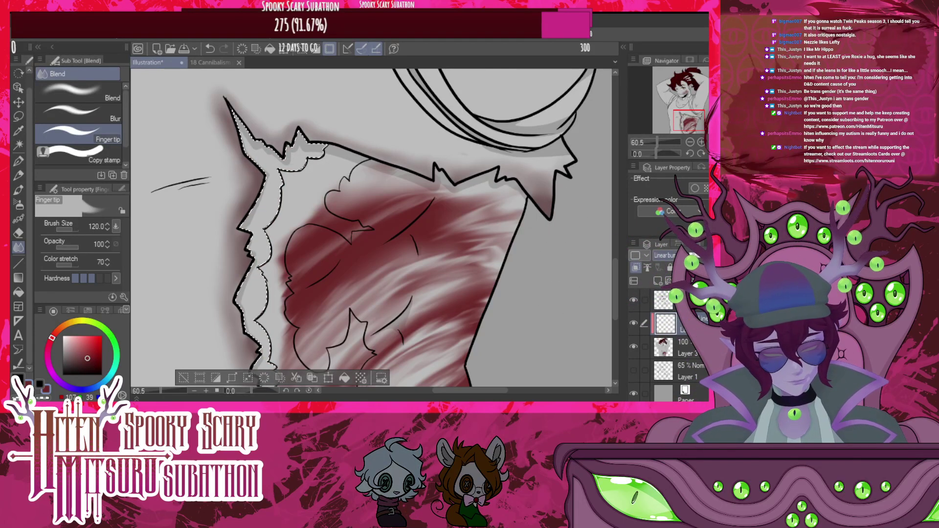
Set the active clipped layer's blending mode to Normal and splatter blood inside the selected torn strip with Blood Splatter at size 500
{"action": "left_click", "coordinate": [662, 27]}
{"action": "left_click", "coordinate": [667, 255]}
{"action": "left_click", "coordinate": [675, 34]}
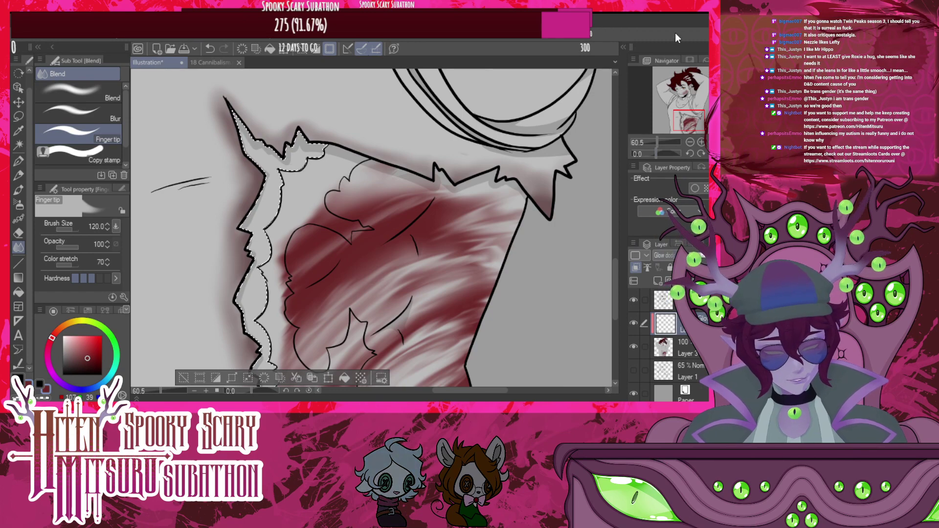
{"action": "left_click", "coordinate": [676, 33]}
{"action": "left_click", "coordinate": [18, 219]}
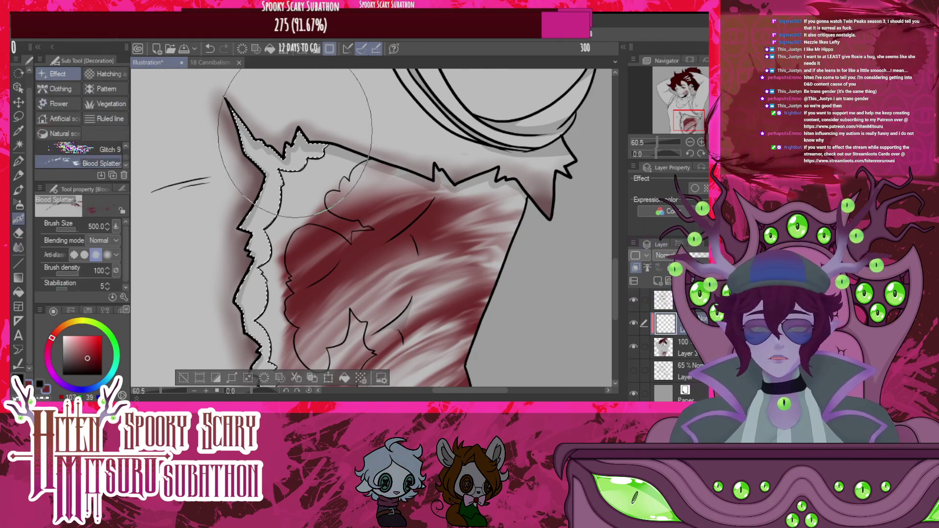
{"action": "mouse_move", "coordinate": [295, 141]}
{"action": "left_mouse_down"}
{"action": "mouse_move", "coordinate": [220, 272]}
{"action": "mouse_move", "coordinate": [294, 254]}
{"action": "left_mouse_up"}
{"action": "scroll", "coordinate": [379, 215], "scroll_direction": "down", "scroll_amount": 2}
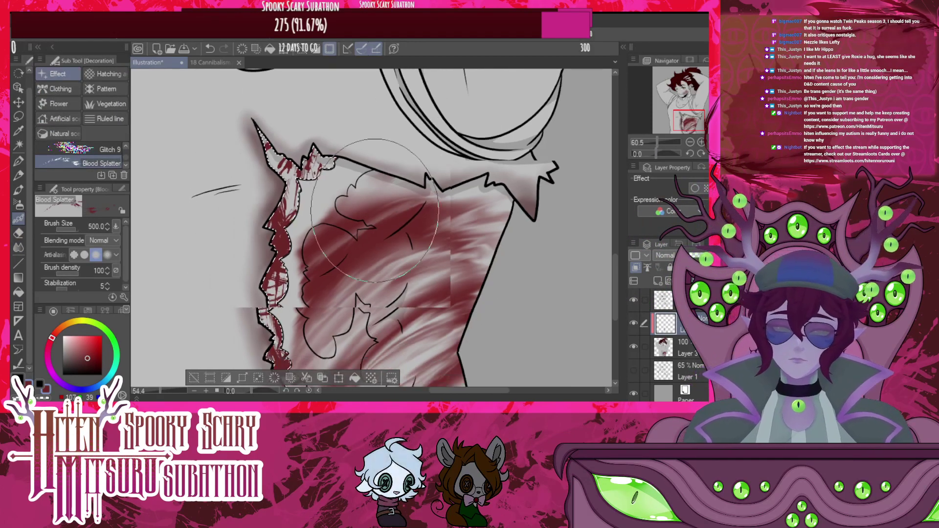
Smear the blood splatter along the selected torn strip with Finger tip at size 120, then clear the selection and merge the clipped layer down
{"action": "scroll", "coordinate": [375, 210], "scroll_direction": "down", "scroll_amount": 2}
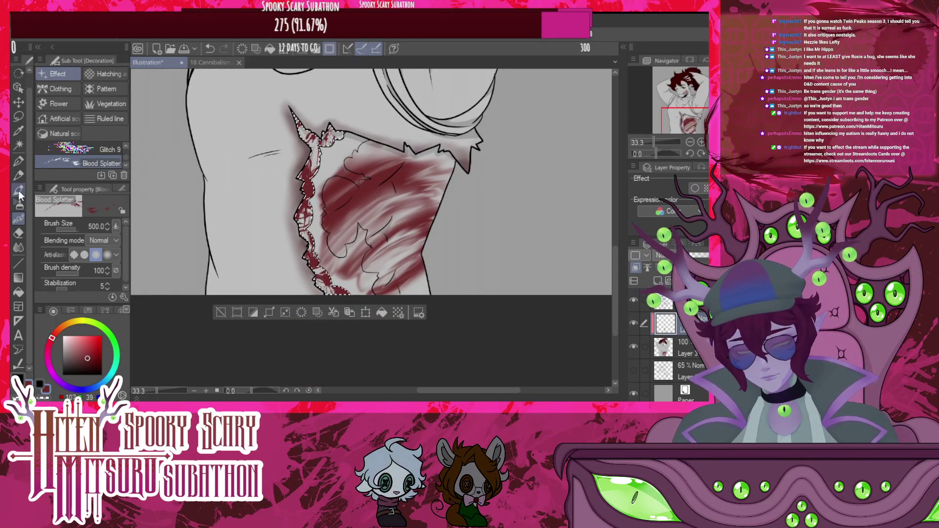
{"action": "left_click", "coordinate": [18, 247]}
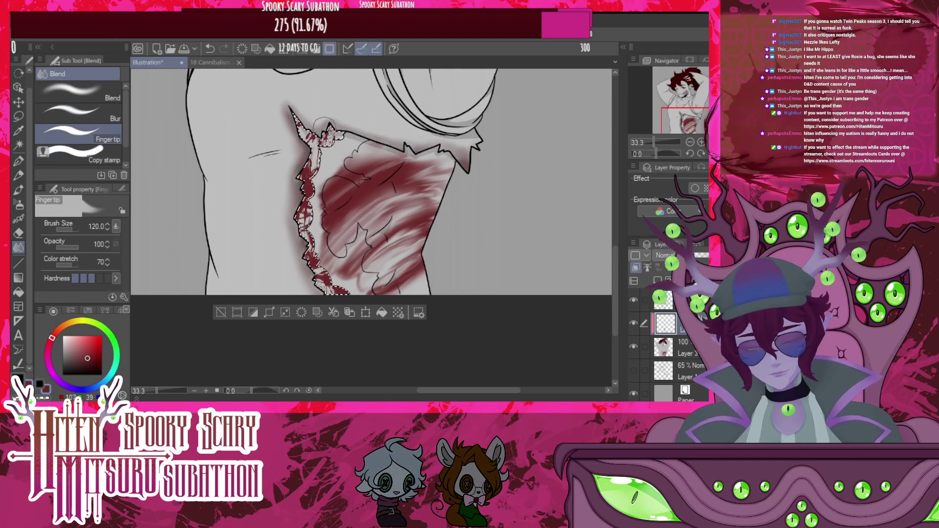
{"action": "left_click_drag", "start_coordinate": [325, 128], "coordinate": [304, 135]}
{"action": "left_click_drag", "start_coordinate": [306, 177], "coordinate": [329, 128]}
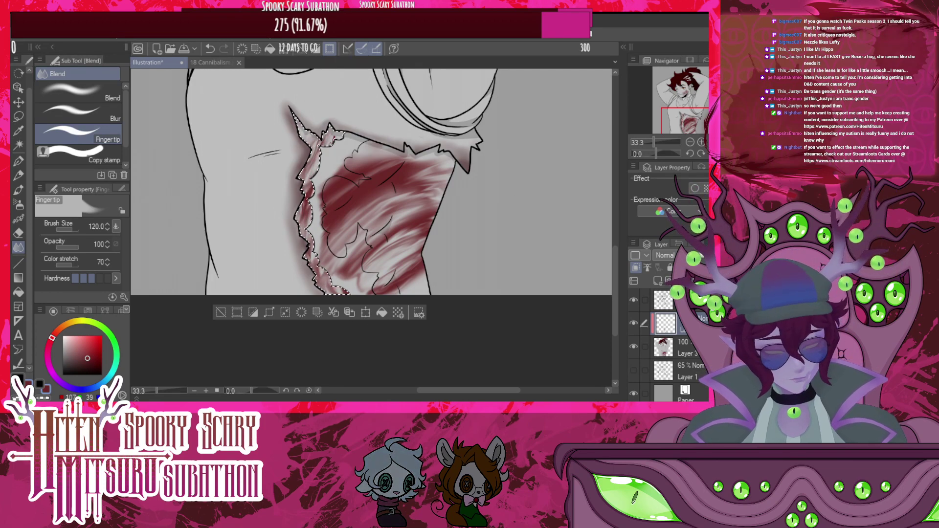
{"action": "key", "text": "m"}
{"action": "key", "text": "ctrl+d"}
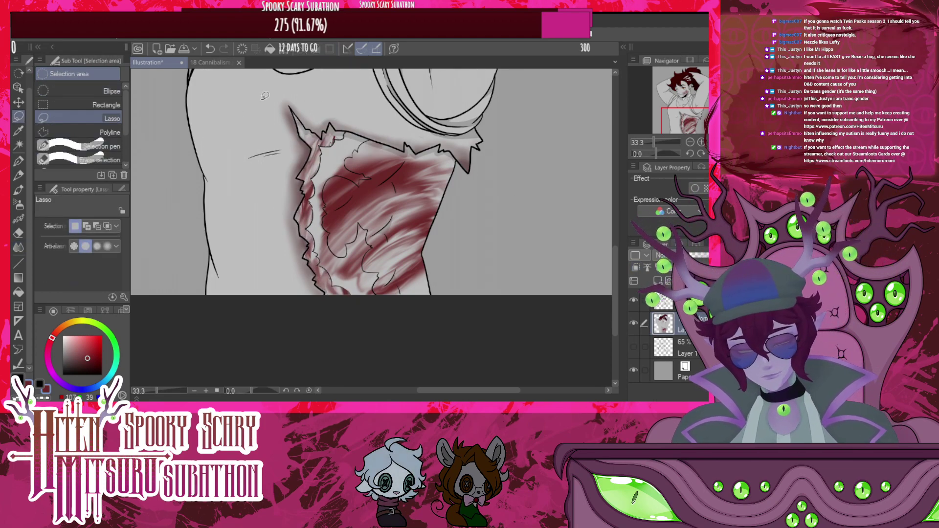
Examine the blended bloodstains along the torn strip and exposed belly against the whole figure
{"action": "scroll", "coordinate": [338, 252], "scroll_direction": "down", "scroll_amount": 3}
{"action": "scroll", "coordinate": [341, 248], "scroll_direction": "up", "scroll_amount": 3}
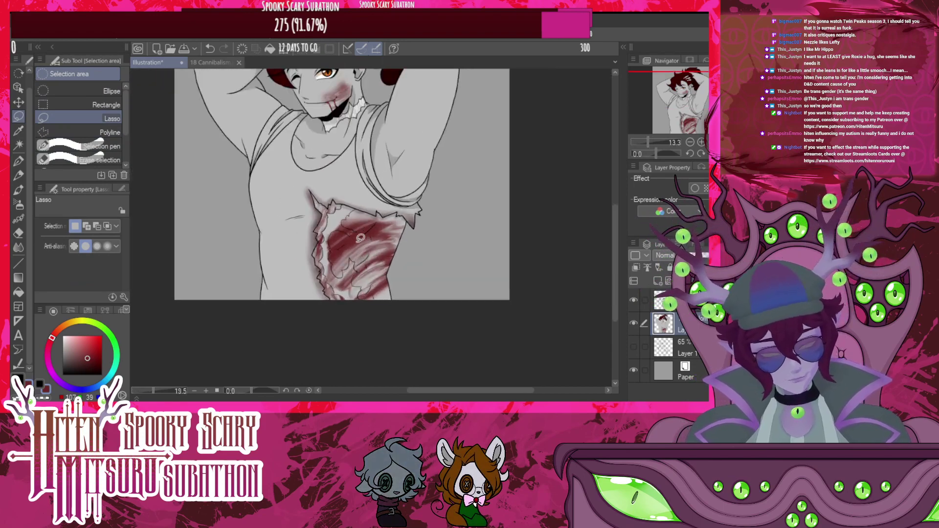
{"action": "scroll", "coordinate": [341, 249], "scroll_direction": "down", "scroll_amount": 5}
{"action": "scroll", "coordinate": [435, 295], "scroll_direction": "up", "scroll_amount": 5}
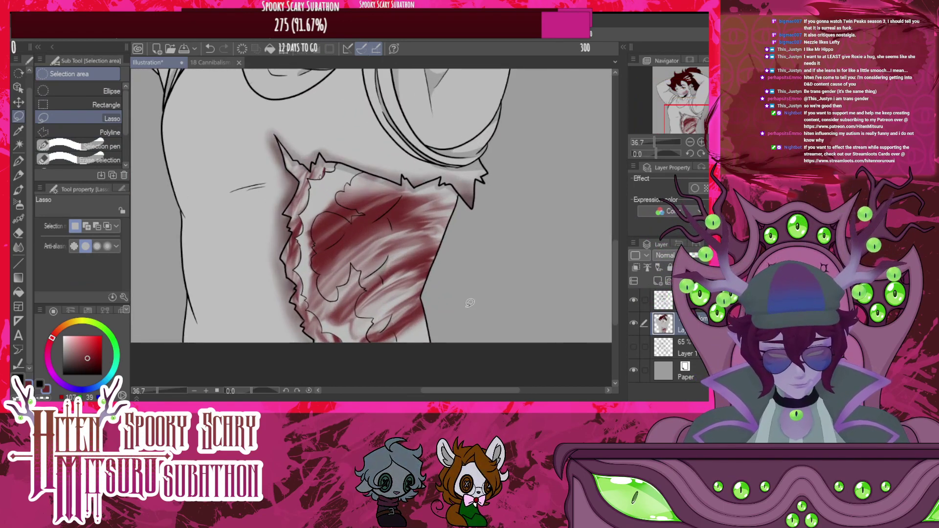
{"action": "scroll", "coordinate": [435, 295], "scroll_direction": "up", "scroll_amount": 3}
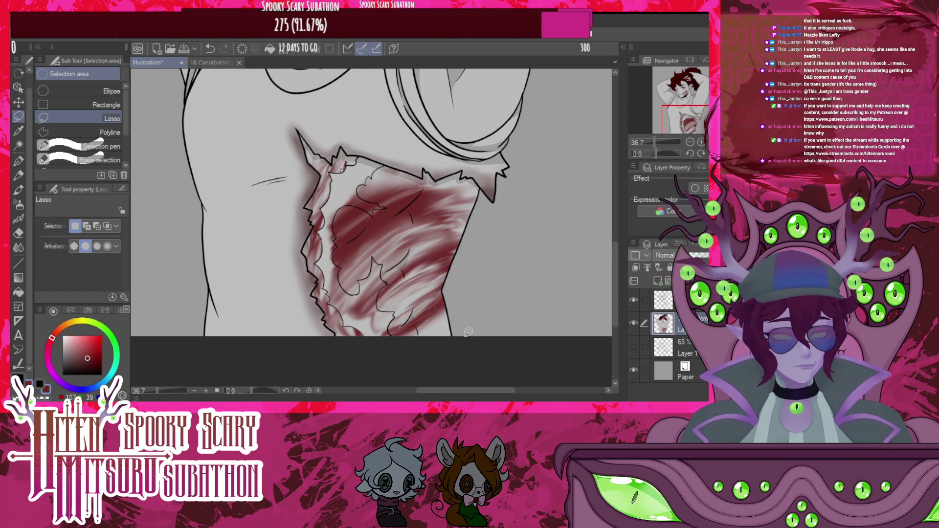
{"action": "scroll", "coordinate": [465, 336], "scroll_direction": "down", "scroll_amount": 6}
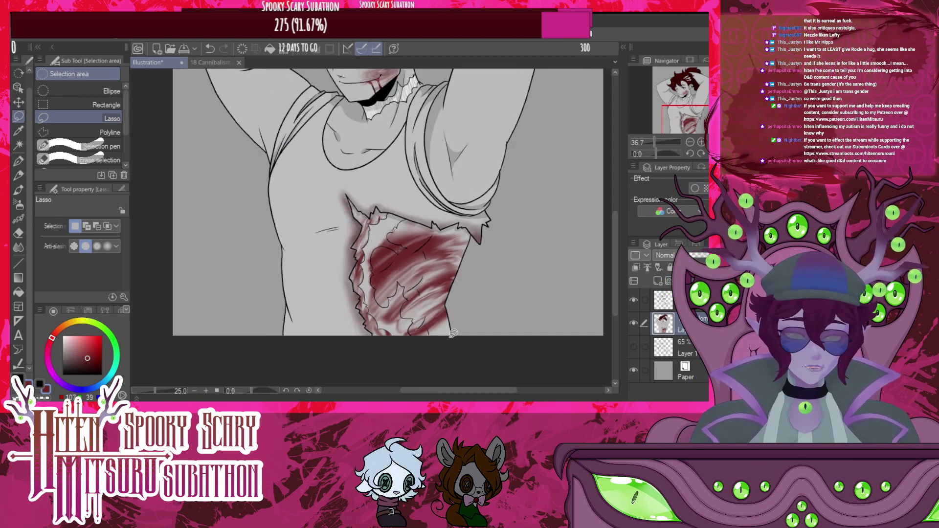
{"action": "scroll", "coordinate": [432, 311], "scroll_direction": "up", "scroll_amount": 4}
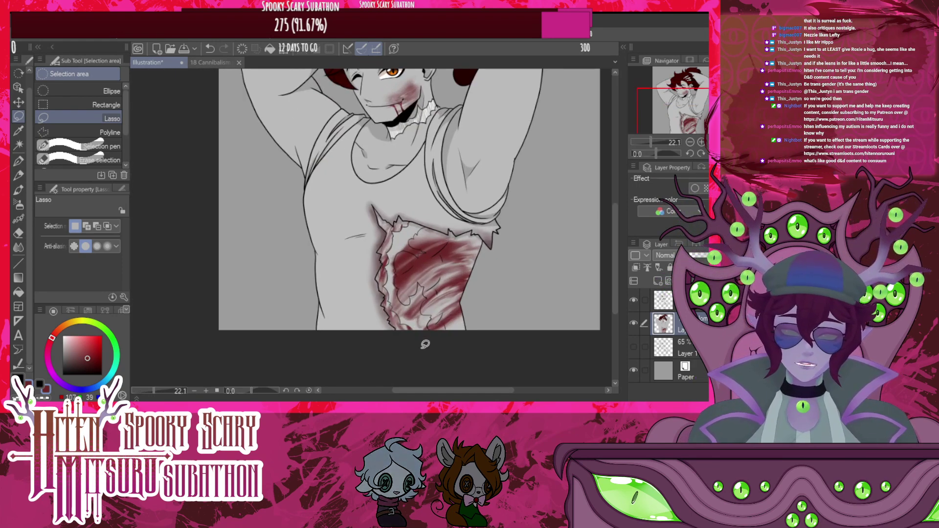
{"action": "scroll", "coordinate": [430, 340], "scroll_direction": "up", "scroll_amount": 2}
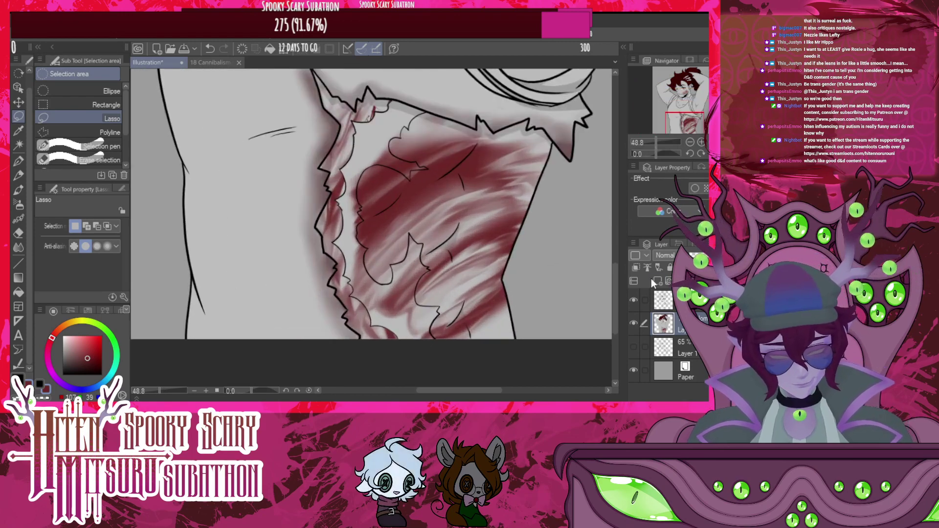
Temporarily hide the colour layer and fill the gap between the torn strip and the flesh with dark red on a new layer
{"action": "left_click", "coordinate": [634, 323]}
{"action": "key", "text": "g"}
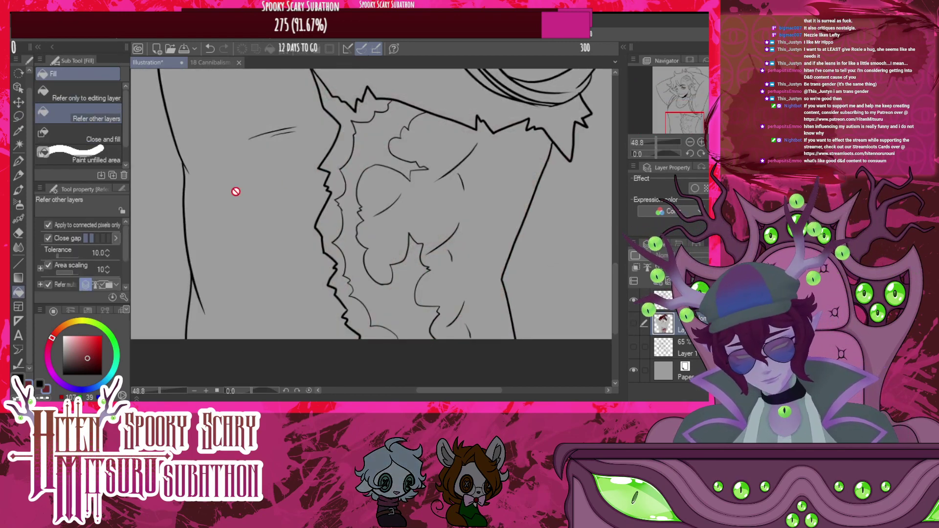
{"action": "left_click", "coordinate": [662, 281]}
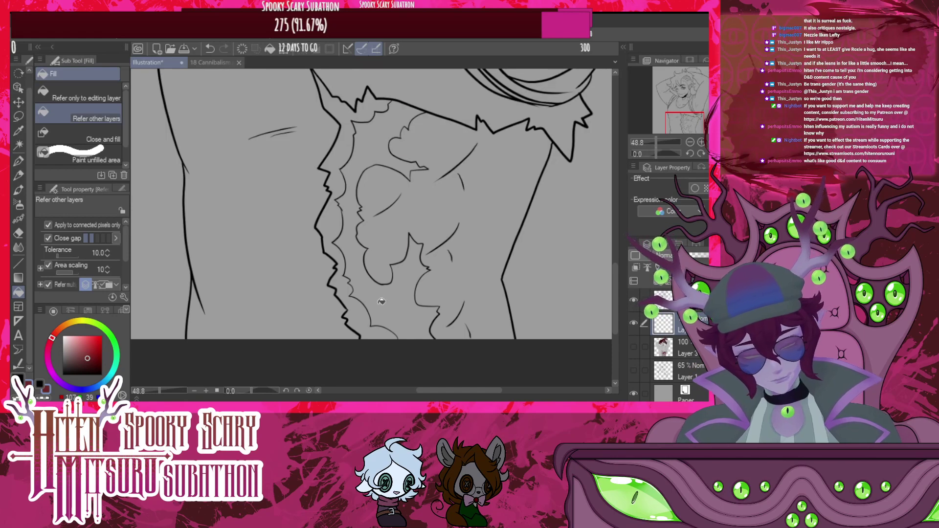
{"action": "left_click", "coordinate": [409, 280]}
{"action": "scroll", "coordinate": [455, 240], "scroll_direction": "down", "scroll_amount": 4}
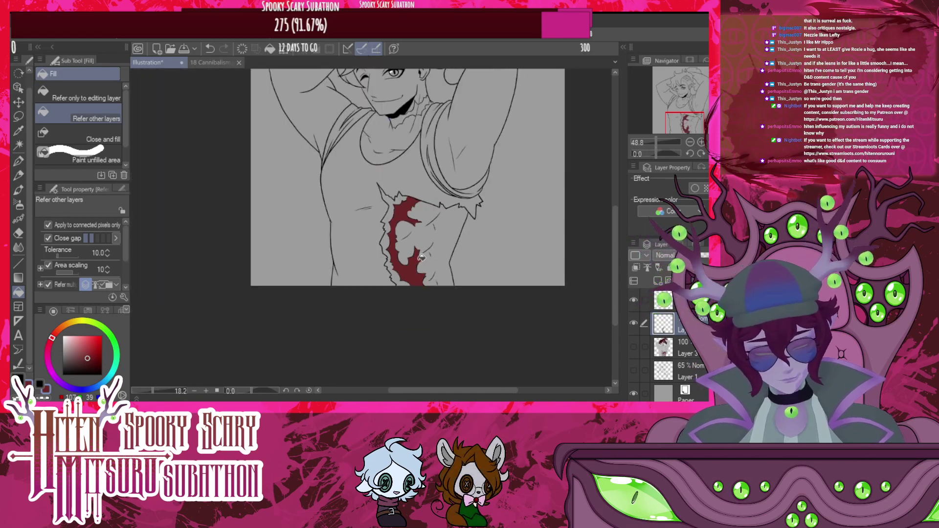
{"action": "left_click", "coordinate": [634, 347]}
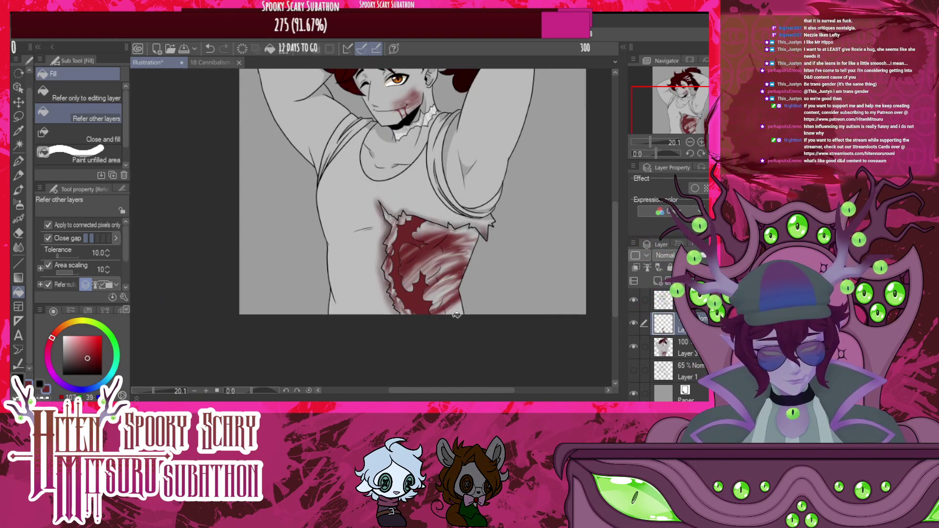
Undo a trial of Multiply on the dark red fill layer and add a clipped Multiply layer above it
{"action": "scroll", "coordinate": [439, 307], "scroll_direction": "up", "scroll_amount": 1}
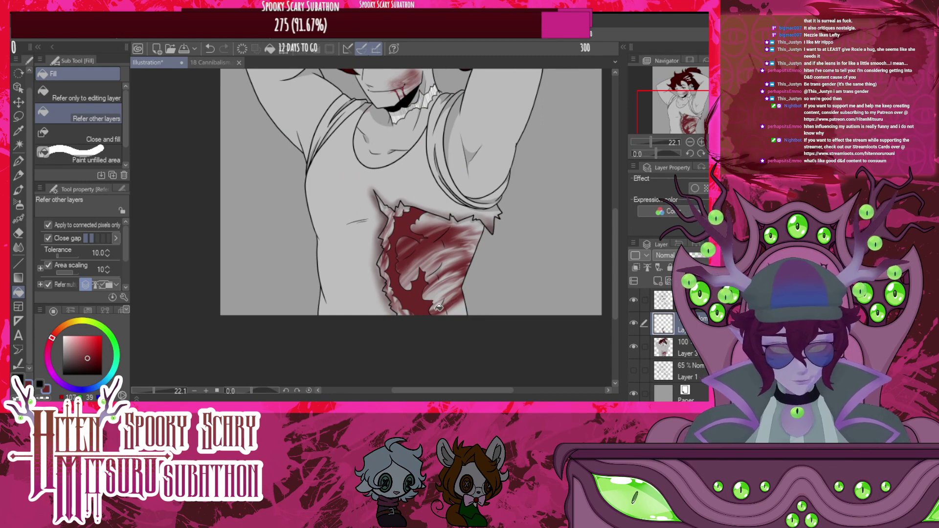
{"action": "scroll", "coordinate": [379, 316], "scroll_direction": "up", "scroll_amount": 5}
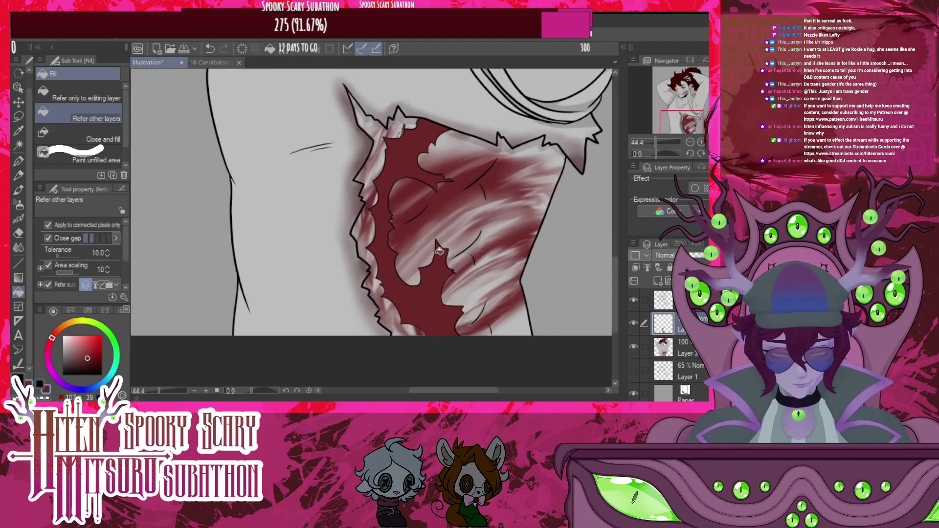
{"action": "scroll", "coordinate": [407, 306], "scroll_direction": "up", "scroll_amount": 3}
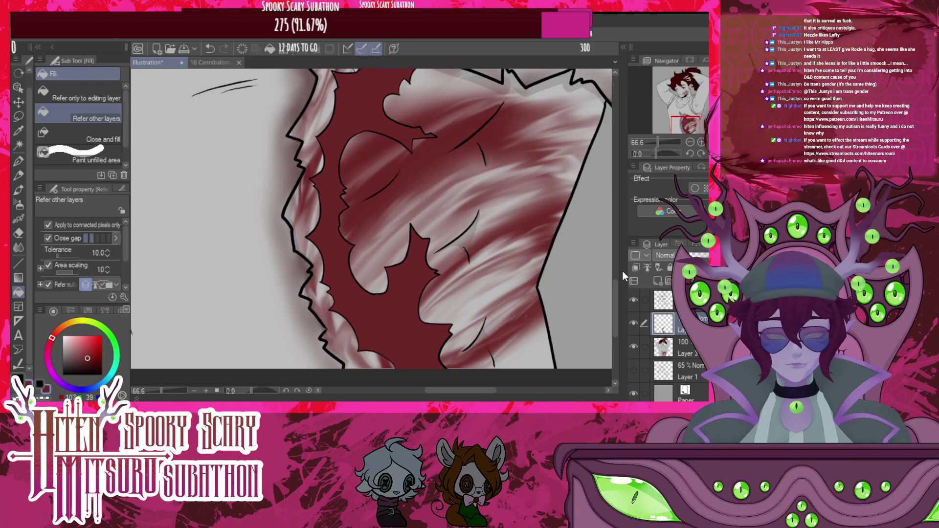
{"action": "left_click", "coordinate": [667, 258]}
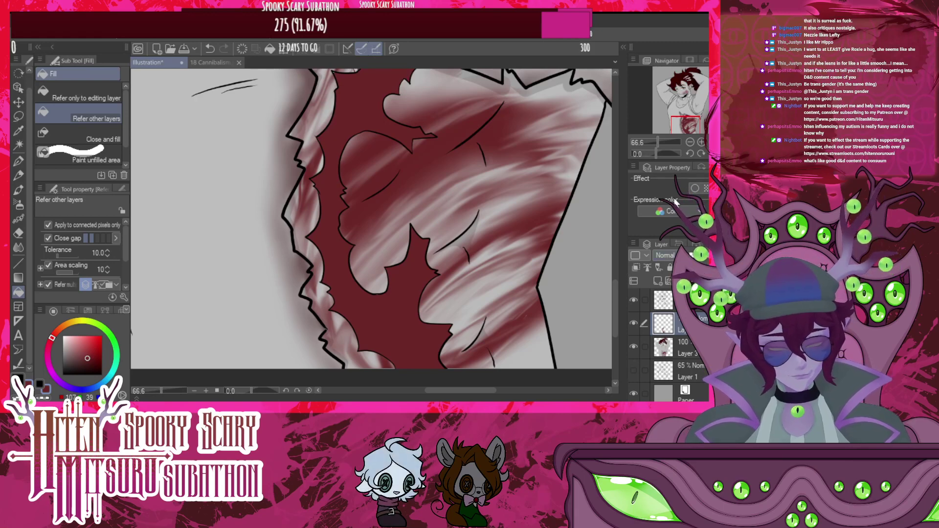
{"action": "left_click", "coordinate": [670, 52]}
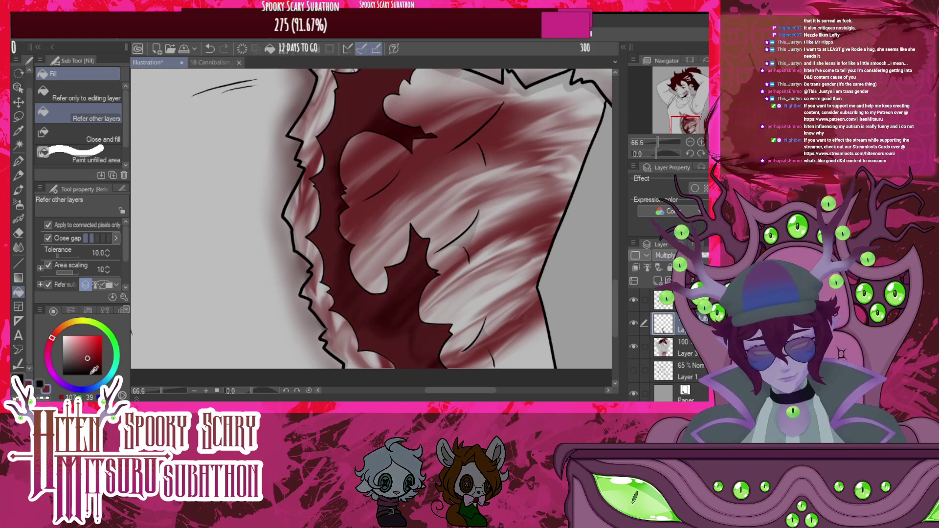
{"action": "left_click", "coordinate": [211, 50]}
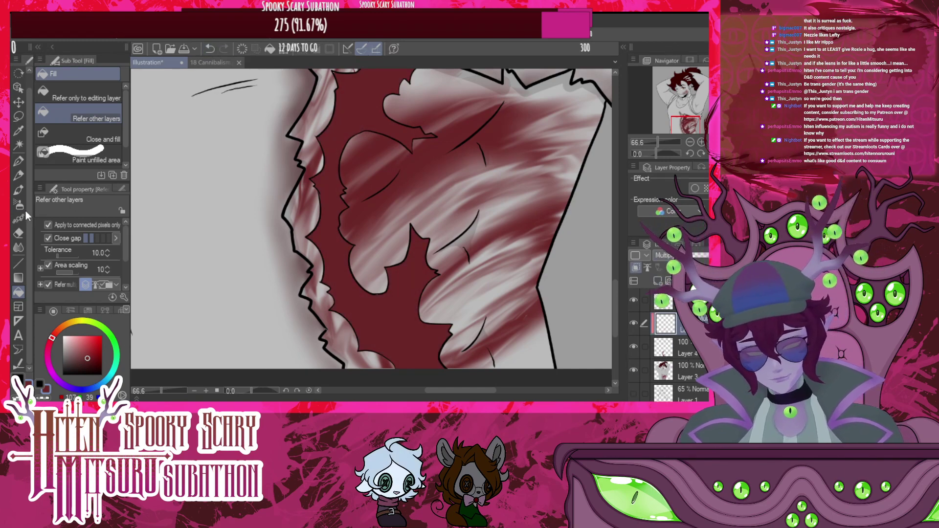
{"action": "key", "text": "b"}
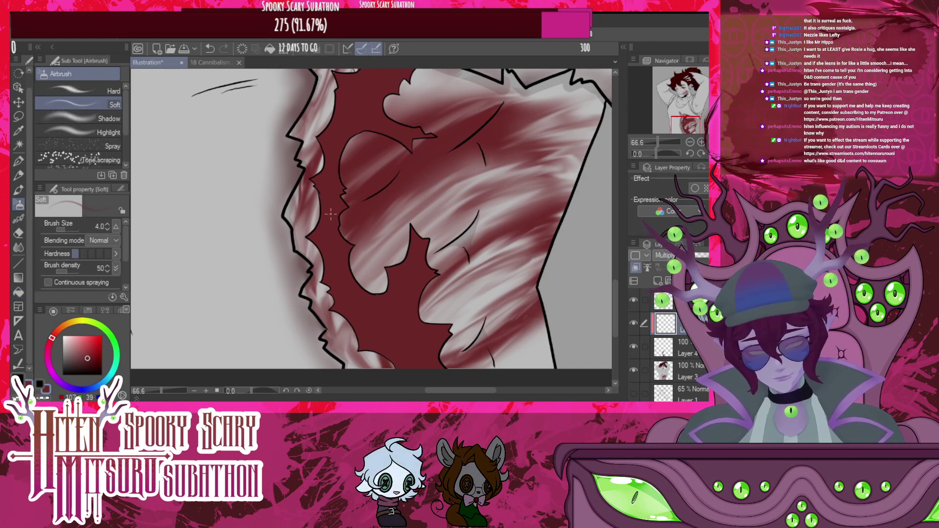
{"action": "left_click", "coordinate": [19, 163]}
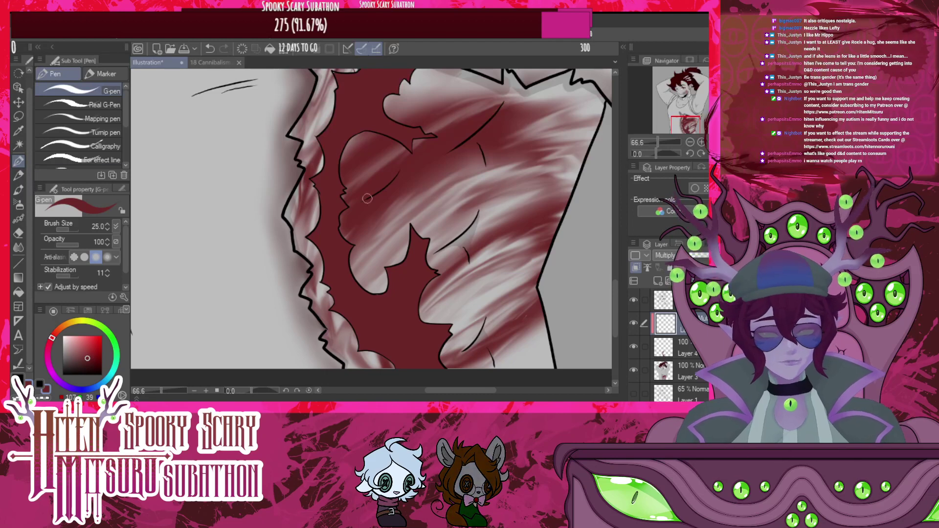
{"action": "key", "text": "bracketright"}
{"action": "key", "text": "bracketright"}
{"action": "key", "text": "bracketright"}
{"action": "key", "text": "bracketright"}
{"action": "key", "text": "bracketright"}
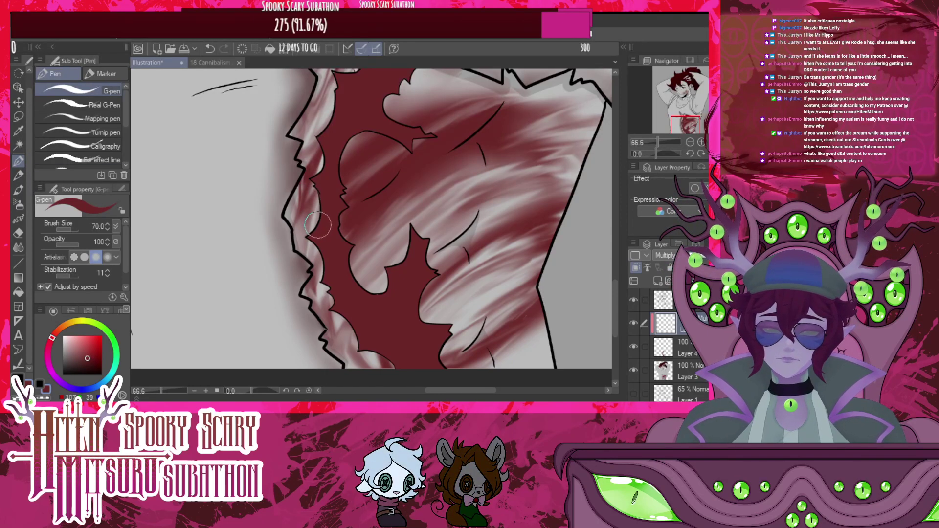
{"action": "left_click", "coordinate": [19, 219]}
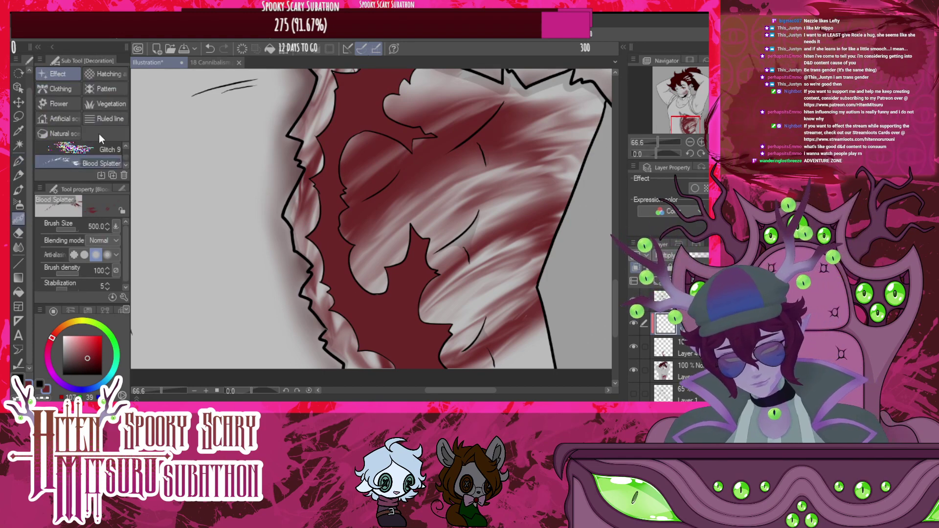
{"action": "left_click", "coordinate": [19, 205]}
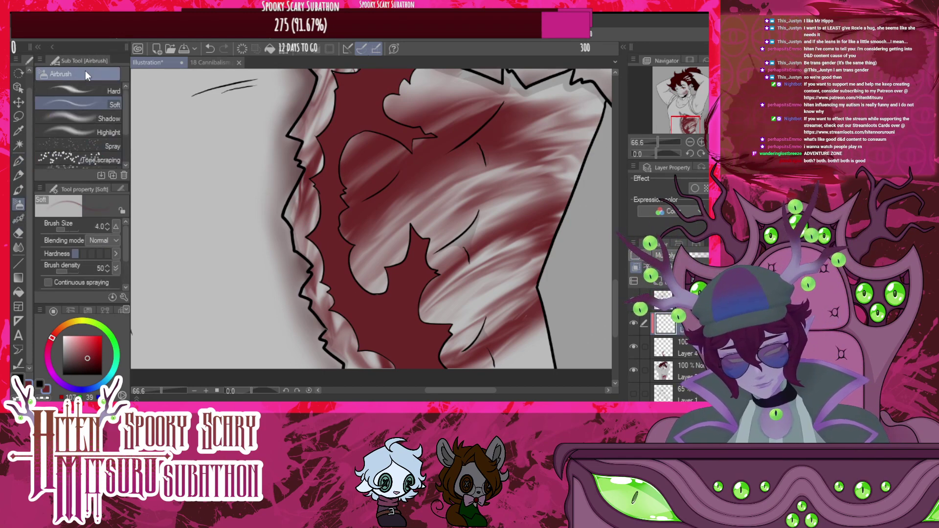
{"action": "left_click", "coordinate": [19, 190]}
{"action": "left_click", "coordinate": [17, 208]}
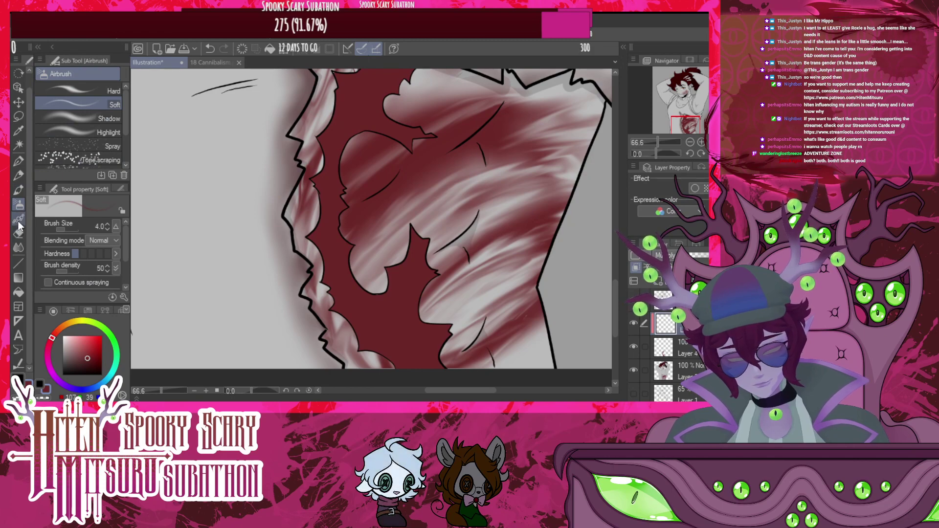
{"action": "left_click", "coordinate": [19, 221]}
Shade the dark red gap beside the torn strip with the Rough wash brush at size 300 on the clipped Multiply layer
{"action": "left_click", "coordinate": [19, 191]}
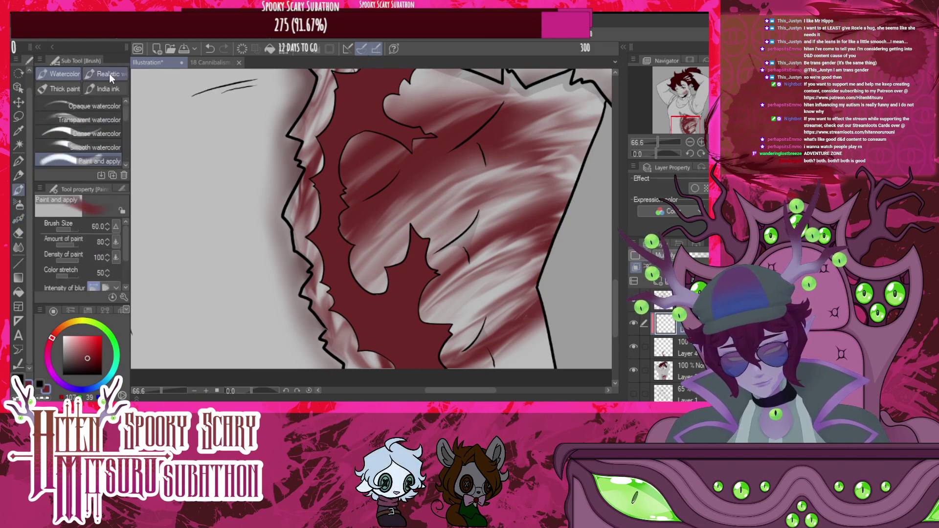
{"action": "left_click", "coordinate": [92, 147]}
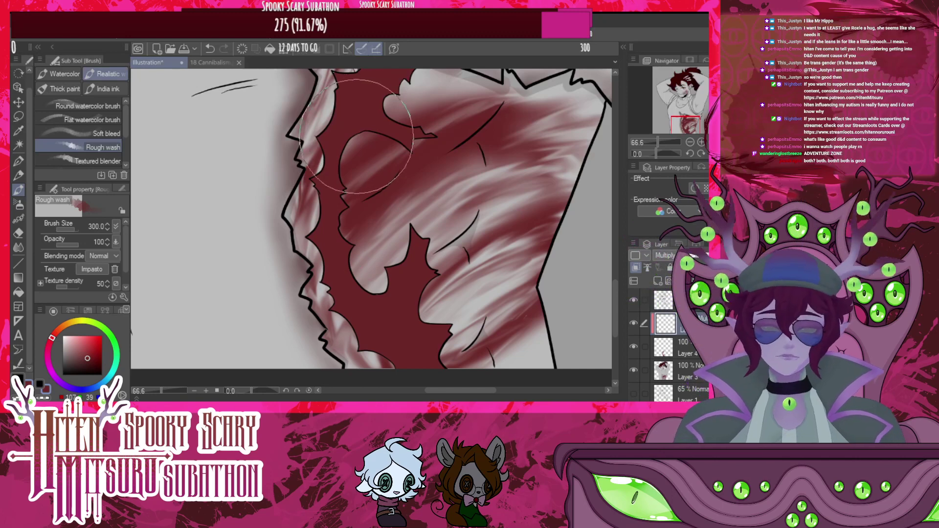
{"action": "mouse_move", "coordinate": [321, 161]}
{"action": "left_mouse_down"}
{"action": "mouse_move", "coordinate": [407, 289]}
{"action": "mouse_move", "coordinate": [450, 317]}
{"action": "mouse_move", "coordinate": [423, 377]}
{"action": "left_mouse_up"}
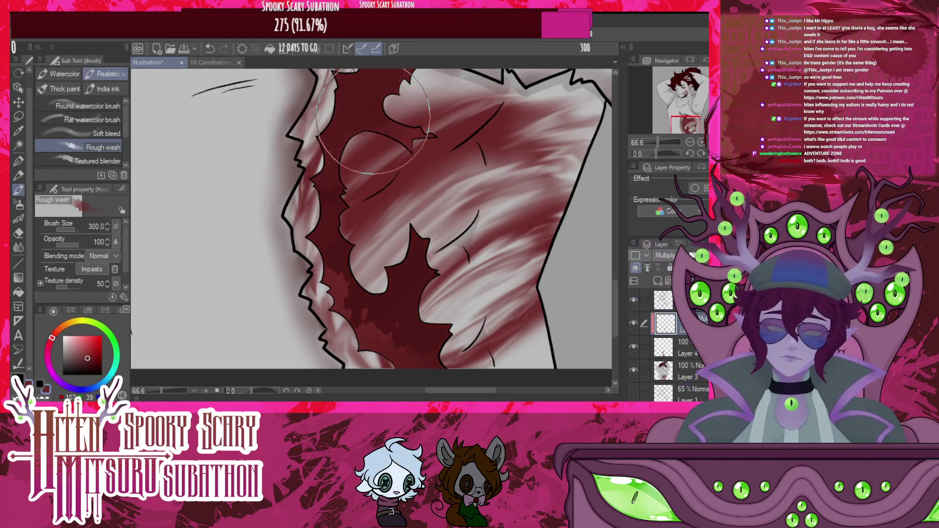
{"action": "mouse_move", "coordinate": [398, 99]}
{"action": "left_mouse_down"}
{"action": "mouse_move", "coordinate": [366, 133]}
{"action": "mouse_move", "coordinate": [309, 271]}
{"action": "mouse_move", "coordinate": [368, 369]}
{"action": "mouse_move", "coordinate": [444, 371]}
{"action": "left_mouse_up"}
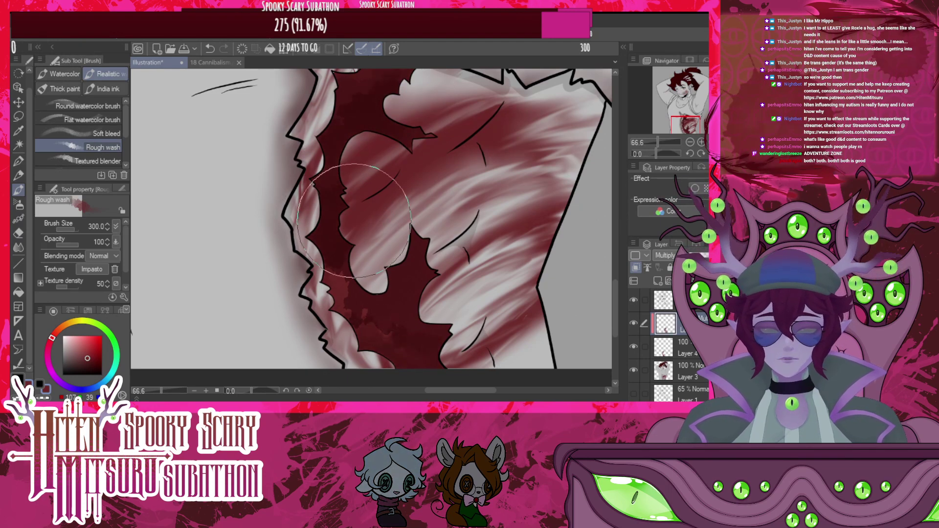
Set the clipped shading layer to Linear burn and paint more Rough wash texture at size 300 over the dark red gap
{"action": "scroll", "coordinate": [425, 215], "scroll_direction": "down", "scroll_amount": 8}
{"action": "scroll", "coordinate": [431, 216], "scroll_direction": "up", "scroll_amount": 7}
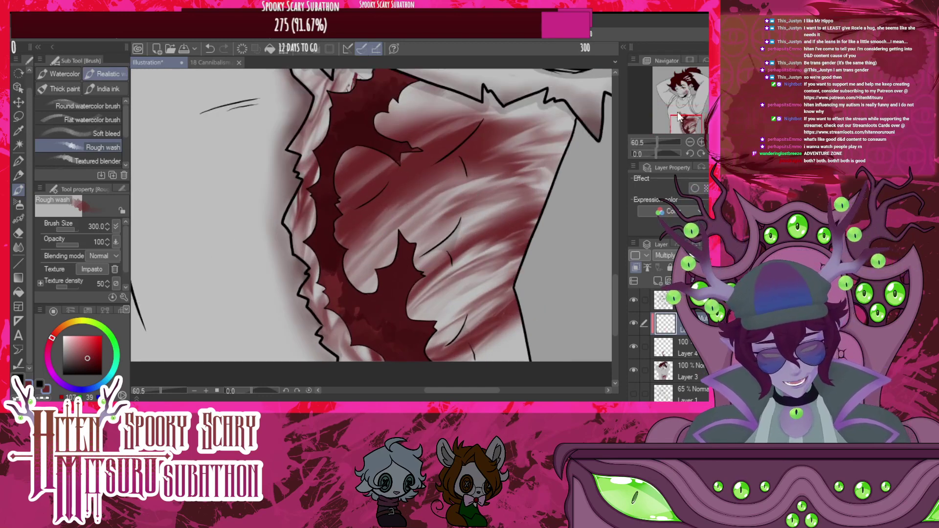
{"action": "mouse_move", "coordinate": [351, 128]}
{"action": "left_mouse_down"}
{"action": "mouse_move", "coordinate": [377, 166]}
{"action": "mouse_move", "coordinate": [319, 230]}
{"action": "mouse_move", "coordinate": [305, 266]}
{"action": "mouse_move", "coordinate": [346, 336]}
{"action": "mouse_move", "coordinate": [387, 370]}
{"action": "mouse_move", "coordinate": [390, 280]}
{"action": "mouse_move", "coordinate": [405, 238]}
{"action": "mouse_move", "coordinate": [481, 250]}
{"action": "left_mouse_up"}
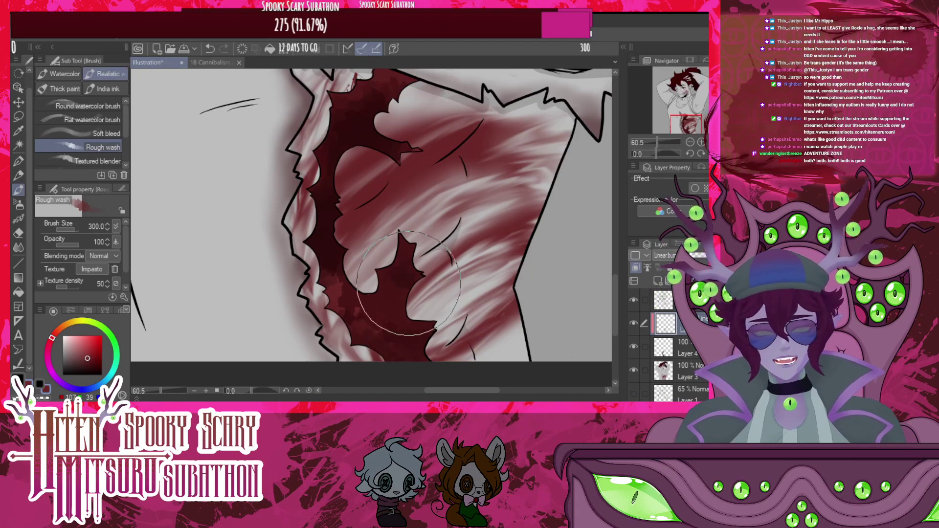
{"action": "mouse_move", "coordinate": [409, 283]}
{"action": "left_mouse_down"}
{"action": "mouse_move", "coordinate": [334, 315]}
{"action": "mouse_move", "coordinate": [363, 350]}
{"action": "mouse_move", "coordinate": [415, 367]}
{"action": "left_mouse_up"}
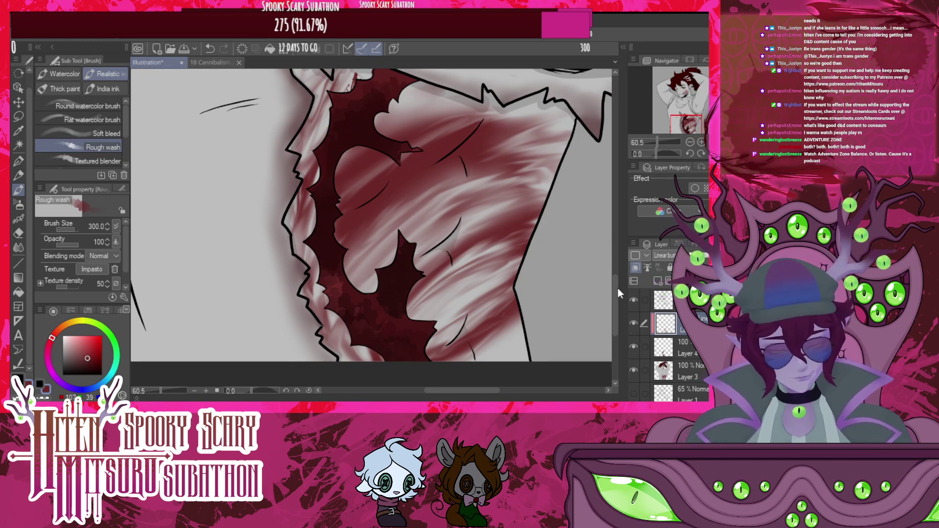
Change the clipped shading layer's blending mode again and brush more Rough wash texture into the dark red gap
{"action": "left_click_drag", "start_coordinate": [616, 291], "coordinate": [656, 291]}
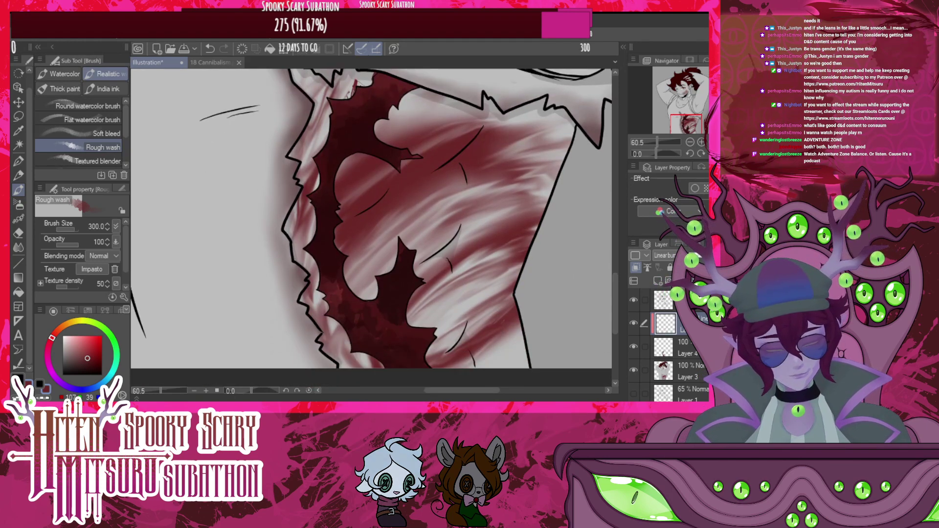
{"action": "left_click", "coordinate": [673, 255]}
{"action": "left_click", "coordinate": [668, 23]}
{"action": "mouse_move", "coordinate": [372, 144]}
{"action": "left_mouse_down"}
{"action": "mouse_move", "coordinate": [358, 165]}
{"action": "mouse_move", "coordinate": [367, 191]}
{"action": "left_mouse_up"}
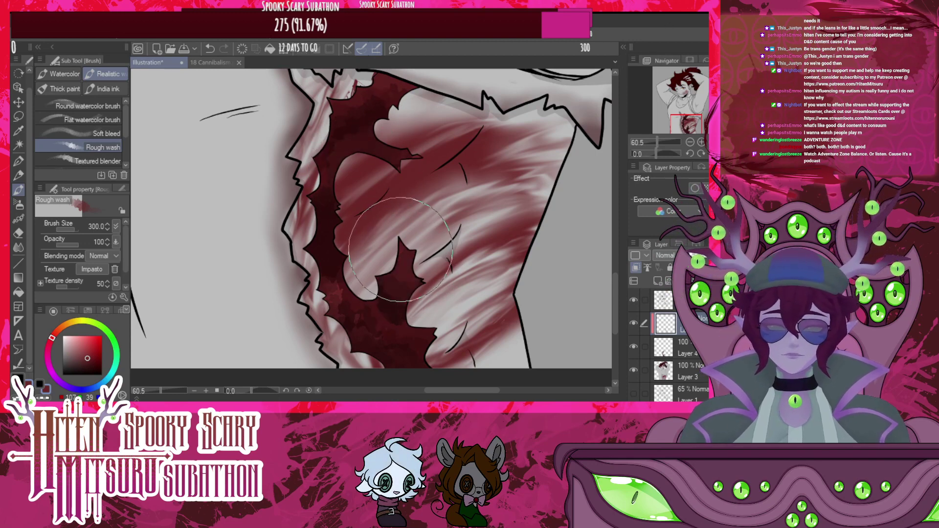
Add a last Rough wash stroke at size 300 in the wound's dark gap and merge the shading, wound and character layers into one
{"action": "left_click_drag", "start_coordinate": [331, 223], "coordinate": [329, 231]}
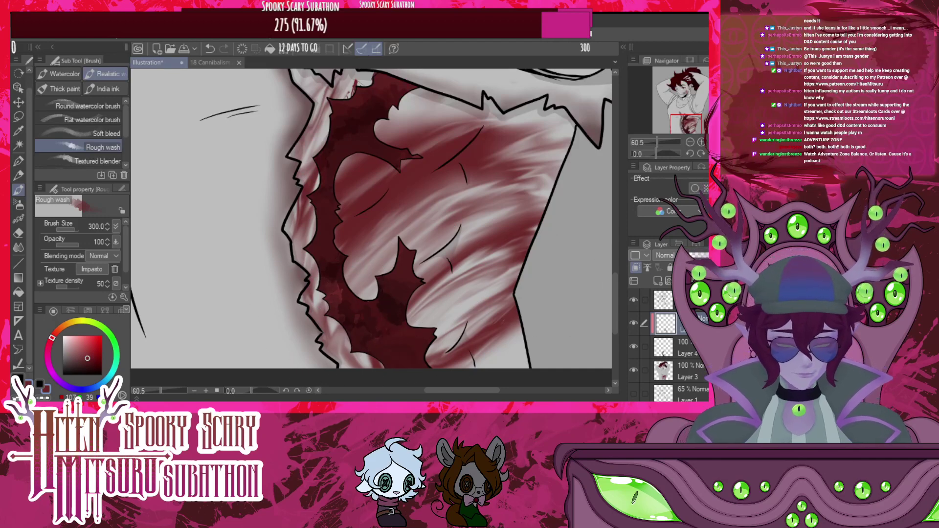
{"action": "scroll", "coordinate": [465, 279], "scroll_direction": "down", "scroll_amount": 5}
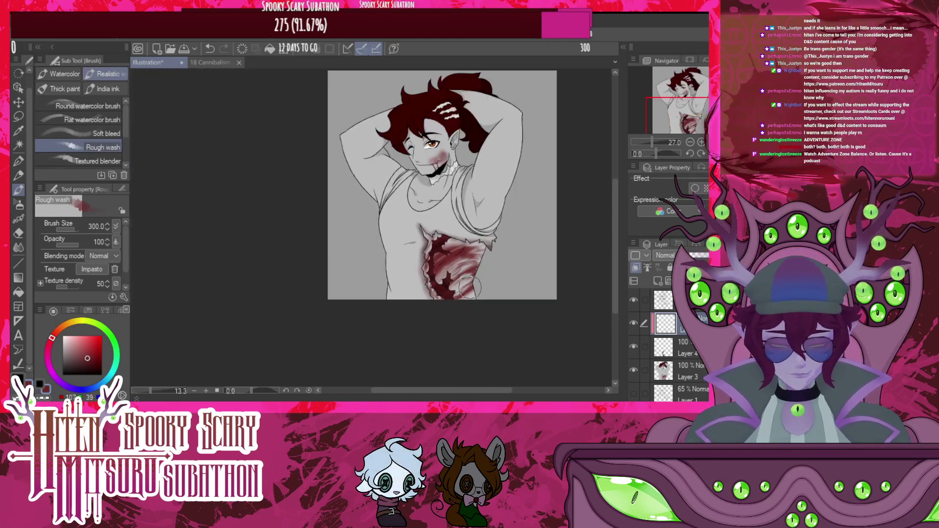
{"action": "scroll", "coordinate": [494, 229], "scroll_direction": "up", "scroll_amount": 6}
{"action": "scroll", "coordinate": [480, 270], "scroll_direction": "down", "scroll_amount": 5}
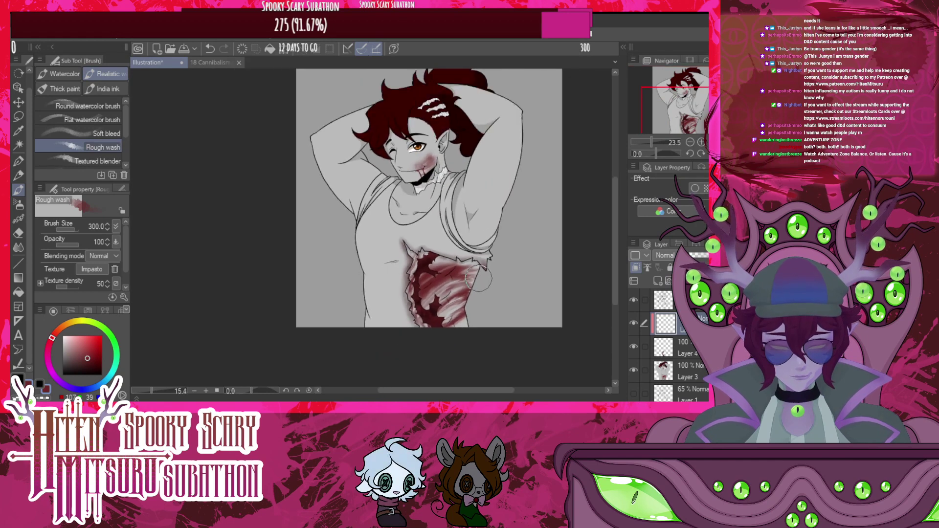
{"action": "scroll", "coordinate": [476, 209], "scroll_direction": "up", "scroll_amount": 4}
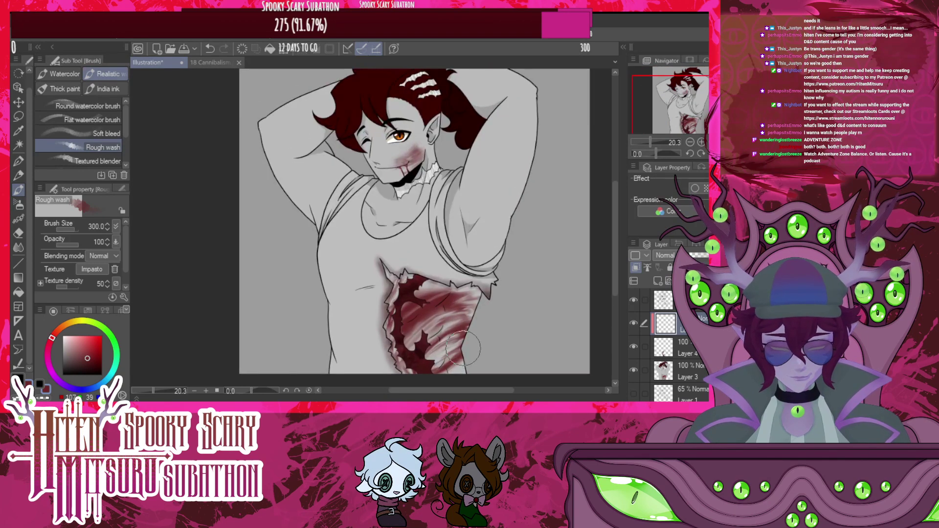
{"action": "scroll", "coordinate": [463, 349], "scroll_direction": "up", "scroll_amount": 1}
{"action": "scroll", "coordinate": [448, 287], "scroll_direction": "down", "scroll_amount": 2}
{"action": "scroll", "coordinate": [446, 296], "scroll_direction": "up", "scroll_amount": 1}
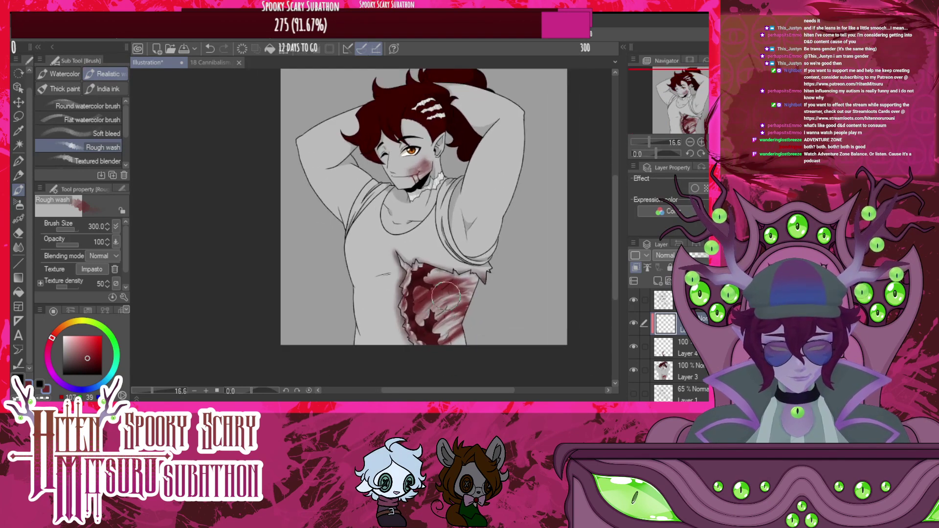
{"action": "key", "text": "ctrl+e"}
{"action": "key", "text": "ctrl+e"}
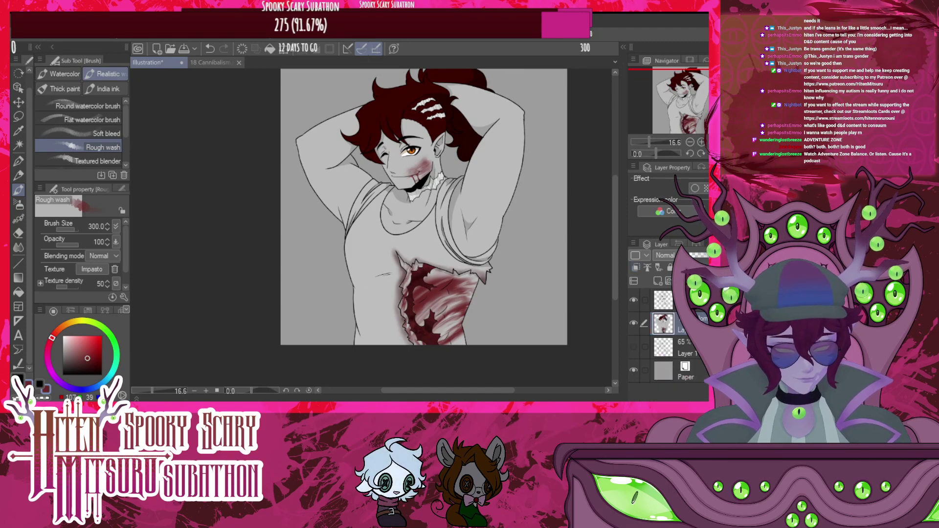
{"action": "key", "text": "ctrl+e"}
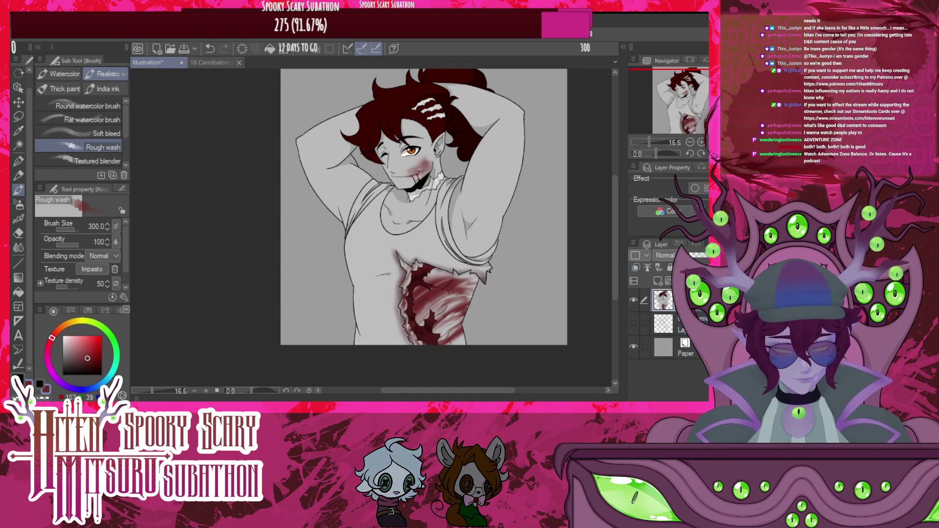
Create a new layer beneath the merged character and fill it with a dark red slightly brighter than the hair colour
{"action": "scroll", "coordinate": [455, 248], "scroll_direction": "down", "scroll_amount": 2}
{"action": "scroll", "coordinate": [454, 188], "scroll_direction": "up", "scroll_amount": 5}
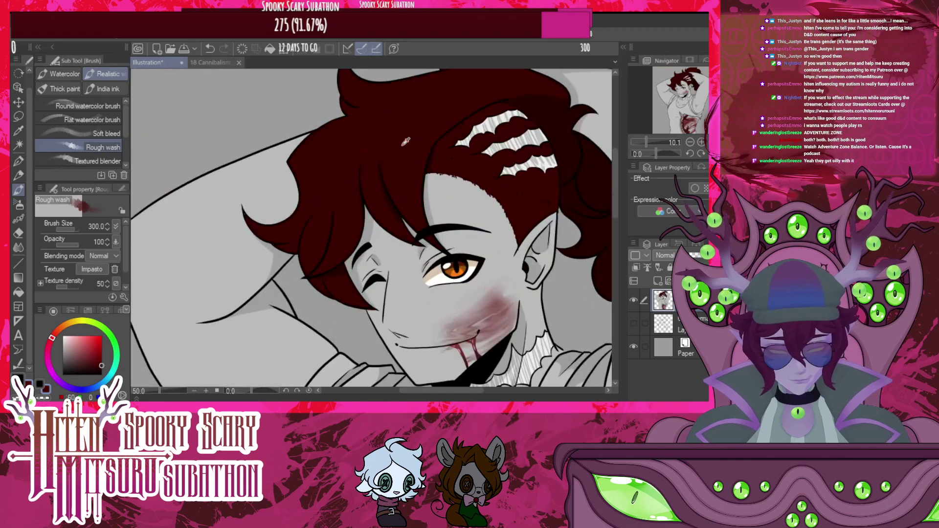
{"action": "left_click", "coordinate": [100, 364]}
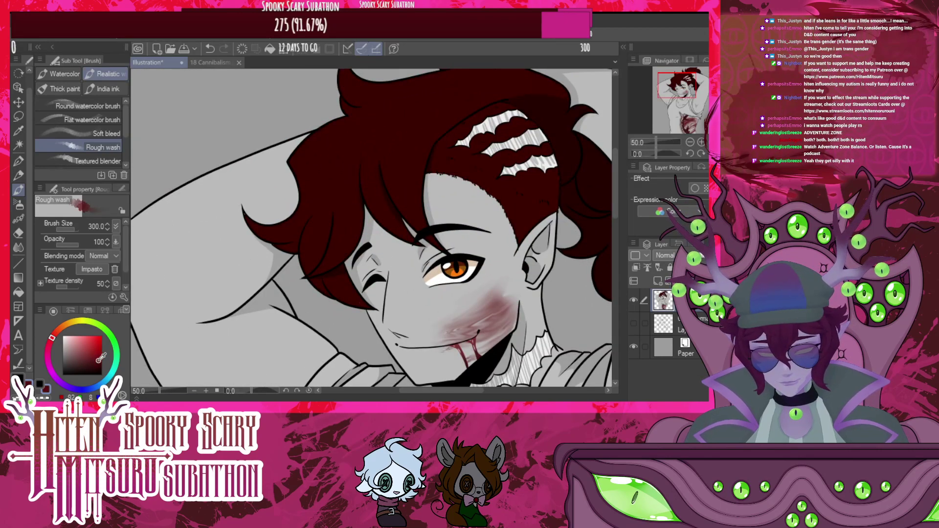
{"action": "scroll", "coordinate": [320, 300], "scroll_direction": "down", "scroll_amount": 5}
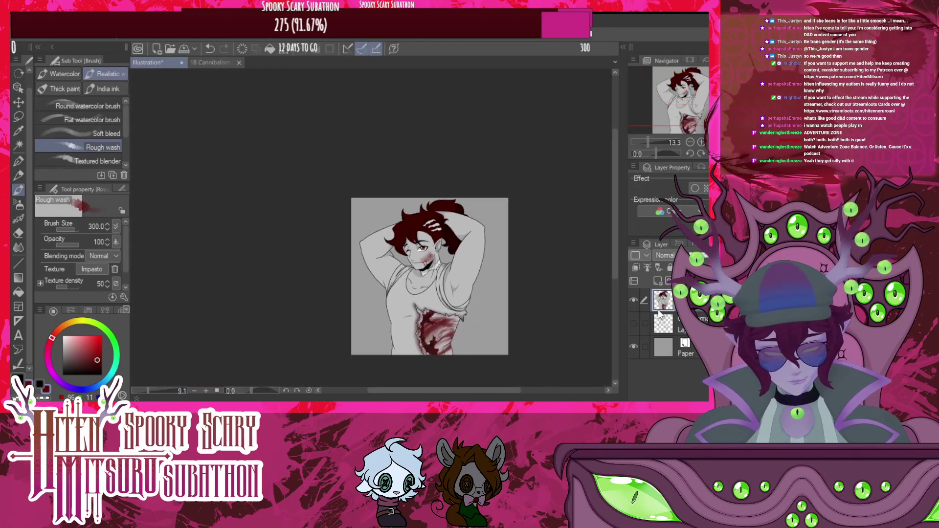
{"action": "left_click", "coordinate": [701, 317]}
{"action": "key", "text": "ctrl+shift+n"}
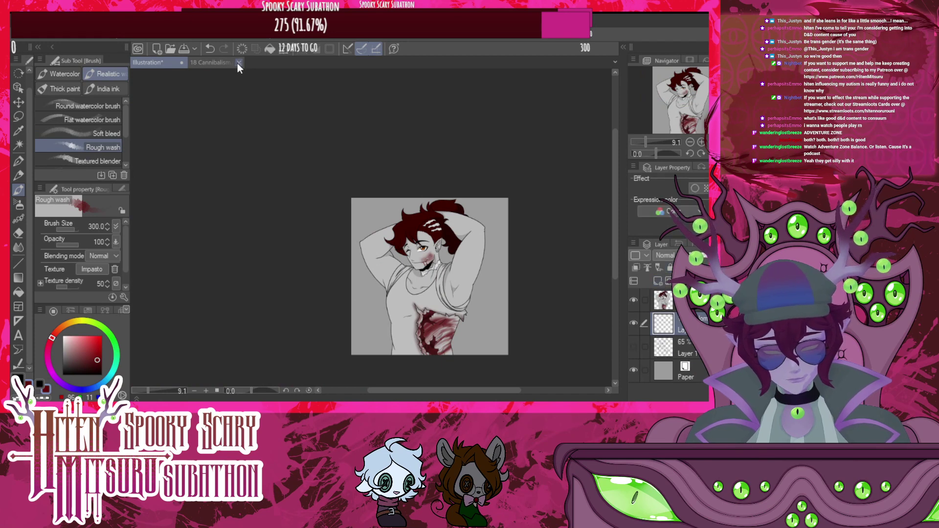
{"action": "left_click", "coordinate": [270, 49]}
{"action": "scroll", "coordinate": [361, 208], "scroll_direction": "down", "scroll_amount": 1}
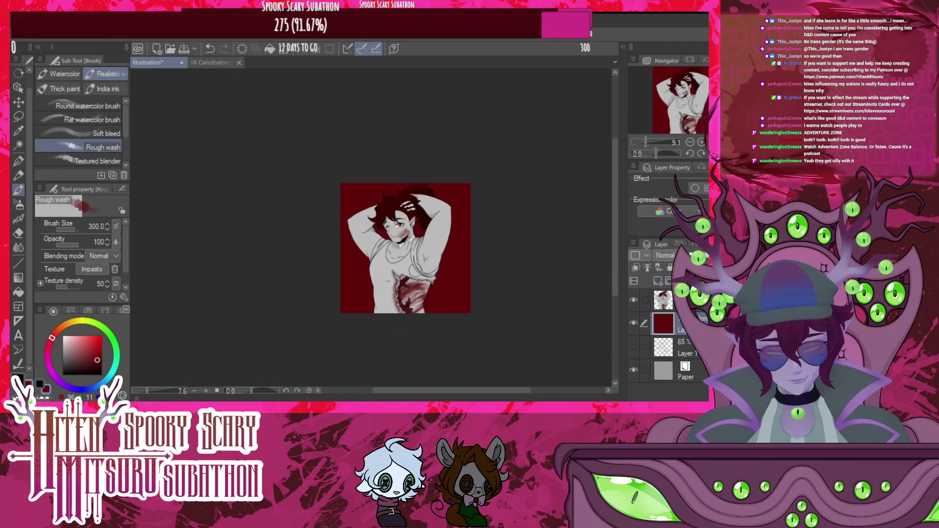
{"action": "scroll", "coordinate": [391, 232], "scroll_direction": "up", "scroll_amount": 2}
{"action": "scroll", "coordinate": [431, 267], "scroll_direction": "down", "scroll_amount": 1}
{"action": "scroll", "coordinate": [417, 283], "scroll_direction": "up", "scroll_amount": 2}
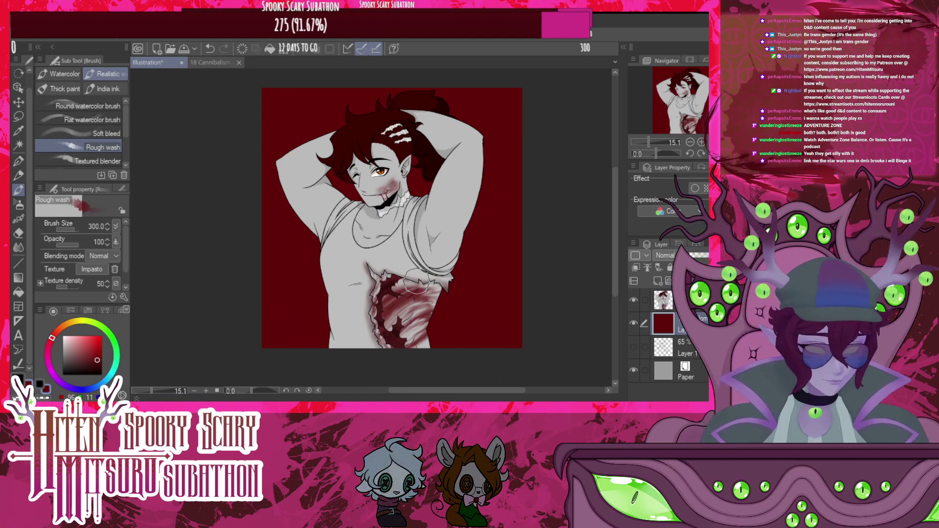
Hide the character, dark red fill and sketch layers so only the grey paper shows, and activate the character layer with the Text tool ready
{"action": "left_click", "coordinate": [633, 300]}
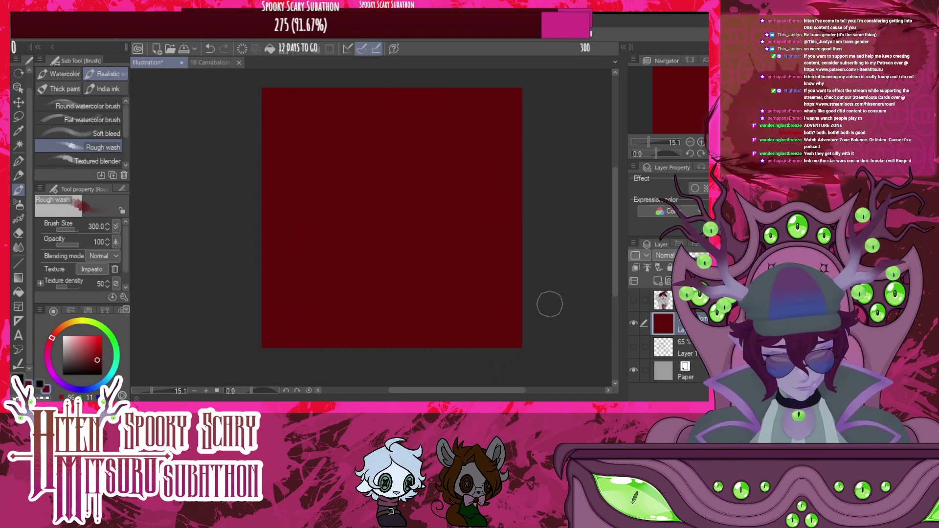
{"action": "left_click", "coordinate": [18, 335]}
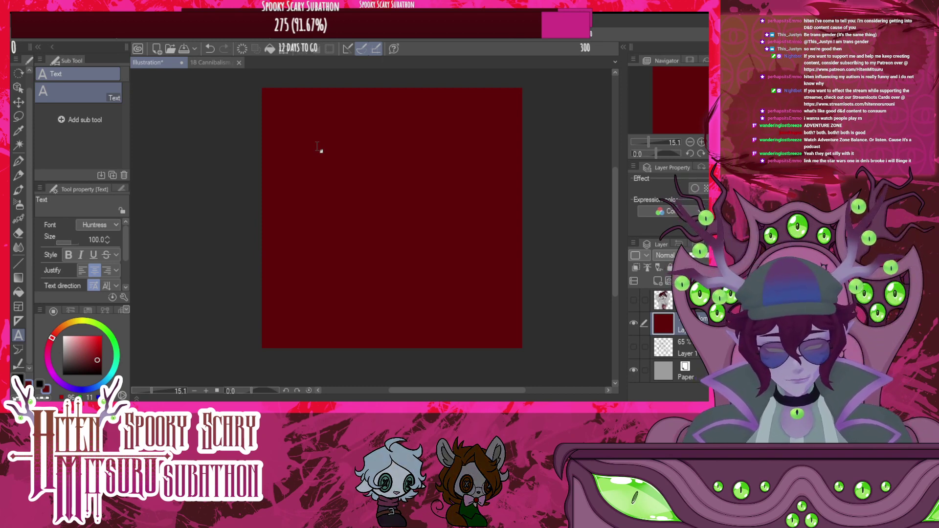
{"action": "scroll", "coordinate": [319, 149], "scroll_direction": "up", "scroll_amount": 1}
{"action": "left_click", "coordinate": [344, 130]}
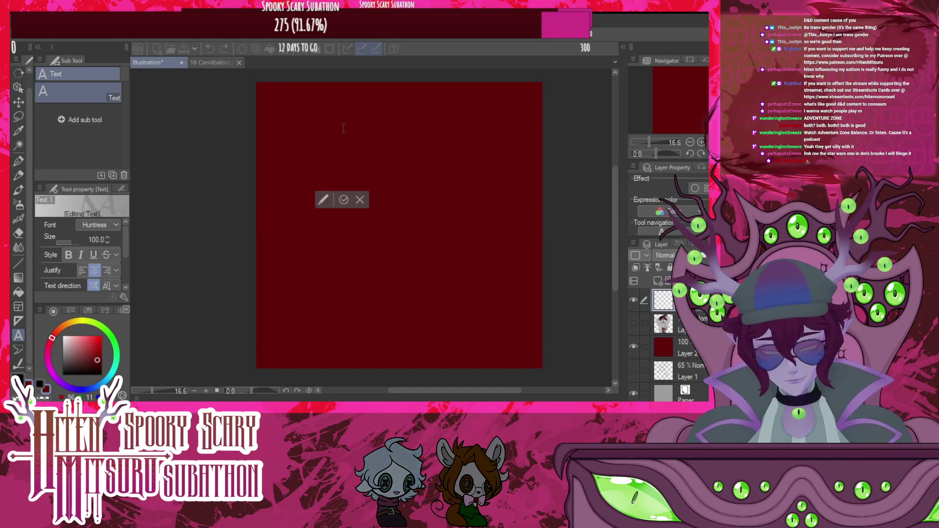
{"action": "left_click", "coordinate": [633, 347]}
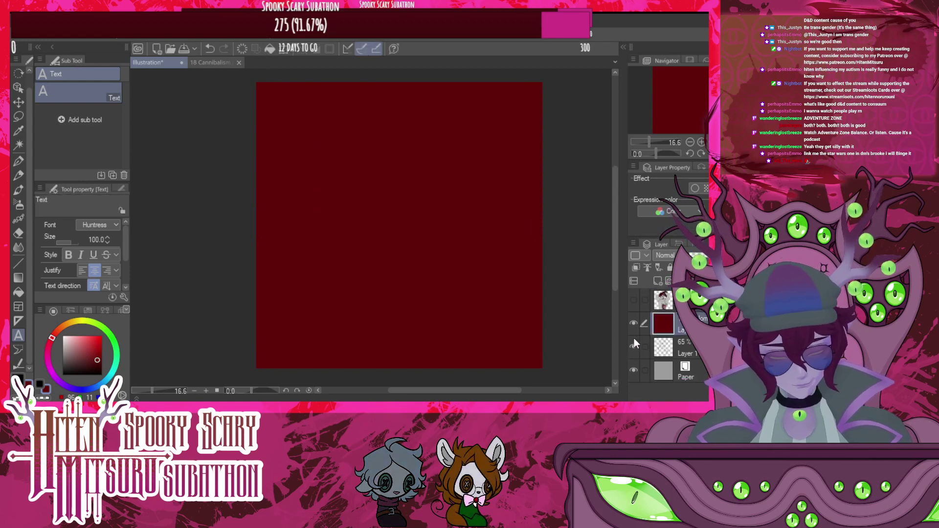
{"action": "left_click", "coordinate": [634, 324]}
{"action": "left_click", "coordinate": [670, 304]}
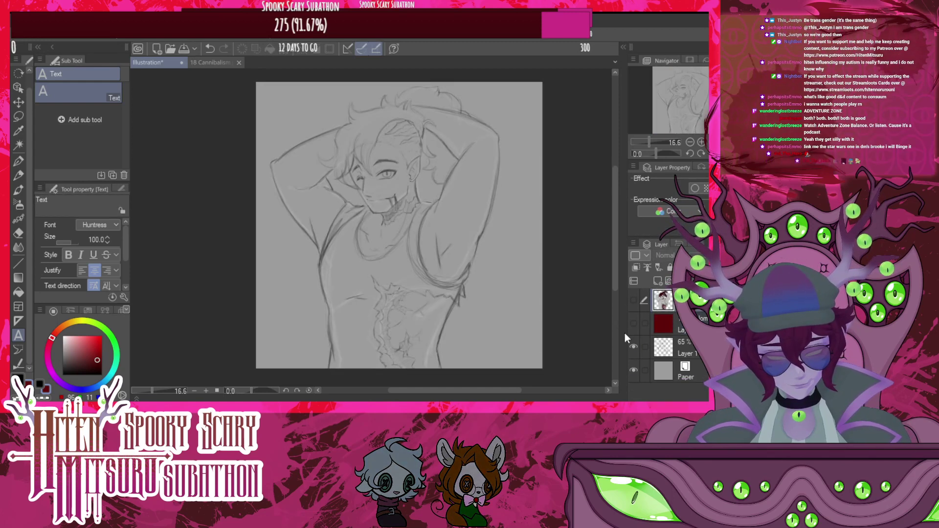
{"action": "left_click", "coordinate": [634, 346]}
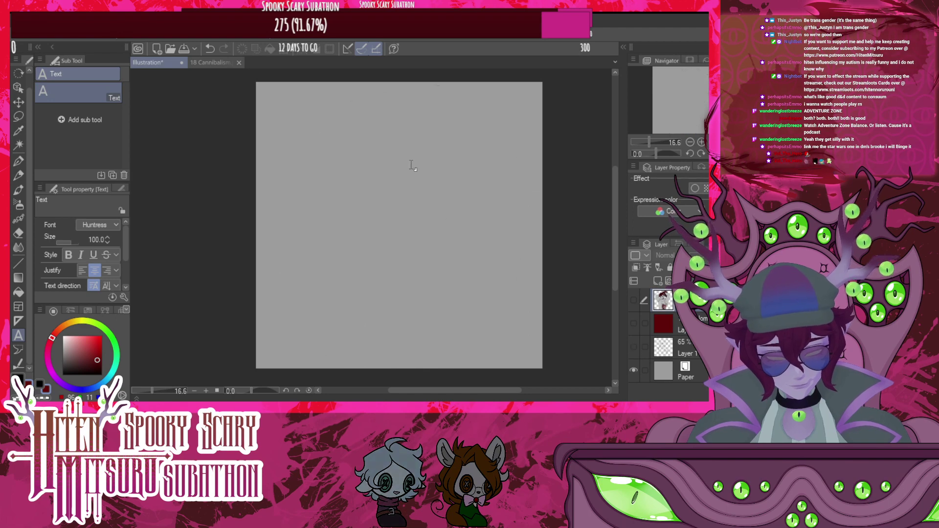
Add the text "BITES" in the Huntress font at size 100 and place it in the canvas's upper-left corner
{"action": "left_click", "coordinate": [410, 165]}
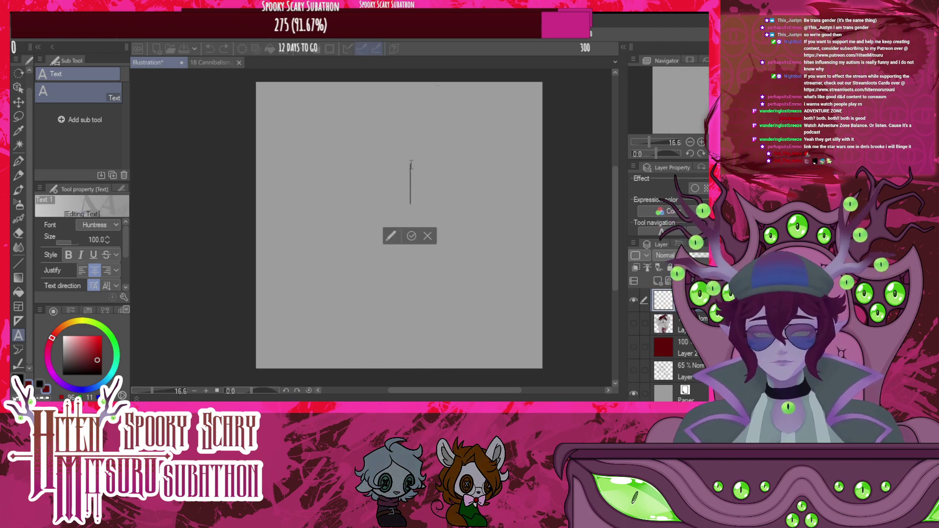
{"action": "type", "text": "BITENS"}
{"action": "key", "text": "BackSpace"}
{"action": "key", "text": "BackSpace"}
{"action": "key", "text": "BackSpace"}
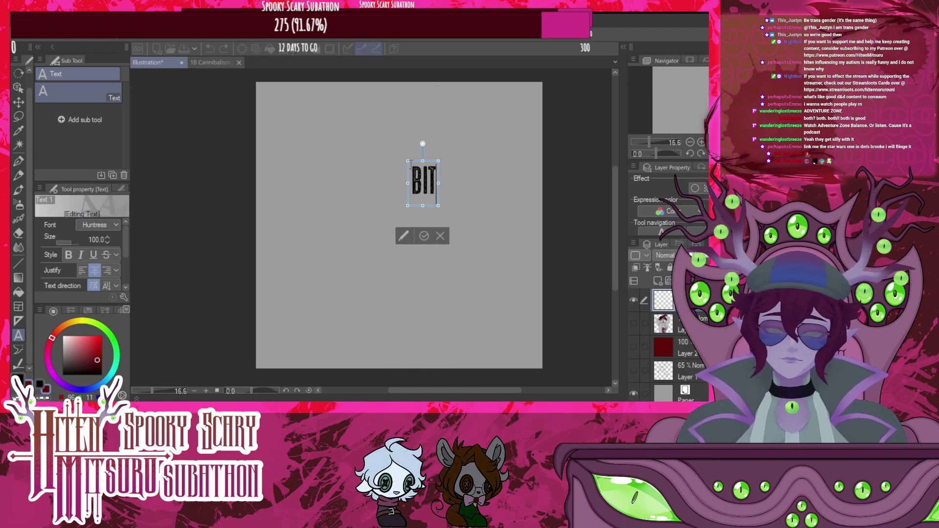
{"action": "type", "text": "ES"}
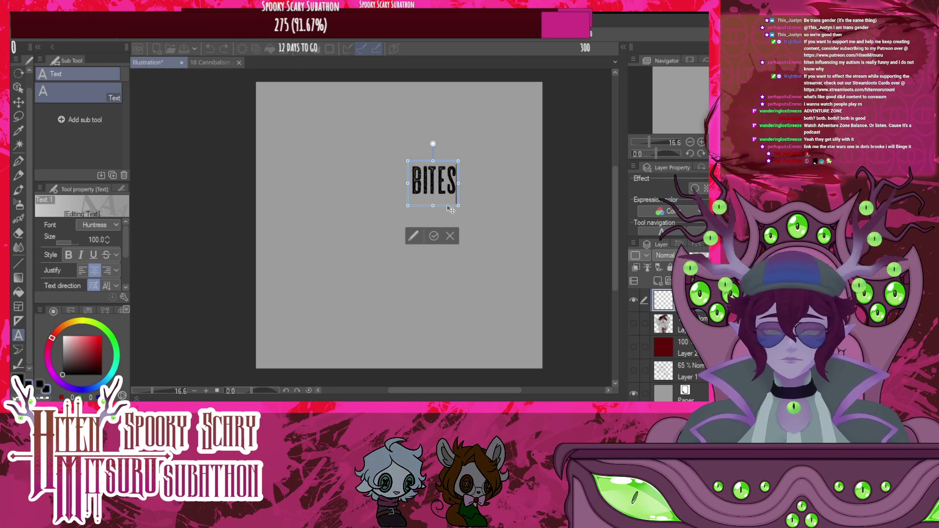
{"action": "left_click_drag", "start_coordinate": [447, 156], "coordinate": [294, 78]}
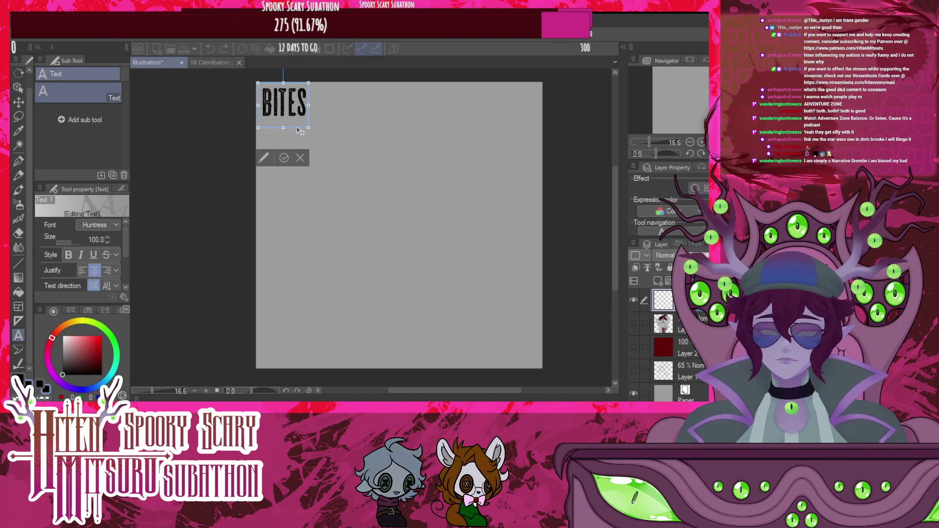
{"action": "left_click", "coordinate": [288, 156]}
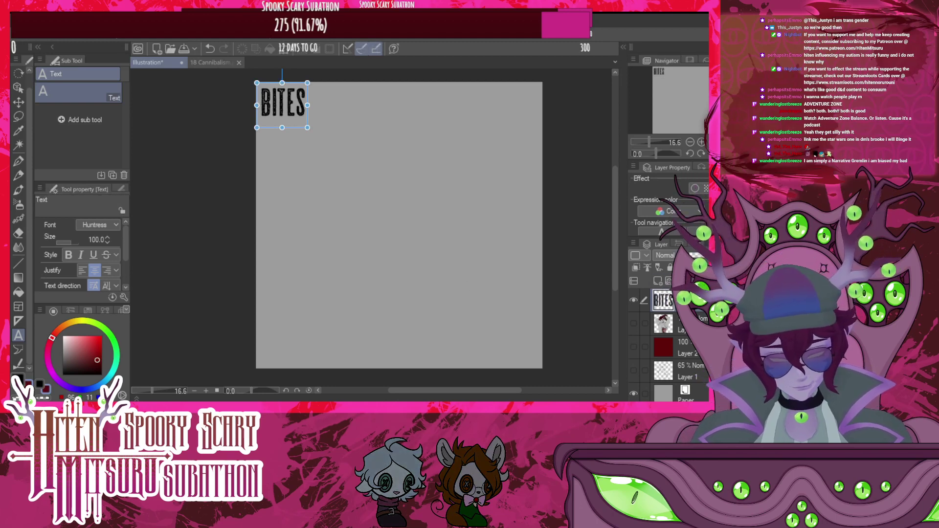
Show the dark red background again and rasterise the "BITES" text by merging it with a new empty layer
{"action": "left_click", "coordinate": [634, 346]}
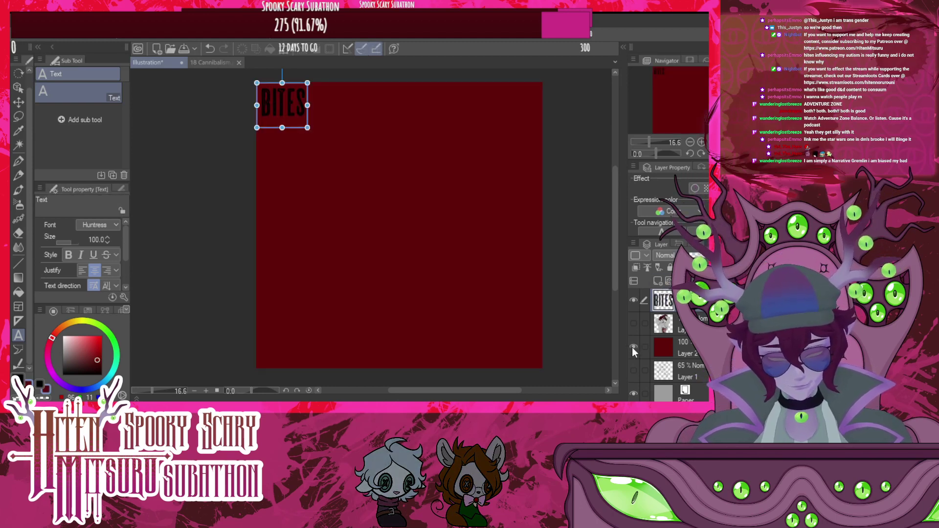
{"action": "scroll", "coordinate": [430, 253], "scroll_direction": "up", "scroll_amount": 2}
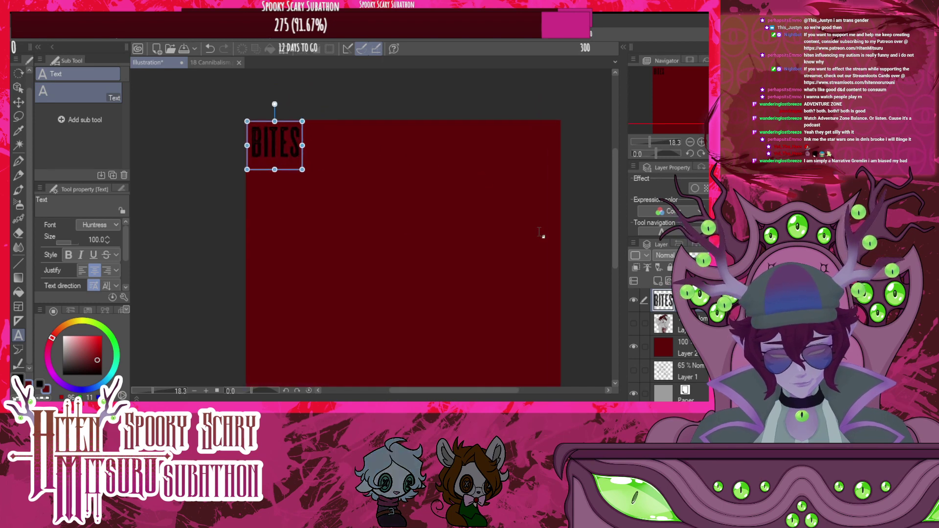
{"action": "left_click", "coordinate": [662, 281]}
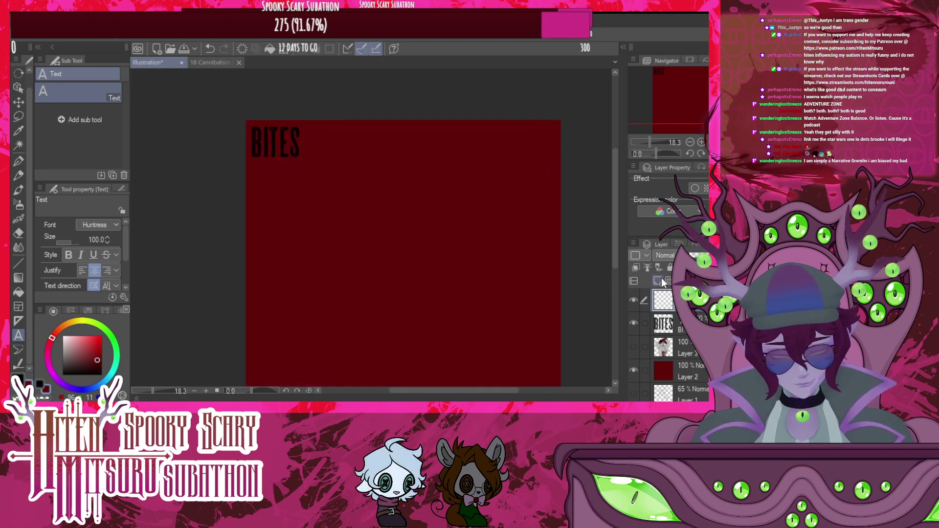
{"action": "key", "text": "ctrl+e"}
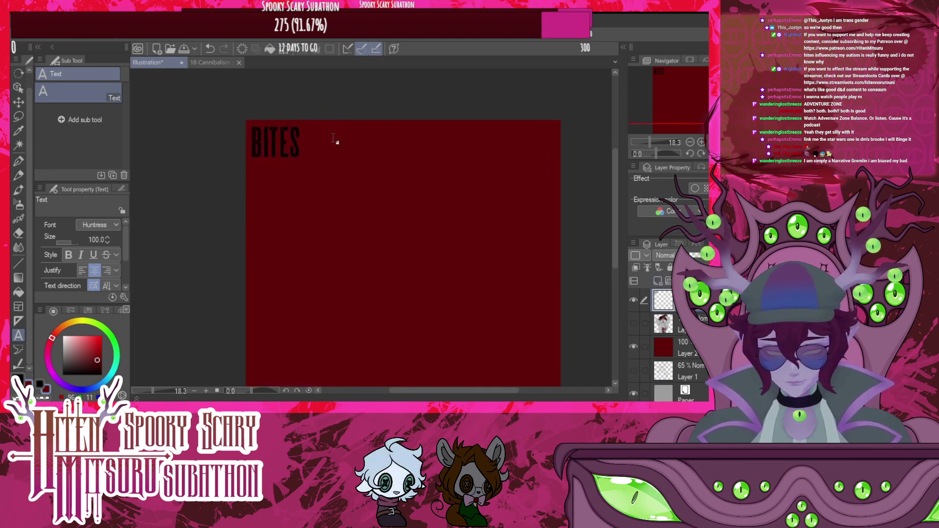
Paste a copy of the "BITES" word, move it directly beside the original, and merge the two into one layer
{"action": "key", "text": "ctrl+v"}
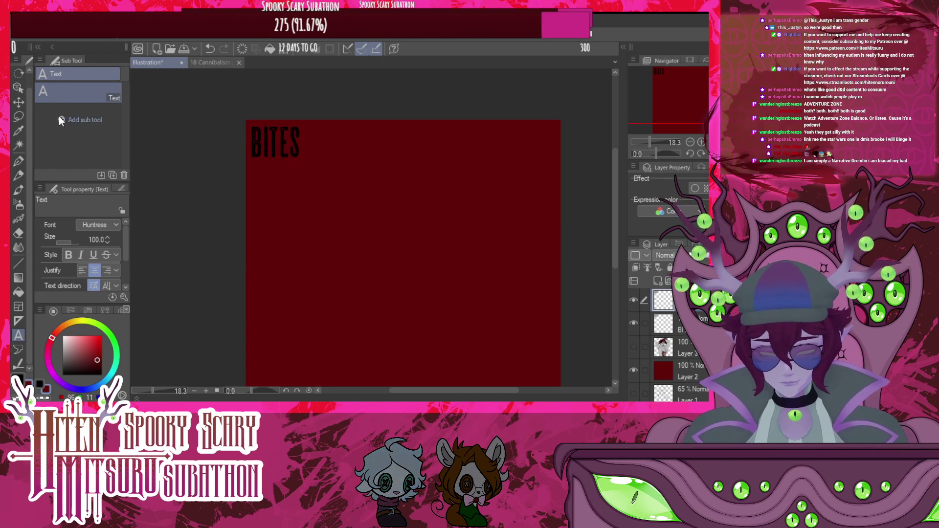
{"action": "left_click", "coordinate": [18, 103]}
{"action": "left_click_drag", "start_coordinate": [287, 143], "coordinate": [340, 146]}
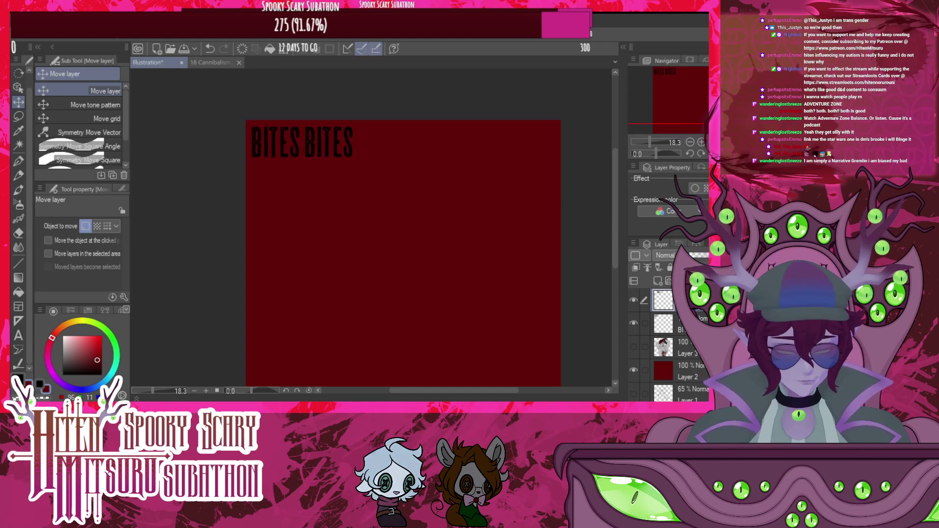
{"action": "key", "text": "ctrl+e"}
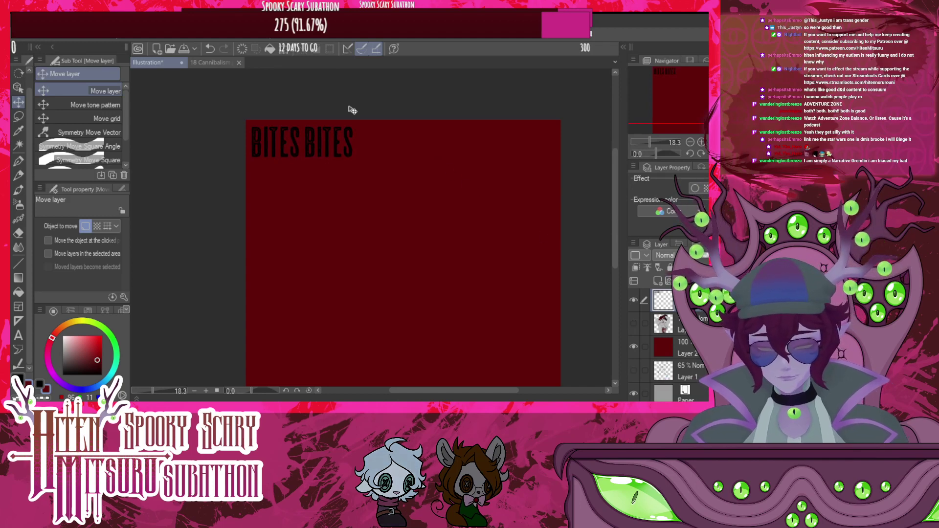
Duplicate the pair of "BITES" words, place the copy beside it to make a row of four, and merge them
{"action": "key", "text": "ctrl+c"}
{"action": "key", "text": "ctrl+v"}
{"action": "left_click_drag", "start_coordinate": [325, 149], "coordinate": [431, 171]}
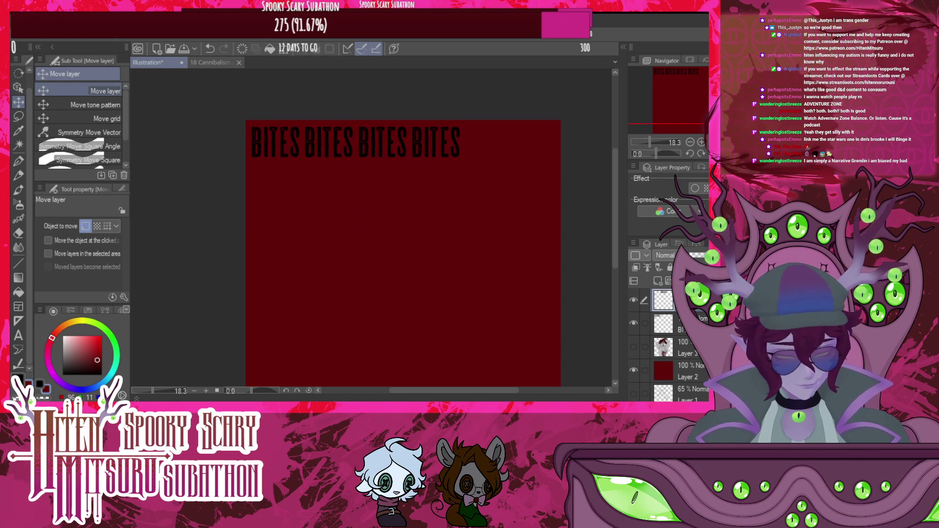
{"action": "key", "text": "ctrl+e"}
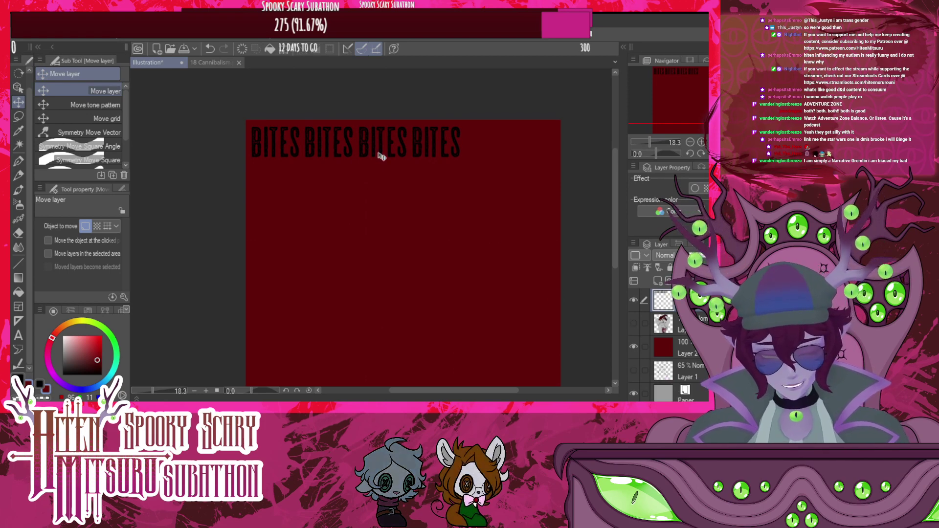
Extend the row of "BITES" words across the full canvas width with a copy of it, and merge the words into one layer
{"action": "left_click_drag", "start_coordinate": [358, 150], "coordinate": [546, 148]}
{"action": "key", "text": "ctrl+c"}
{"action": "key", "text": "ctrl+v"}
{"action": "key", "text": "ctrl+e"}
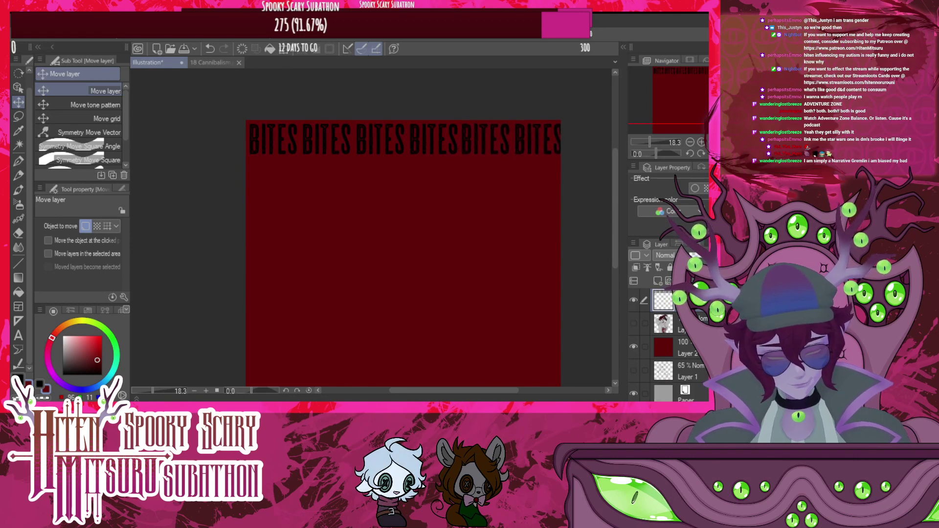
Scale the merged "BITES" row down slightly so that its last word fits inside the canvas edge
{"action": "key", "text": "ctrl+t"}
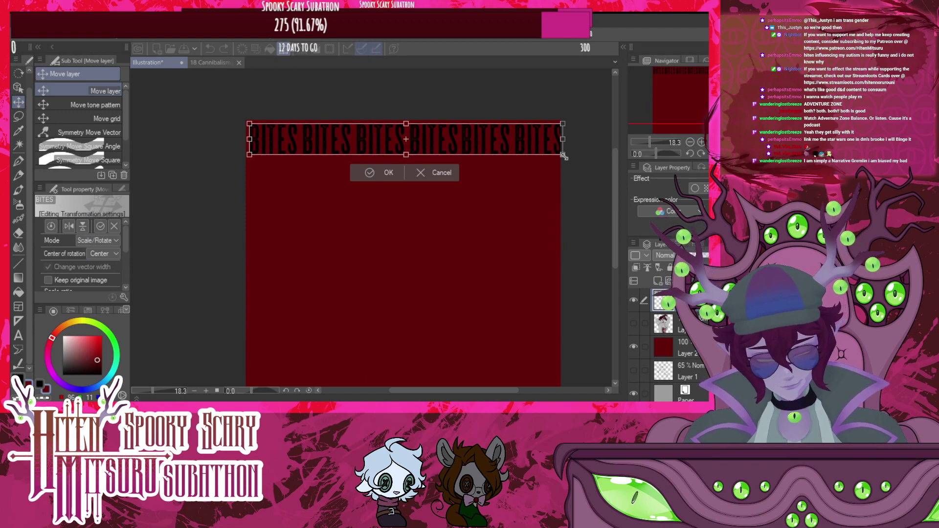
{"action": "left_click_drag", "start_coordinate": [564, 155], "coordinate": [558, 155]}
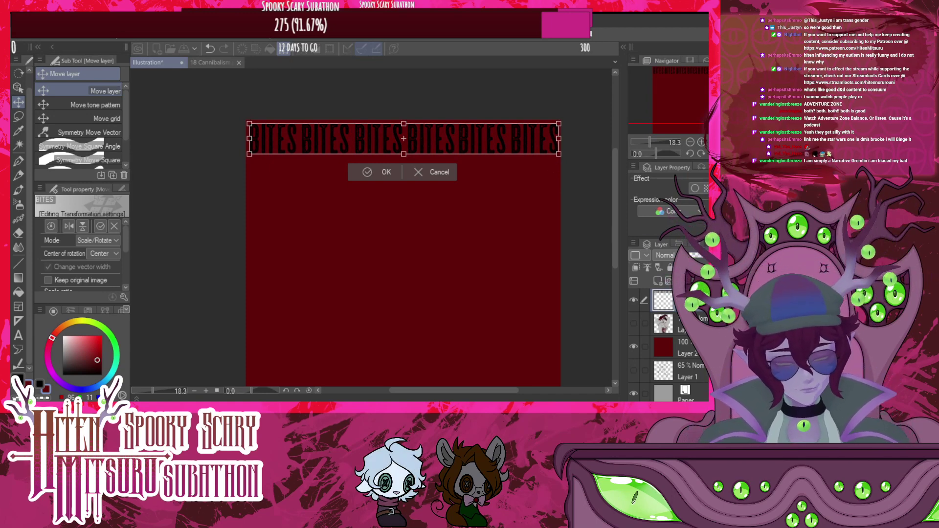
{"action": "left_click", "coordinate": [375, 172]}
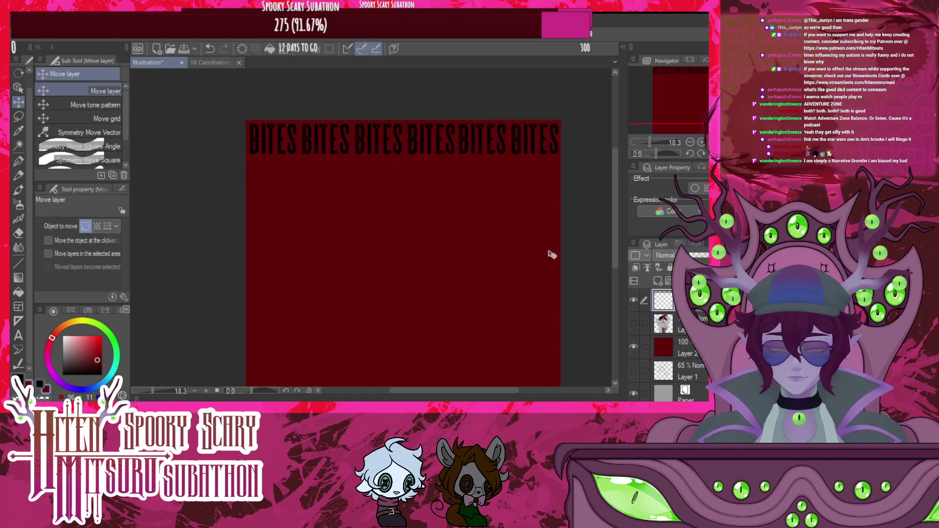
Duplicate the full-width "BITES" row, place the copy directly below the original, and merge the two rows
{"action": "key", "text": "ctrl+c"}
{"action": "key", "text": "ctrl+v"}
{"action": "left_click_drag", "start_coordinate": [413, 145], "coordinate": [414, 181]}
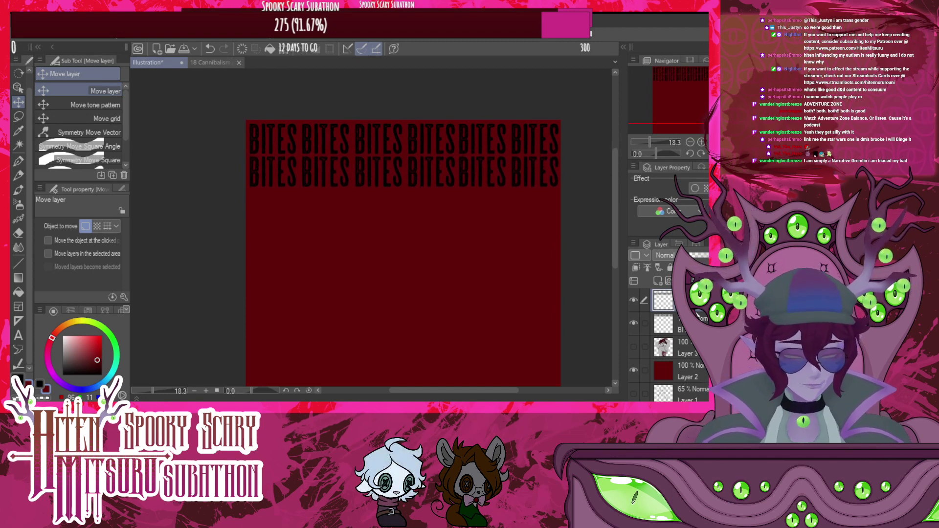
{"action": "key", "text": "ctrl+e"}
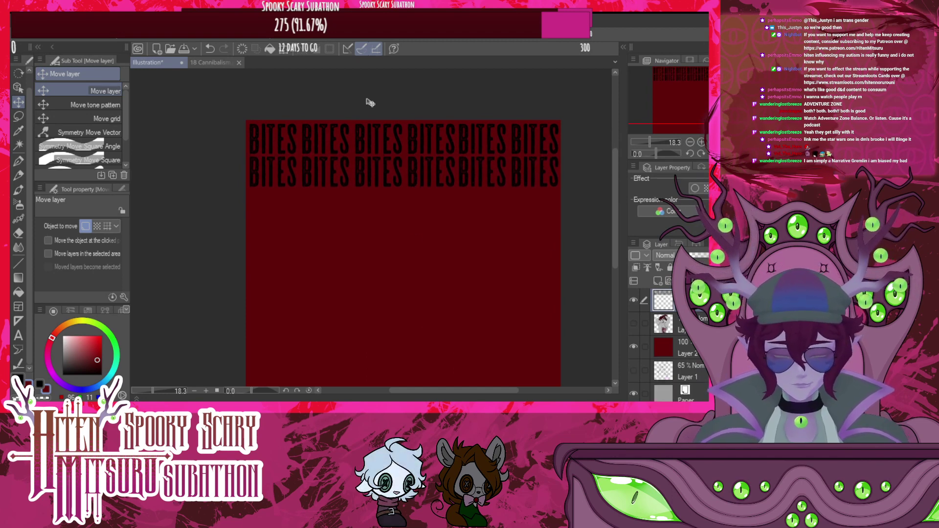
Duplicate the two-row "BITES" block, place the copy below it to make four rows, and merge them
{"action": "key", "text": "ctrl+c"}
{"action": "key", "text": "ctrl+v"}
{"action": "left_click_drag", "start_coordinate": [387, 161], "coordinate": [387, 220]}
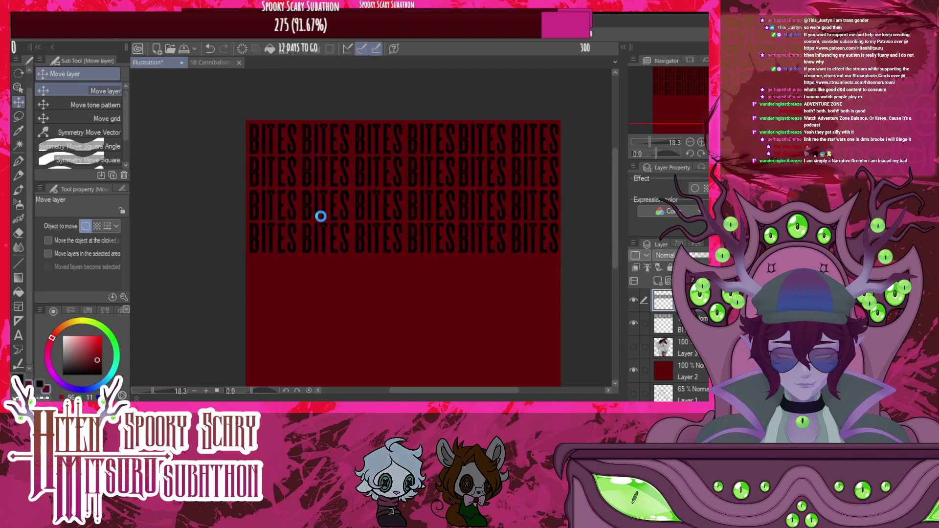
{"action": "key", "text": "ctrl+e"}
Paste another copy of the "BITES" rows beneath the four-row block and align its columns with the rows above
{"action": "scroll", "coordinate": [321, 217], "scroll_direction": "down", "scroll_amount": 7}
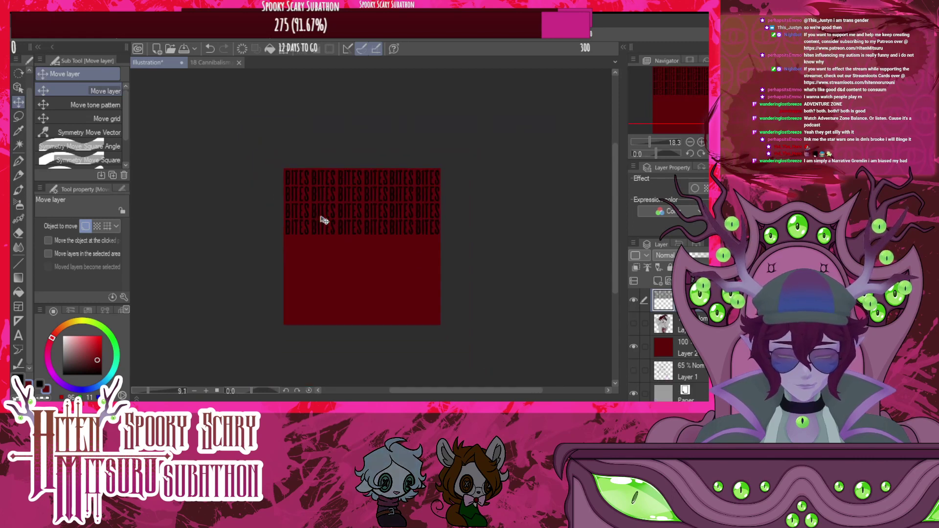
{"action": "scroll", "coordinate": [338, 235], "scroll_direction": "up", "scroll_amount": 4}
{"action": "key", "text": "ctrl+v"}
{"action": "left_click_drag", "start_coordinate": [348, 210], "coordinate": [339, 299]}
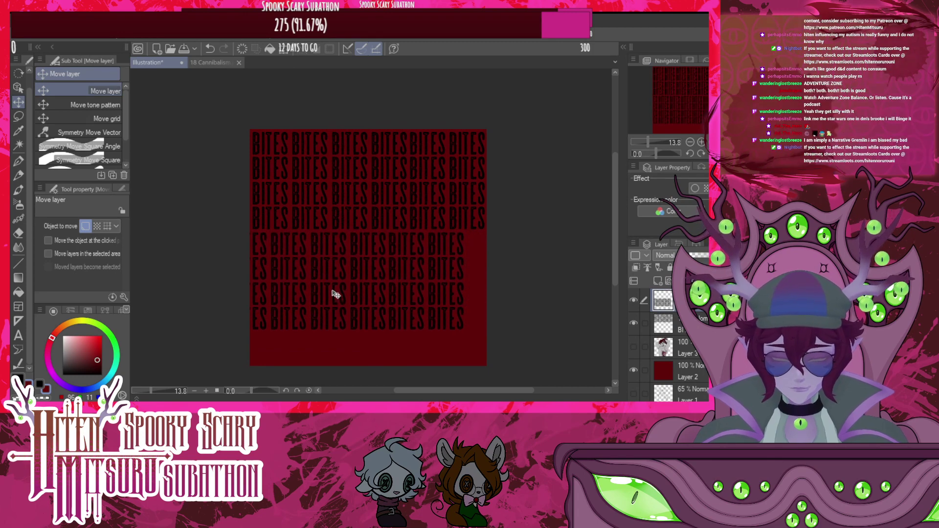
{"action": "left_click_drag", "start_coordinate": [336, 294], "coordinate": [358, 296]}
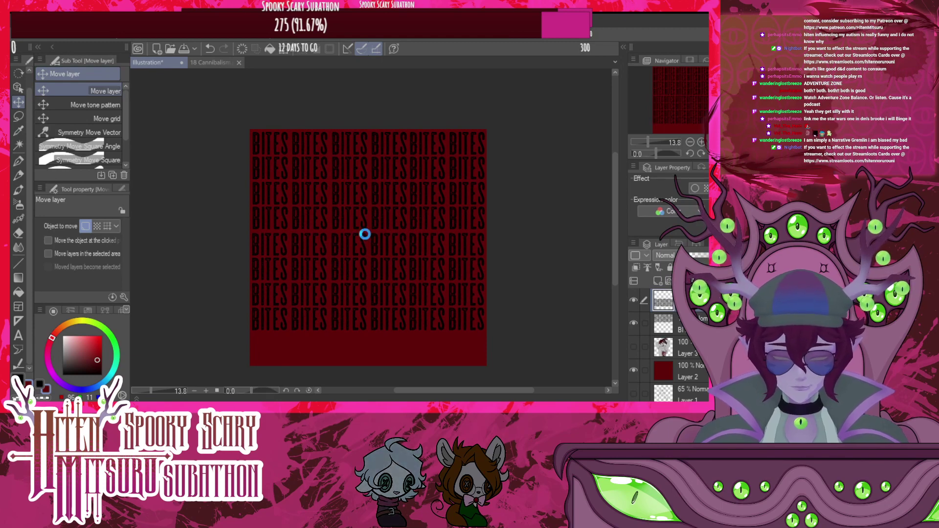
Fill the remaining strip at the canvas's lower edge with one more pasted "BITES" copy and merge all rows into one layer
{"action": "left_click_drag", "start_coordinate": [380, 193], "coordinate": [383, 383]}
{"action": "key", "text": "ctrl+v"}
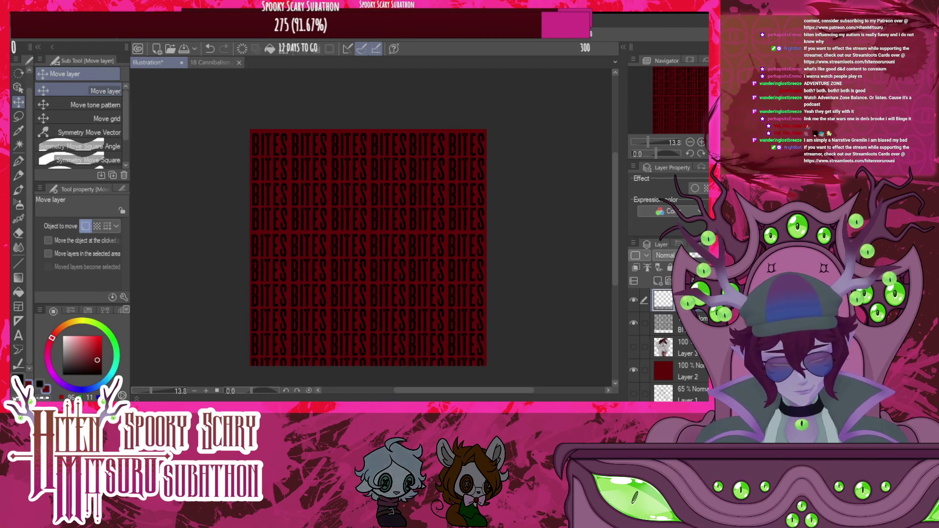
{"action": "key", "text": "ctrl+e"}
Stretch the "BITES" block slightly downward so that a complete row of words ends at the canvas's lower edge
{"action": "scroll", "coordinate": [470, 220], "scroll_direction": "down", "scroll_amount": 1}
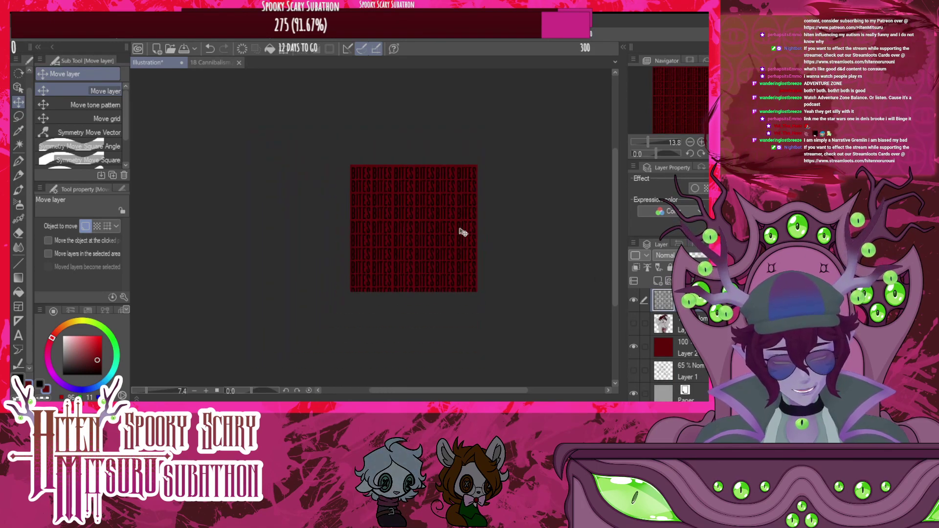
{"action": "key", "text": "ctrl+t"}
{"action": "scroll", "coordinate": [454, 262], "scroll_direction": "down", "scroll_amount": 2}
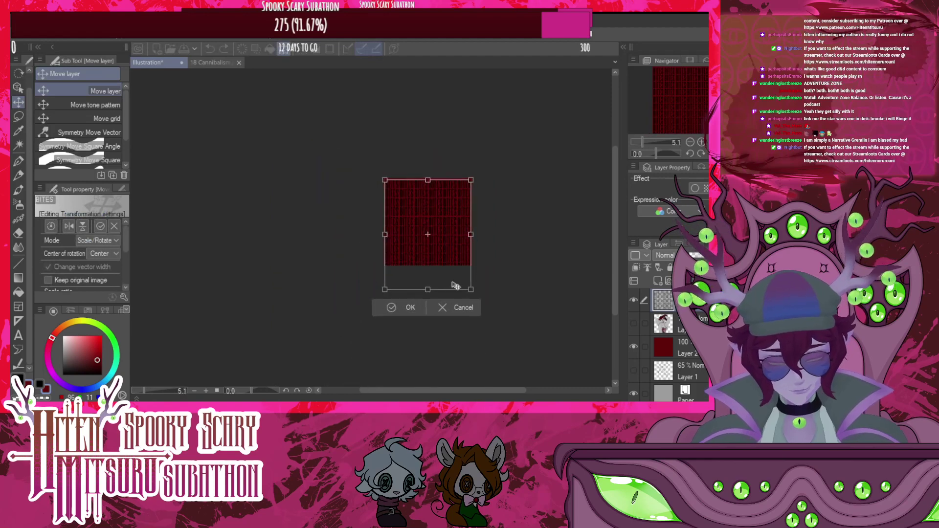
{"action": "left_click_drag", "start_coordinate": [408, 310], "coordinate": [410, 318]}
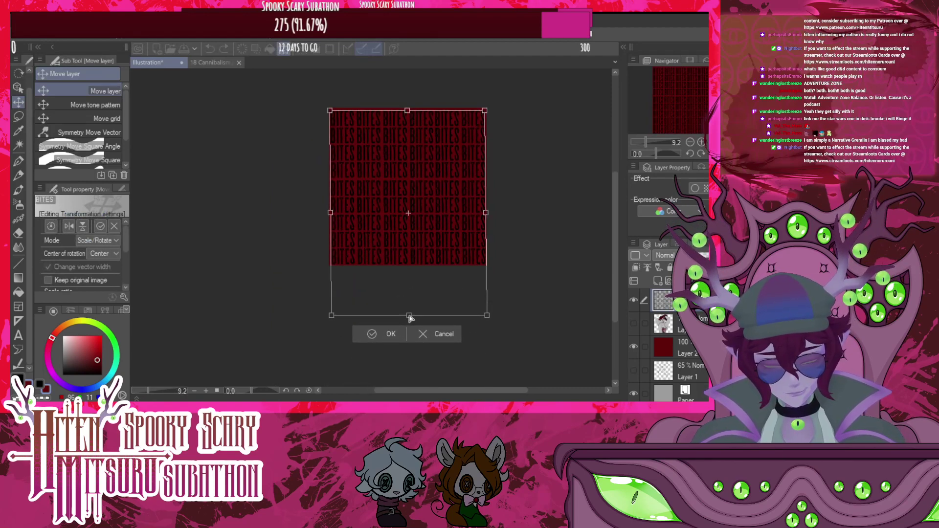
{"action": "left_click", "coordinate": [371, 335]}
{"action": "scroll", "coordinate": [436, 223], "scroll_direction": "up", "scroll_amount": 5}
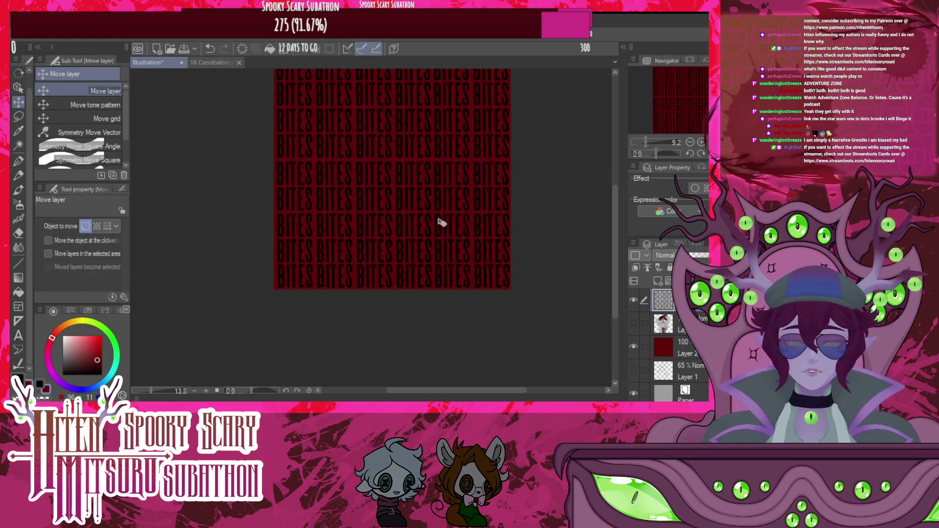
{"action": "scroll", "coordinate": [440, 267], "scroll_direction": "down", "scroll_amount": 5}
{"action": "scroll", "coordinate": [433, 267], "scroll_direction": "up", "scroll_amount": 3}
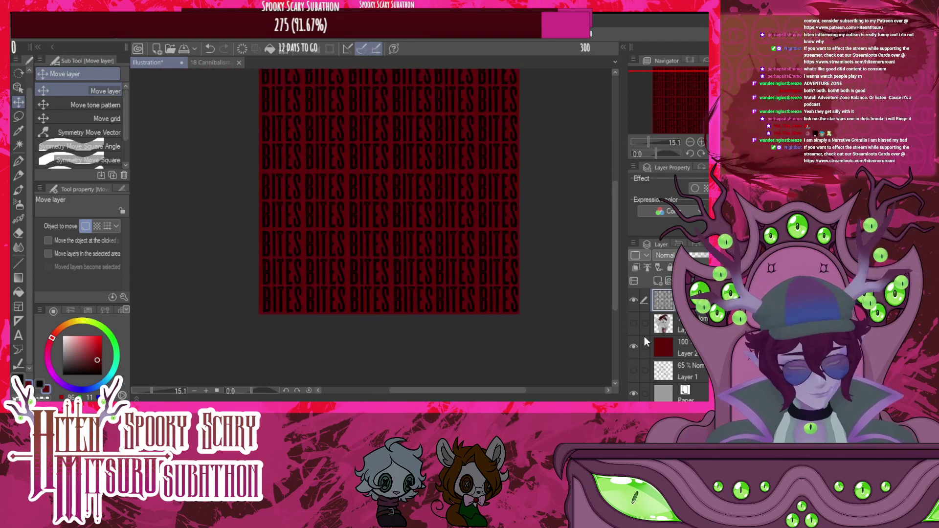
Recolour the "BITES" text dark red by filling a new clipped layer above it and merging that layer into the text
{"action": "left_click", "coordinate": [658, 281]}
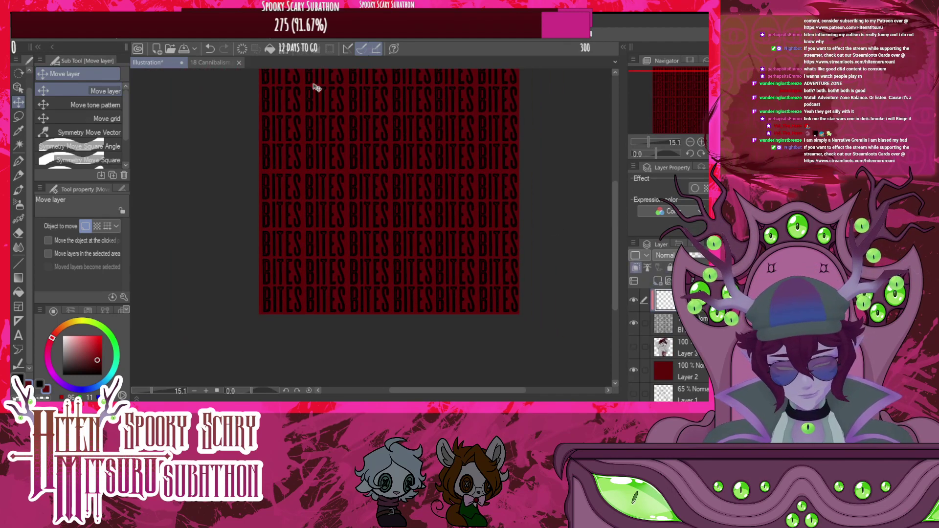
{"action": "left_click", "coordinate": [268, 50]}
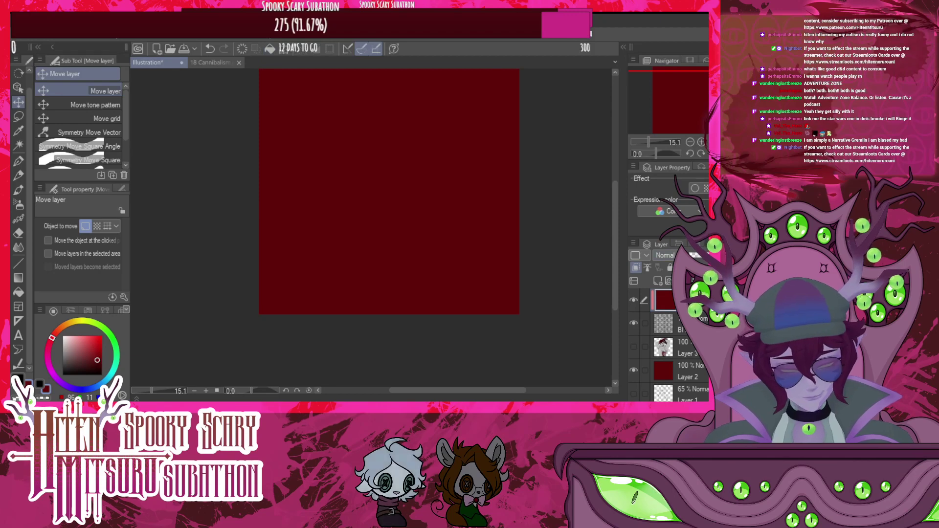
{"action": "key", "text": "ctrl+e"}
{"action": "left_click_drag", "start_coordinate": [687, 340], "coordinate": [687, 339]}
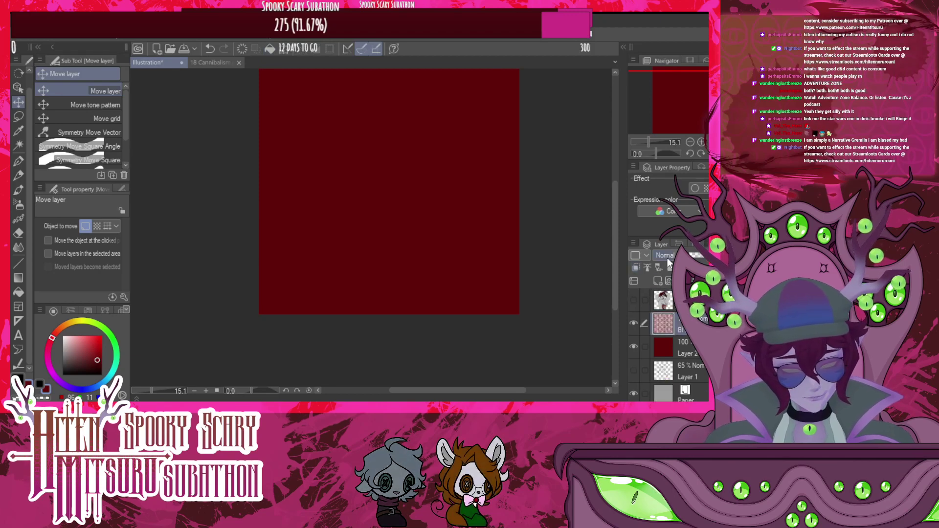
Set the "BITES" text layer's blending mode to Screen
{"action": "left_click", "coordinate": [680, 97]}
{"action": "scroll", "coordinate": [421, 229], "scroll_direction": "down", "scroll_amount": 9}
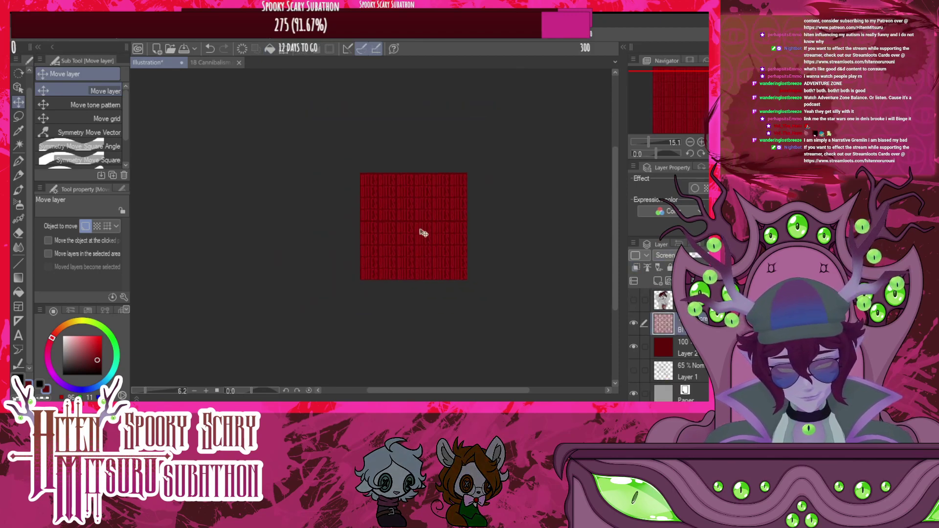
{"action": "scroll", "coordinate": [421, 228], "scroll_direction": "up", "scroll_amount": 12}
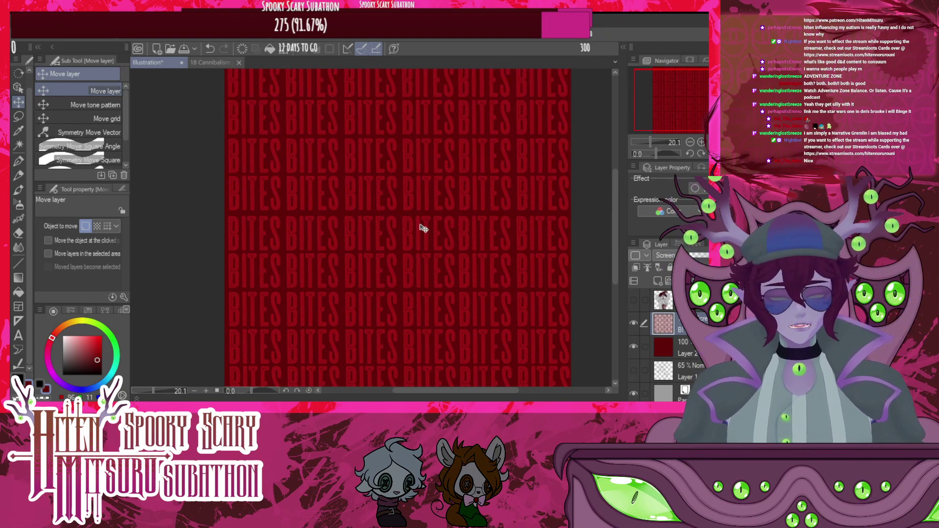
{"action": "scroll", "coordinate": [424, 228], "scroll_direction": "down", "scroll_amount": 4}
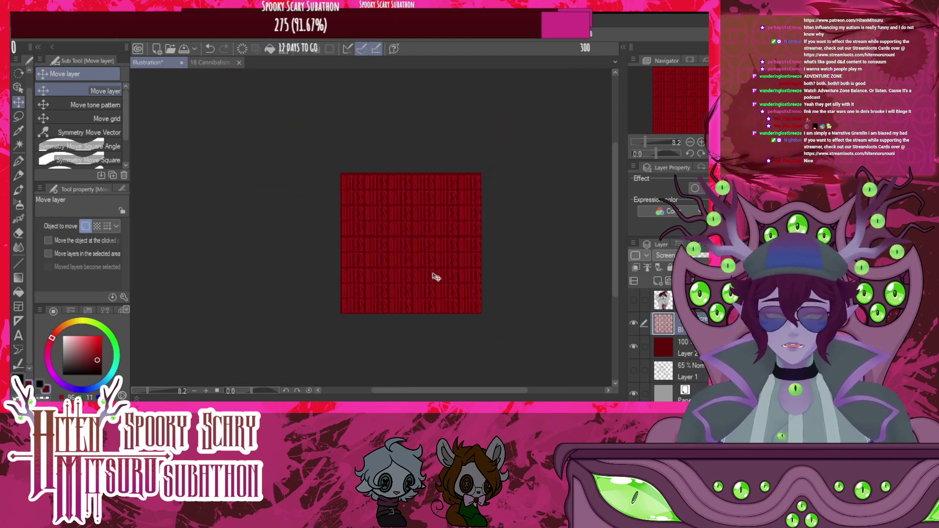
{"action": "scroll", "coordinate": [434, 275], "scroll_direction": "up", "scroll_amount": 4}
{"action": "scroll", "coordinate": [455, 291], "scroll_direction": "down", "scroll_amount": 2}
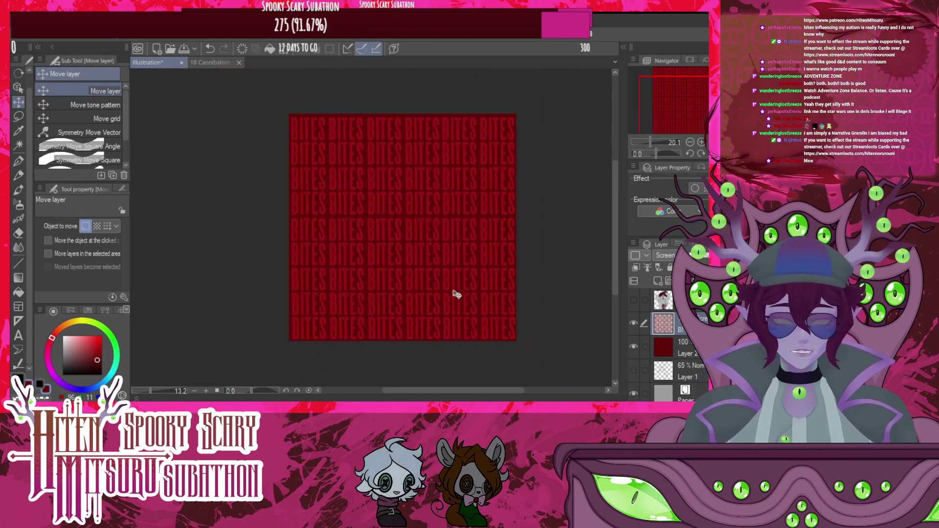
{"action": "scroll", "coordinate": [445, 248], "scroll_direction": "up", "scroll_amount": 1}
{"action": "scroll", "coordinate": [429, 228], "scroll_direction": "down", "scroll_amount": 1}
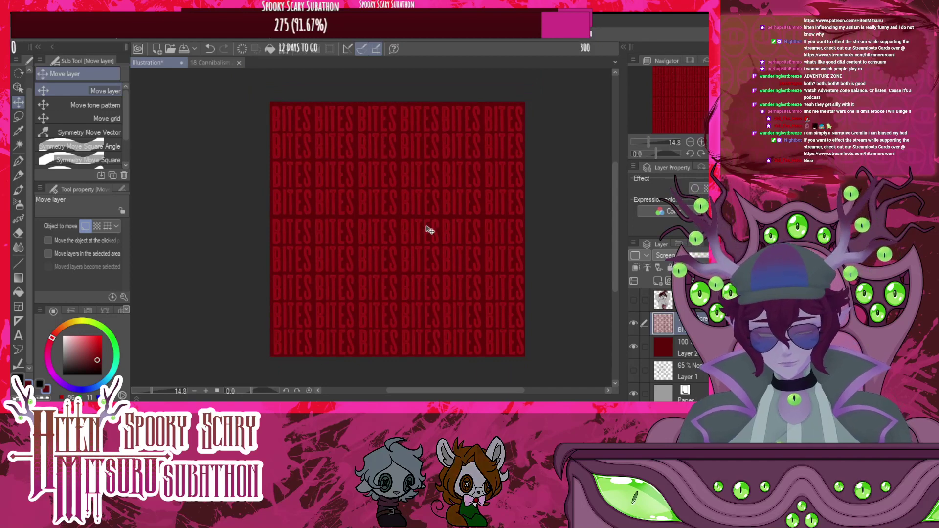
Transform the "BITES" text block to adjust its fit at the canvas's upper edge and apply the change
{"action": "key", "text": "ctrl+t"}
{"action": "scroll", "coordinate": [399, 98], "scroll_direction": "up", "scroll_amount": 2}
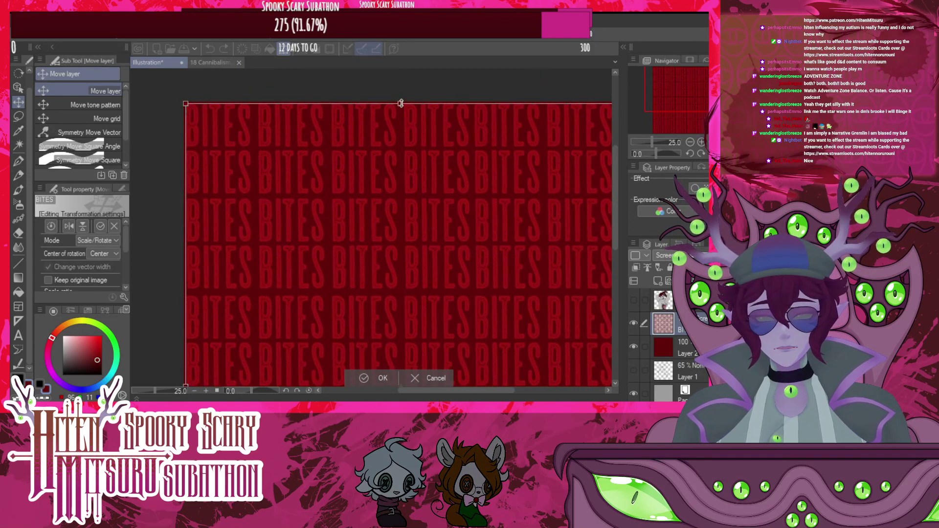
{"action": "scroll", "coordinate": [367, 93], "scroll_direction": "down", "scroll_amount": 2}
{"action": "scroll", "coordinate": [367, 93], "scroll_direction": "down", "scroll_amount": 3}
{"action": "scroll", "coordinate": [399, 196], "scroll_direction": "up", "scroll_amount": 2}
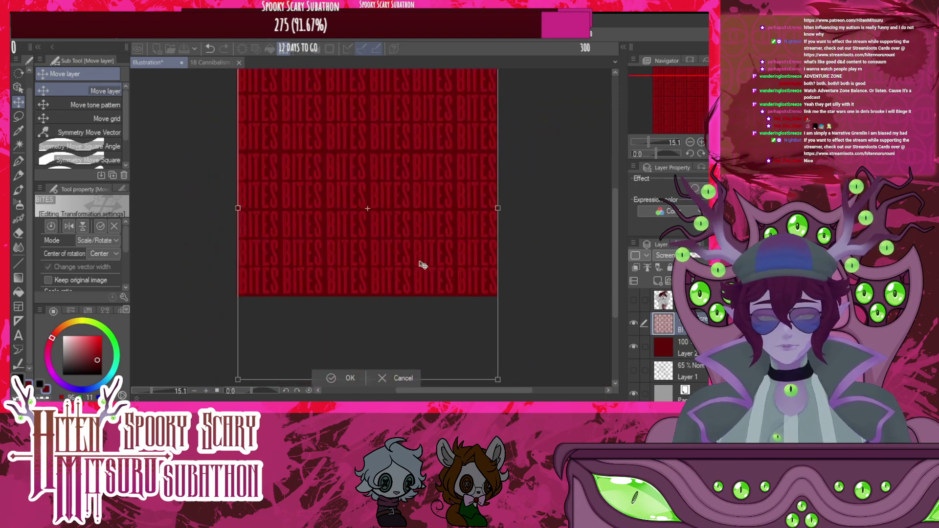
{"action": "scroll", "coordinate": [423, 264], "scroll_direction": "down", "scroll_amount": 2}
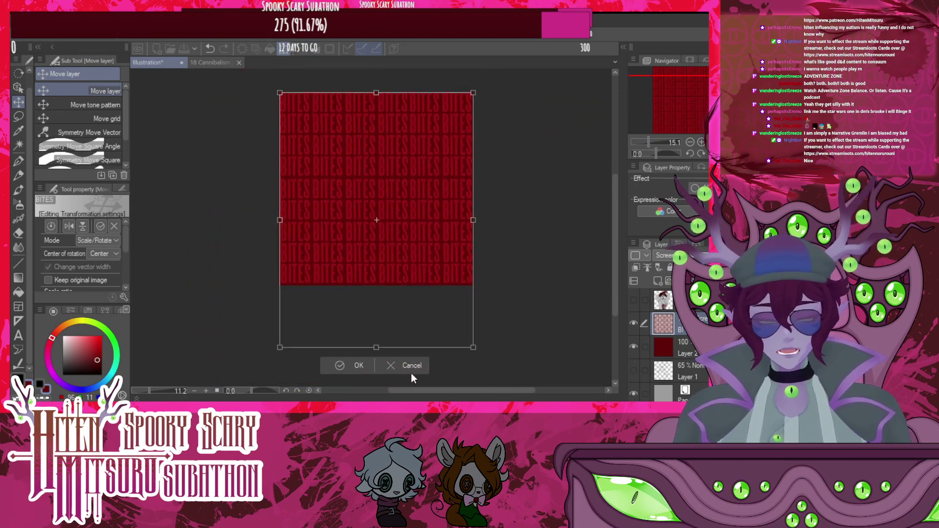
{"action": "left_click", "coordinate": [358, 367]}
Merge the "BITES" text into the dark red background layer and show the character layer again
{"action": "scroll", "coordinate": [417, 248], "scroll_direction": "down", "scroll_amount": 2}
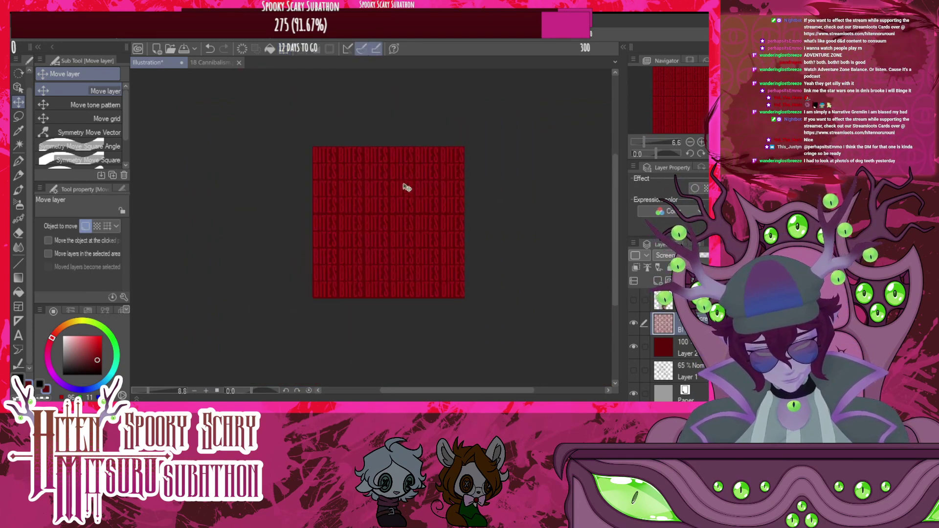
{"action": "scroll", "coordinate": [406, 184], "scroll_direction": "up", "scroll_amount": 2}
{"action": "key", "text": "ctrl+e"}
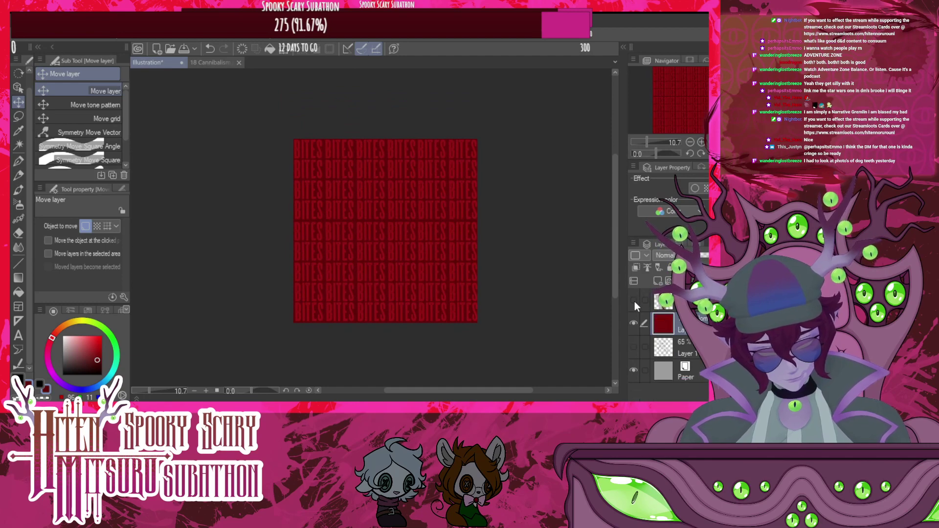
{"action": "left_click", "coordinate": [633, 300]}
{"action": "scroll", "coordinate": [393, 225], "scroll_direction": "up", "scroll_amount": 3}
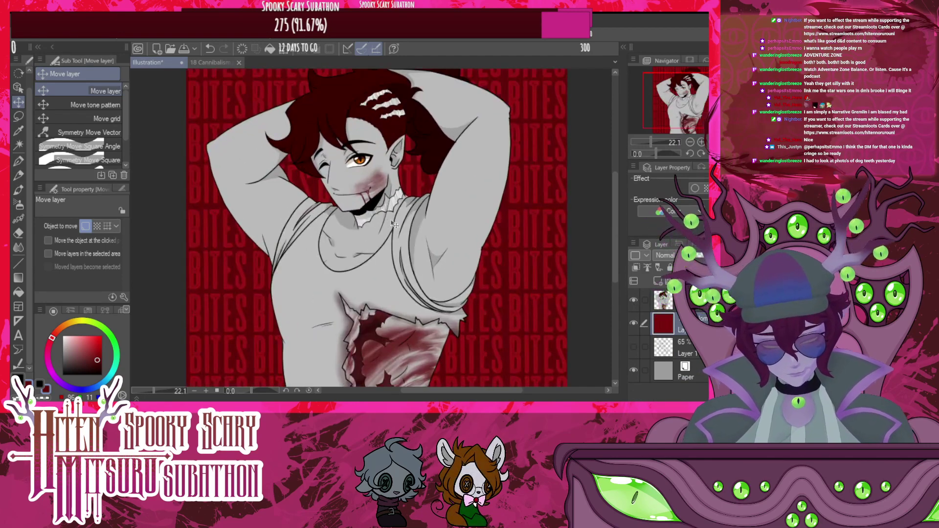
{"action": "scroll", "coordinate": [393, 224], "scroll_direction": "down", "scroll_amount": 4}
{"action": "scroll", "coordinate": [393, 224], "scroll_direction": "up", "scroll_amount": 2}
{"action": "left_click", "coordinate": [679, 301]}
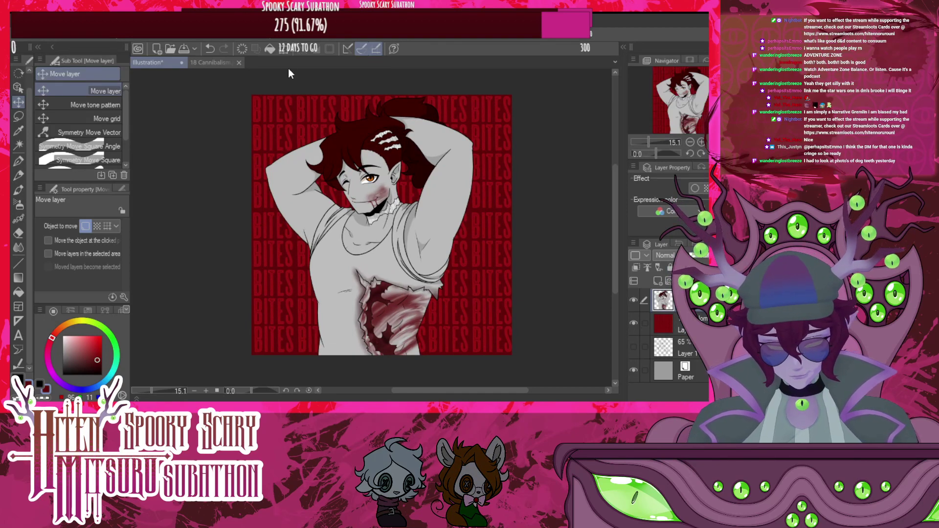
{"action": "left_click", "coordinate": [270, 49]}
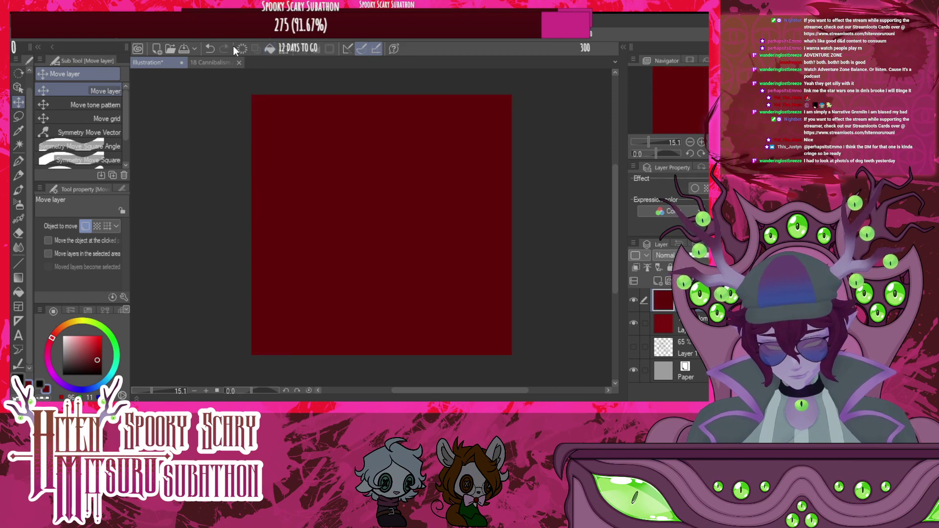
{"action": "left_click", "coordinate": [210, 49]}
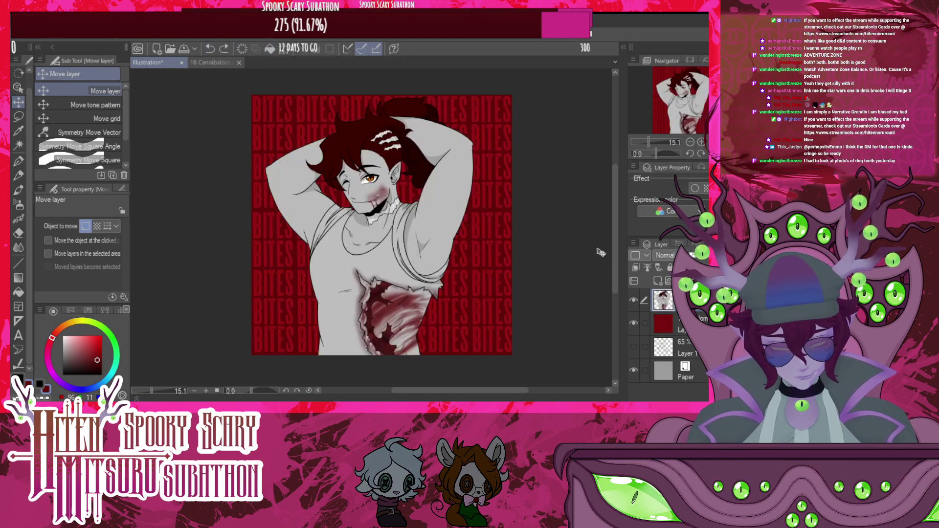
Add a new empty layer above the character layer
{"action": "left_click", "coordinate": [654, 281]}
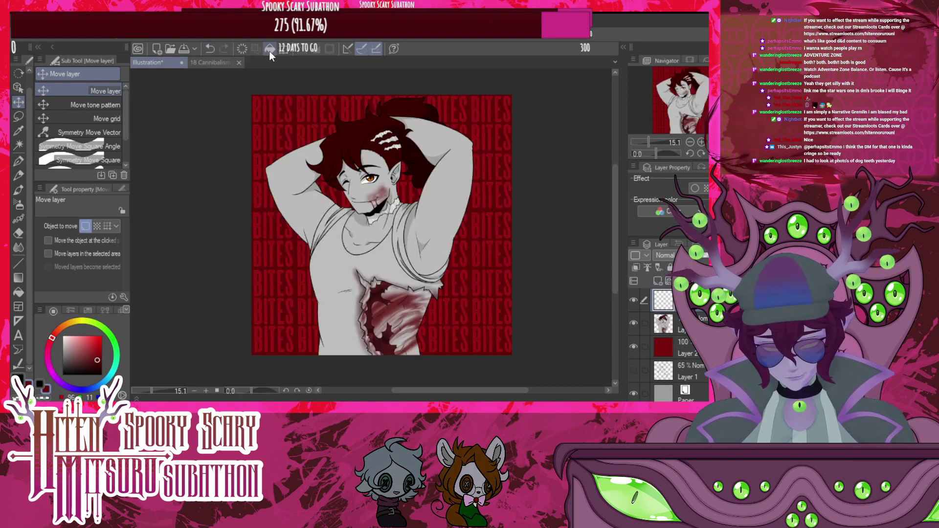
{"action": "scroll", "coordinate": [375, 217], "scroll_direction": "up", "scroll_amount": 5}
{"action": "scroll", "coordinate": [449, 263], "scroll_direction": "up", "scroll_amount": 3}
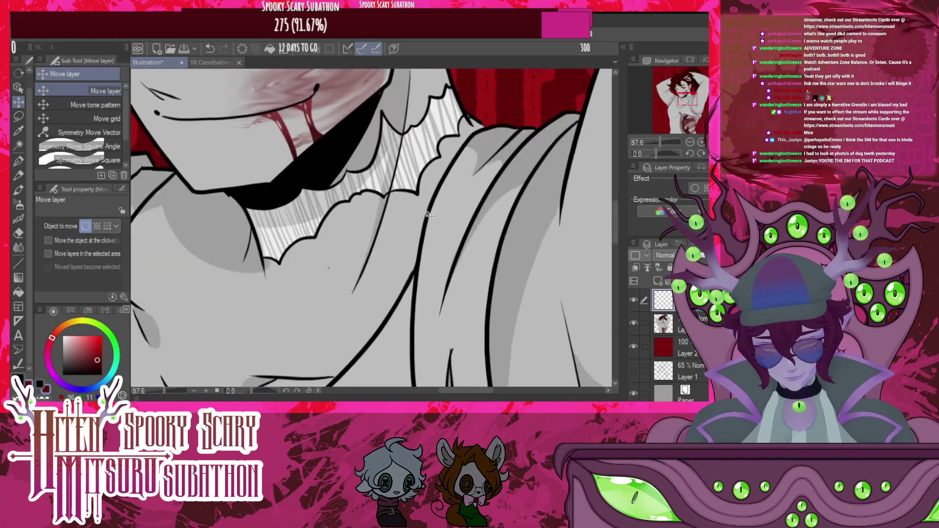
Fill the new layer above the character with dark red and set its blending mode to Multiply
{"action": "scroll", "coordinate": [428, 215], "scroll_direction": "down", "scroll_amount": 5}
{"action": "scroll", "coordinate": [428, 214], "scroll_direction": "down", "scroll_amount": 6}
{"action": "scroll", "coordinate": [417, 200], "scroll_direction": "up", "scroll_amount": 4}
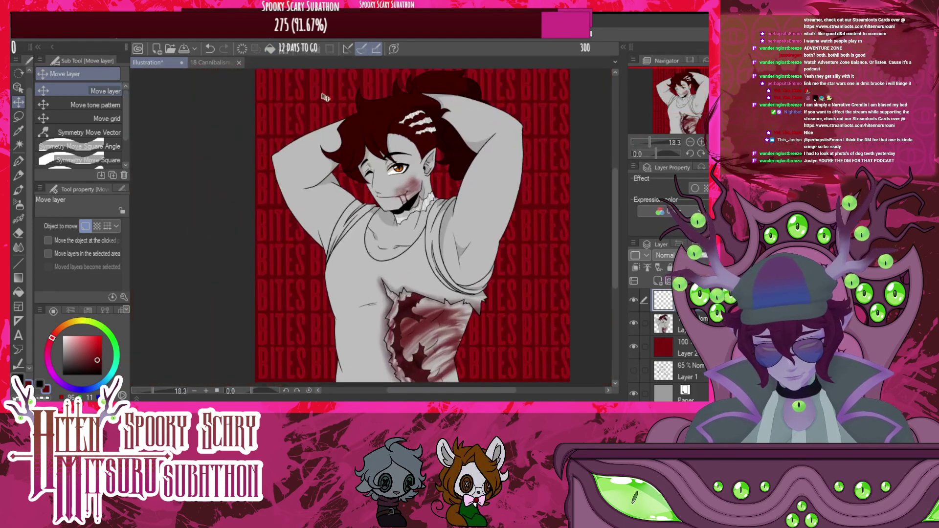
{"action": "left_click", "coordinate": [272, 44]}
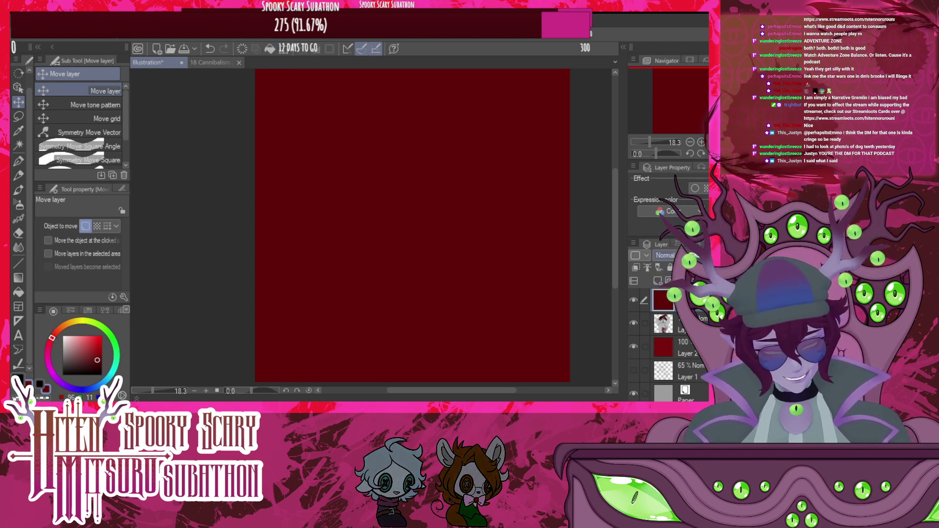
{"action": "scroll", "coordinate": [679, 255], "scroll_direction": "down", "scroll_amount": 3}
{"action": "scroll", "coordinate": [679, 256], "scroll_direction": "up", "scroll_amount": 1}
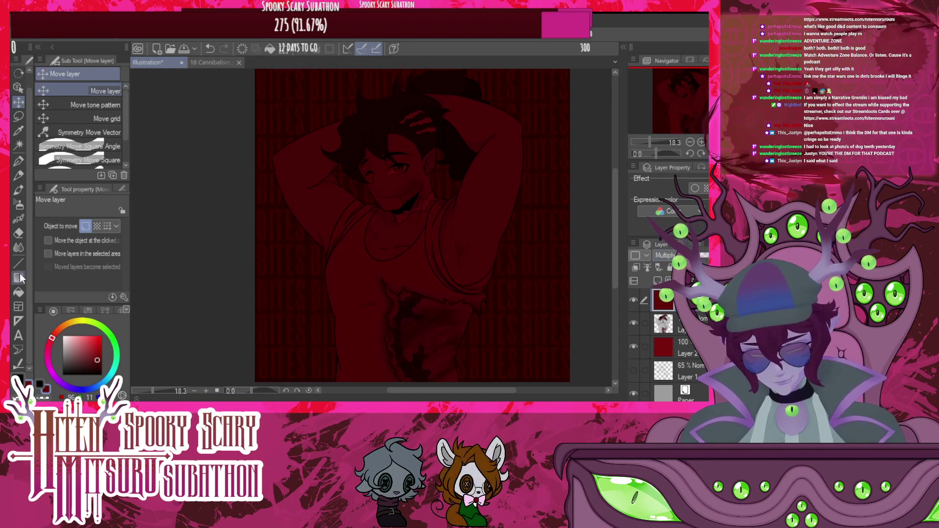
Clear the centre of the dark red Multiply layer with circular Gradient erase passes from the character's chest outward, leaving a vignette around the edges
{"action": "key", "text": "g"}
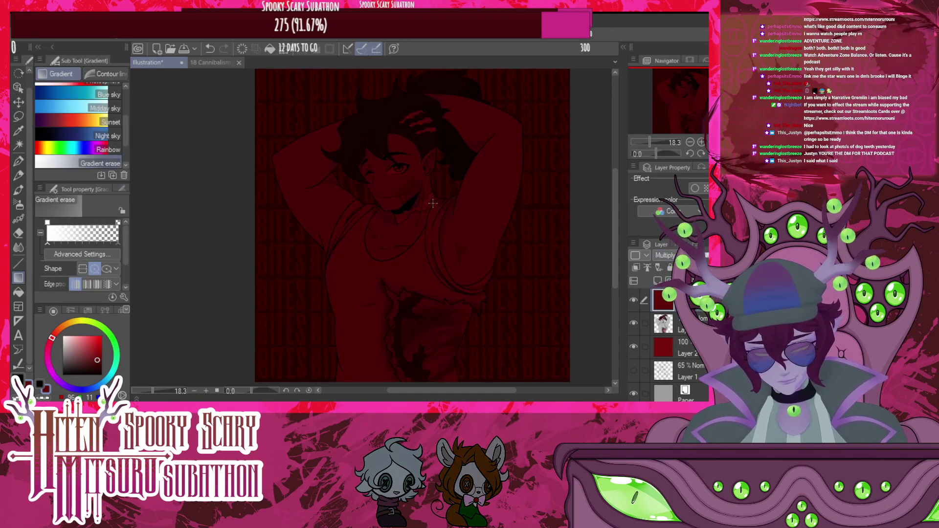
{"action": "scroll", "coordinate": [433, 203], "scroll_direction": "down", "scroll_amount": 3}
{"action": "scroll", "coordinate": [382, 191], "scroll_direction": "up", "scroll_amount": 2}
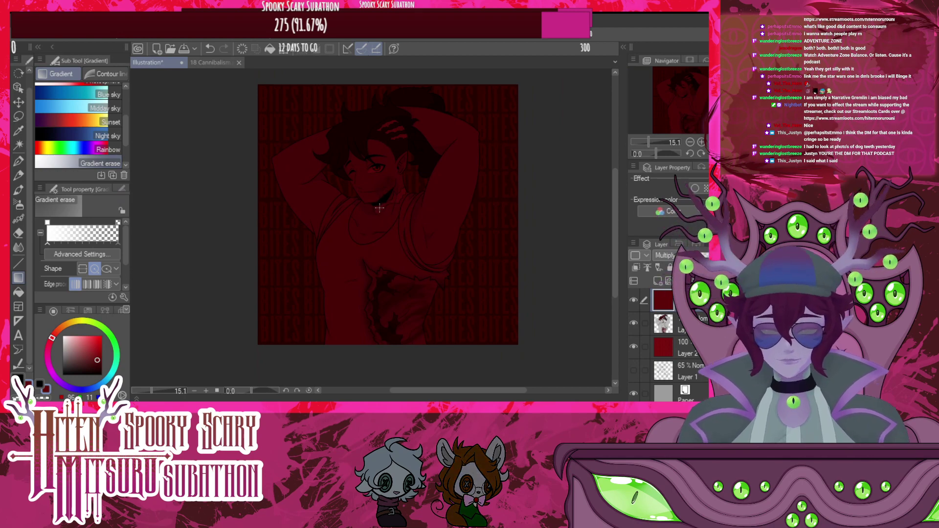
{"action": "mouse_move", "coordinate": [379, 208]}
{"action": "left_mouse_down"}
{"action": "mouse_move", "coordinate": [584, 333]}
{"action": "mouse_move", "coordinate": [619, 366]}
{"action": "mouse_move", "coordinate": [359, 205]}
{"action": "mouse_move", "coordinate": [587, 394]}
{"action": "mouse_move", "coordinate": [584, 381]}
{"action": "left_mouse_up"}
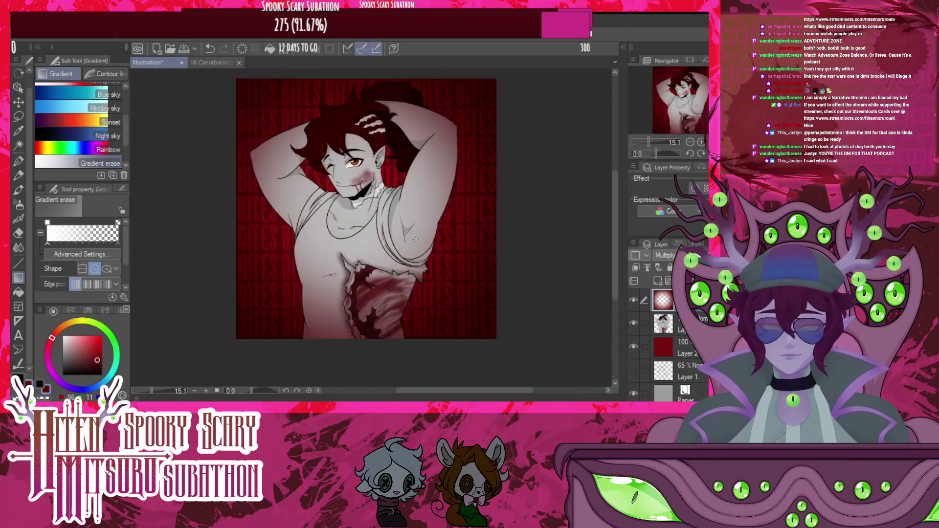
{"action": "left_click_drag", "start_coordinate": [357, 211], "coordinate": [569, 390]}
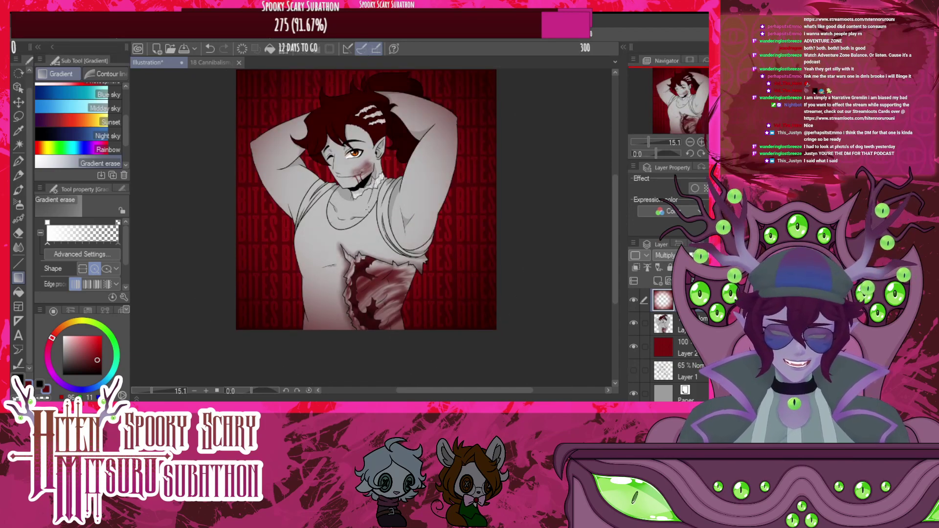
{"action": "mouse_move", "coordinate": [366, 208]}
{"action": "left_mouse_down"}
{"action": "mouse_move", "coordinate": [484, 321]}
{"action": "mouse_move", "coordinate": [571, 351]}
{"action": "left_mouse_up"}
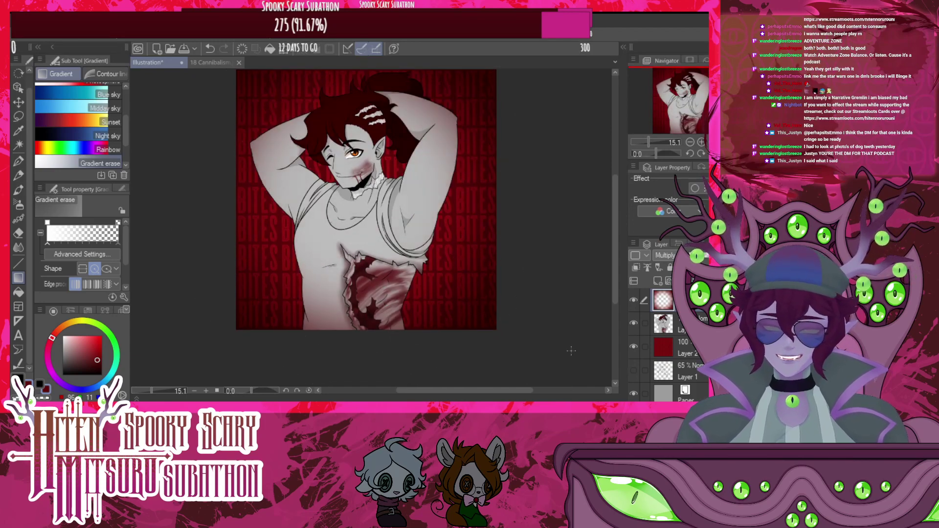
{"action": "scroll", "coordinate": [500, 291], "scroll_direction": "down", "scroll_amount": 4}
{"action": "scroll", "coordinate": [424, 206], "scroll_direction": "up", "scroll_amount": 7}
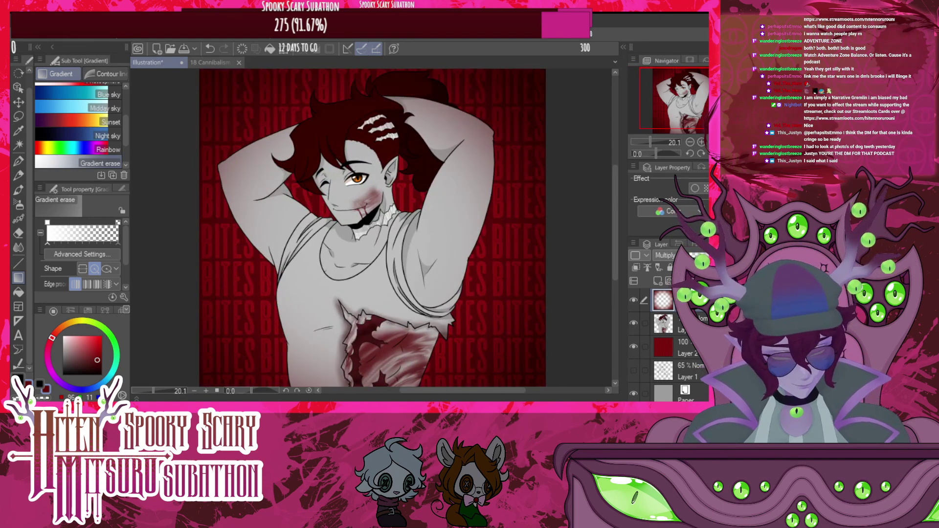
{"action": "left_click", "coordinate": [704, 255]}
{"action": "scroll", "coordinate": [609, 239], "scroll_direction": "down", "scroll_amount": 5}
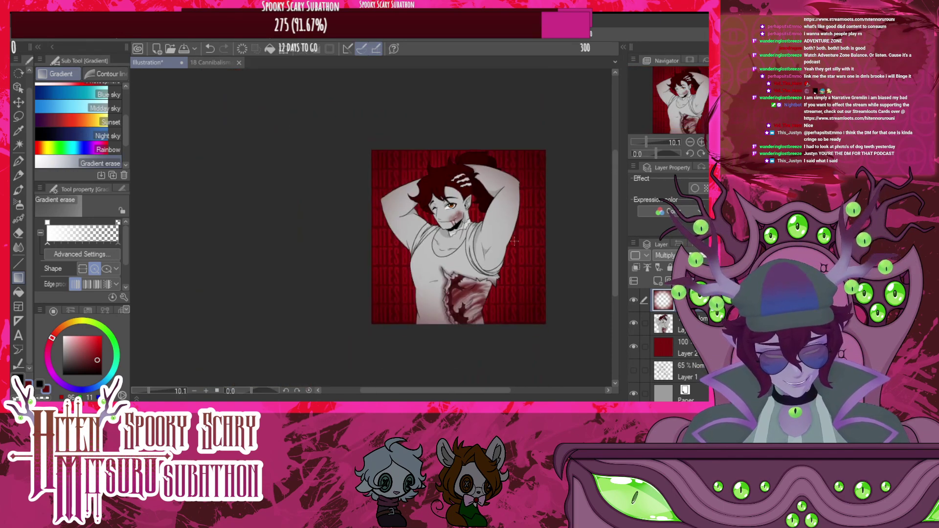
{"action": "scroll", "coordinate": [524, 240], "scroll_direction": "up", "scroll_amount": 4}
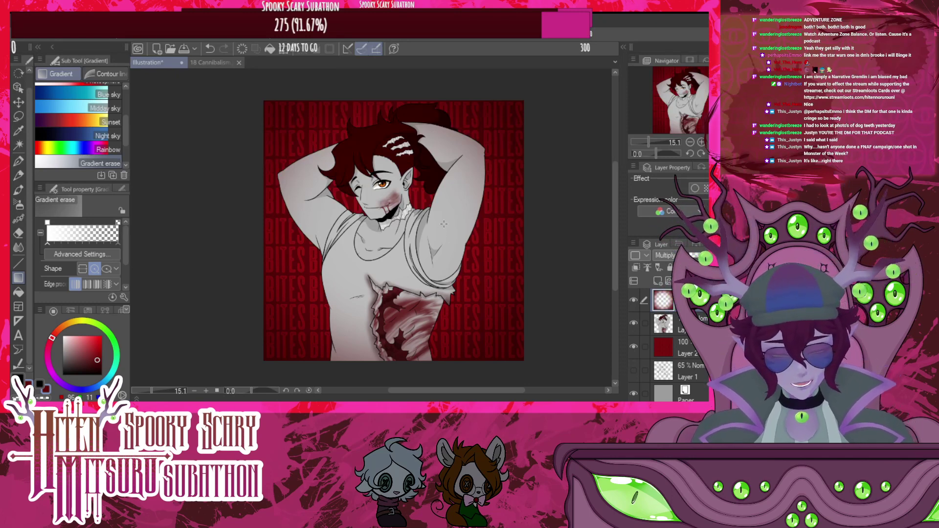
Try merging the vignette layer down into the character layer, and undo the merge
{"action": "scroll", "coordinate": [444, 224], "scroll_direction": "down", "scroll_amount": 2}
{"action": "scroll", "coordinate": [444, 224], "scroll_direction": "up", "scroll_amount": 2}
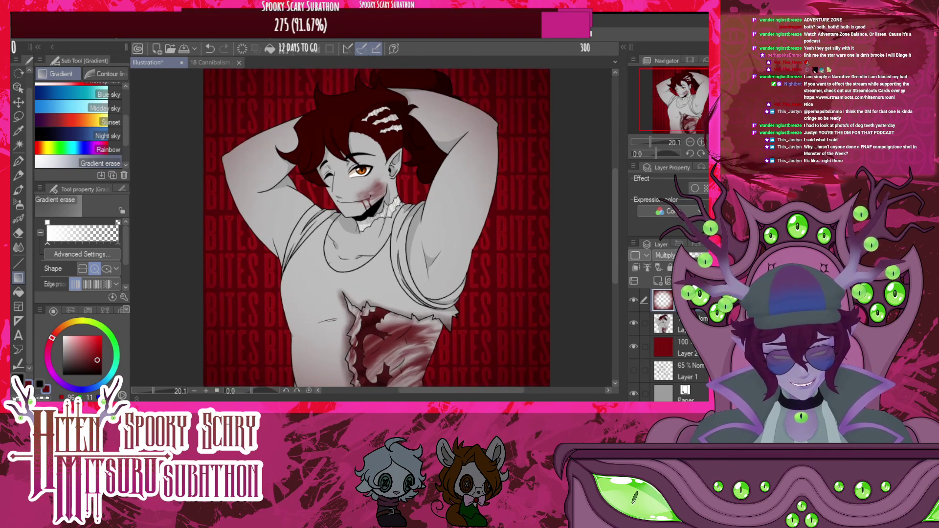
{"action": "key", "text": "ctrl+e"}
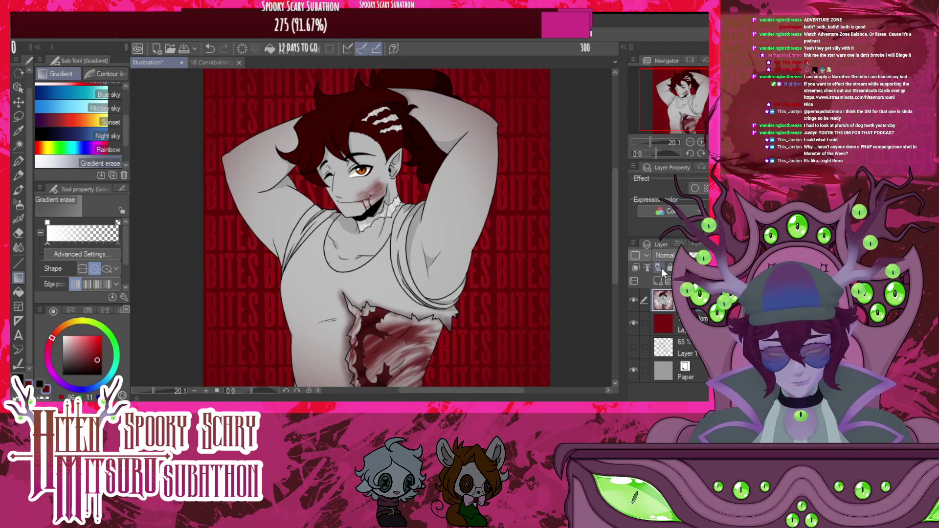
{"action": "key", "text": "ctrl+z"}
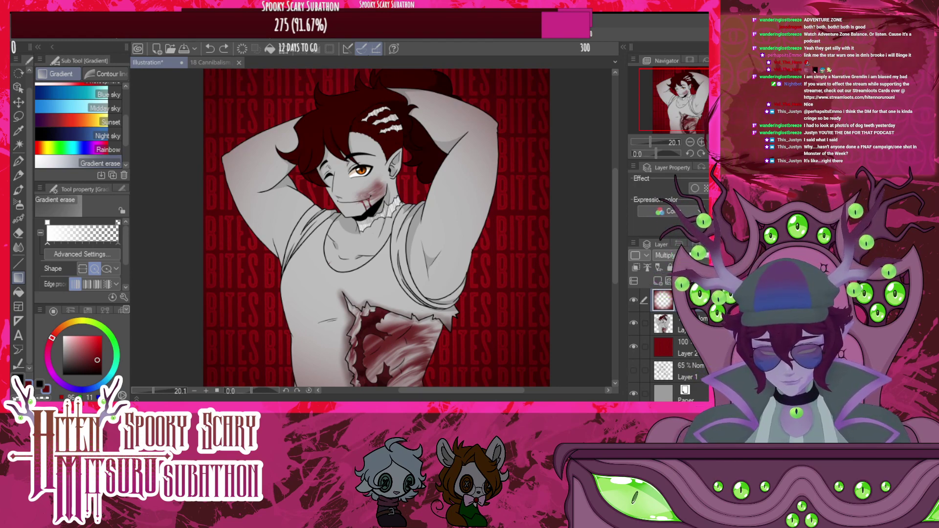
Save the finished illustration as "19 Bites.png" and check the whole composition
{"action": "key", "text": "Return"}
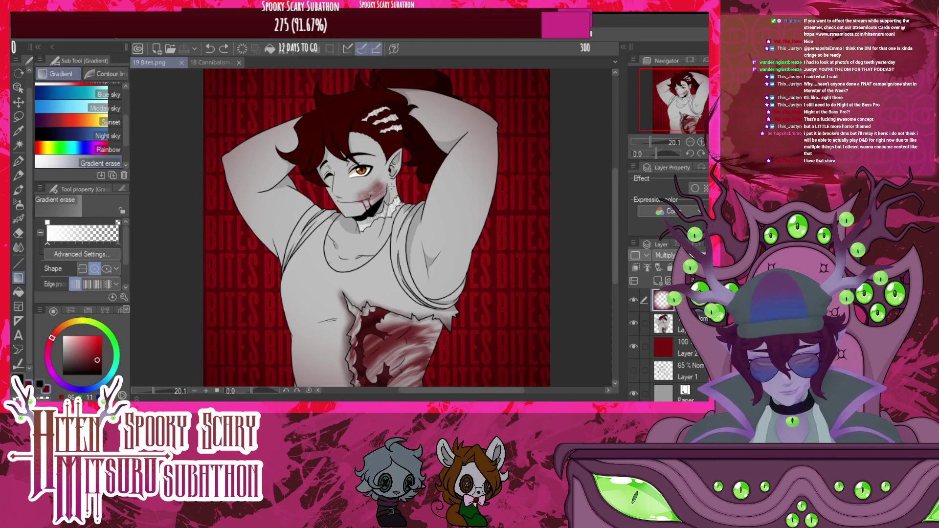
{"action": "scroll", "coordinate": [391, 186], "scroll_direction": "down", "scroll_amount": 6}
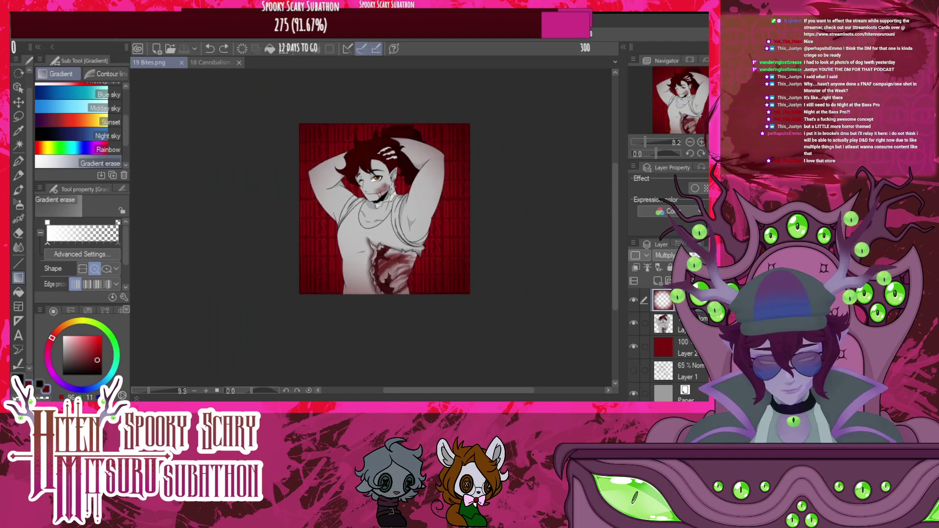
{"action": "scroll", "coordinate": [391, 186], "scroll_direction": "up", "scroll_amount": 3}
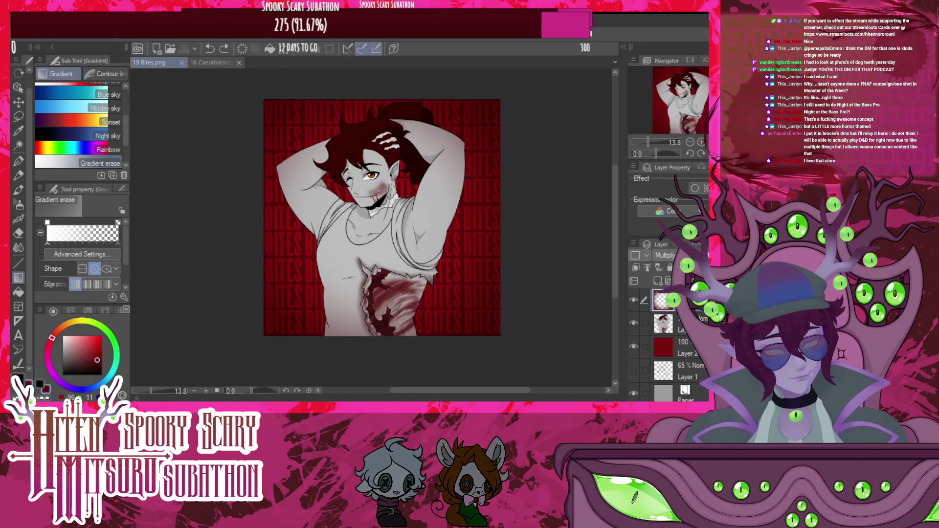